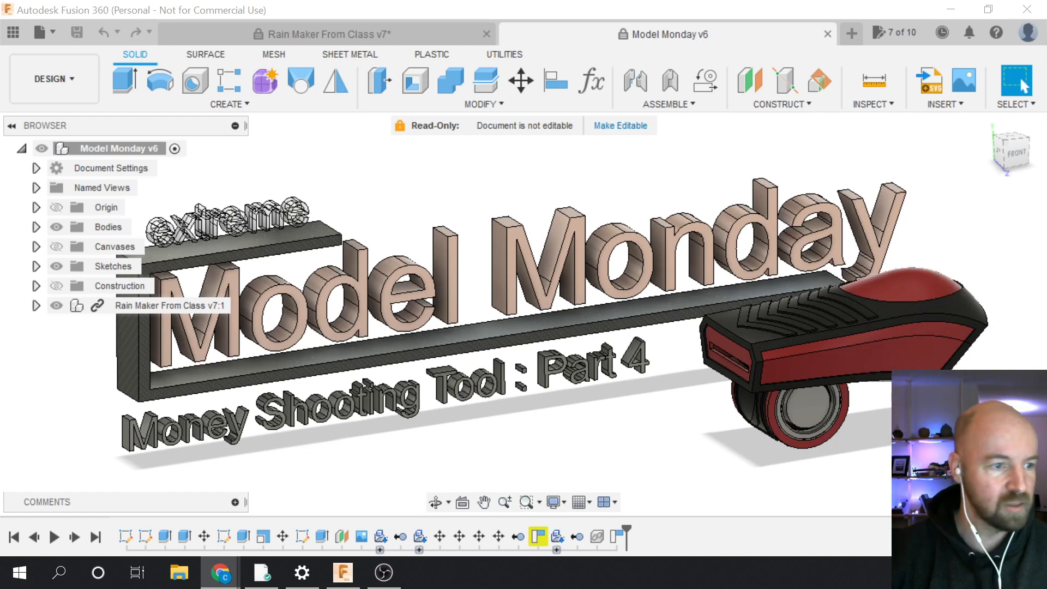
Switch to the Rain Maker From Class v7 design and collapse the Bold Mold component in the browser tree
{"action": "left_click", "coordinate": [451, 37]}
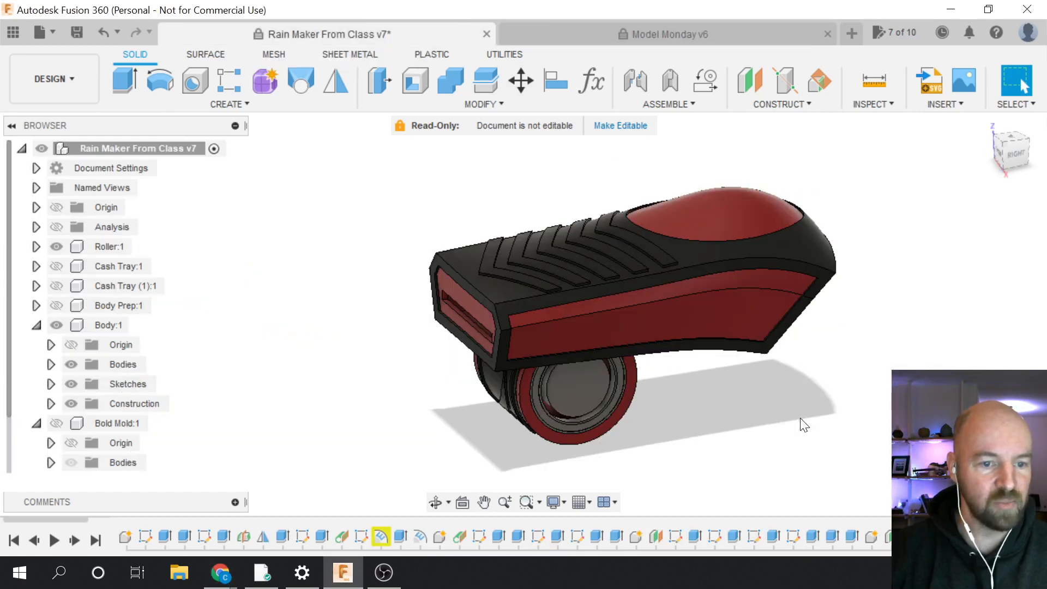
{"action": "scroll", "coordinate": [802, 425], "scroll_direction": "down", "scroll_amount": 1}
{"action": "scroll", "coordinate": [643, 294], "scroll_direction": "up", "scroll_amount": 2}
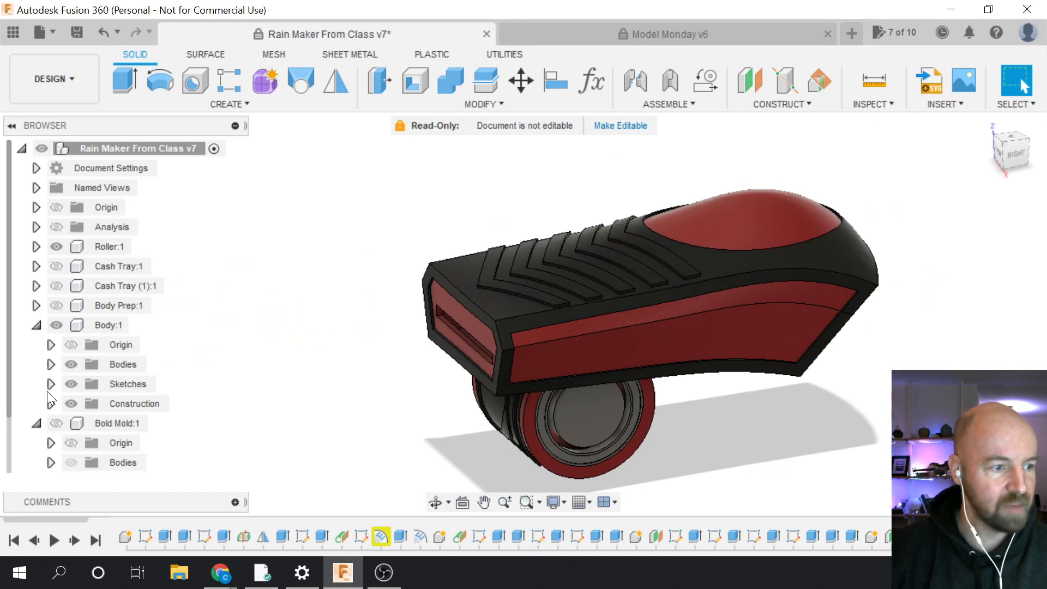
{"action": "left_click", "coordinate": [34, 424]}
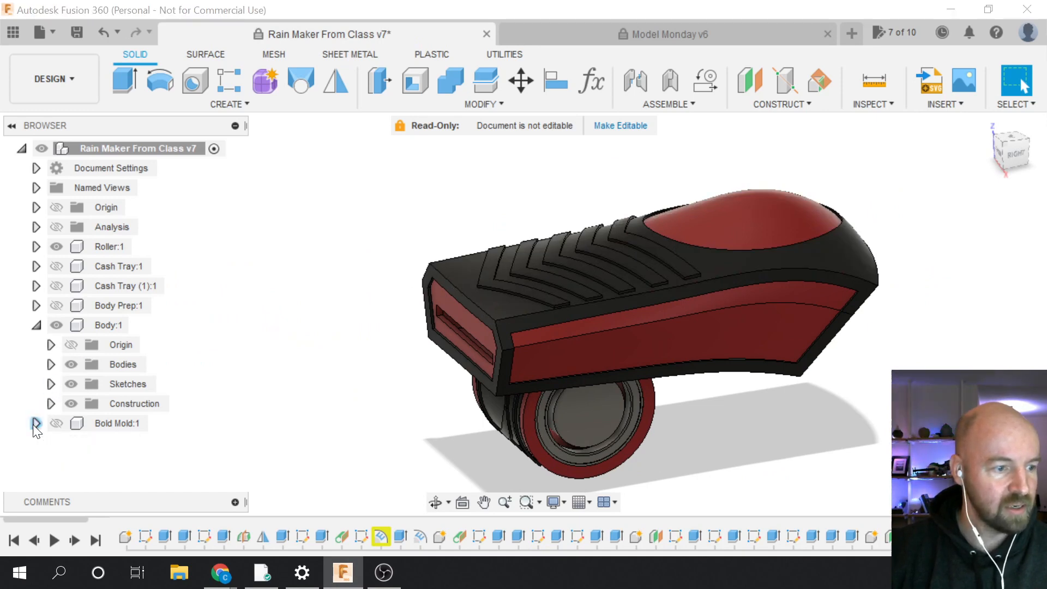
Rename the Bold Mold component to "Prep Bold Mold"
{"action": "left_click", "coordinate": [112, 421]}
{"action": "double_click", "coordinate": [116, 421]}
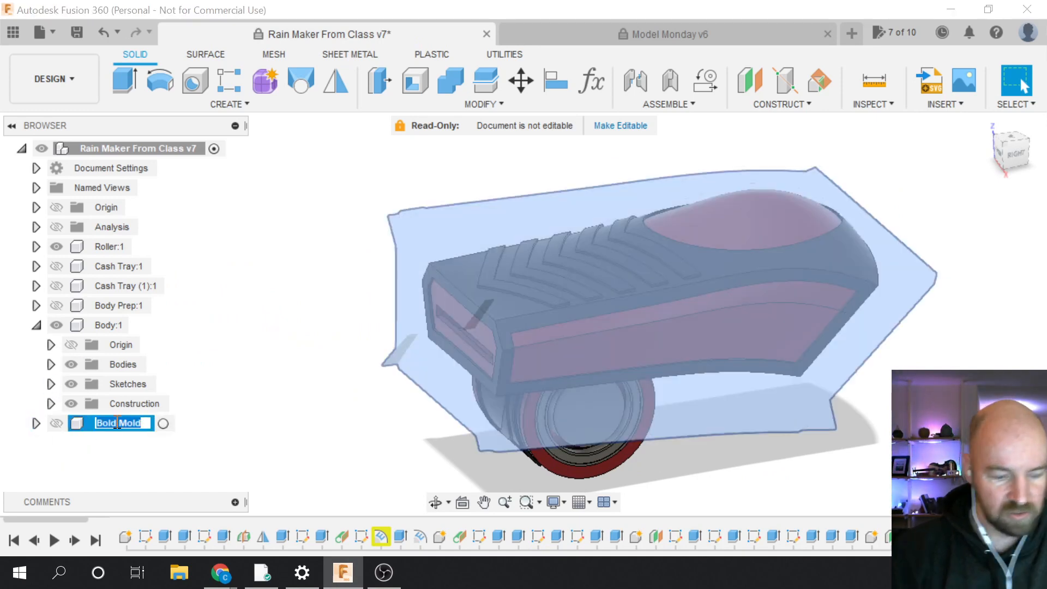
{"action": "left_click", "coordinate": [117, 423]}
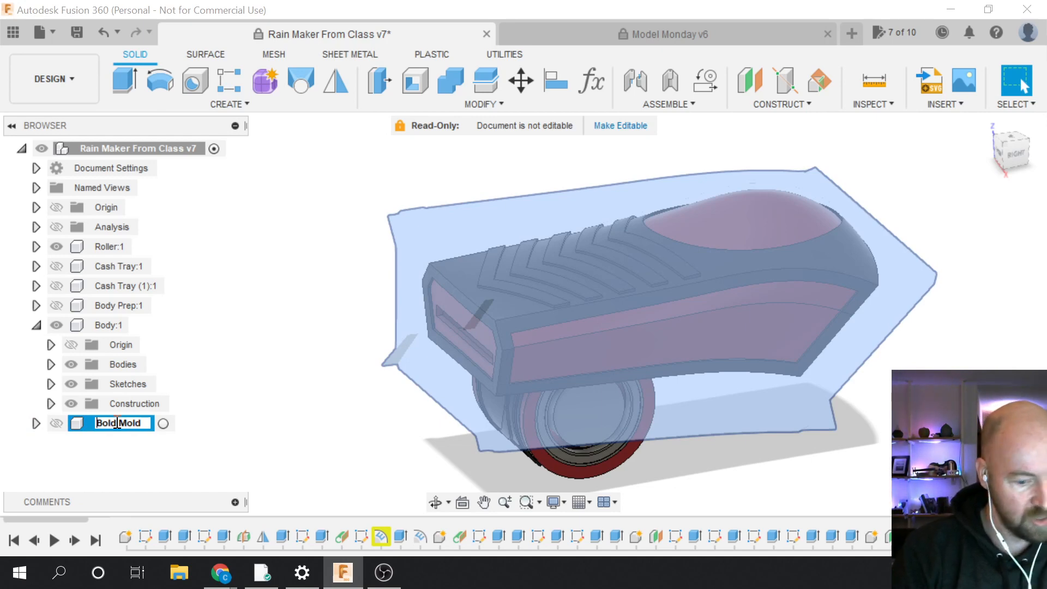
{"action": "type", "text": "(re"}
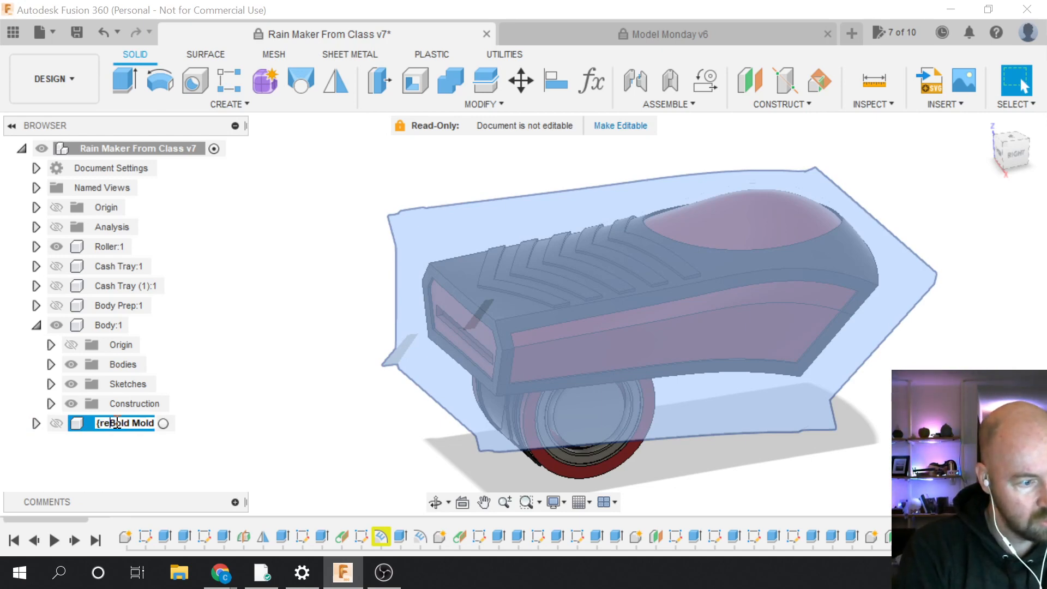
{"action": "key", "text": "BackSpace"}
{"action": "key", "text": "BackSpace"}
{"action": "key", "text": "BackSpace"}
{"action": "type", "text": "Pre"}
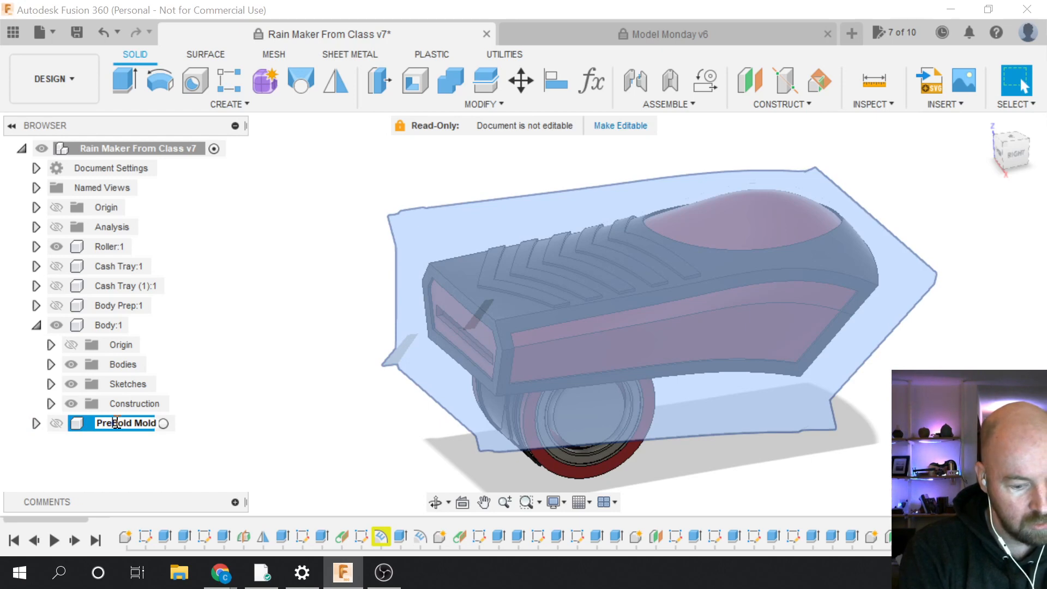
{"action": "type", "text": "p"}
{"action": "key", "text": "Return"}
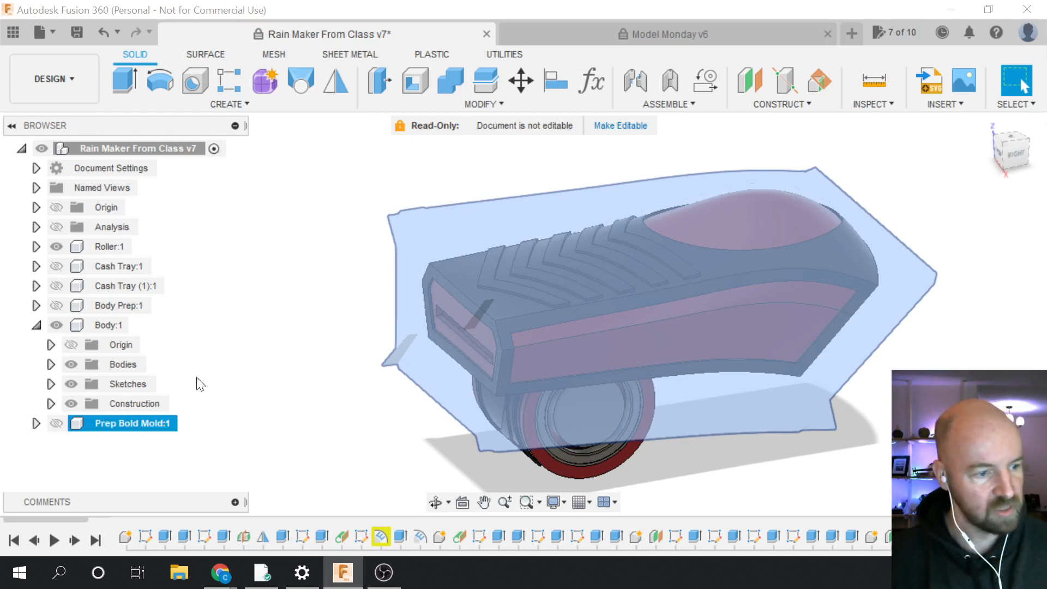
{"action": "left_click", "coordinate": [224, 370]}
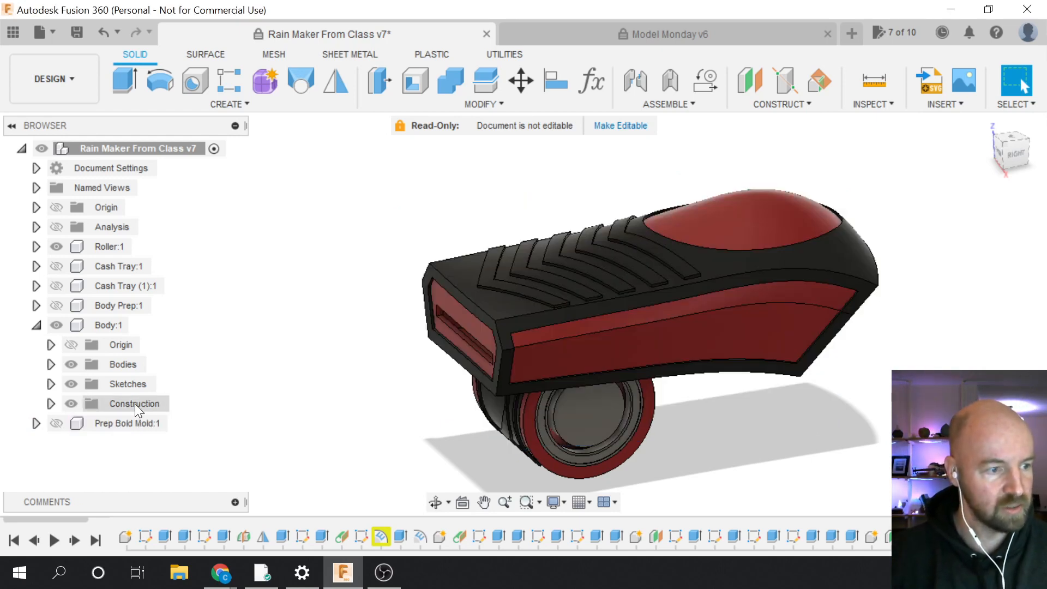
Look through the design files stored in the Rain Maker project, including Rain Maker From Class
{"action": "left_click", "coordinate": [66, 345]}
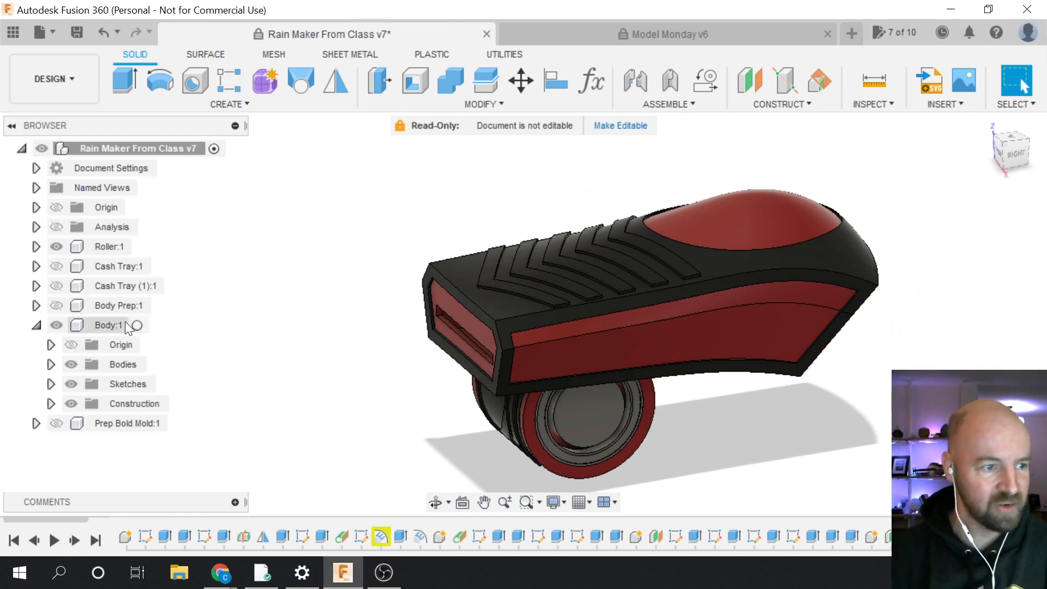
{"action": "left_click", "coordinate": [13, 32]}
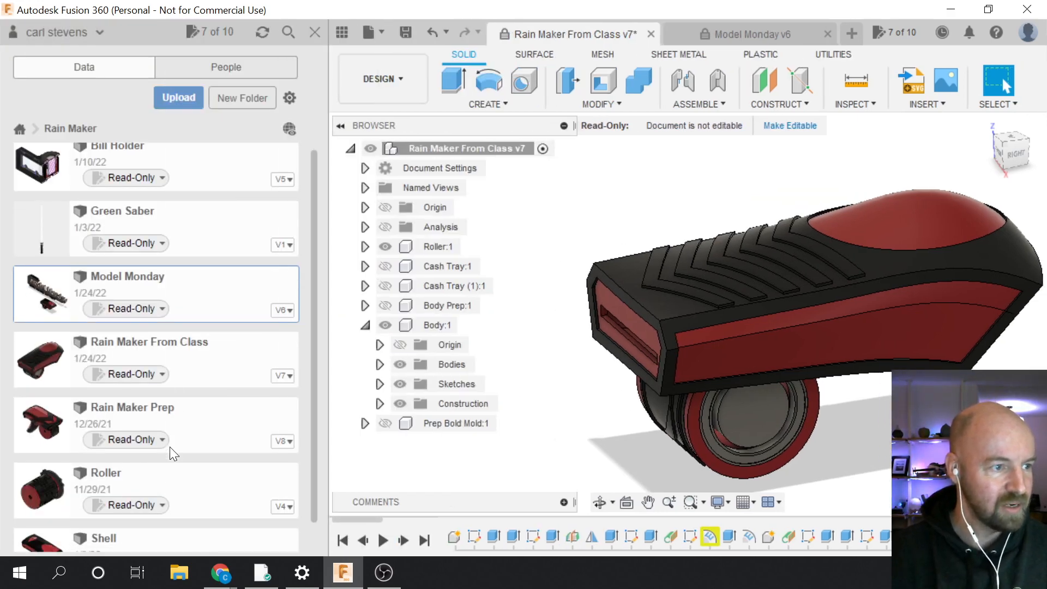
{"action": "scroll", "coordinate": [169, 446], "scroll_direction": "down", "scroll_amount": 2}
{"action": "scroll", "coordinate": [169, 446], "scroll_direction": "up", "scroll_amount": 2}
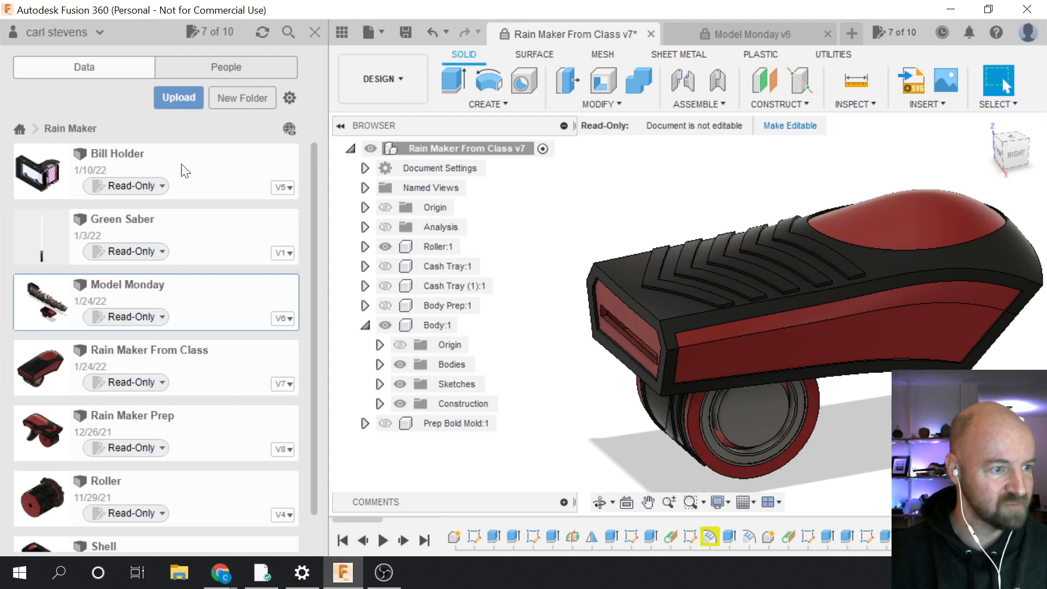
{"action": "scroll", "coordinate": [192, 314], "scroll_direction": "down", "scroll_amount": 1}
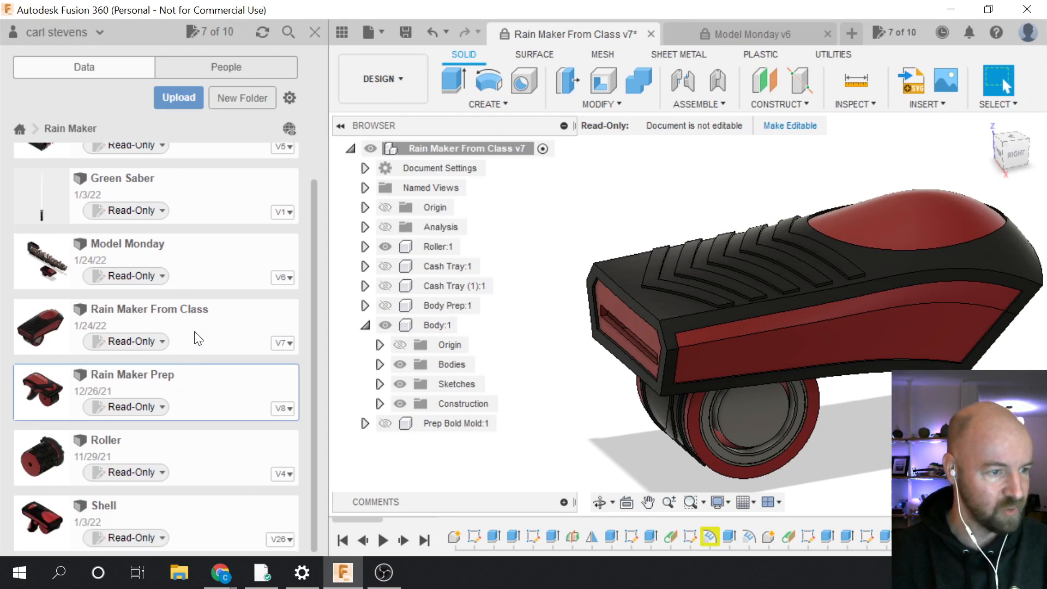
{"action": "left_click", "coordinate": [200, 332]}
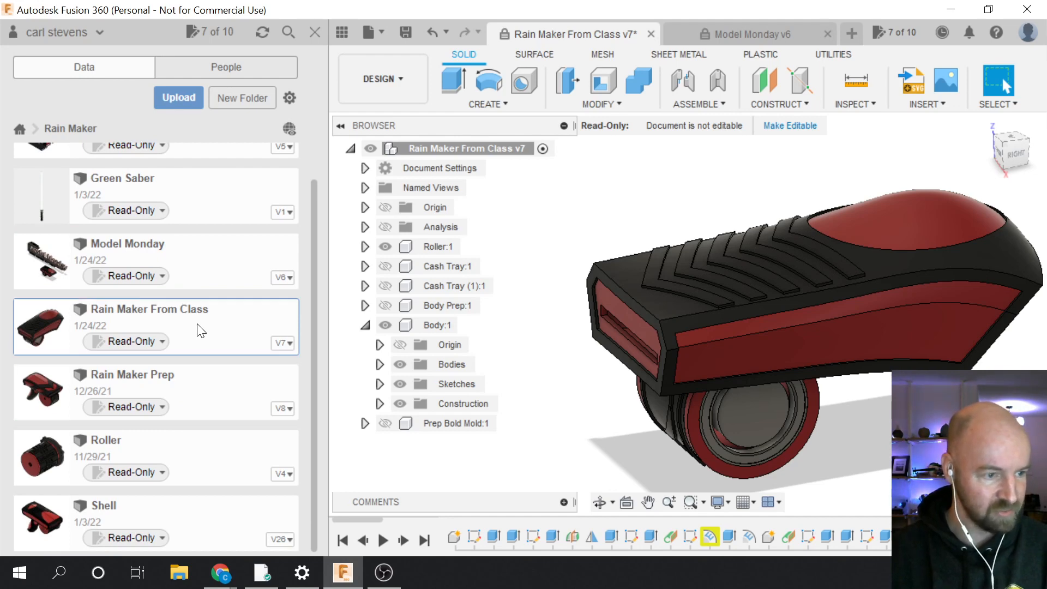
{"action": "scroll", "coordinate": [185, 338], "scroll_direction": "up", "scroll_amount": 1}
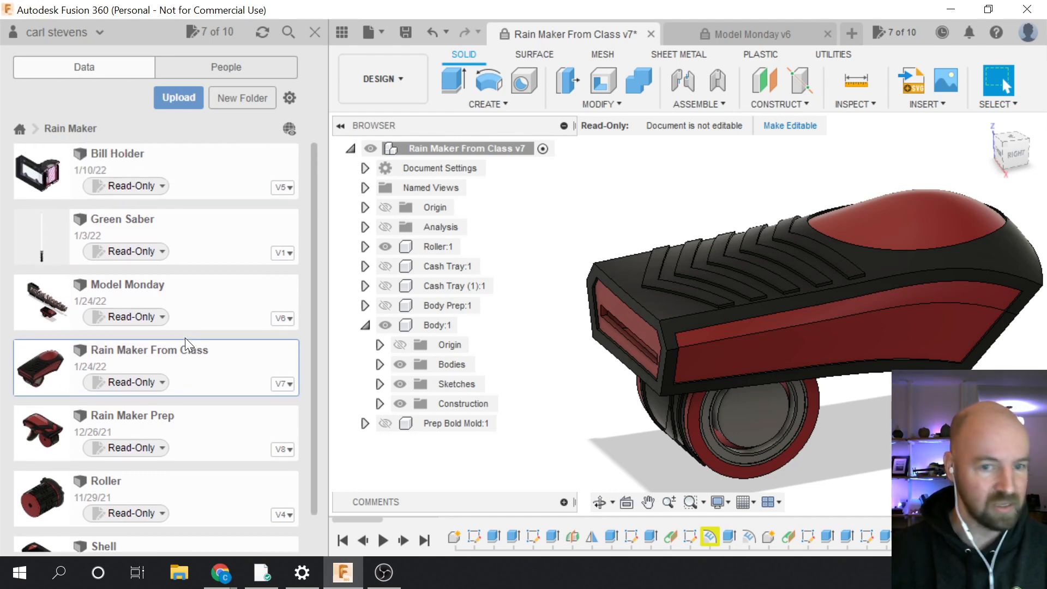
{"action": "left_click", "coordinate": [315, 32]}
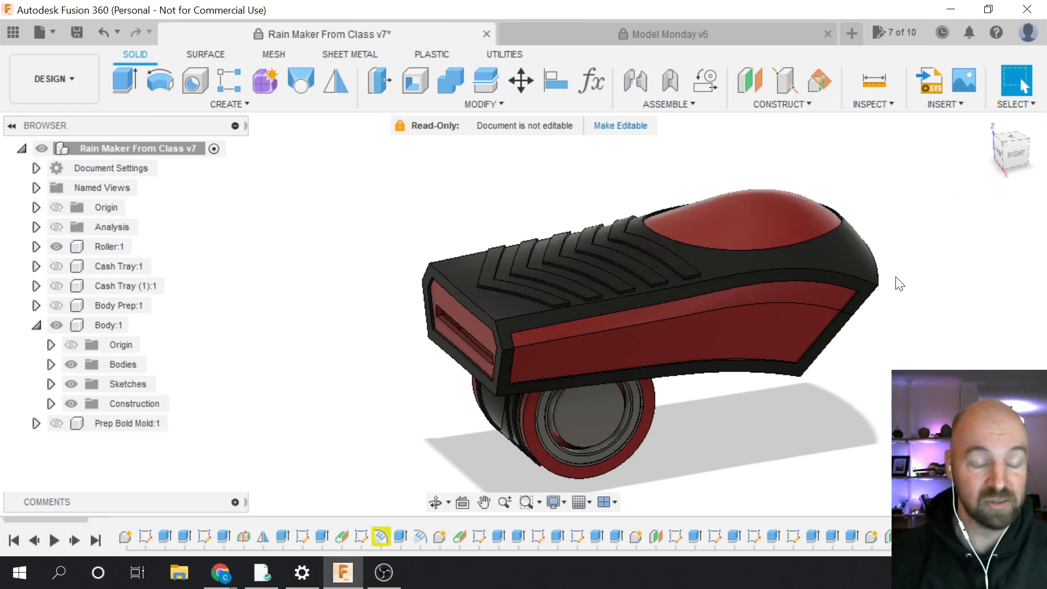
{"action": "scroll", "coordinate": [801, 284], "scroll_direction": "up", "scroll_amount": 2}
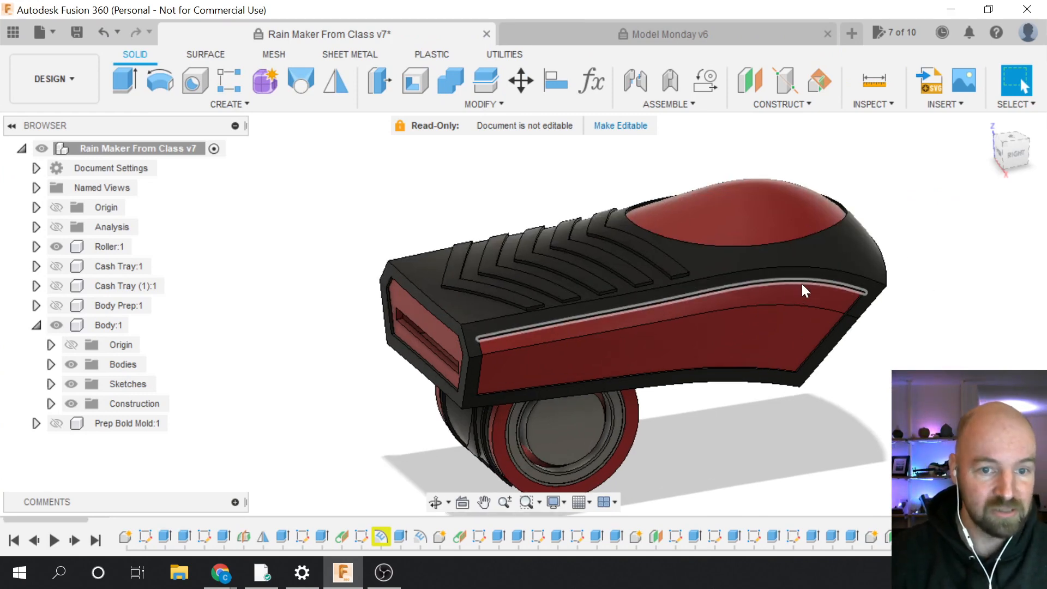
{"action": "scroll", "coordinate": [806, 313], "scroll_direction": "down", "scroll_amount": 1}
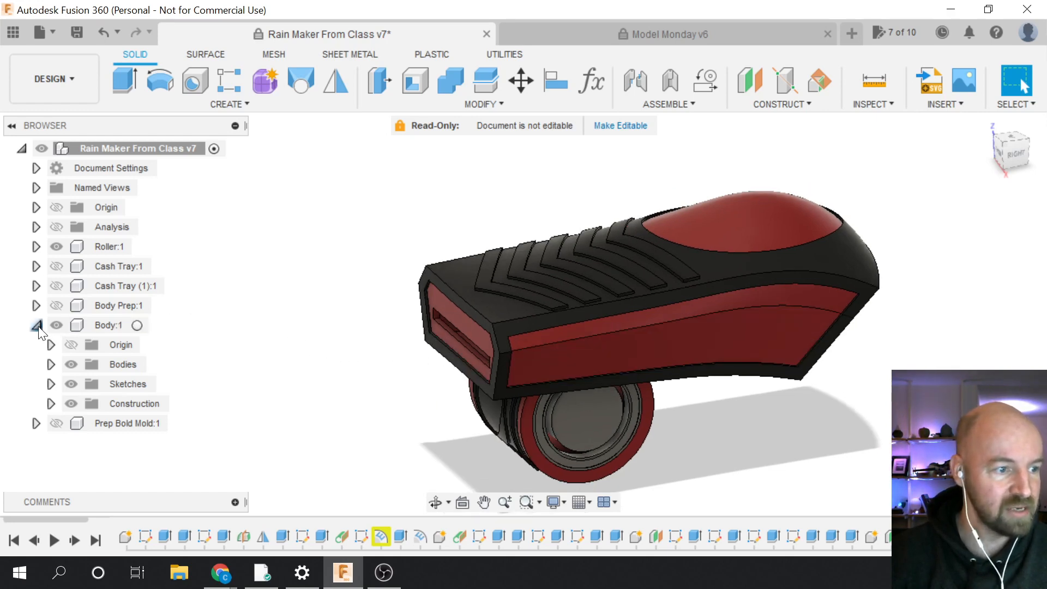
{"action": "left_click", "coordinate": [36, 324]}
{"action": "left_click", "coordinate": [65, 326]}
{"action": "key", "text": "Escape"}
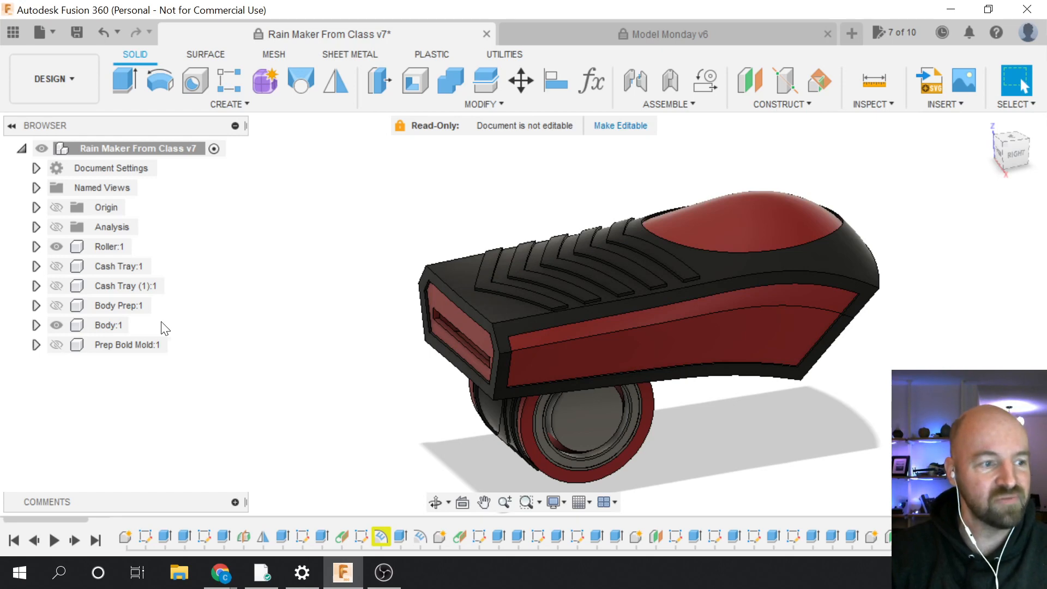
{"action": "left_click", "coordinate": [36, 325]}
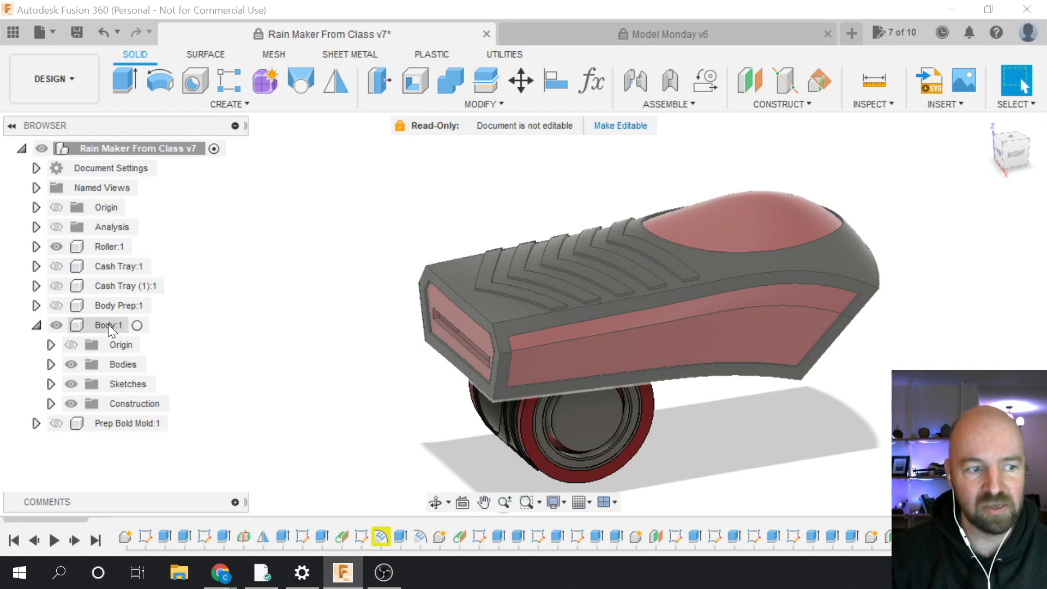
Activate the Body:1 component so that new features are created inside it
{"action": "left_click", "coordinate": [108, 323]}
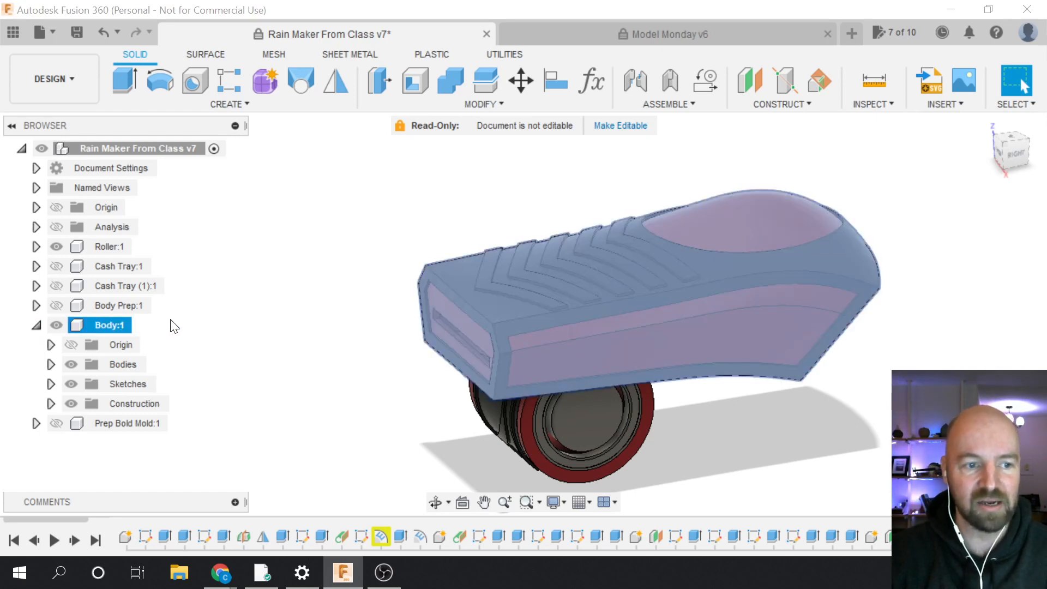
{"action": "left_click", "coordinate": [174, 326]}
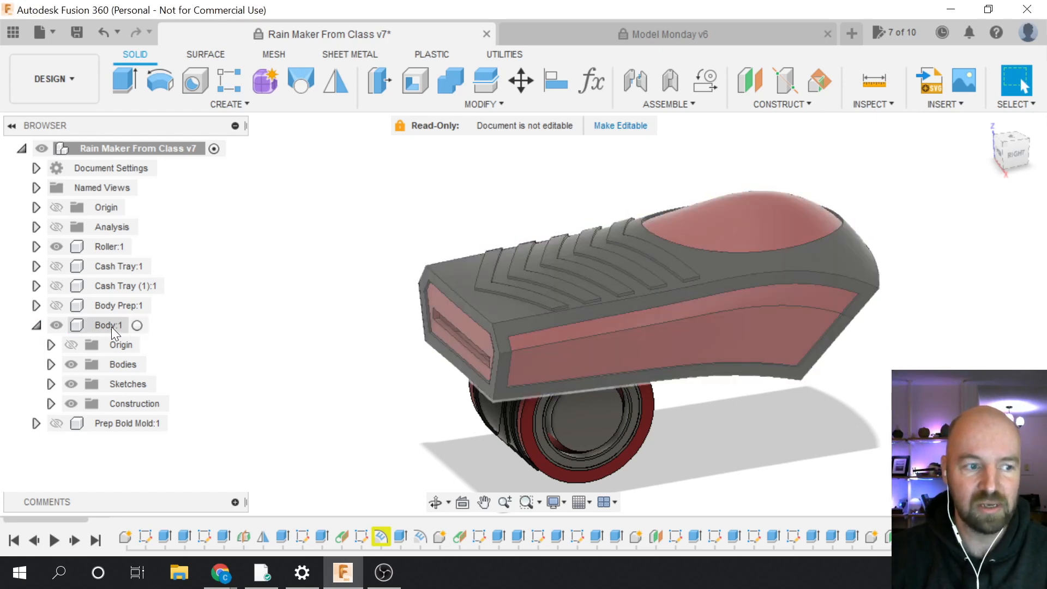
{"action": "left_click", "coordinate": [111, 326]}
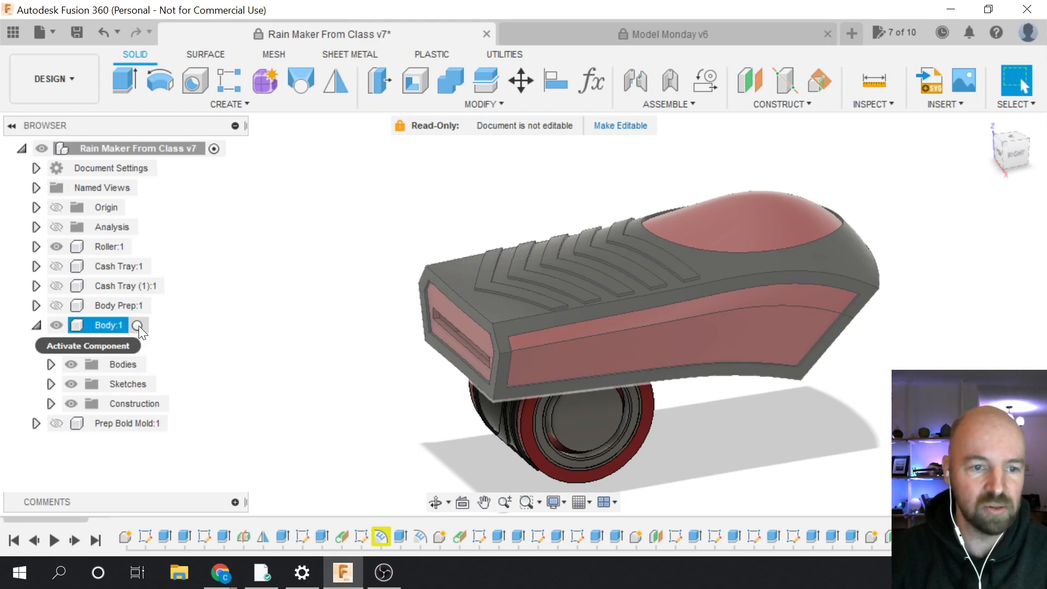
{"action": "left_click", "coordinate": [138, 326]}
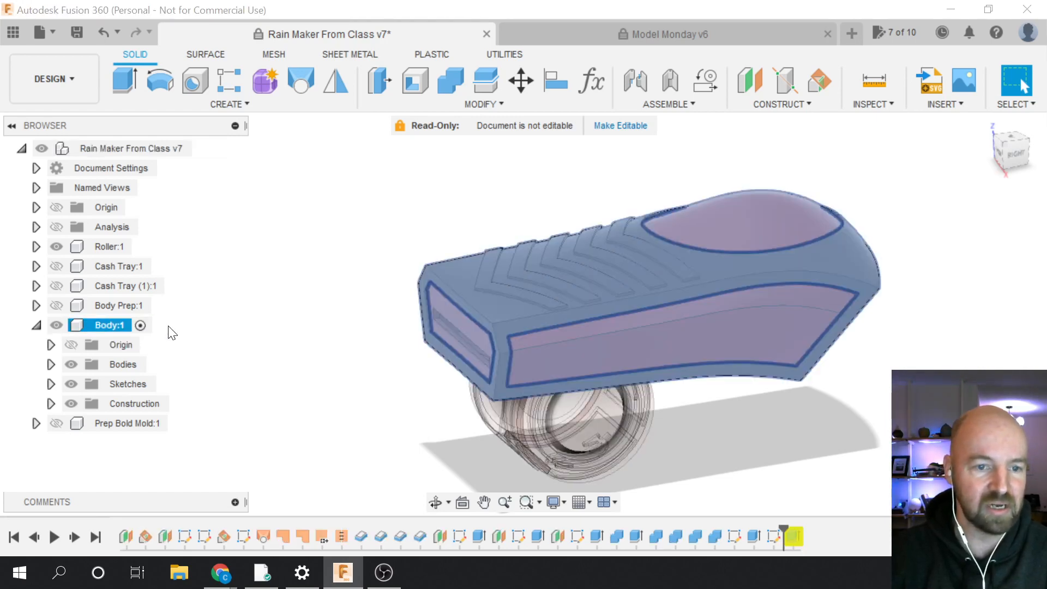
{"action": "left_click", "coordinate": [120, 328]}
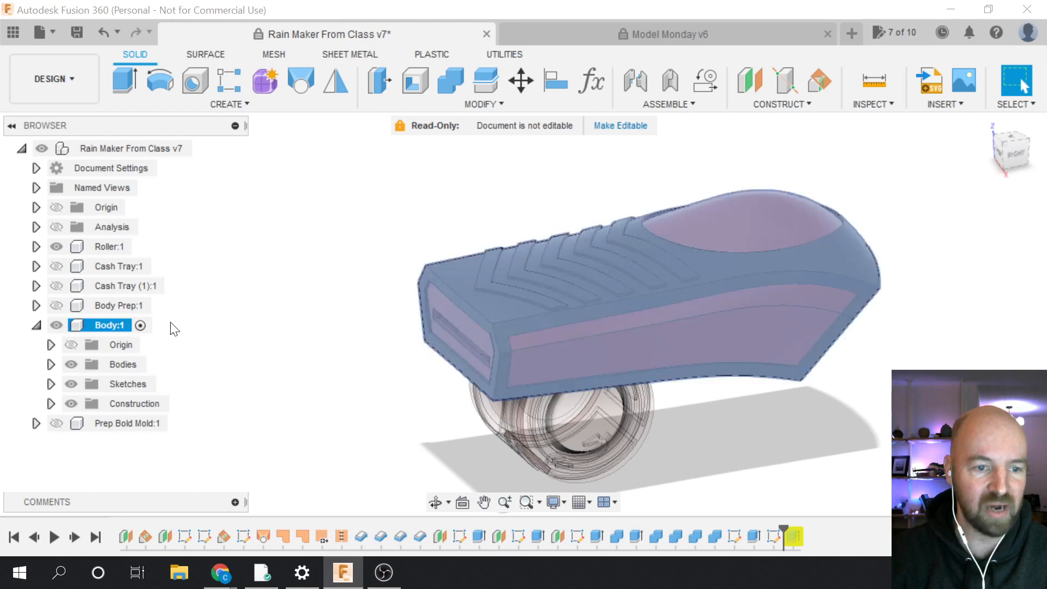
{"action": "left_click", "coordinate": [231, 326]}
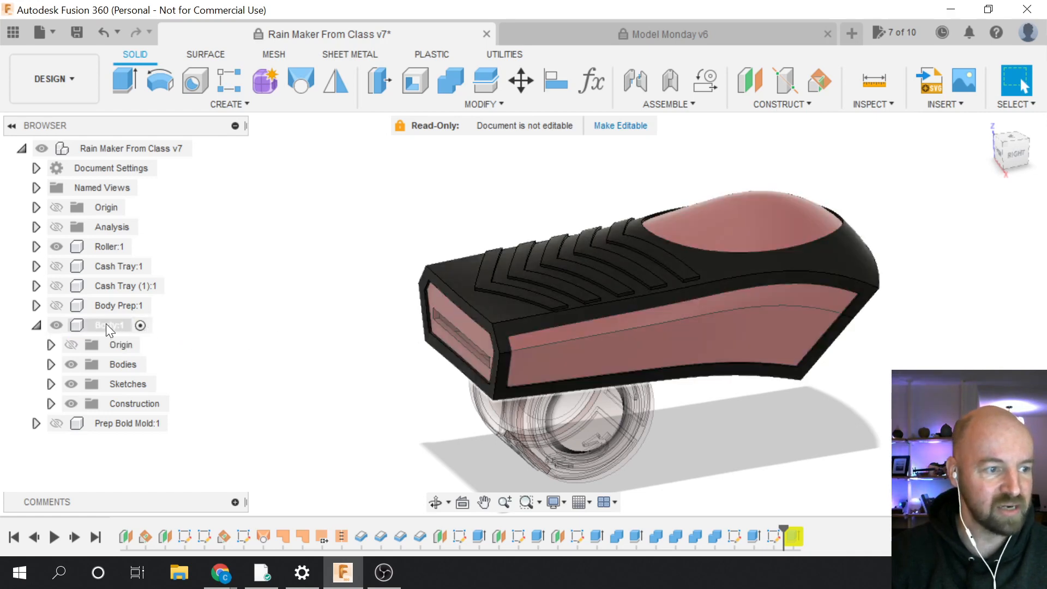
{"action": "left_click", "coordinate": [112, 325]}
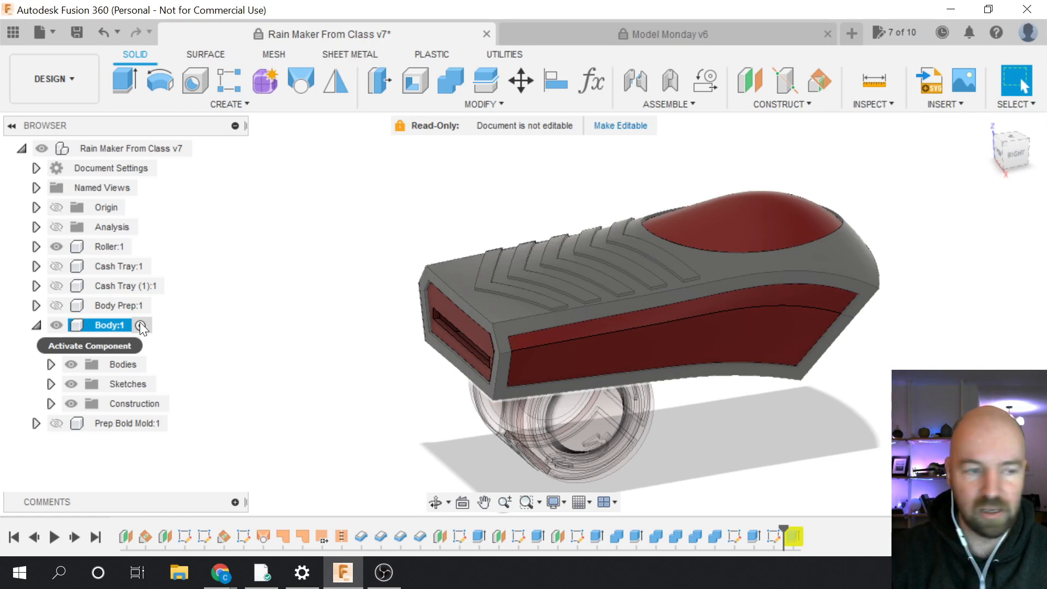
{"action": "left_click", "coordinate": [140, 324]}
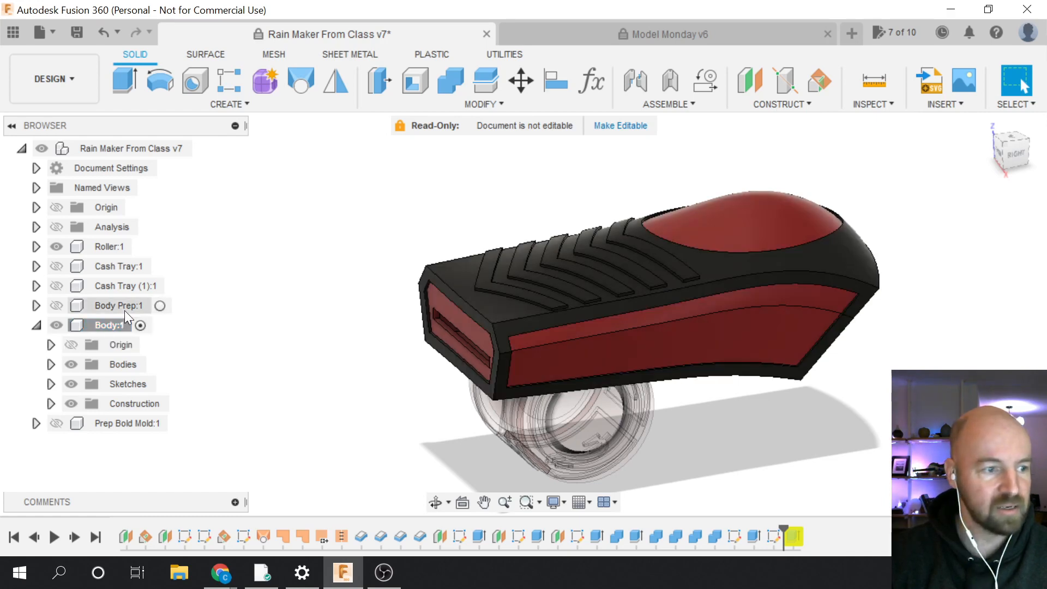
Create an internal standard component named "Boby Mold" with Body:1 as its parent, and activate it
{"action": "left_click", "coordinate": [242, 105]}
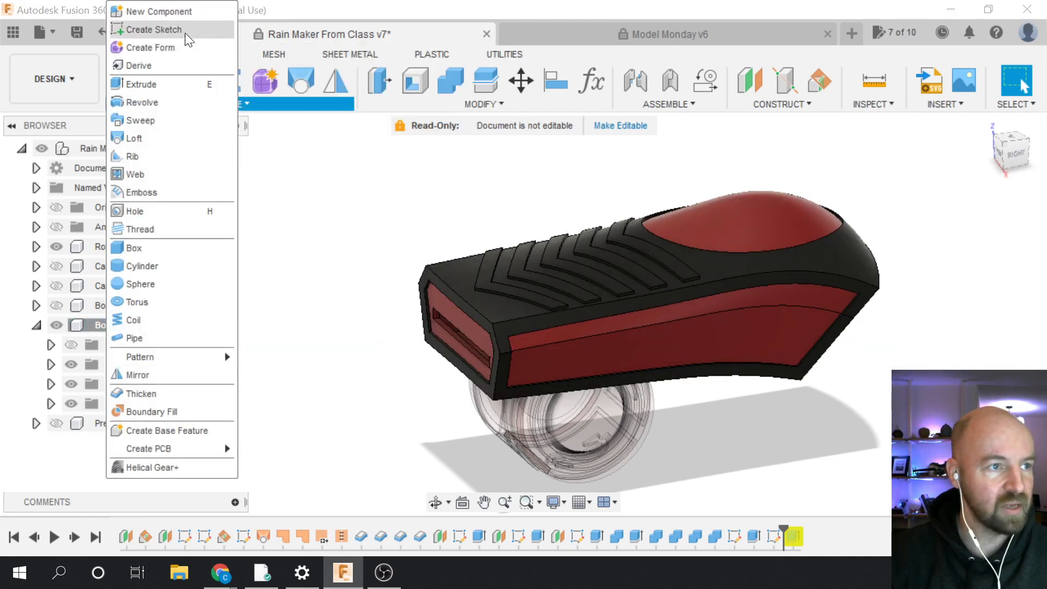
{"action": "left_click", "coordinate": [182, 12]}
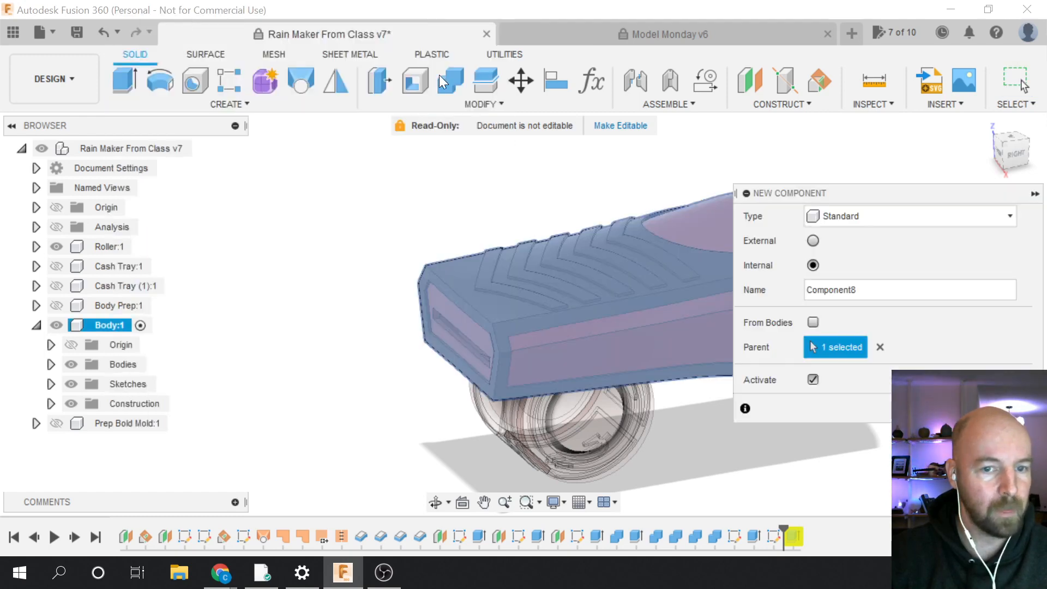
{"action": "left_click_drag", "start_coordinate": [789, 192], "coordinate": [755, 201]}
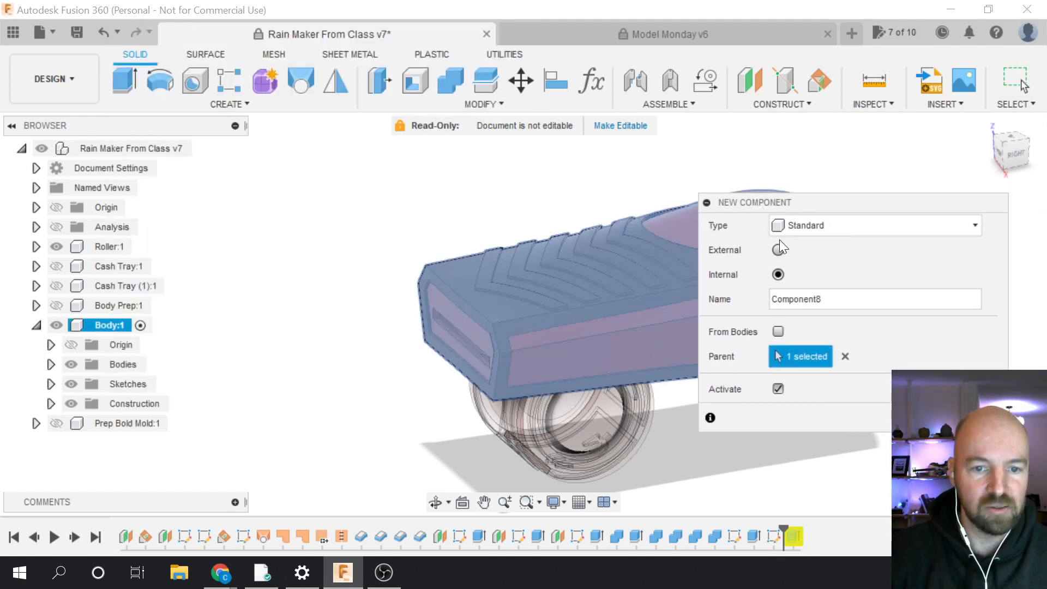
{"action": "double_click", "coordinate": [856, 299]}
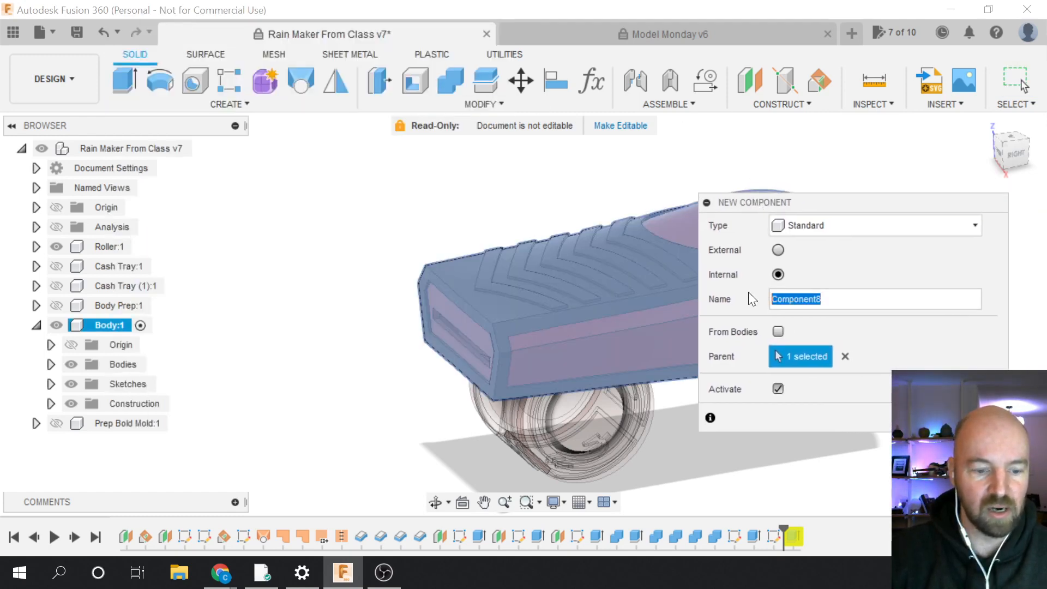
{"action": "type", "text": "Bo"}
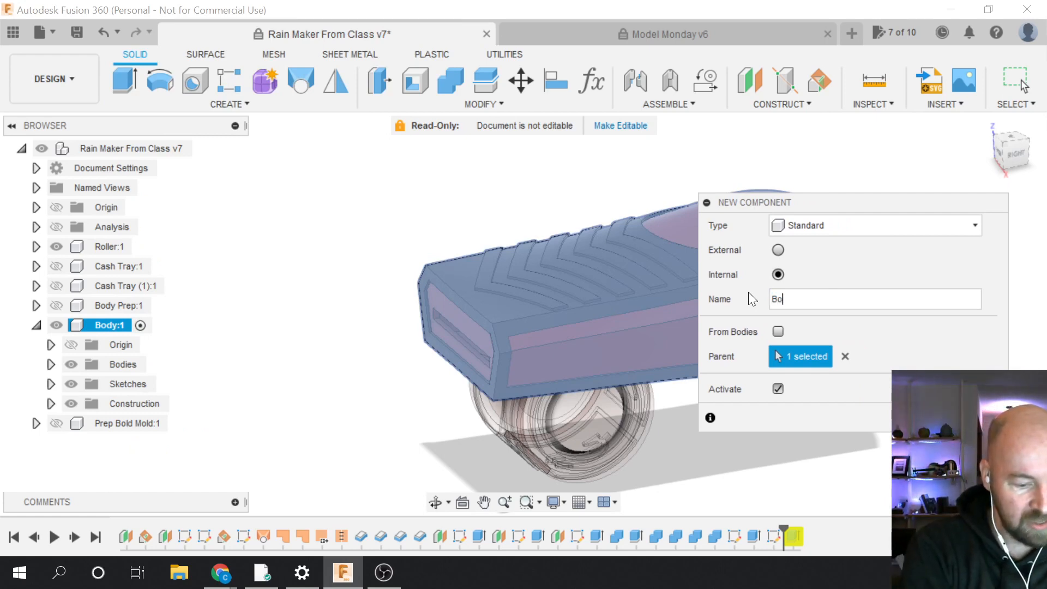
{"action": "type", "text": "by M"}
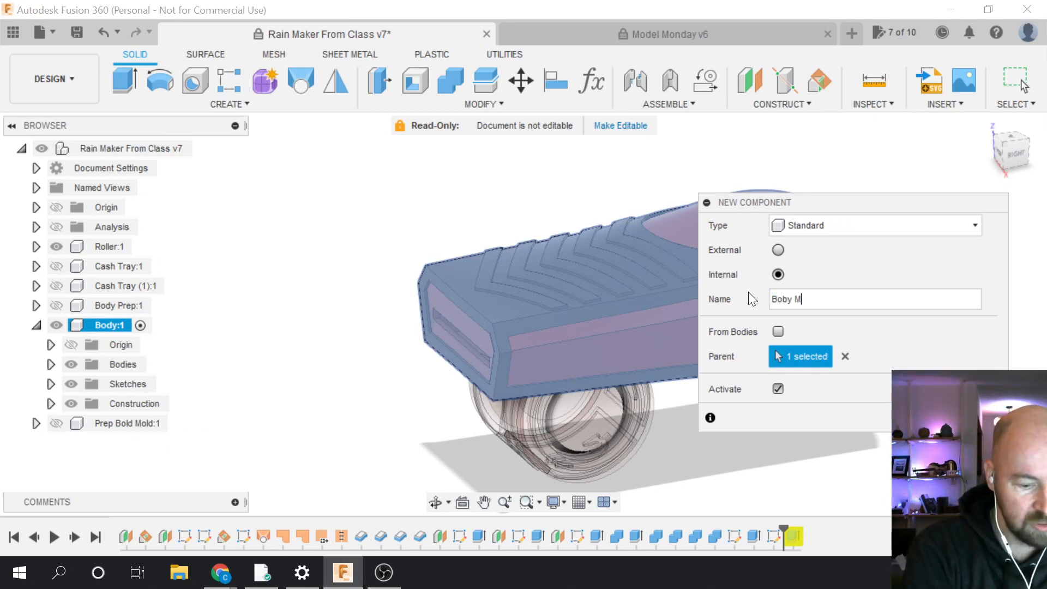
{"action": "type", "text": "old"}
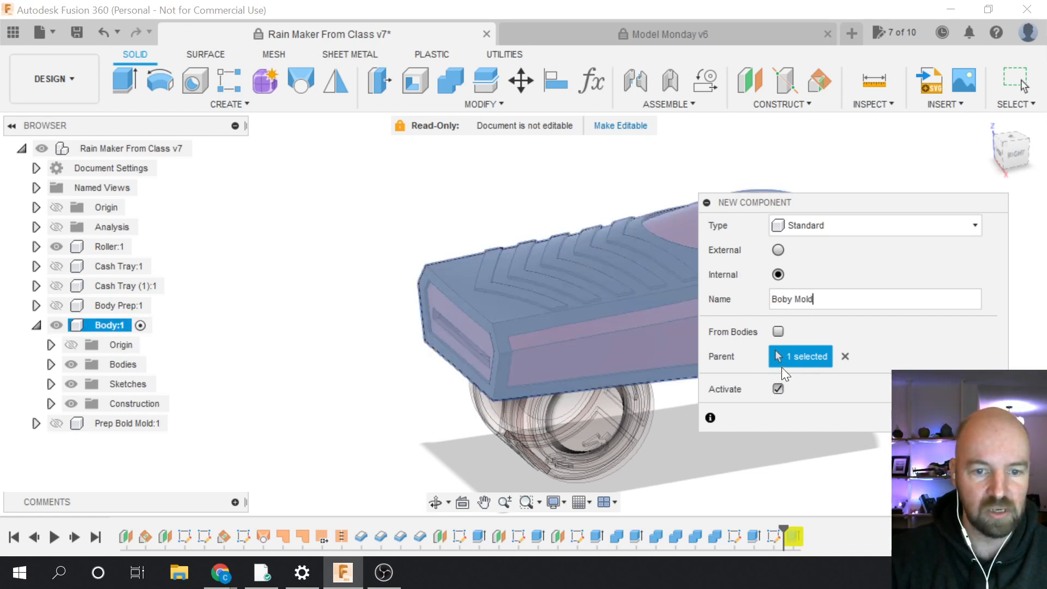
{"action": "key", "text": "Return"}
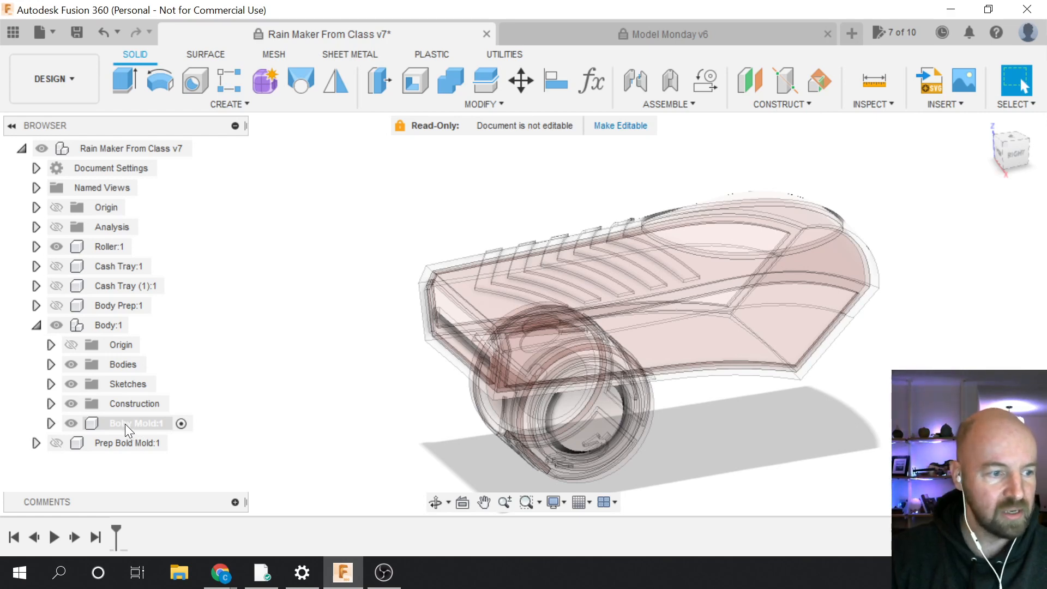
Expand the Boby Mold component and Body:1's bodies to examine Main Body (8) and OverMold as sources for the mold
{"action": "left_click", "coordinate": [51, 422]}
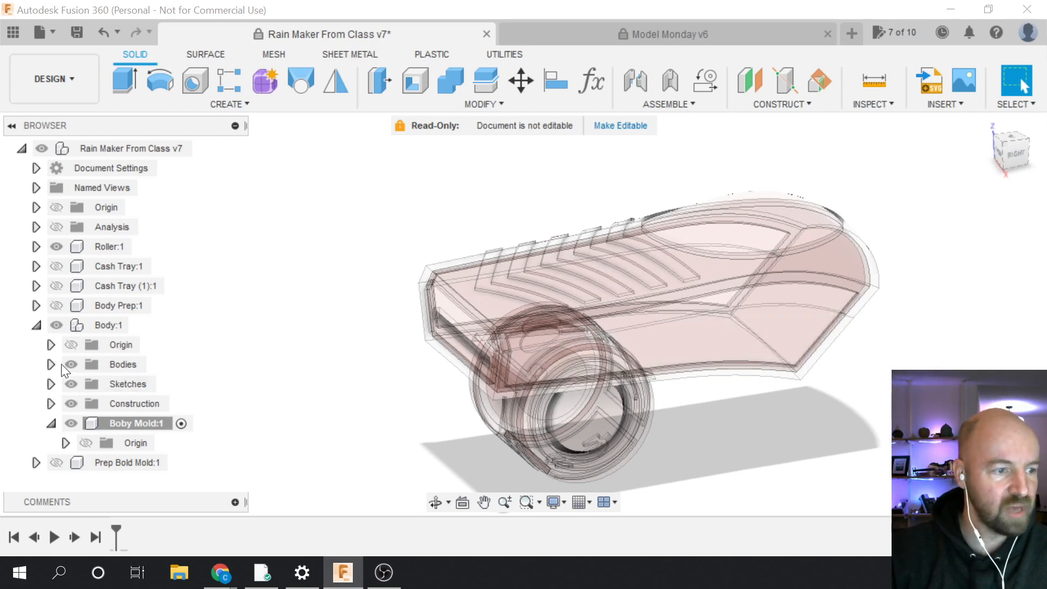
{"action": "left_click", "coordinate": [101, 325]}
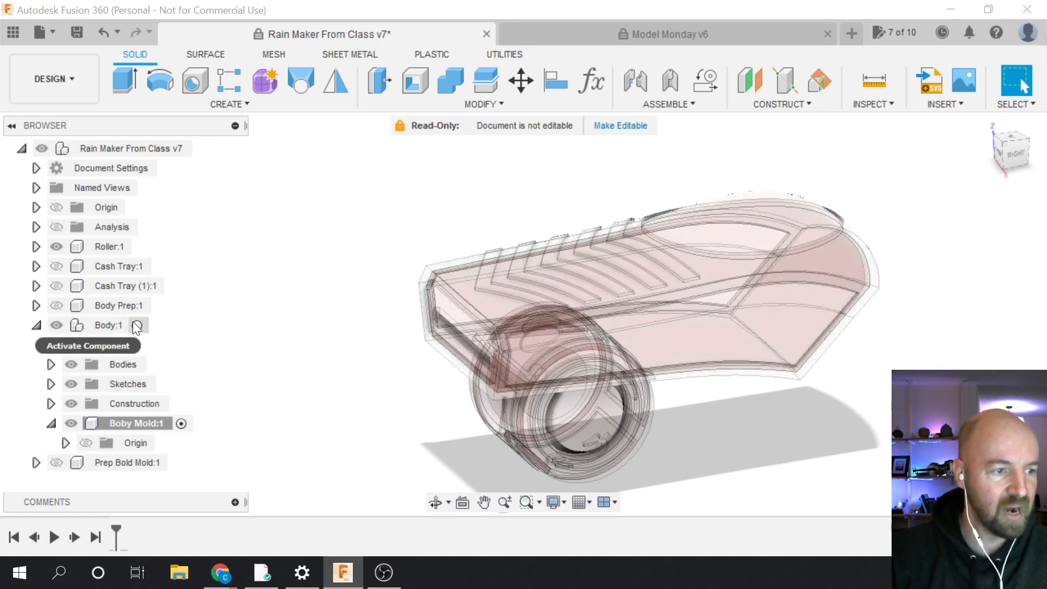
{"action": "left_click", "coordinate": [136, 325]}
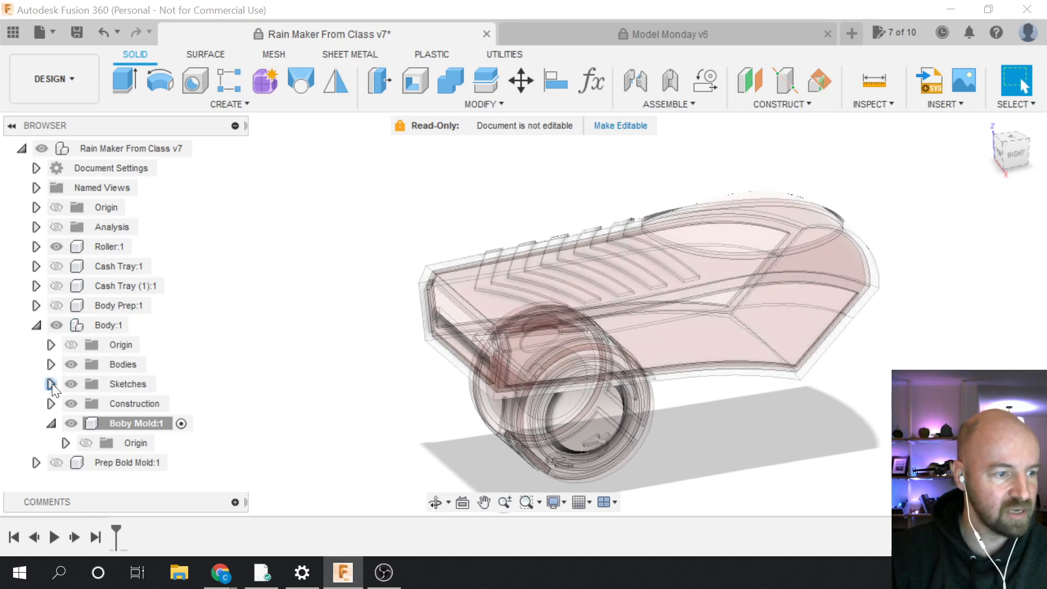
{"action": "left_click", "coordinate": [51, 365]}
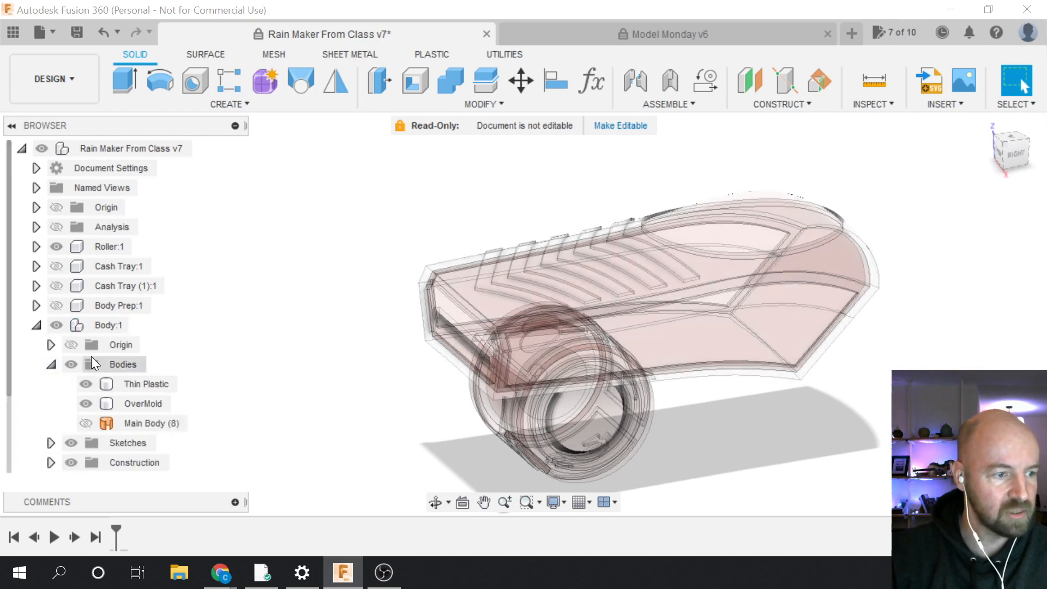
{"action": "scroll", "coordinate": [90, 355], "scroll_direction": "down", "scroll_amount": 2}
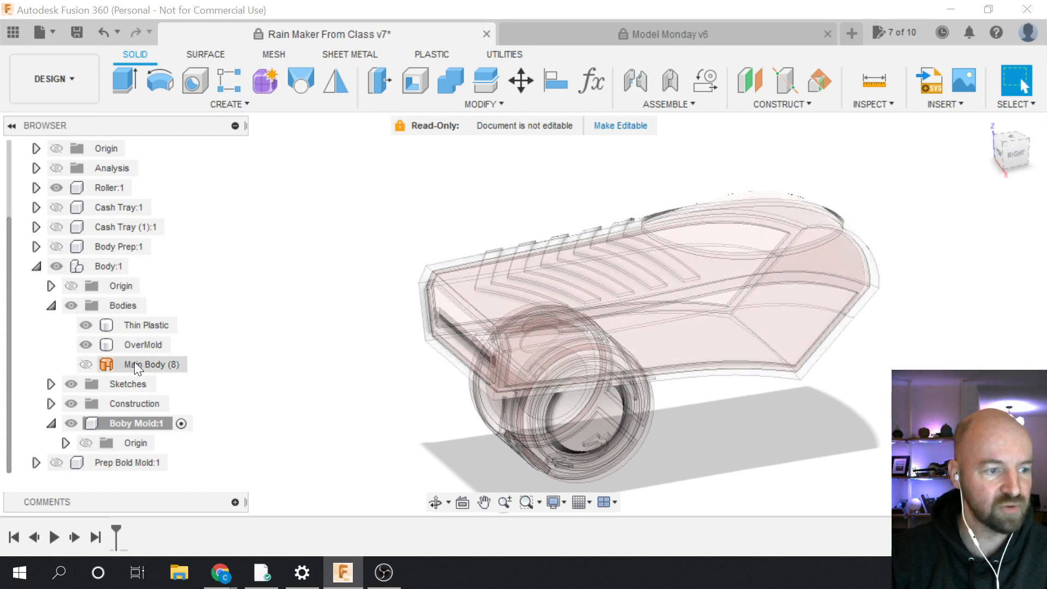
{"action": "left_click", "coordinate": [140, 363]}
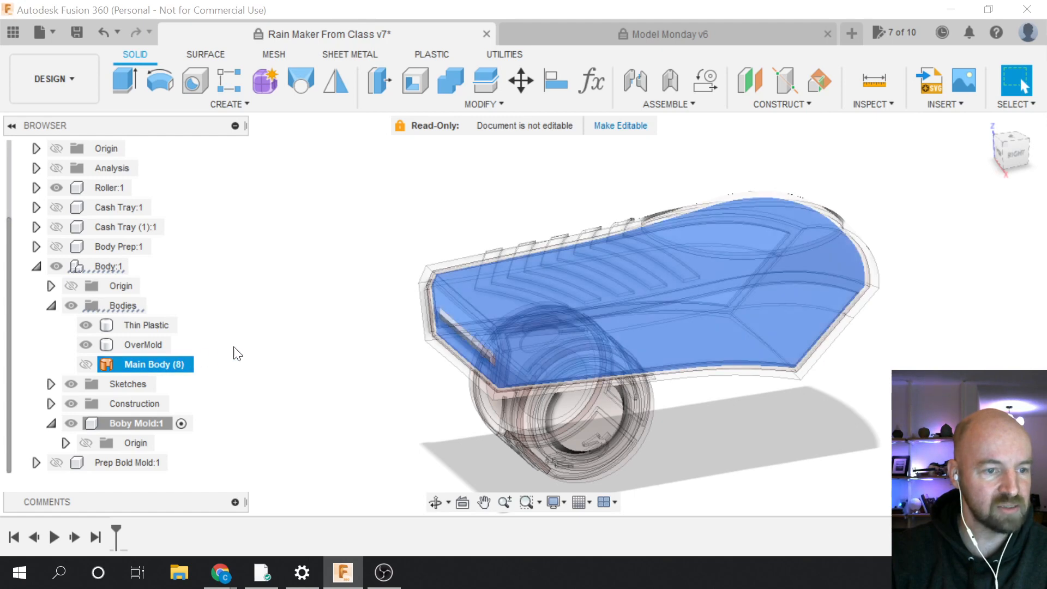
{"action": "left_click", "coordinate": [145, 345], "text": "ctrl"}
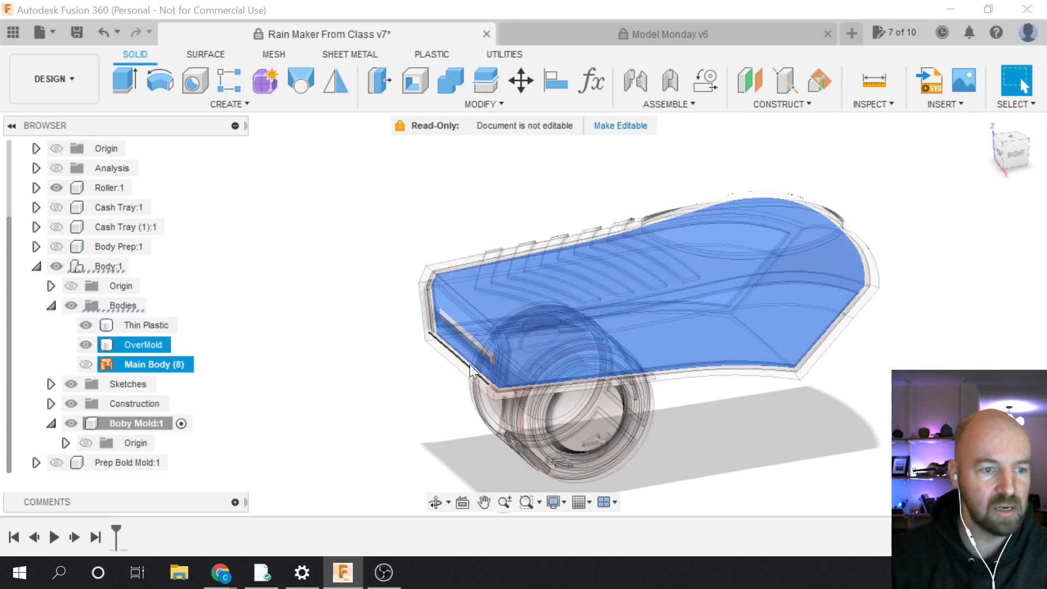
{"action": "left_click", "coordinate": [324, 376]}
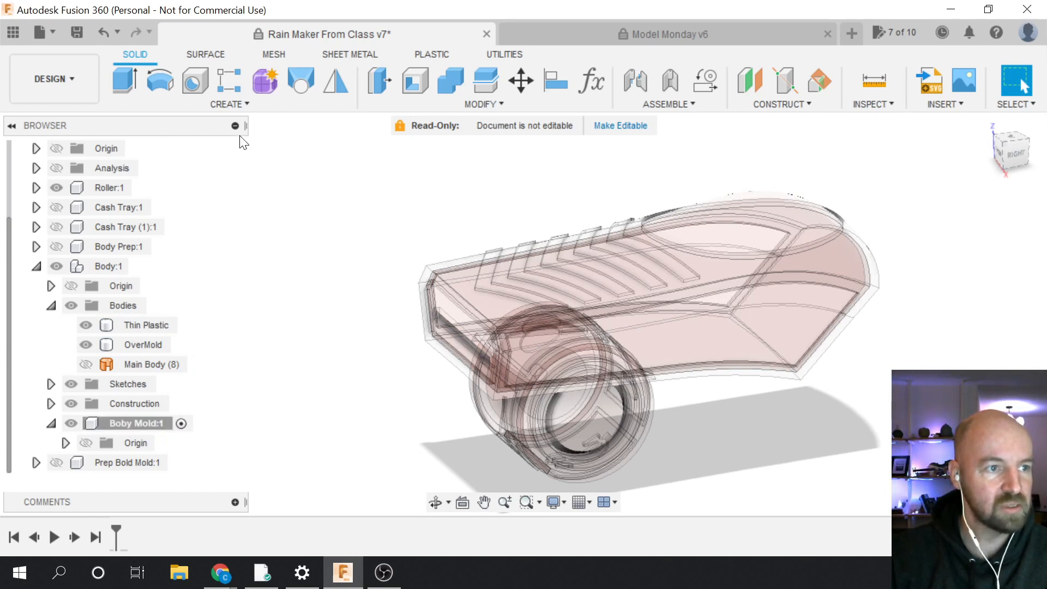
Start a Thicken on the Main Body (8) surface with a symmetric direction and set the thickness to 0.25 in
{"action": "left_click", "coordinate": [201, 54]}
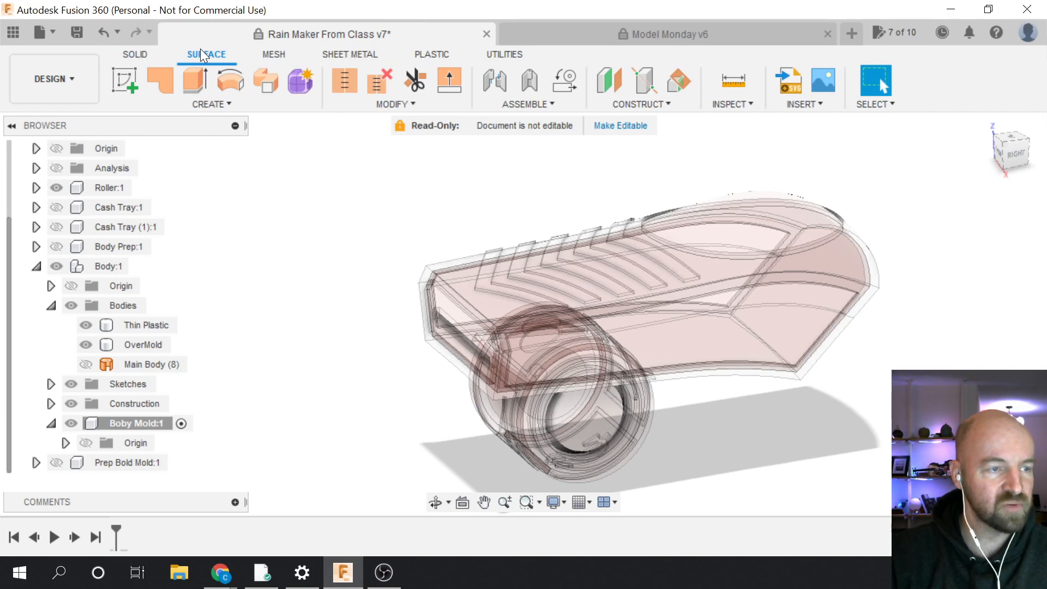
{"action": "left_click", "coordinate": [229, 106]}
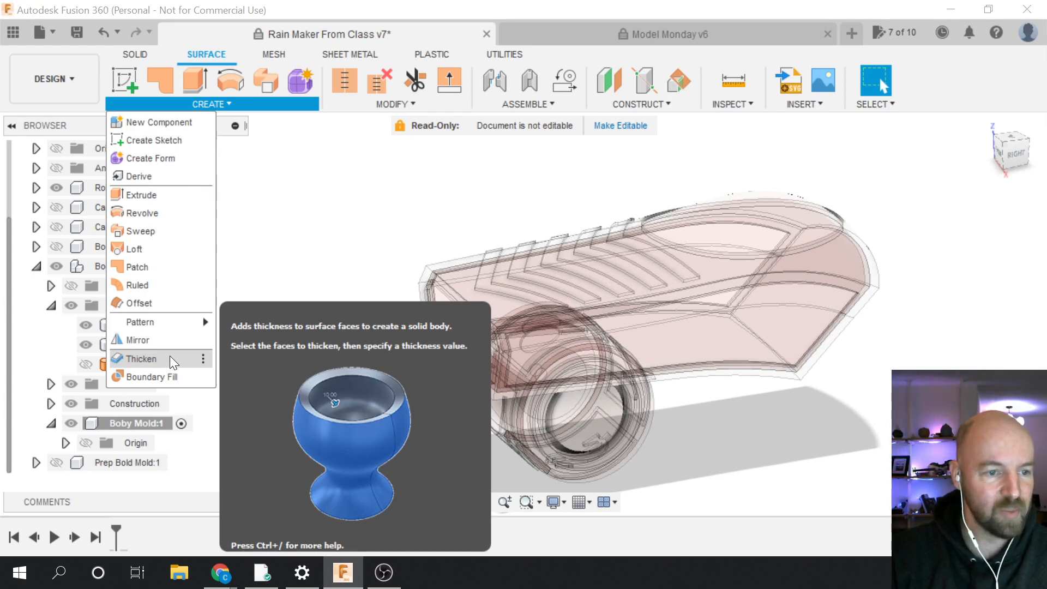
{"action": "left_click", "coordinate": [170, 358]}
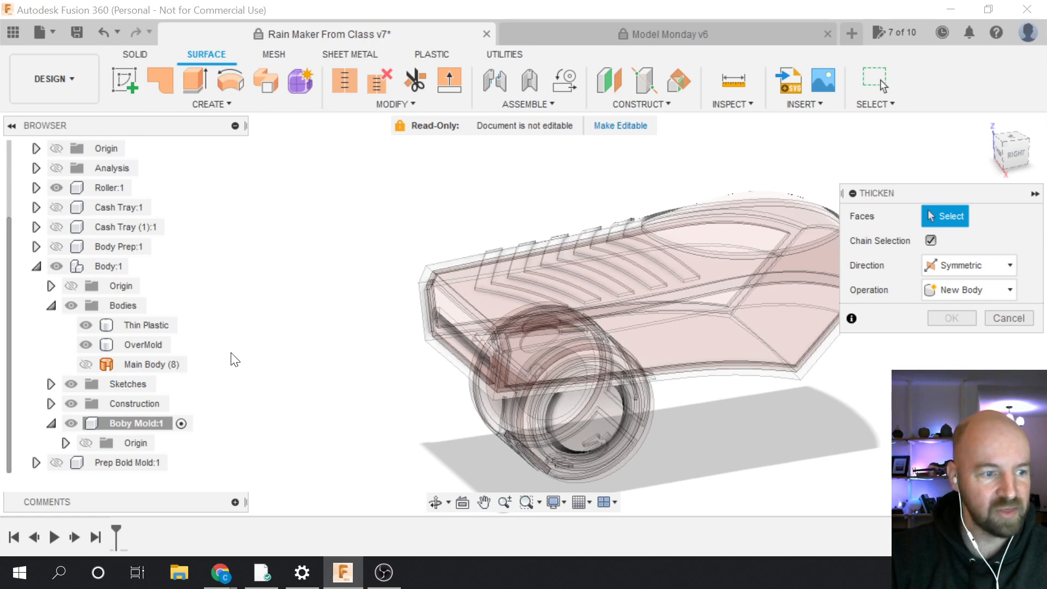
{"action": "left_click", "coordinate": [141, 362]}
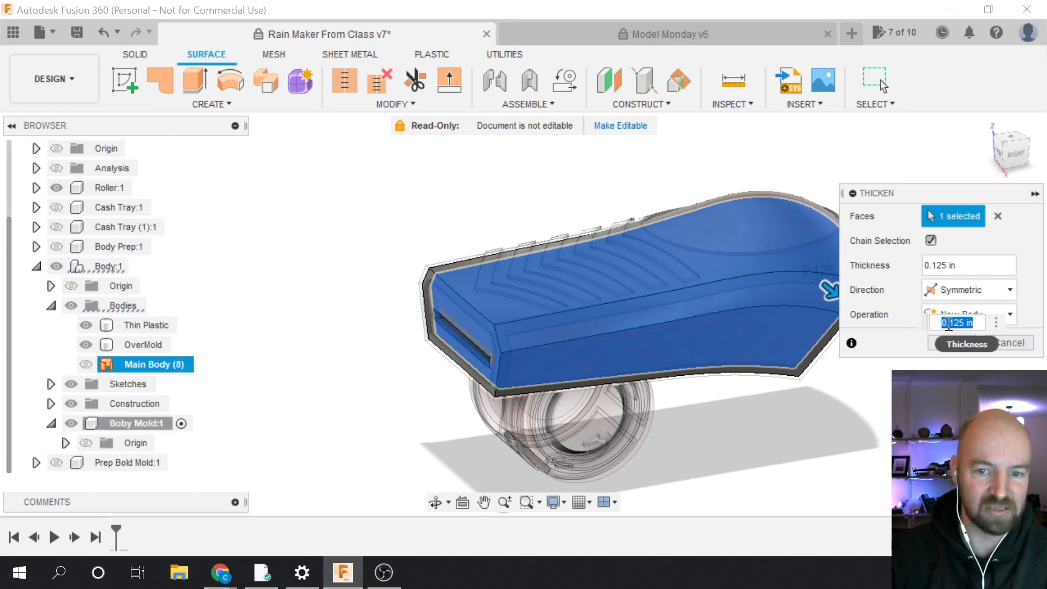
{"action": "left_click", "coordinate": [1010, 148]}
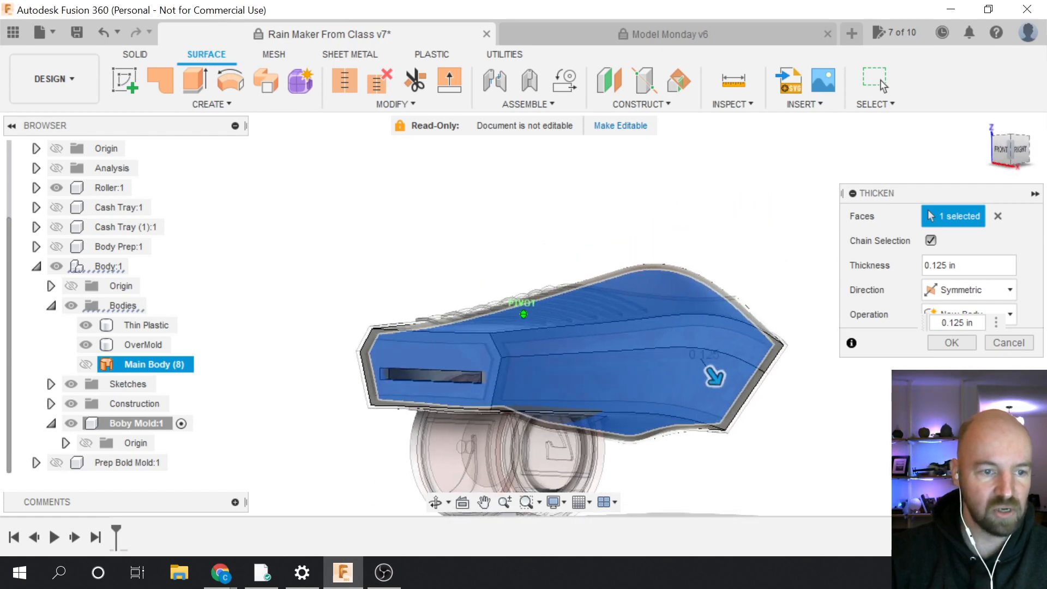
{"action": "left_click", "coordinate": [954, 320]}
{"action": "key", "text": "BackSpace"}
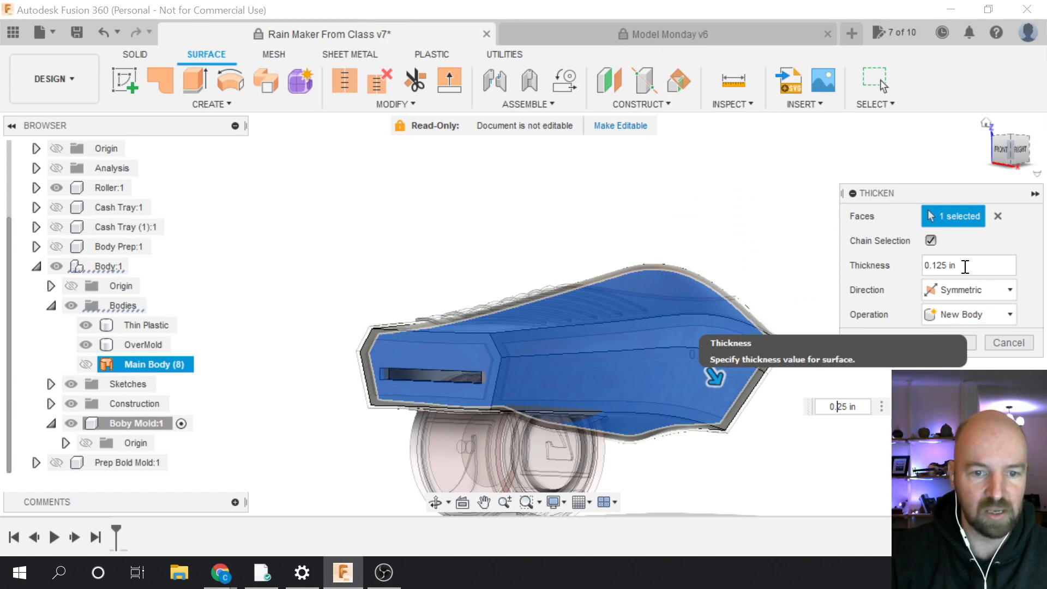
{"action": "key", "text": "Return"}
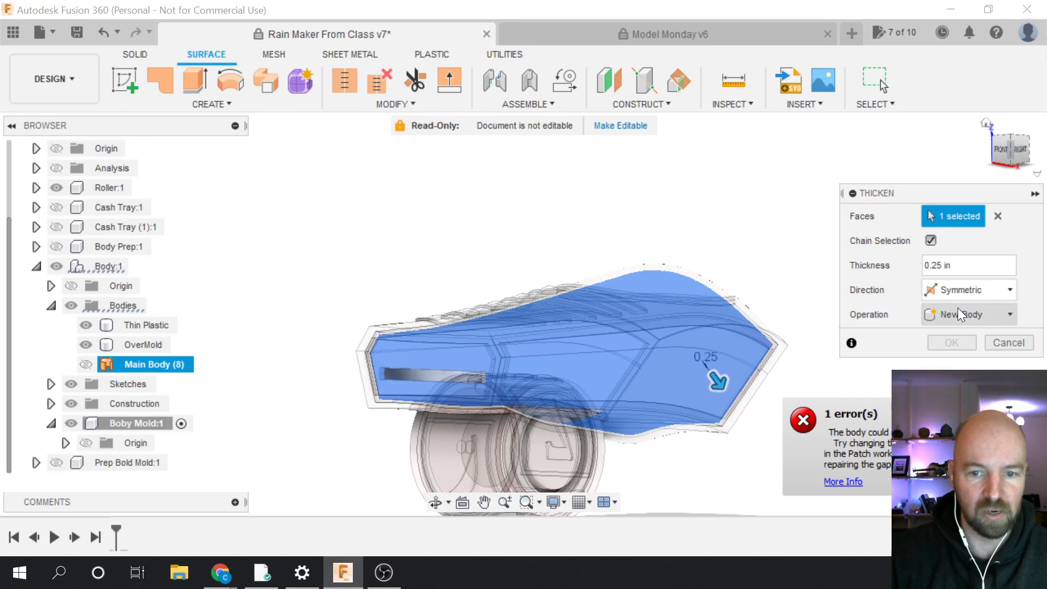
Change the thicken direction to One Side, keeping New Body as the operation
{"action": "left_click", "coordinate": [935, 322]}
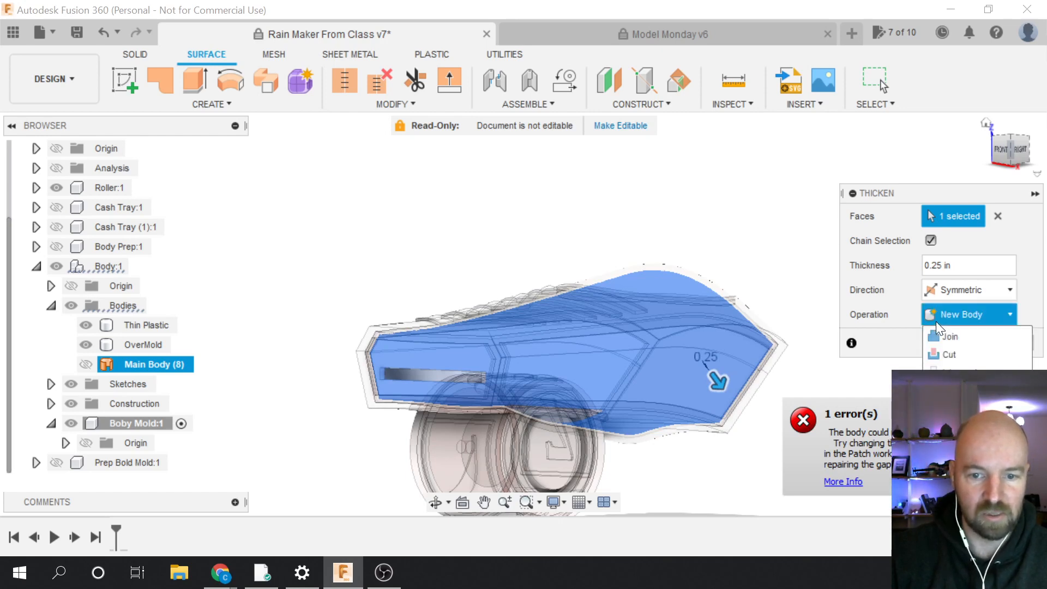
{"action": "left_click", "coordinate": [902, 339]}
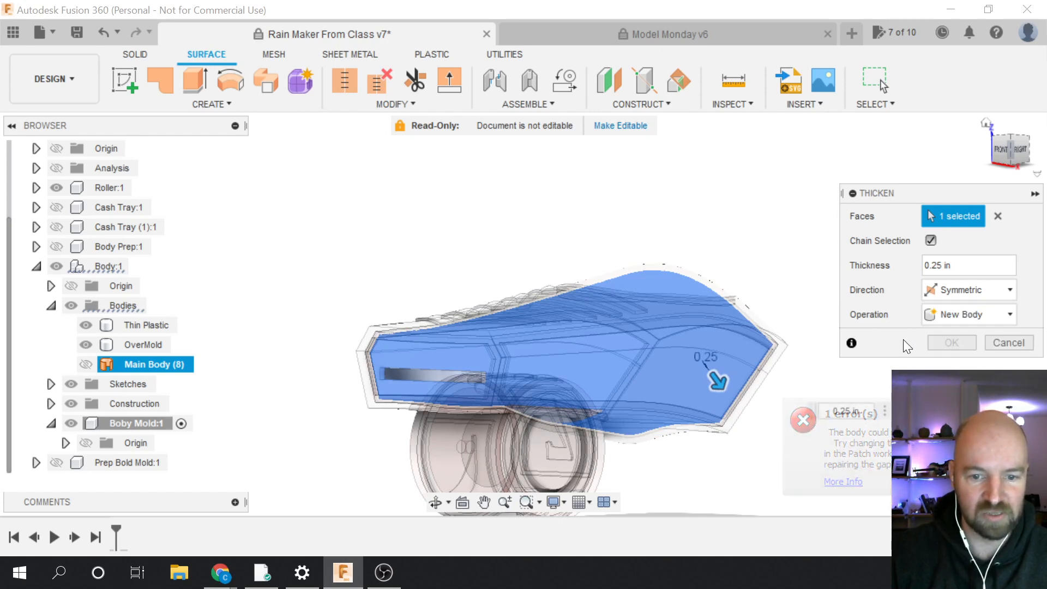
{"action": "left_click", "coordinate": [968, 286]}
{"action": "key", "text": "Up"}
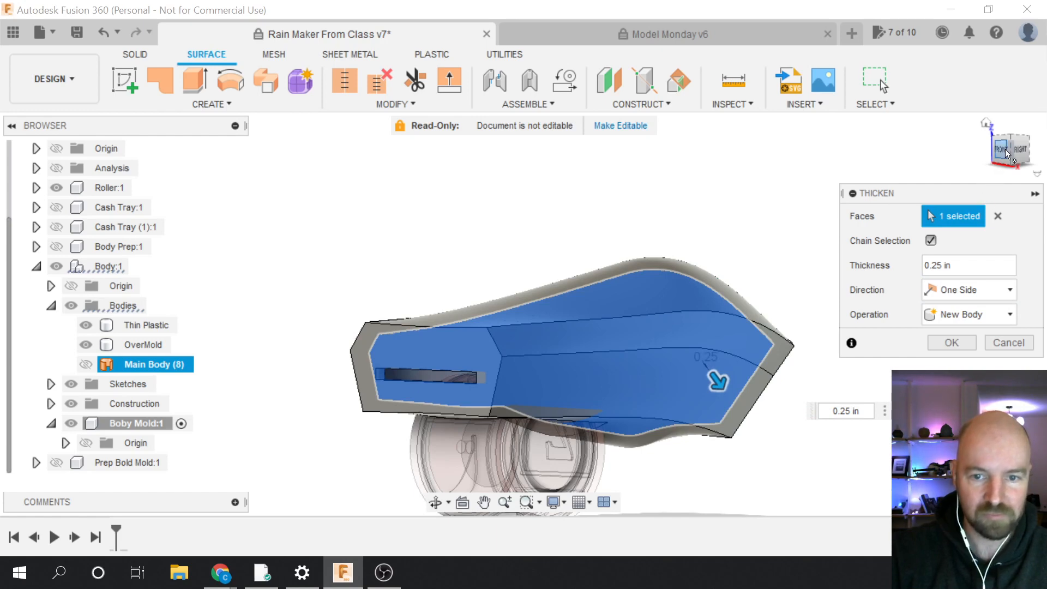
{"action": "left_click_drag", "start_coordinate": [993, 189], "coordinate": [961, 192]}
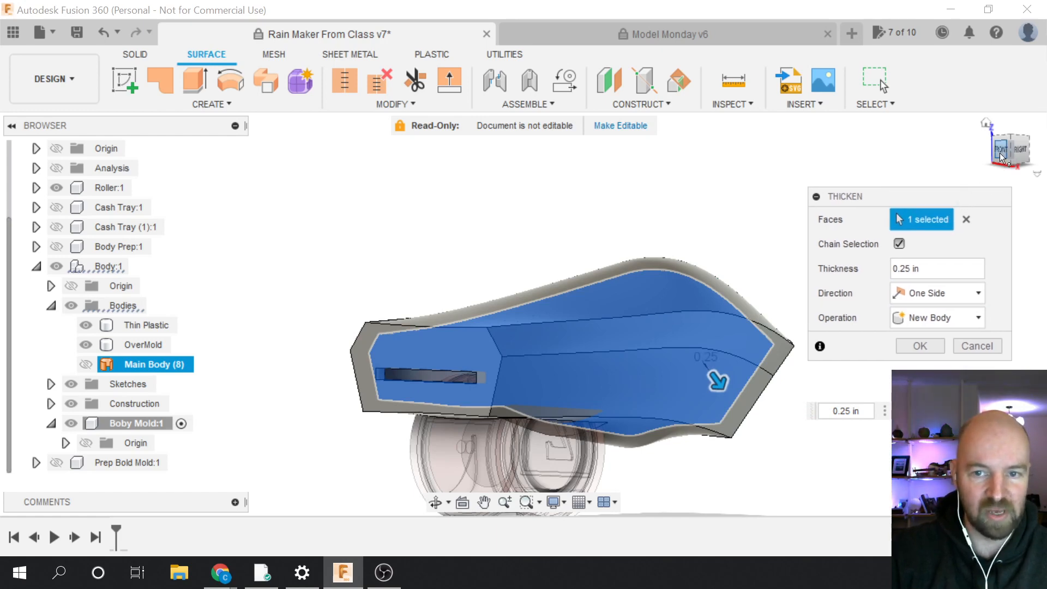
Try a 0.2 in thicken thickness, examine it against the OverMold's raised chevron ridges, and restore 0.25 in
{"action": "mouse_move", "coordinate": [999, 152]}
{"action": "left_mouse_down"}
{"action": "mouse_move", "coordinate": [997, 143]}
{"action": "mouse_move", "coordinate": [998, 158]}
{"action": "mouse_move", "coordinate": [1015, 147]}
{"action": "mouse_move", "coordinate": [995, 157]}
{"action": "left_mouse_up"}
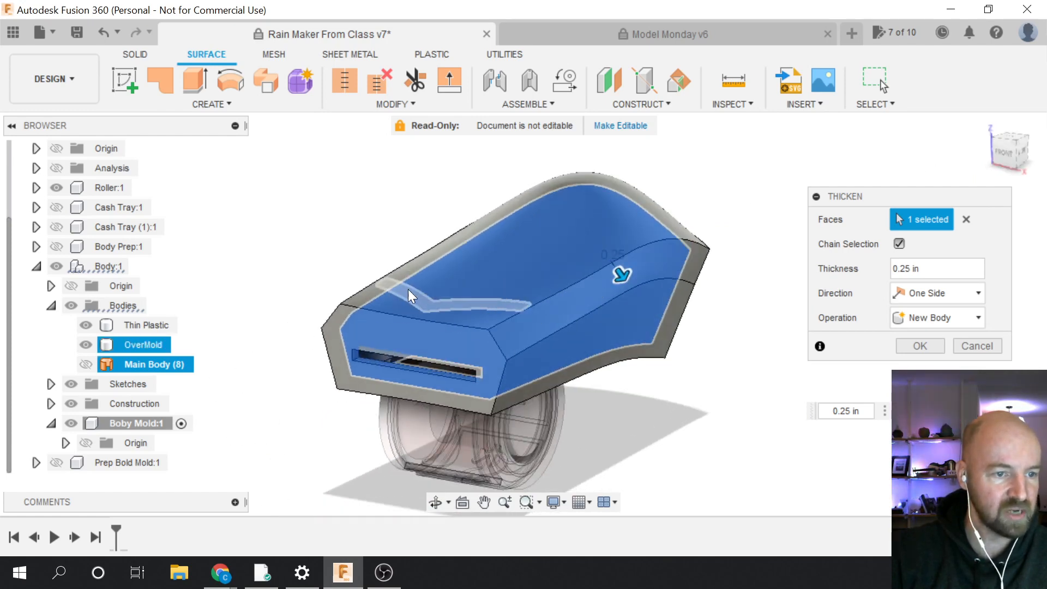
{"action": "scroll", "coordinate": [388, 263], "scroll_direction": "up", "scroll_amount": 5}
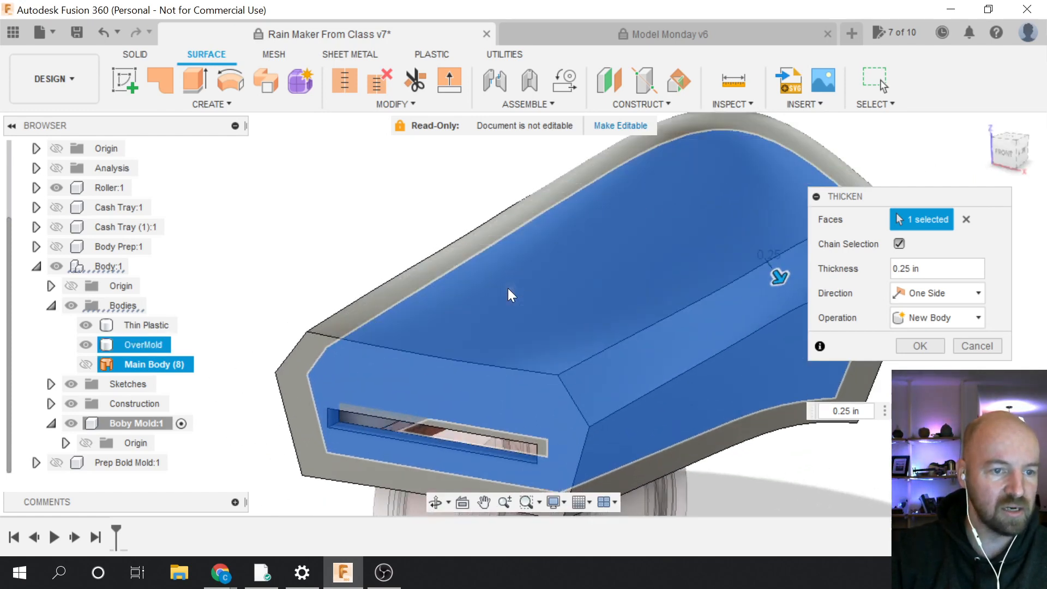
{"action": "double_click", "coordinate": [915, 266]}
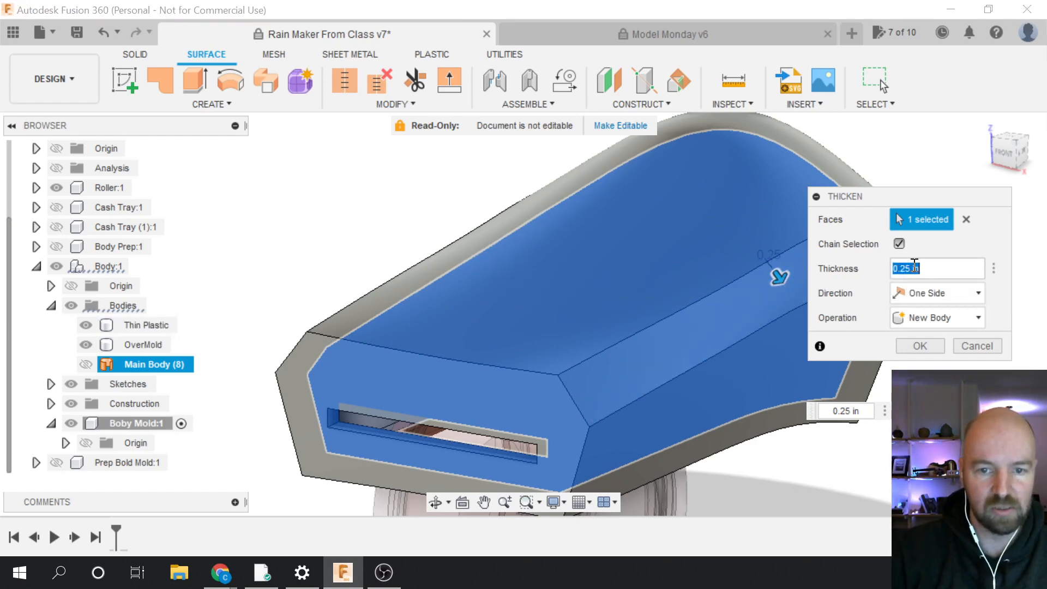
{"action": "left_click", "coordinate": [910, 268]}
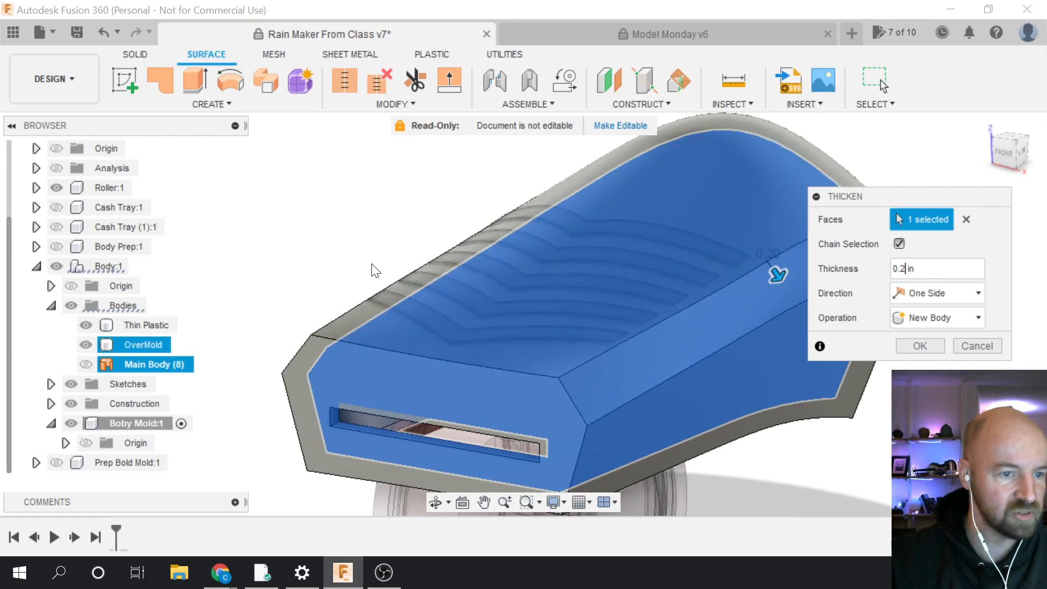
{"action": "scroll", "coordinate": [359, 259], "scroll_direction": "up", "scroll_amount": 4}
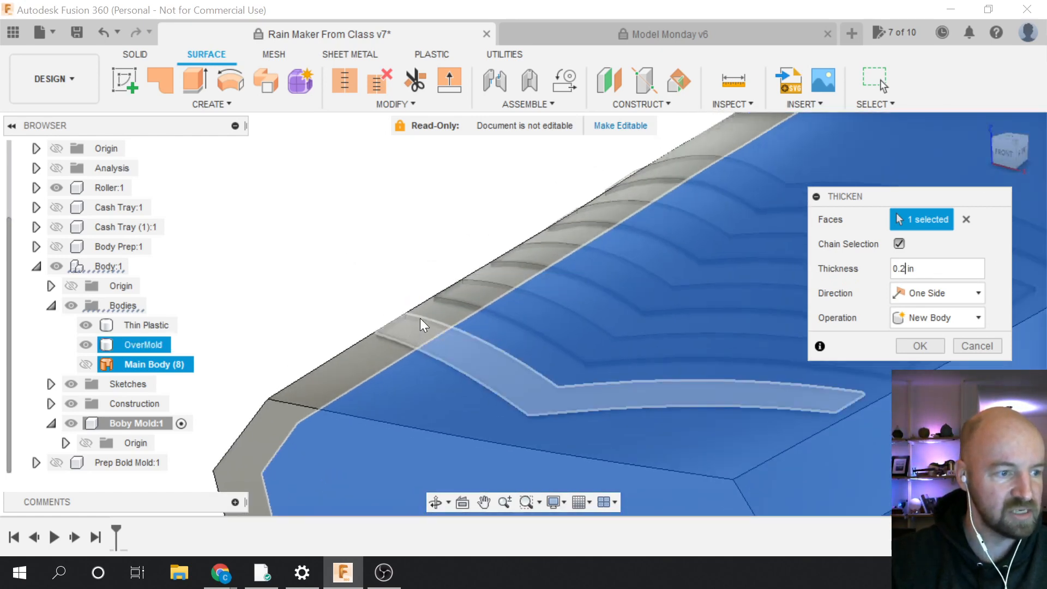
{"action": "scroll", "coordinate": [362, 309], "scroll_direction": "down", "scroll_amount": 4}
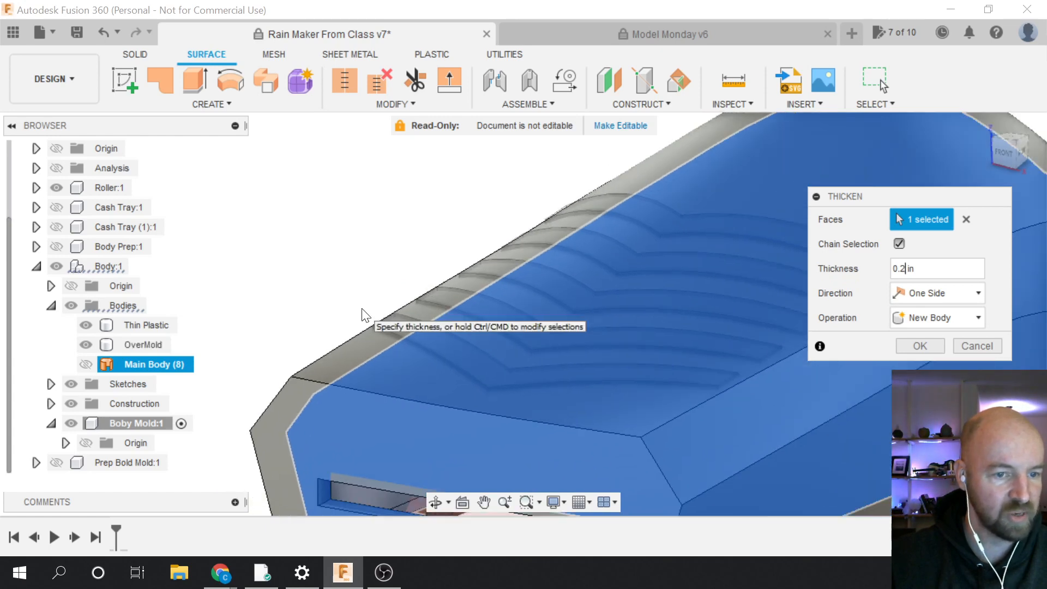
{"action": "type", "text": "5"}
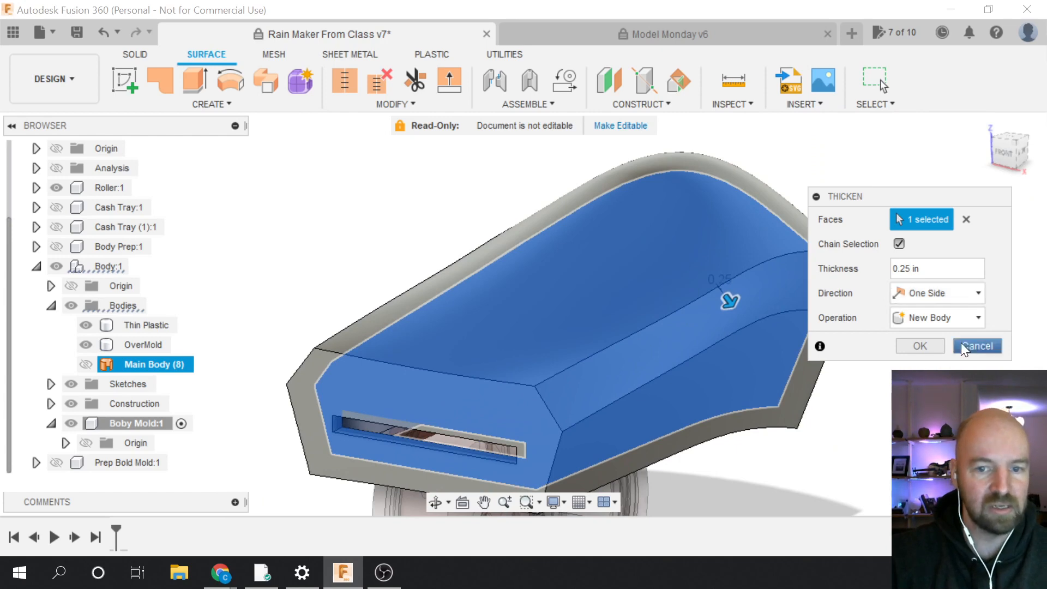
{"action": "scroll", "coordinate": [916, 405], "scroll_direction": "down", "scroll_amount": 2}
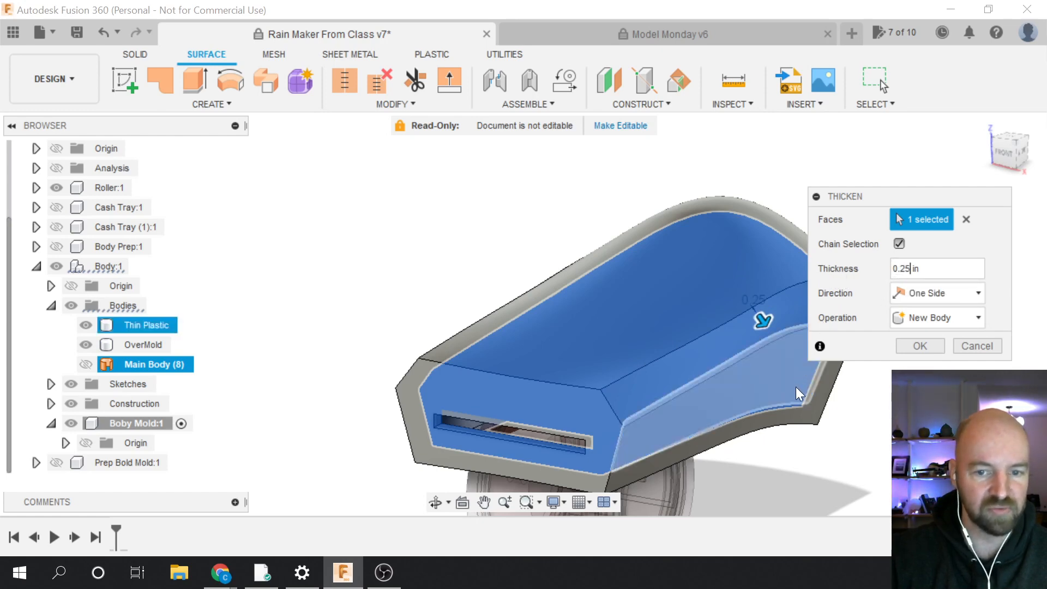
Complete the 0.25 in thicken as a new body, collapse Body:1's own bodies and list the bodies inside Boby Mold
{"action": "left_click", "coordinate": [921, 346]}
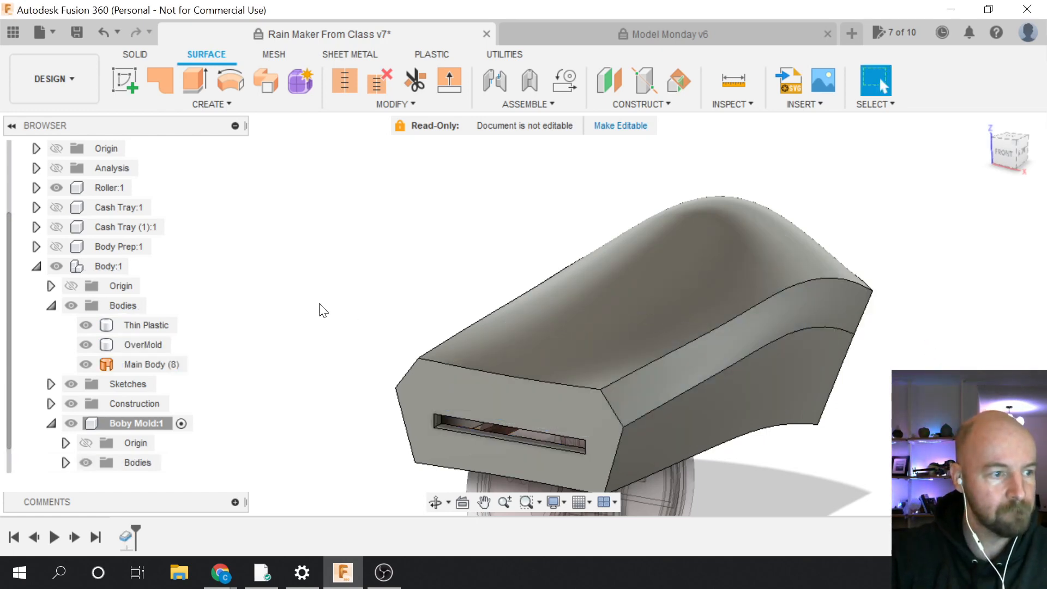
{"action": "left_click", "coordinate": [36, 266]}
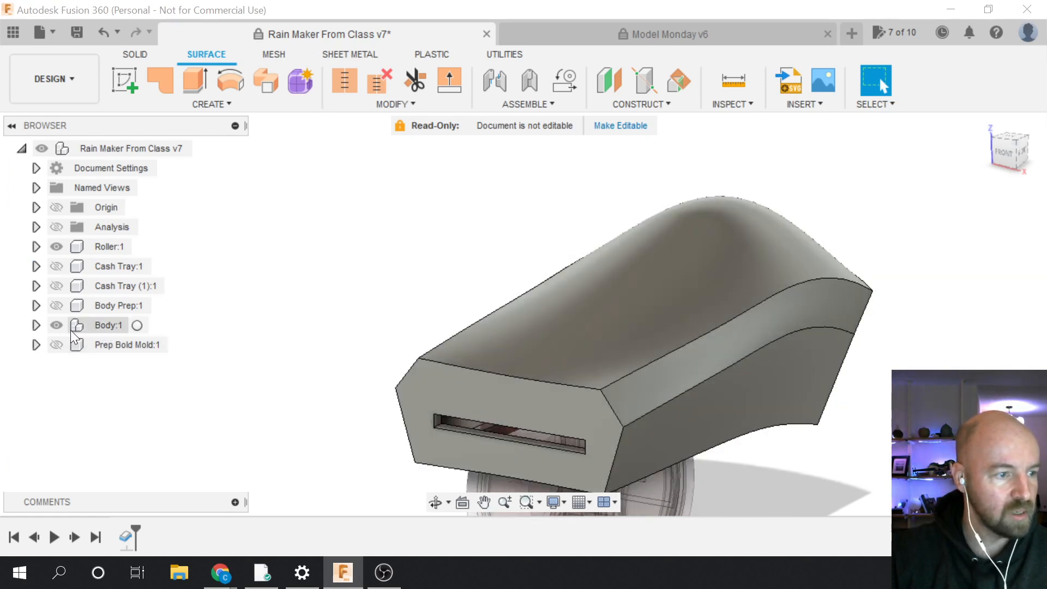
{"action": "left_click", "coordinate": [36, 325]}
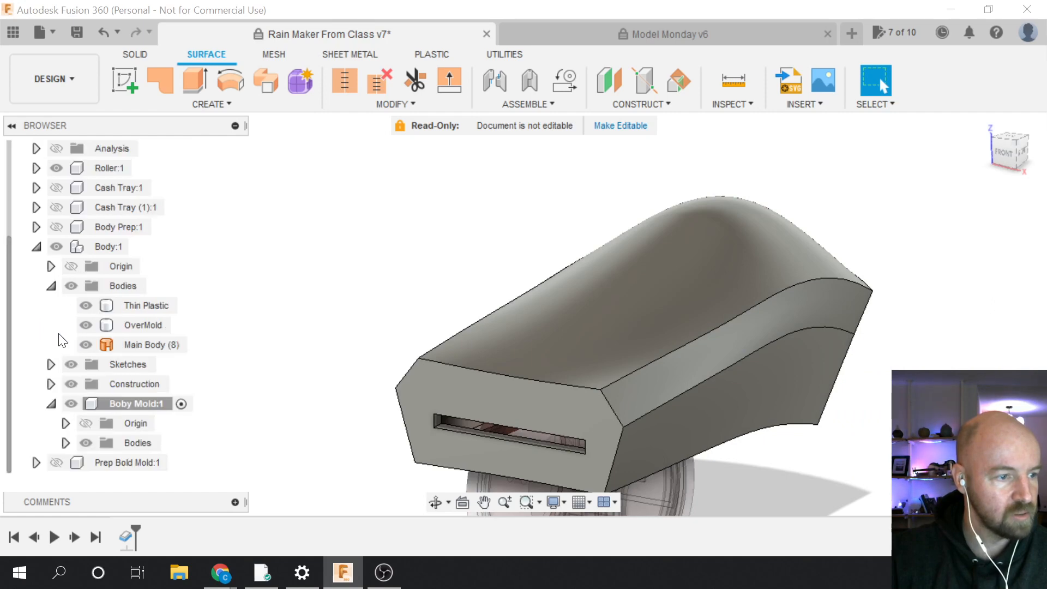
{"action": "left_click", "coordinate": [51, 286]}
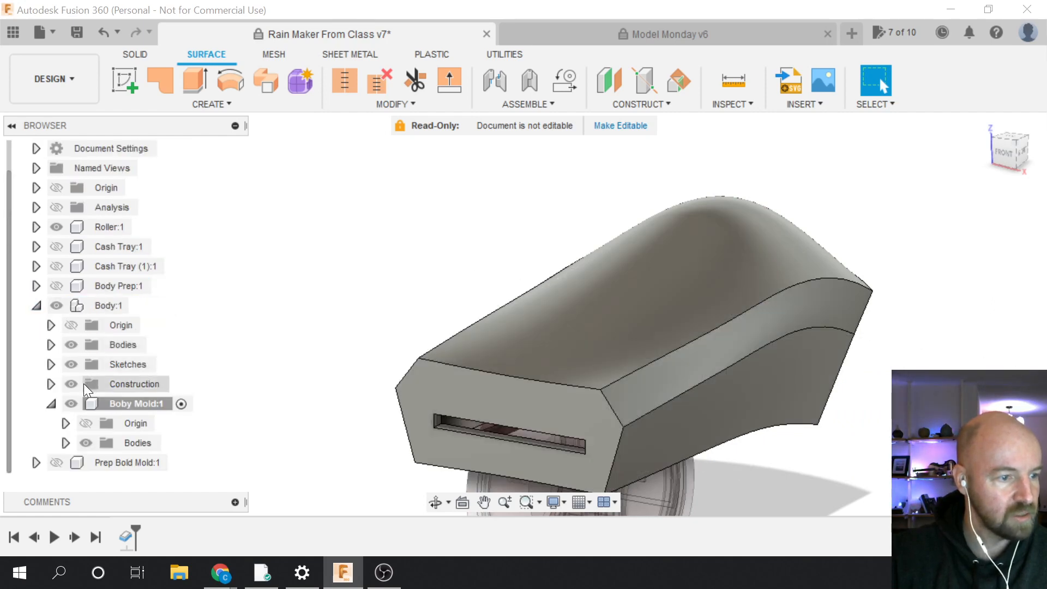
{"action": "left_click", "coordinate": [105, 404]}
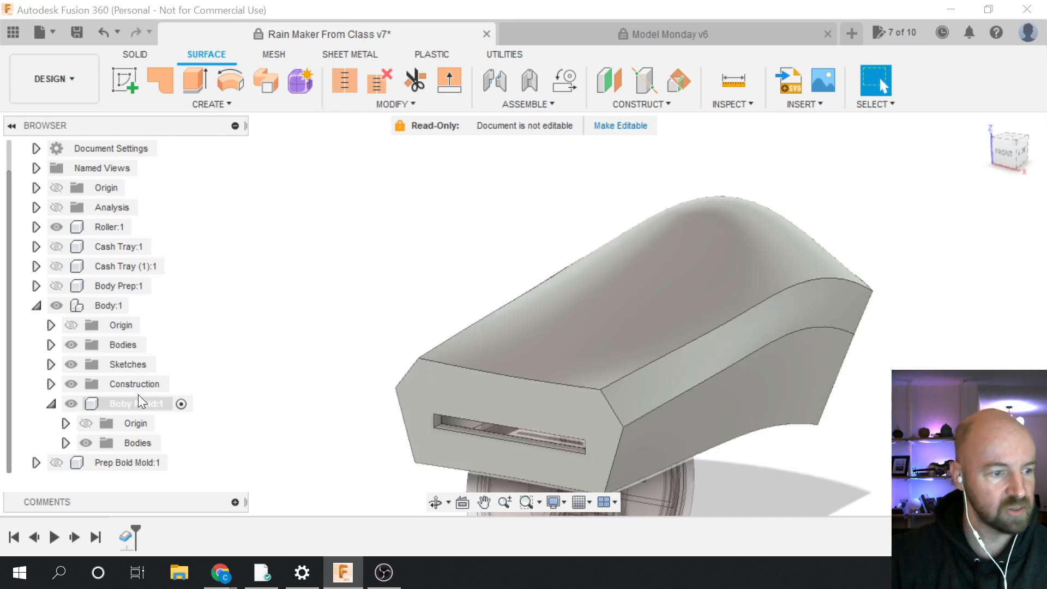
{"action": "left_click", "coordinate": [64, 441]}
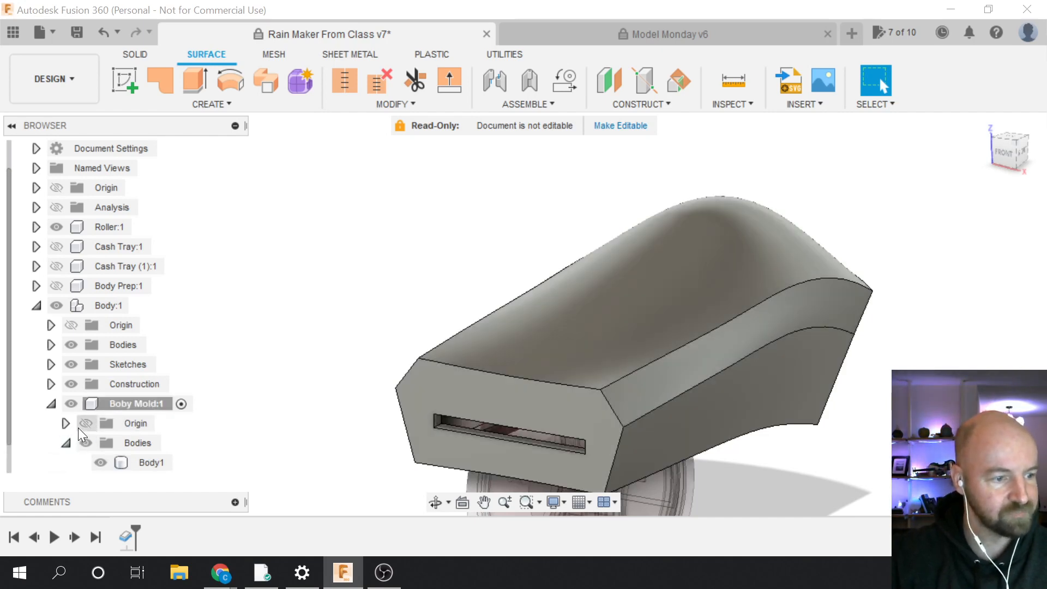
{"action": "left_click", "coordinate": [81, 422]}
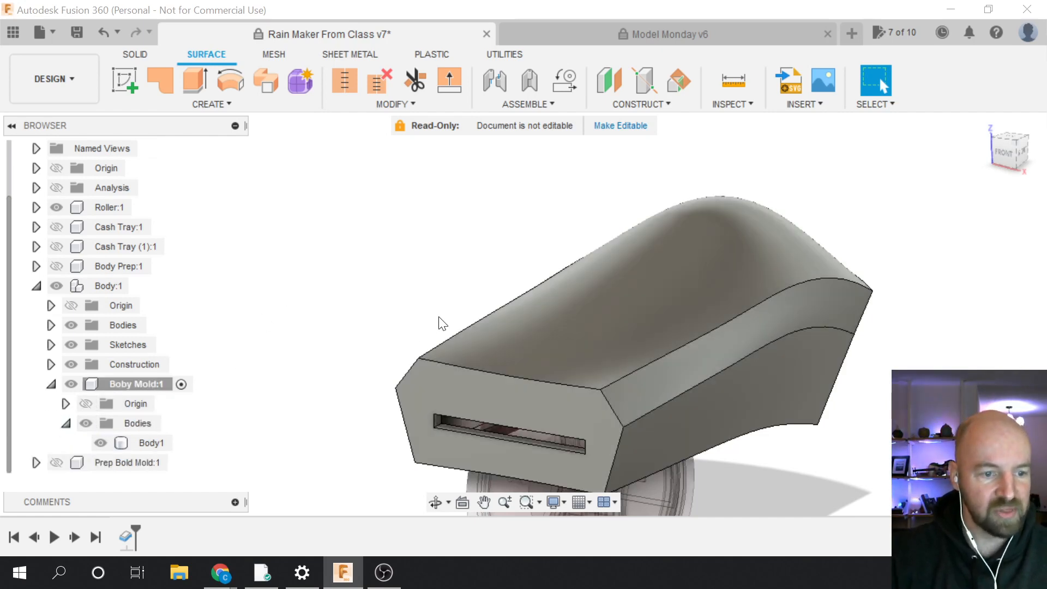
Examine the thickened mold body from the front and side, checking its upper side edge and rear corner as a parting line
{"action": "scroll", "coordinate": [442, 322], "scroll_direction": "down", "scroll_amount": 2}
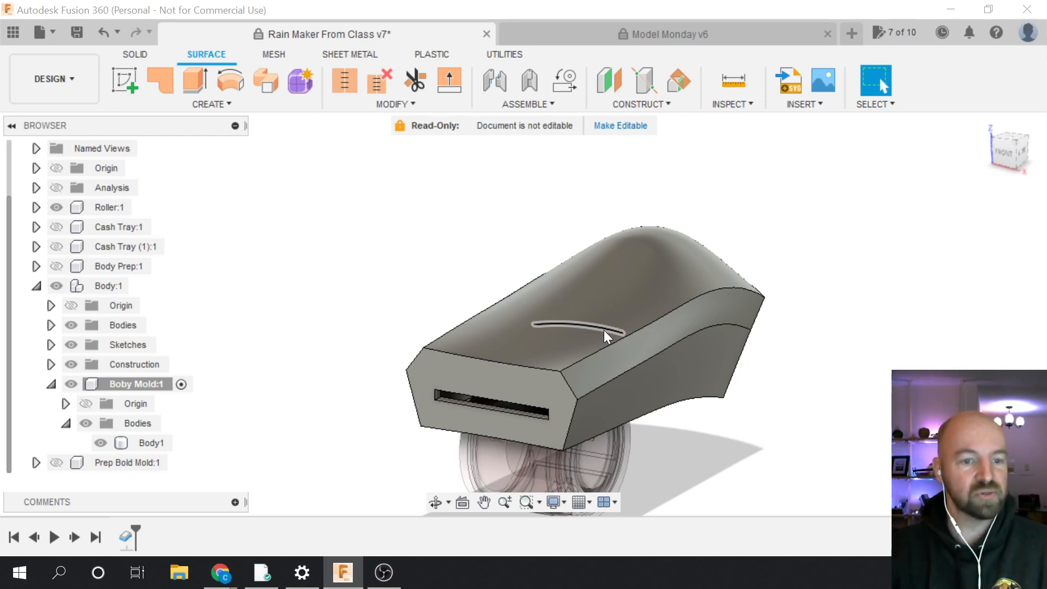
{"action": "left_click", "coordinate": [1007, 153]}
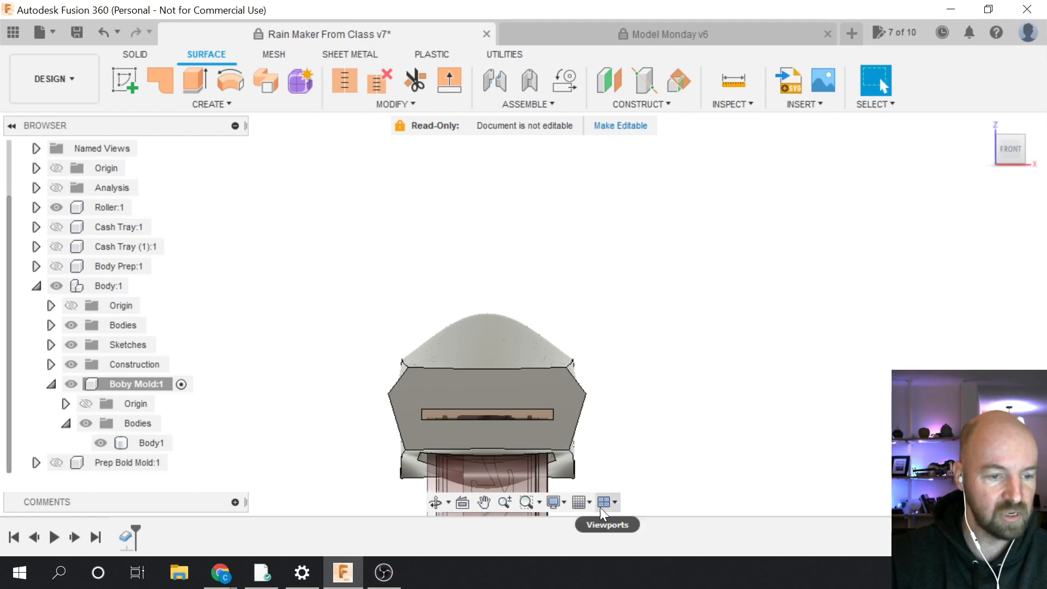
{"action": "scroll", "coordinate": [706, 335], "scroll_direction": "down", "scroll_amount": 1}
{"action": "scroll", "coordinate": [477, 463], "scroll_direction": "up", "scroll_amount": 3}
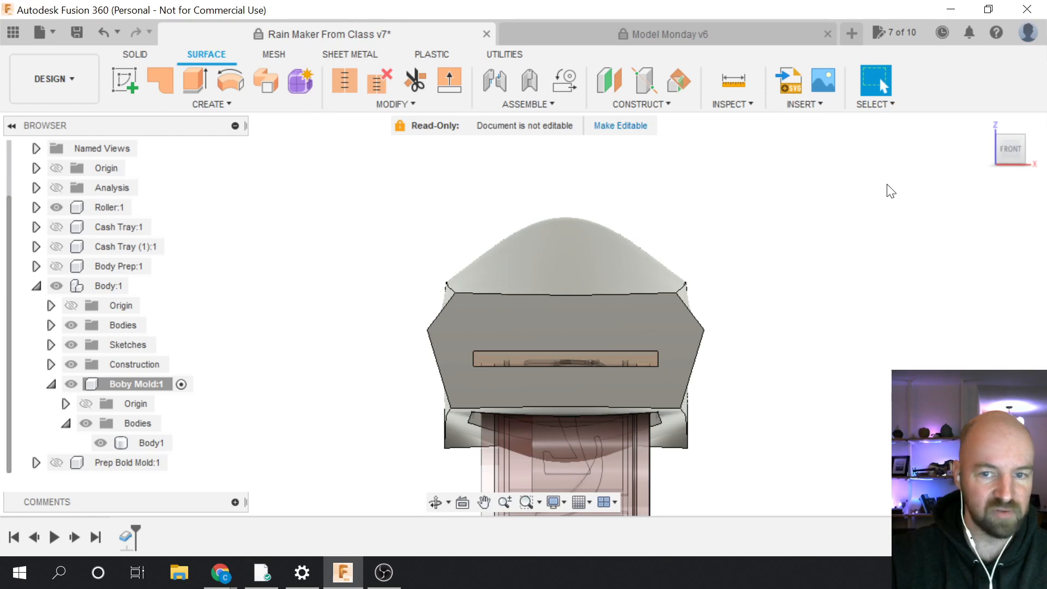
{"action": "left_click_drag", "start_coordinate": [1001, 151], "coordinate": [783, 192]}
{"action": "scroll", "coordinate": [416, 436], "scroll_direction": "down", "scroll_amount": 2}
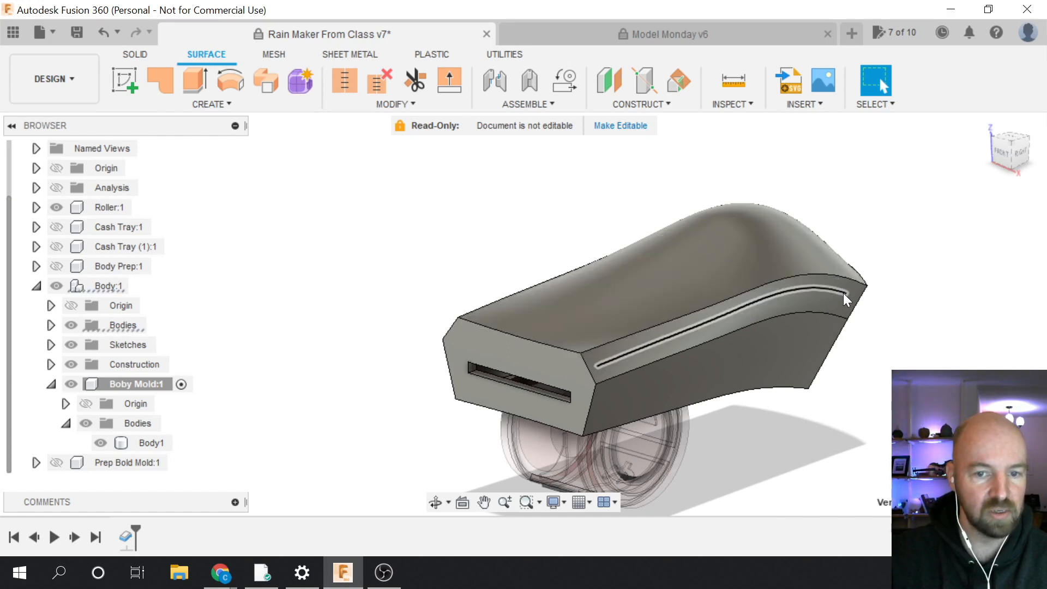
{"action": "left_click", "coordinate": [867, 286]}
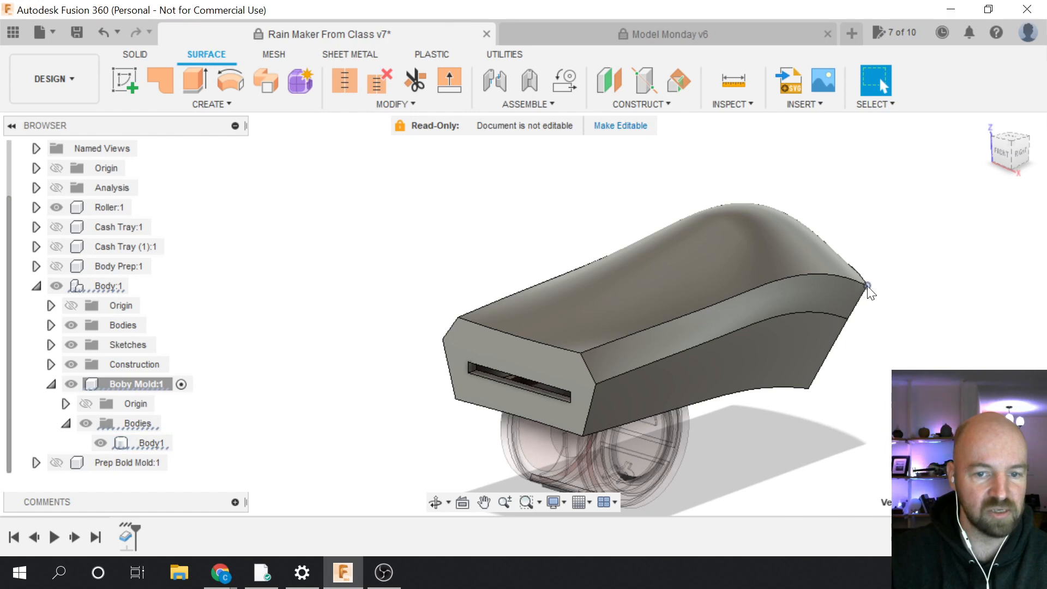
{"action": "left_click", "coordinate": [1000, 152]}
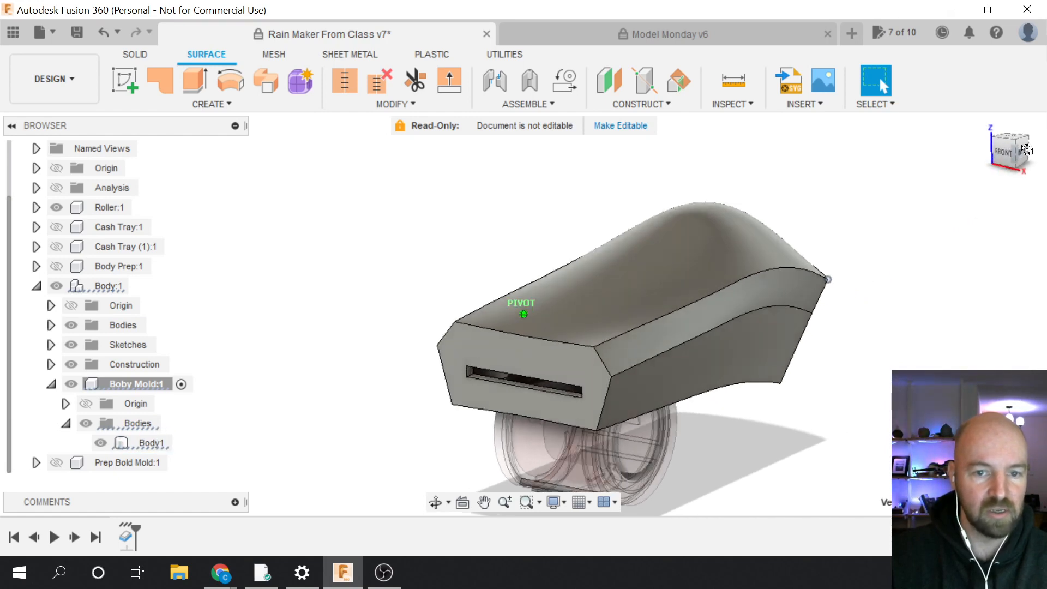
{"action": "mouse_move", "coordinate": [545, 326]}
{"action": "middle_mouse_down", "text": "shift"}
{"action": "mouse_move", "coordinate": [558, 301]}
{"action": "mouse_move", "coordinate": [565, 336]}
{"action": "middle_mouse_up", "text": "shift"}
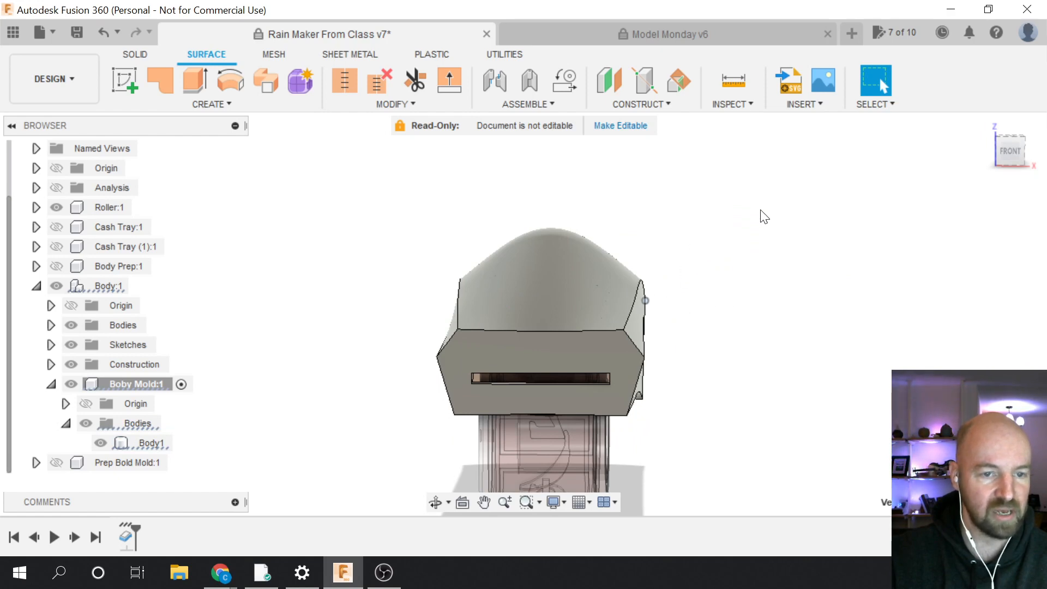
{"action": "left_click_drag", "start_coordinate": [1009, 153], "coordinate": [881, 179]}
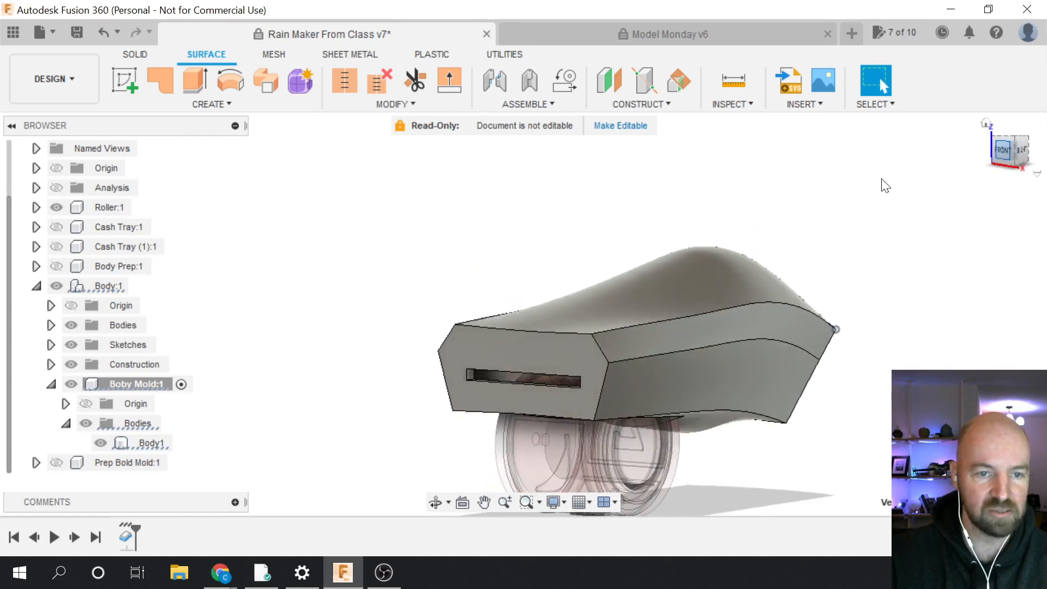
Create a construction axis through two points, from the mold's upper front corner to its rear side corner on the same side
{"action": "left_click", "coordinate": [673, 109]}
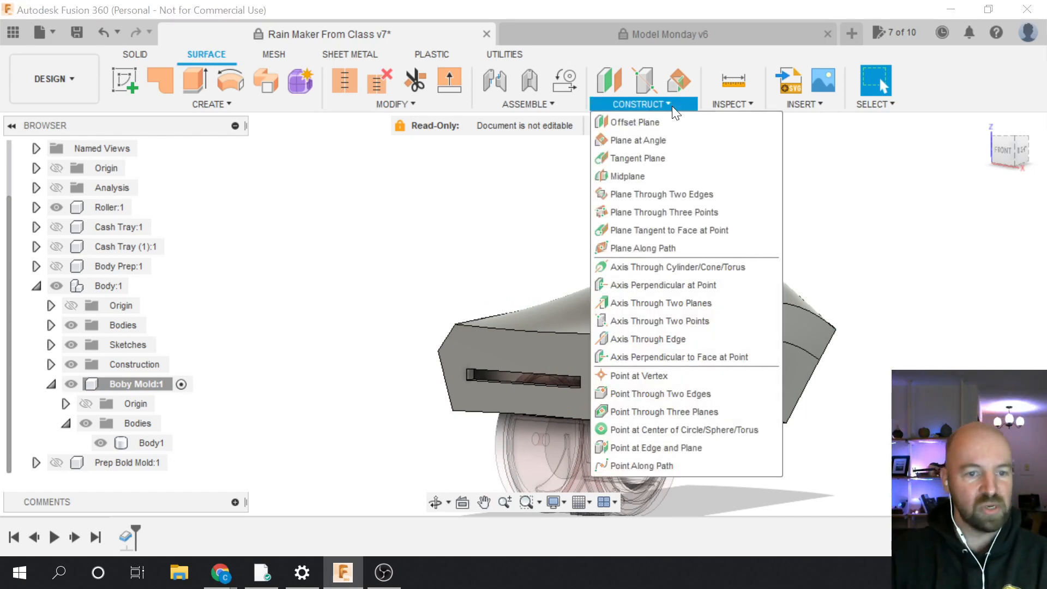
{"action": "left_click", "coordinate": [716, 321]}
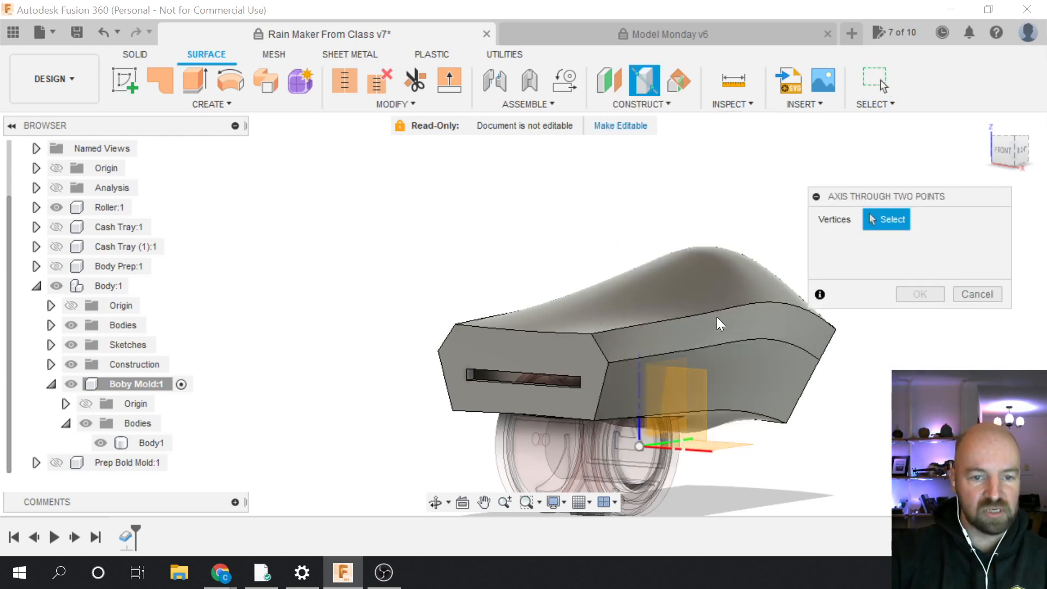
{"action": "left_click", "coordinate": [591, 333]}
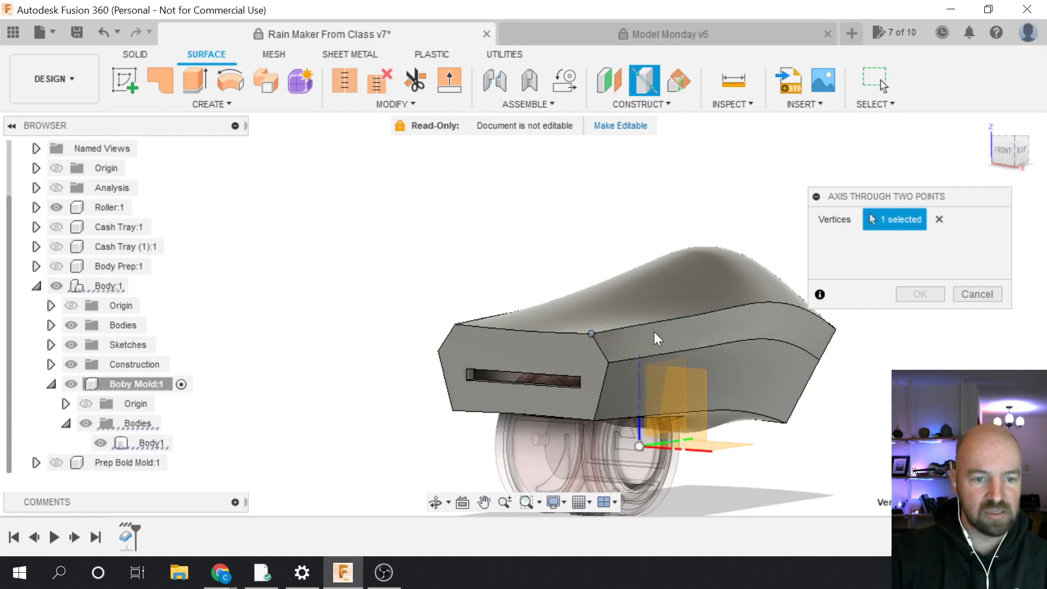
{"action": "left_click", "coordinate": [835, 328]}
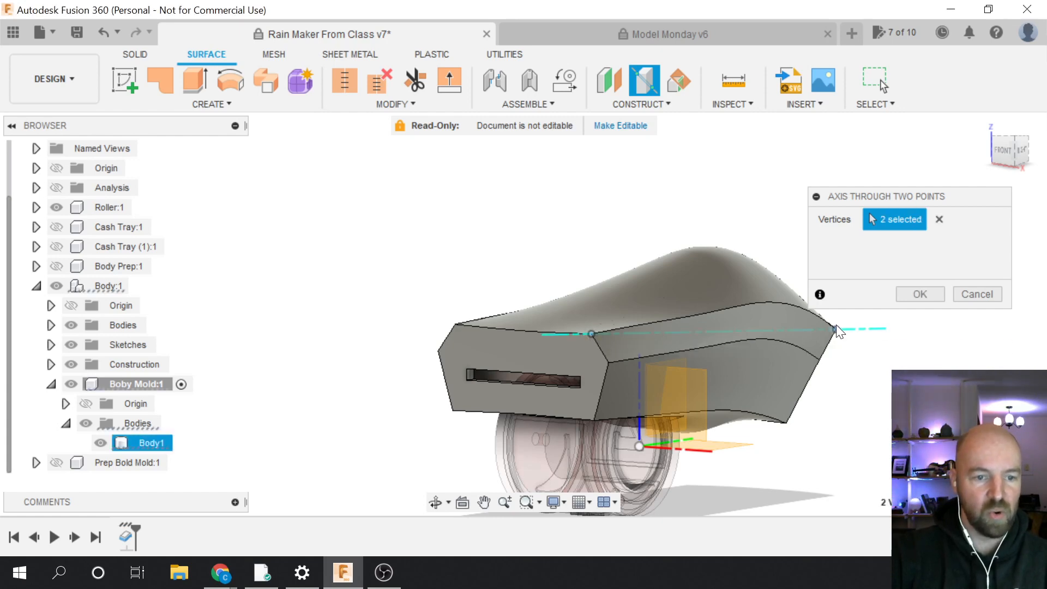
{"action": "left_click", "coordinate": [1000, 151]}
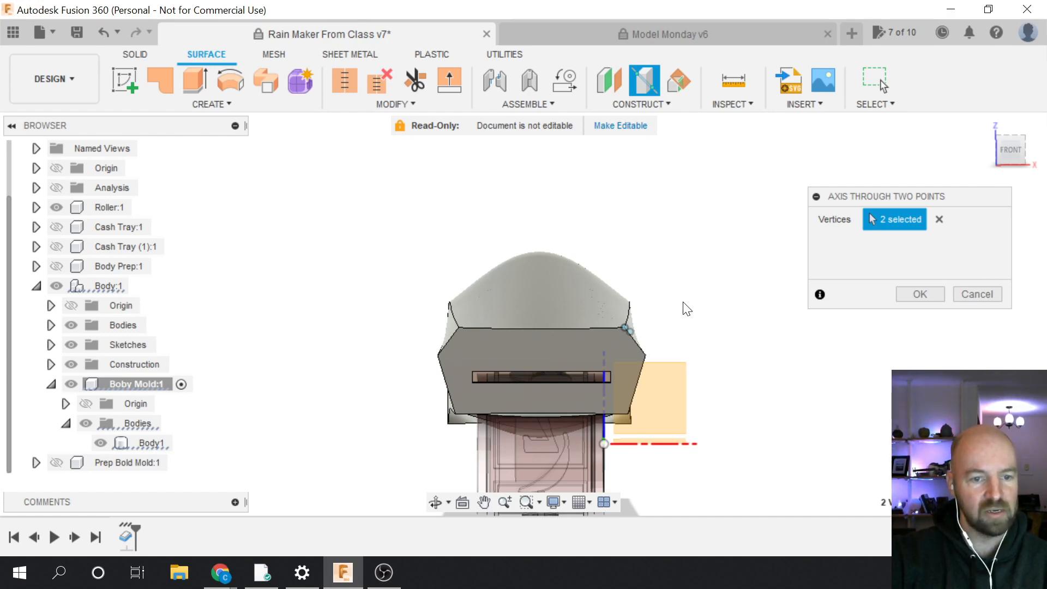
{"action": "left_click", "coordinate": [1021, 159]}
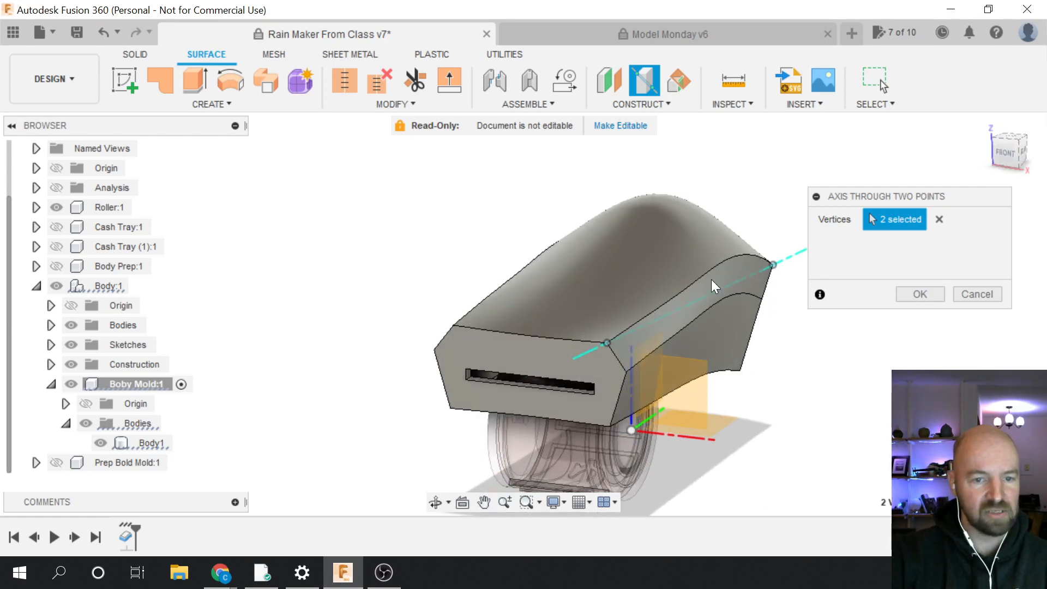
{"action": "left_click", "coordinate": [921, 295]}
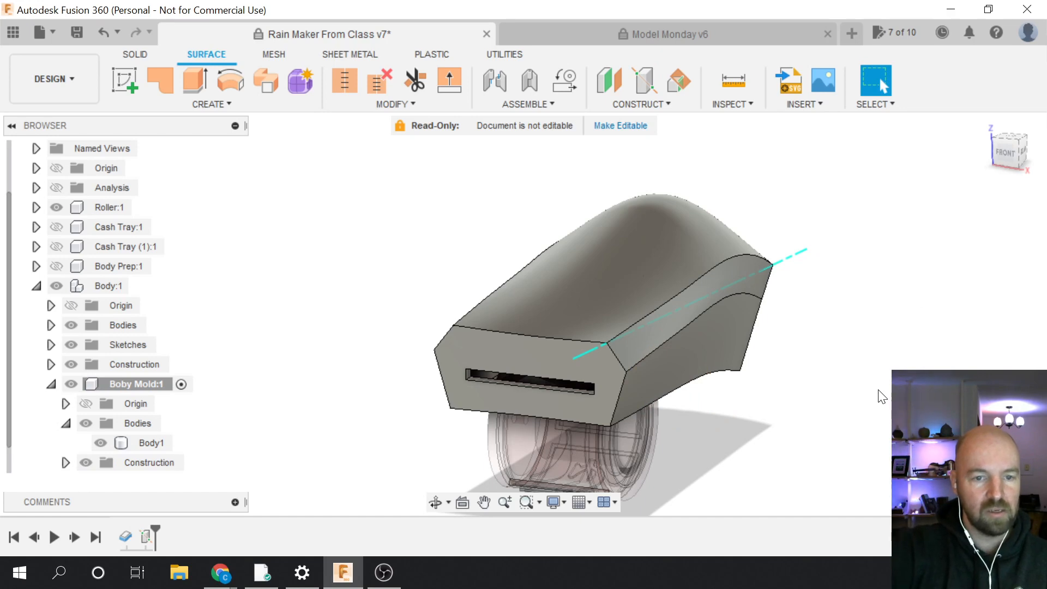
{"action": "left_click", "coordinate": [787, 255]}
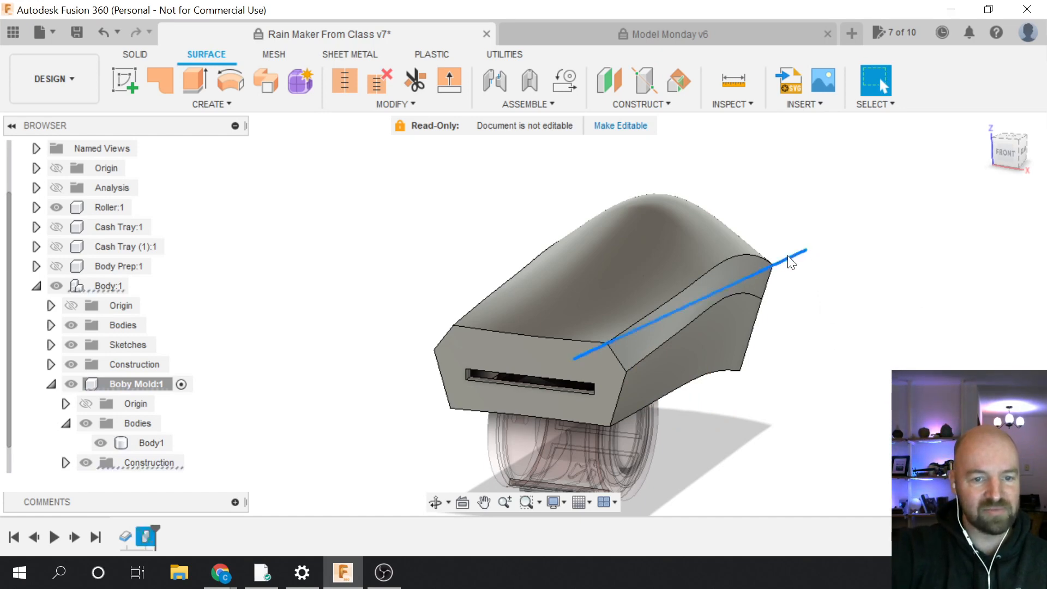
{"action": "left_click", "coordinate": [810, 418]}
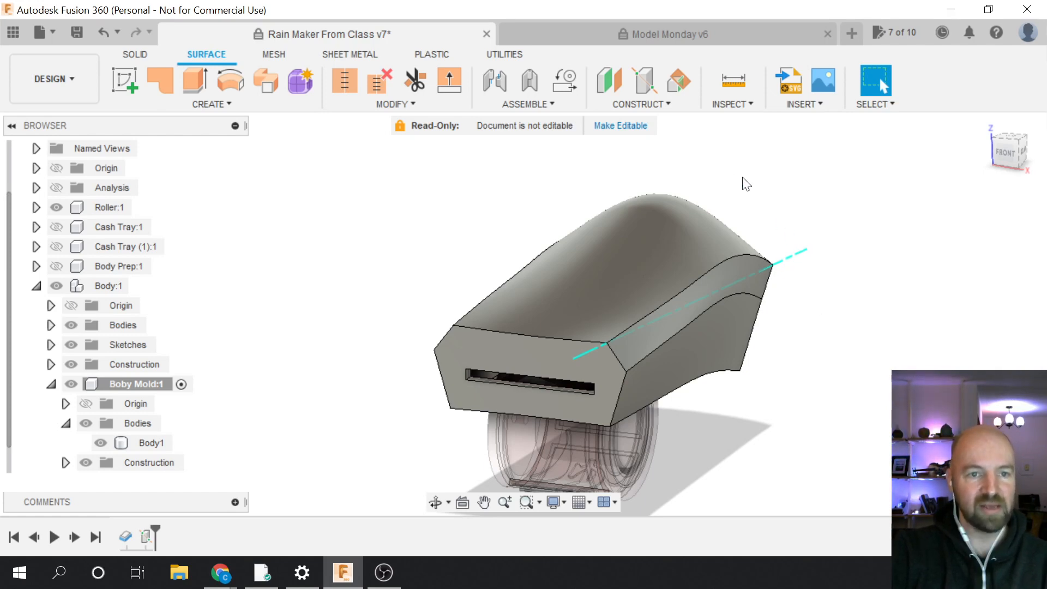
Start a Plane at Angle through the new construction axis and set its angle to 45 degrees
{"action": "left_click", "coordinate": [665, 106]}
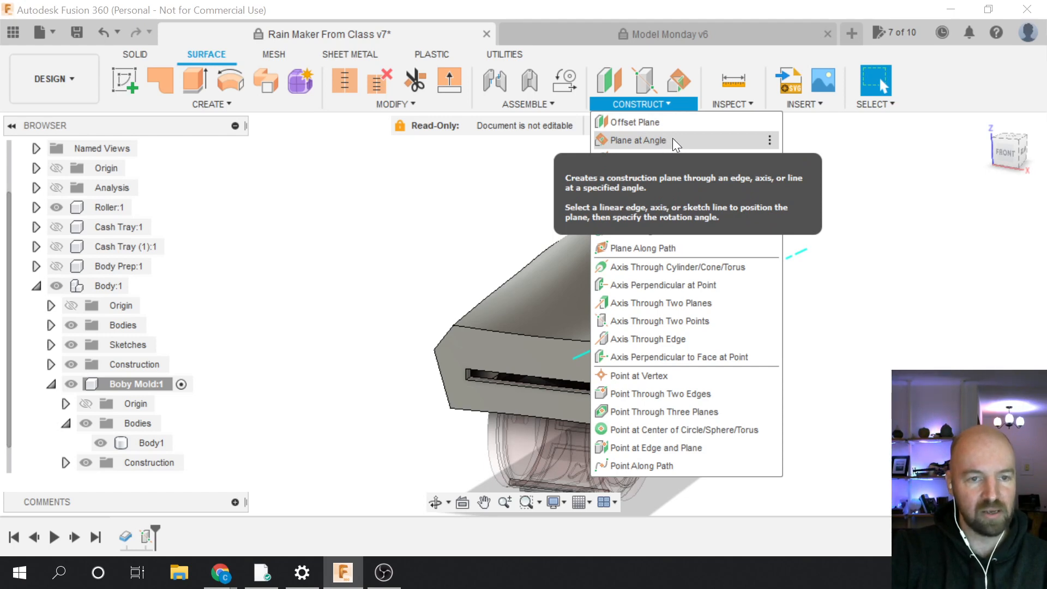
{"action": "left_click", "coordinate": [672, 140]}
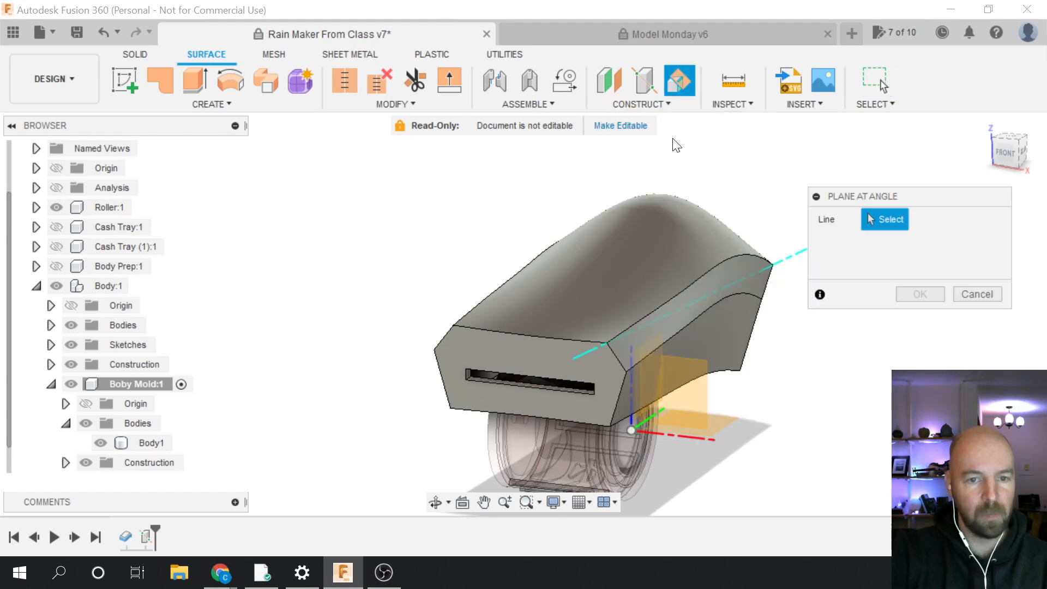
{"action": "left_click", "coordinate": [779, 259]}
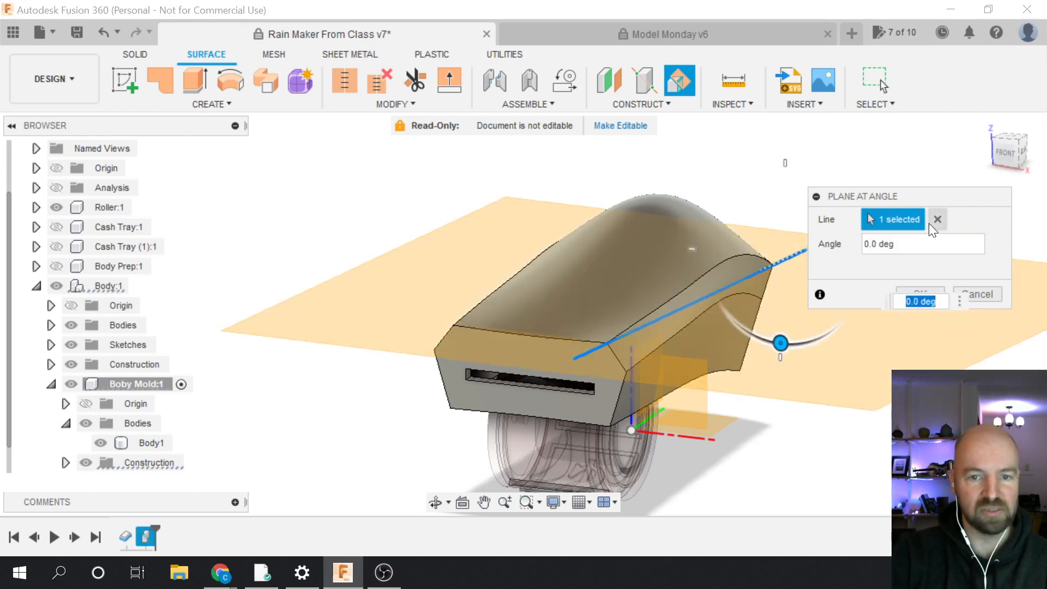
{"action": "left_click", "coordinate": [1003, 155]}
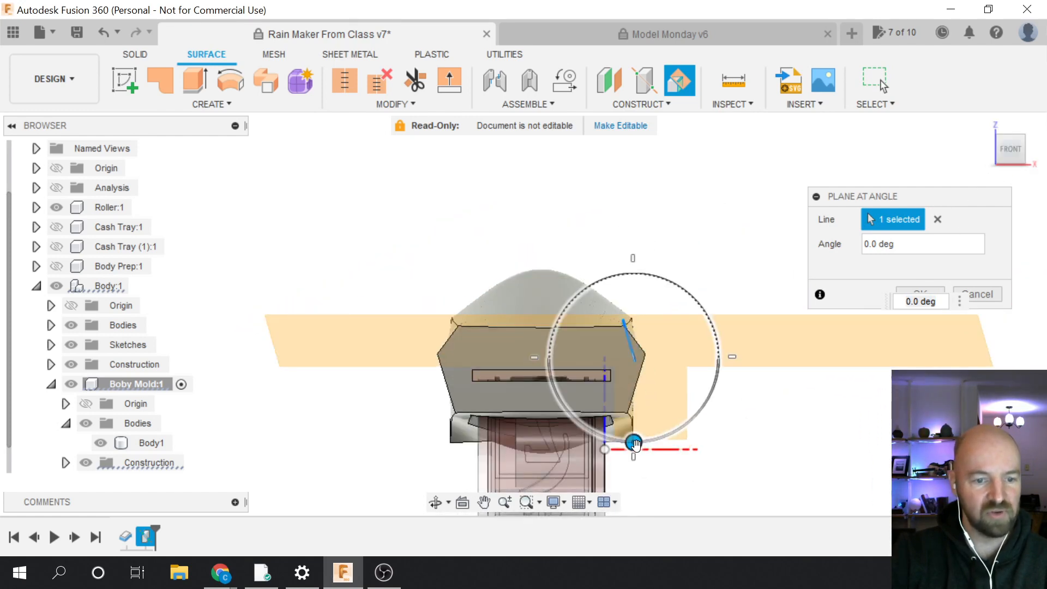
{"action": "left_click_drag", "start_coordinate": [632, 441], "coordinate": [676, 432]}
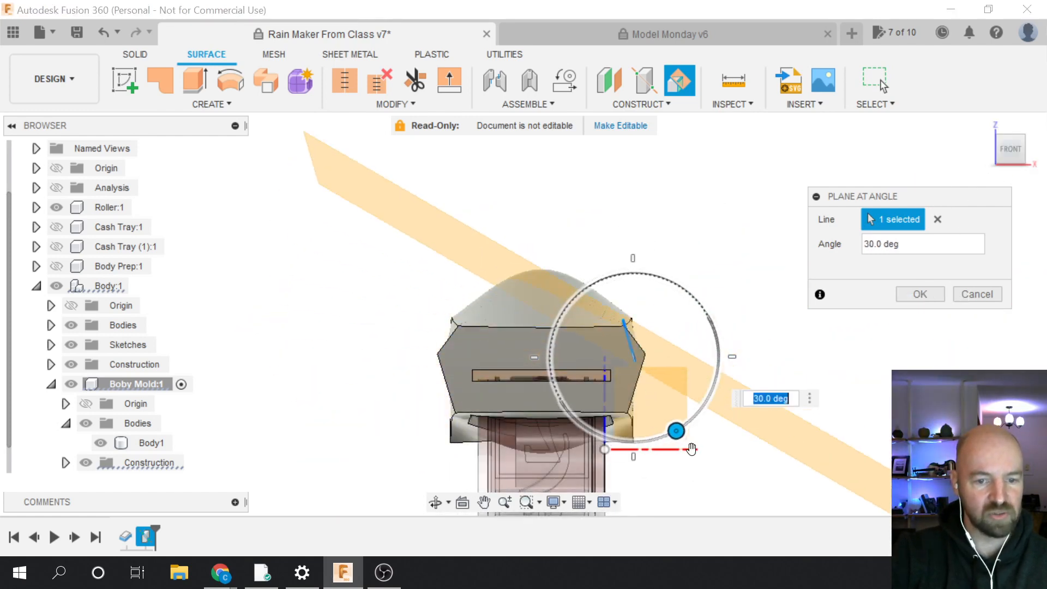
{"action": "type", "text": "45"}
{"action": "key", "text": "Return"}
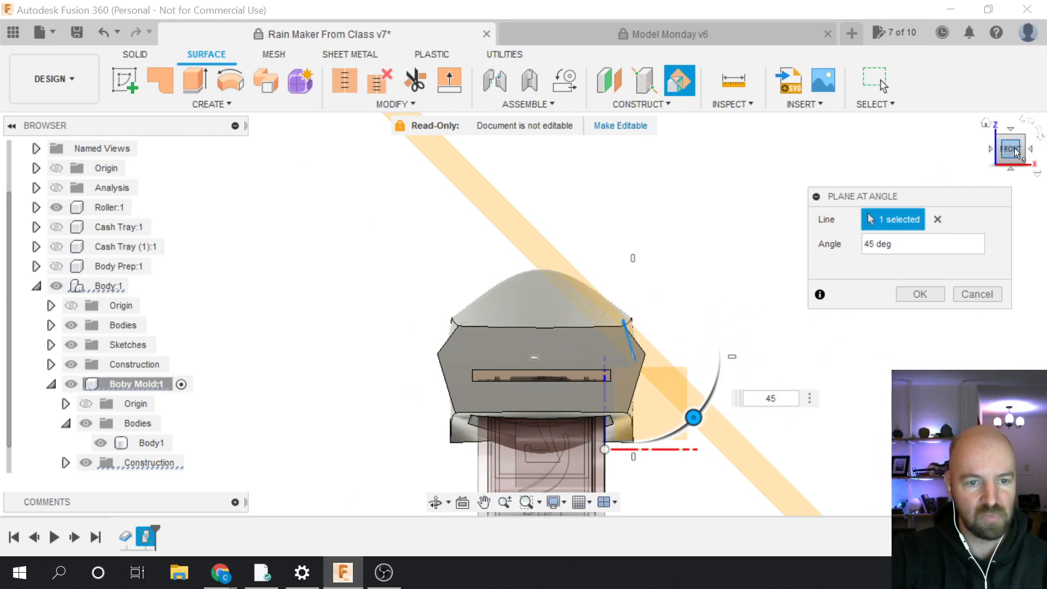
Try the angled plane at -45 degrees, restore 45 degrees and create the plane
{"action": "left_click_drag", "start_coordinate": [1017, 153], "coordinate": [1013, 151]}
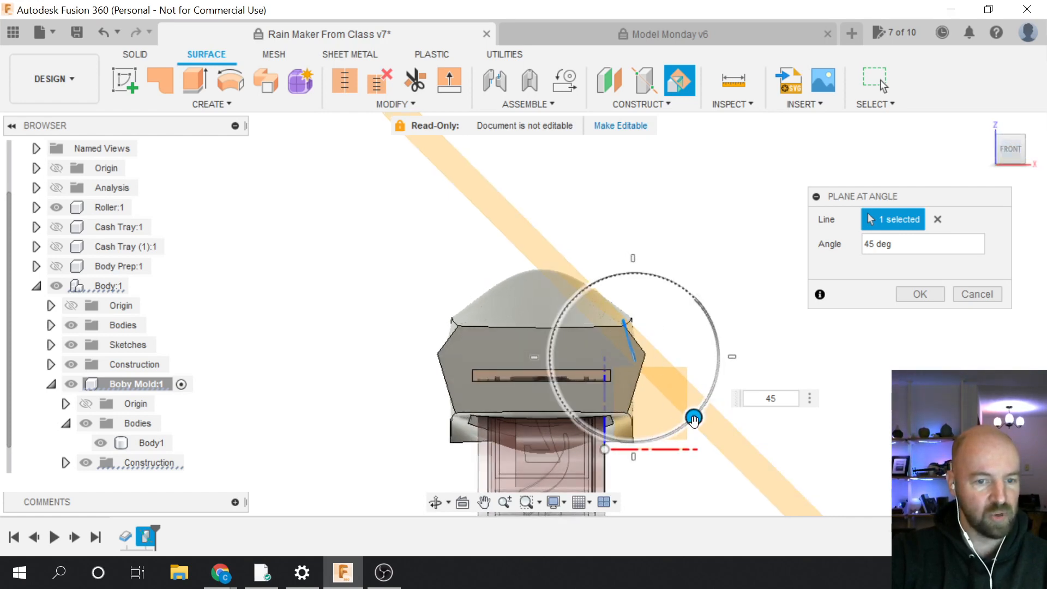
{"action": "left_click_drag", "start_coordinate": [693, 419], "coordinate": [571, 418]}
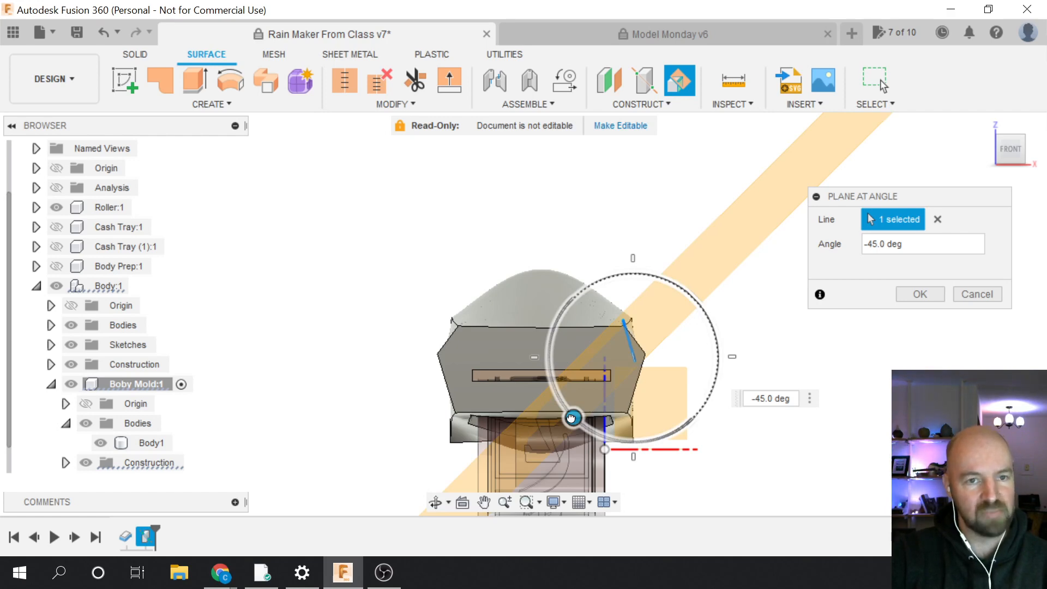
{"action": "left_click_drag", "start_coordinate": [571, 417], "coordinate": [691, 418]}
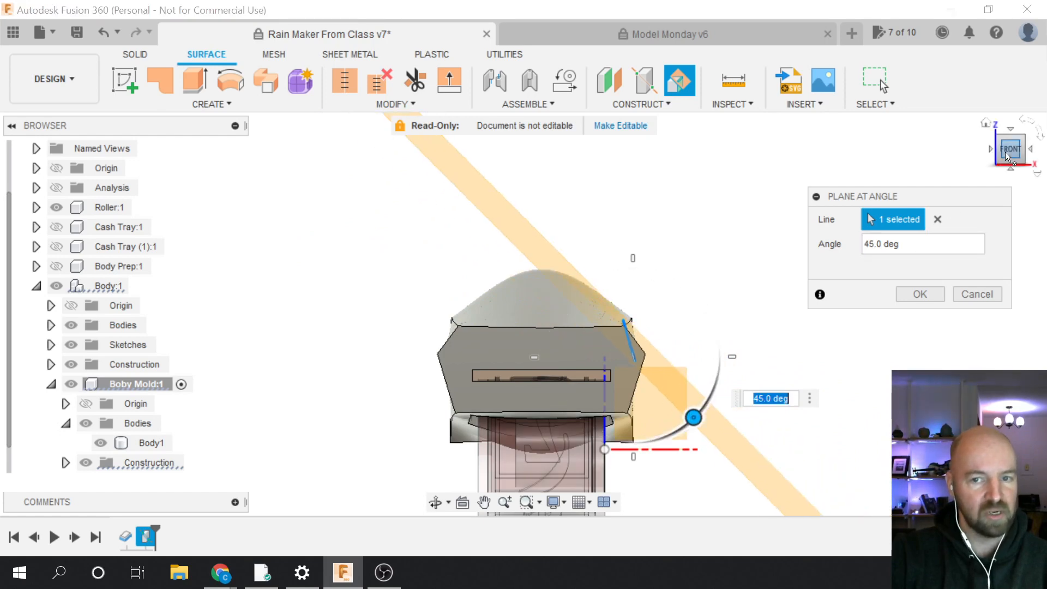
{"action": "mouse_move", "coordinate": [995, 158]}
{"action": "left_mouse_down"}
{"action": "mouse_move", "coordinate": [988, 165]}
{"action": "mouse_move", "coordinate": [1002, 154]}
{"action": "left_mouse_up"}
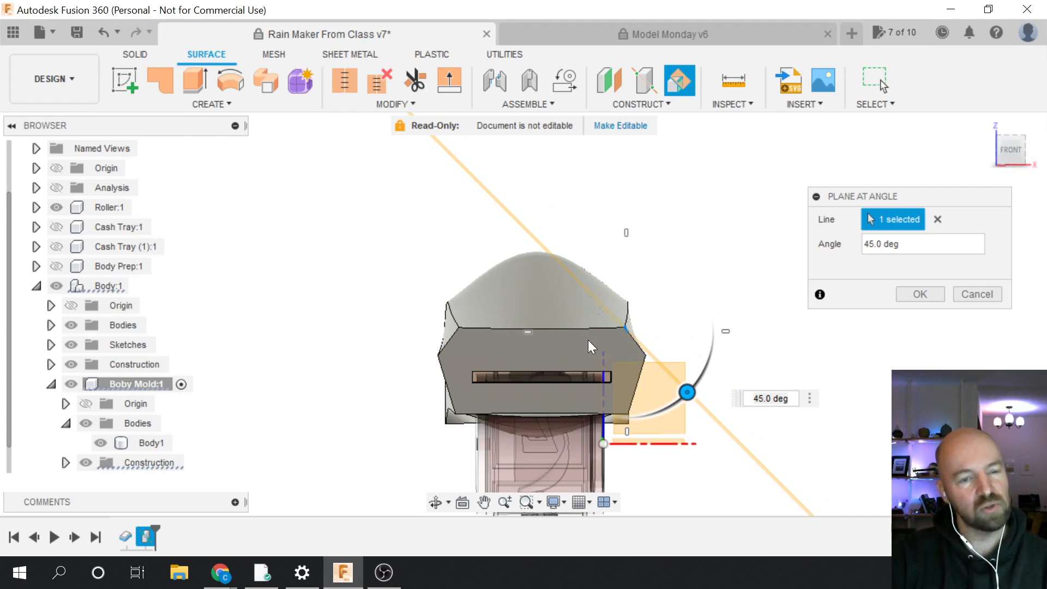
{"action": "left_click", "coordinate": [919, 294]}
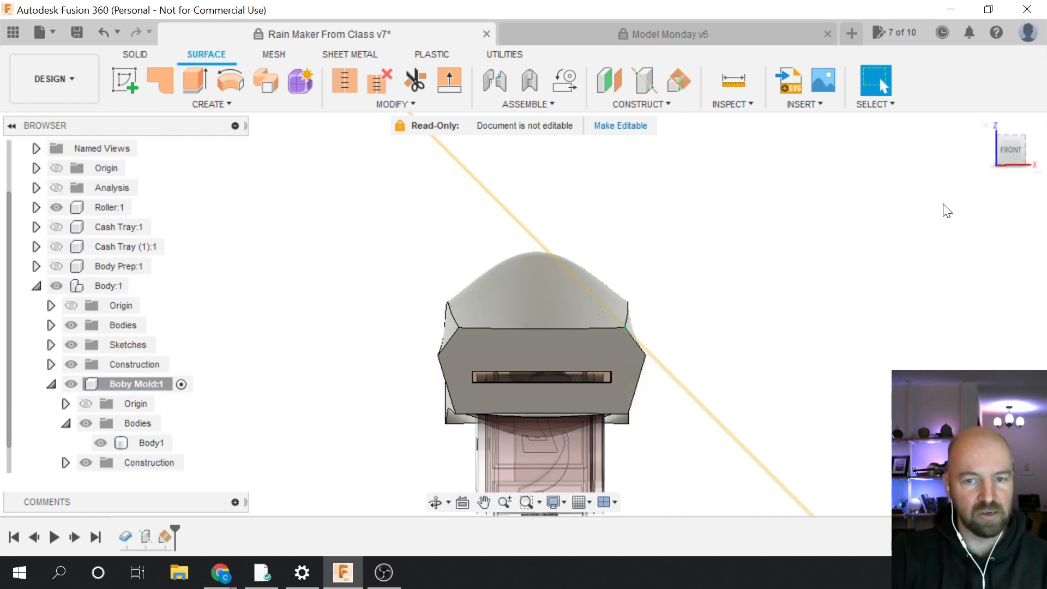
Shrink the angled construction plane's displayed extents from its edges so it fits closely around the mold's upper side edge
{"action": "left_click_drag", "start_coordinate": [1013, 153], "coordinate": [874, 274]}
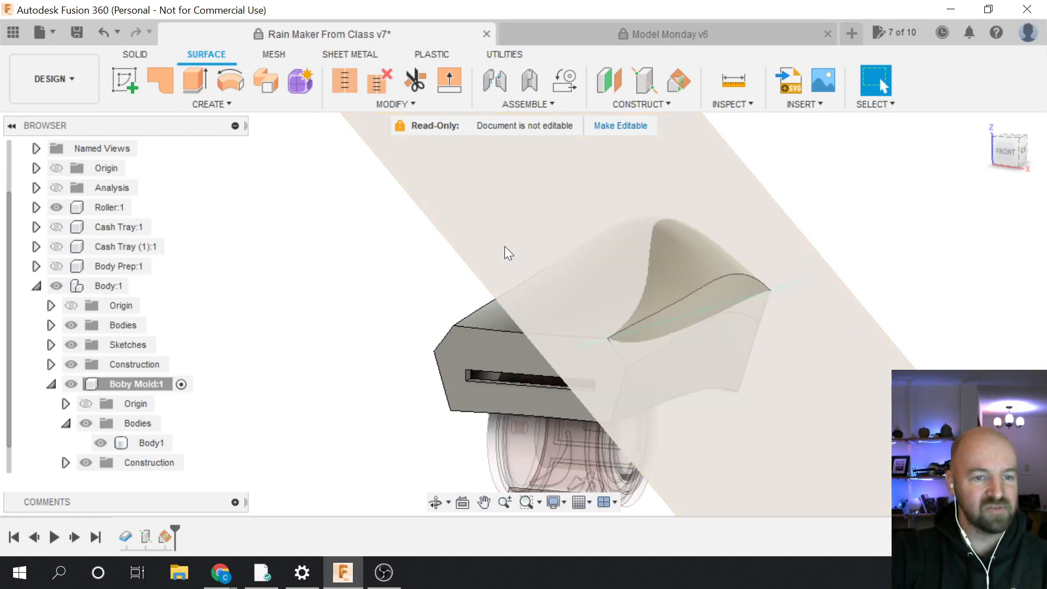
{"action": "left_click", "coordinate": [467, 245]}
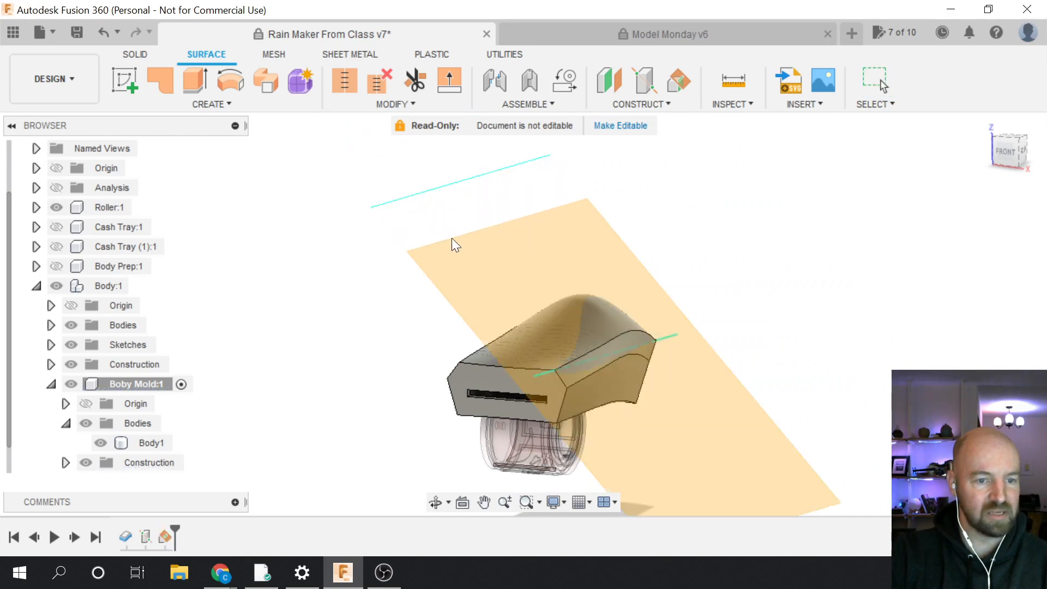
{"action": "left_click_drag", "start_coordinate": [452, 238], "coordinate": [529, 326]}
{"action": "scroll", "coordinate": [421, 295], "scroll_direction": "down", "scroll_amount": 2}
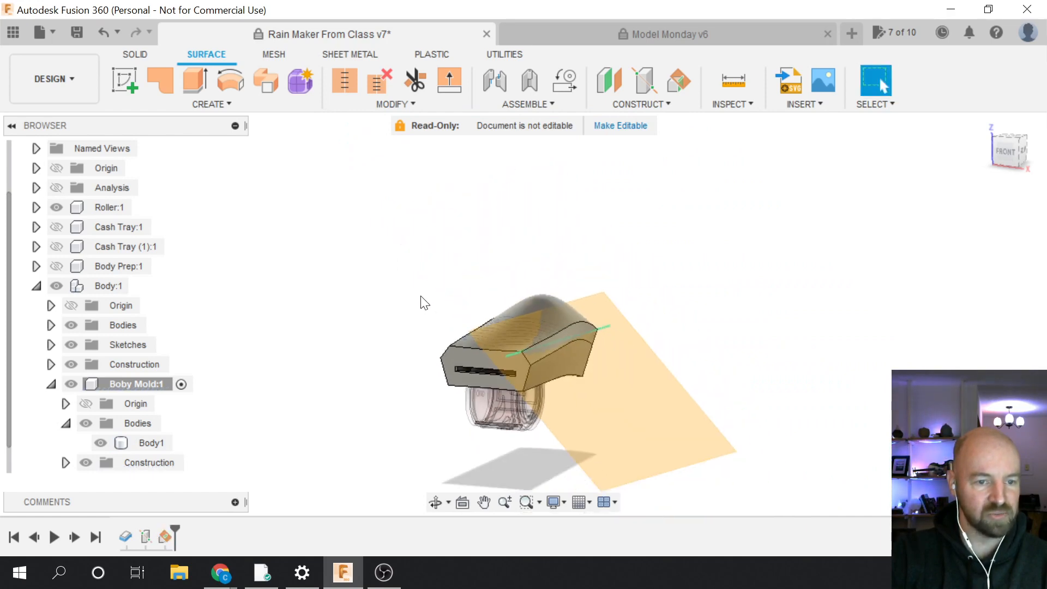
{"action": "left_click_drag", "start_coordinate": [680, 482], "coordinate": [582, 380]}
{"action": "key", "text": "Return"}
{"action": "scroll", "coordinate": [482, 377], "scroll_direction": "up", "scroll_amount": 3}
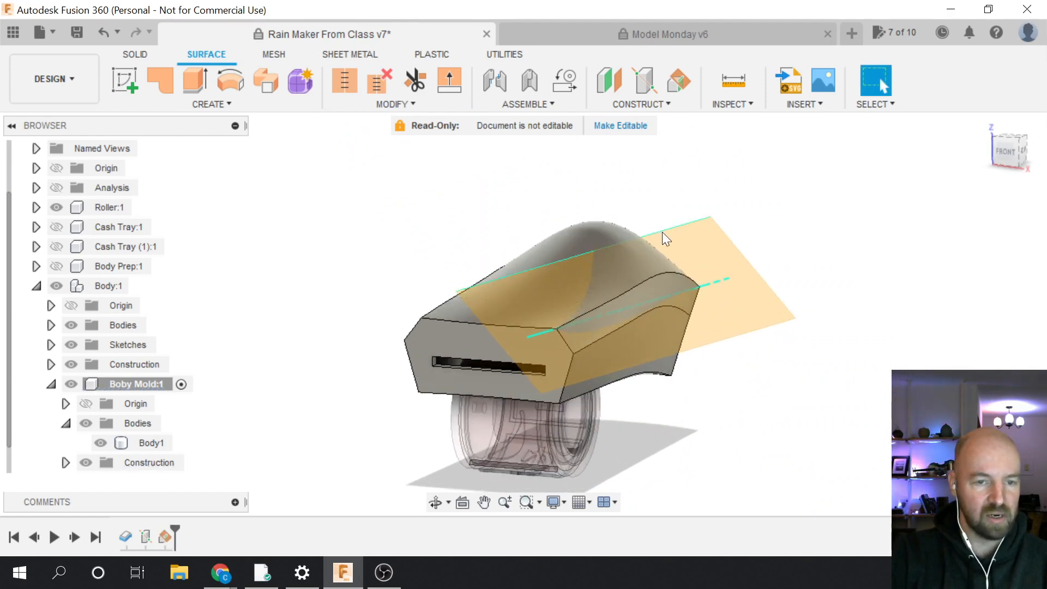
{"action": "mouse_move", "coordinate": [662, 229]}
{"action": "left_mouse_down"}
{"action": "mouse_move", "coordinate": [644, 212]}
{"action": "mouse_move", "coordinate": [665, 256]}
{"action": "mouse_move", "coordinate": [656, 240]}
{"action": "left_mouse_up"}
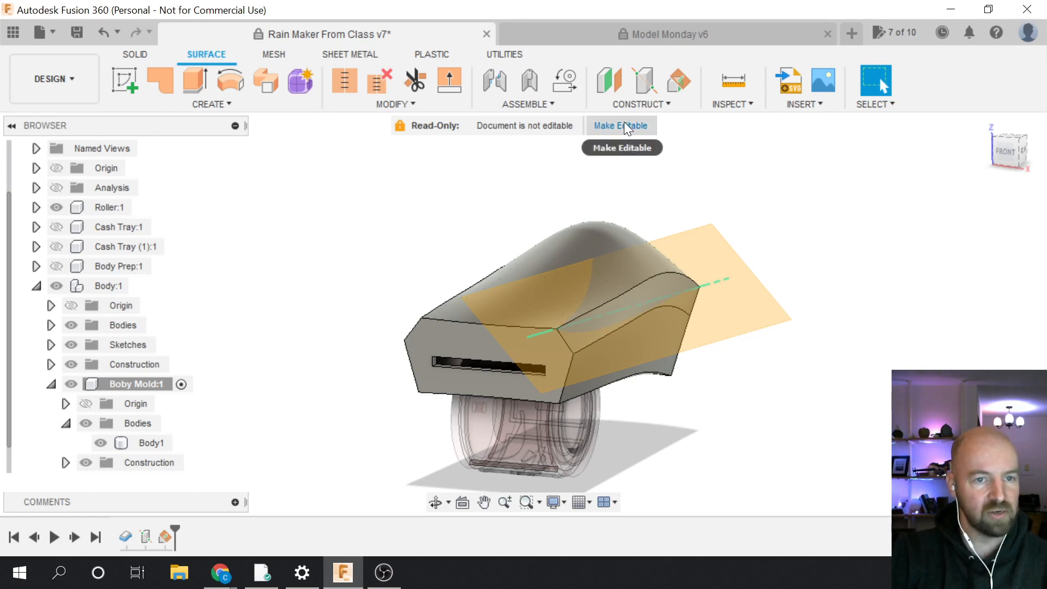
Create an offset plane 1 in outward from the angled construction plane
{"action": "left_click", "coordinate": [629, 106]}
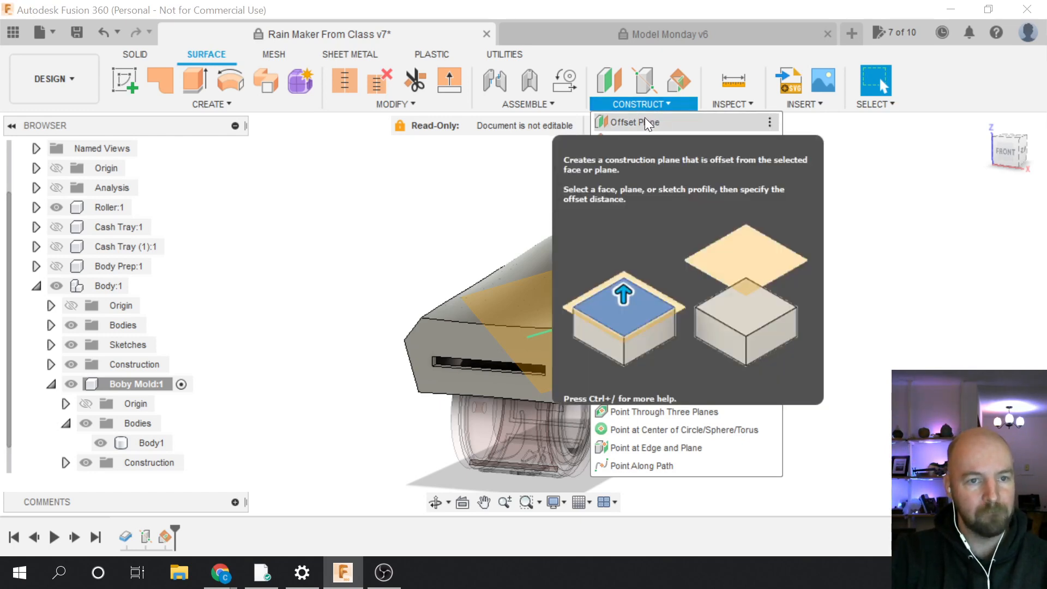
{"action": "left_click", "coordinate": [648, 123]}
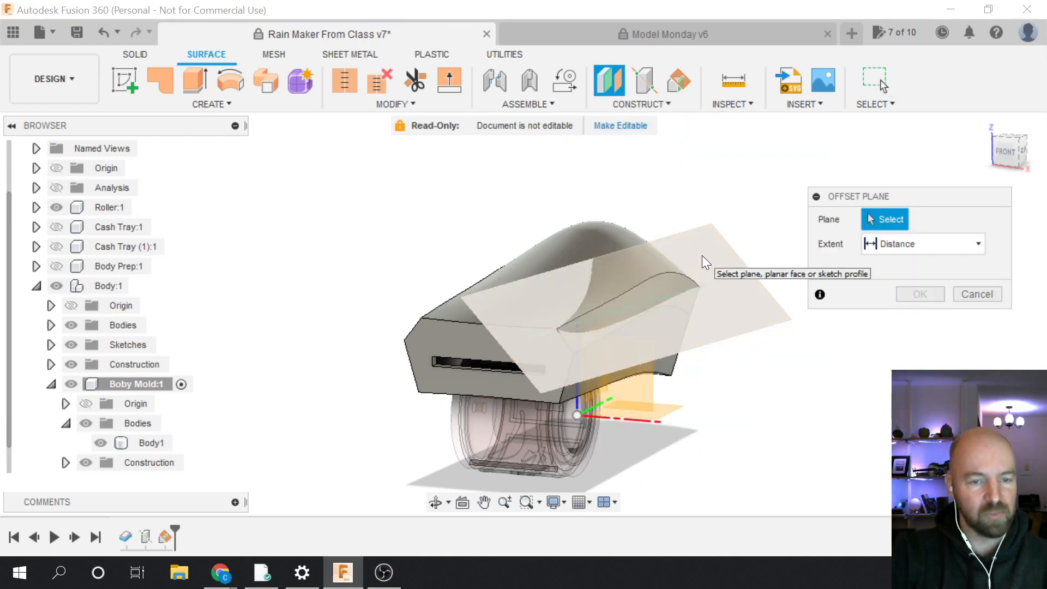
{"action": "left_click", "coordinate": [714, 263]}
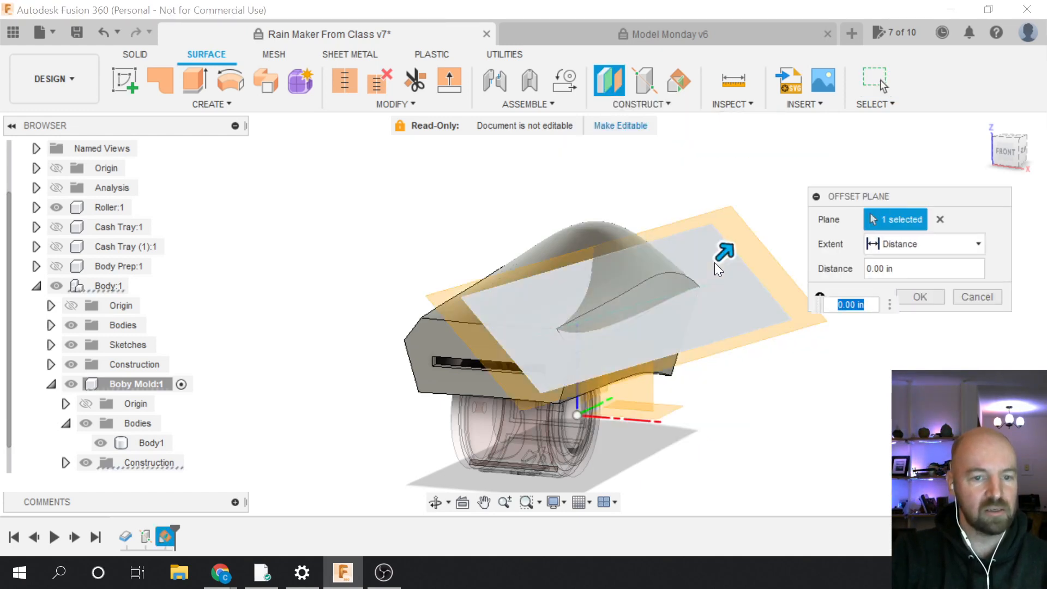
{"action": "type", "text": "1"}
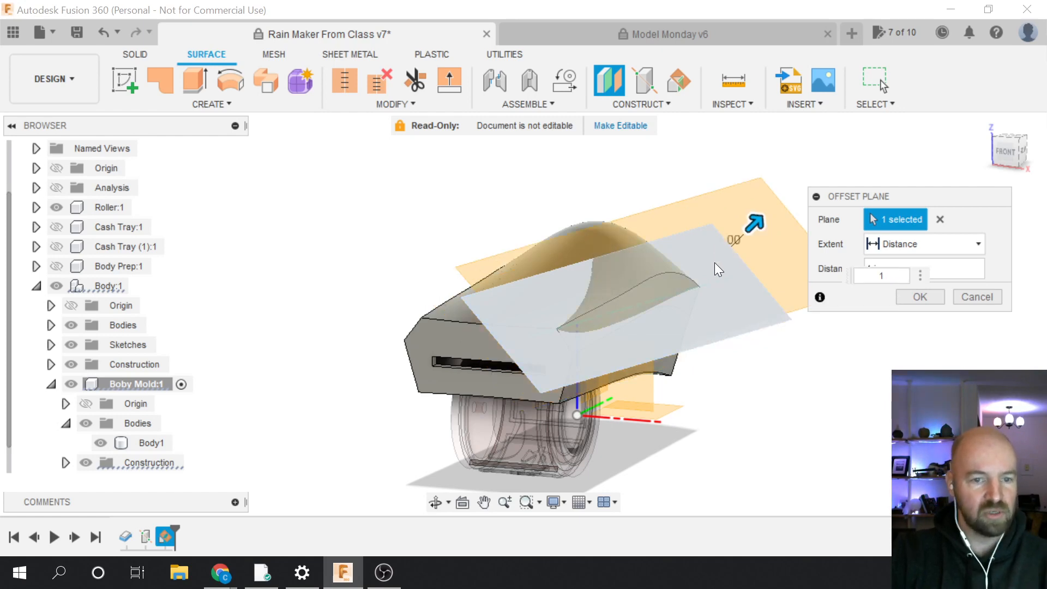
{"action": "left_click", "coordinate": [1001, 152]}
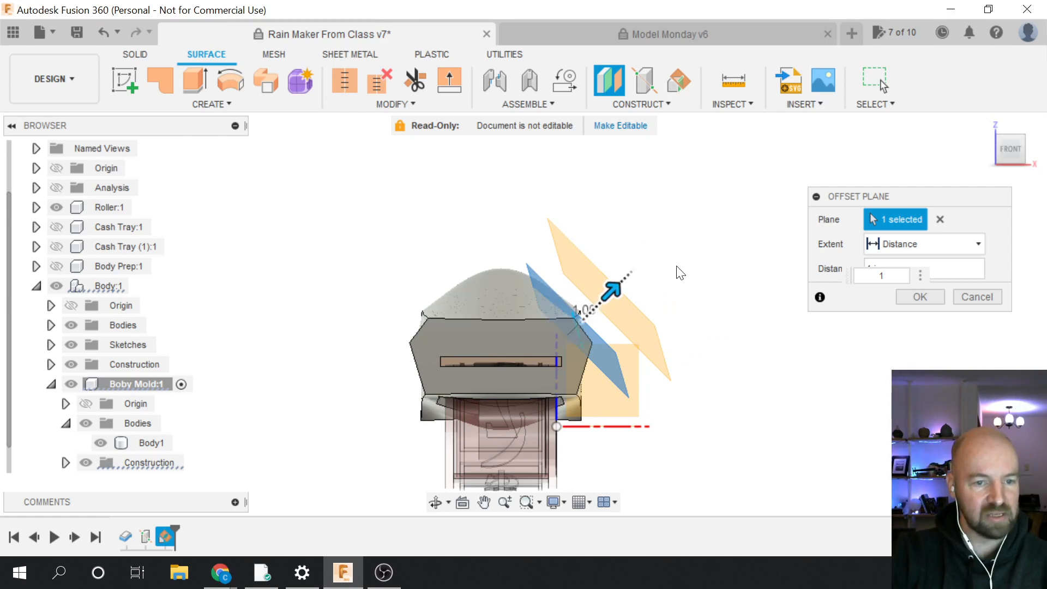
{"action": "left_click_drag", "start_coordinate": [1009, 146], "coordinate": [1014, 157]}
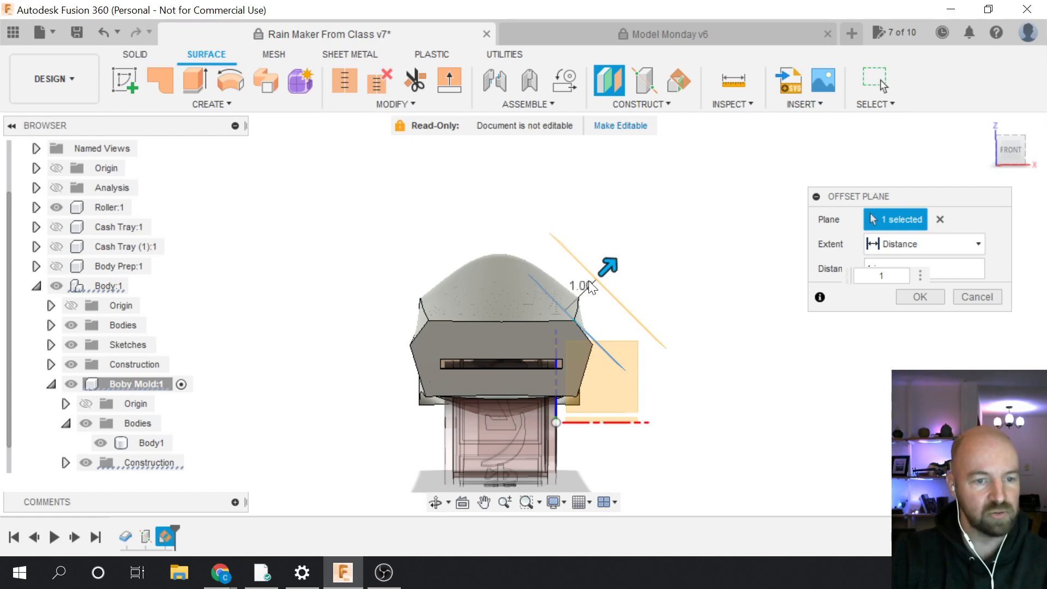
{"action": "scroll", "coordinate": [581, 283], "scroll_direction": "up", "scroll_amount": 3}
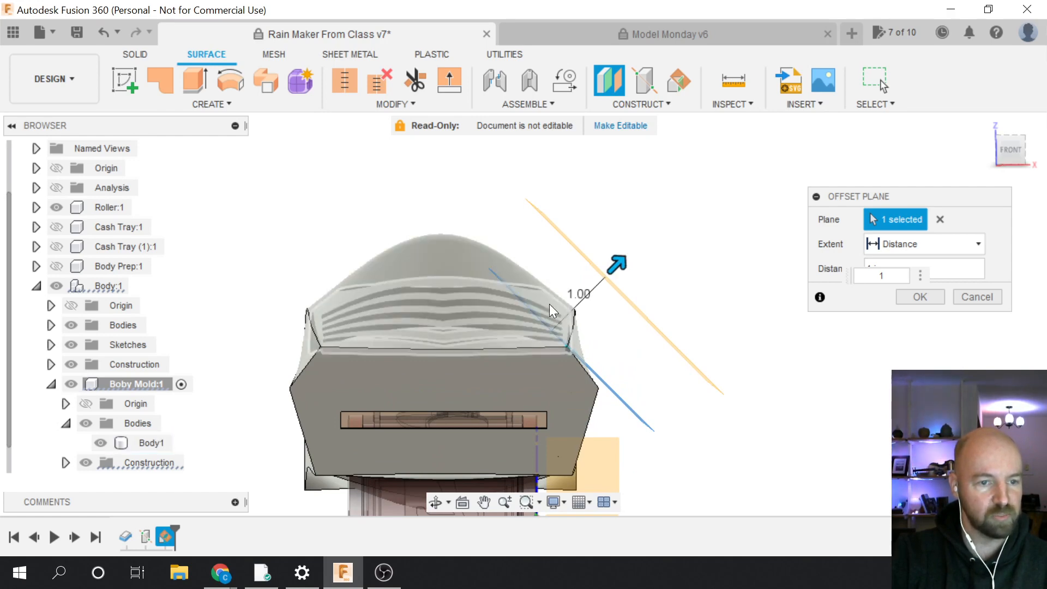
{"action": "mouse_move", "coordinate": [620, 264]}
{"action": "left_mouse_down"}
{"action": "mouse_move", "coordinate": [635, 250]}
{"action": "mouse_move", "coordinate": [622, 273]}
{"action": "left_mouse_up"}
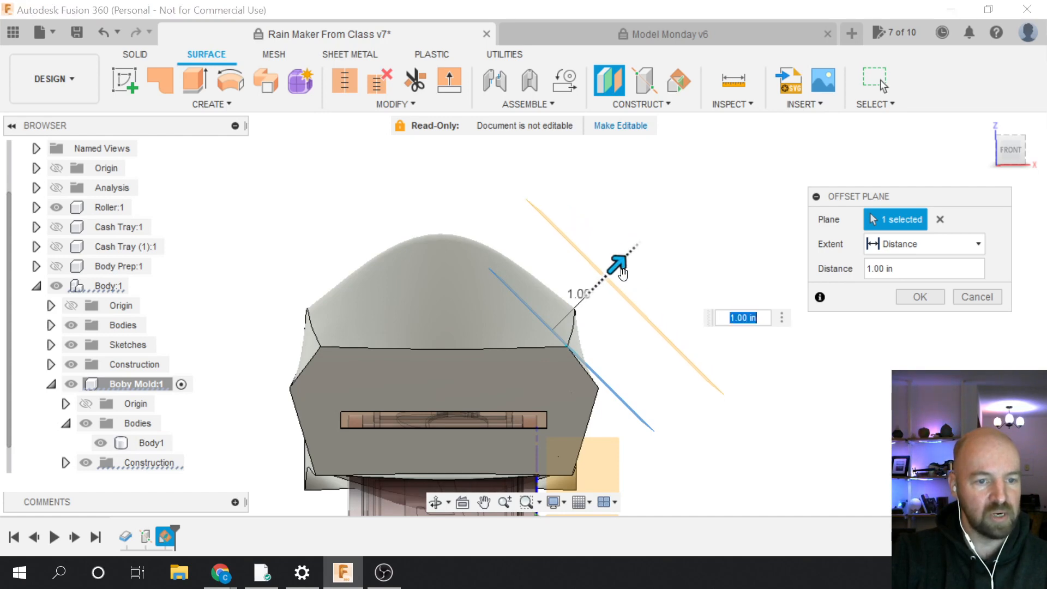
{"action": "left_click", "coordinate": [907, 295]}
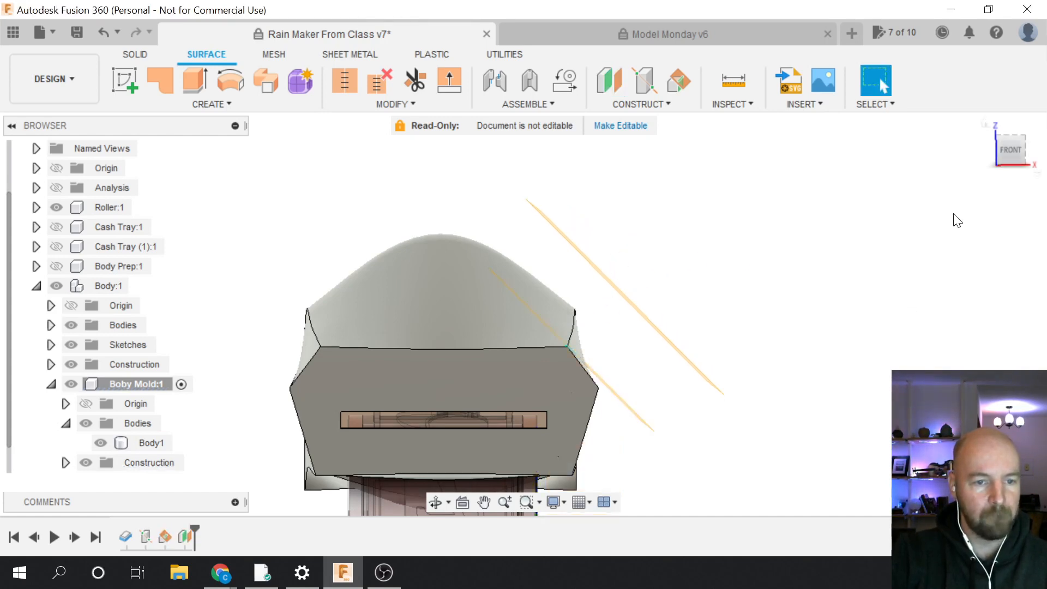
Start a new sketch on the outer offset plane
{"action": "left_click", "coordinate": [1017, 144]}
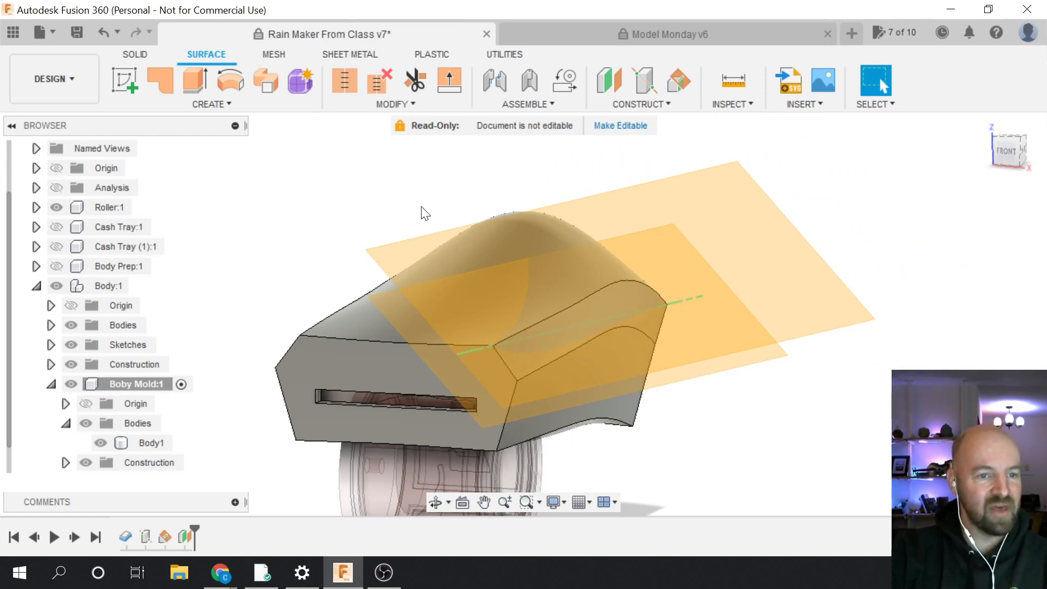
{"action": "left_click", "coordinate": [627, 208]}
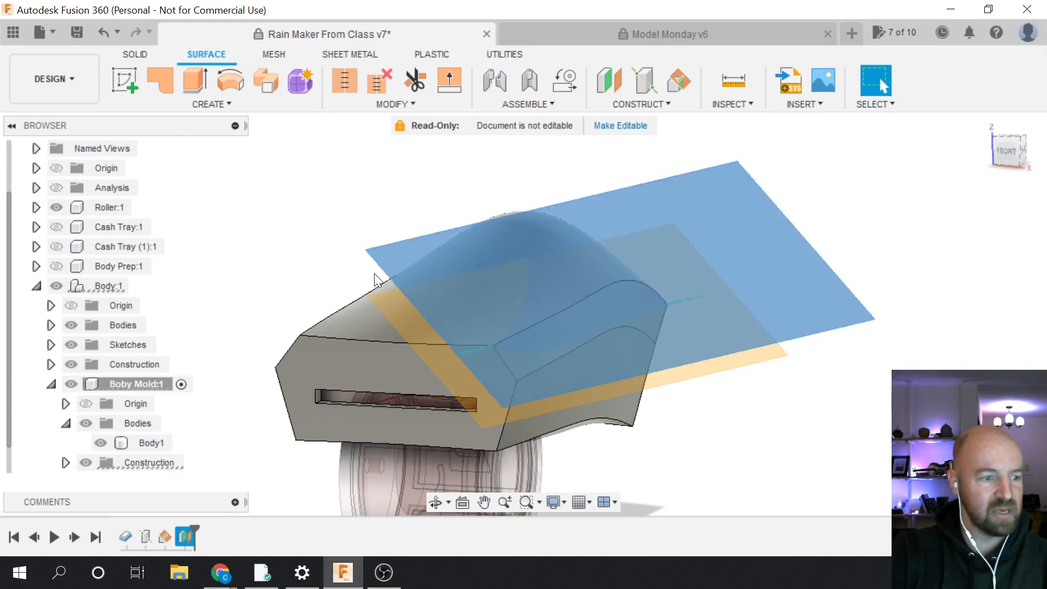
{"action": "left_click", "coordinate": [292, 266]}
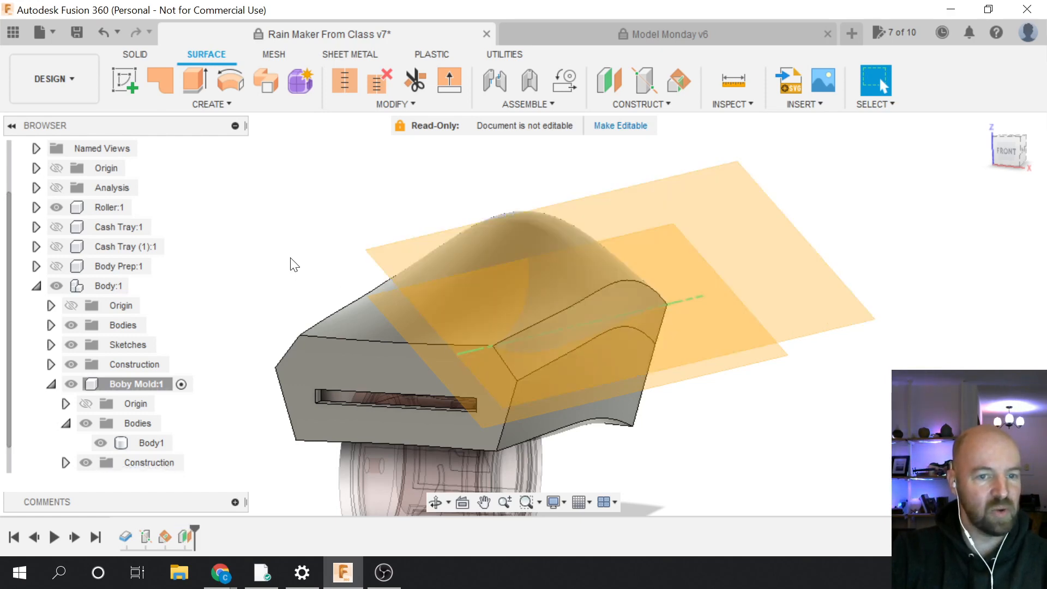
{"action": "scroll", "coordinate": [113, 345], "scroll_direction": "down", "scroll_amount": 1}
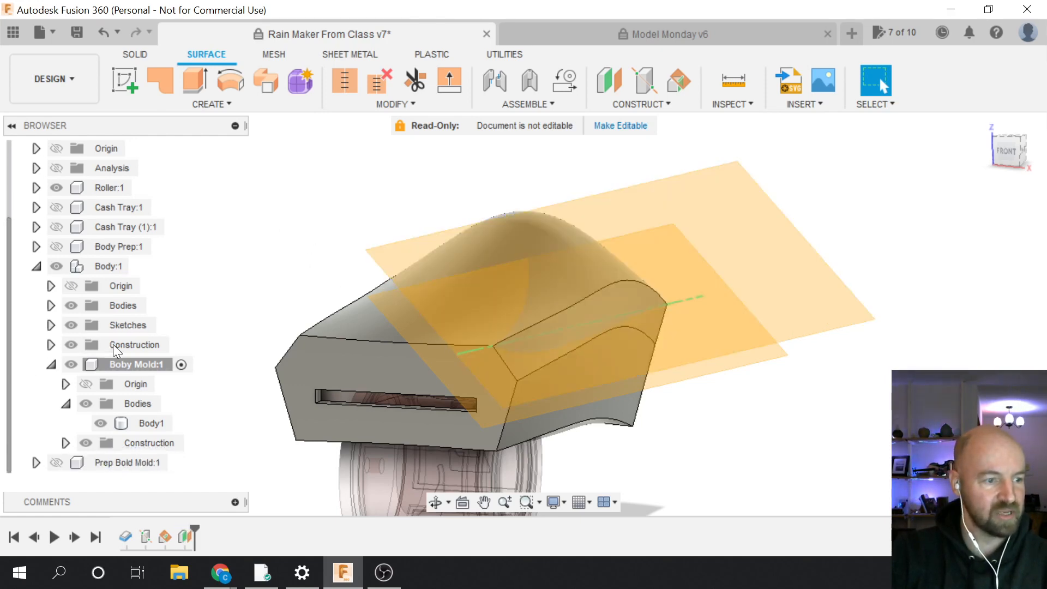
{"action": "left_click", "coordinate": [170, 100]}
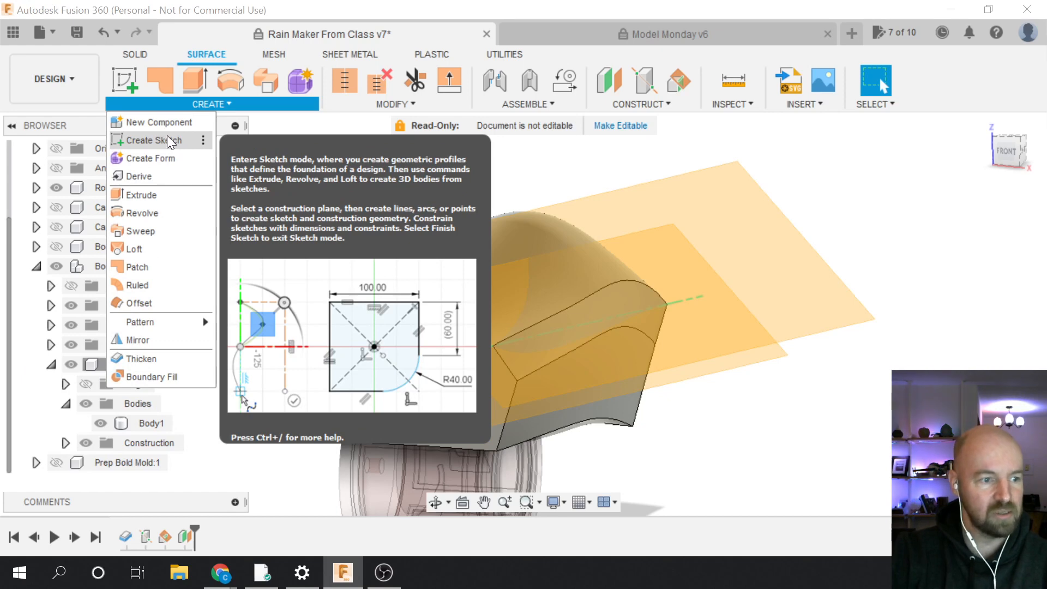
{"action": "left_click", "coordinate": [167, 138]}
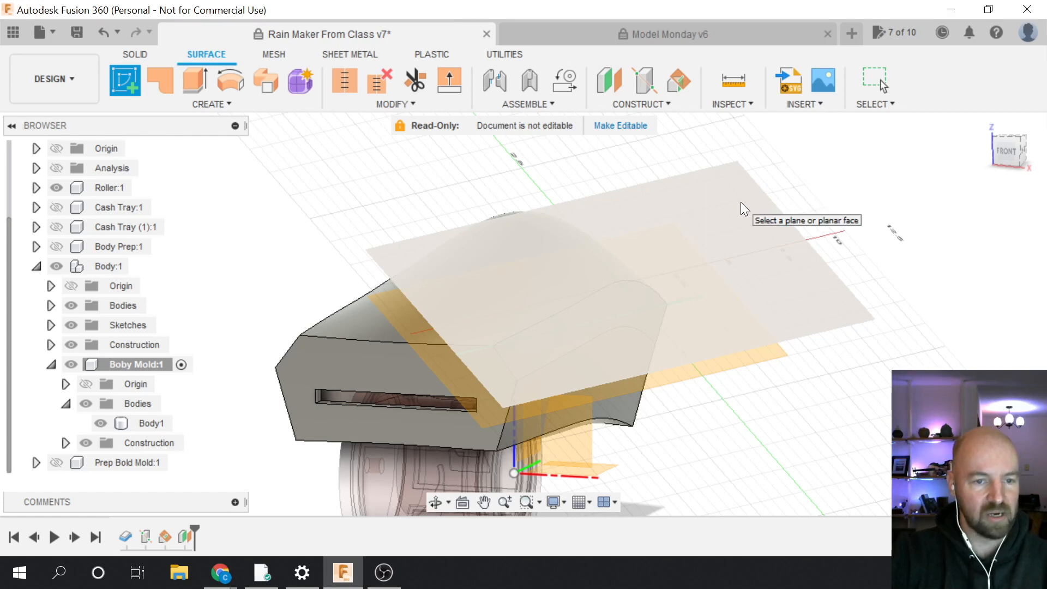
{"action": "left_click", "coordinate": [741, 203]}
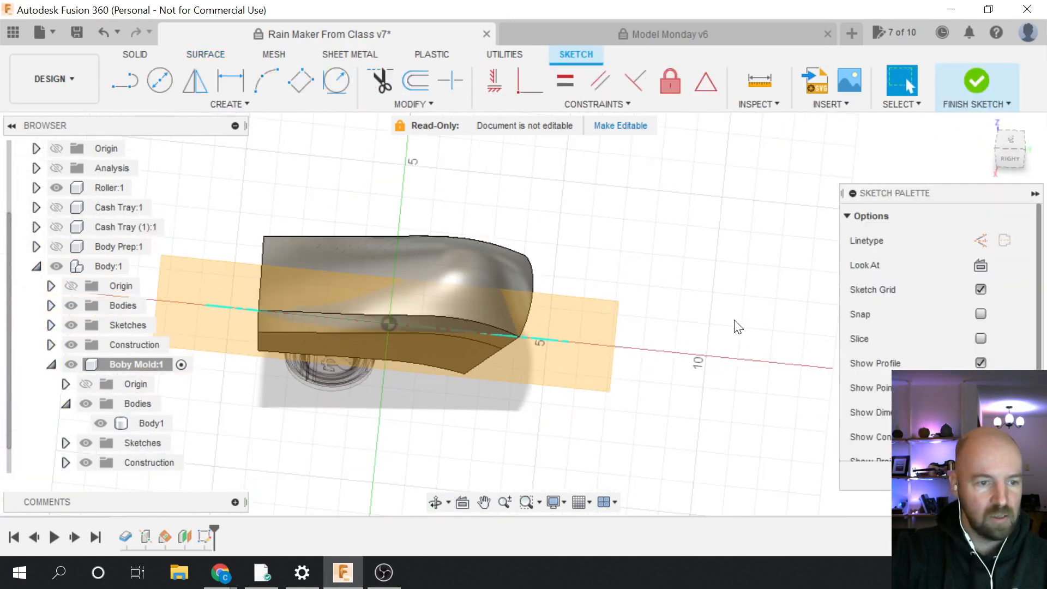
Examine the mold's curved upper side edge against the sketch plane from the side, underneath and front corner
{"action": "scroll", "coordinate": [381, 316], "scroll_direction": "up", "scroll_amount": 3}
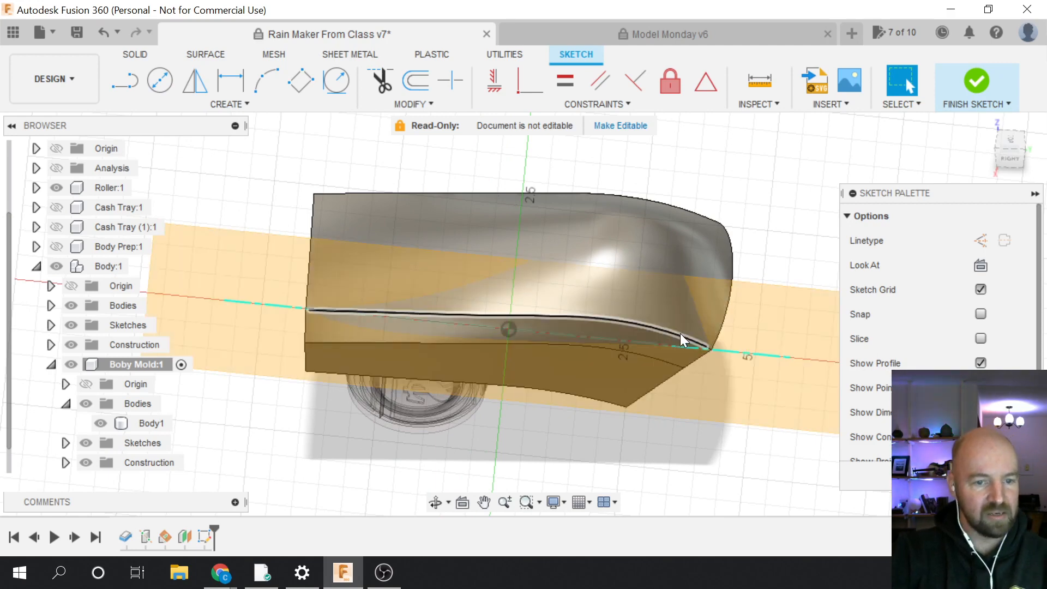
{"action": "scroll", "coordinate": [566, 327], "scroll_direction": "up", "scroll_amount": 2}
{"action": "scroll", "coordinate": [565, 325], "scroll_direction": "down", "scroll_amount": 2}
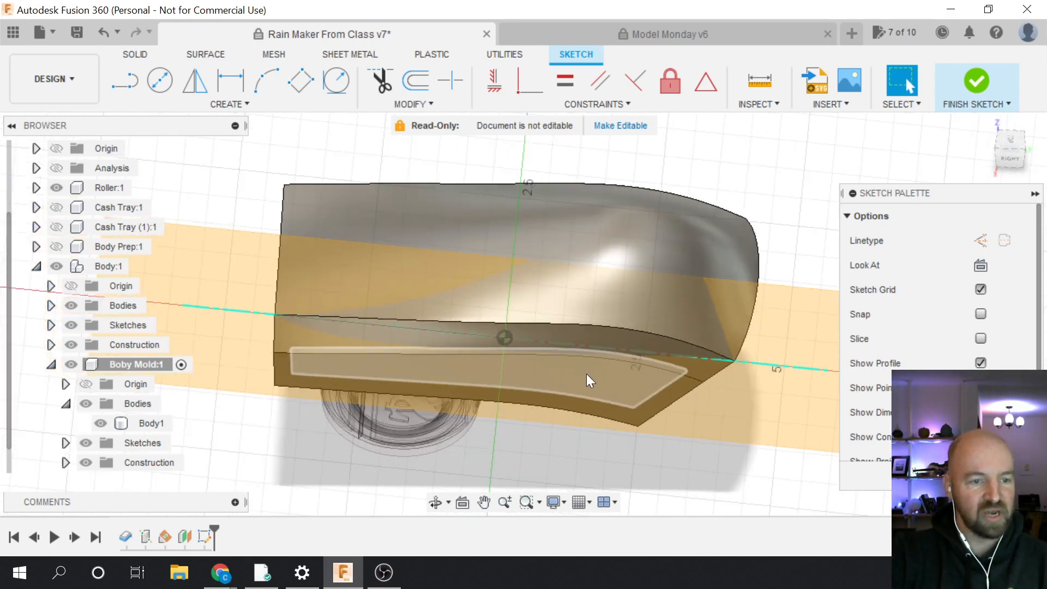
{"action": "left_click", "coordinate": [627, 332]}
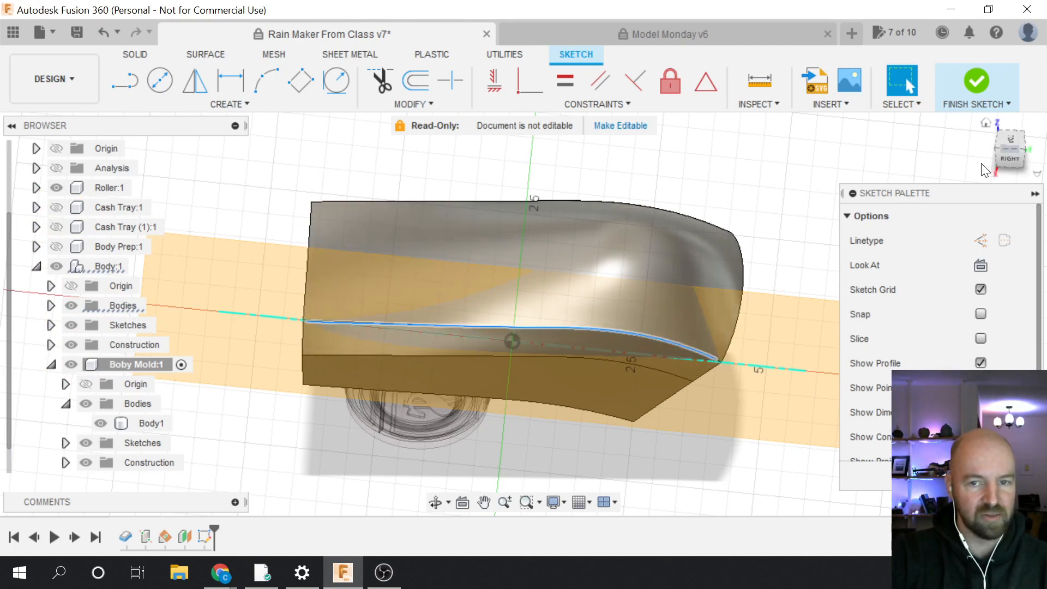
{"action": "left_click", "coordinate": [998, 154]}
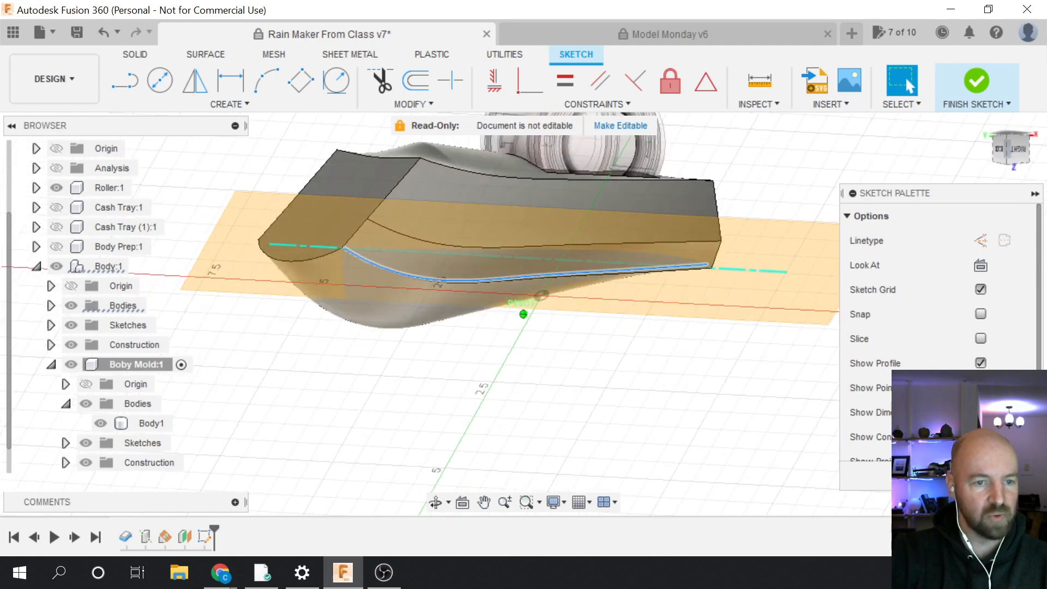
{"action": "left_click_drag", "start_coordinate": [1010, 131], "coordinate": [984, 179]}
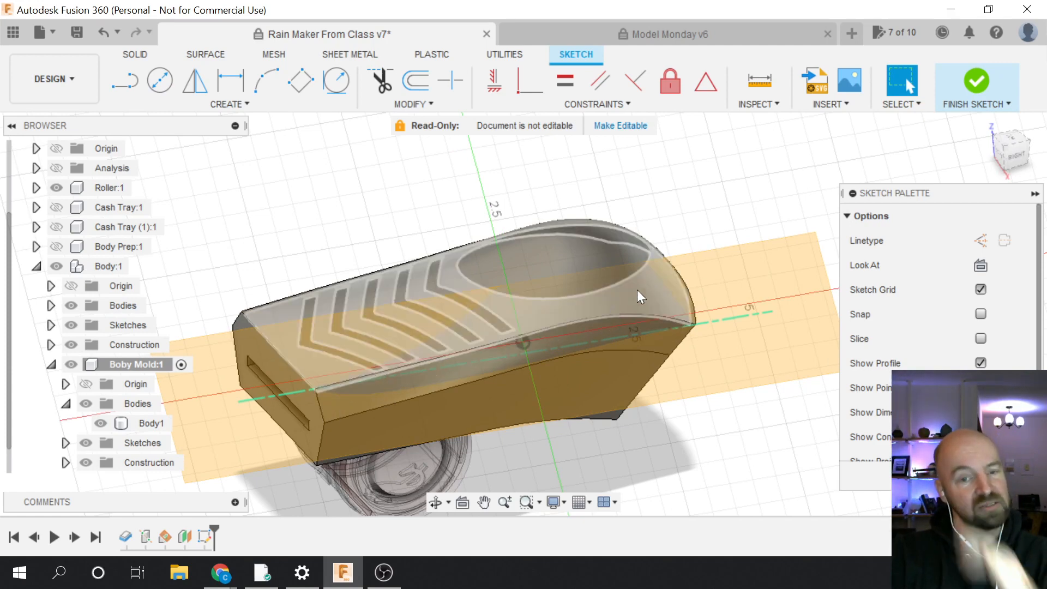
{"action": "left_click_drag", "start_coordinate": [1013, 153], "coordinate": [996, 148]}
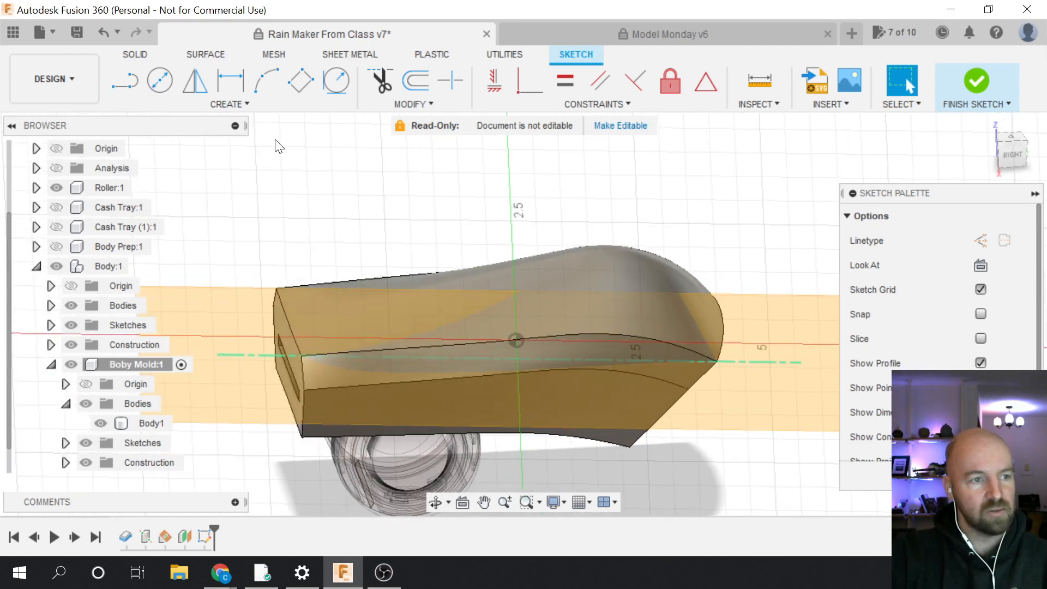
Project the mold's curved upper side edge into the sketch on the offset plane with Projection Link enabled
{"action": "left_click", "coordinate": [246, 102]}
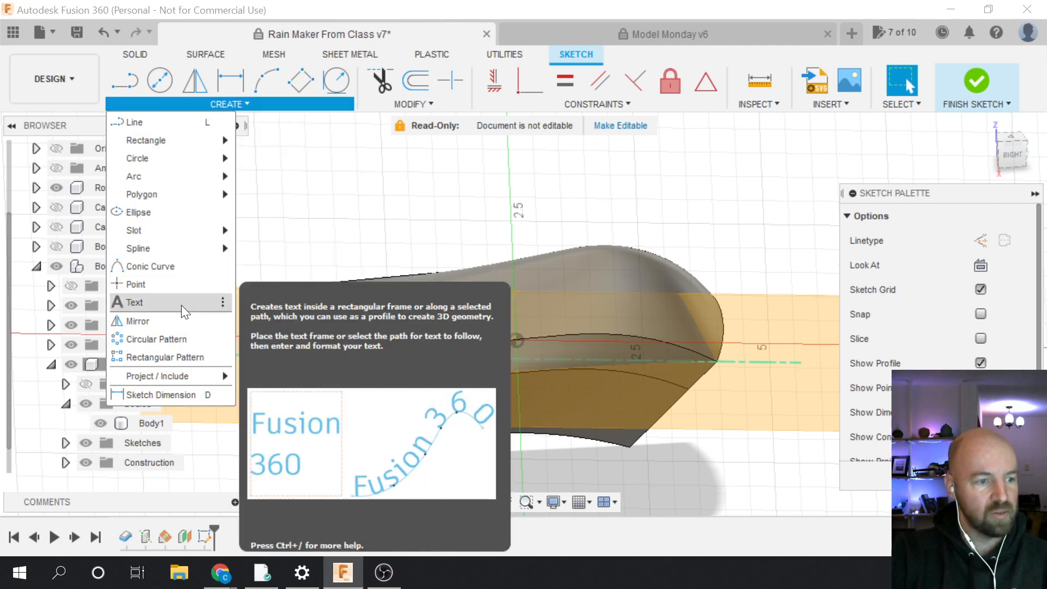
{"action": "mouse_move", "coordinate": [180, 375]}
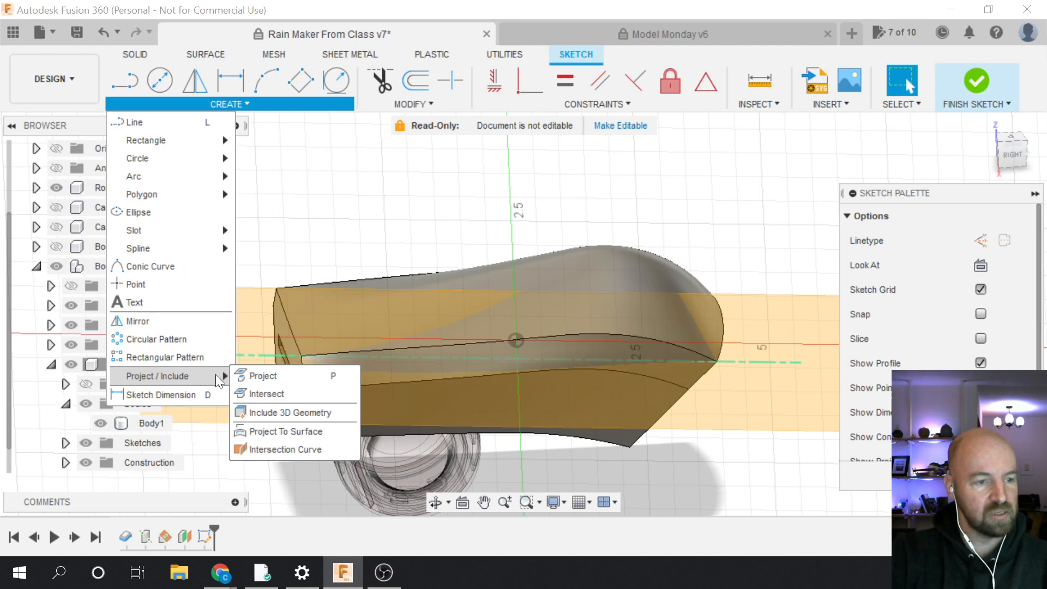
{"action": "left_click", "coordinate": [262, 376]}
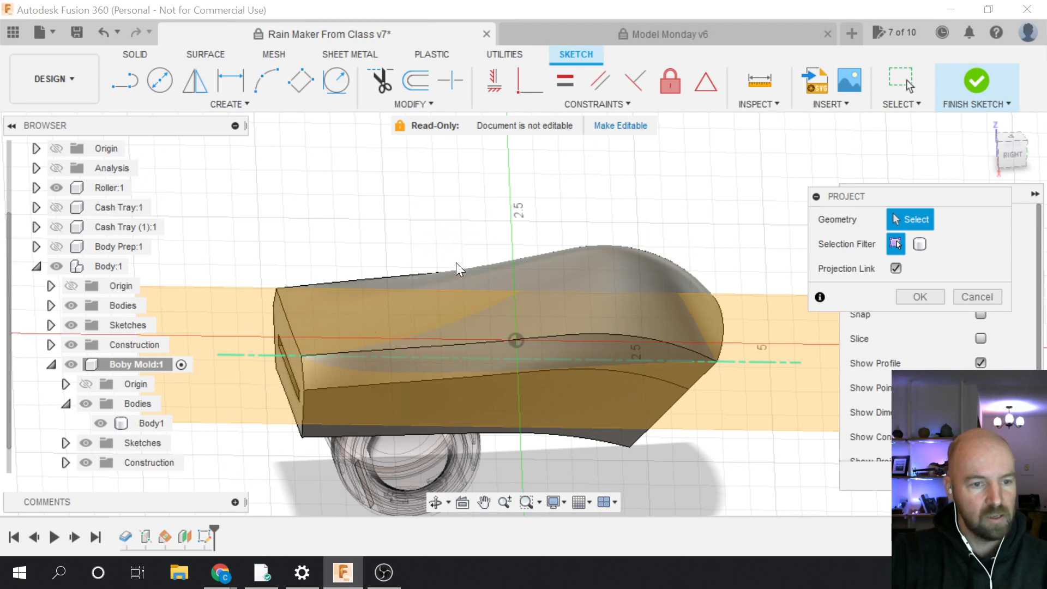
{"action": "left_click", "coordinate": [614, 335]}
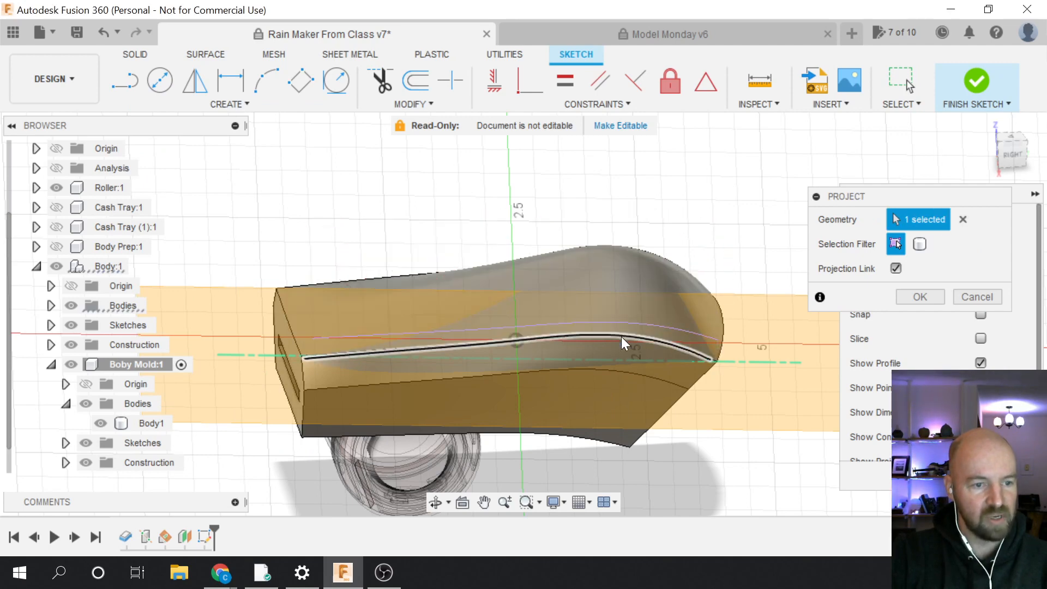
{"action": "scroll", "coordinate": [342, 374], "scroll_direction": "up", "scroll_amount": 3}
{"action": "scroll", "coordinate": [342, 374], "scroll_direction": "up", "scroll_amount": 1}
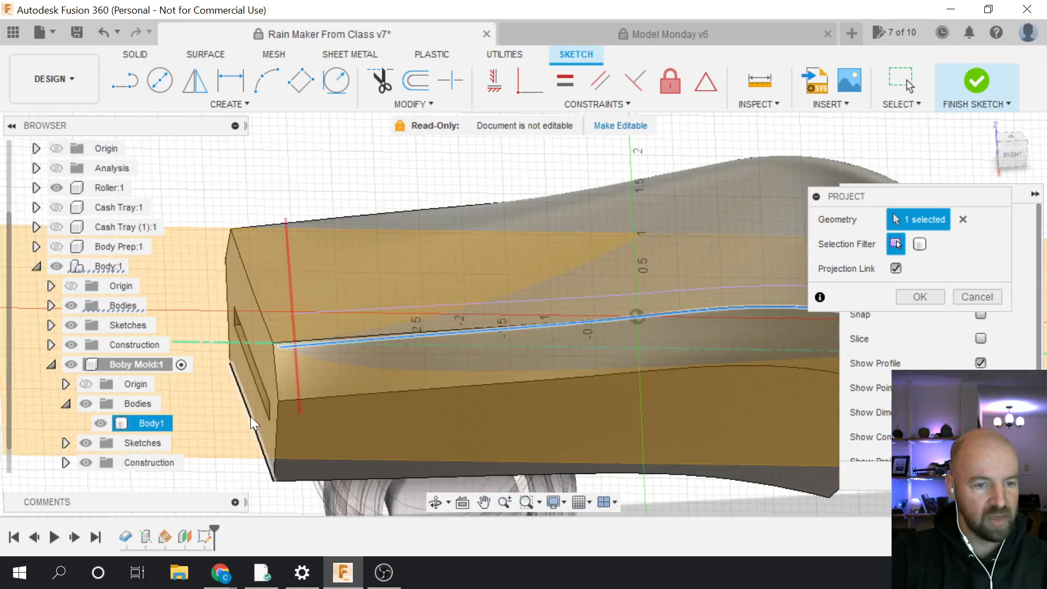
{"action": "scroll", "coordinate": [250, 417], "scroll_direction": "down", "scroll_amount": 3}
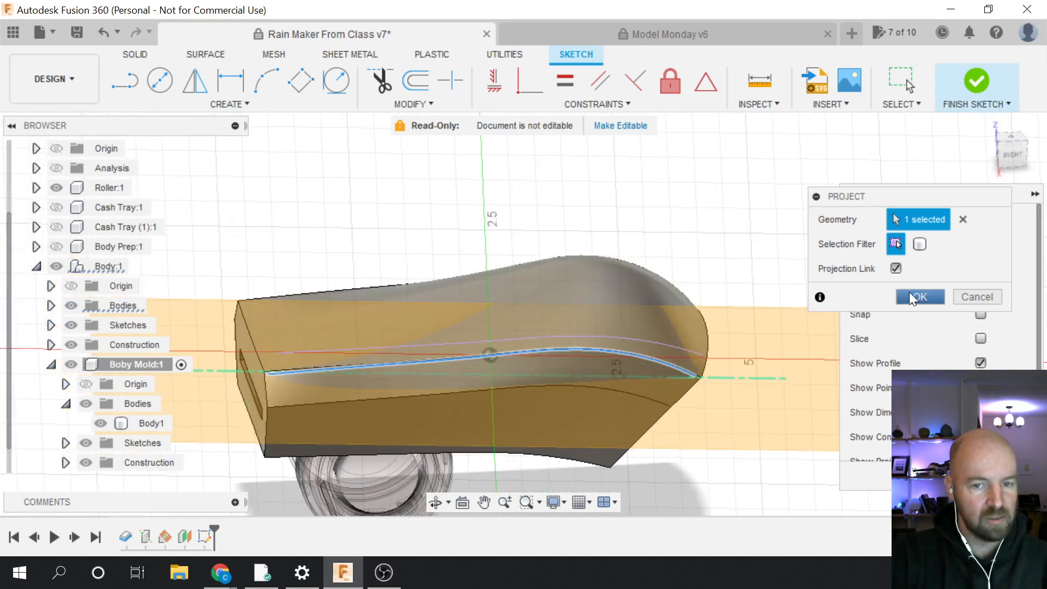
{"action": "left_click", "coordinate": [920, 296]}
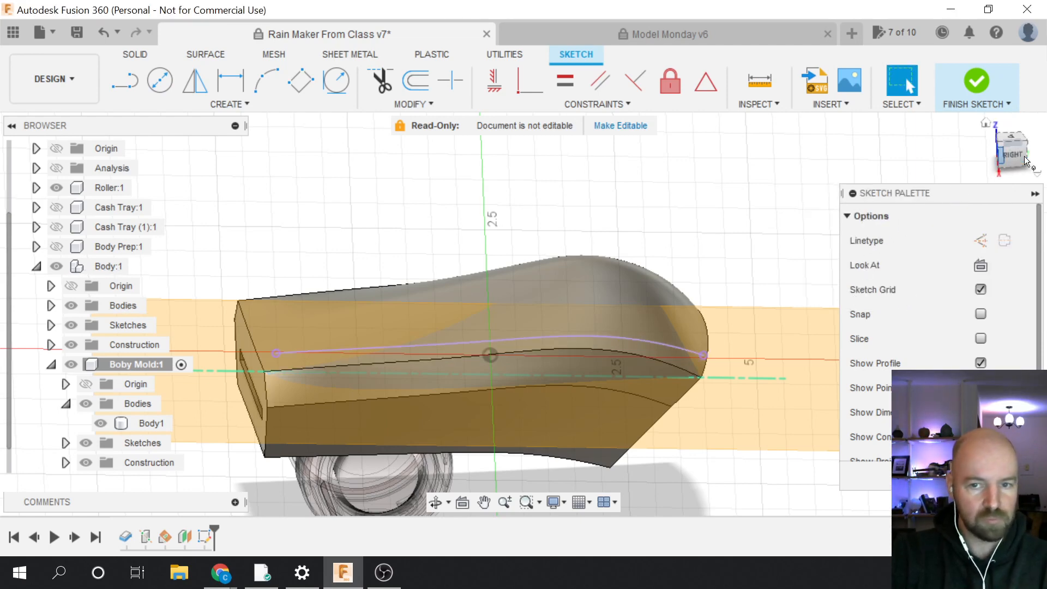
{"action": "mouse_move", "coordinate": [1008, 156]}
{"action": "left_mouse_down"}
{"action": "mouse_move", "coordinate": [993, 167]}
{"action": "mouse_move", "coordinate": [1000, 158]}
{"action": "left_mouse_up"}
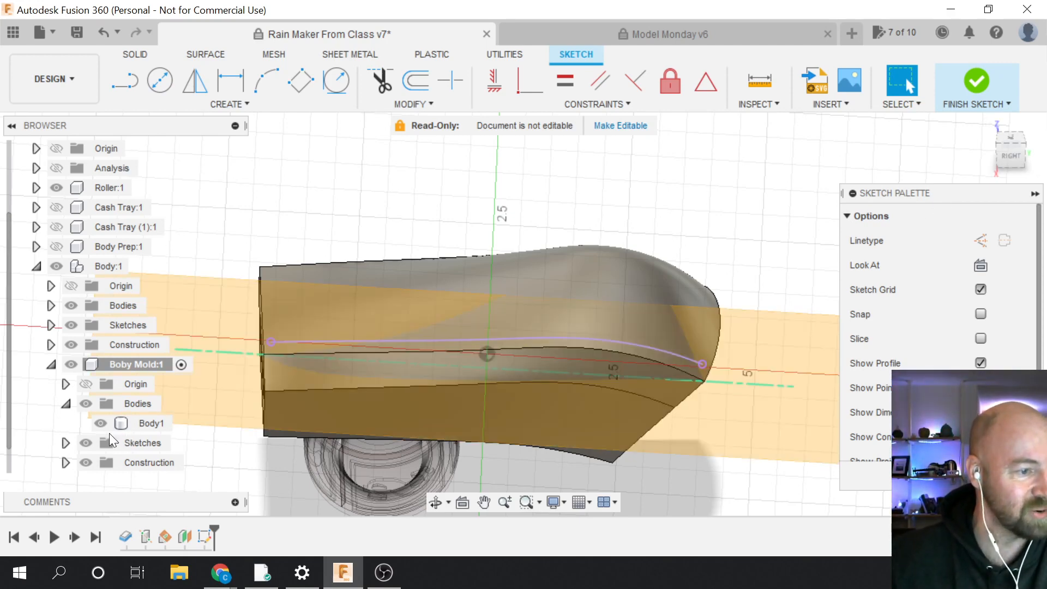
Hide the angled construction plane Plane1 in the Boby Mold component
{"action": "scroll", "coordinate": [109, 433], "scroll_direction": "down", "scroll_amount": 1}
{"action": "left_click", "coordinate": [65, 442]}
{"action": "scroll", "coordinate": [103, 420], "scroll_direction": "down", "scroll_amount": 3}
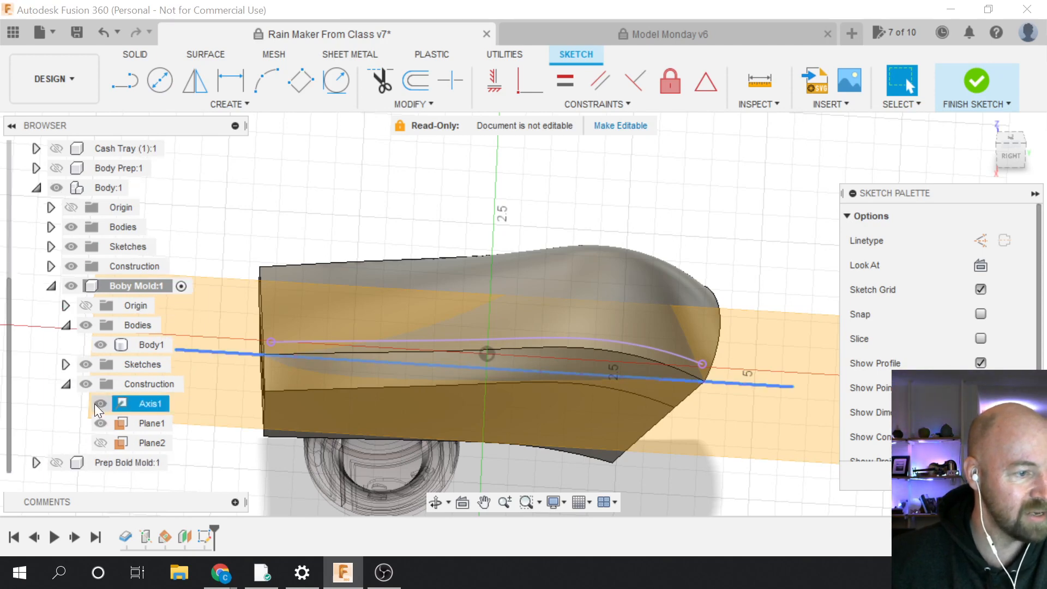
{"action": "left_click", "coordinate": [100, 424]}
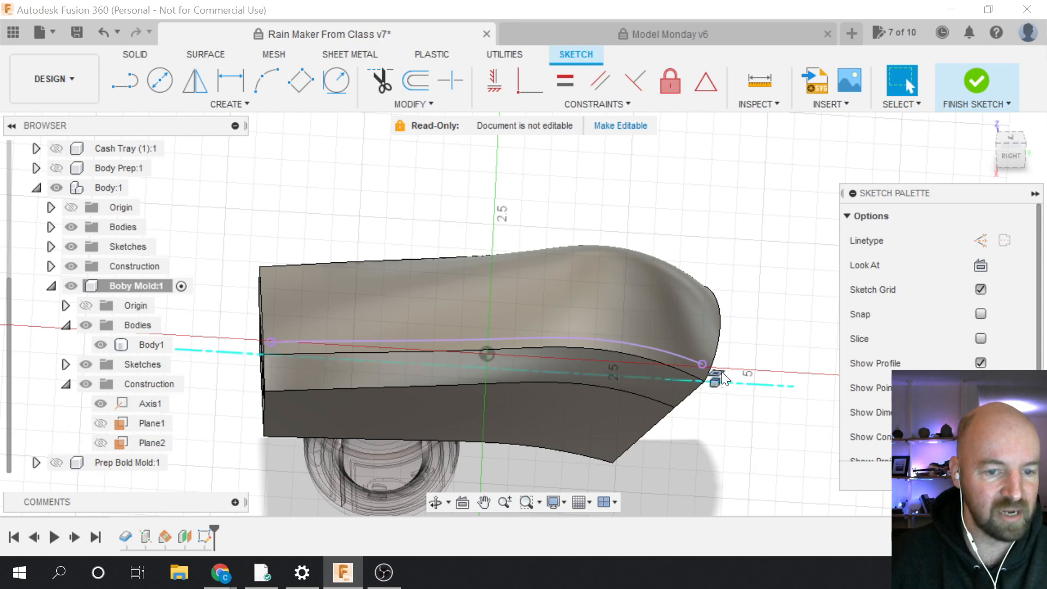
Inspect the projected curve beside the mold from the front corner and finish the sketch
{"action": "left_click", "coordinate": [260, 354]}
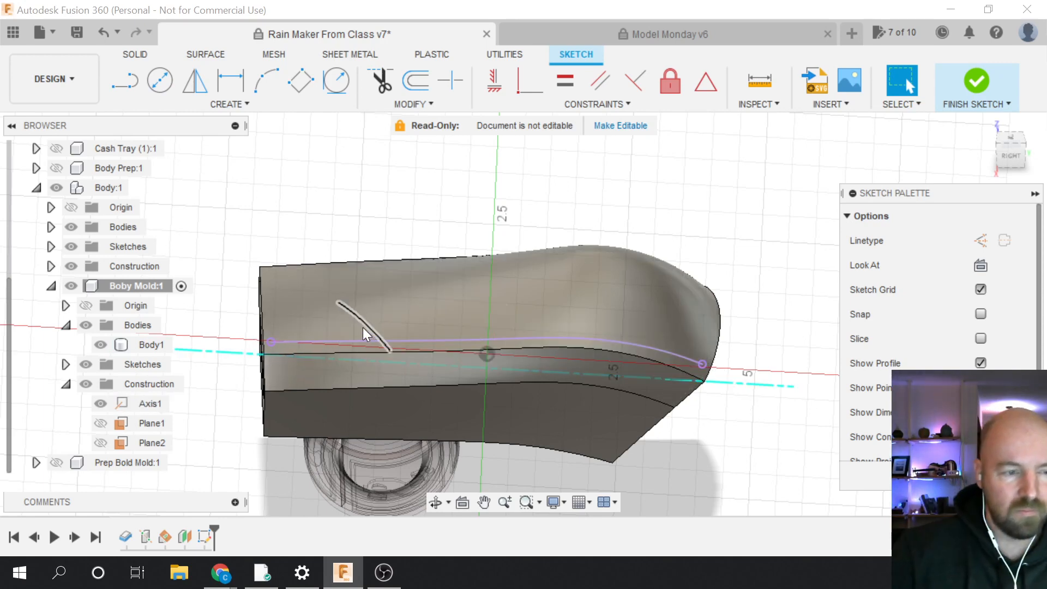
{"action": "left_click", "coordinate": [1012, 158]}
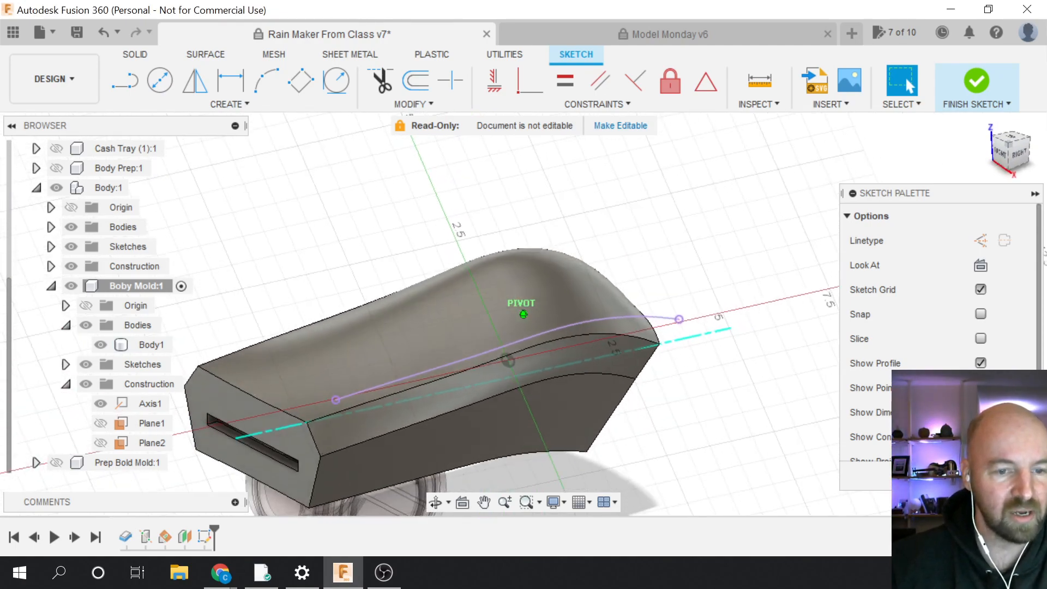
{"action": "scroll", "coordinate": [735, 359], "scroll_direction": "down", "scroll_amount": 3}
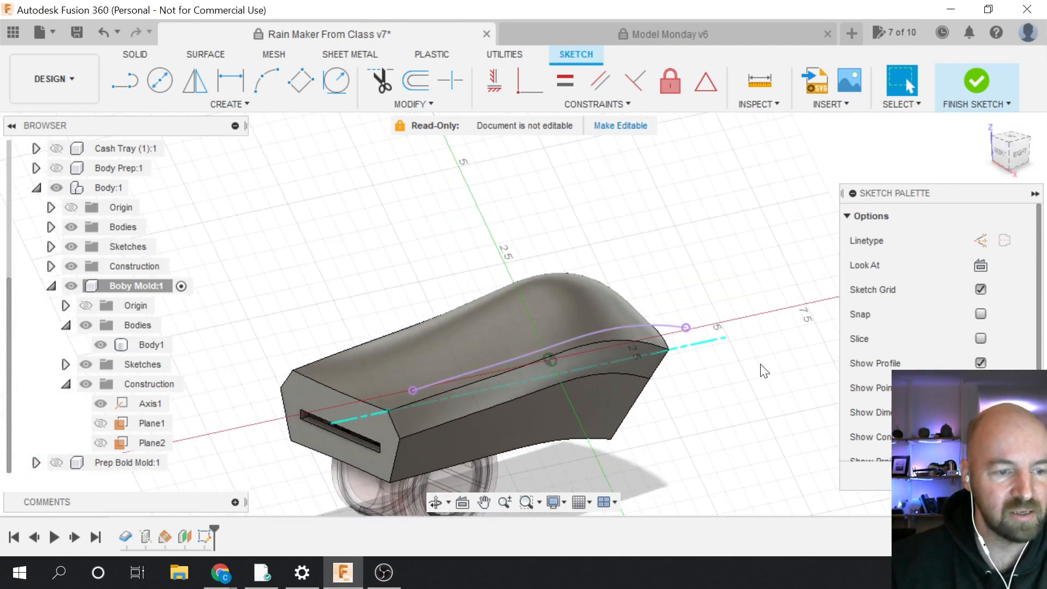
{"action": "scroll", "coordinate": [440, 439], "scroll_direction": "up", "scroll_amount": 2}
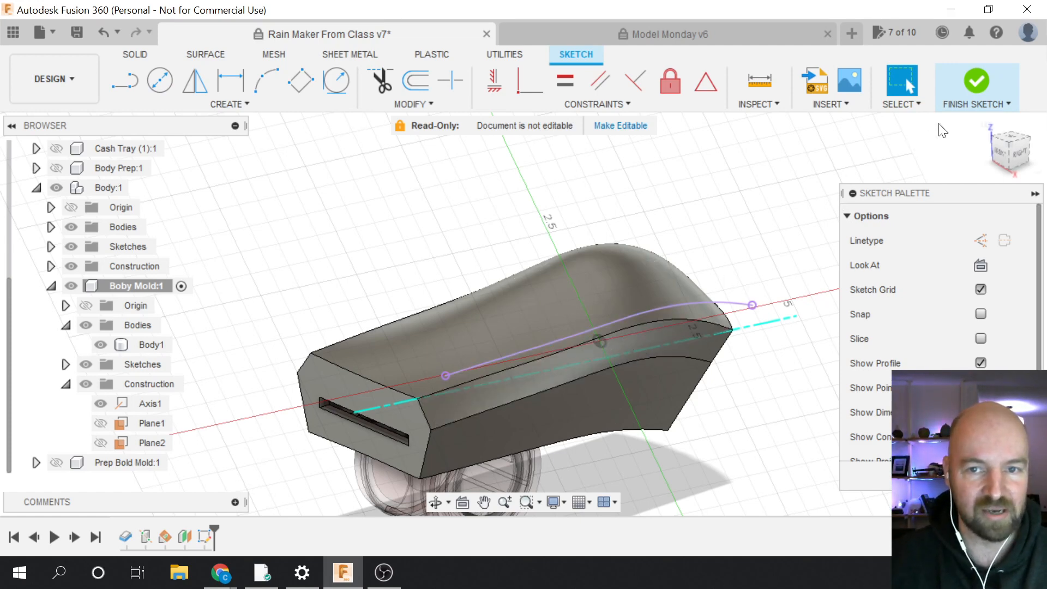
{"action": "left_click", "coordinate": [978, 78]}
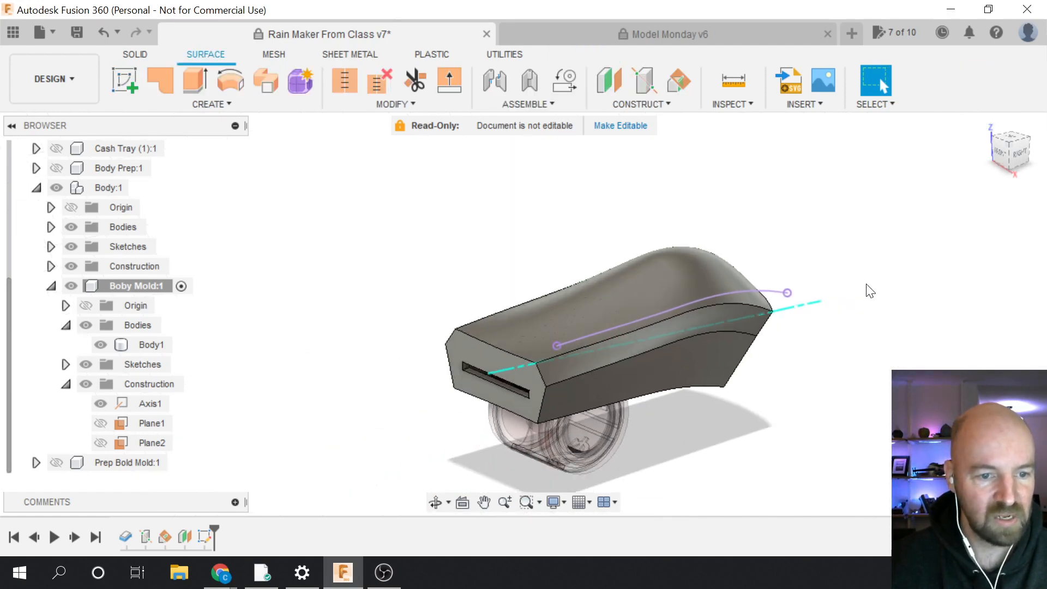
Examine the projected curve's position relative to the mold's curved side edge from the front corner
{"action": "scroll", "coordinate": [870, 291], "scroll_direction": "up", "scroll_amount": 2}
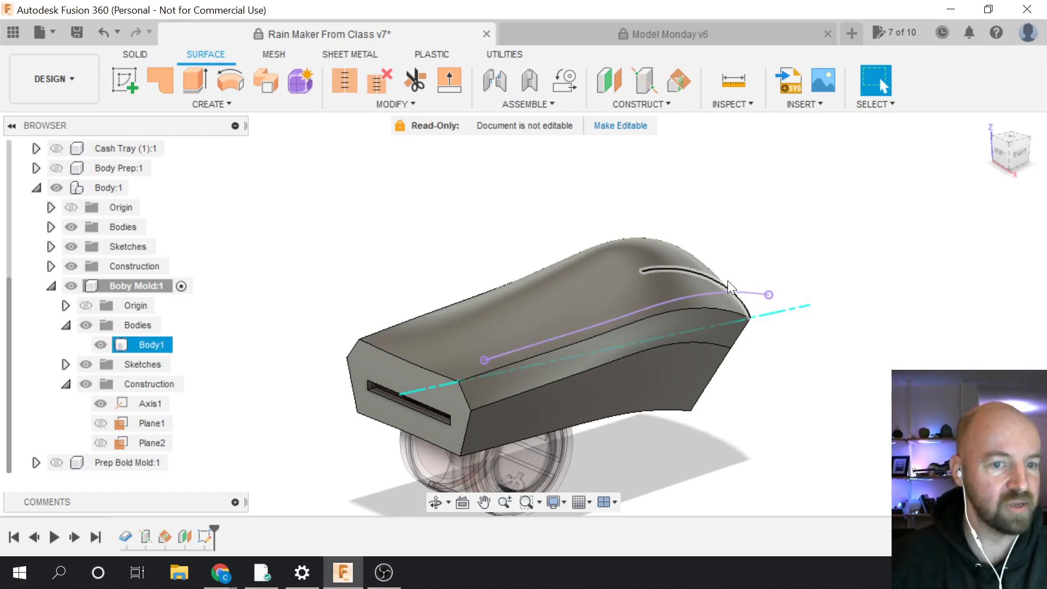
{"action": "left_click", "coordinate": [719, 292]}
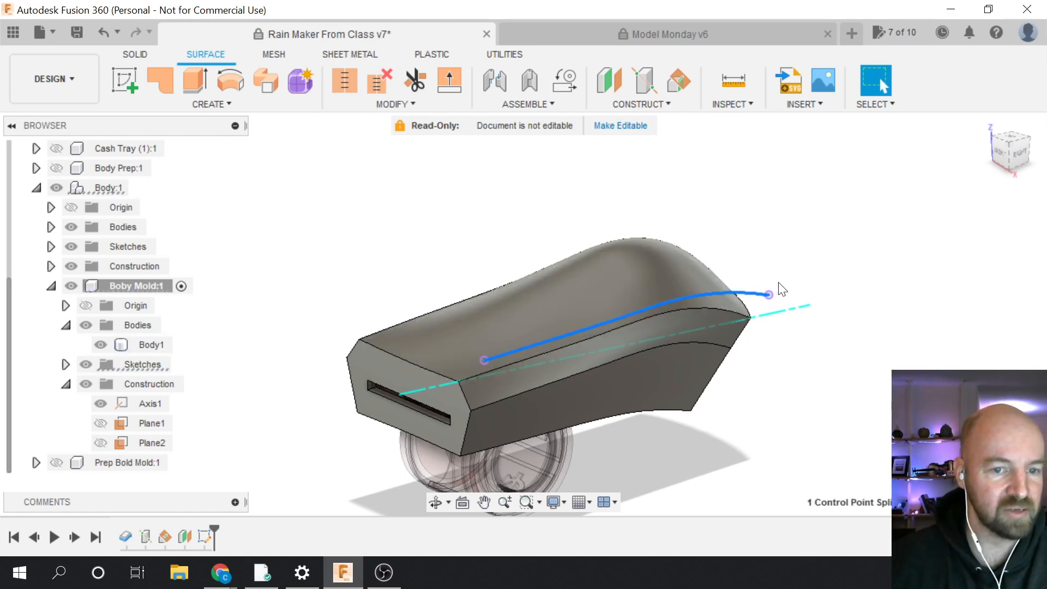
{"action": "left_click", "coordinate": [825, 280]}
{"action": "left_click", "coordinate": [736, 290]}
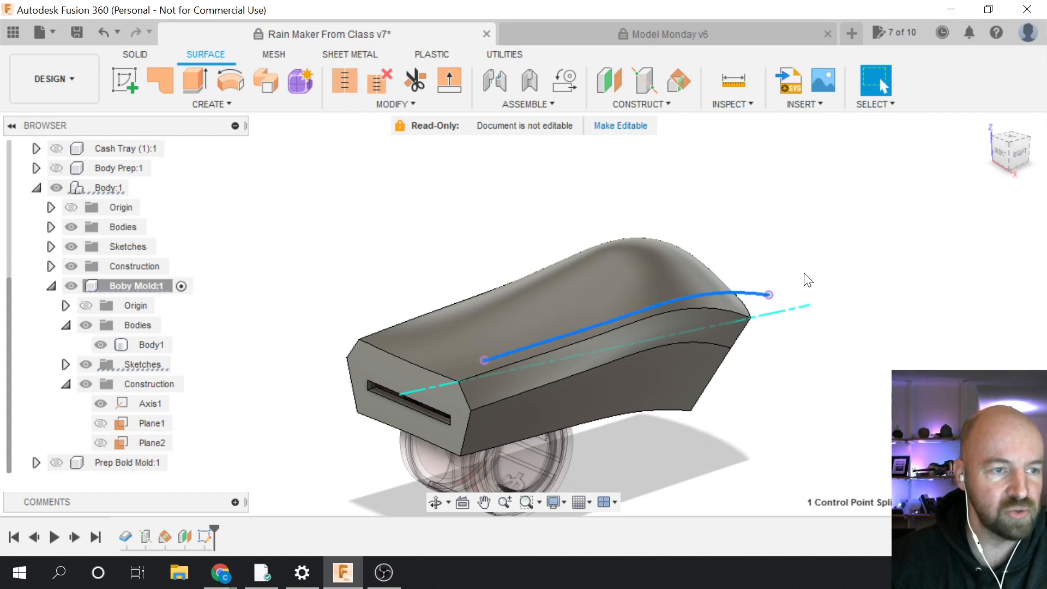
{"action": "left_click", "coordinate": [849, 246]}
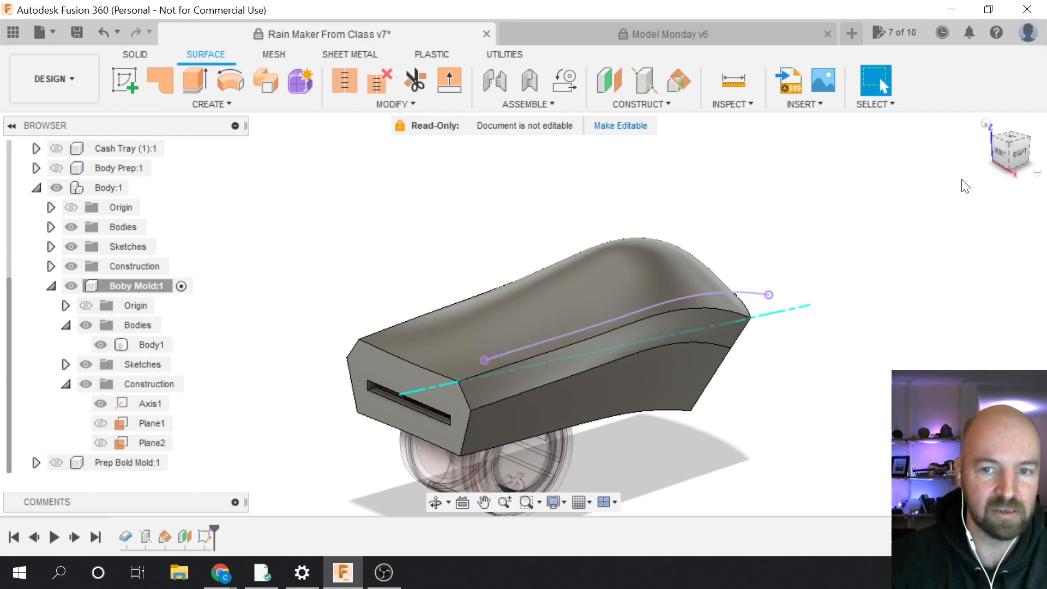
{"action": "left_click", "coordinate": [1000, 164]}
{"action": "left_click_drag", "start_coordinate": [1001, 136], "coordinate": [932, 218]}
{"action": "left_click_drag", "start_coordinate": [955, 178], "coordinate": [934, 186]}
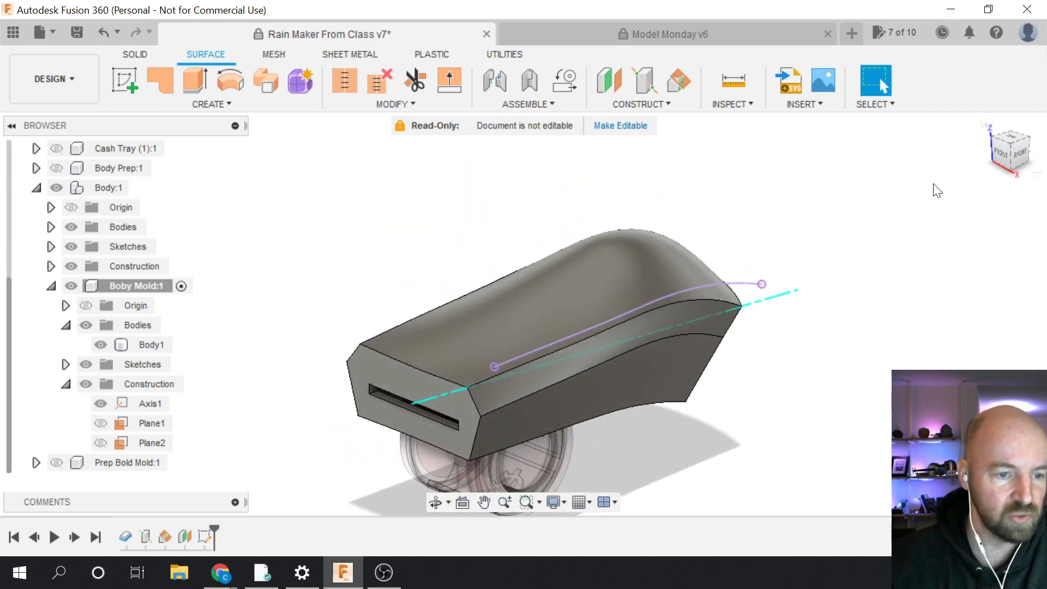
Start a surface Extrude of the projected curve as a new body, with a distance of -1.00 in toward the mold
{"action": "left_click", "coordinate": [210, 106]}
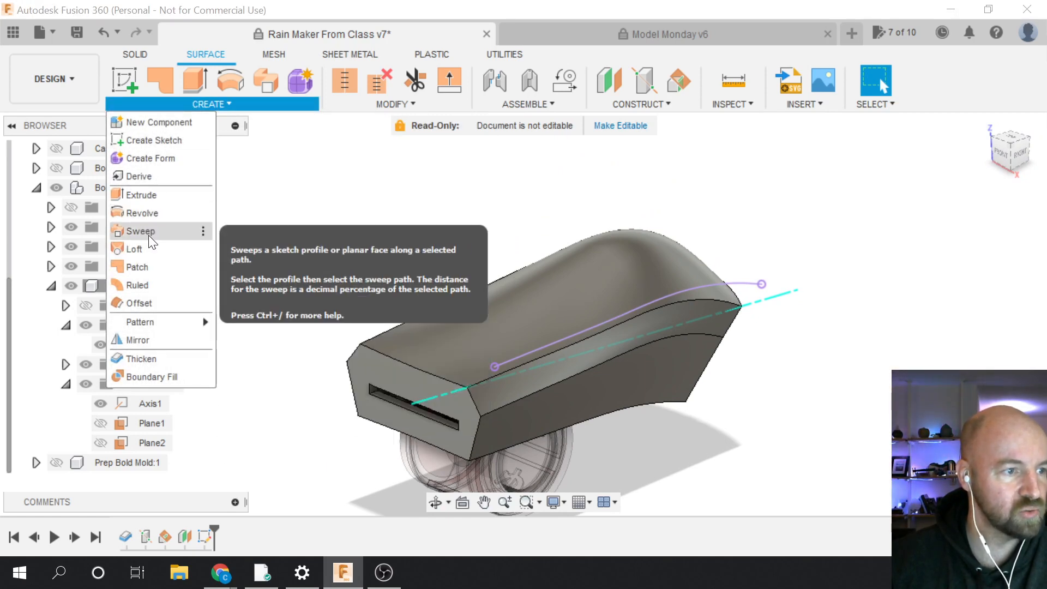
{"action": "left_click", "coordinate": [146, 195]}
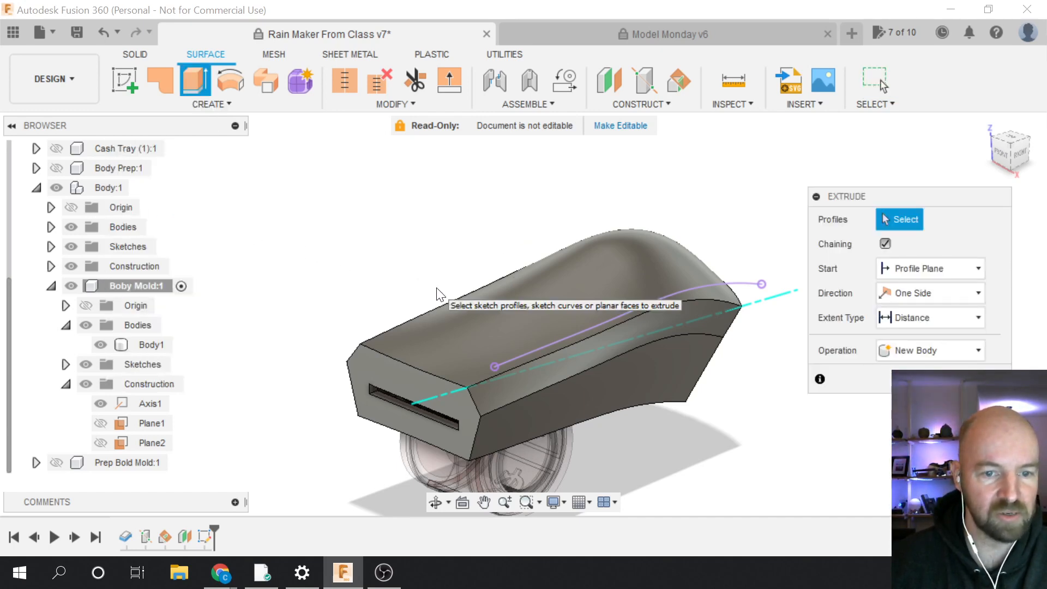
{"action": "left_click", "coordinate": [632, 313]}
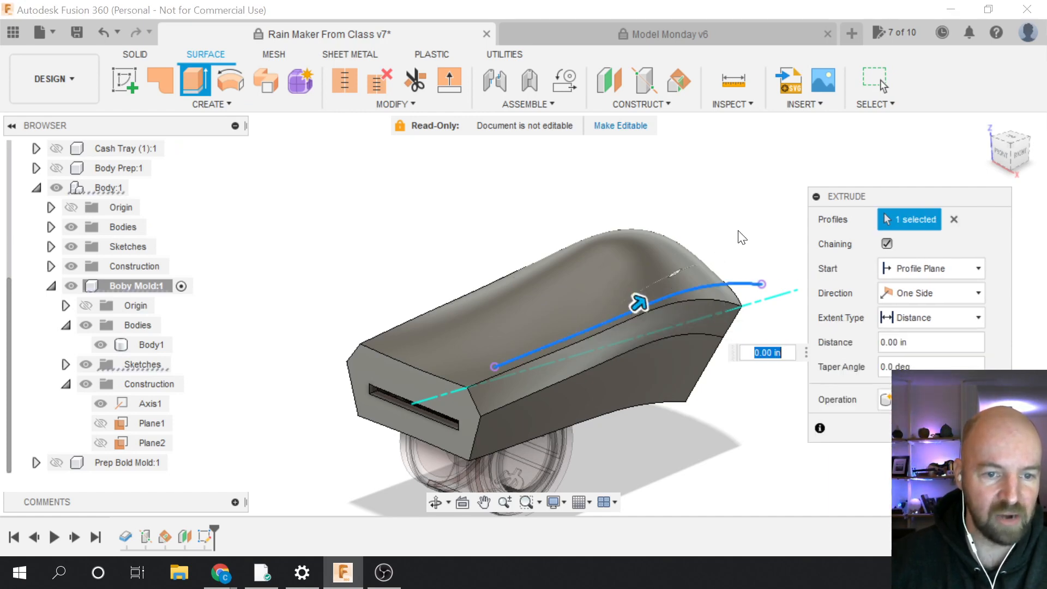
{"action": "left_click_drag", "start_coordinate": [997, 159], "coordinate": [1027, 149]}
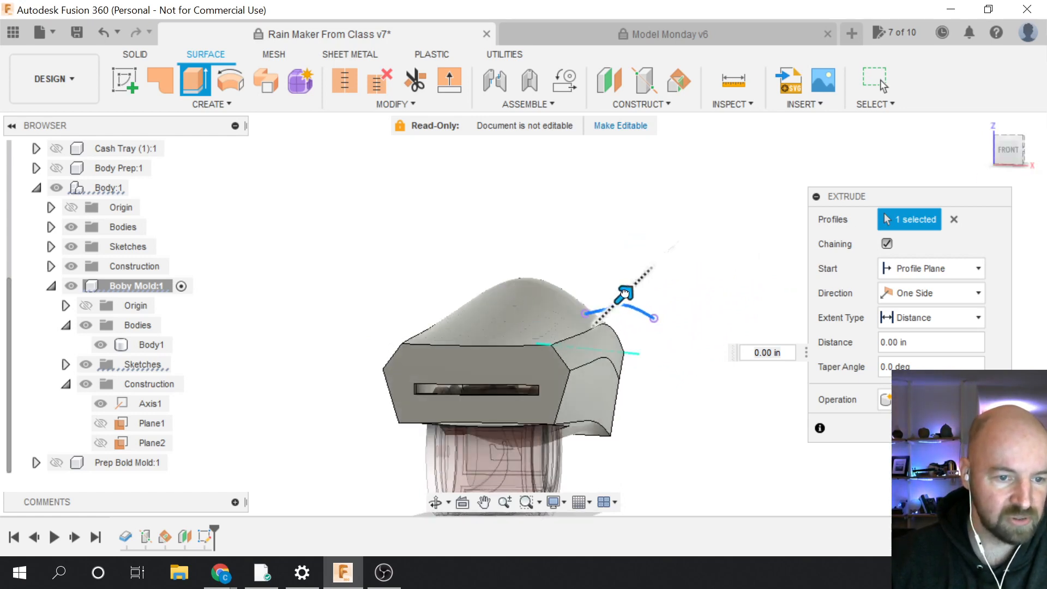
{"action": "left_click_drag", "start_coordinate": [624, 290], "coordinate": [604, 316]}
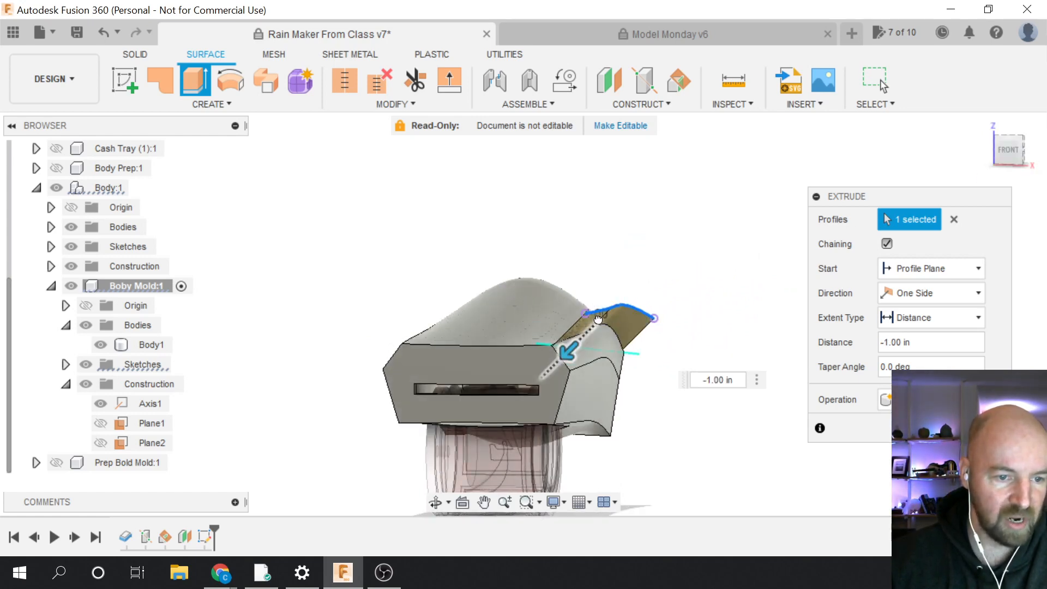
Adjust the surface extrusion's distance to -1.05 in so it reaches the mold's side edge, and complete it
{"action": "left_click", "coordinate": [1008, 150]}
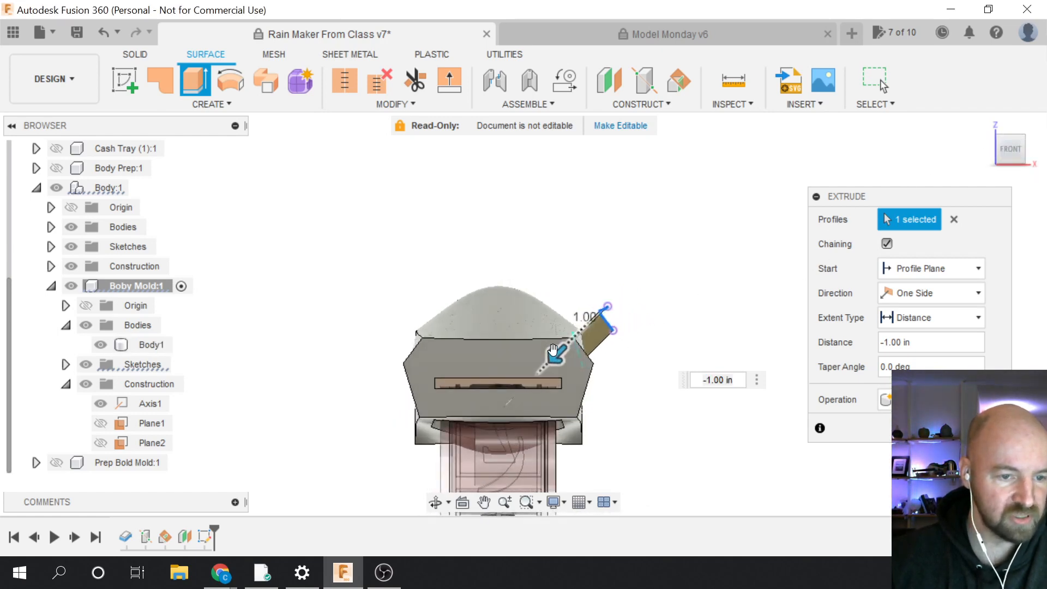
{"action": "scroll", "coordinate": [562, 349], "scroll_direction": "up", "scroll_amount": 2}
{"action": "scroll", "coordinate": [567, 343], "scroll_direction": "up", "scroll_amount": 4}
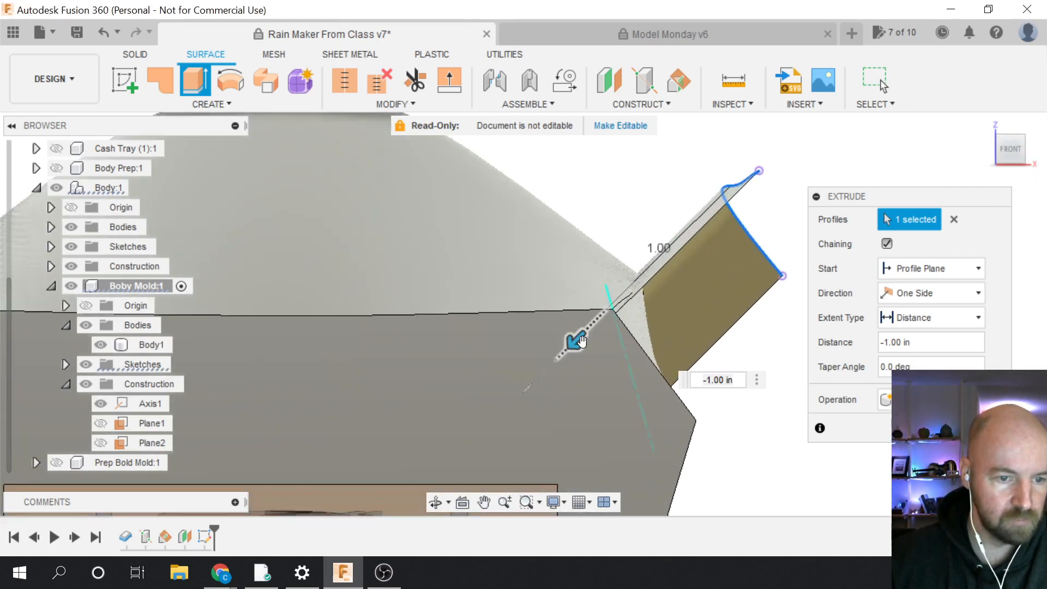
{"action": "left_click_drag", "start_coordinate": [577, 340], "coordinate": [549, 402]}
{"action": "scroll", "coordinate": [549, 396], "scroll_direction": "down", "scroll_amount": 2}
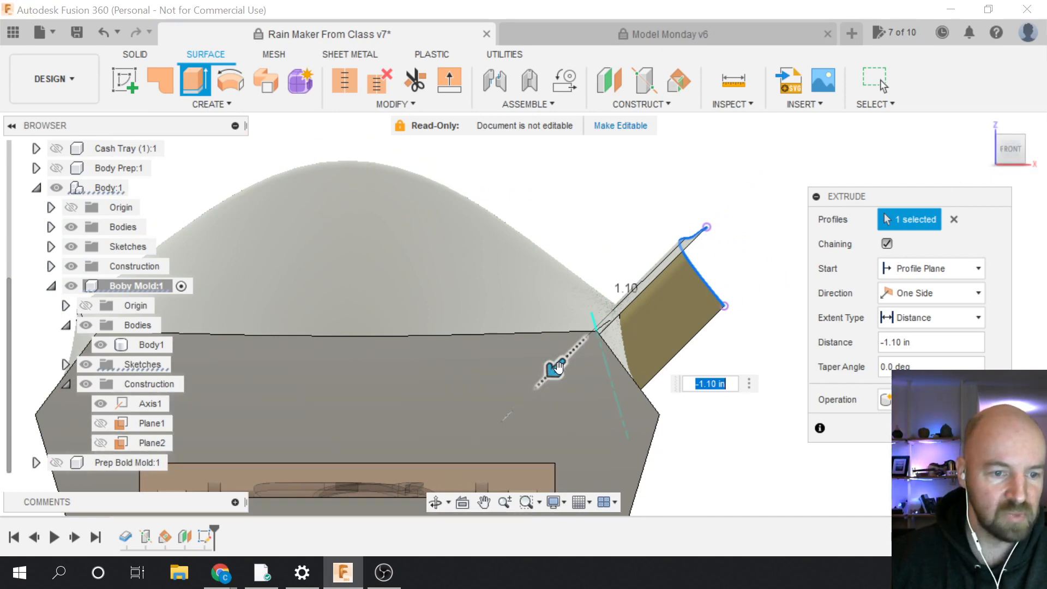
{"action": "left_click_drag", "start_coordinate": [556, 368], "coordinate": [586, 334]}
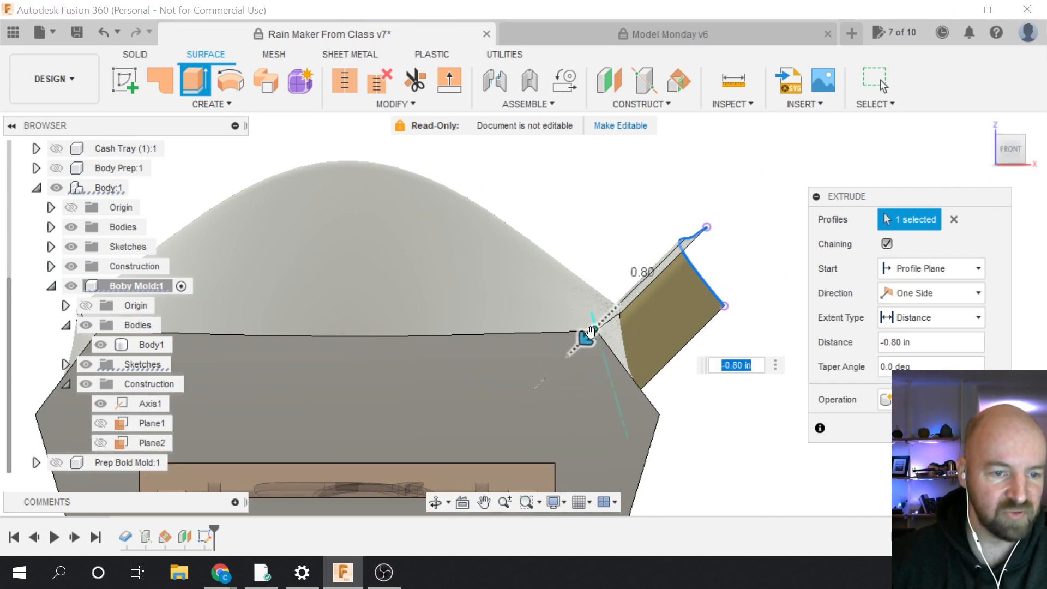
{"action": "scroll", "coordinate": [590, 331], "scroll_direction": "up", "scroll_amount": 5}
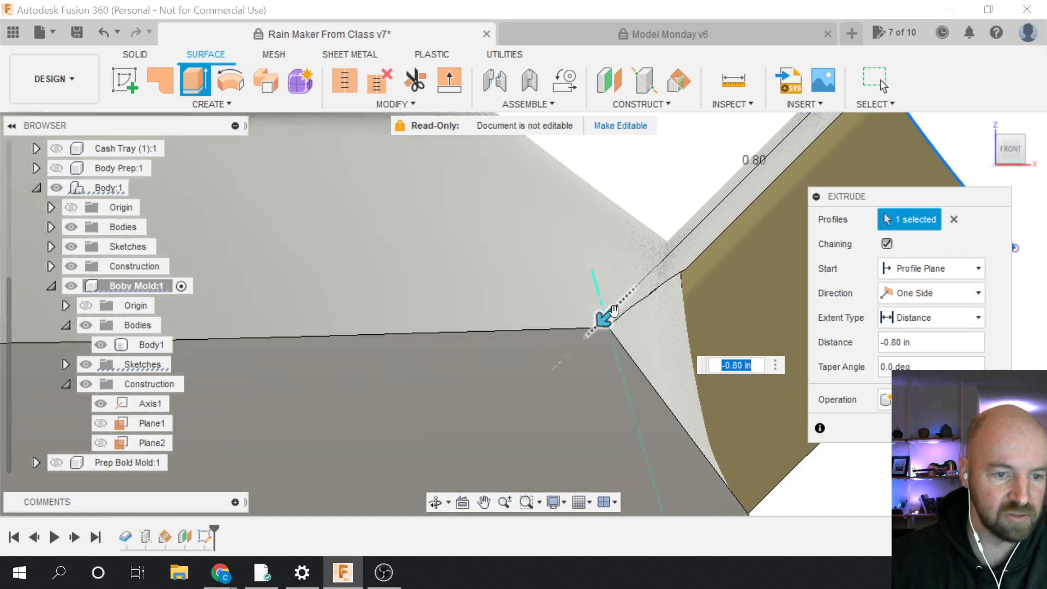
{"action": "left_click_drag", "start_coordinate": [613, 310], "coordinate": [531, 393]}
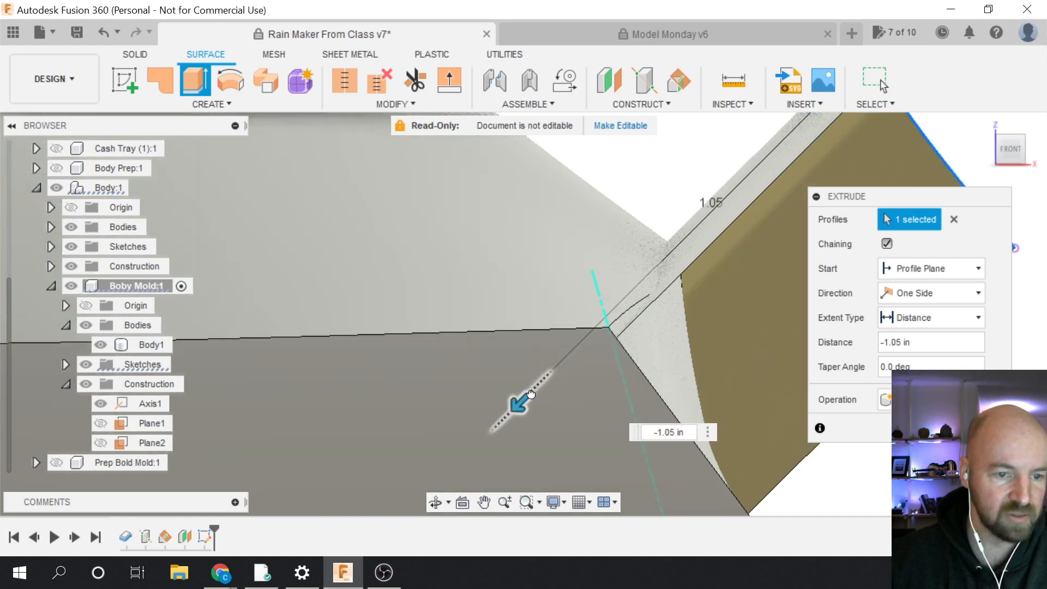
{"action": "scroll", "coordinate": [532, 381], "scroll_direction": "down", "scroll_amount": 5}
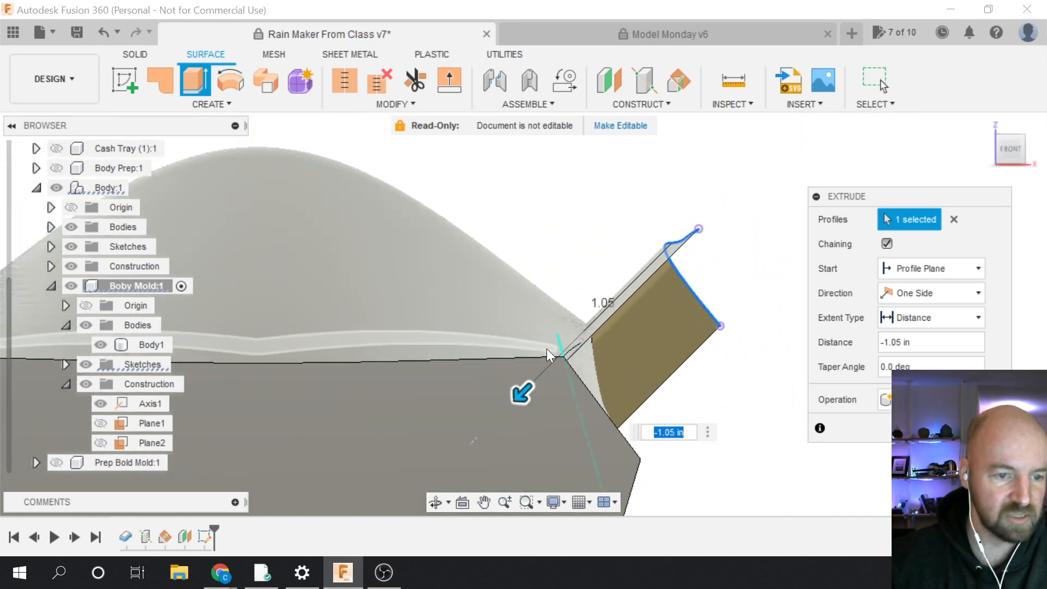
{"action": "scroll", "coordinate": [546, 353], "scroll_direction": "down", "scroll_amount": 2}
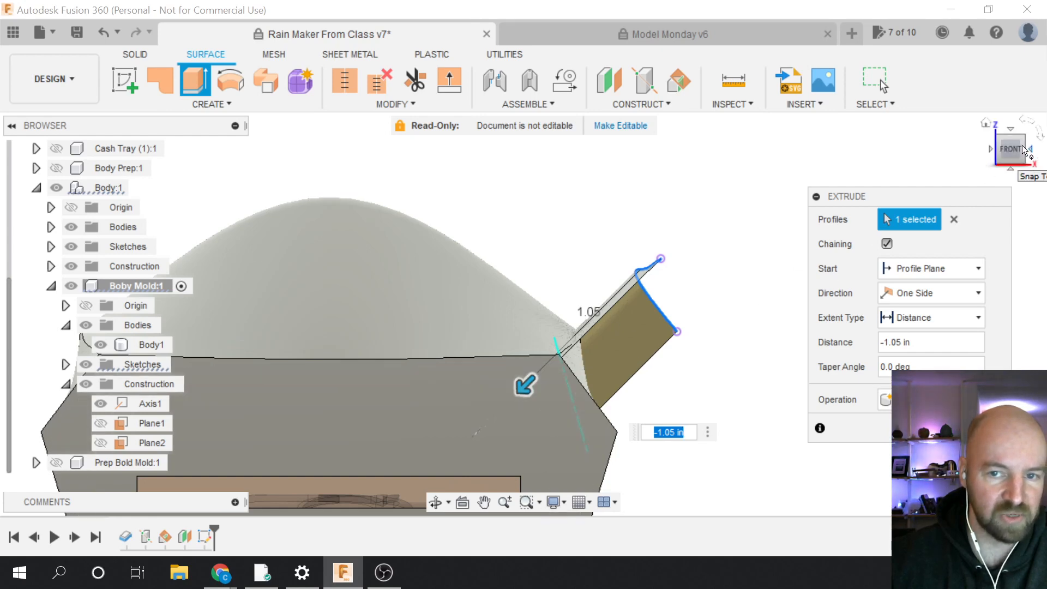
{"action": "left_click_drag", "start_coordinate": [1024, 150], "coordinate": [605, 240]}
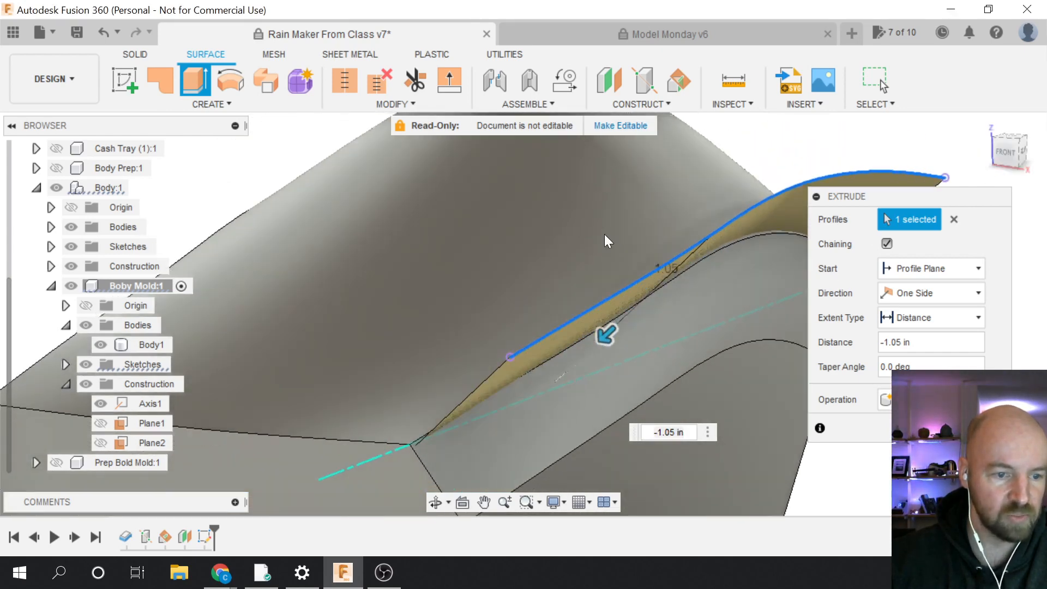
{"action": "scroll", "coordinate": [440, 300], "scroll_direction": "down", "scroll_amount": 3}
{"action": "scroll", "coordinate": [663, 400], "scroll_direction": "down", "scroll_amount": 1}
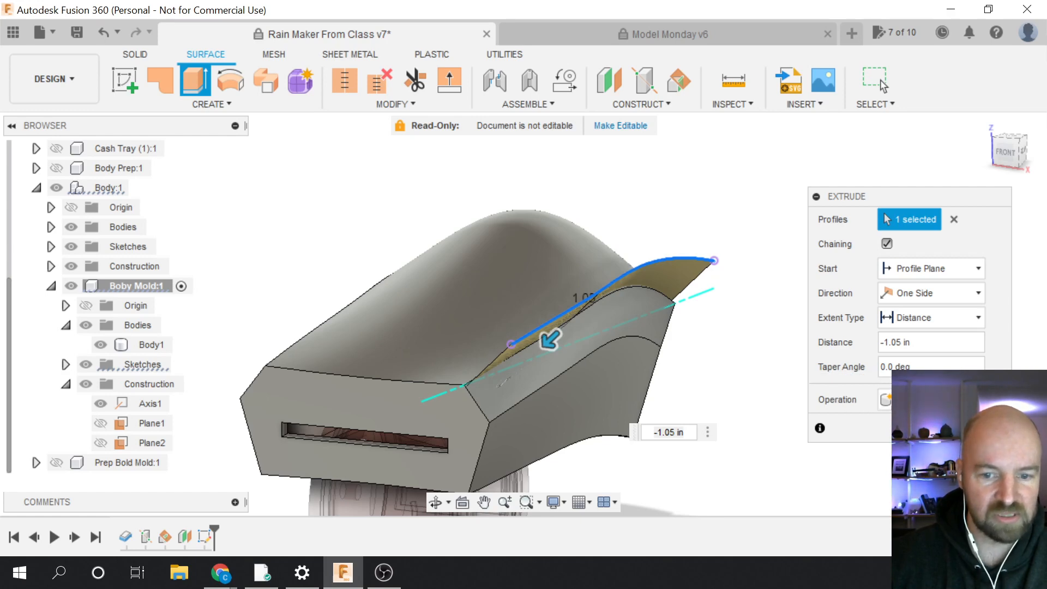
{"action": "key", "text": "Return"}
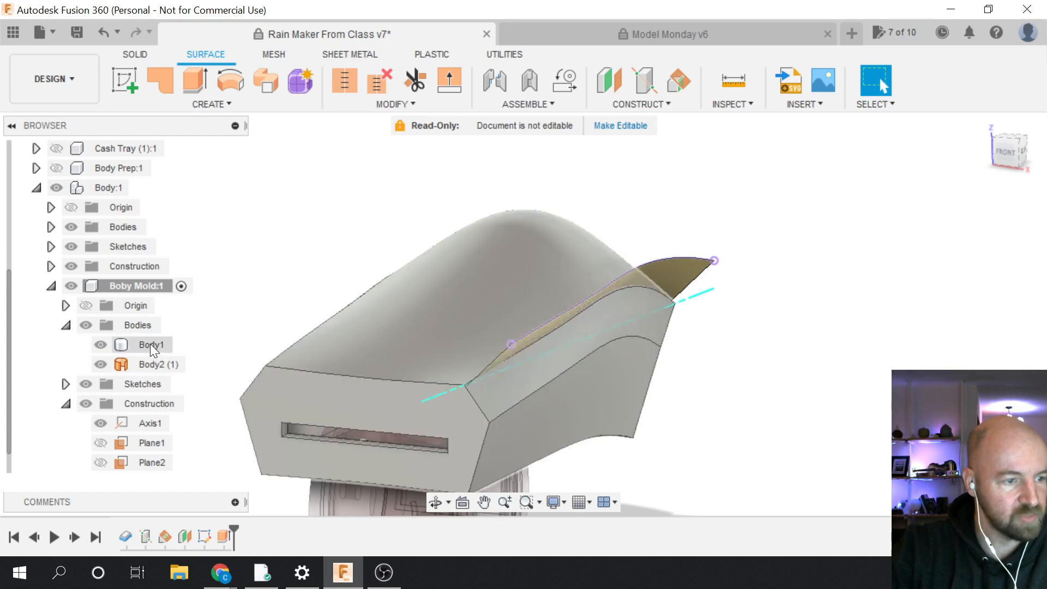
Rename the solid body Body1 in the Boby Mold component as Mold
{"action": "left_click", "coordinate": [149, 343]}
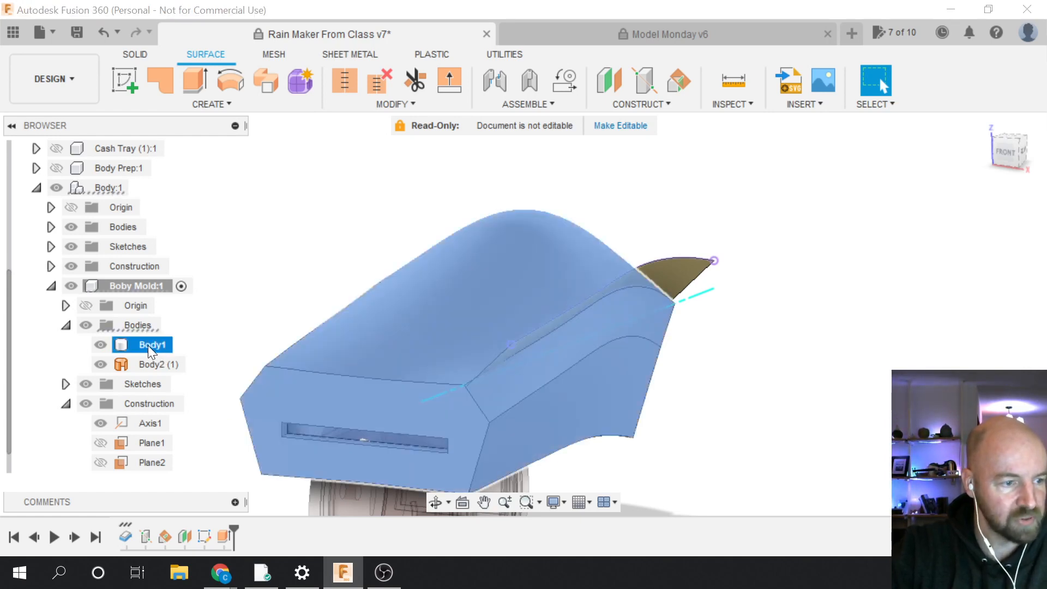
{"action": "double_click", "coordinate": [148, 345]}
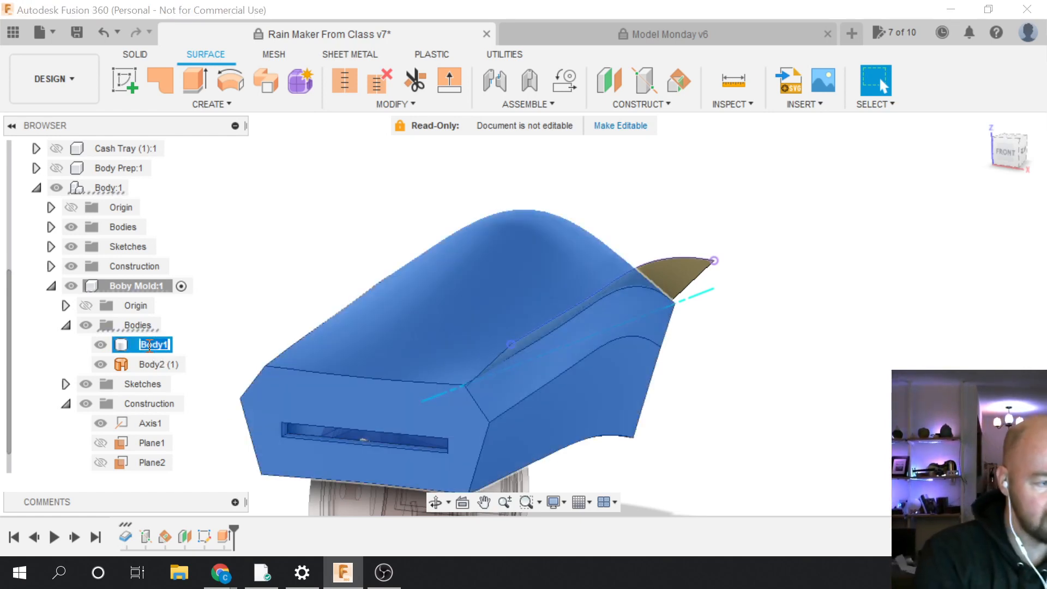
{"action": "type", "text": "Mold"}
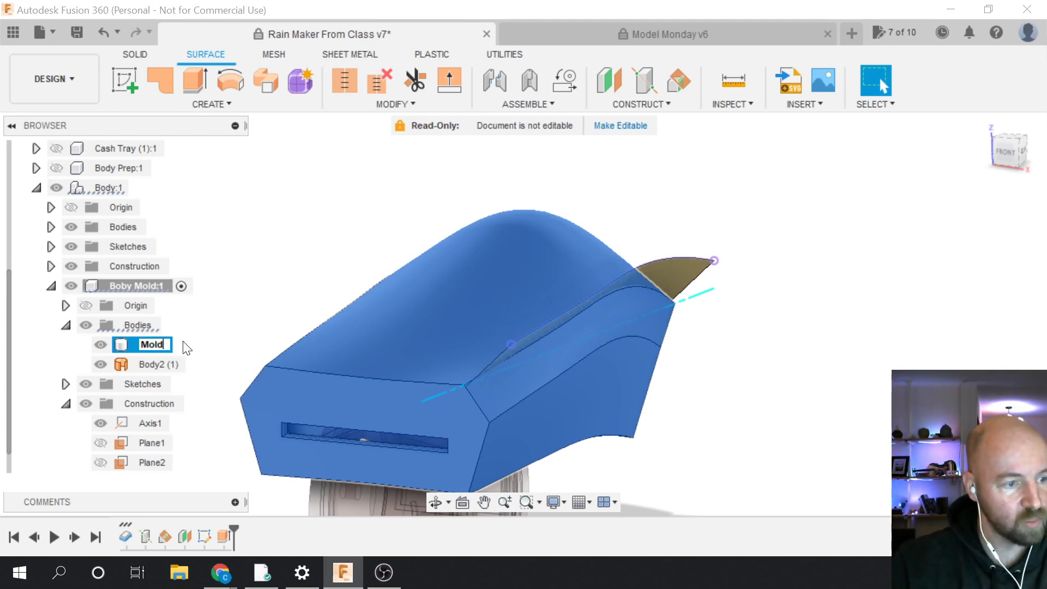
{"action": "key", "text": "Return"}
{"action": "left_click", "coordinate": [148, 346]}
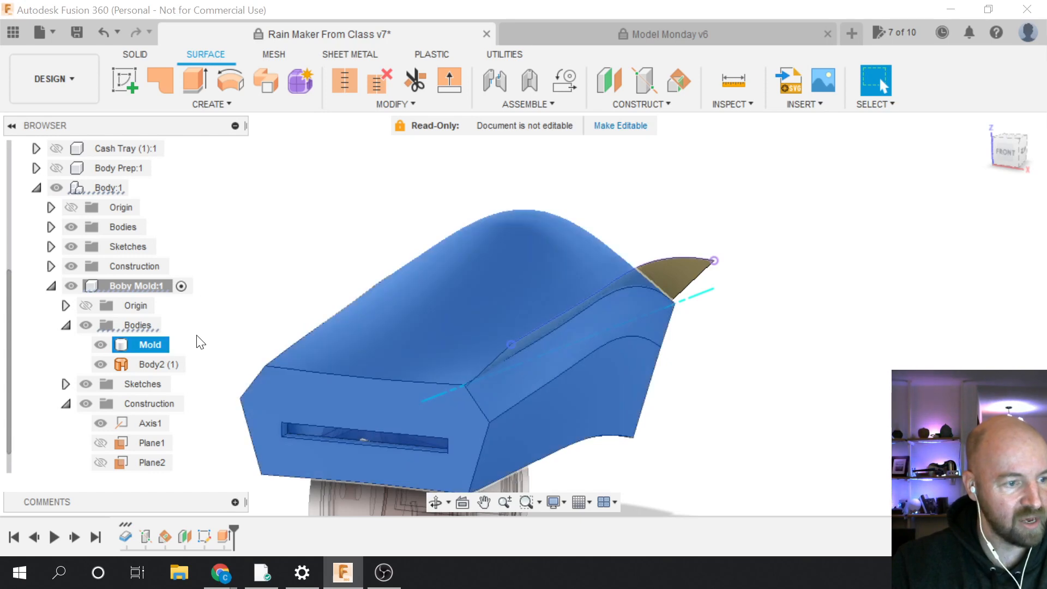
{"action": "left_click", "coordinate": [196, 335]}
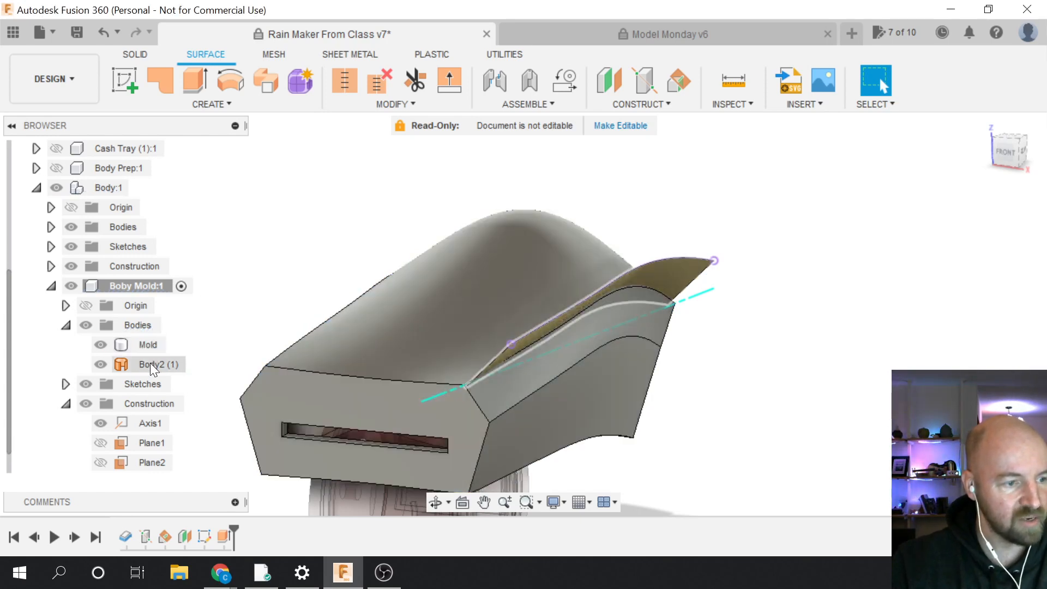
Rename the extruded surface body Body2 in the Boby Mold component as Quad 1
{"action": "left_click", "coordinate": [151, 365]}
{"action": "double_click", "coordinate": [150, 364]}
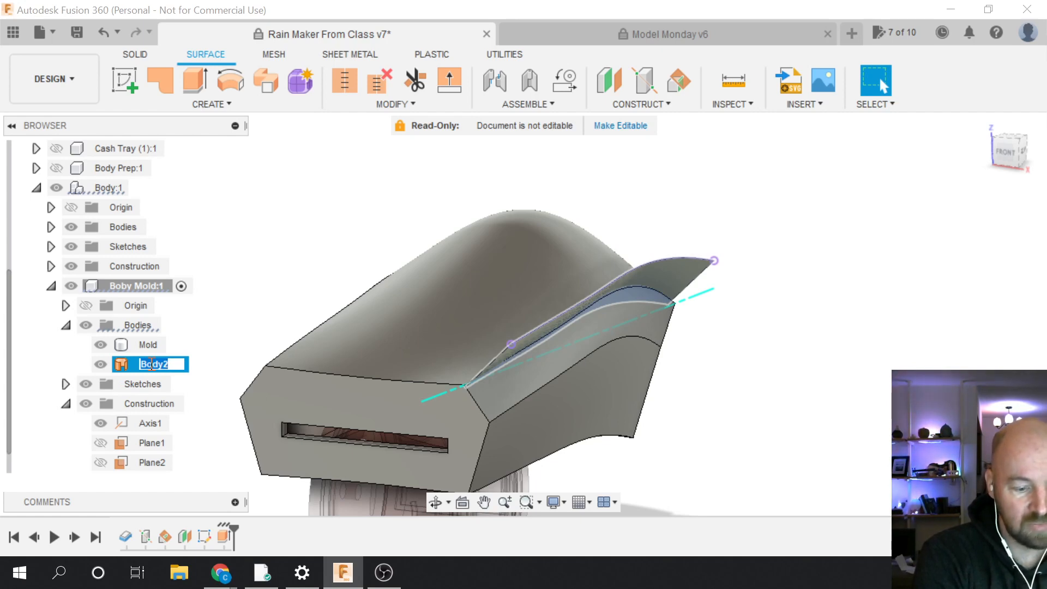
{"action": "type", "text": "Quad"}
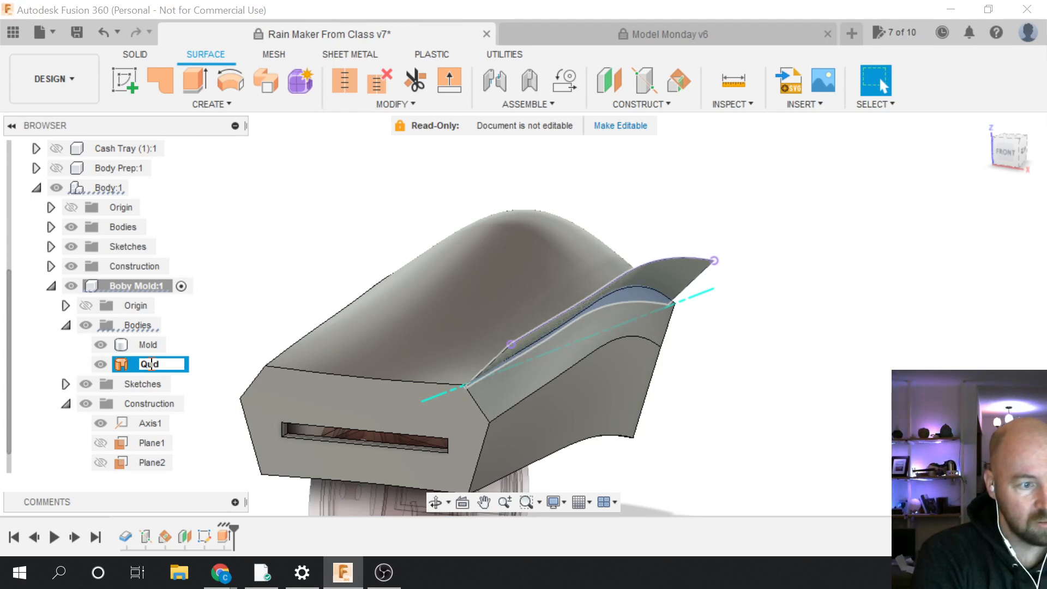
{"action": "key", "text": "BackSpace"}
{"action": "type", "text": "ad 1"}
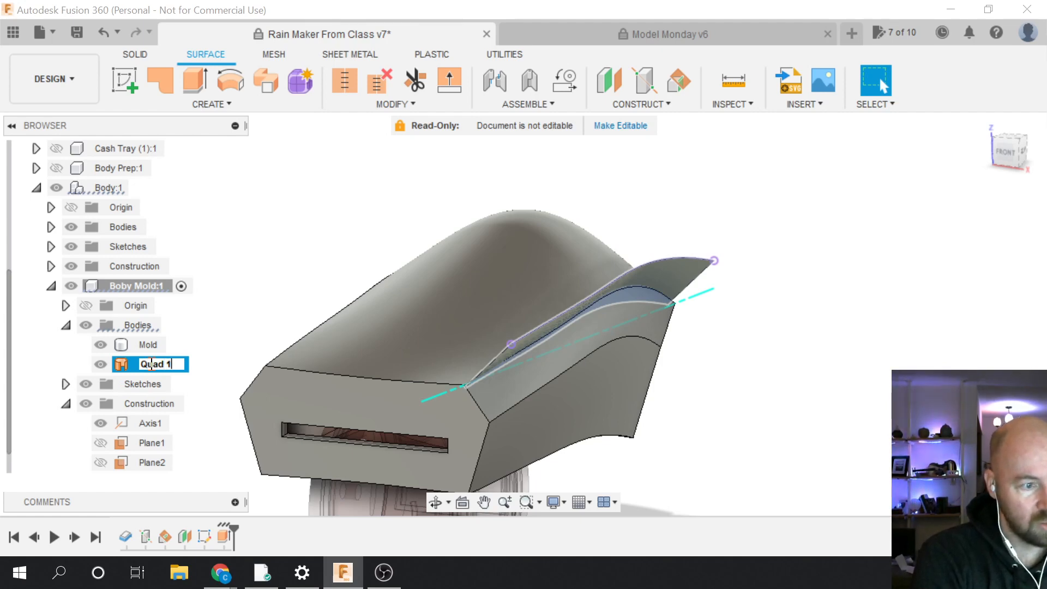
{"action": "key", "text": "Return"}
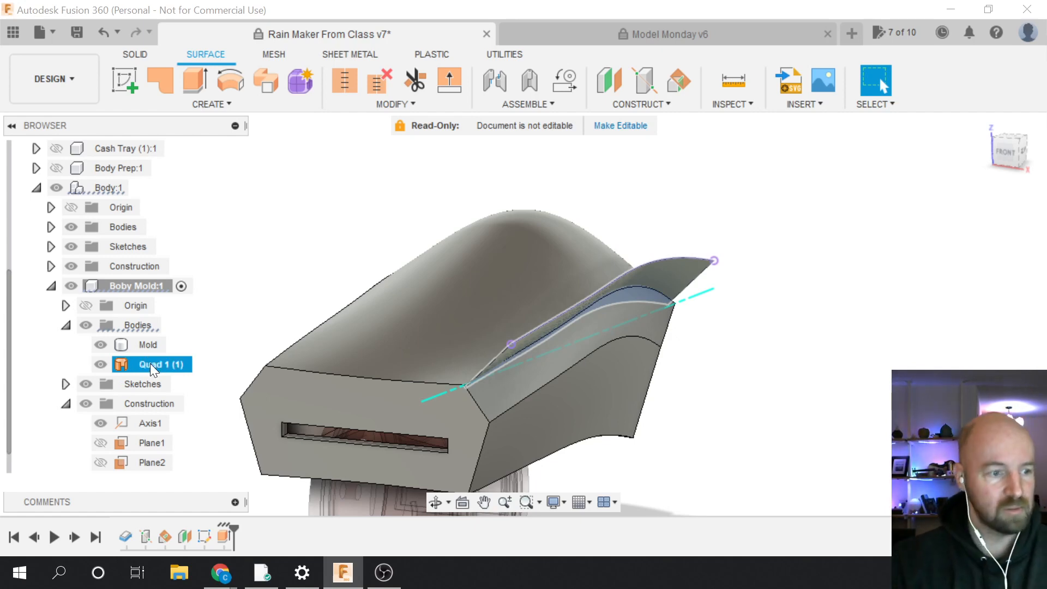
{"action": "left_click", "coordinate": [229, 327]}
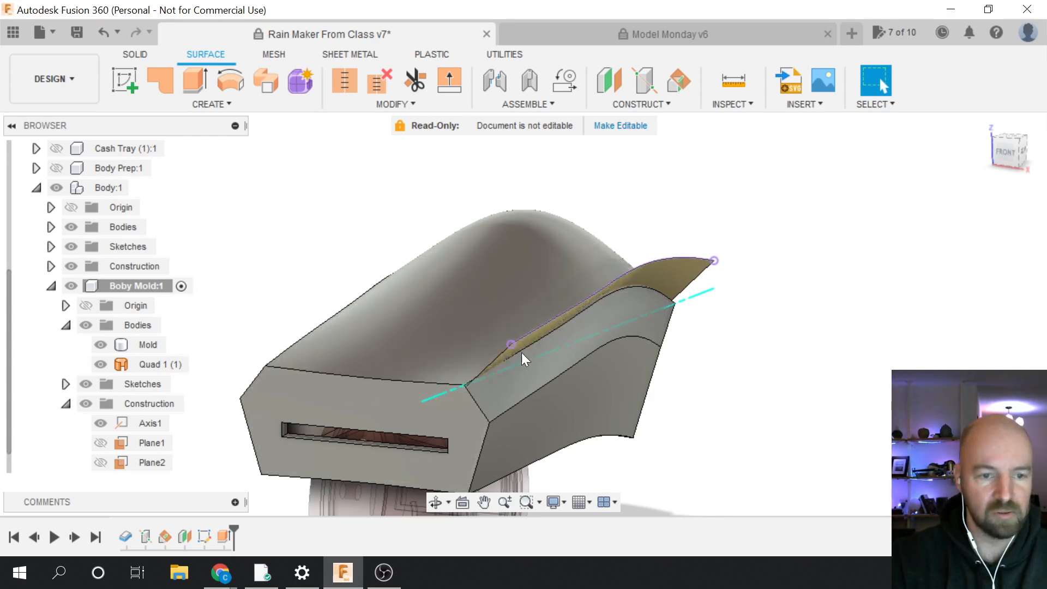
Start a Thicken of the Quad 1 surface with symmetric direction and a thickness of 0.125 in
{"action": "left_click", "coordinate": [225, 100]}
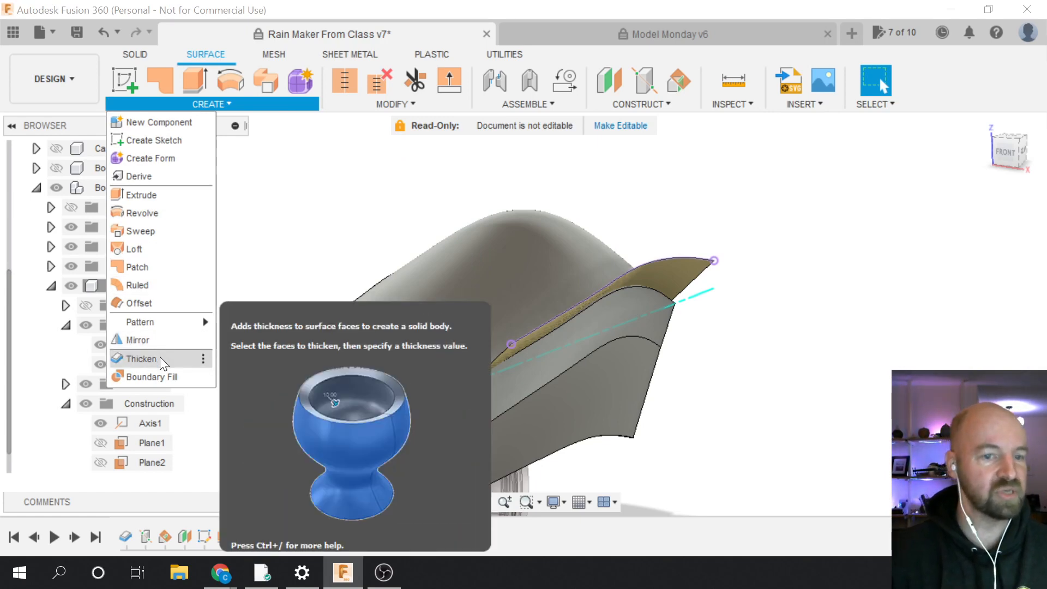
{"action": "left_click", "coordinate": [159, 356]}
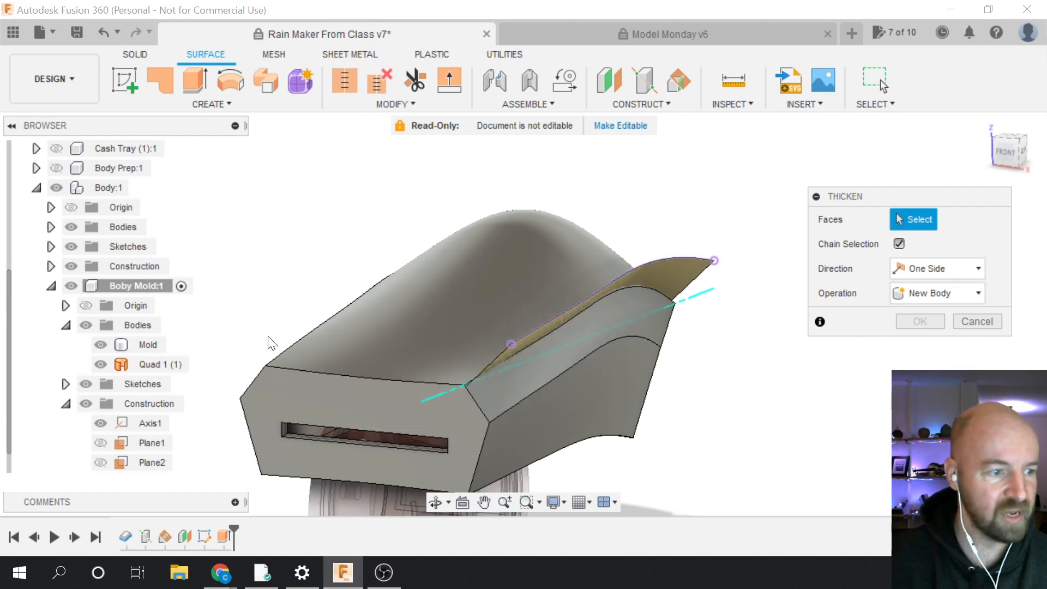
{"action": "left_click", "coordinate": [152, 364]}
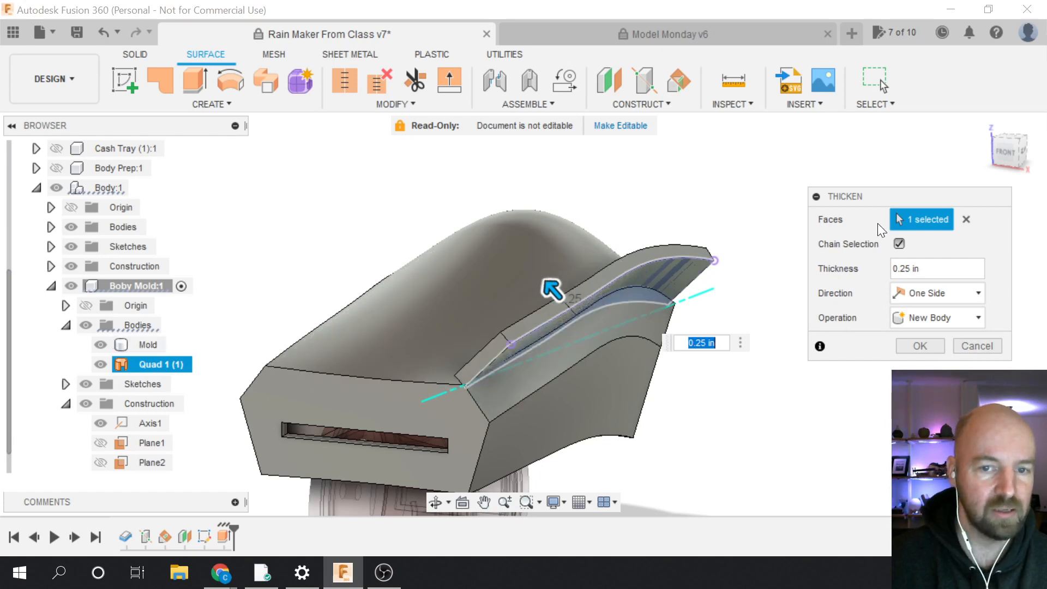
{"action": "left_click_drag", "start_coordinate": [888, 196], "coordinate": [860, 197]}
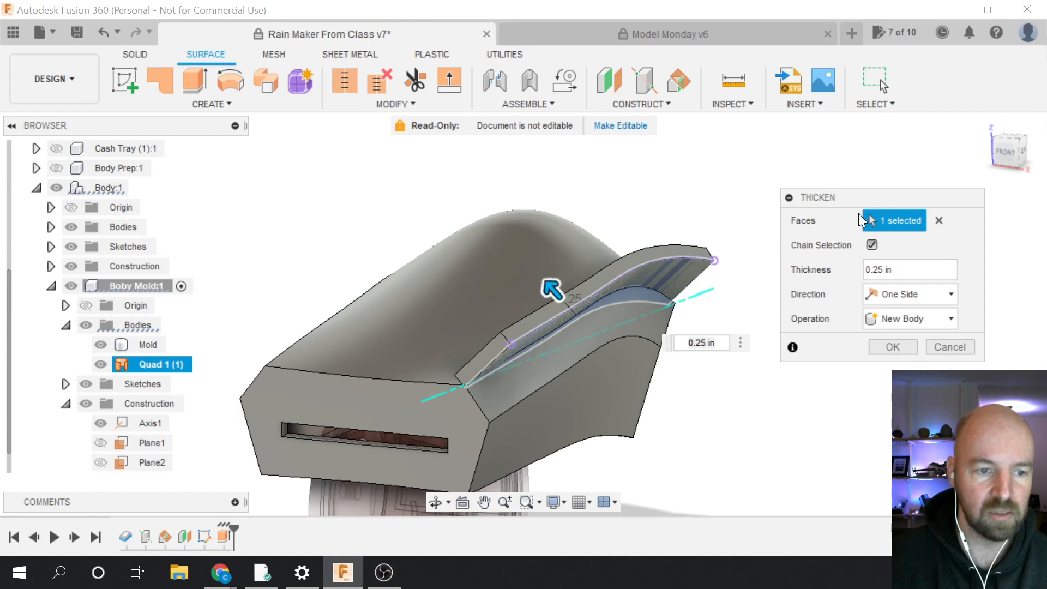
{"action": "left_click", "coordinate": [1016, 155]}
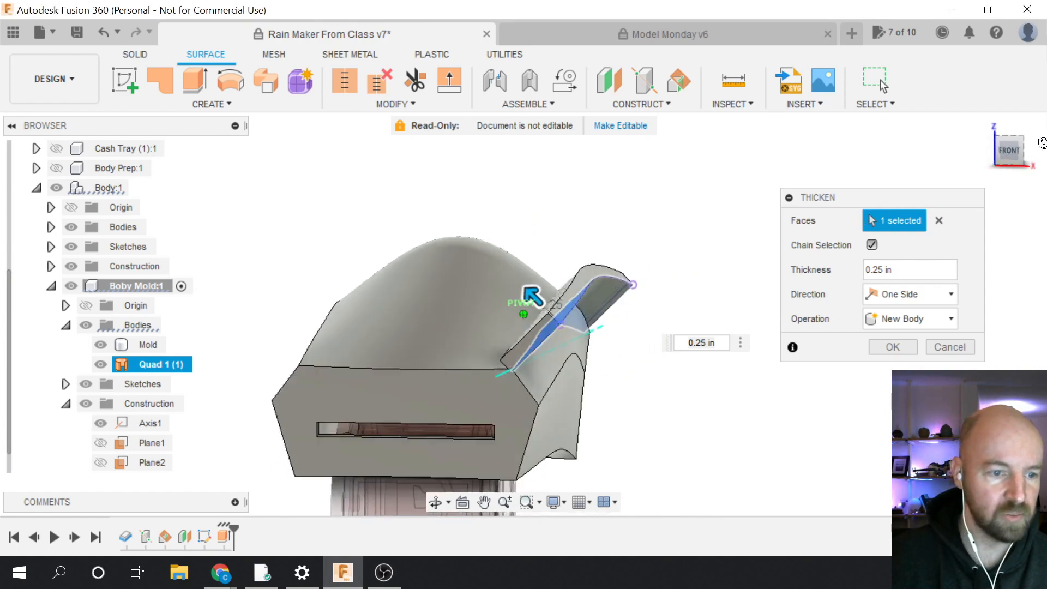
{"action": "mouse_move", "coordinate": [1016, 155]}
{"action": "left_mouse_down"}
{"action": "mouse_move", "coordinate": [1025, 175]}
{"action": "mouse_move", "coordinate": [1032, 163]}
{"action": "mouse_move", "coordinate": [1022, 161]}
{"action": "left_mouse_up"}
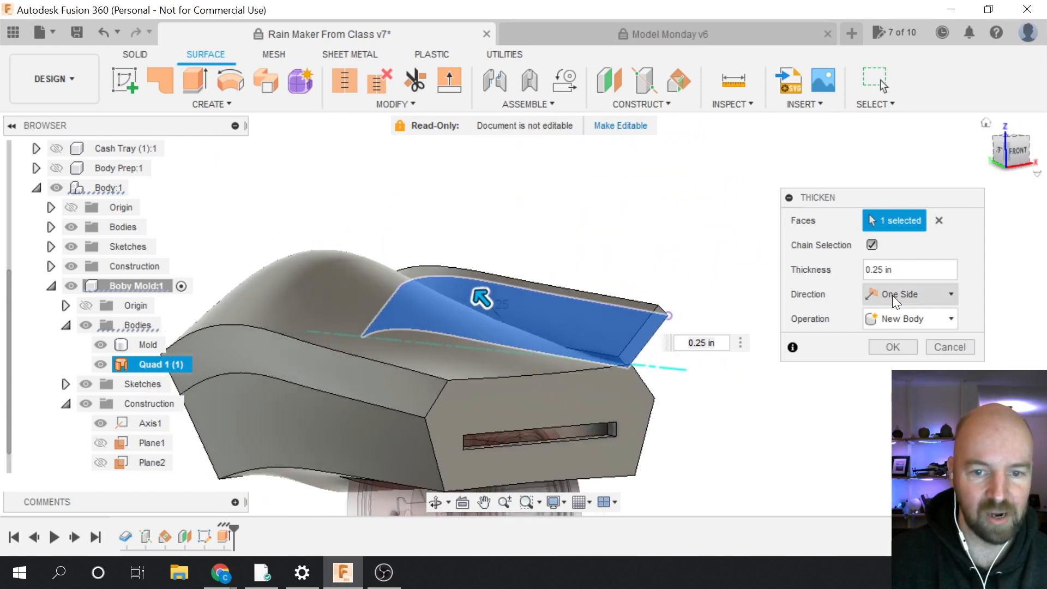
{"action": "left_click", "coordinate": [892, 295]}
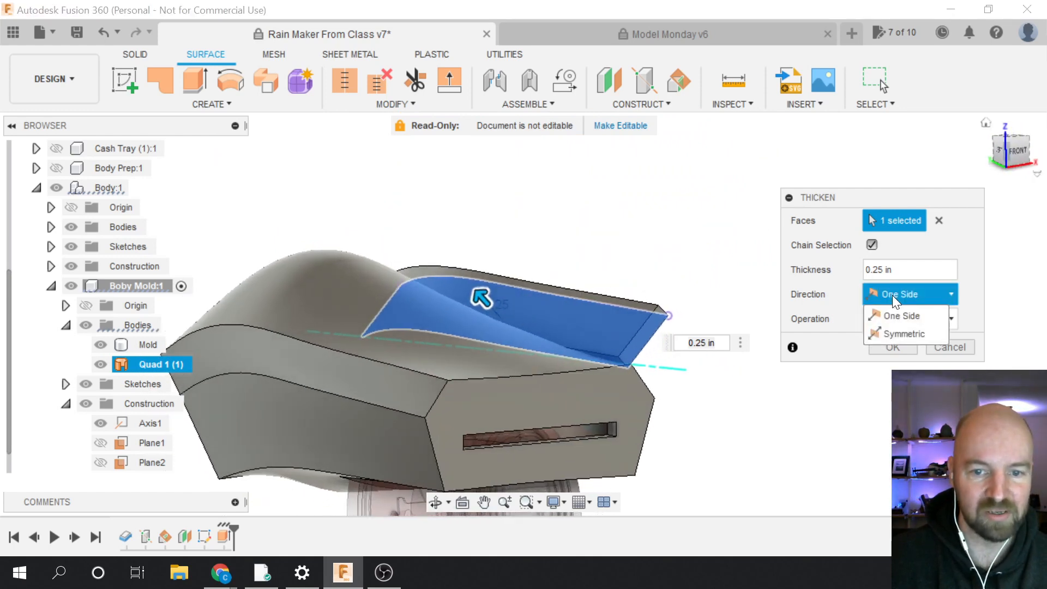
{"action": "left_click", "coordinate": [891, 334]}
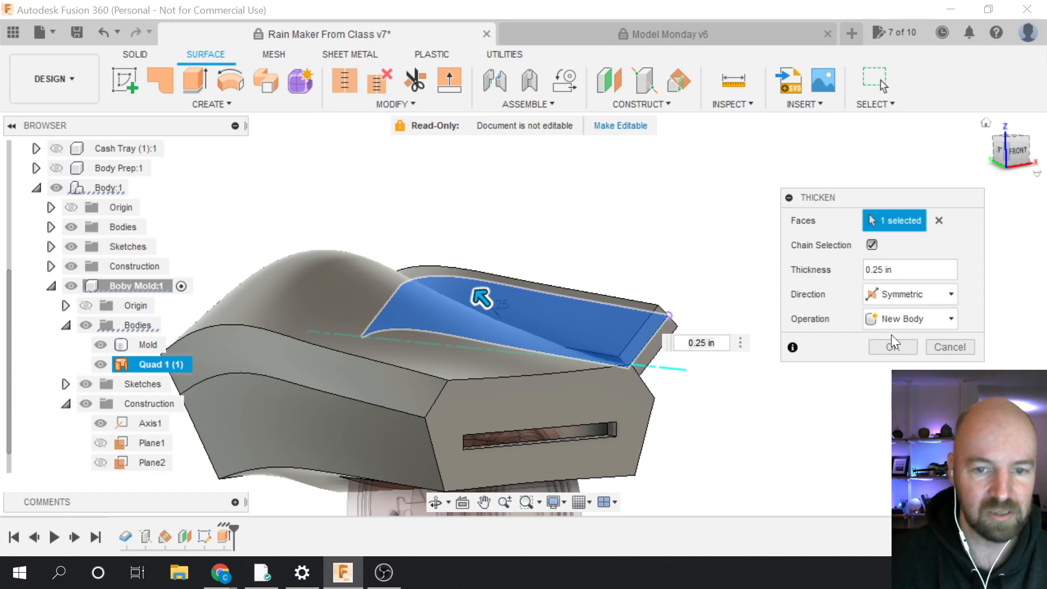
{"action": "left_click", "coordinate": [877, 272]}
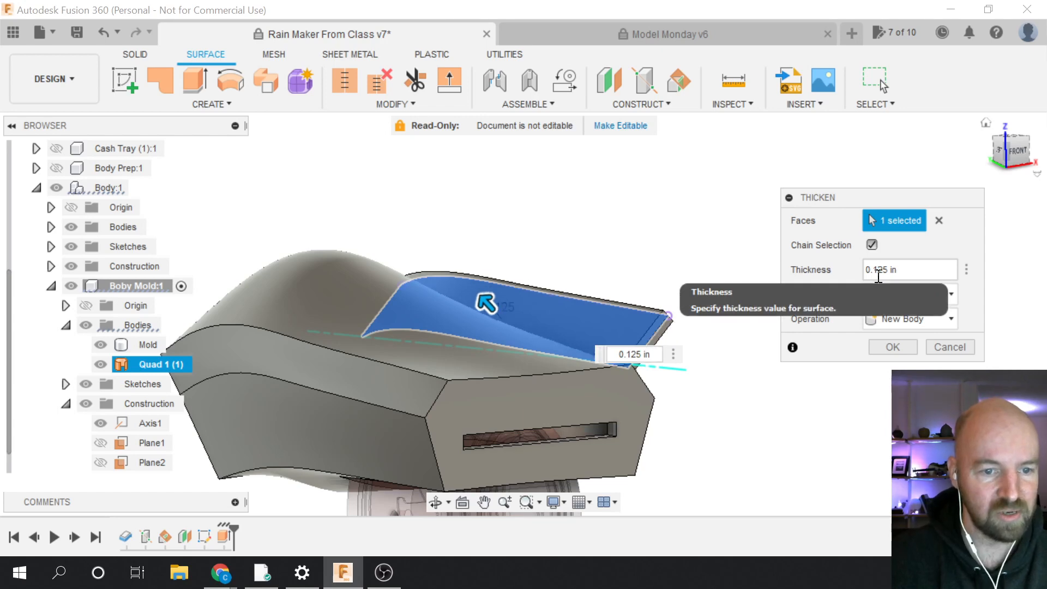
Set the Thicken operation to Join so the flange merges with the mold, and complete it
{"action": "left_click_drag", "start_coordinate": [1021, 152], "coordinate": [1001, 170]}
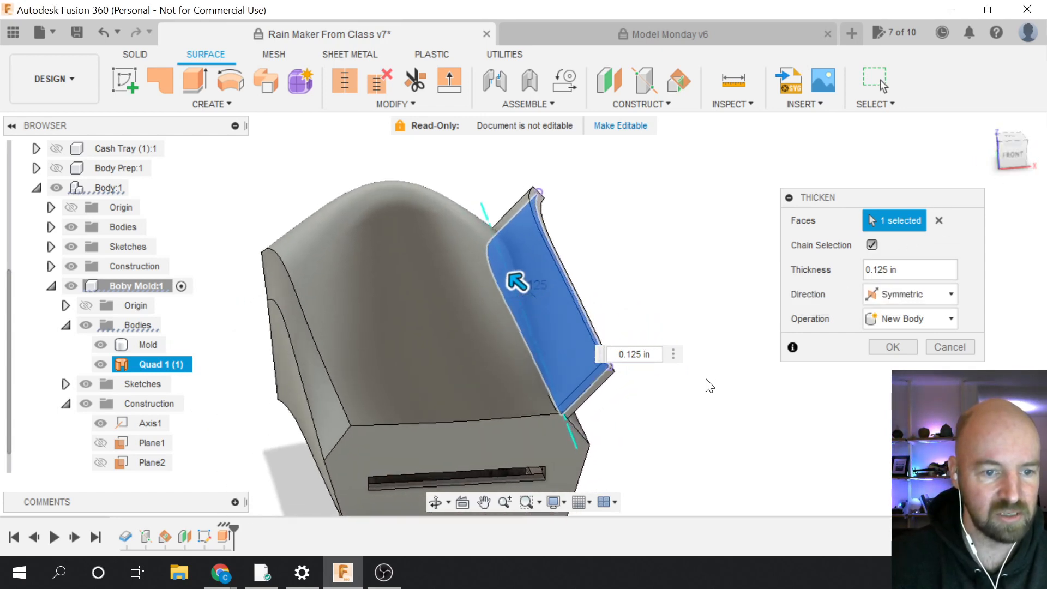
{"action": "scroll", "coordinate": [708, 386], "scroll_direction": "down", "scroll_amount": 2}
{"action": "scroll", "coordinate": [594, 398], "scroll_direction": "up", "scroll_amount": 5}
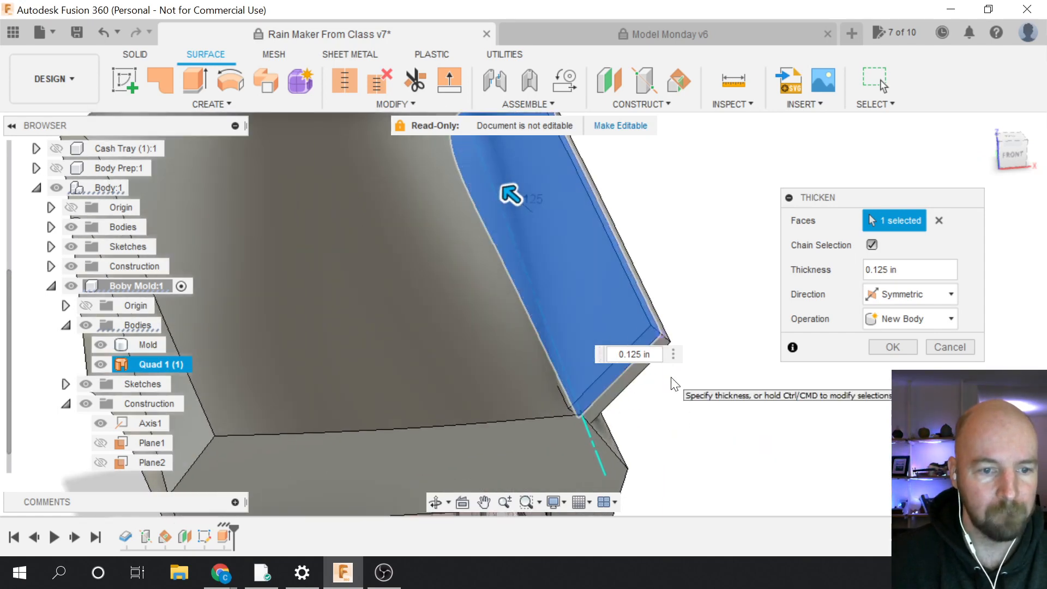
{"action": "left_click", "coordinate": [910, 317]}
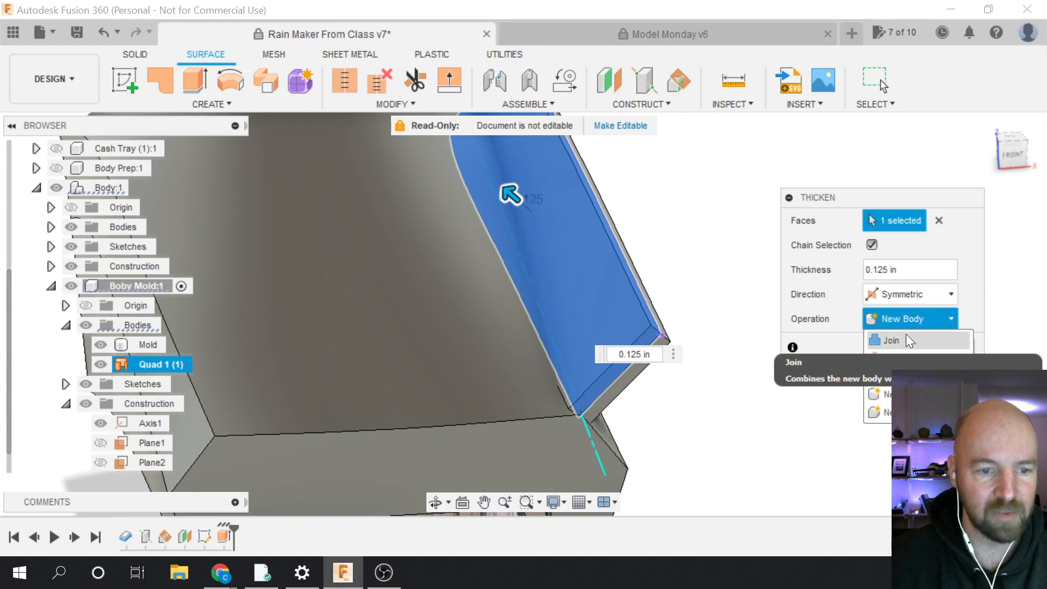
{"action": "left_click", "coordinate": [906, 340]}
{"action": "scroll", "coordinate": [828, 400], "scroll_direction": "down", "scroll_amount": 3}
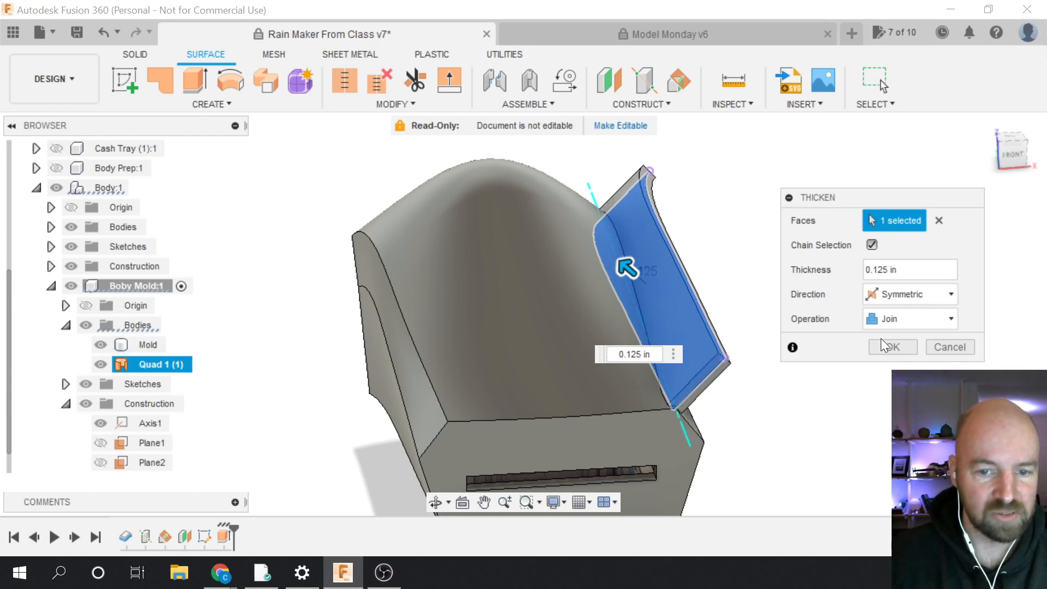
{"action": "left_click", "coordinate": [894, 347]}
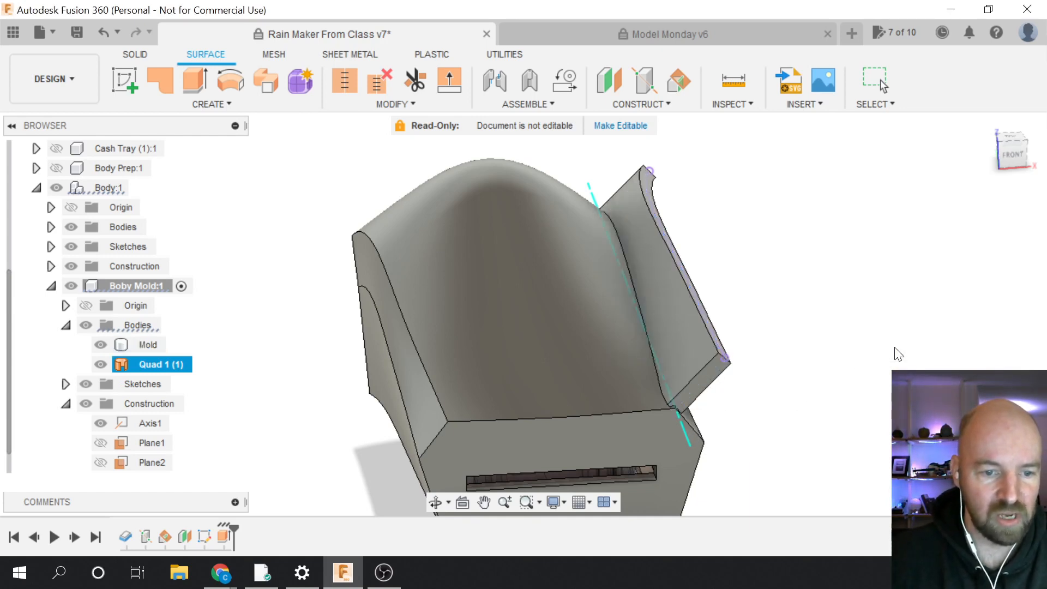
Examine how the thickened flange meets the mold's side edge at the front corner
{"action": "scroll", "coordinate": [687, 427], "scroll_direction": "up", "scroll_amount": 1}
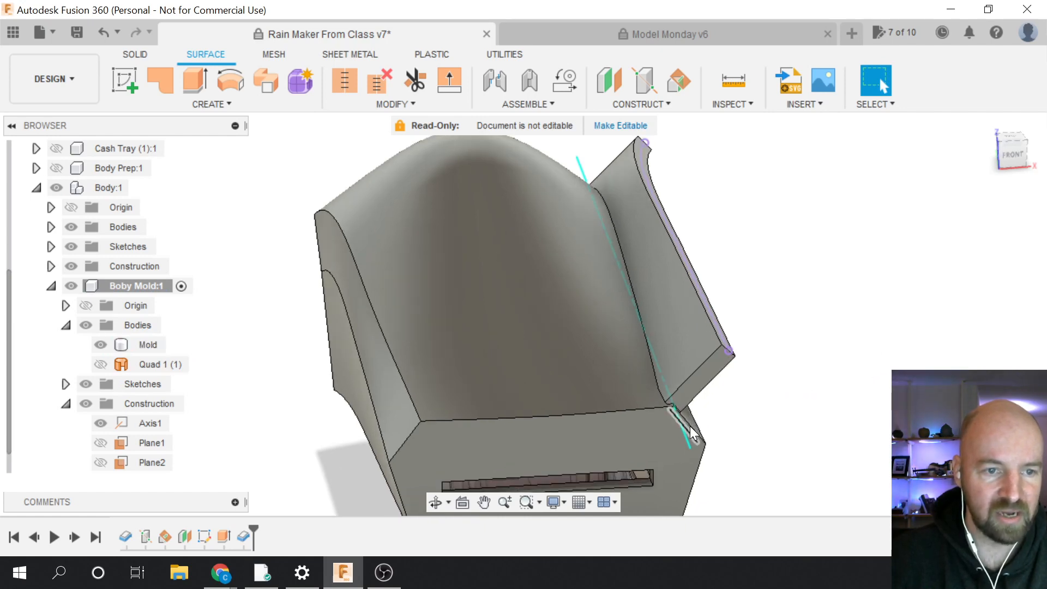
{"action": "left_click", "coordinate": [1007, 155]}
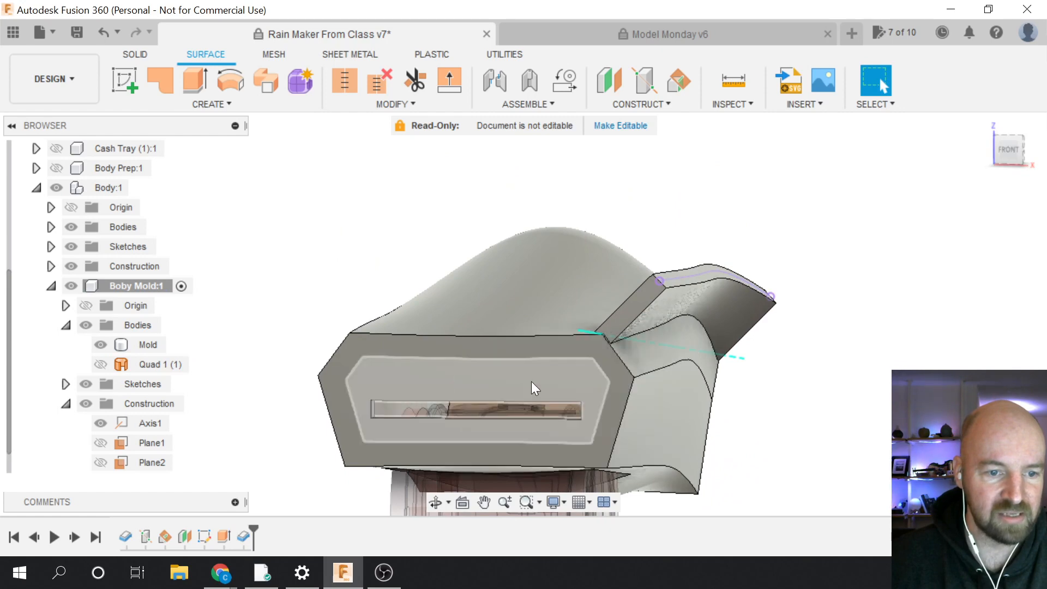
{"action": "scroll", "coordinate": [594, 335], "scroll_direction": "up", "scroll_amount": 2}
{"action": "scroll", "coordinate": [600, 330], "scroll_direction": "up", "scroll_amount": 4}
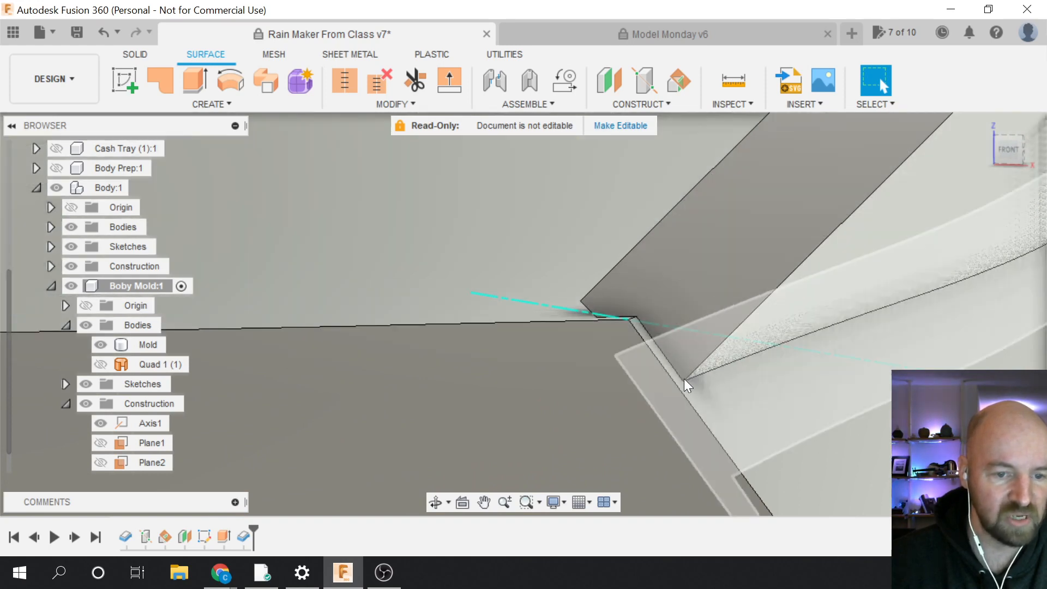
{"action": "scroll", "coordinate": [631, 420], "scroll_direction": "down", "scroll_amount": 2}
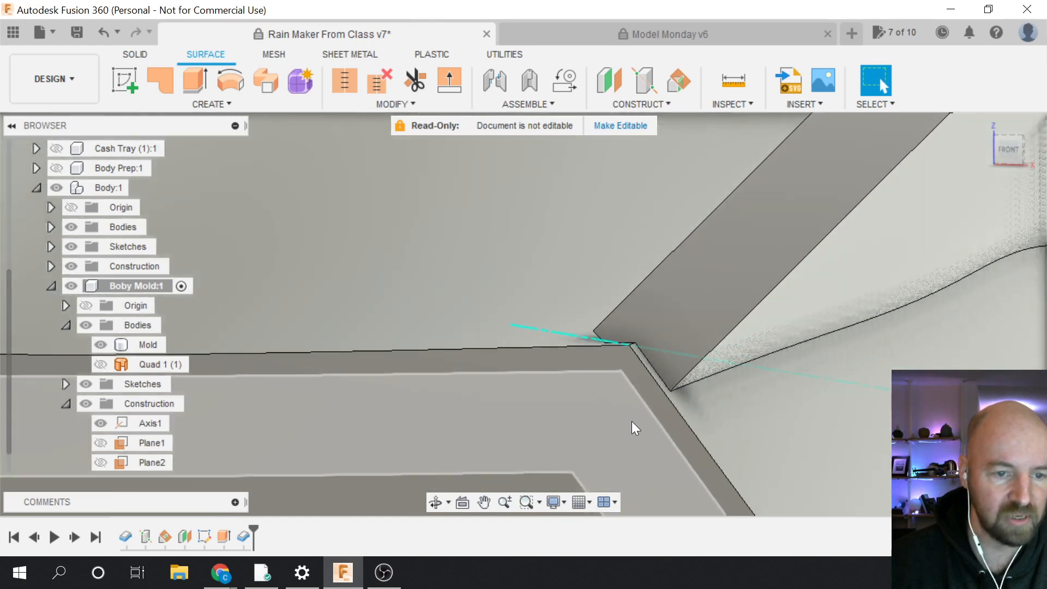
{"action": "scroll", "coordinate": [600, 338], "scroll_direction": "up", "scroll_amount": 3}
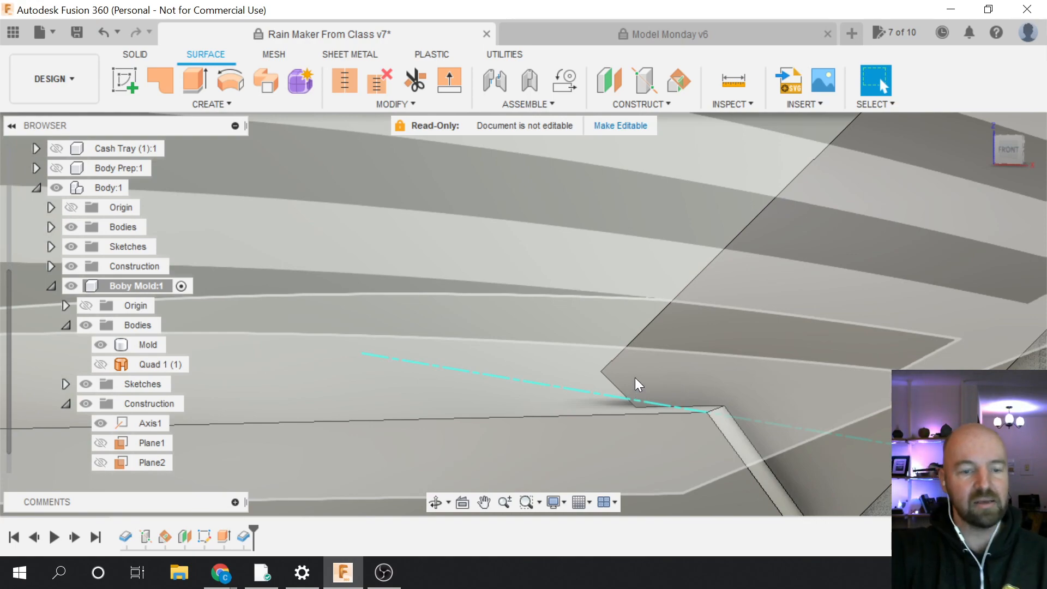
{"action": "scroll", "coordinate": [635, 377], "scroll_direction": "down", "scroll_amount": 1}
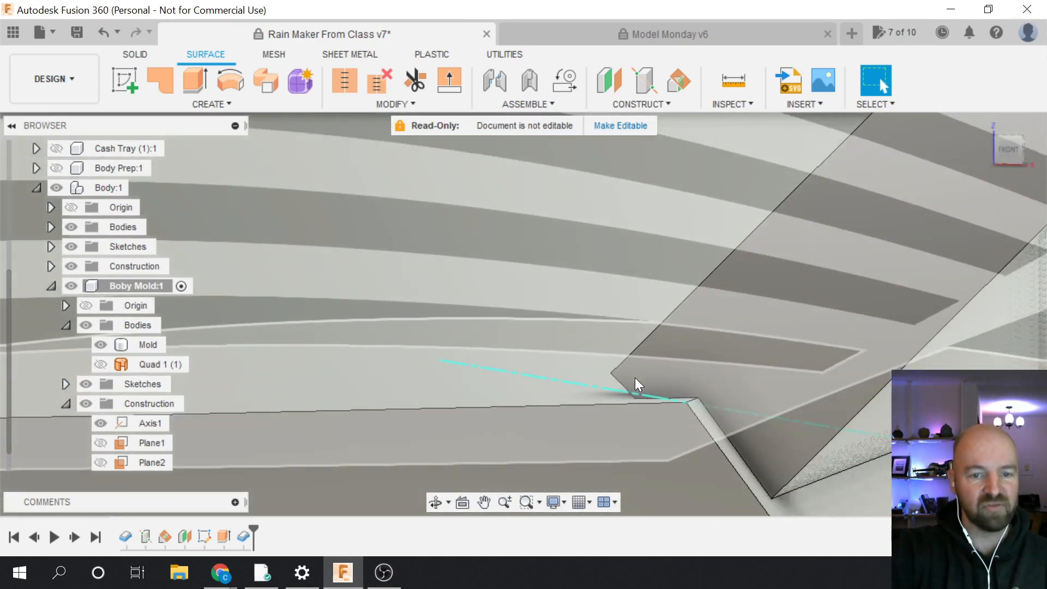
{"action": "scroll", "coordinate": [635, 378], "scroll_direction": "down", "scroll_amount": 4}
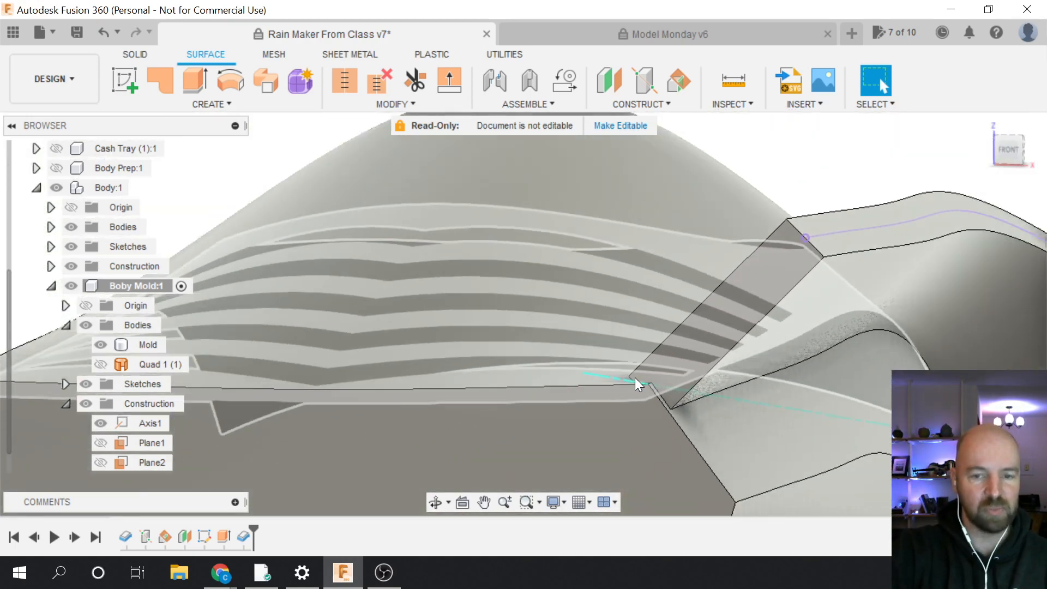
{"action": "scroll", "coordinate": [634, 377], "scroll_direction": "down", "scroll_amount": 2}
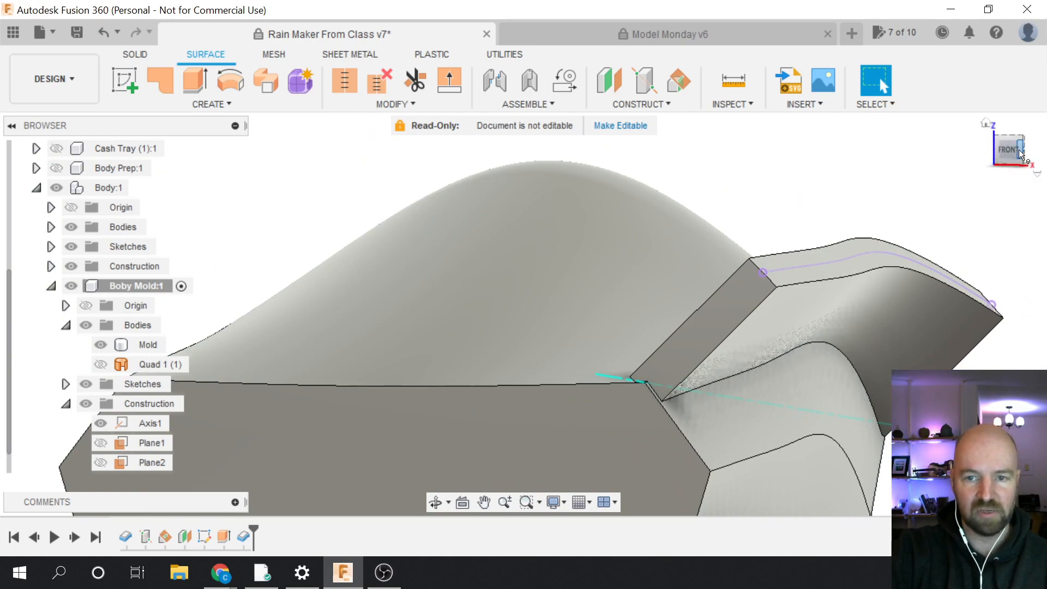
{"action": "mouse_move", "coordinate": [1020, 154]}
{"action": "left_mouse_down"}
{"action": "mouse_move", "coordinate": [960, 157]}
{"action": "mouse_move", "coordinate": [1017, 156]}
{"action": "mouse_move", "coordinate": [1017, 180]}
{"action": "mouse_move", "coordinate": [874, 165]}
{"action": "left_mouse_up"}
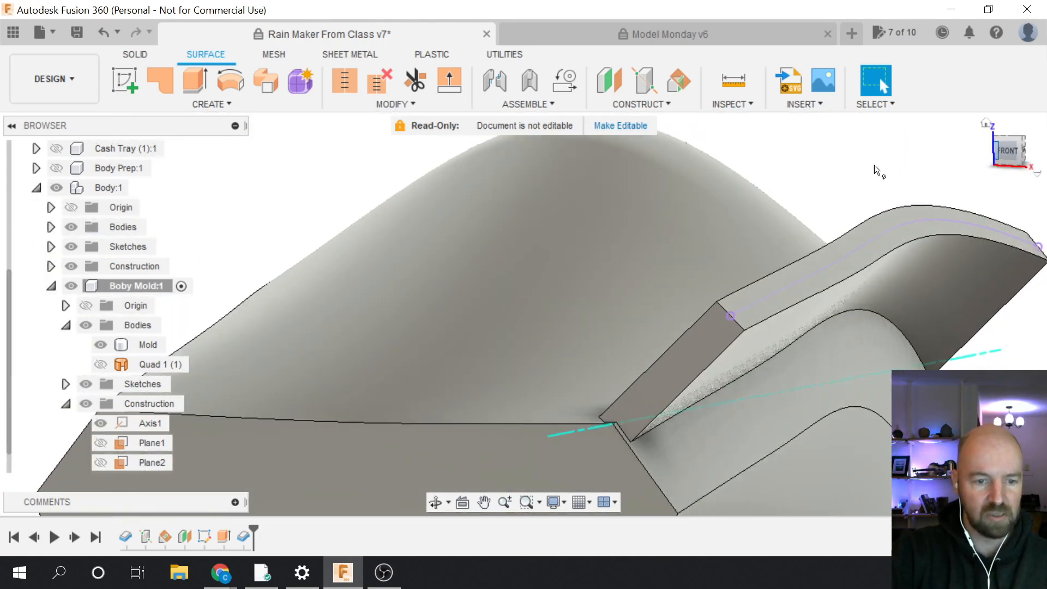
{"action": "scroll", "coordinate": [691, 218], "scroll_direction": "down", "scroll_amount": 1}
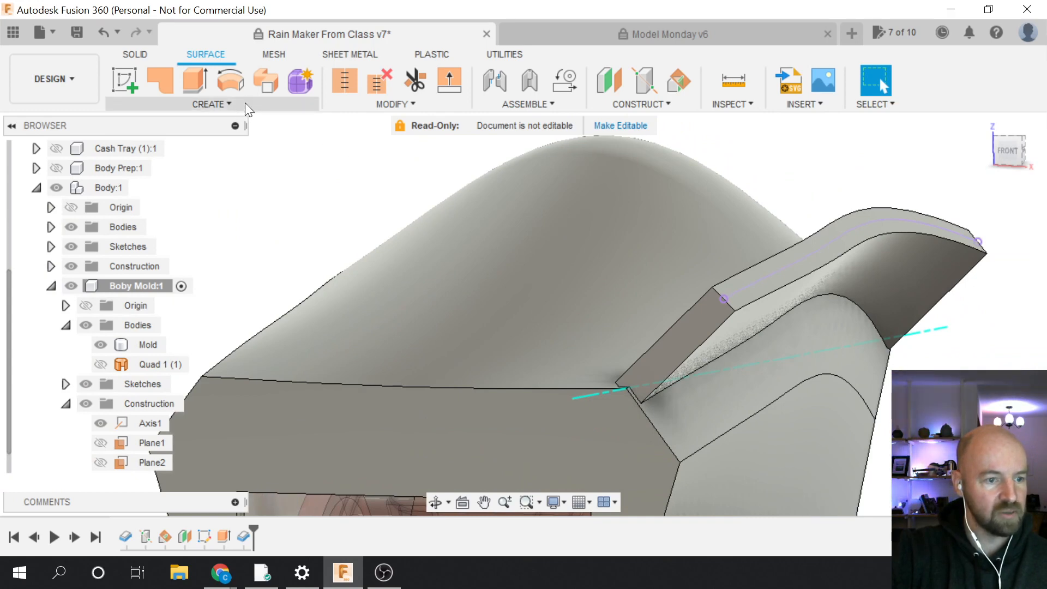
Edit the surface extrusion behind the flange, extending its distance slightly farther into the mold at the front corner
{"action": "left_click", "coordinate": [224, 538]}
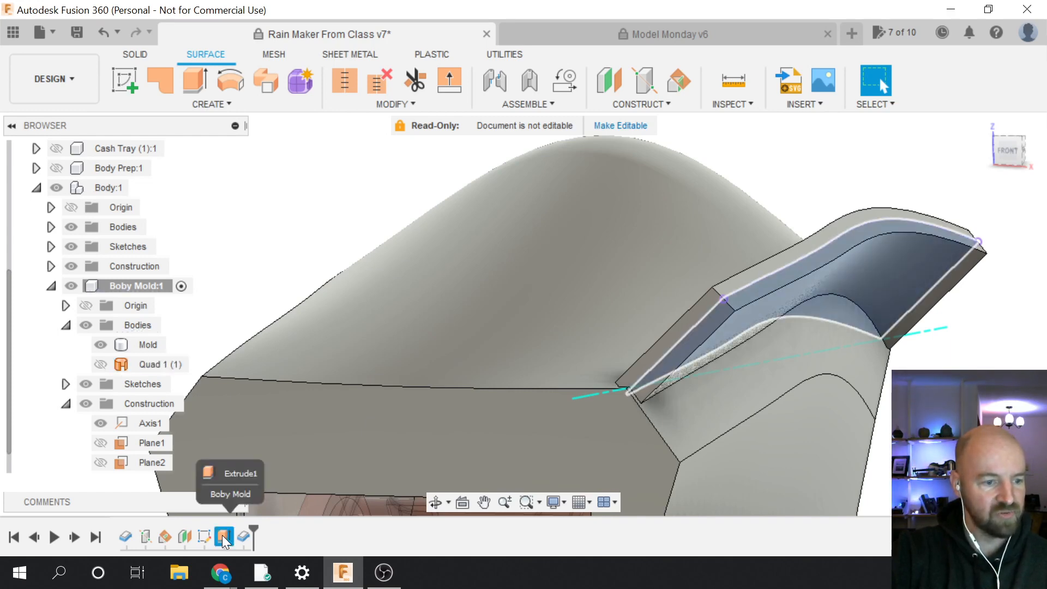
{"action": "right_click", "coordinate": [223, 537]}
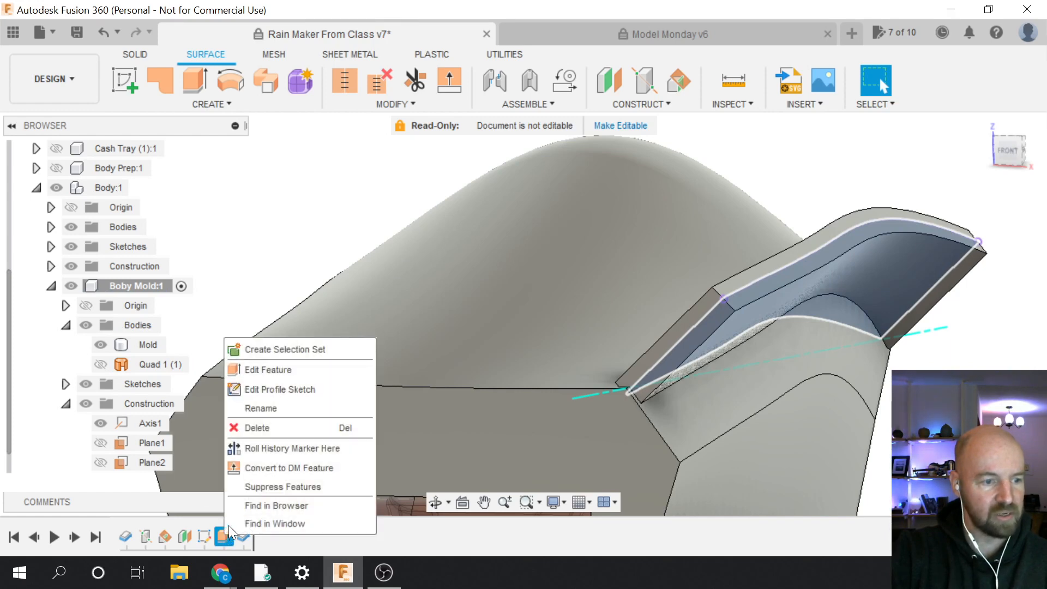
{"action": "left_click", "coordinate": [275, 368]}
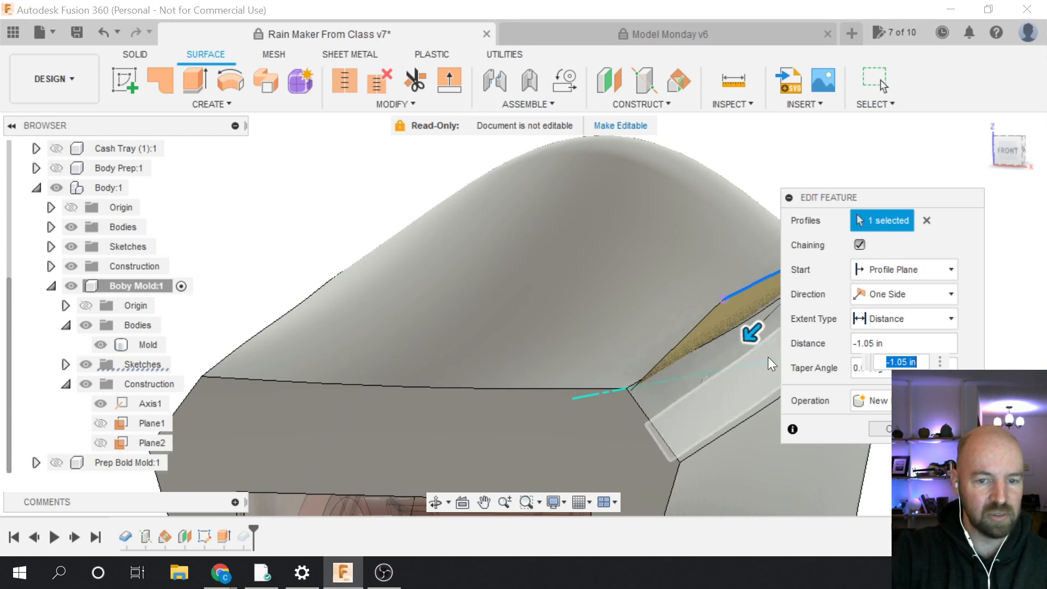
{"action": "left_click", "coordinate": [1008, 150]}
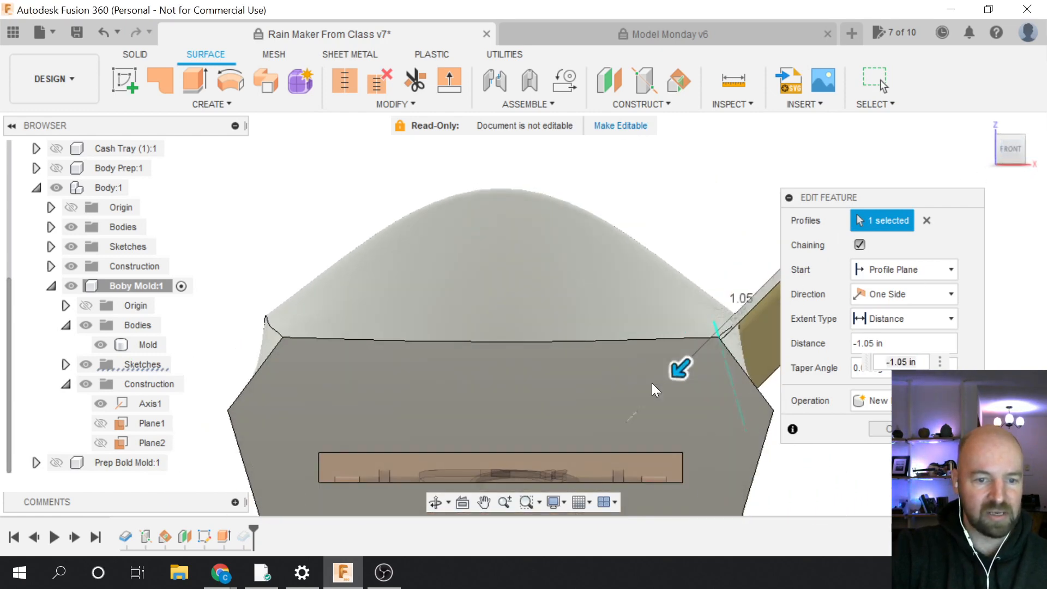
{"action": "left_click_drag", "start_coordinate": [680, 371], "coordinate": [666, 381]}
{"action": "key", "text": "Return"}
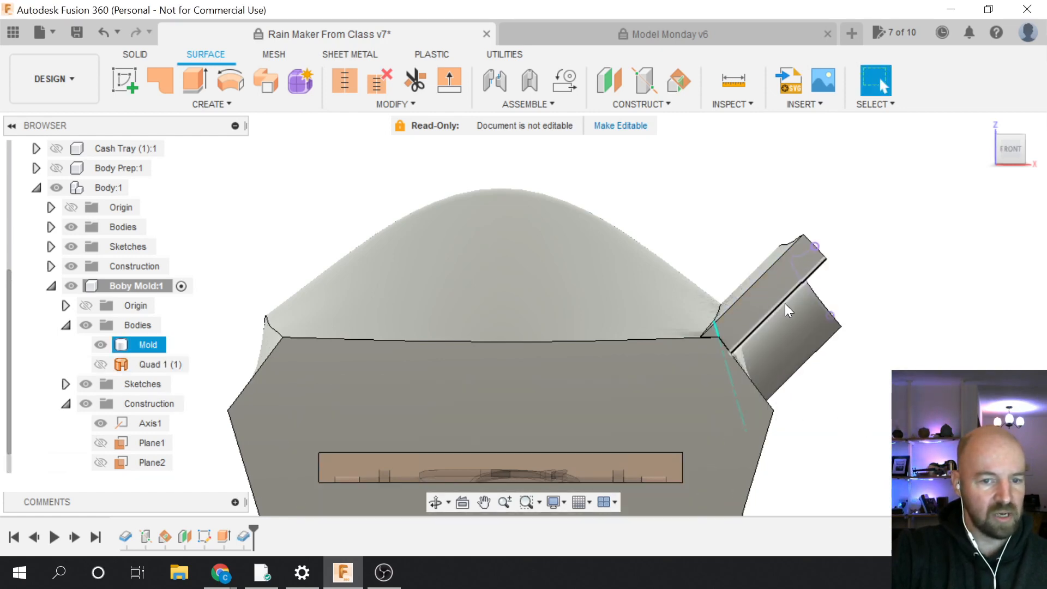
{"action": "scroll", "coordinate": [714, 336], "scroll_direction": "up", "scroll_amount": 6}
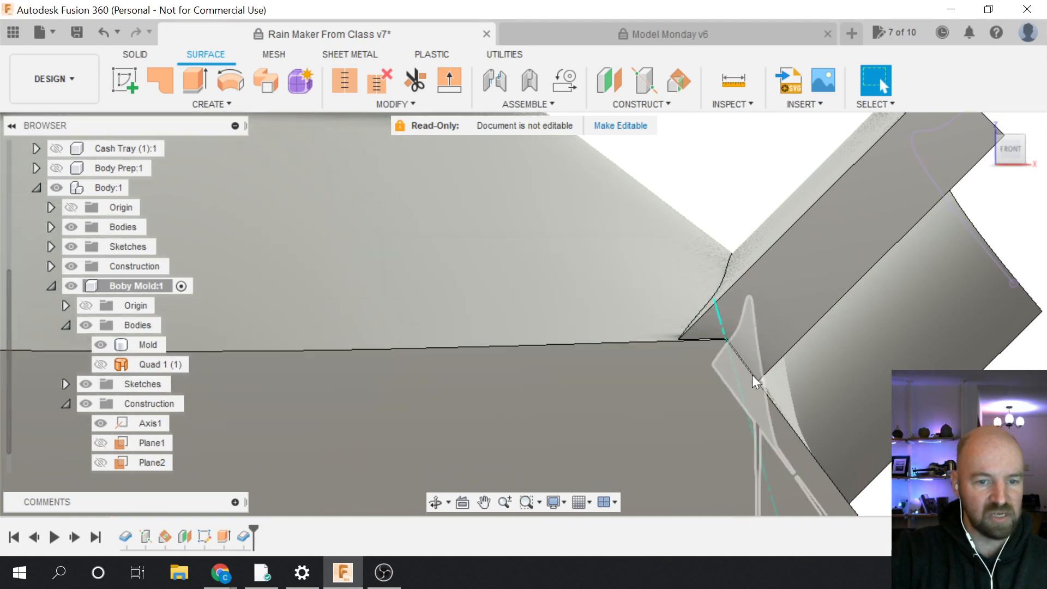
Examine how the thickened flange meets the mold's front corner, then check the whole mold from the front and its lower side corner
{"action": "middle_click_drag", "start_coordinate": [684, 338], "coordinate": [682, 435], "text": "shift"}
{"action": "scroll", "coordinate": [678, 429], "scroll_direction": "down", "scroll_amount": 3}
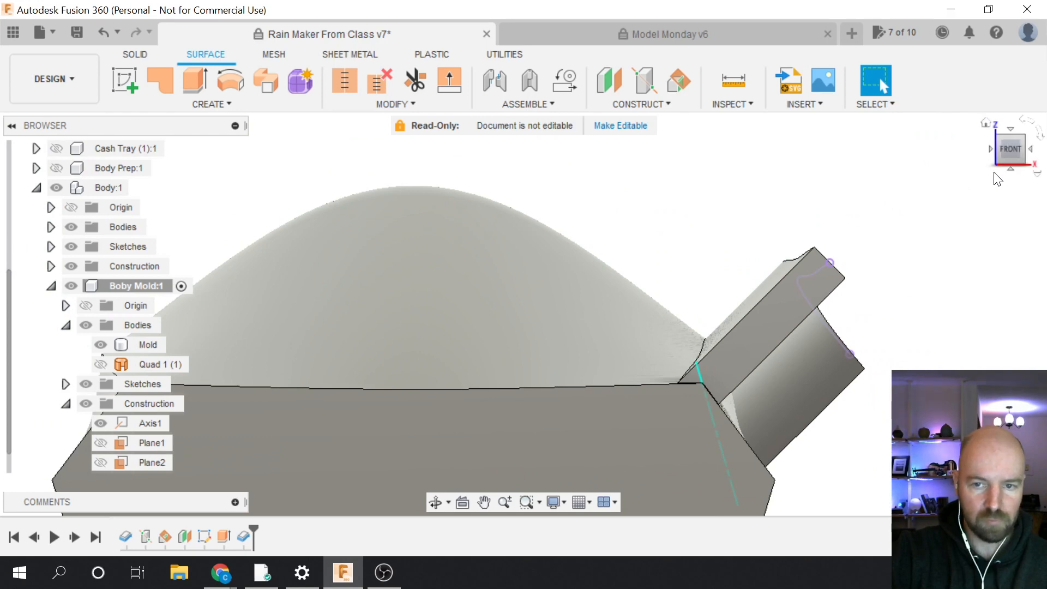
{"action": "left_click_drag", "start_coordinate": [1003, 148], "coordinate": [979, 166]}
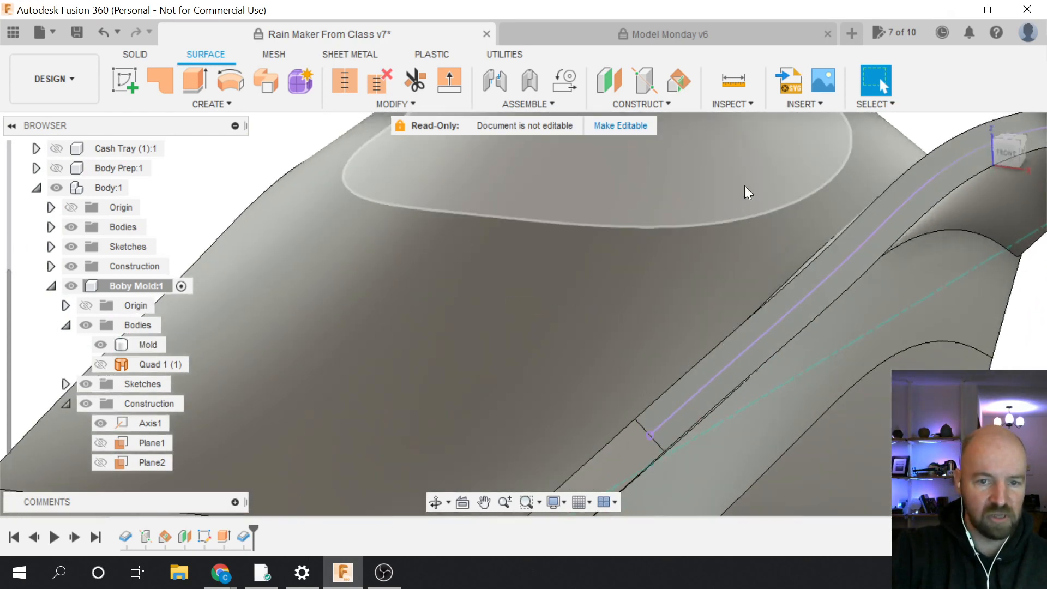
{"action": "scroll", "coordinate": [734, 202], "scroll_direction": "down", "scroll_amount": 2}
{"action": "scroll", "coordinate": [730, 202], "scroll_direction": "down", "scroll_amount": 5}
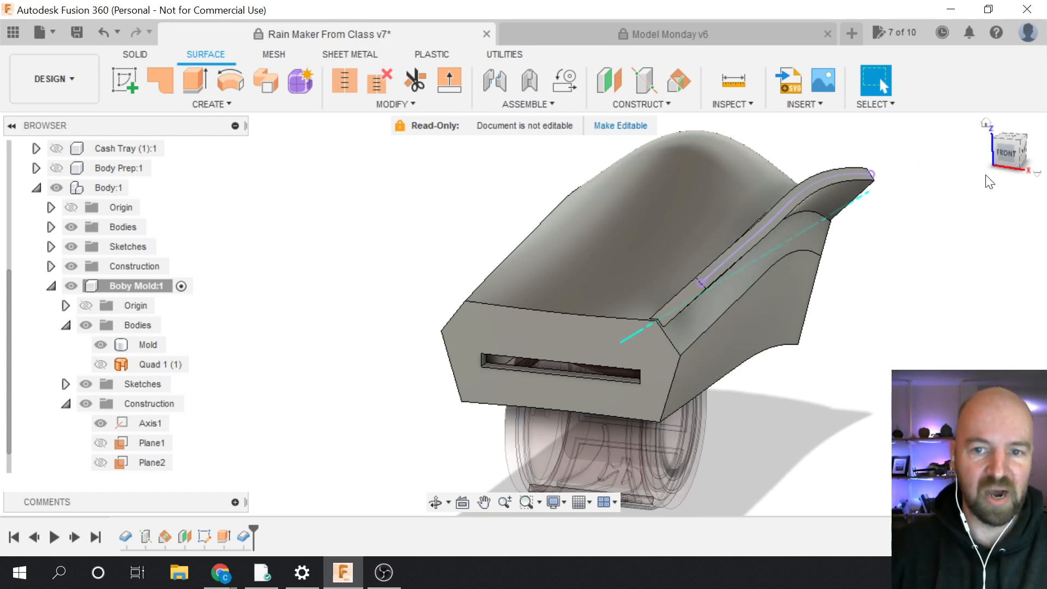
{"action": "left_click", "coordinate": [1005, 154]}
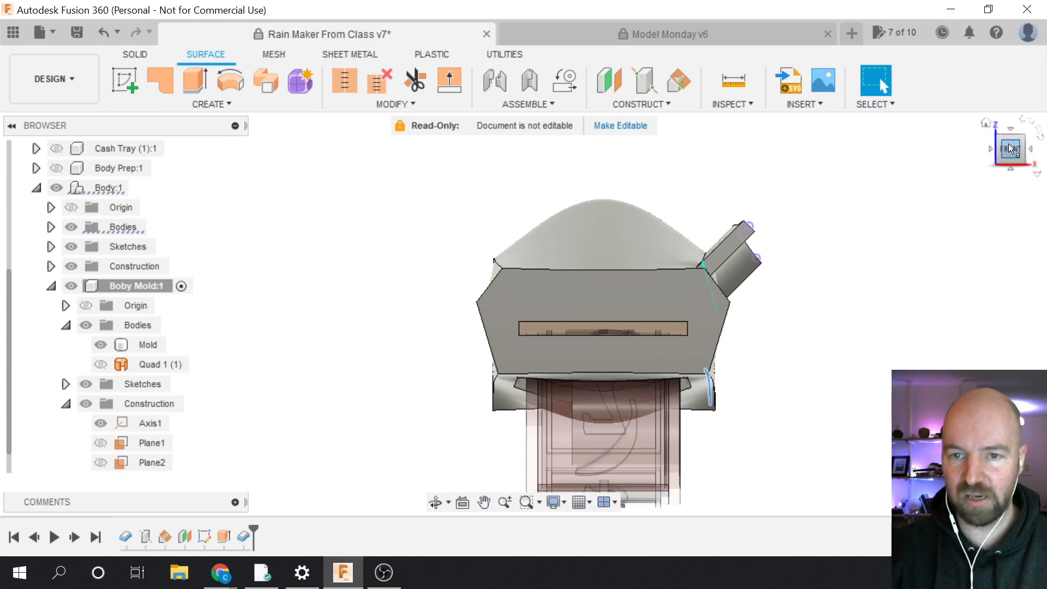
{"action": "left_click_drag", "start_coordinate": [1012, 149], "coordinate": [1014, 155]}
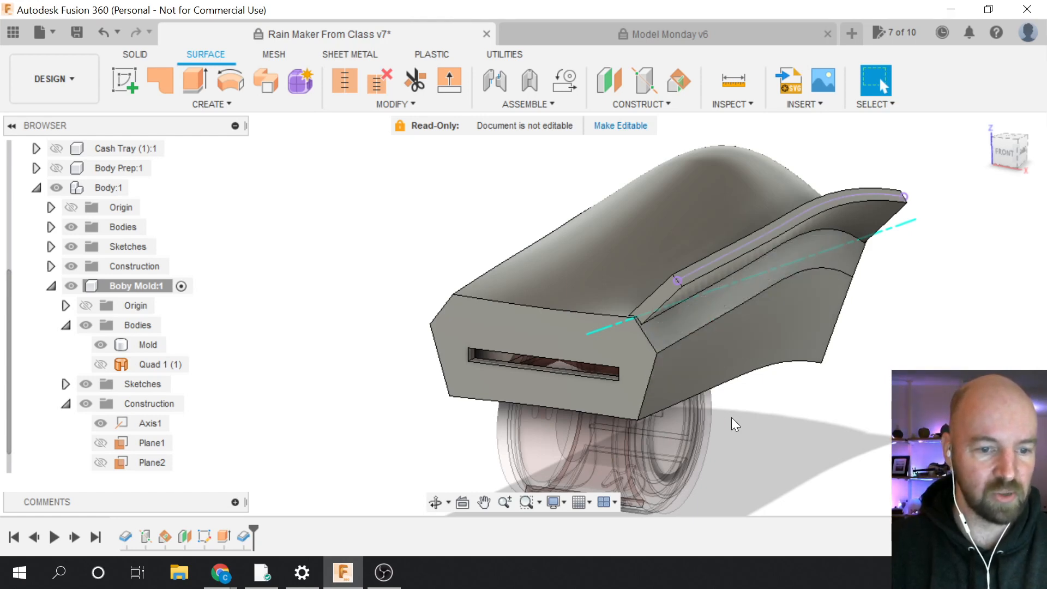
{"action": "left_click", "coordinate": [644, 422]}
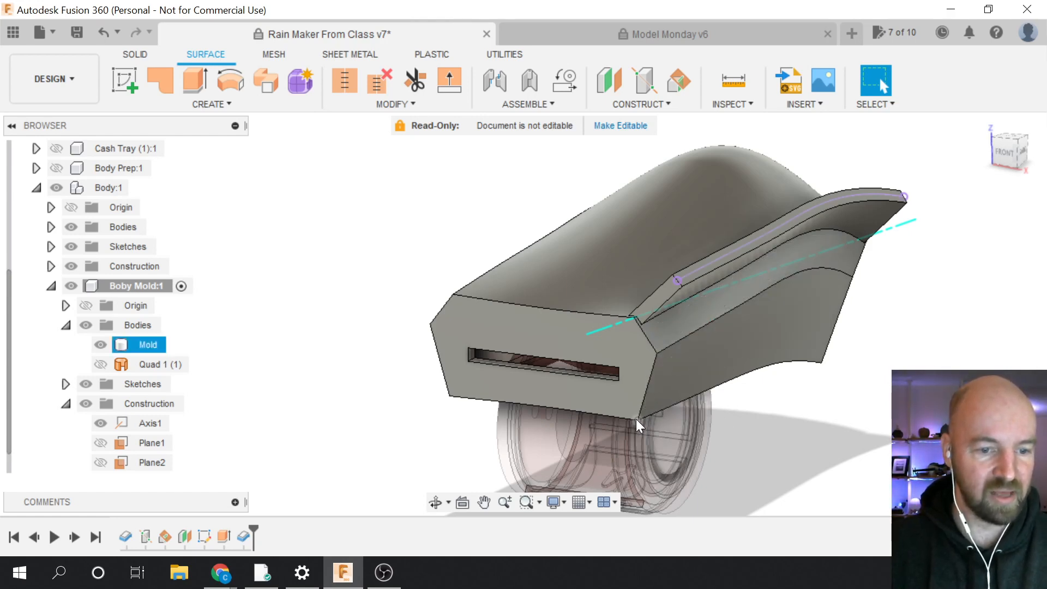
{"action": "left_click", "coordinate": [636, 418]}
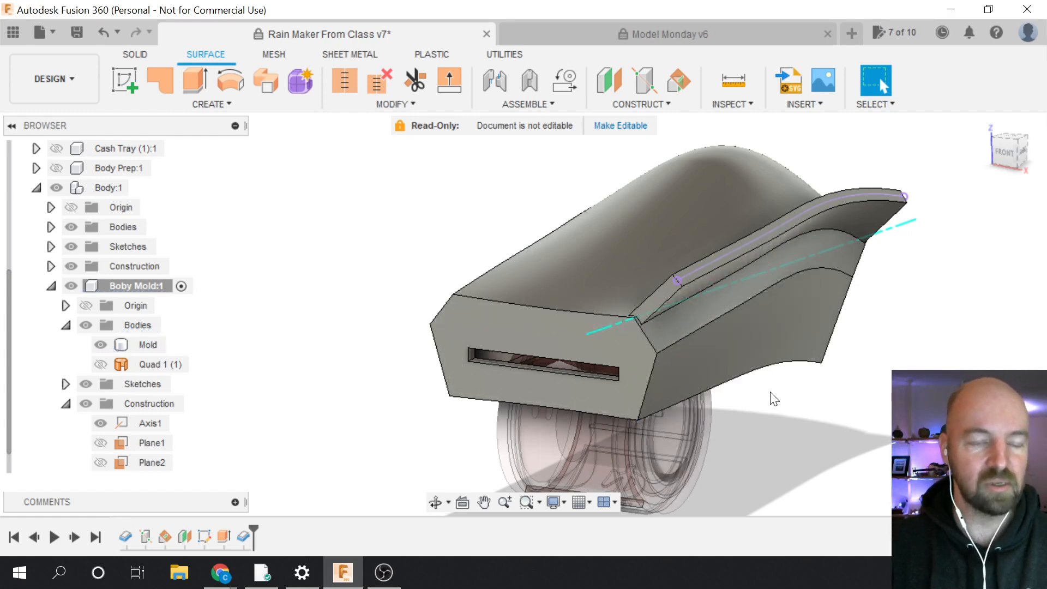
Create a construction axis through two points, using the rear and front vertices of the mold's lower side edge
{"action": "left_click", "coordinate": [640, 104]}
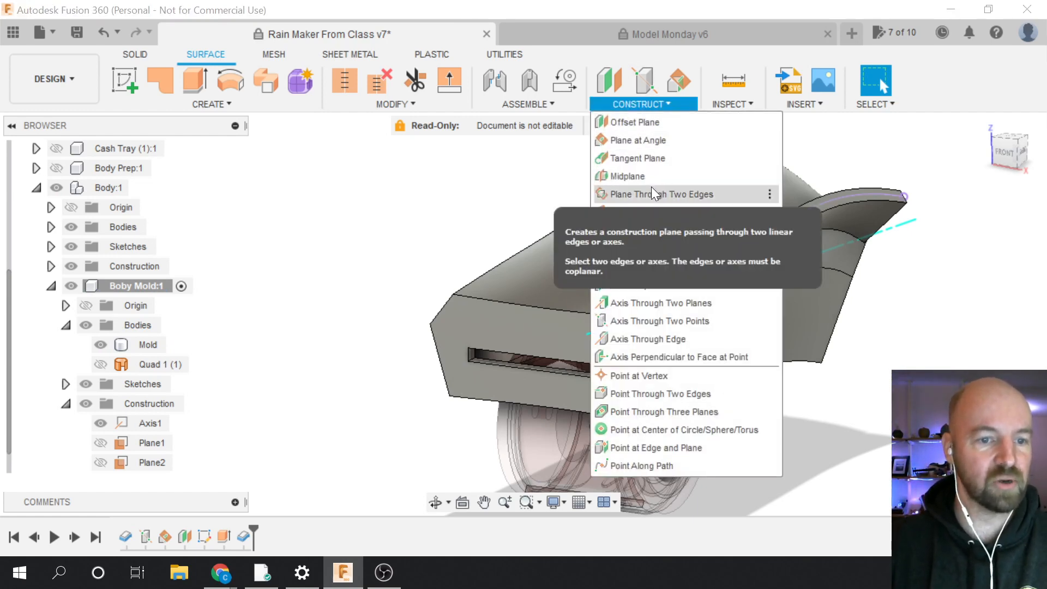
{"action": "left_click", "coordinate": [737, 321]}
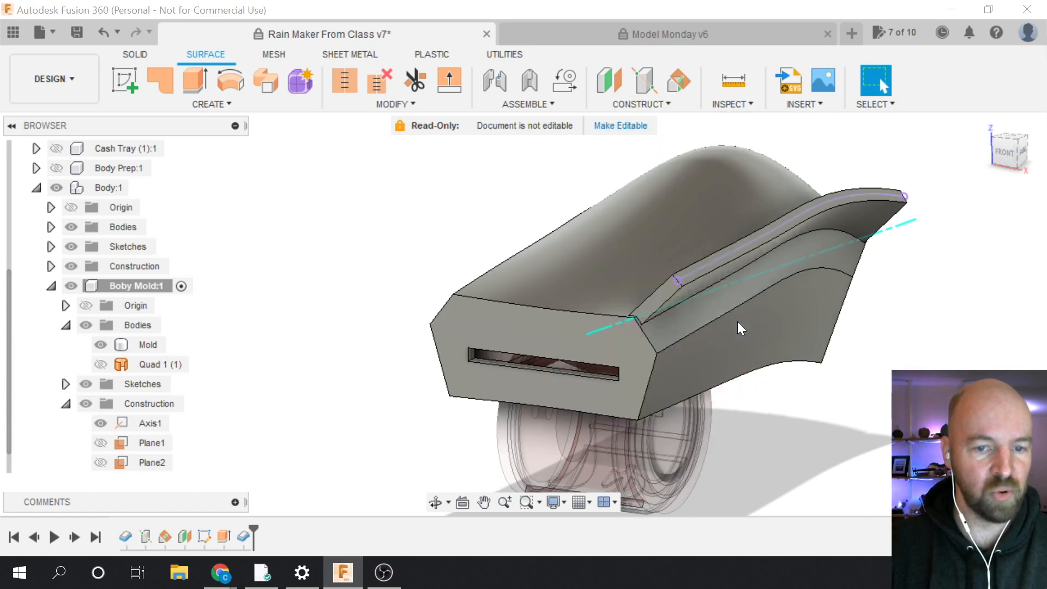
{"action": "left_click", "coordinate": [637, 419]}
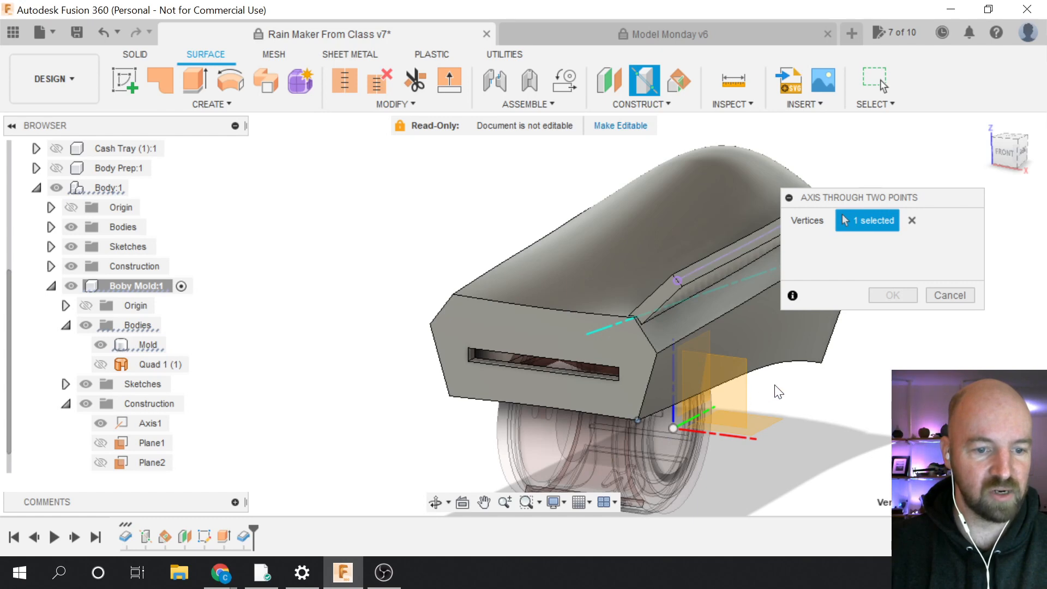
{"action": "left_click", "coordinate": [821, 362]}
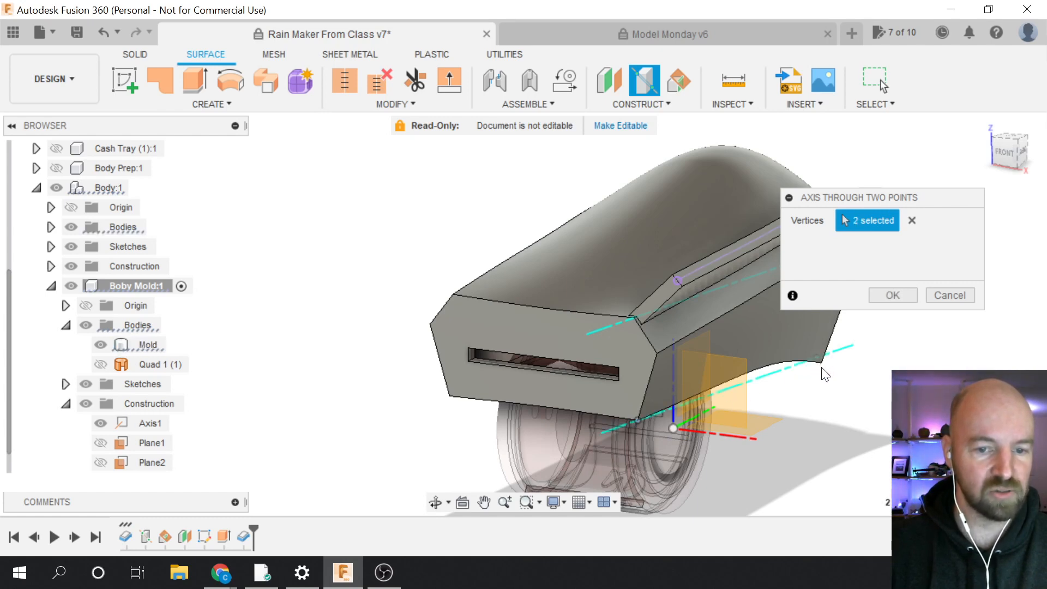
{"action": "left_click", "coordinate": [914, 223]}
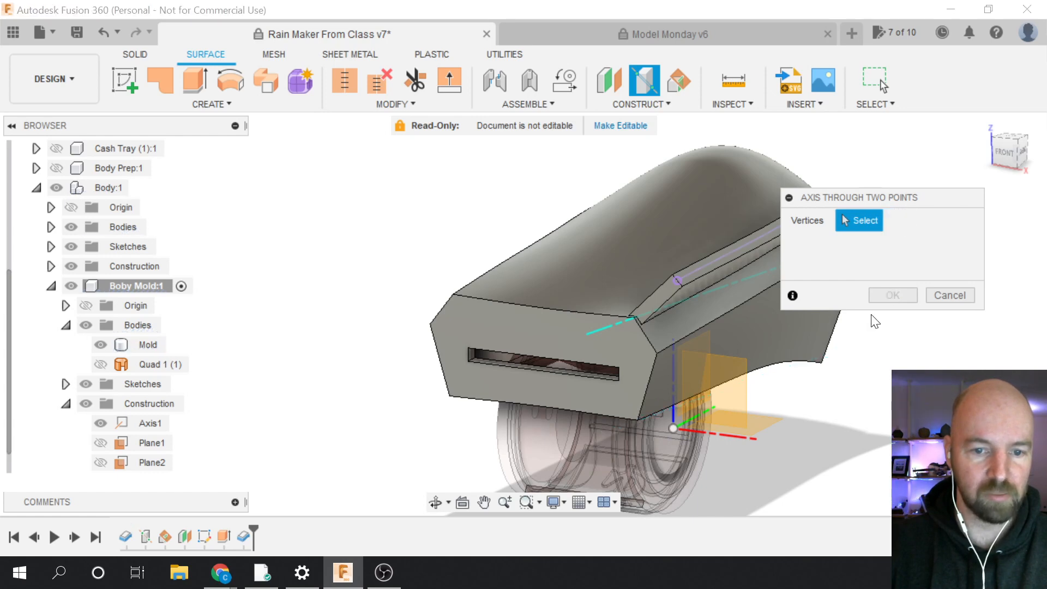
{"action": "left_click", "coordinate": [821, 363]}
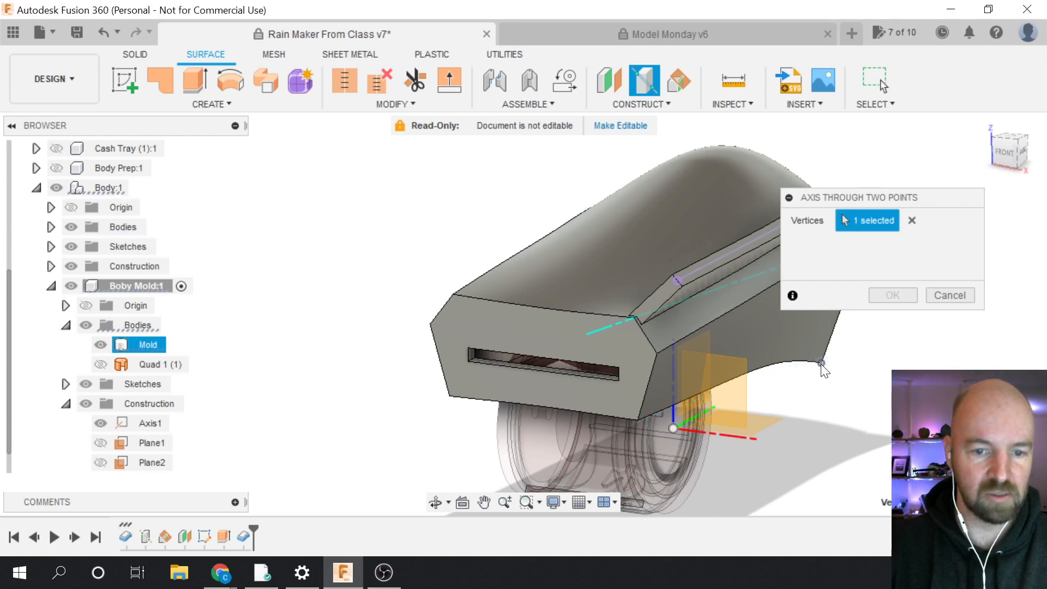
{"action": "left_click", "coordinate": [638, 420]}
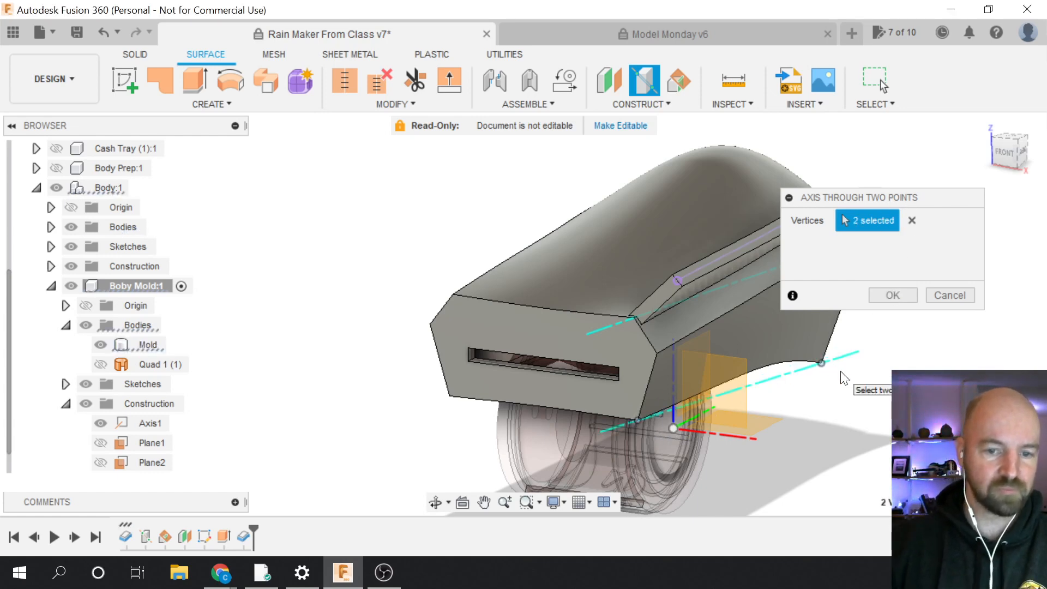
{"action": "left_click", "coordinate": [889, 295]}
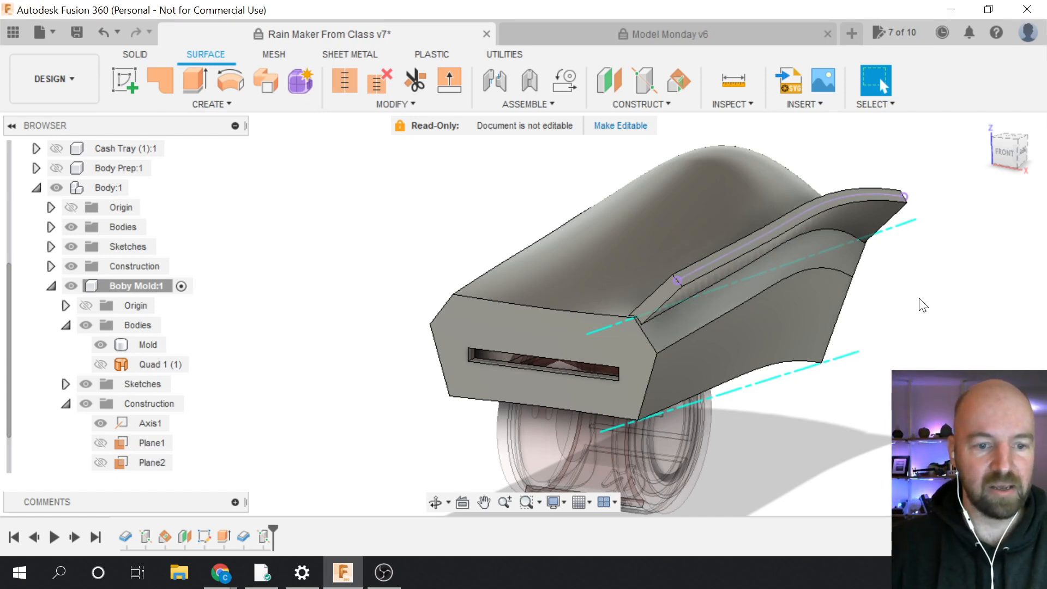
Start a Plane at Angle on the lower side axis and rotate it to -145 degrees, judging the tilt from the front
{"action": "left_click", "coordinate": [655, 102]}
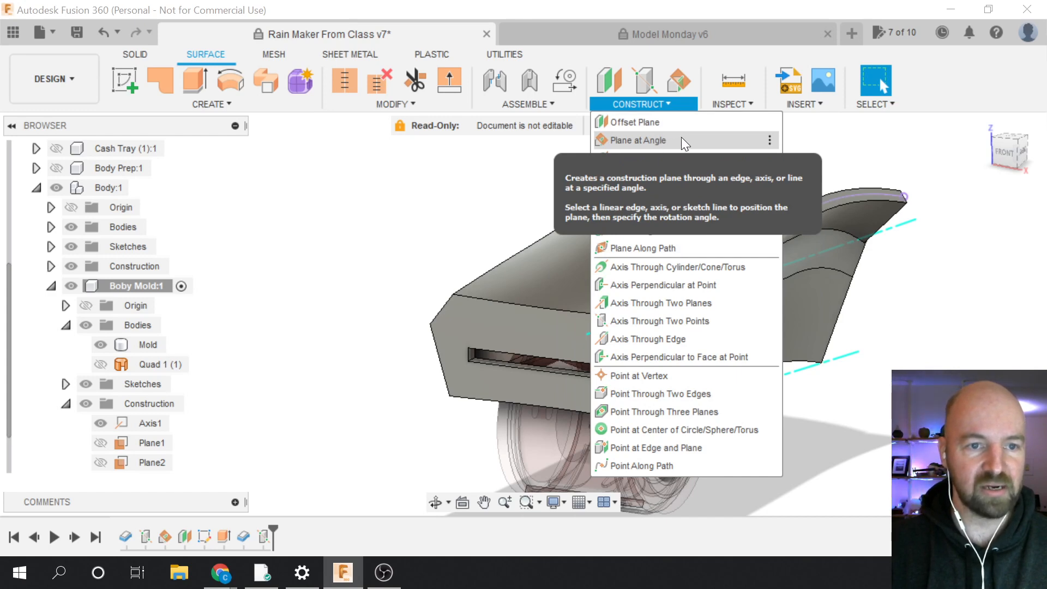
{"action": "left_click", "coordinate": [674, 137]}
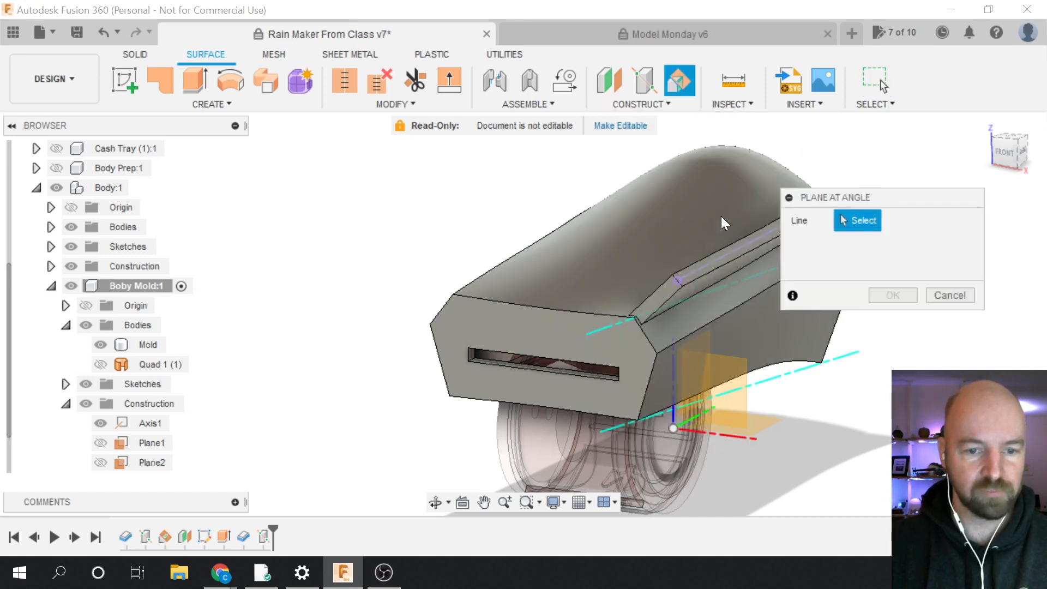
{"action": "left_click", "coordinate": [796, 370]}
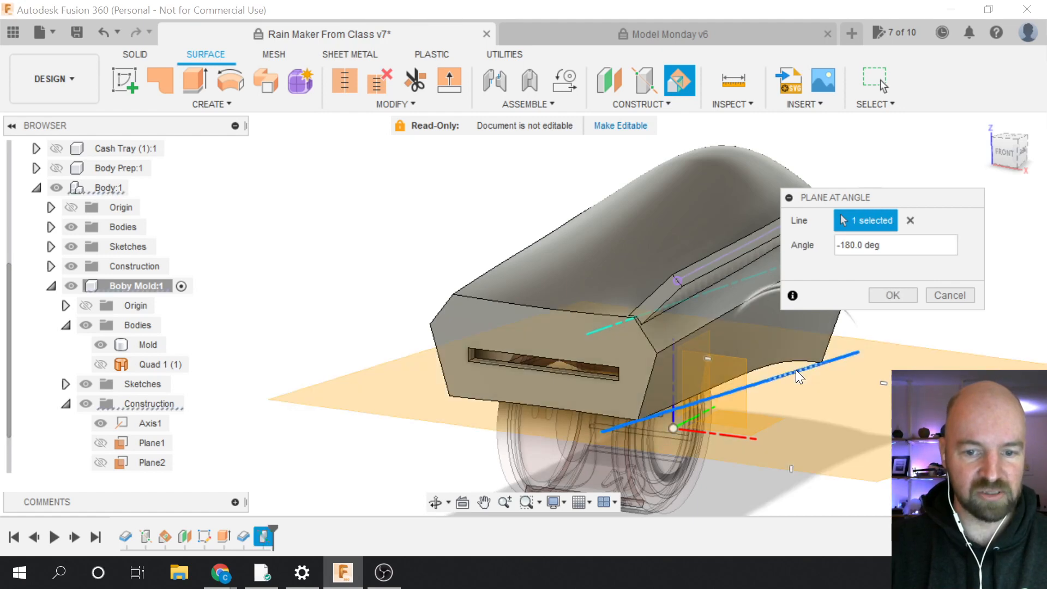
{"action": "left_click", "coordinate": [1006, 154]}
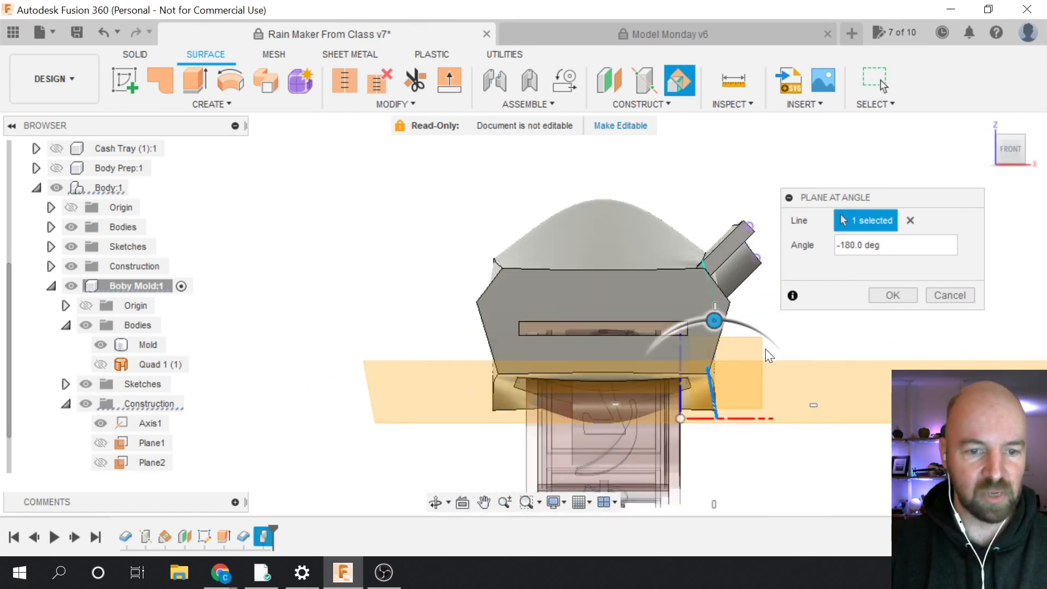
{"action": "left_click_drag", "start_coordinate": [714, 320], "coordinate": [664, 348]}
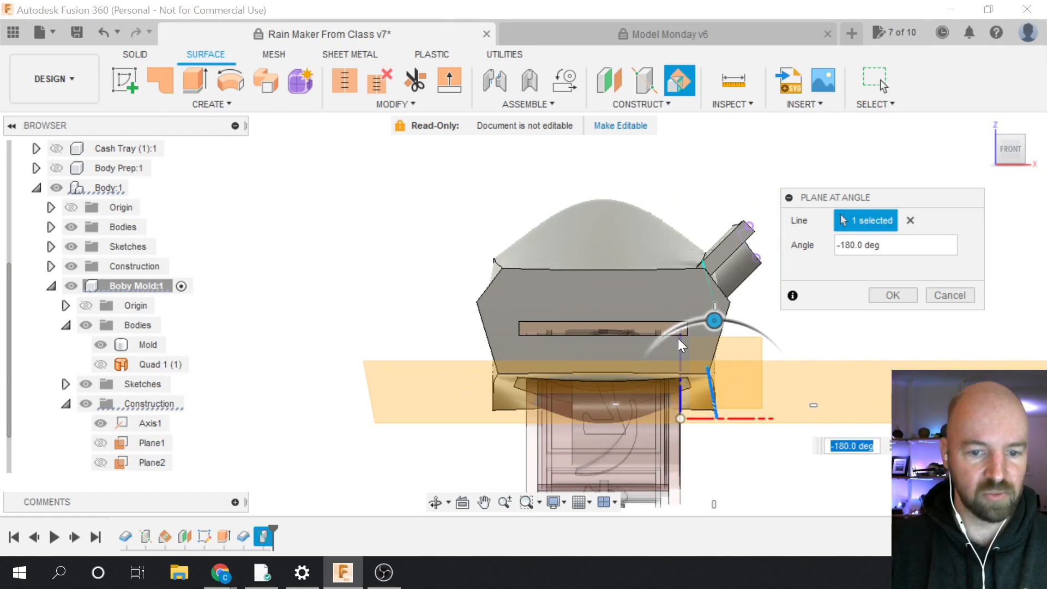
{"action": "left_click_drag", "start_coordinate": [714, 320], "coordinate": [753, 336]}
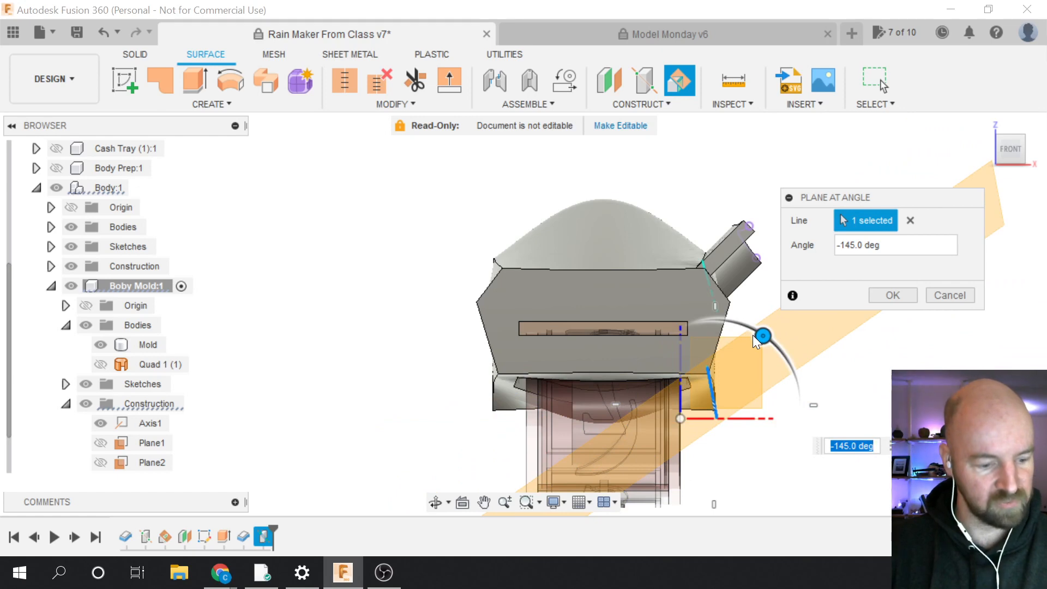
Set the construction plane's angle to 45 degrees and complete it
{"action": "type", "text": "45"}
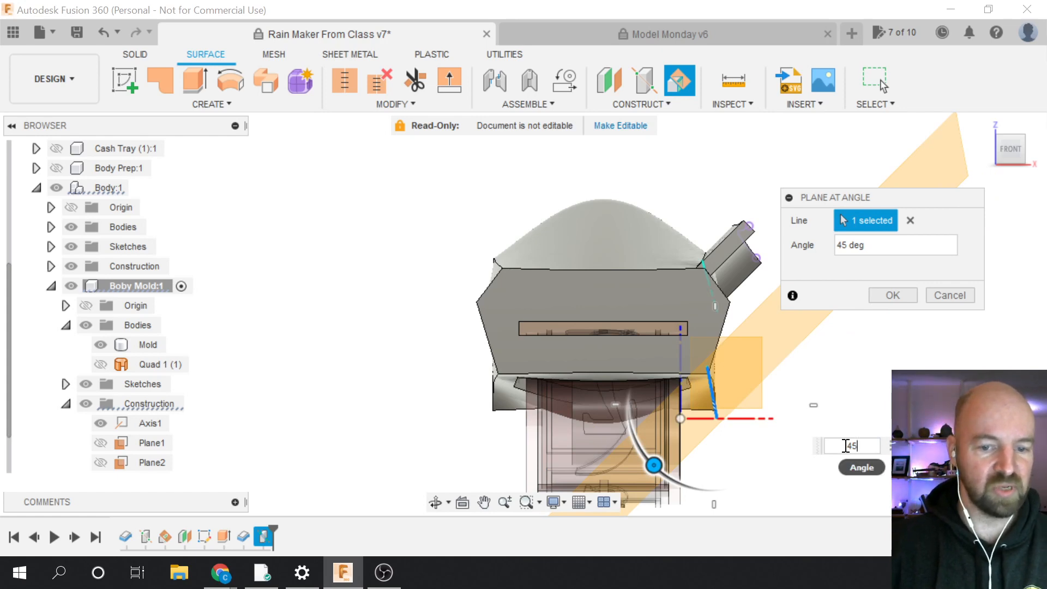
{"action": "type", "text": "-"}
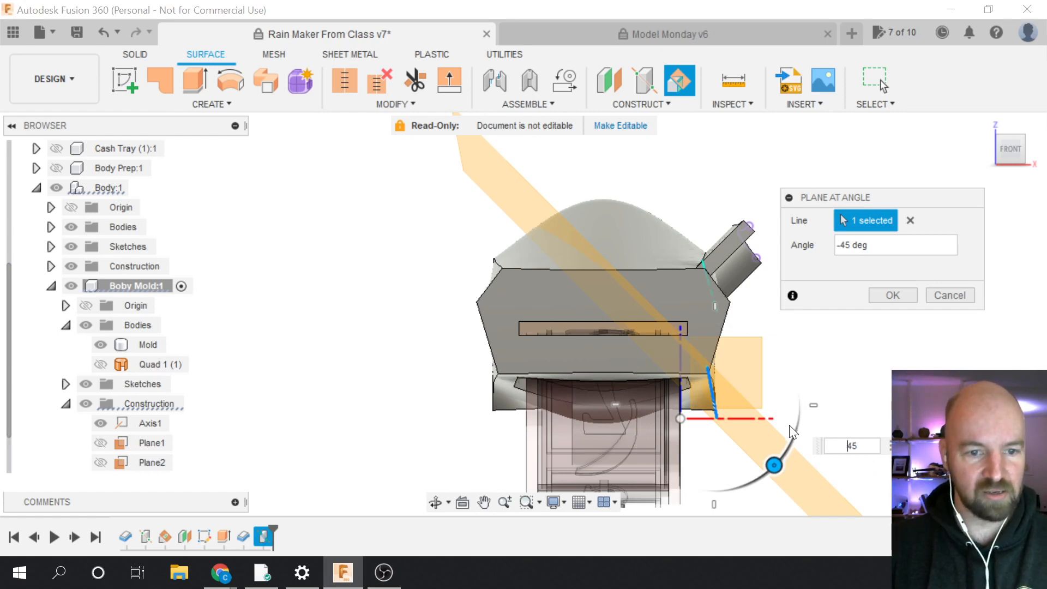
{"action": "key", "text": "BackSpace"}
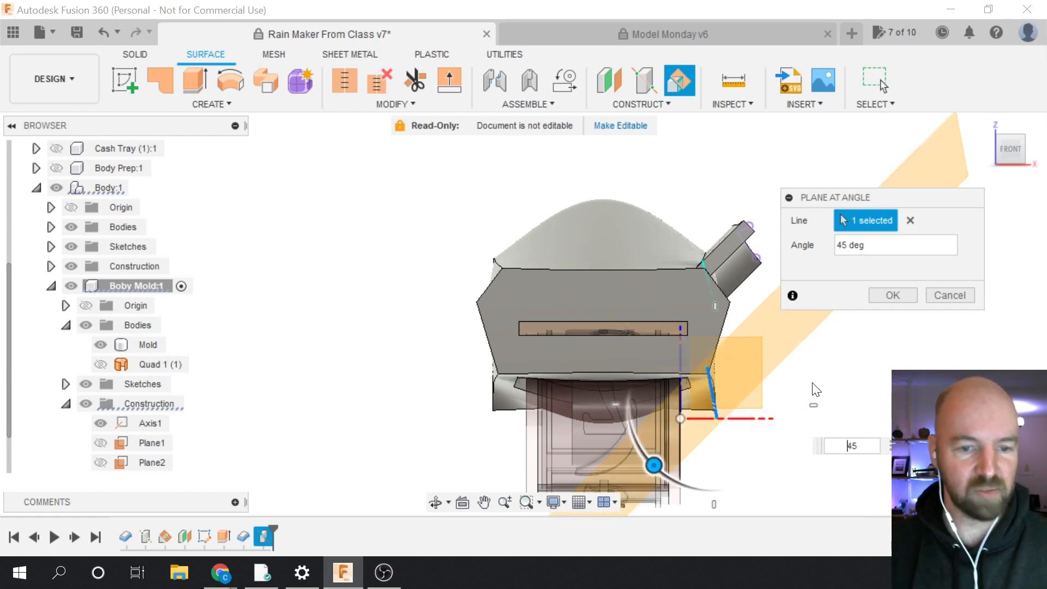
{"action": "type", "text": "--"}
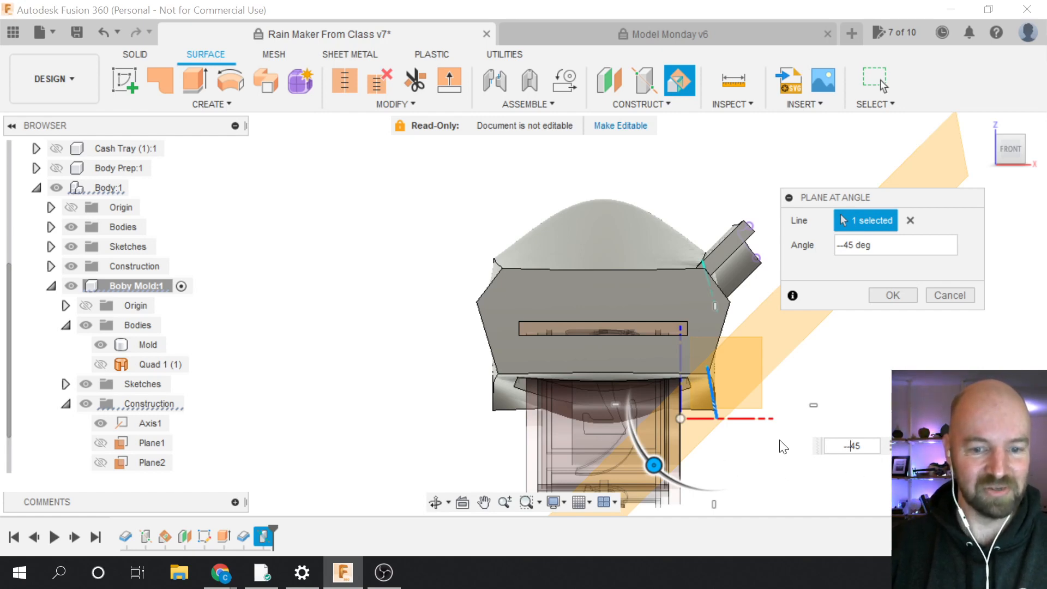
{"action": "key", "text": "BackSpace"}
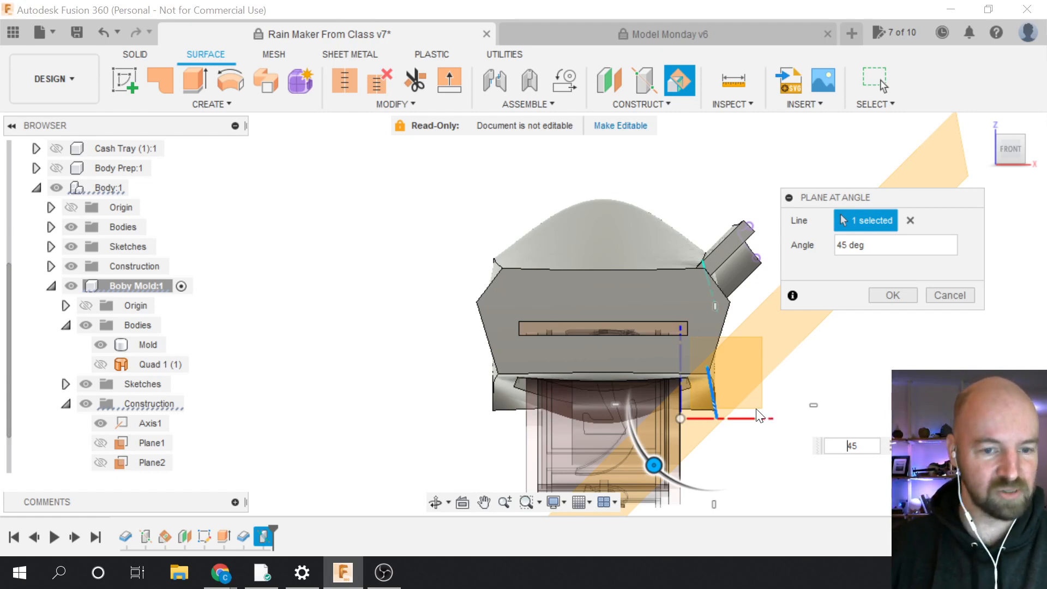
{"action": "left_click", "coordinate": [892, 296]}
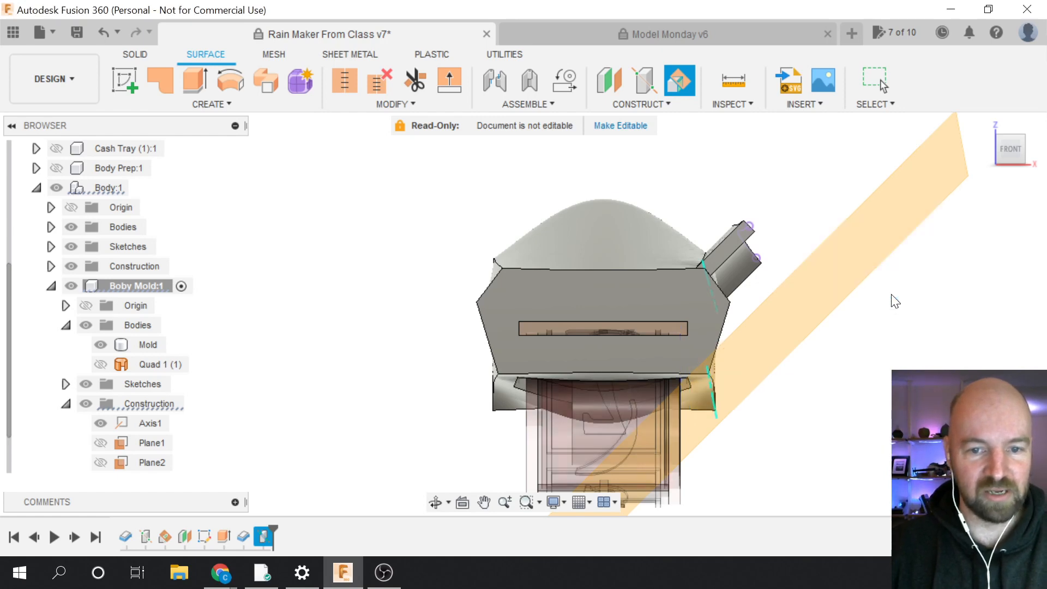
Shrink the displayed 45-degree construction plane so that it extends only a little beyond the mold's lower side edge
{"action": "left_click", "coordinate": [1003, 149]}
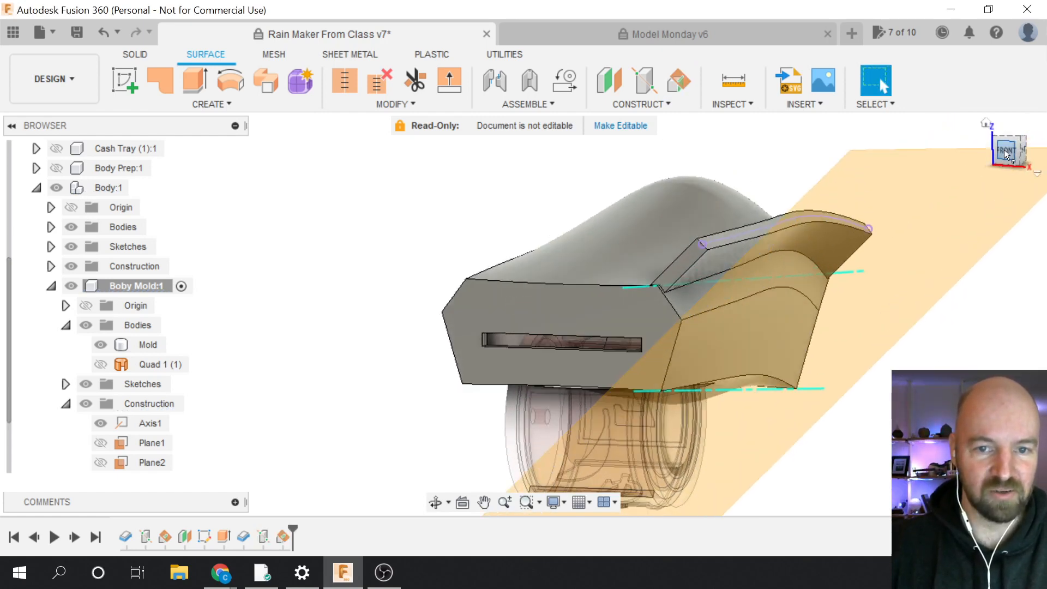
{"action": "middle_click_drag", "start_coordinate": [947, 152], "coordinate": [867, 260], "text": "shift"}
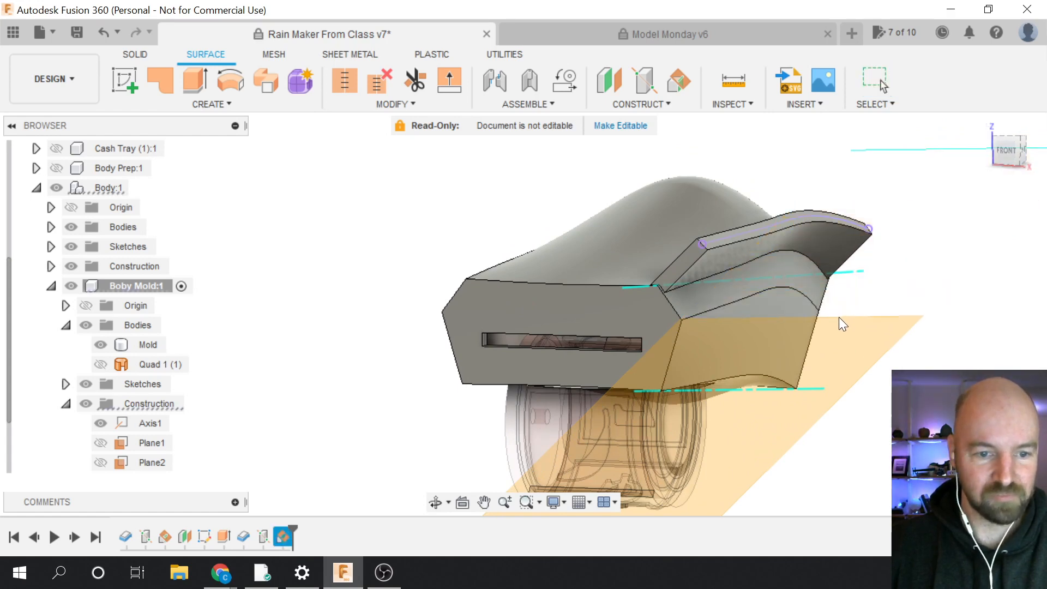
{"action": "middle_click_drag", "start_coordinate": [838, 316], "coordinate": [733, 419], "text": "shift"}
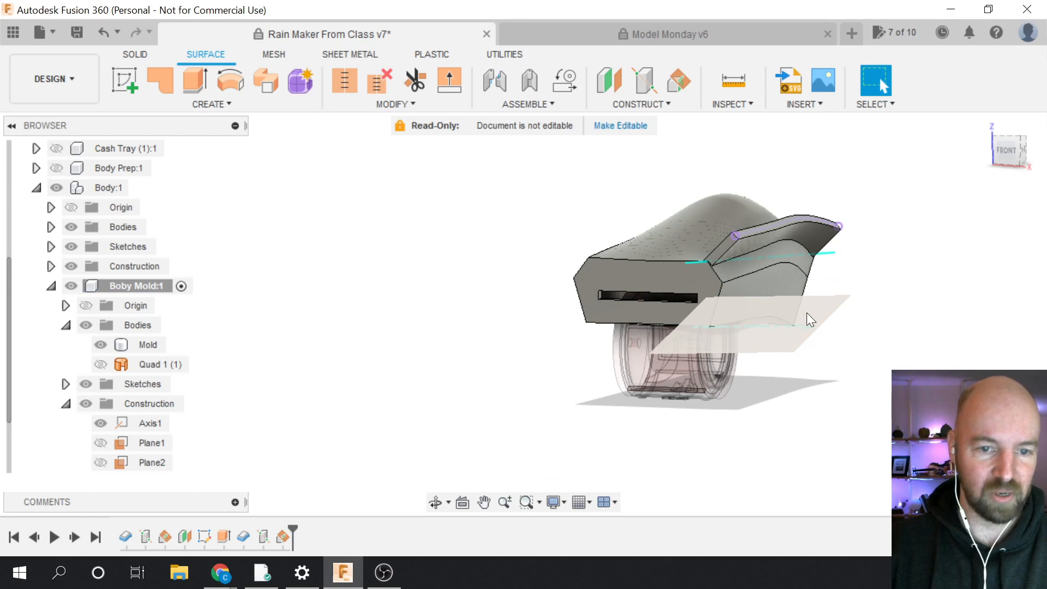
{"action": "scroll", "coordinate": [807, 313], "scroll_direction": "up", "scroll_amount": 3}
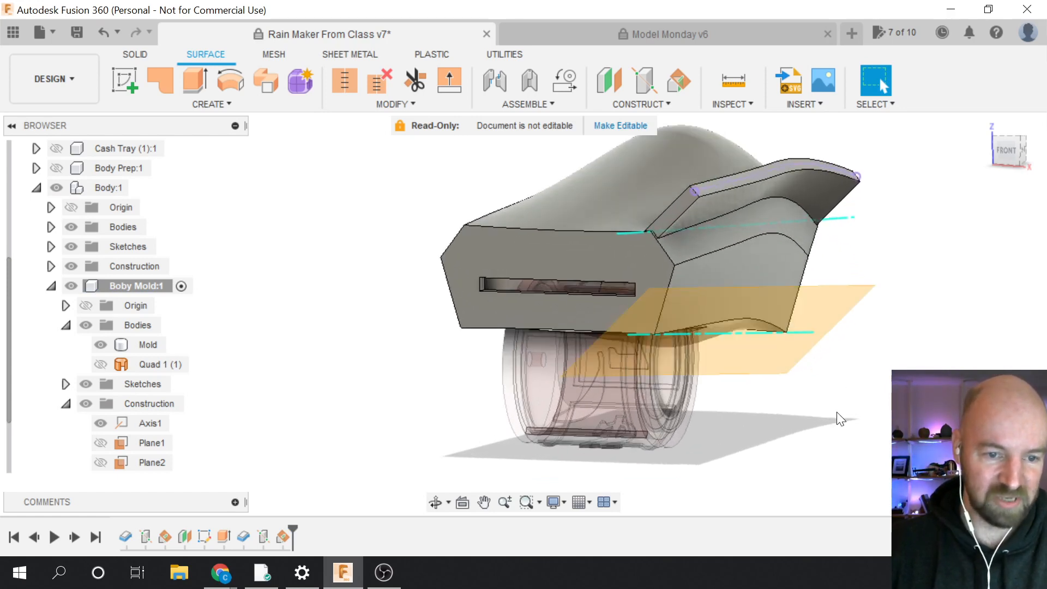
Start an Offset Plane from the 45-degree construction plane and set its distance to -1 in, judging the spacing from the front
{"action": "left_click", "coordinate": [640, 103]}
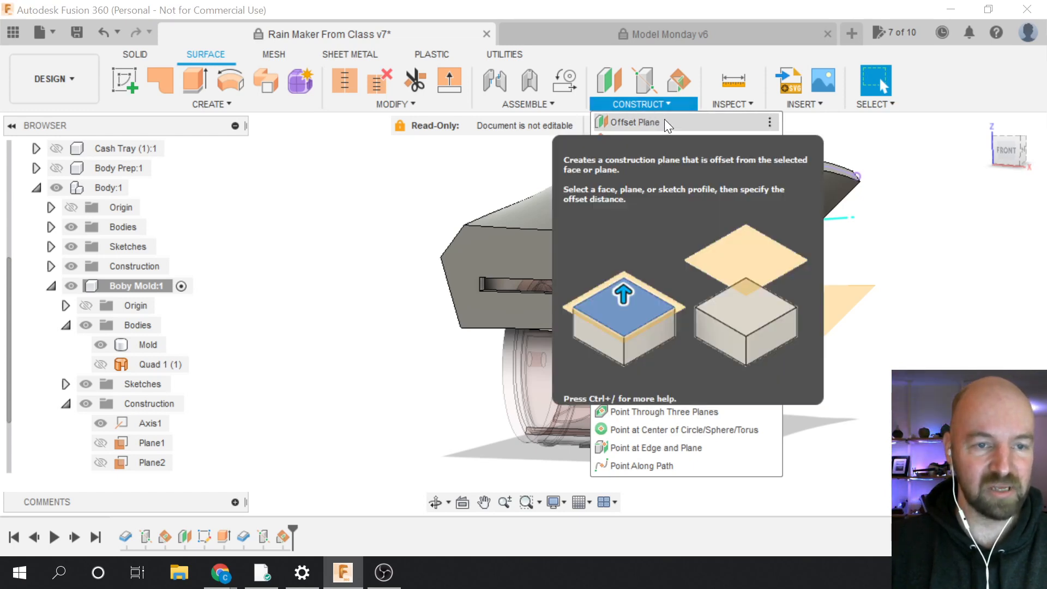
{"action": "left_click", "coordinate": [669, 121]}
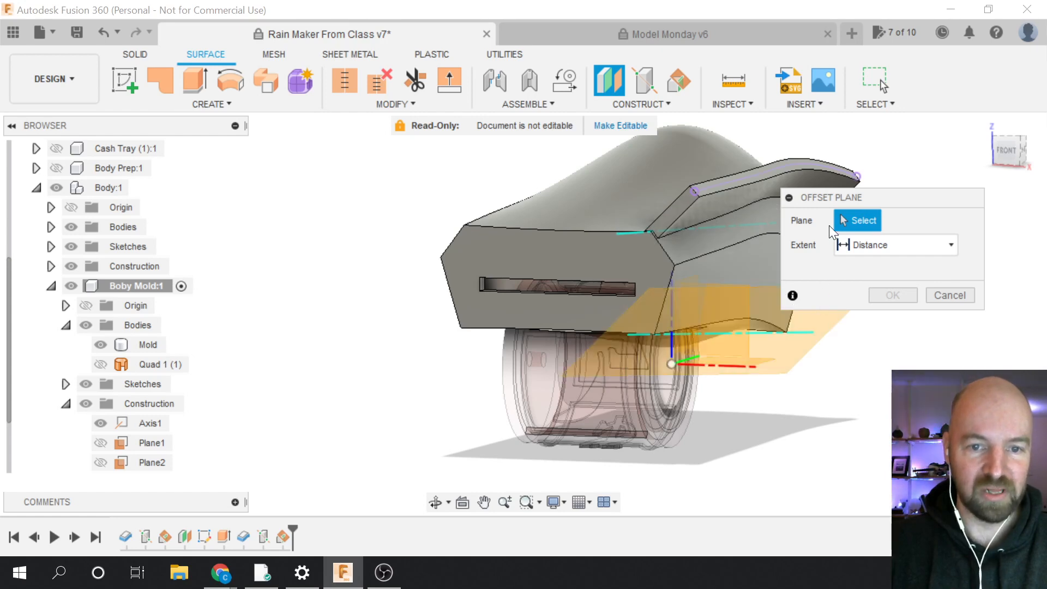
{"action": "left_click_drag", "start_coordinate": [834, 200], "coordinate": [883, 219]}
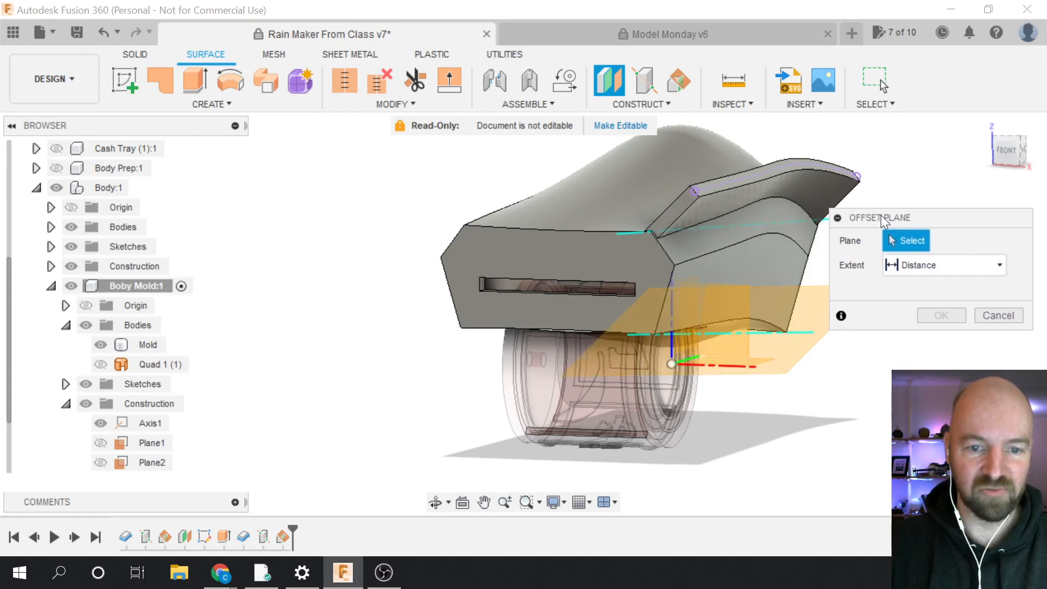
{"action": "left_click", "coordinate": [804, 307]}
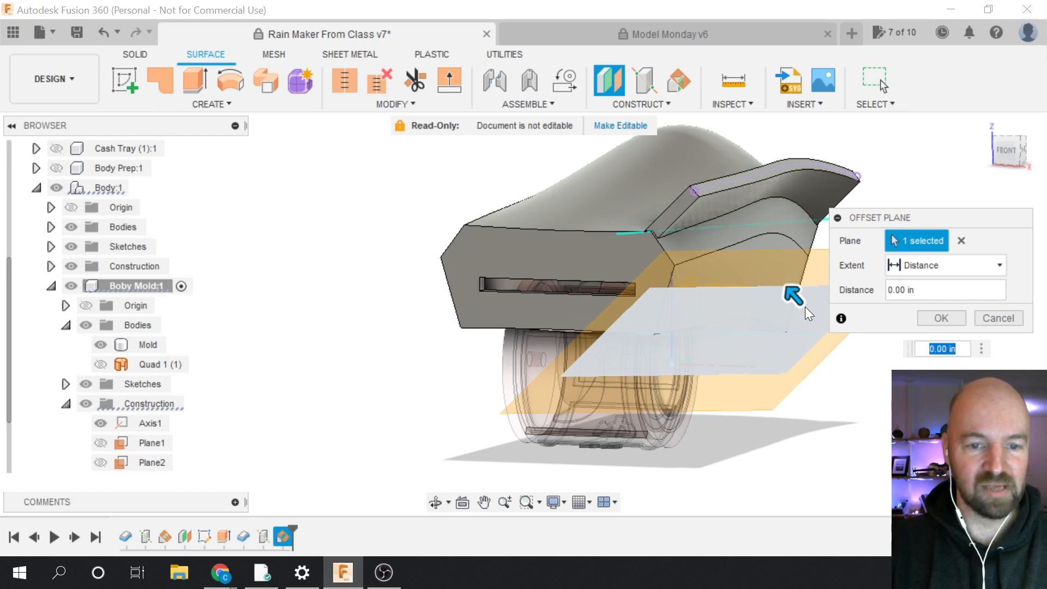
{"action": "type", "text": "-1"}
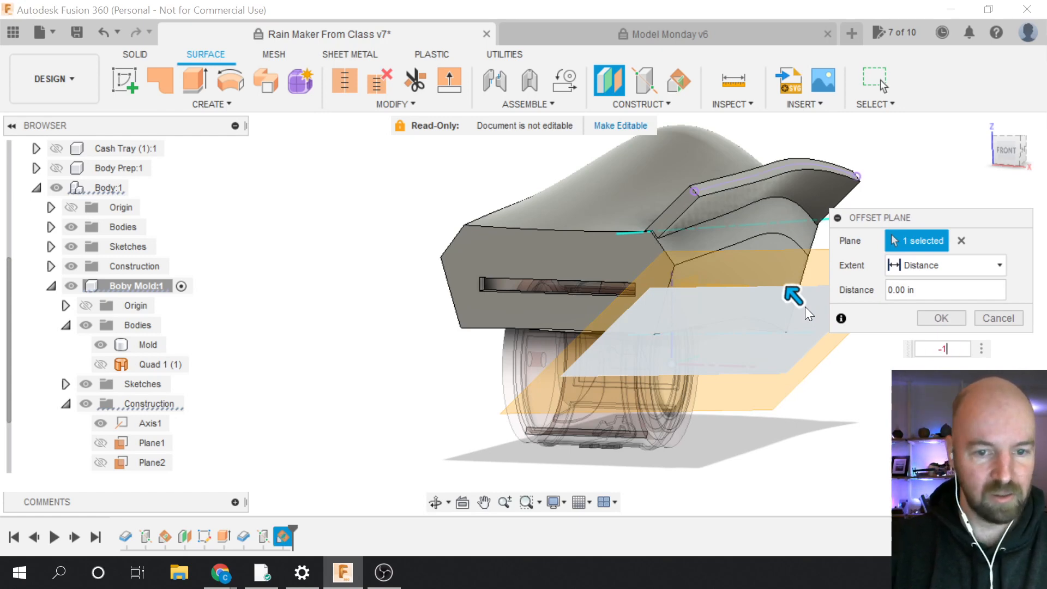
{"action": "key", "text": "Return"}
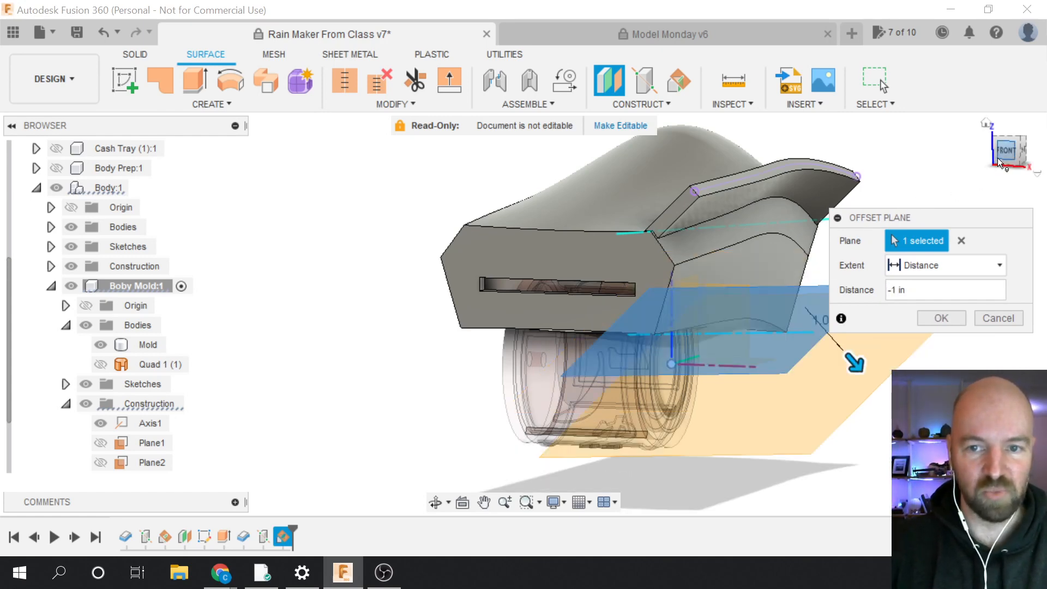
{"action": "left_click", "coordinate": [998, 158]}
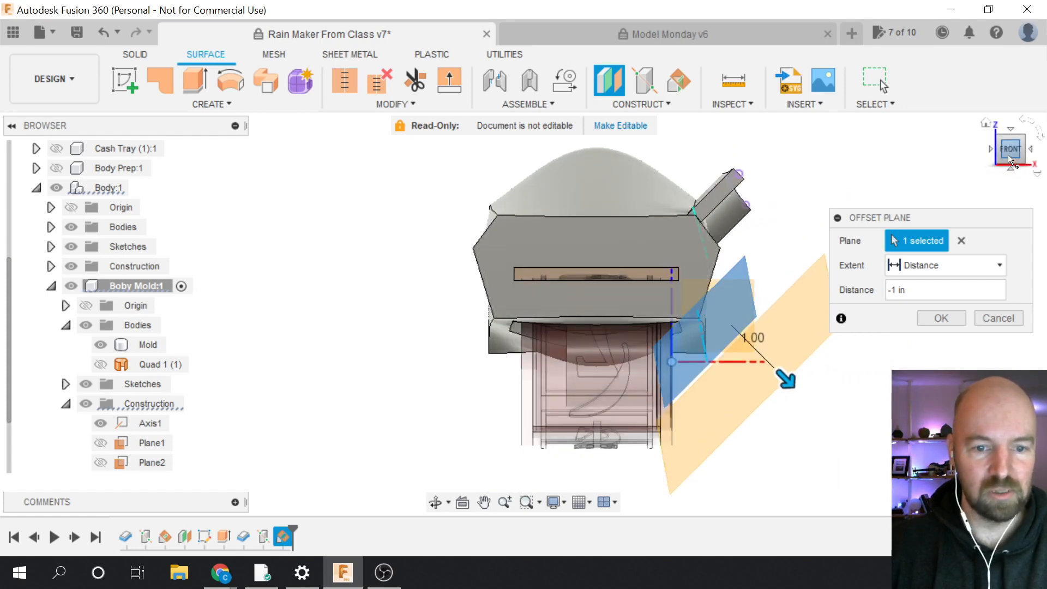
{"action": "left_click_drag", "start_coordinate": [1007, 156], "coordinate": [1009, 161]}
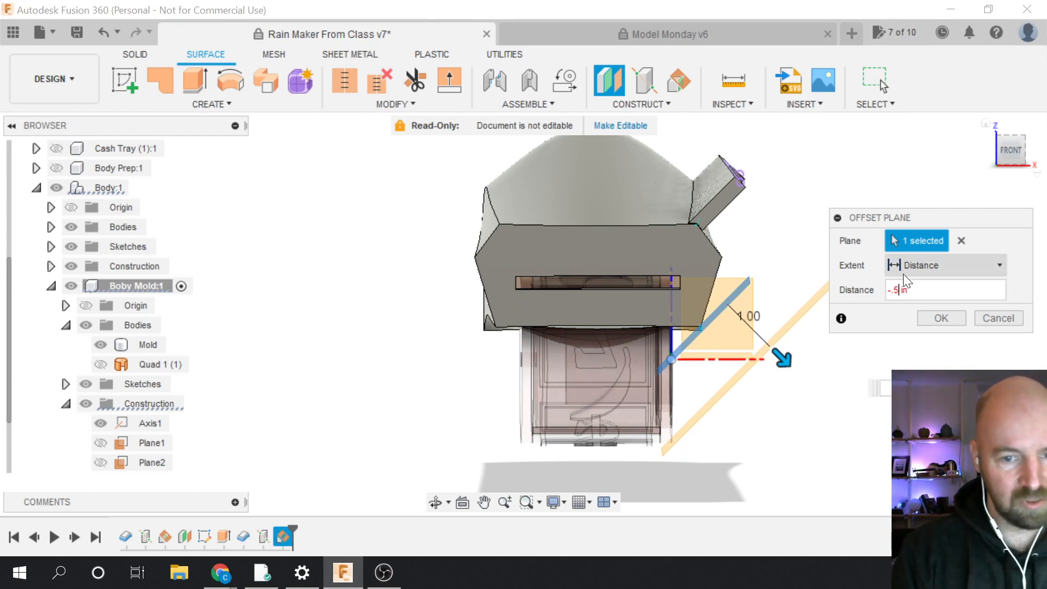
Reduce the plane's offset distance to -0.5 in and compare its position with the upper flange from the front
{"action": "type", "text": ".5"}
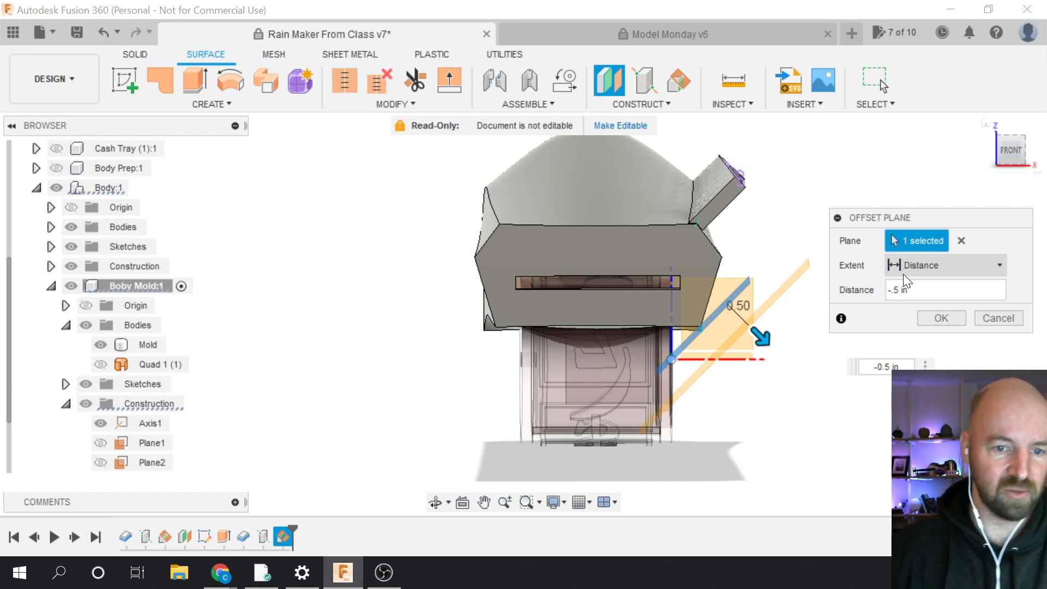
{"action": "mouse_move", "coordinate": [1006, 151]}
{"action": "left_mouse_down"}
{"action": "mouse_move", "coordinate": [996, 154]}
{"action": "mouse_move", "coordinate": [1012, 148]}
{"action": "mouse_move", "coordinate": [1001, 154]}
{"action": "mouse_move", "coordinate": [1008, 160]}
{"action": "left_mouse_up"}
{"action": "left_click", "coordinate": [1006, 148]}
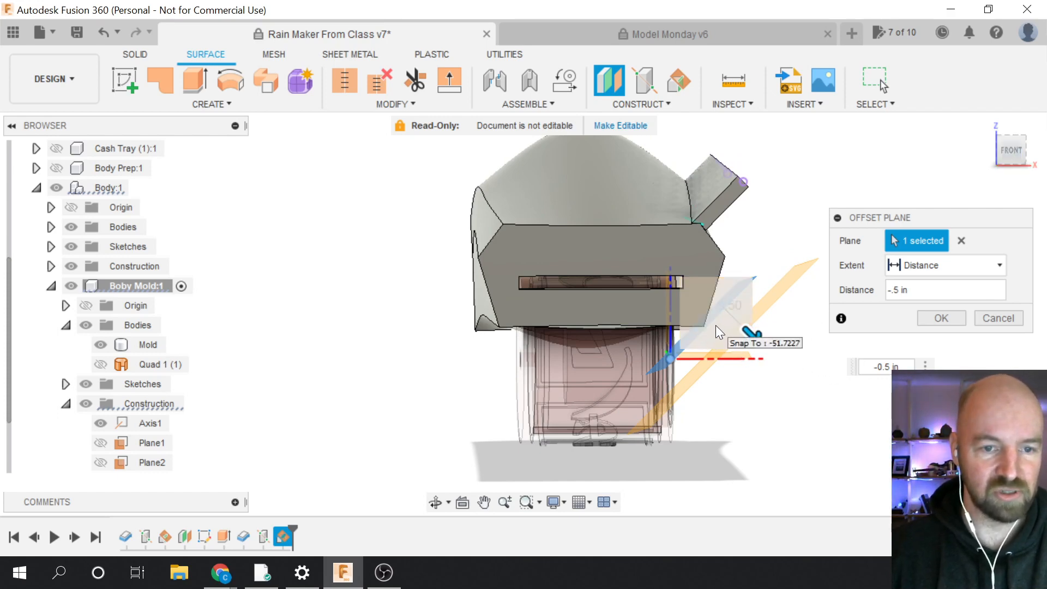
{"action": "mouse_move", "coordinate": [1007, 150]}
{"action": "left_mouse_down"}
{"action": "mouse_move", "coordinate": [994, 148]}
{"action": "mouse_move", "coordinate": [1009, 152]}
{"action": "left_mouse_up"}
{"action": "left_click", "coordinate": [1010, 151]}
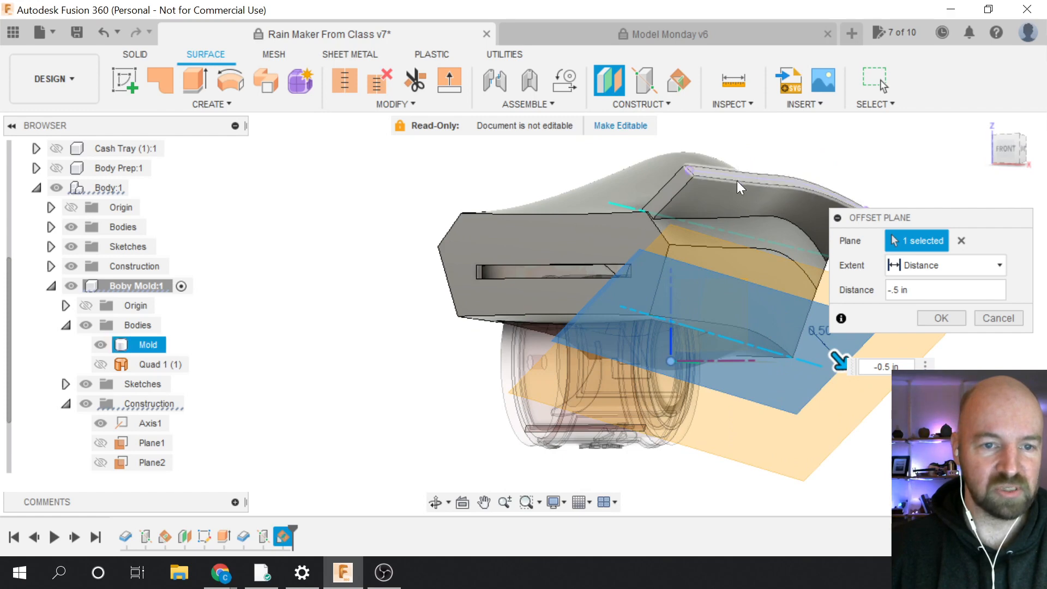
Re-enter -0.5 in as the offset distance, complete the offset plane and check both angled planes from the front
{"action": "left_click", "coordinate": [790, 177]}
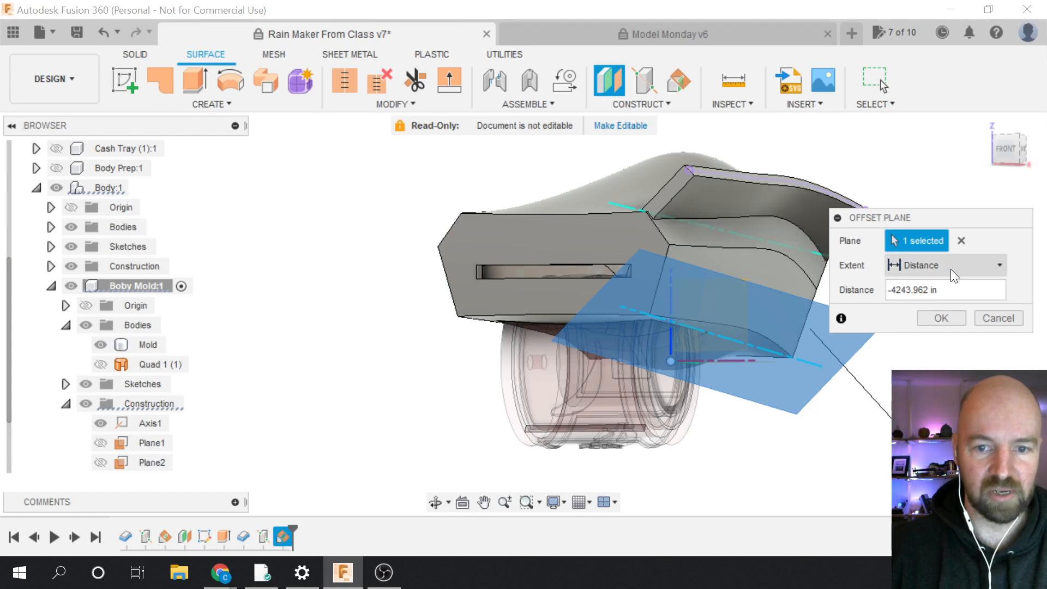
{"action": "left_click_drag", "start_coordinate": [958, 289], "coordinate": [854, 284]}
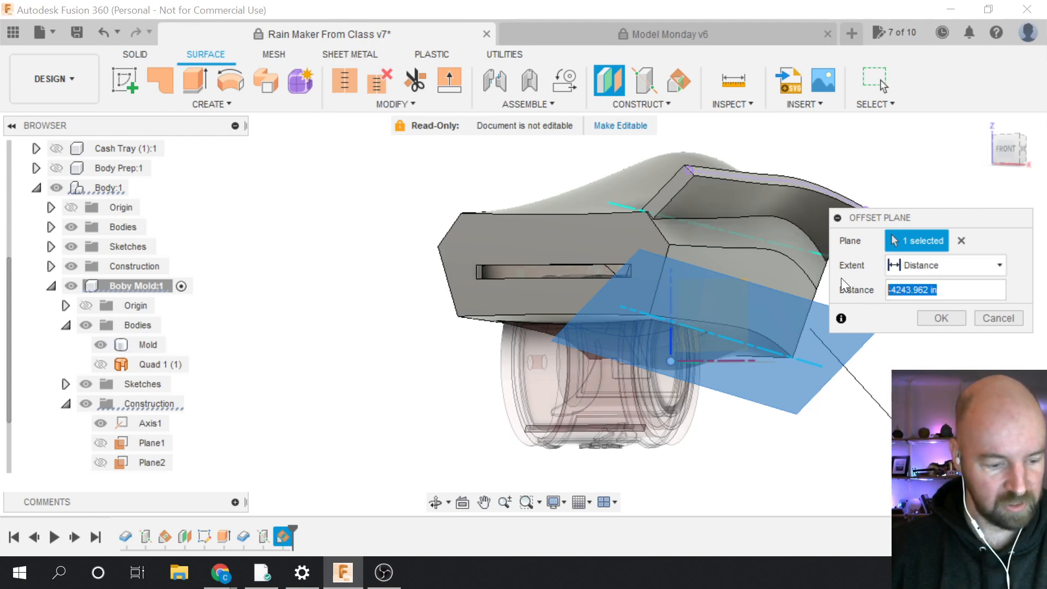
{"action": "type", "text": ".5"}
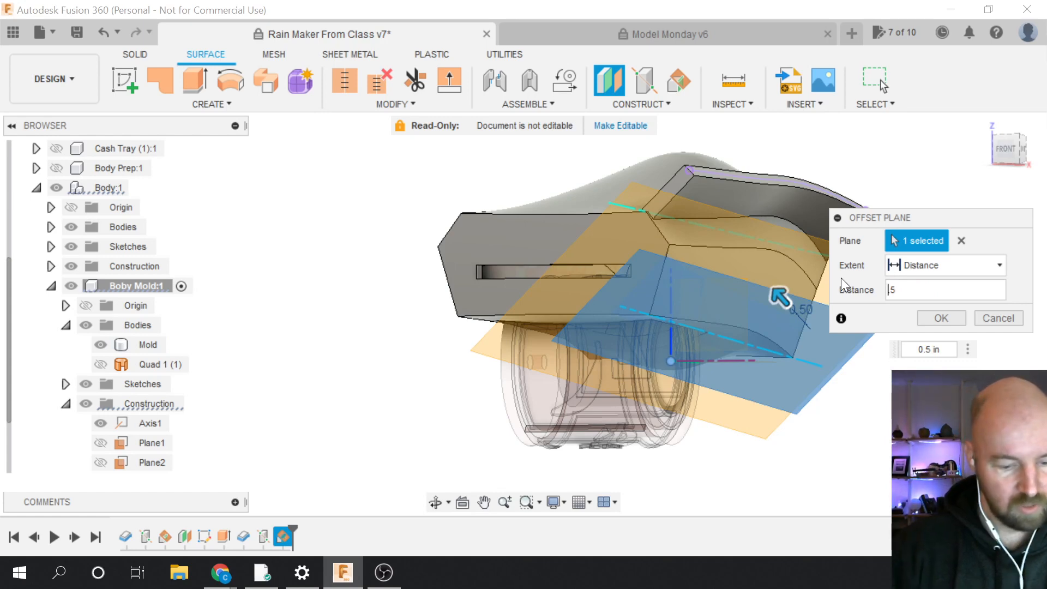
{"action": "key", "text": "Home"}
{"action": "type", "text": "-"}
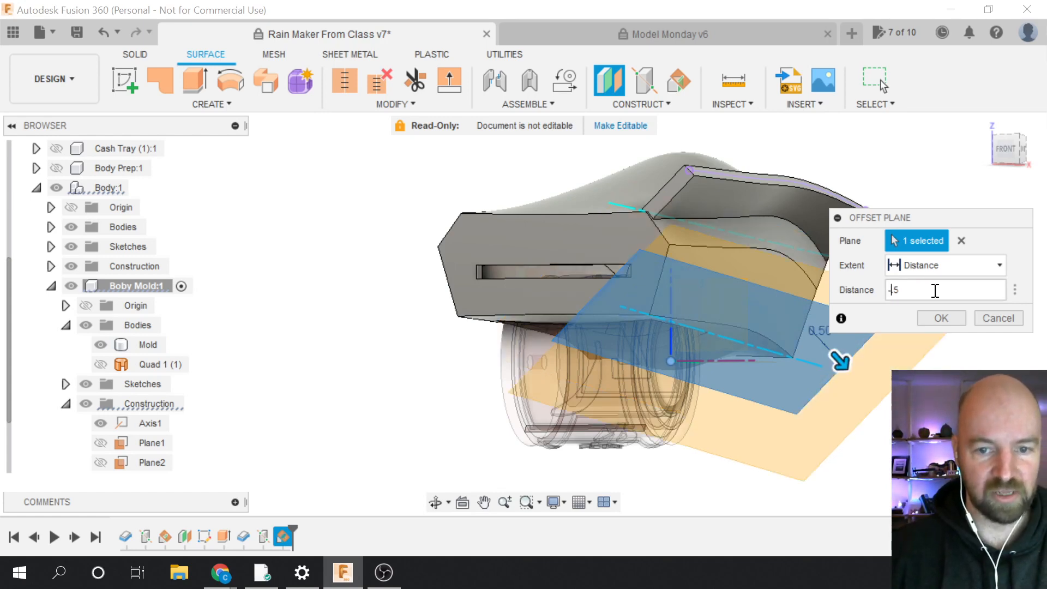
{"action": "left_click", "coordinate": [953, 317]}
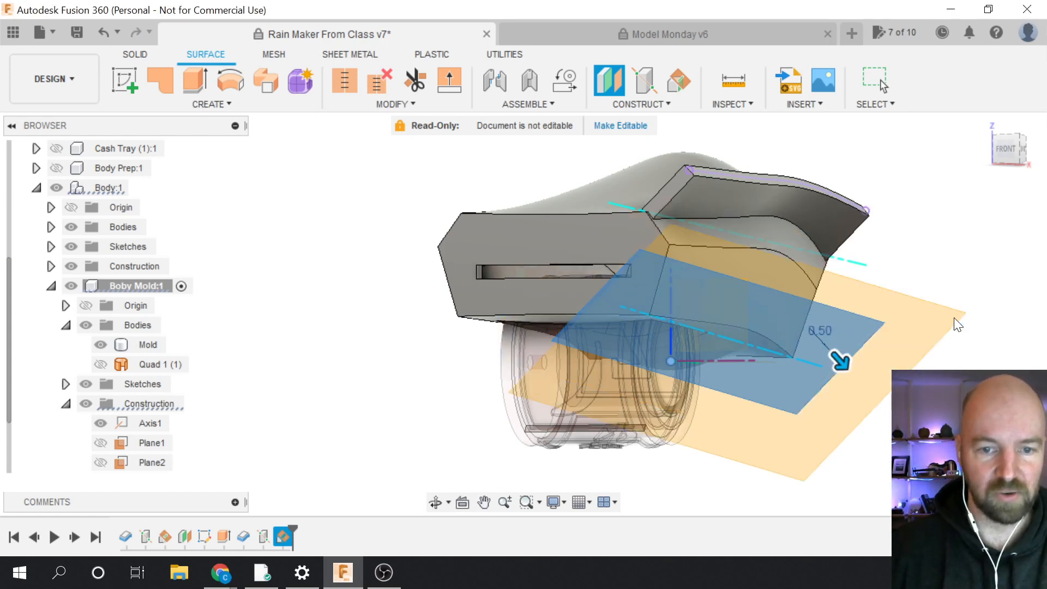
{"action": "left_click", "coordinate": [1002, 149]}
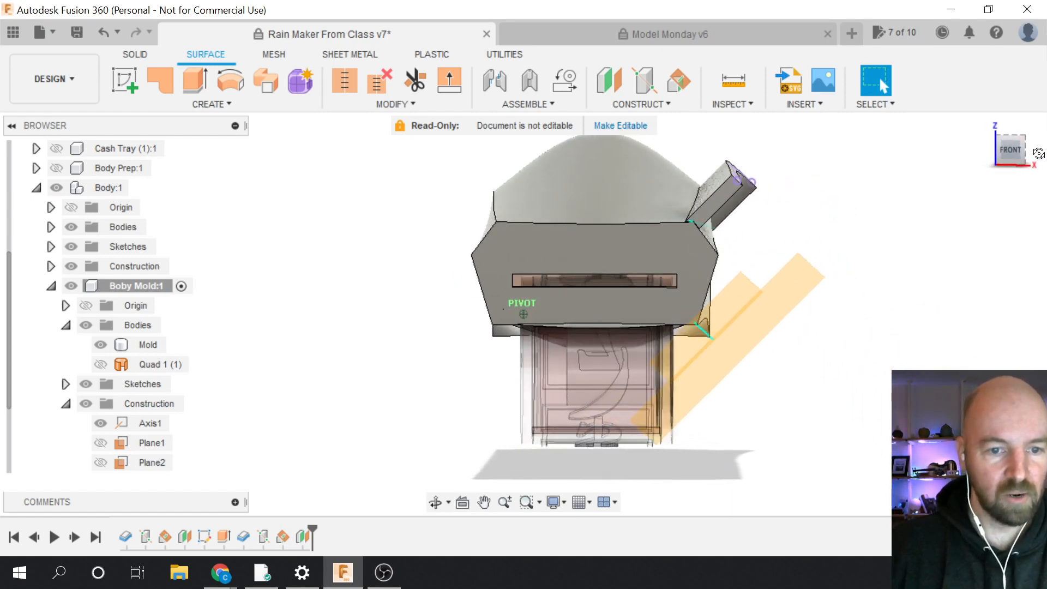
{"action": "left_click_drag", "start_coordinate": [1039, 156], "coordinate": [1004, 156]}
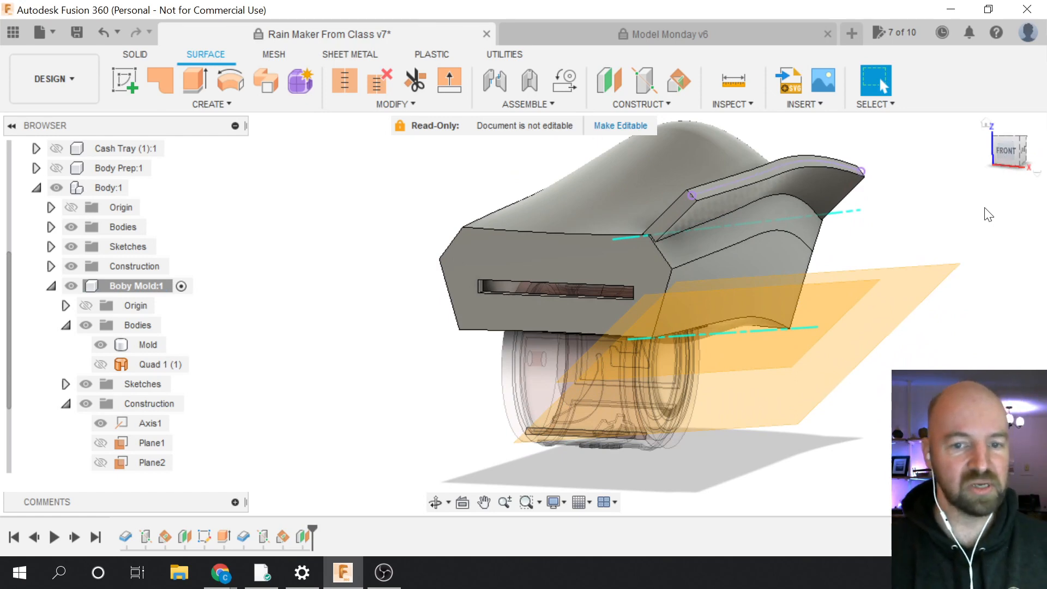
{"action": "key", "text": "Escape"}
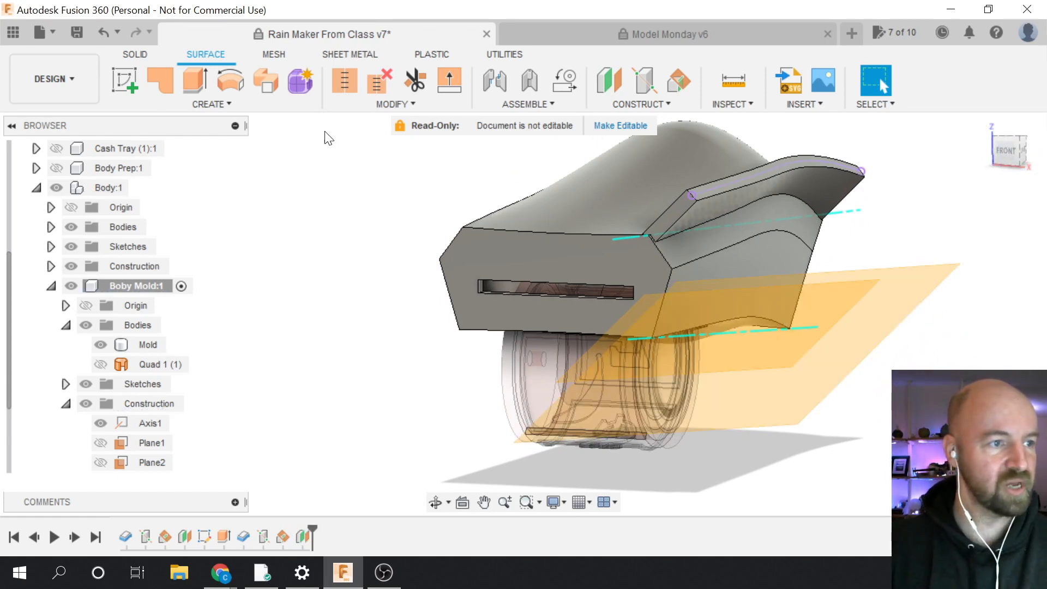
Create a sketch on the new outer offset plane beside the mold's lower edge
{"action": "left_click", "coordinate": [205, 106]}
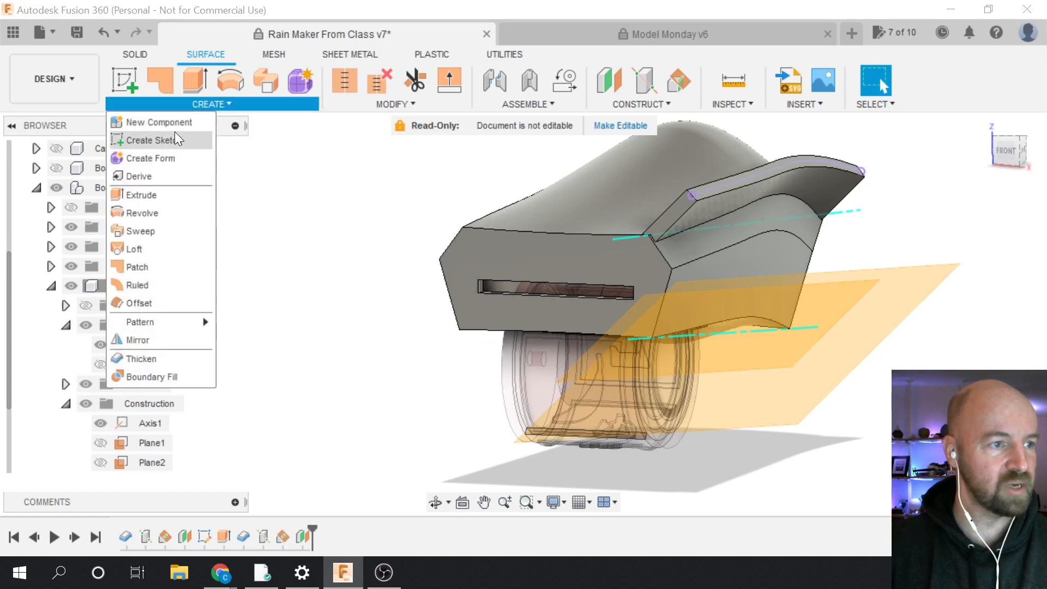
{"action": "left_click", "coordinate": [174, 137]}
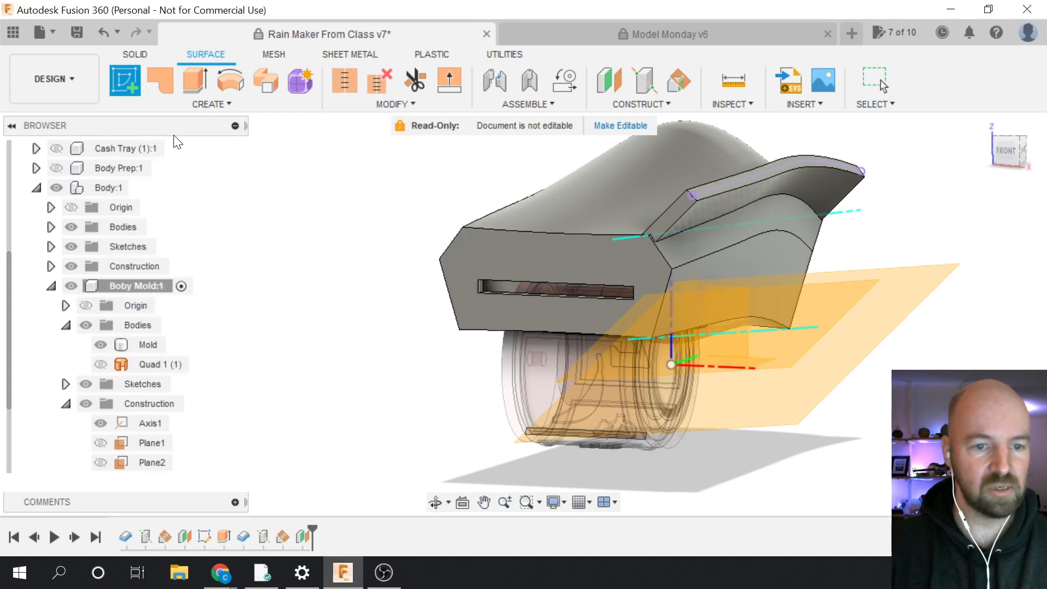
{"action": "left_click", "coordinate": [893, 304]}
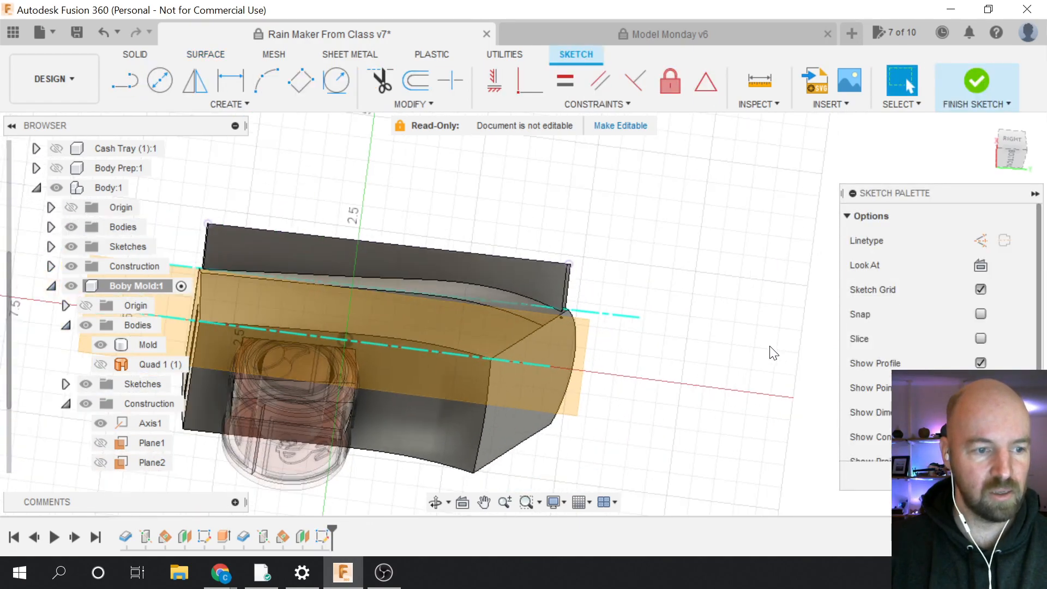
{"action": "scroll", "coordinate": [773, 353], "scroll_direction": "down", "scroll_amount": 3}
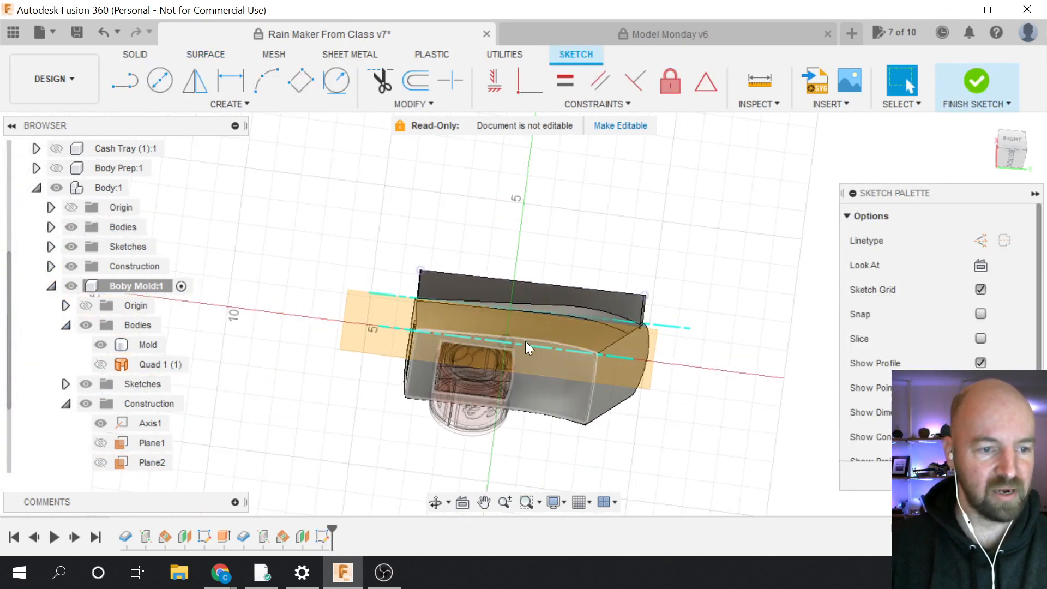
{"action": "scroll", "coordinate": [492, 331], "scroll_direction": "up", "scroll_amount": 5}
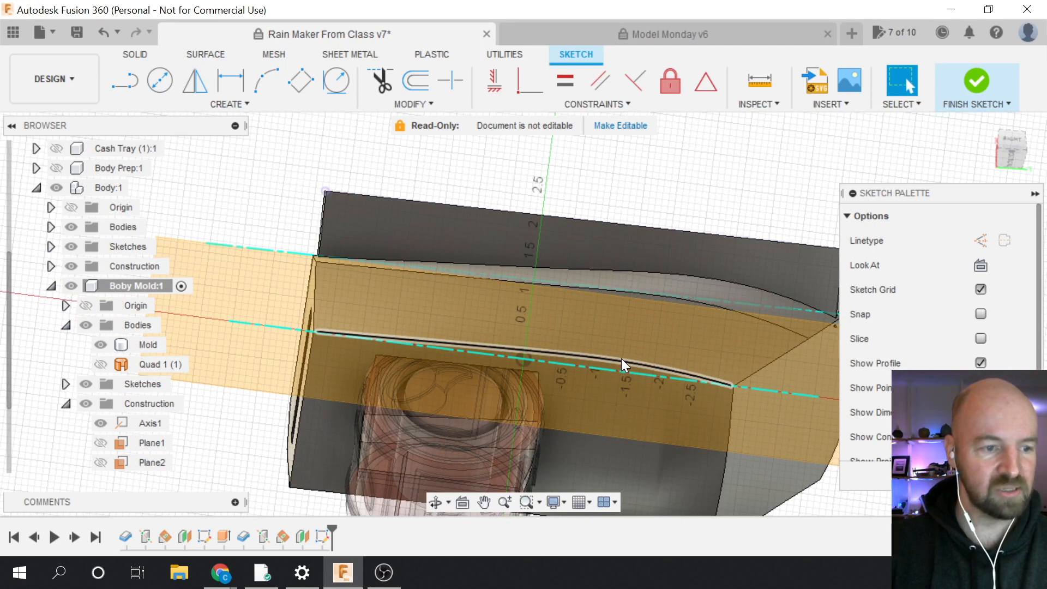
{"action": "left_click", "coordinate": [622, 358]}
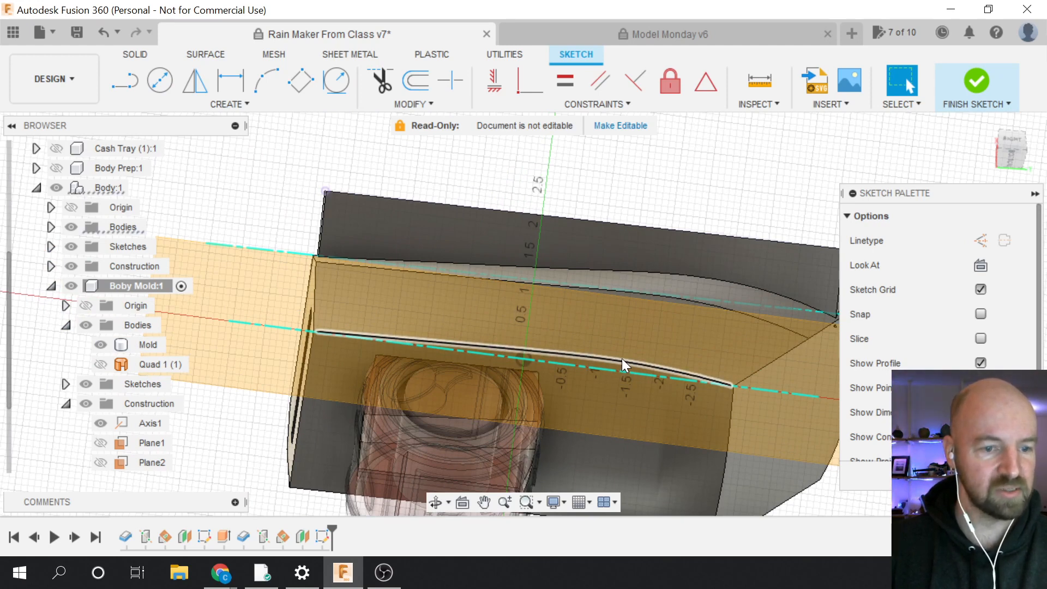
{"action": "left_click", "coordinate": [653, 179]}
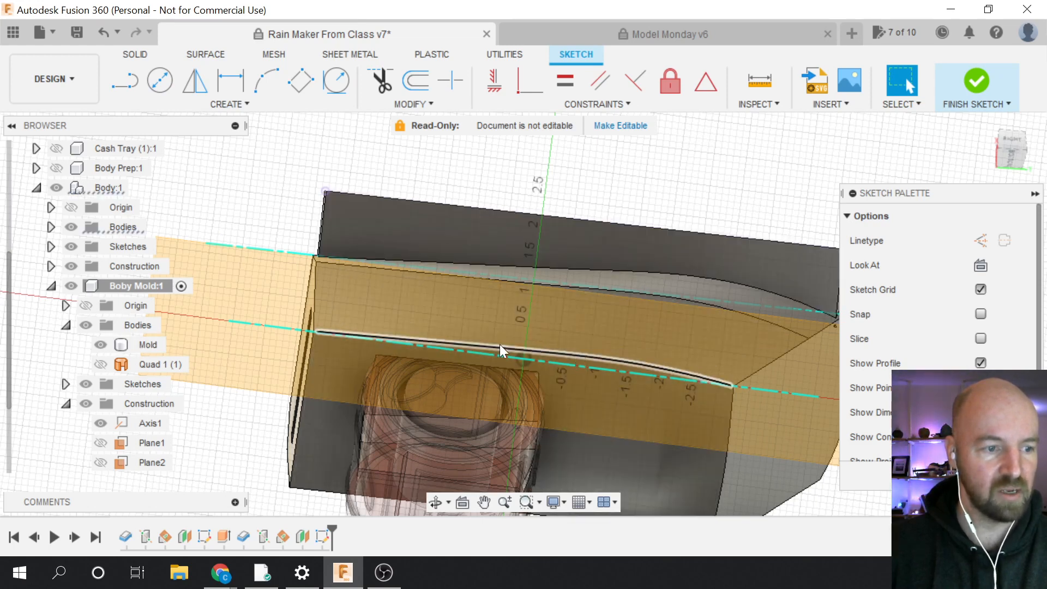
{"action": "left_click", "coordinate": [436, 342]}
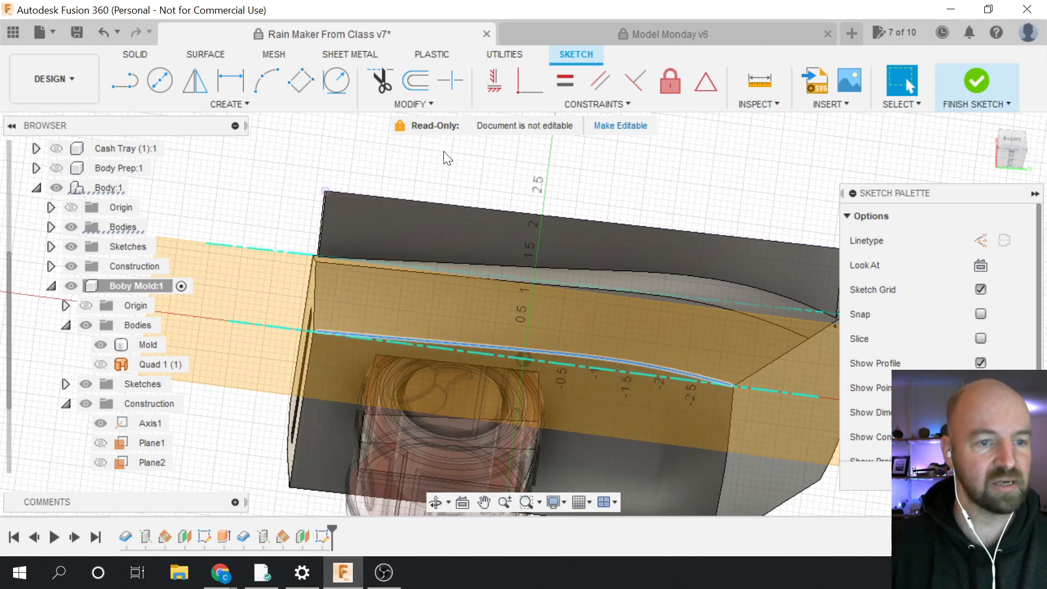
{"action": "left_click", "coordinate": [456, 170]}
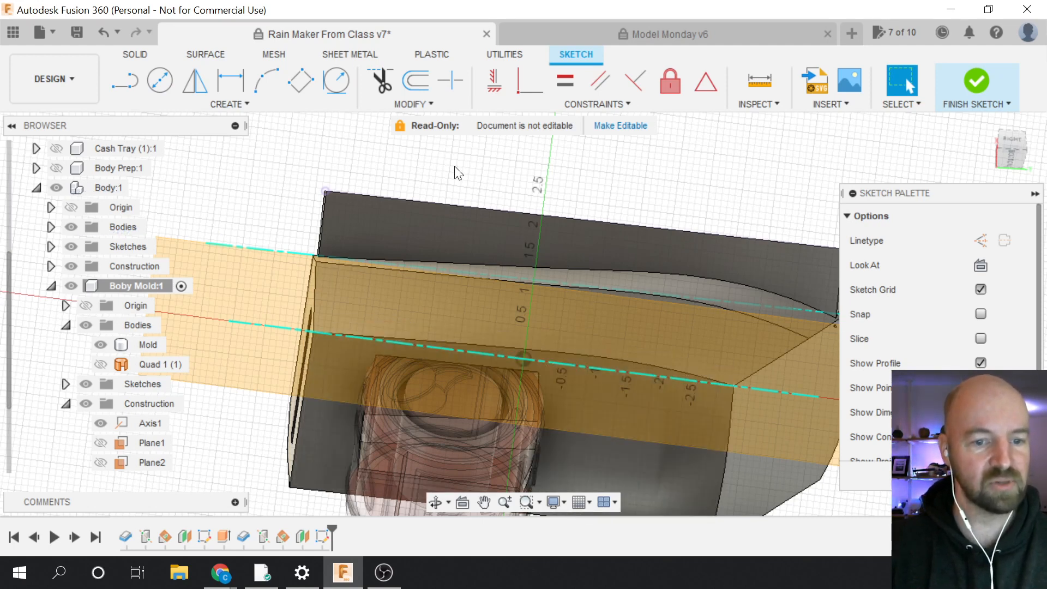
Project the mold's long curved lower edge into the sketch on the outer offset plane, with the projection link kept on
{"action": "left_click", "coordinate": [247, 102]}
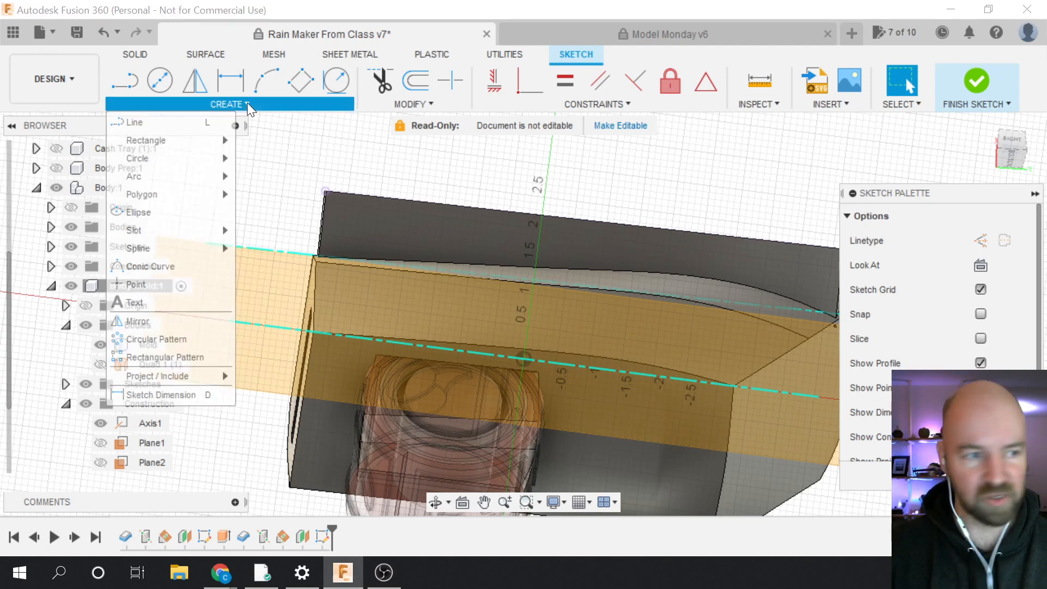
{"action": "mouse_move", "coordinate": [213, 192]}
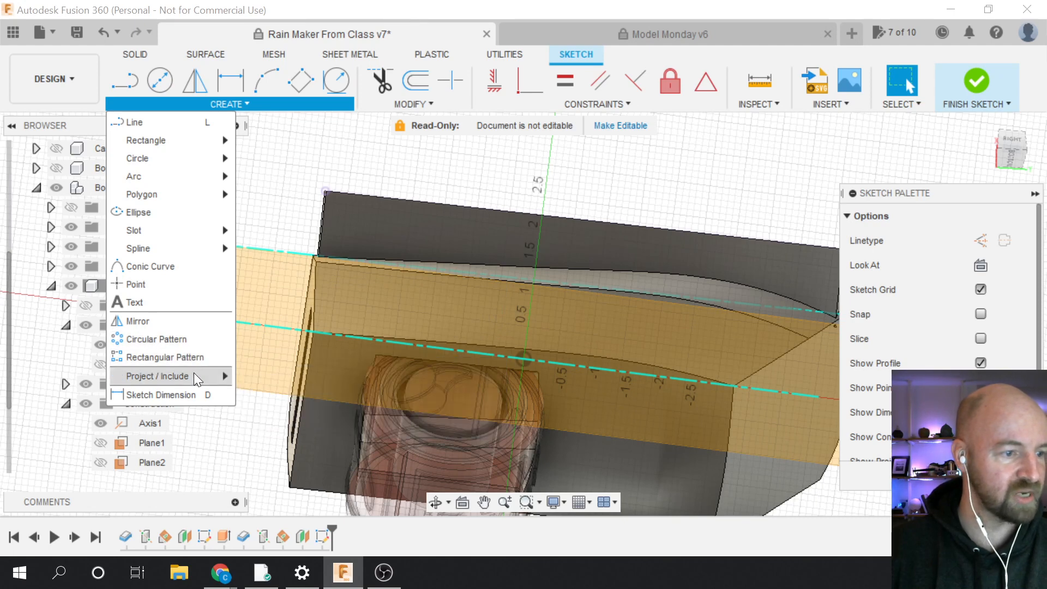
{"action": "mouse_move", "coordinate": [194, 373]}
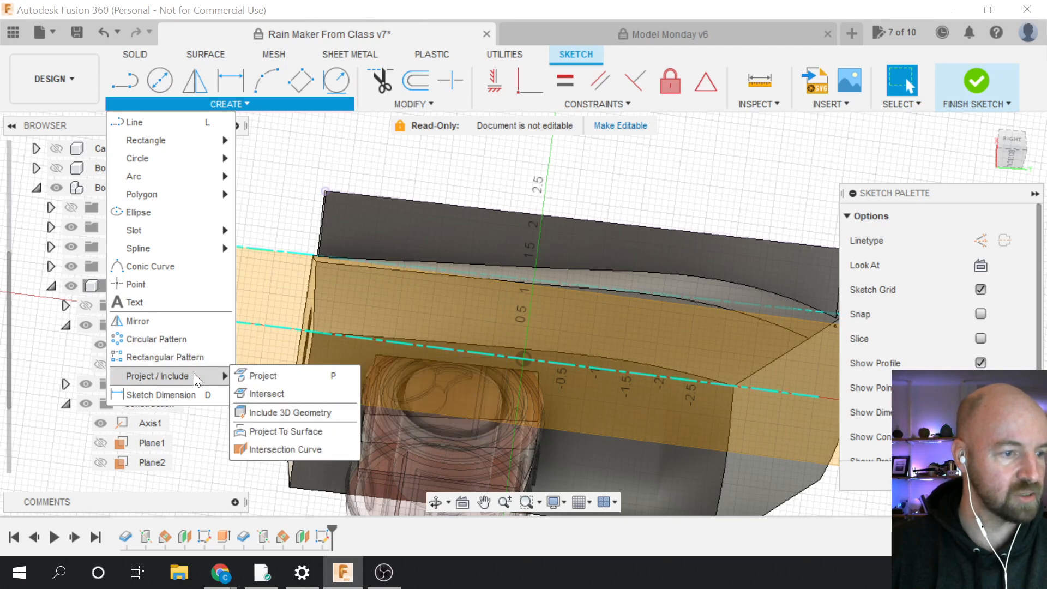
{"action": "left_click", "coordinate": [273, 374]}
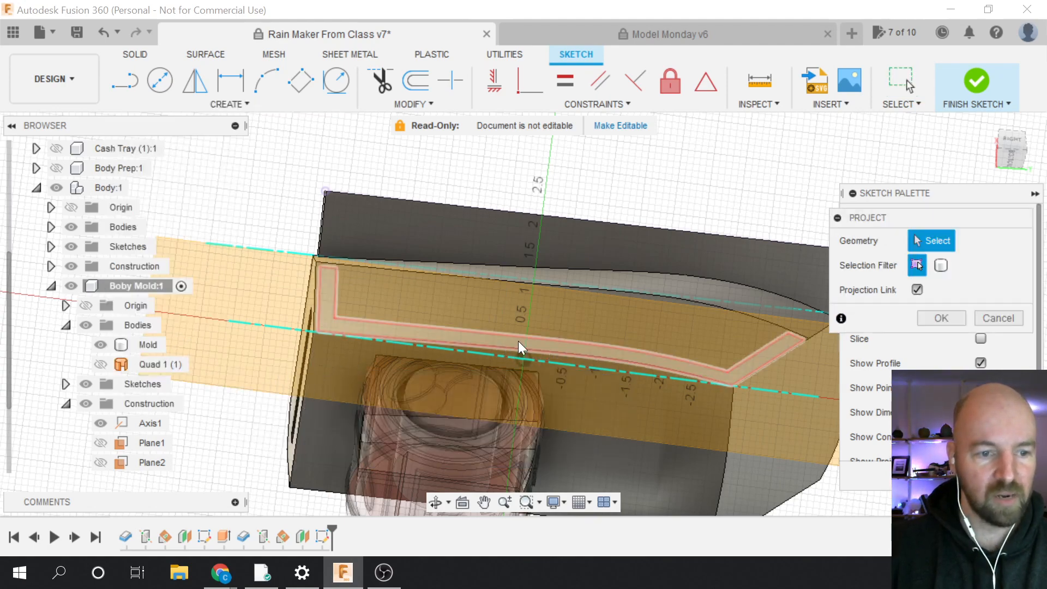
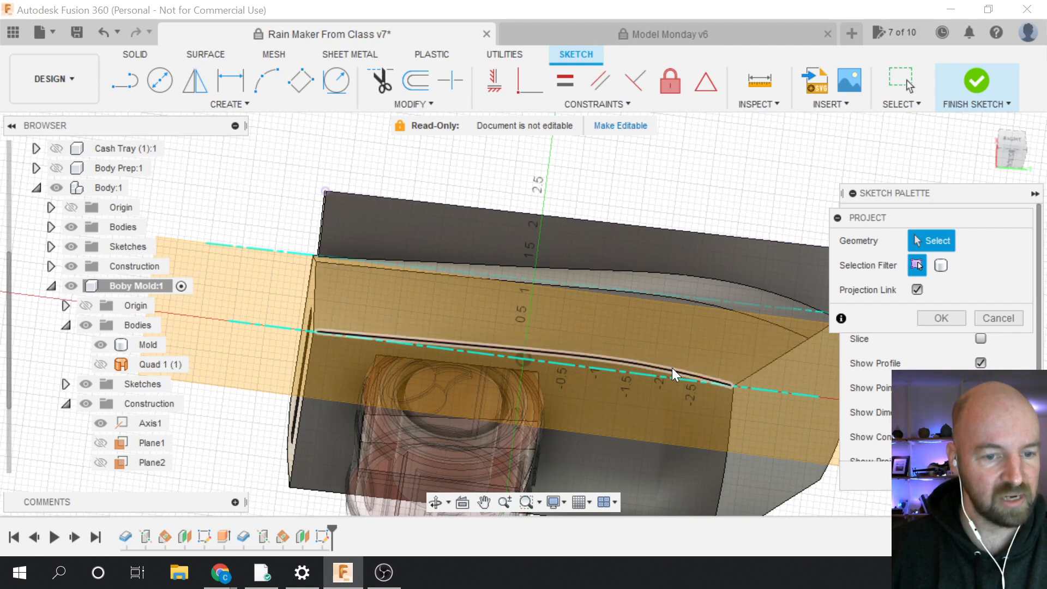
{"action": "left_click", "coordinate": [661, 367]}
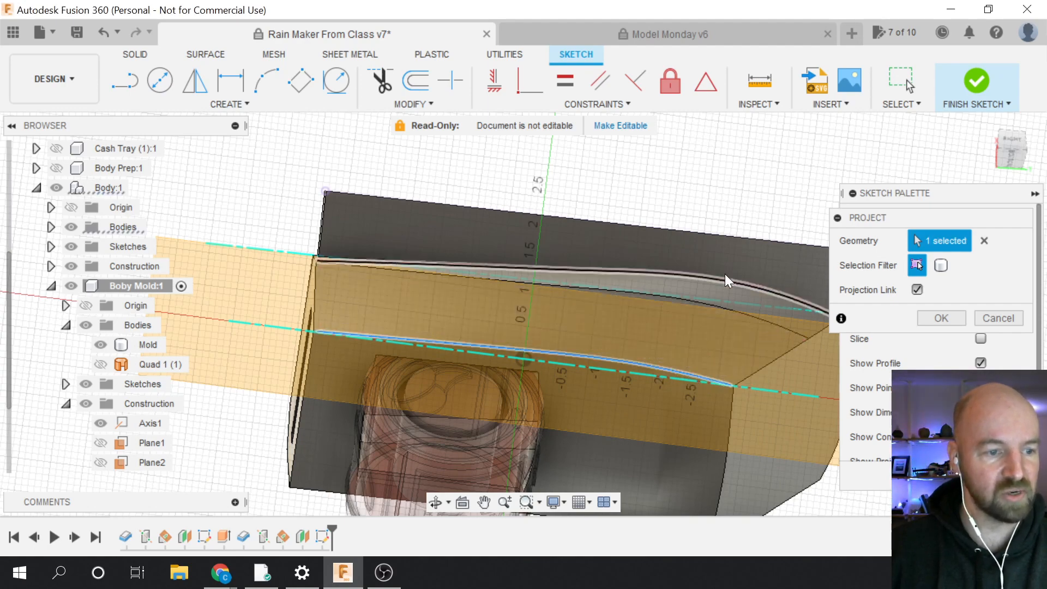
Check the projected lower curve from the right side, accept the projection and finish the sketch
{"action": "mouse_move", "coordinate": [1002, 149]}
{"action": "left_mouse_down"}
{"action": "mouse_move", "coordinate": [1017, 180]}
{"action": "mouse_move", "coordinate": [1006, 168]}
{"action": "left_mouse_up"}
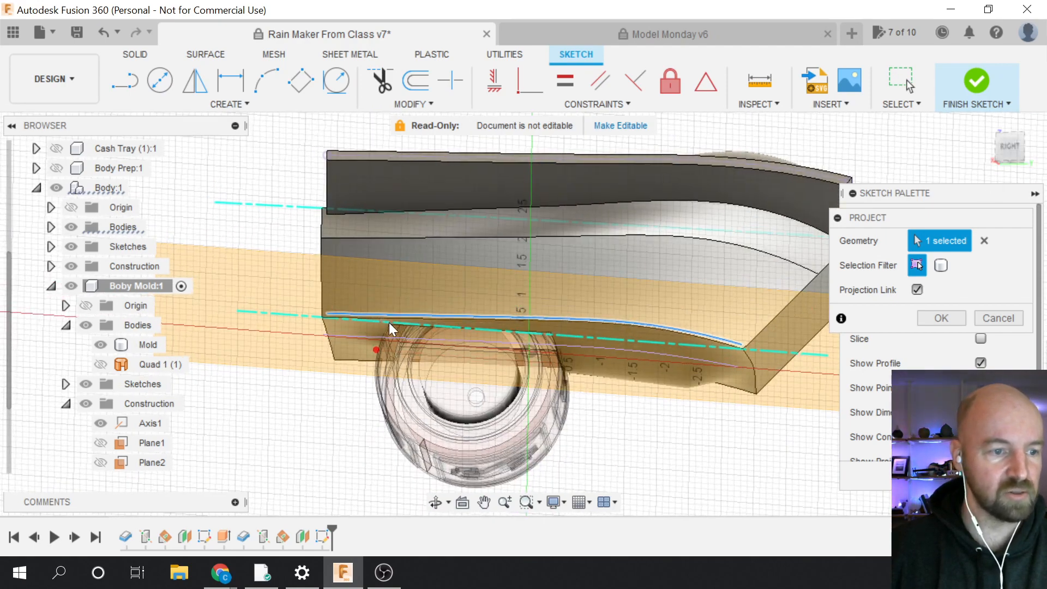
{"action": "scroll", "coordinate": [385, 318], "scroll_direction": "up", "scroll_amount": 3}
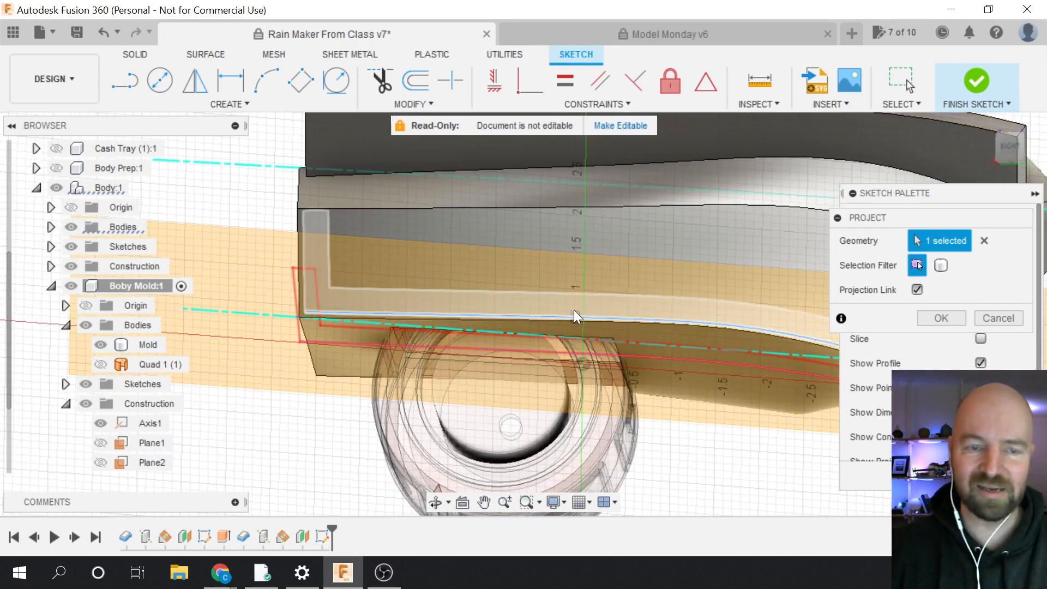
{"action": "scroll", "coordinate": [530, 328], "scroll_direction": "down", "scroll_amount": 3}
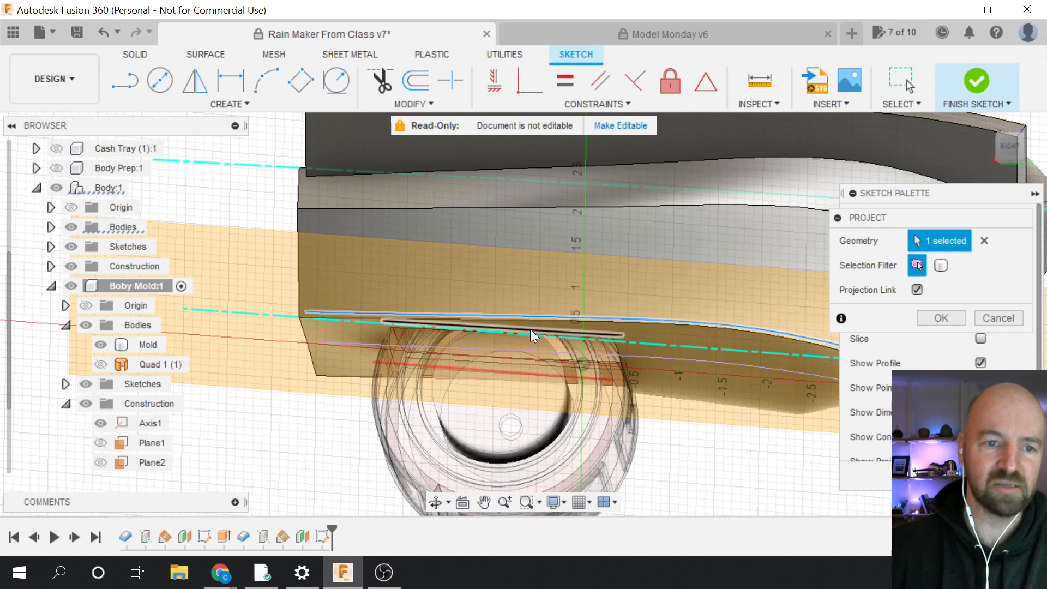
{"action": "scroll", "coordinate": [524, 332], "scroll_direction": "down", "scroll_amount": 2}
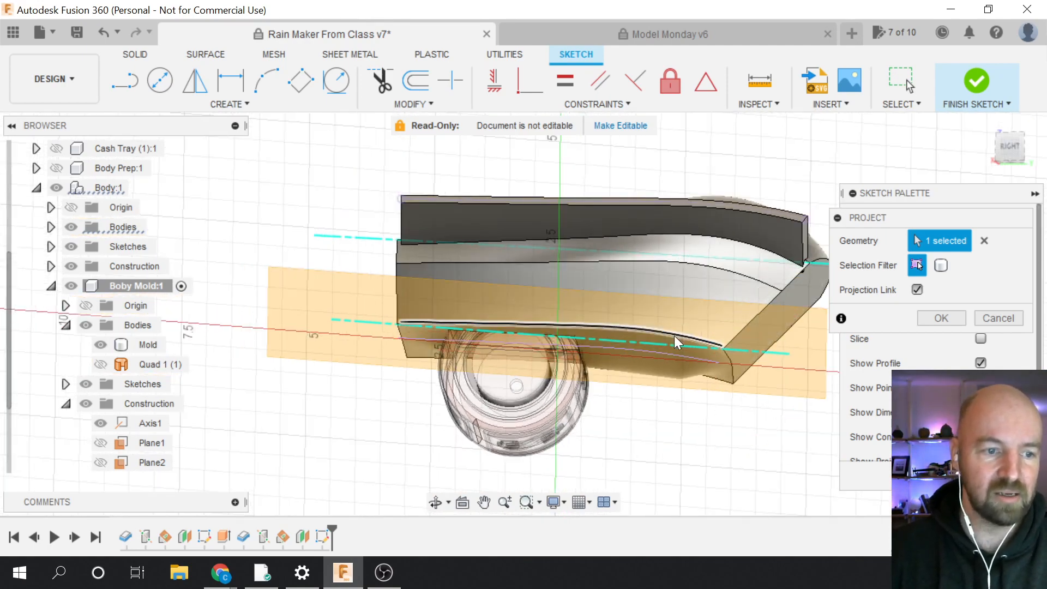
{"action": "scroll", "coordinate": [674, 335], "scroll_direction": "up", "scroll_amount": 4}
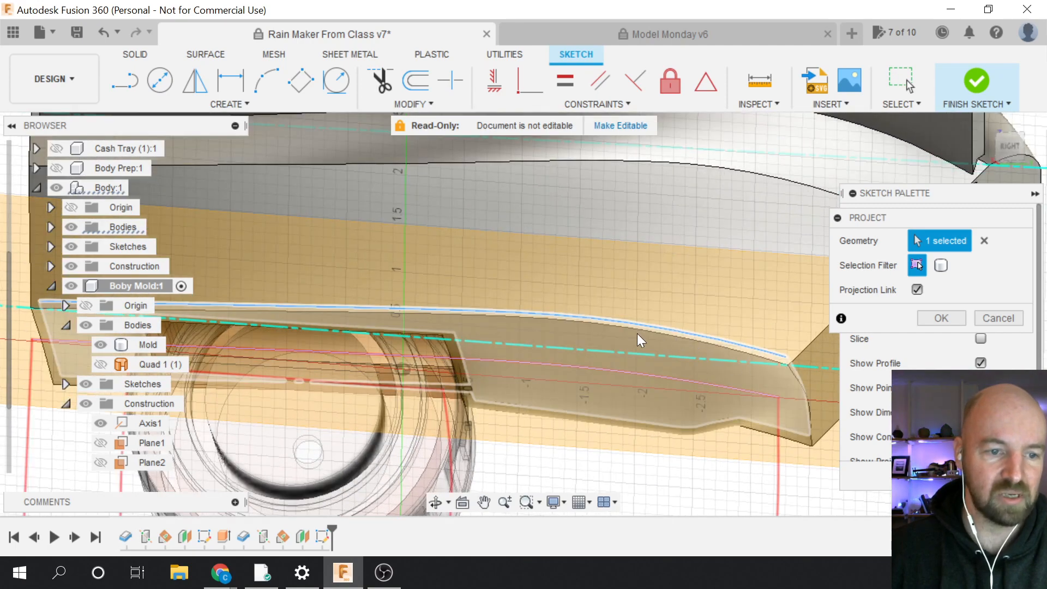
{"action": "scroll", "coordinate": [811, 410], "scroll_direction": "down", "scroll_amount": 2}
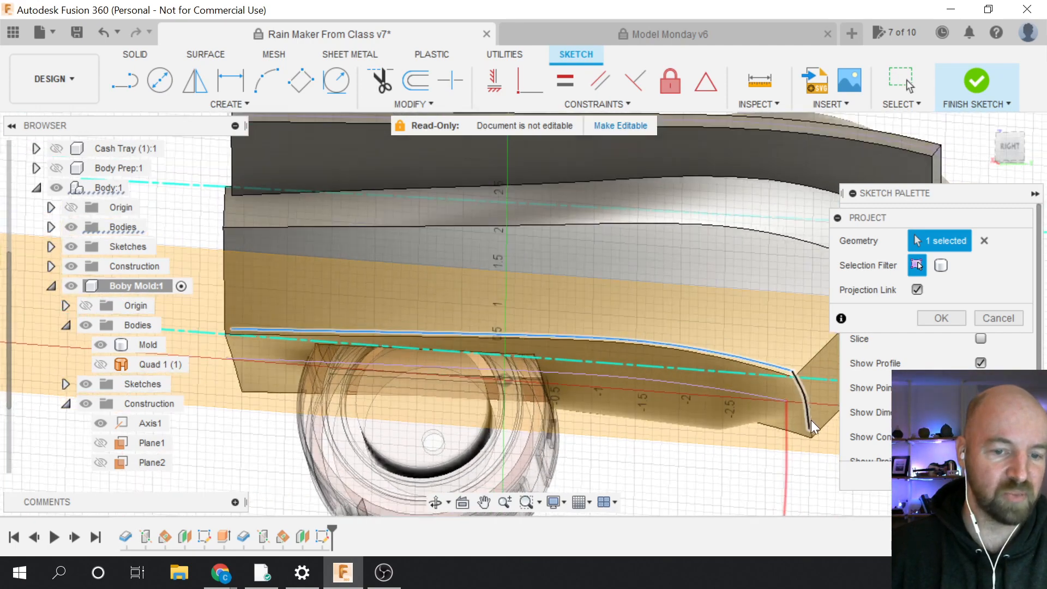
{"action": "scroll", "coordinate": [810, 419], "scroll_direction": "down", "scroll_amount": 3}
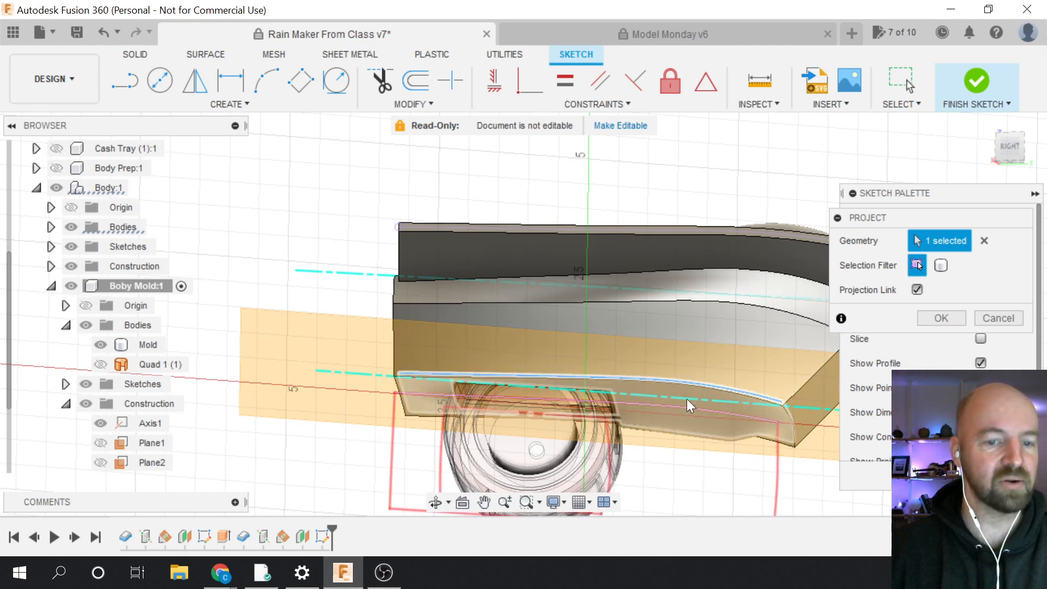
{"action": "left_click", "coordinate": [941, 318]}
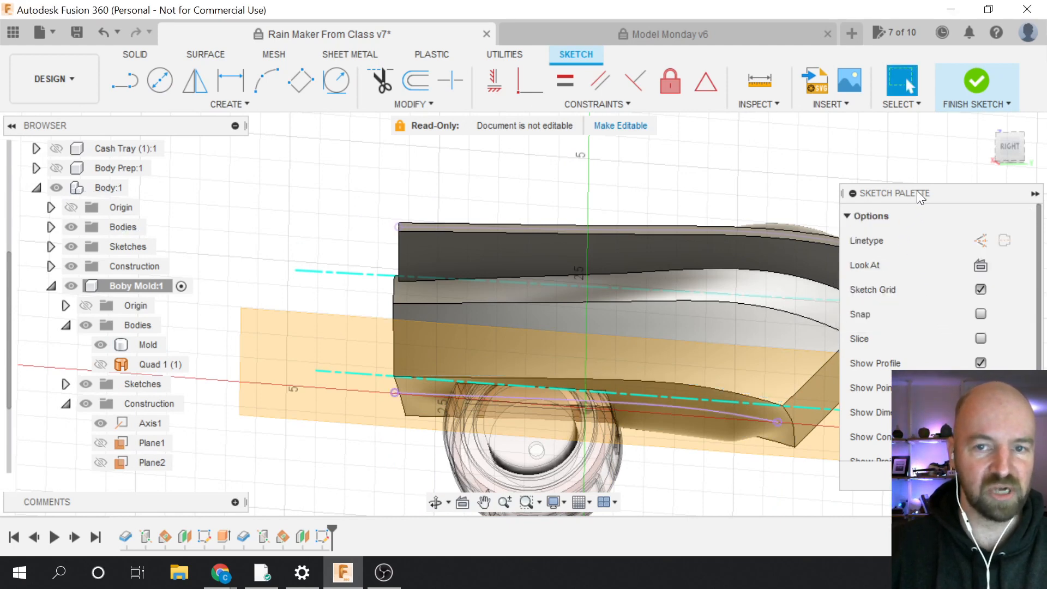
{"action": "left_click", "coordinate": [976, 86]}
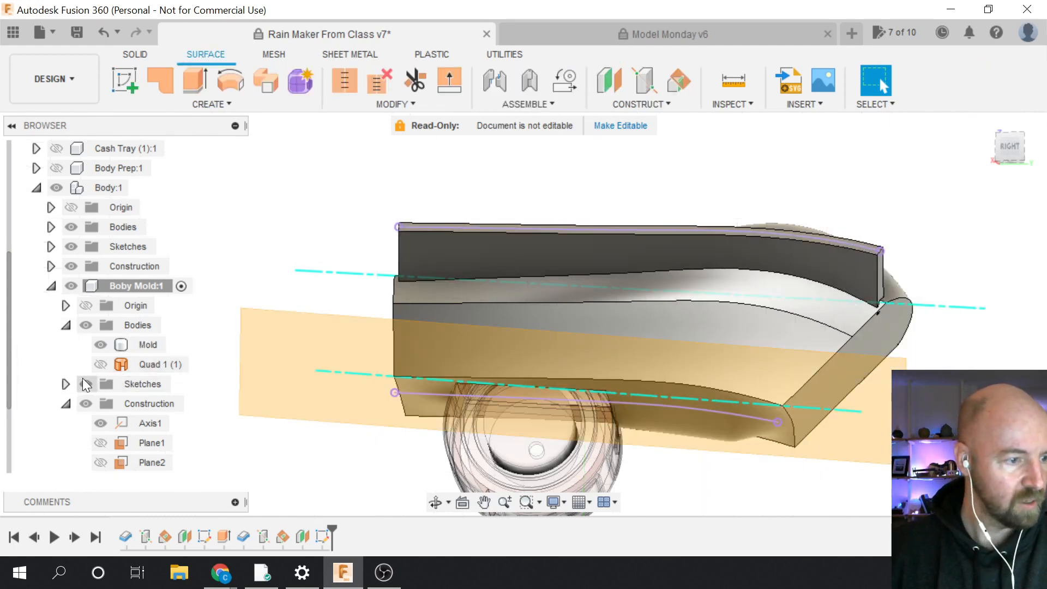
Rename the upper flange's sketch in the Boby Mold component as Flange 1
{"action": "left_click", "coordinate": [65, 384]}
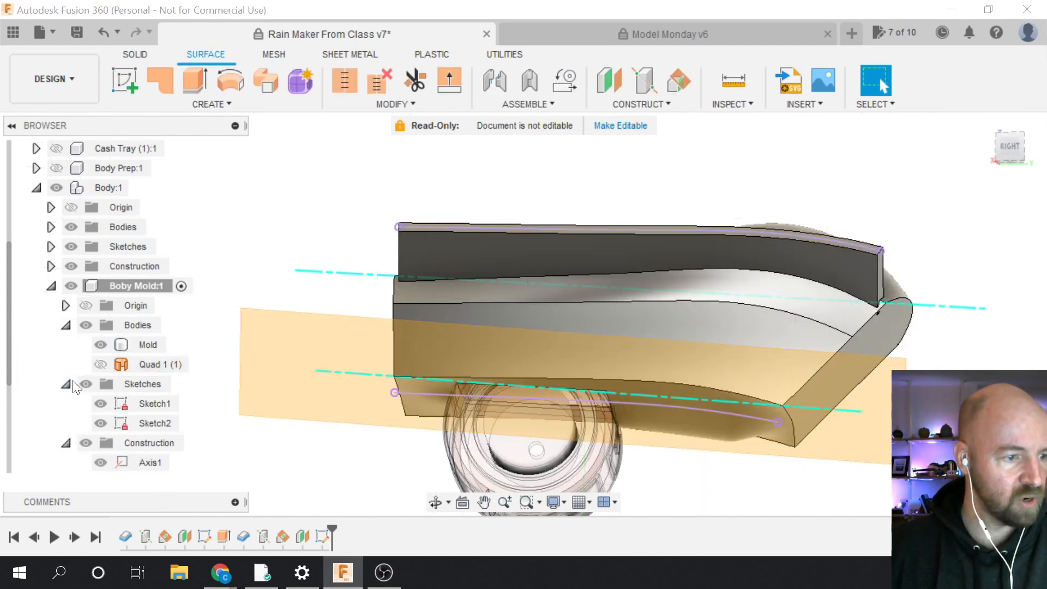
{"action": "left_click", "coordinate": [150, 404]}
{"action": "left_click", "coordinate": [149, 403]}
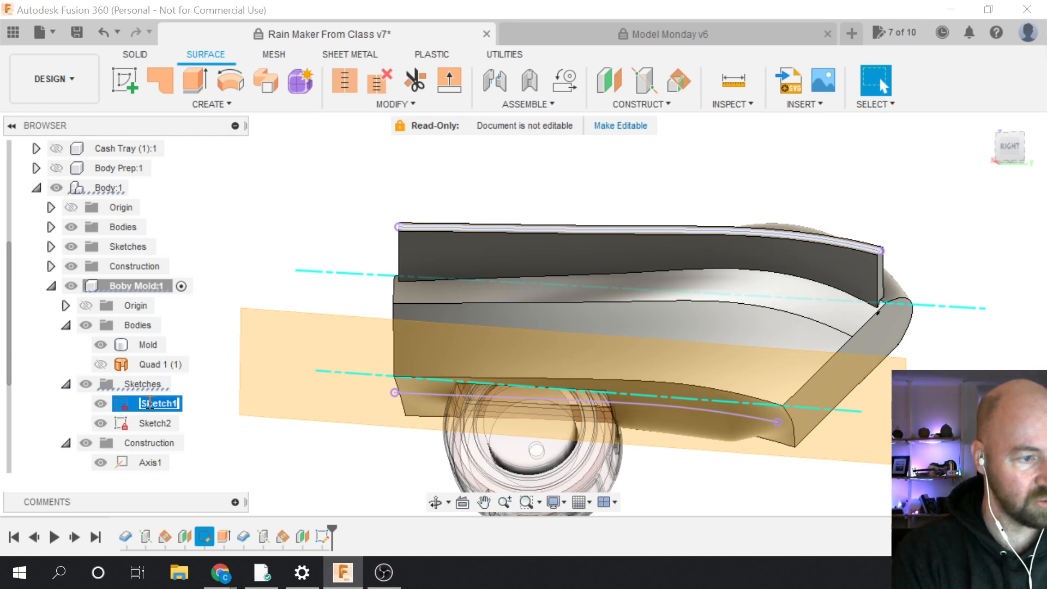
{"action": "type", "text": "Flange 1"}
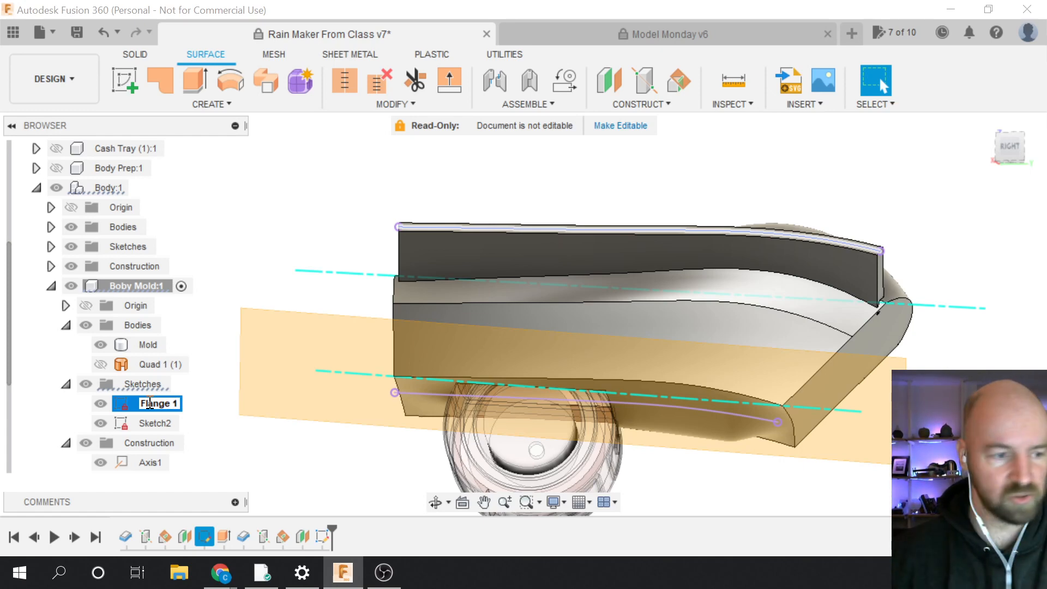
Rename the lower edge's projected sketch as Flange 2
{"action": "left_click", "coordinate": [159, 423]}
{"action": "left_click", "coordinate": [156, 423]}
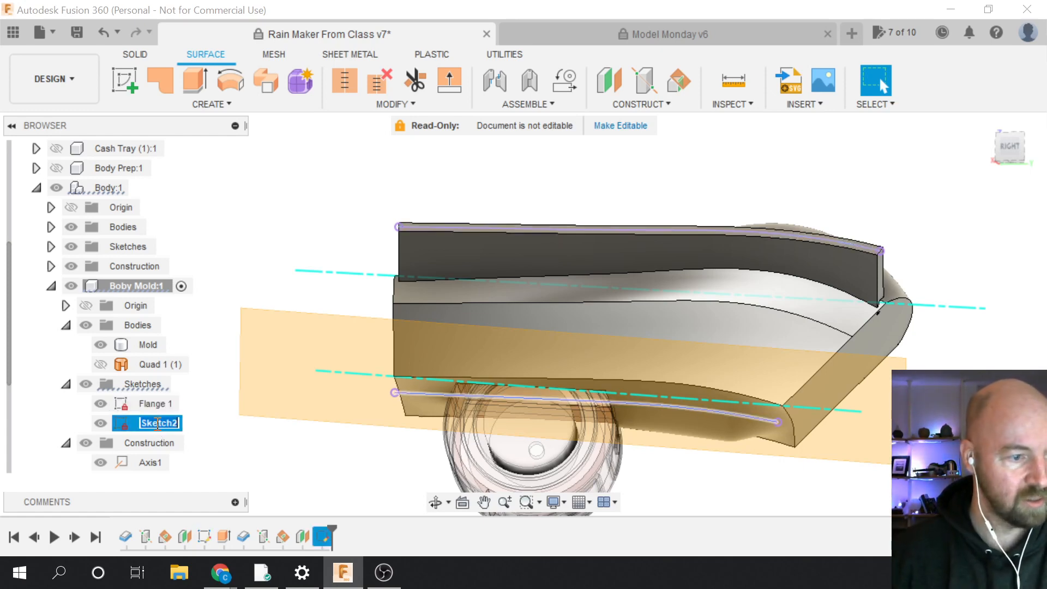
{"action": "type", "text": "Fla"}
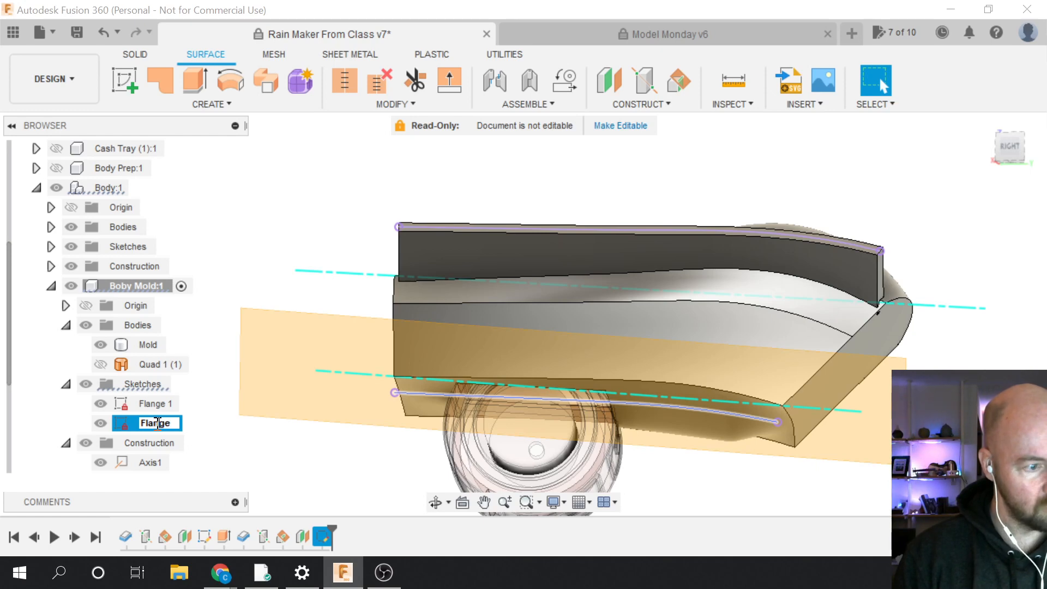
{"action": "type", "text": "nge 2"}
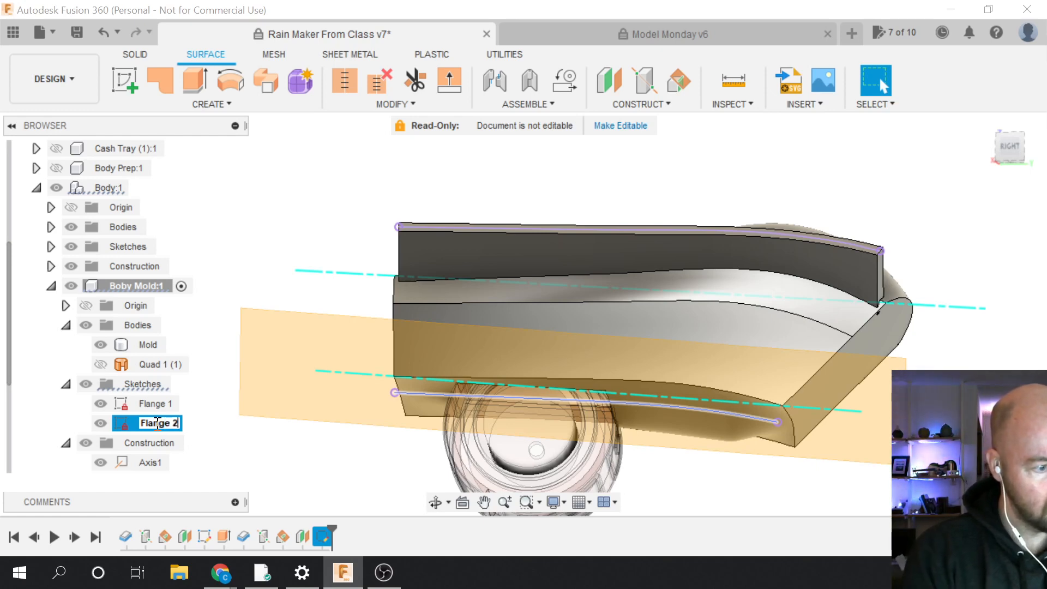
{"action": "key", "text": "Return"}
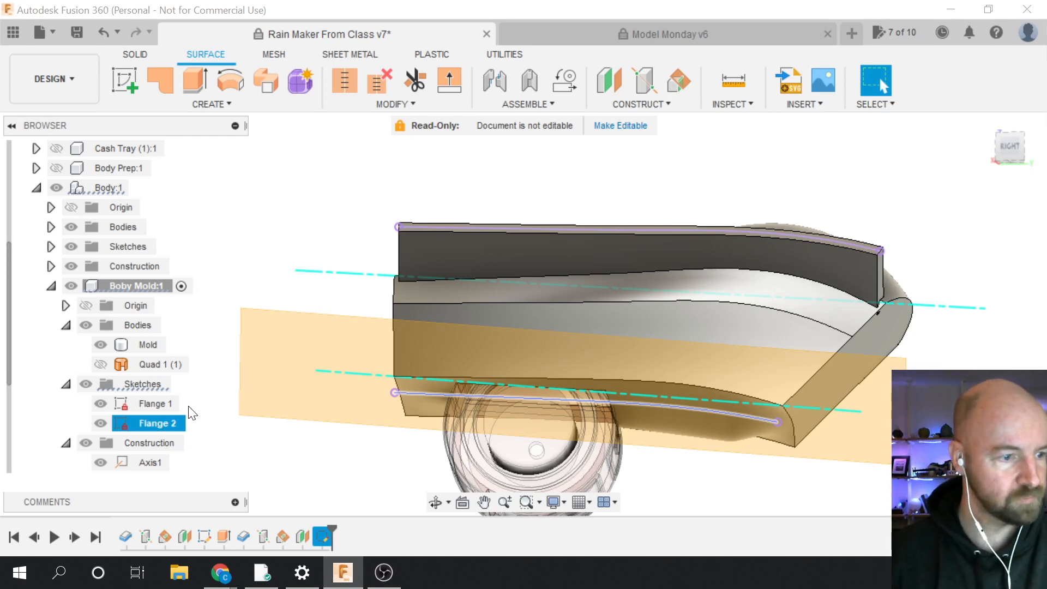
{"action": "left_click", "coordinate": [203, 391]}
Rename the Quad 1 surface body in the Boby Mold component as Flange 1
{"action": "left_click", "coordinate": [153, 363]}
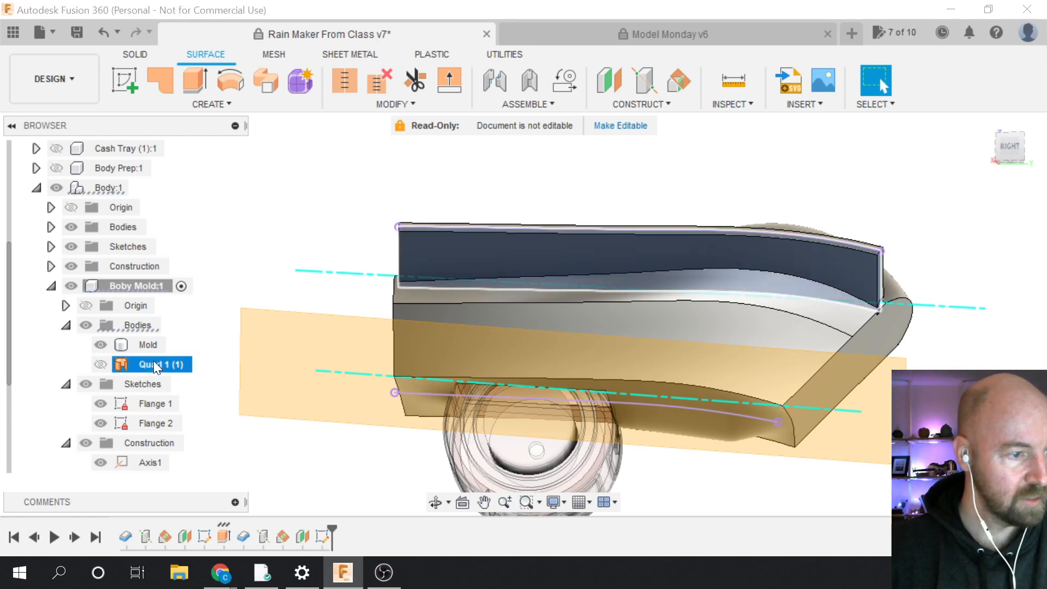
{"action": "left_click", "coordinate": [156, 365]}
{"action": "type", "text": "Flange 1"}
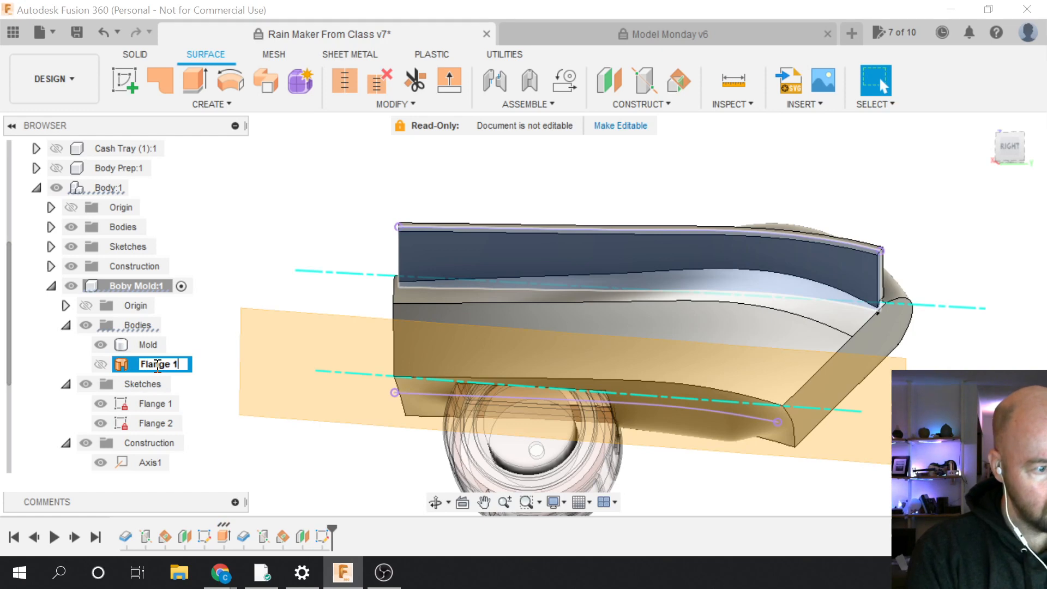
{"action": "key", "text": "Return"}
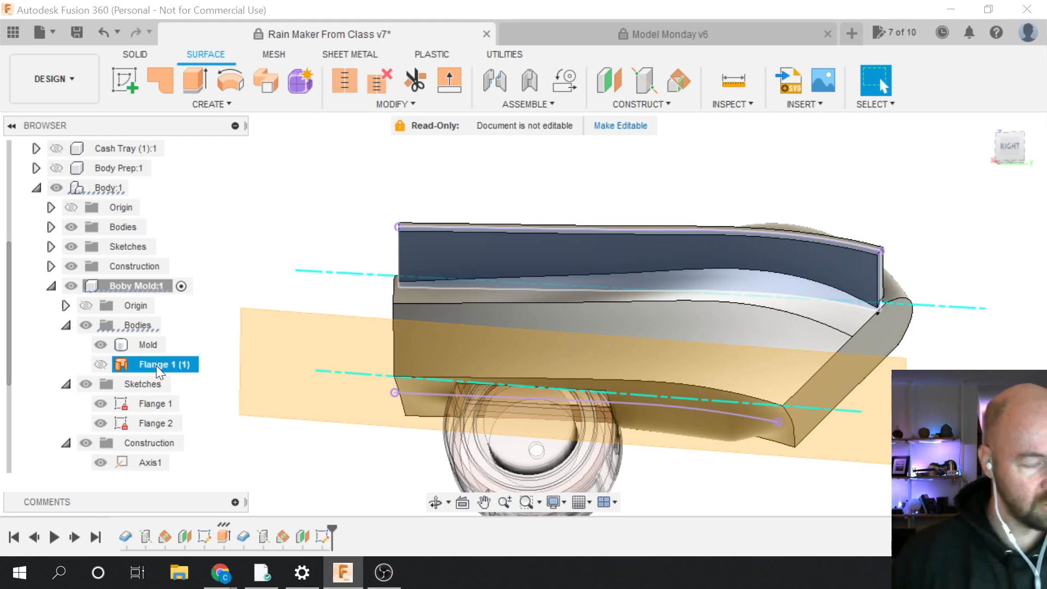
{"action": "left_click", "coordinate": [205, 357]}
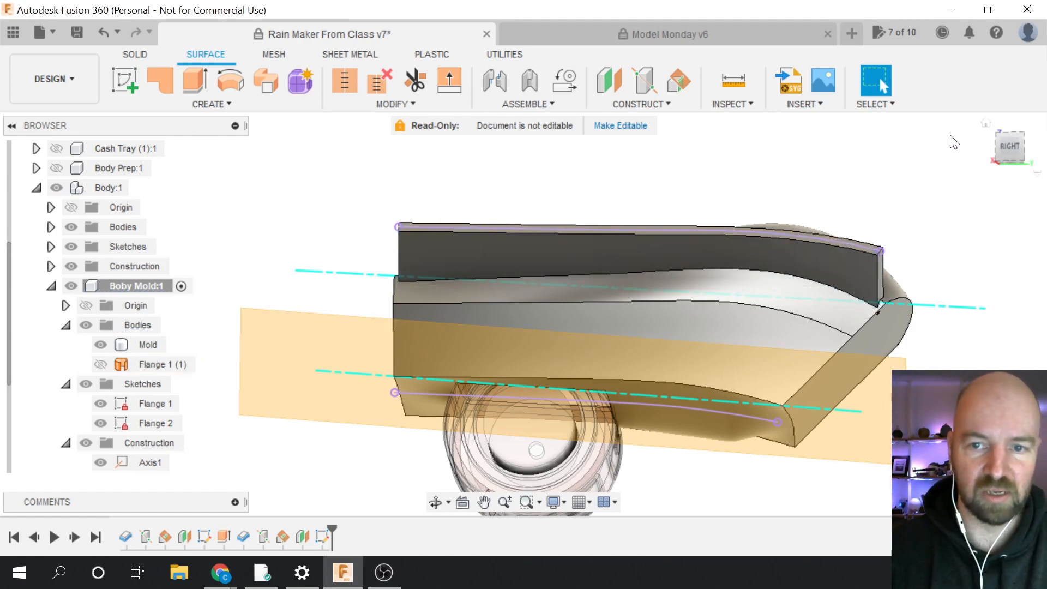
Start a surface Extrude with the Flange 2 sketch curve below the mold's lower edge as the profile
{"action": "middle_click_drag", "start_coordinate": [998, 145], "coordinate": [880, 172], "text": "shift"}
{"action": "left_click_drag", "start_coordinate": [1013, 154], "coordinate": [1012, 151]}
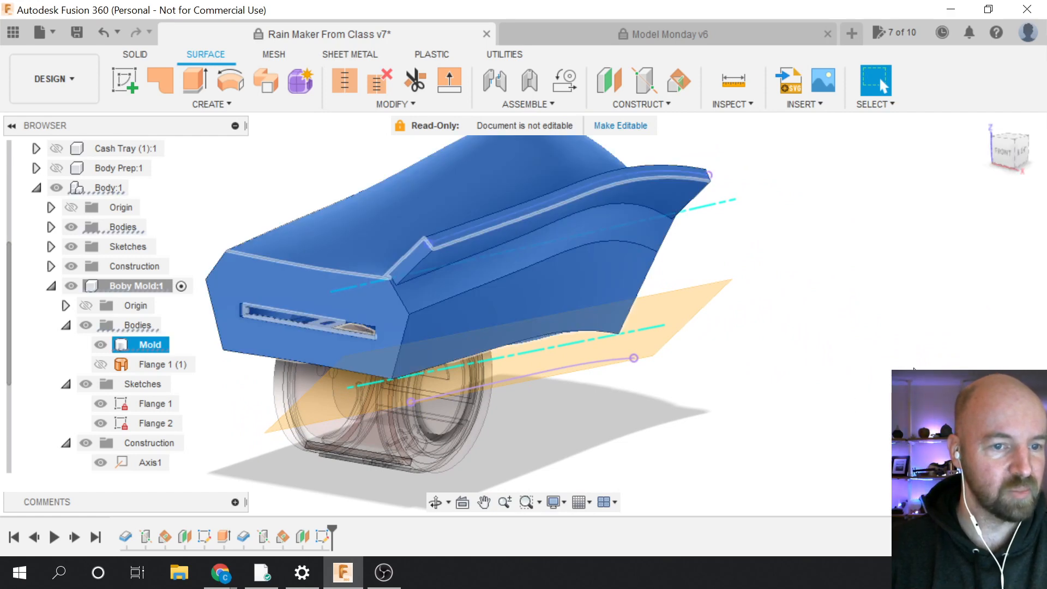
{"action": "left_click", "coordinate": [914, 369]}
{"action": "scroll", "coordinate": [894, 354], "scroll_direction": "down", "scroll_amount": 1}
{"action": "scroll", "coordinate": [440, 319], "scroll_direction": "up", "scroll_amount": 1}
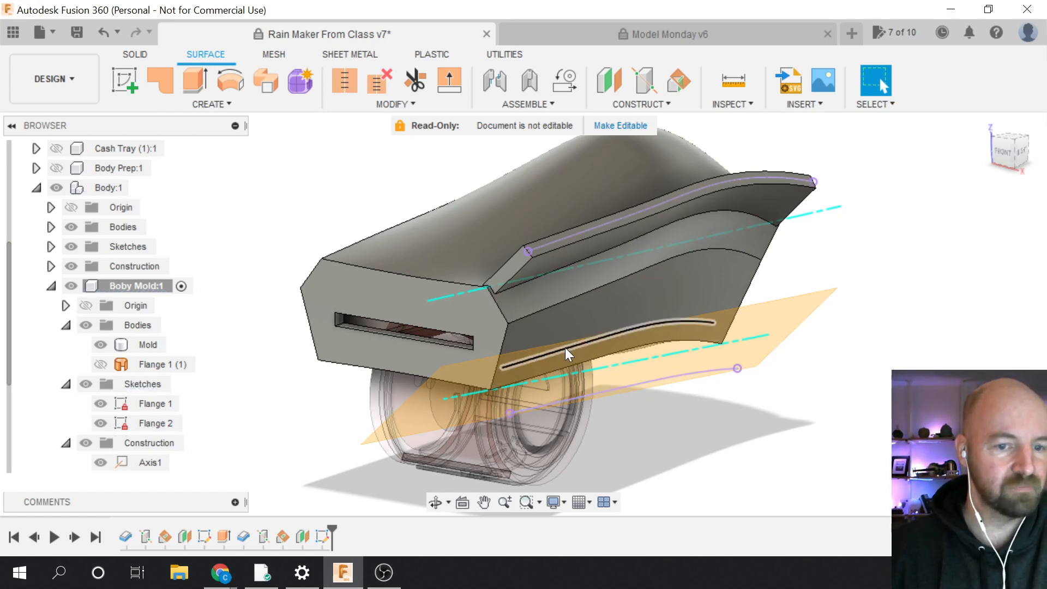
{"action": "left_click", "coordinate": [235, 105]}
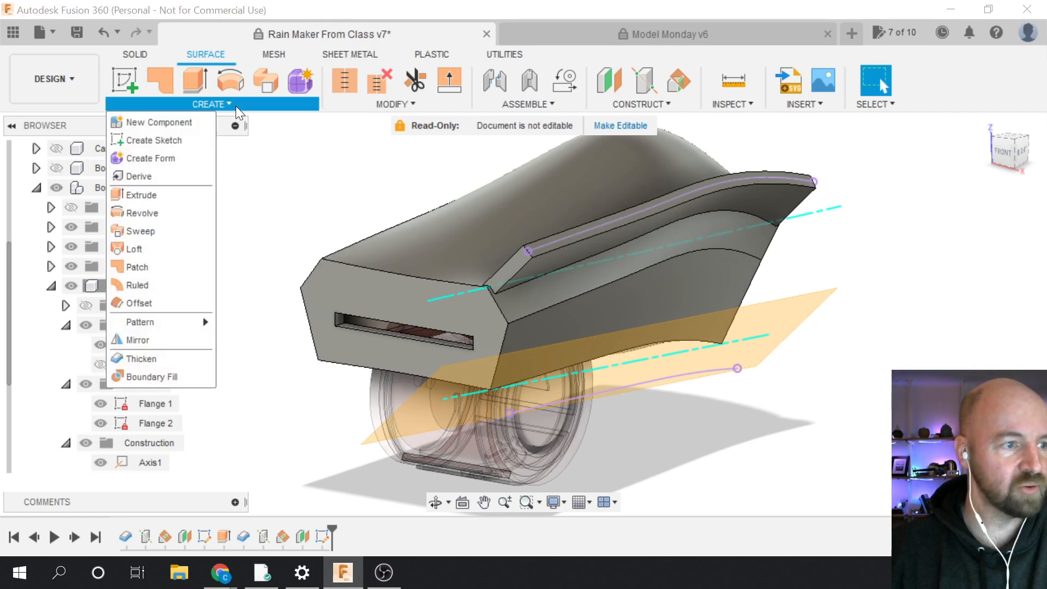
{"action": "left_click", "coordinate": [175, 194]}
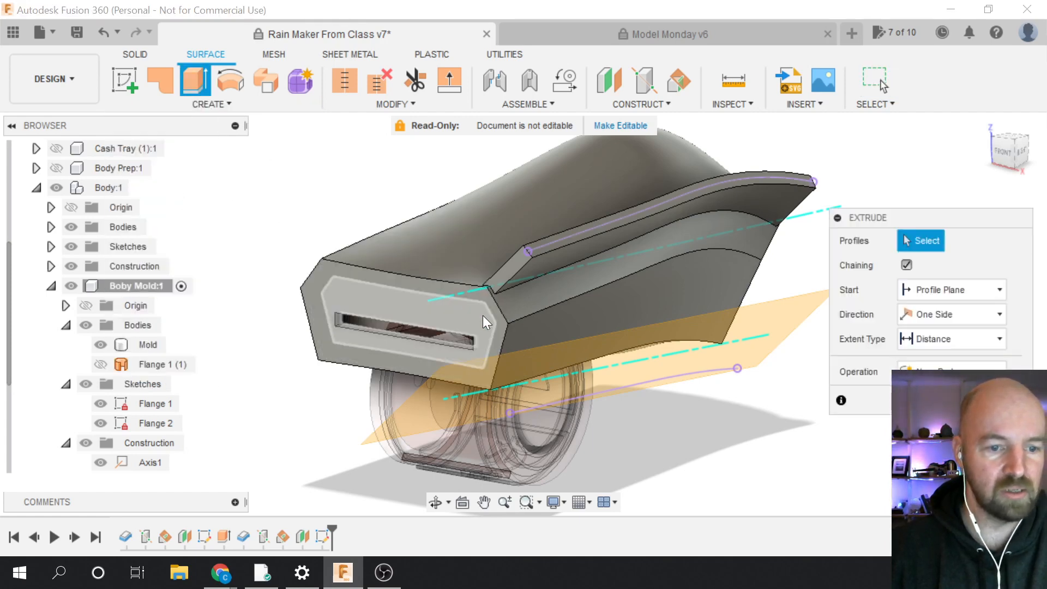
{"action": "left_click", "coordinate": [665, 378]}
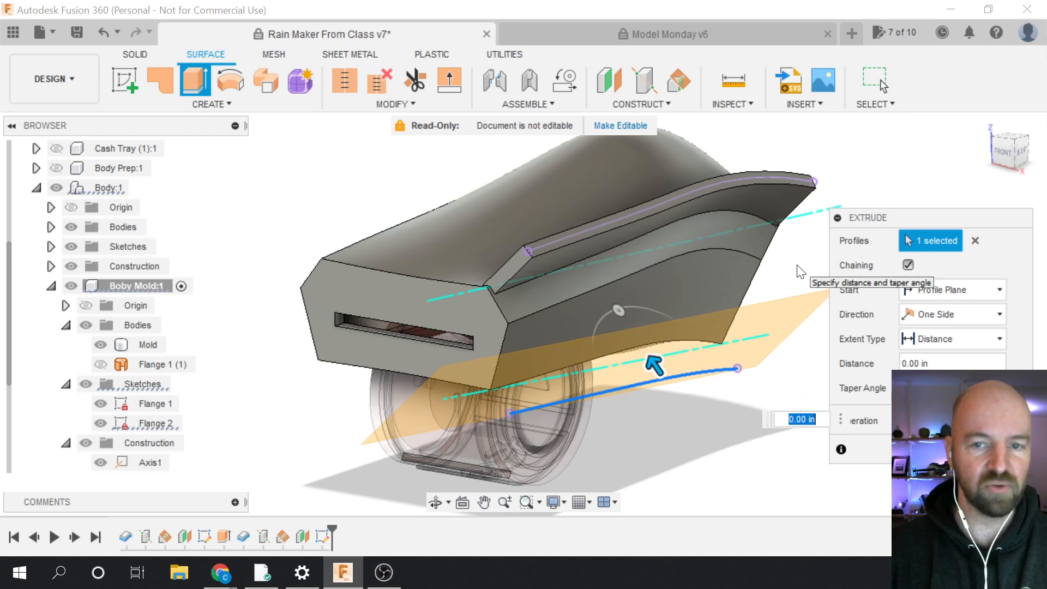
Extrude the Flange 2 curve 1 in as a surface across the mold's lower edge
{"action": "left_click", "coordinate": [997, 154]}
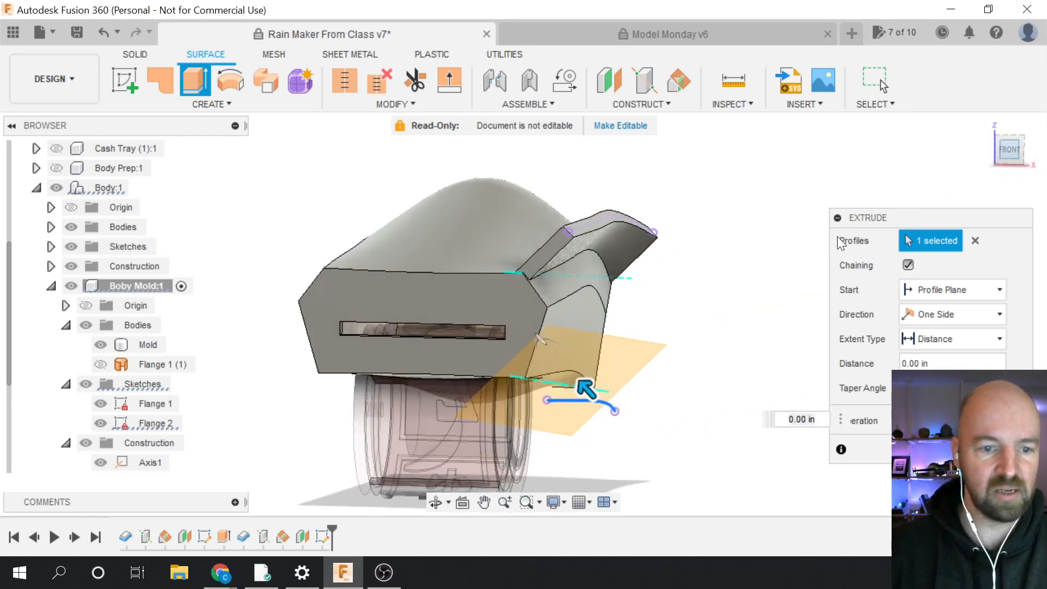
{"action": "left_click_drag", "start_coordinate": [559, 396], "coordinate": [519, 356]}
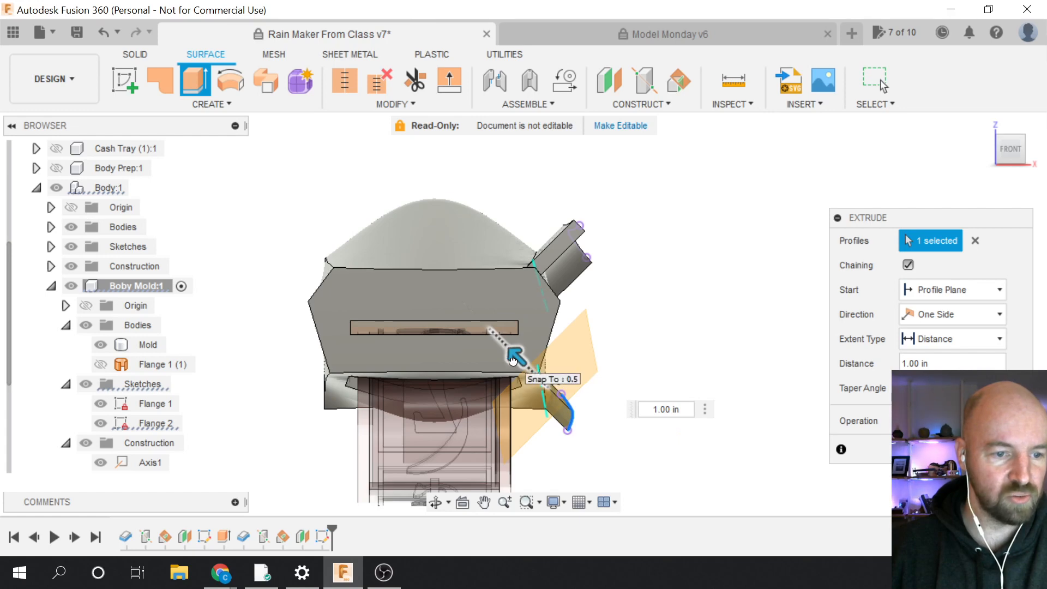
{"action": "scroll", "coordinate": [521, 357], "scroll_direction": "up", "scroll_amount": 1}
{"action": "scroll", "coordinate": [521, 357], "scroll_direction": "up", "scroll_amount": 3}
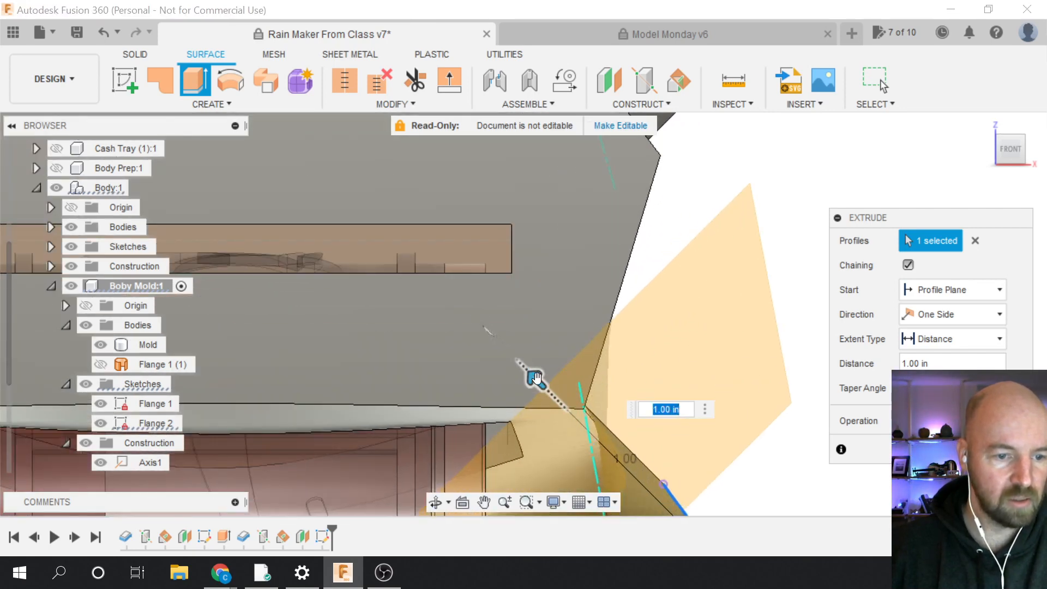
{"action": "left_click_drag", "start_coordinate": [535, 375], "coordinate": [507, 357]}
{"action": "scroll", "coordinate": [536, 358], "scroll_direction": "down", "scroll_amount": 2}
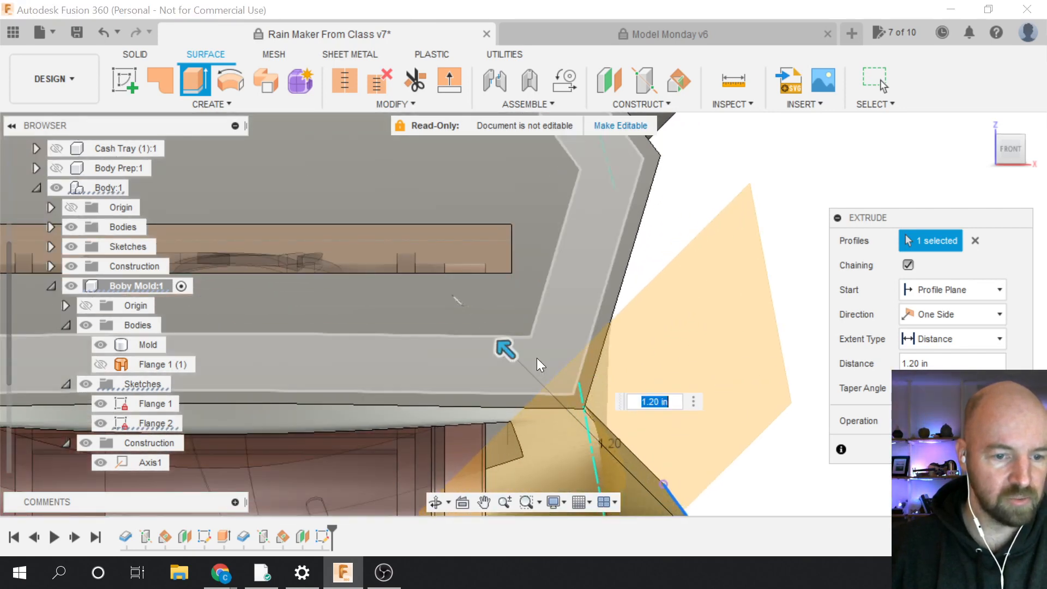
{"action": "scroll", "coordinate": [544, 364], "scroll_direction": "down", "scroll_amount": 1}
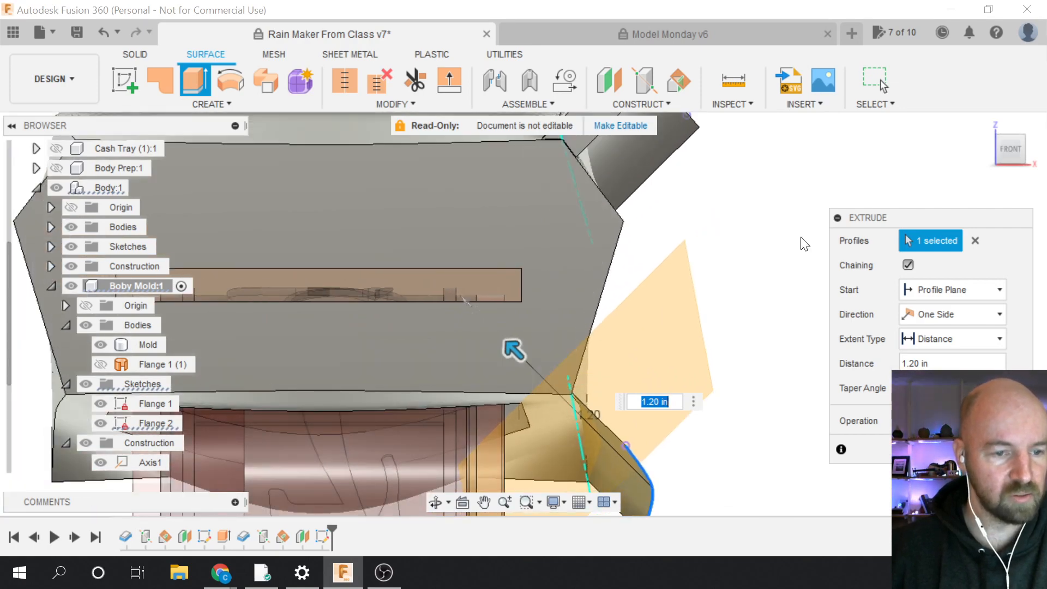
{"action": "left_click_drag", "start_coordinate": [1012, 150], "coordinate": [998, 154]}
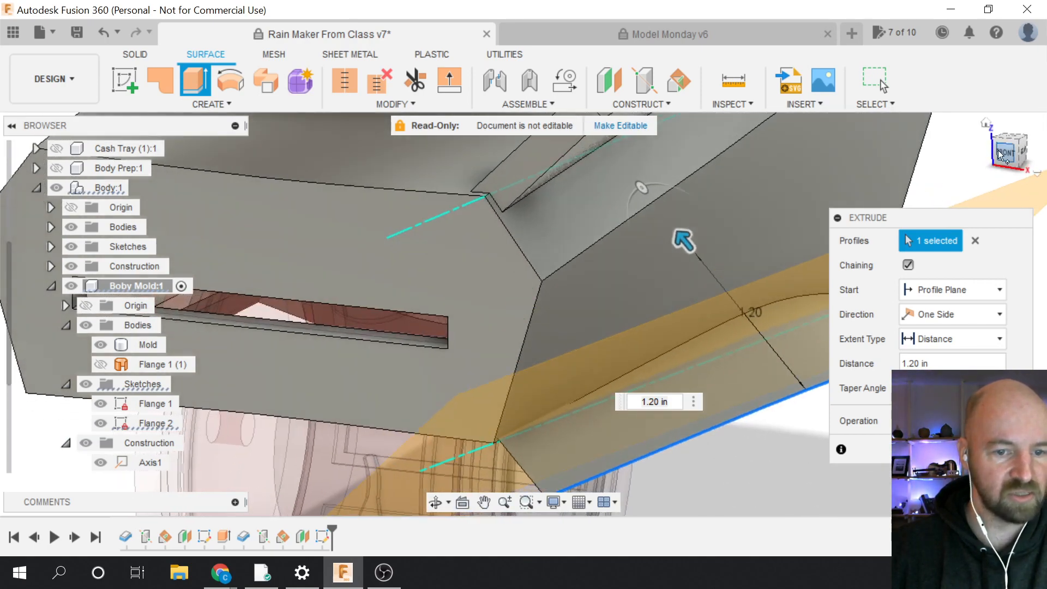
{"action": "scroll", "coordinate": [498, 426], "scroll_direction": "down", "scroll_amount": 6}
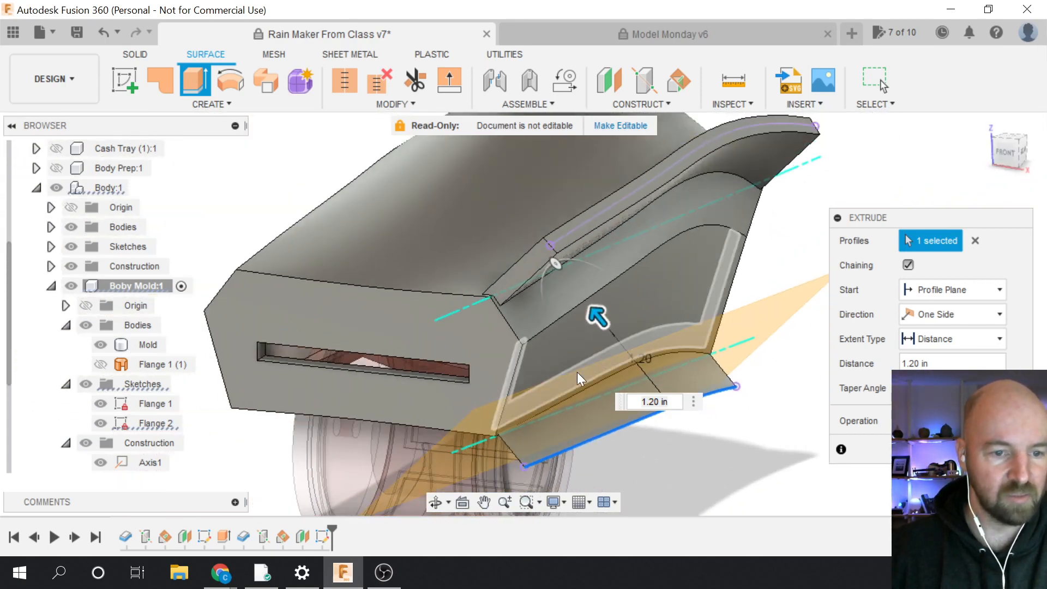
{"action": "mouse_move", "coordinate": [598, 316]}
{"action": "left_mouse_down"}
{"action": "mouse_move", "coordinate": [617, 333]}
{"action": "mouse_move", "coordinate": [612, 349]}
{"action": "mouse_move", "coordinate": [606, 326]}
{"action": "left_mouse_up"}
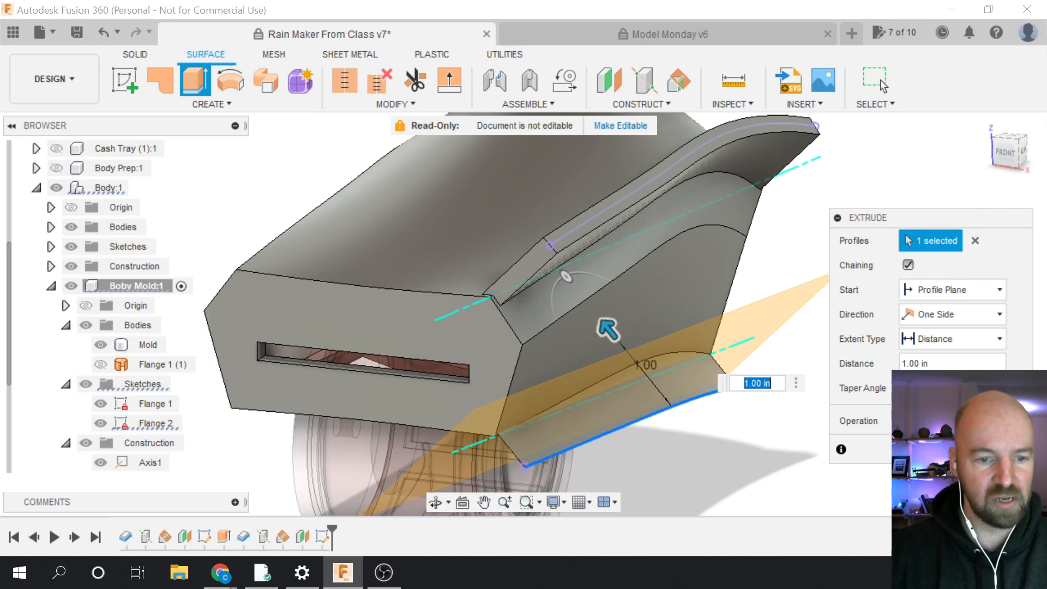
{"action": "key", "text": "Return"}
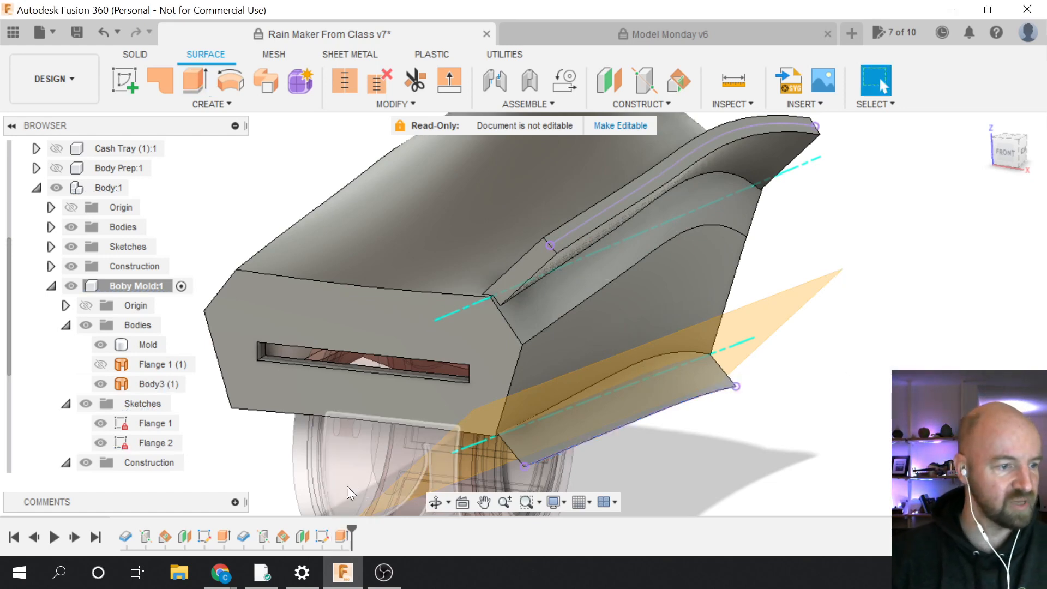
Hide the Plane3 construction plane of the Boby Mold component
{"action": "scroll", "coordinate": [114, 424], "scroll_direction": "down", "scroll_amount": 3}
{"action": "scroll", "coordinate": [115, 425], "scroll_direction": "down", "scroll_amount": 1}
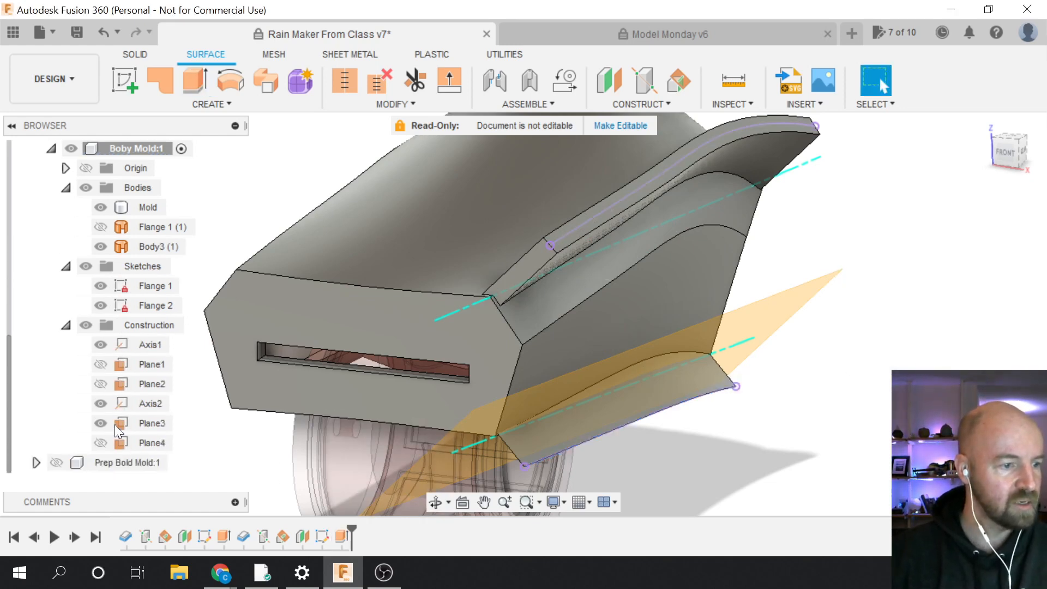
{"action": "left_click", "coordinate": [100, 420]}
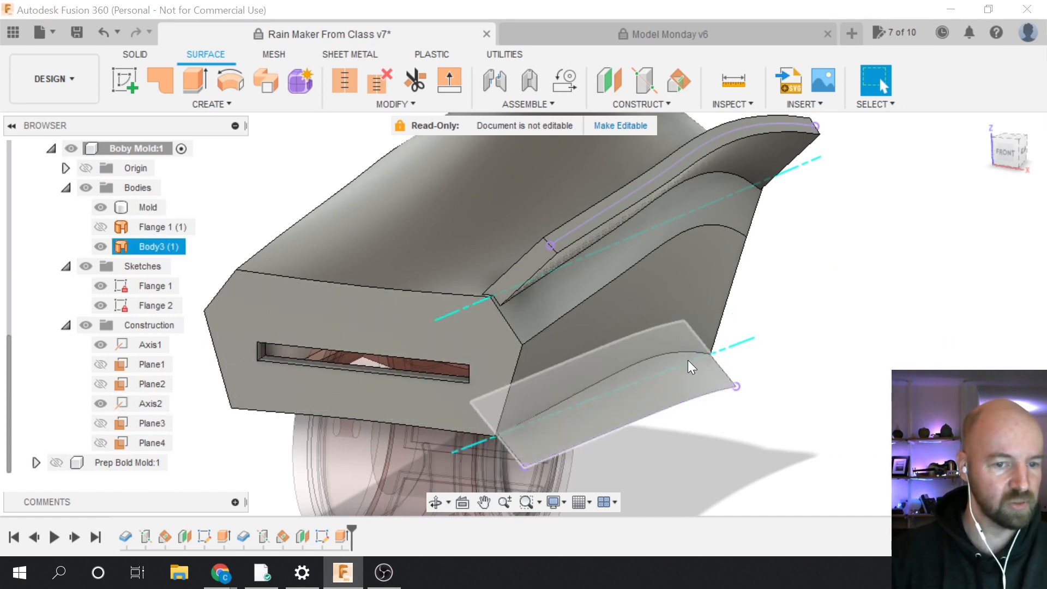
Thicken the lower flange surface by 0.125 in with symmetric direction as a new body
{"action": "scroll", "coordinate": [905, 403], "scroll_direction": "down", "scroll_amount": 2}
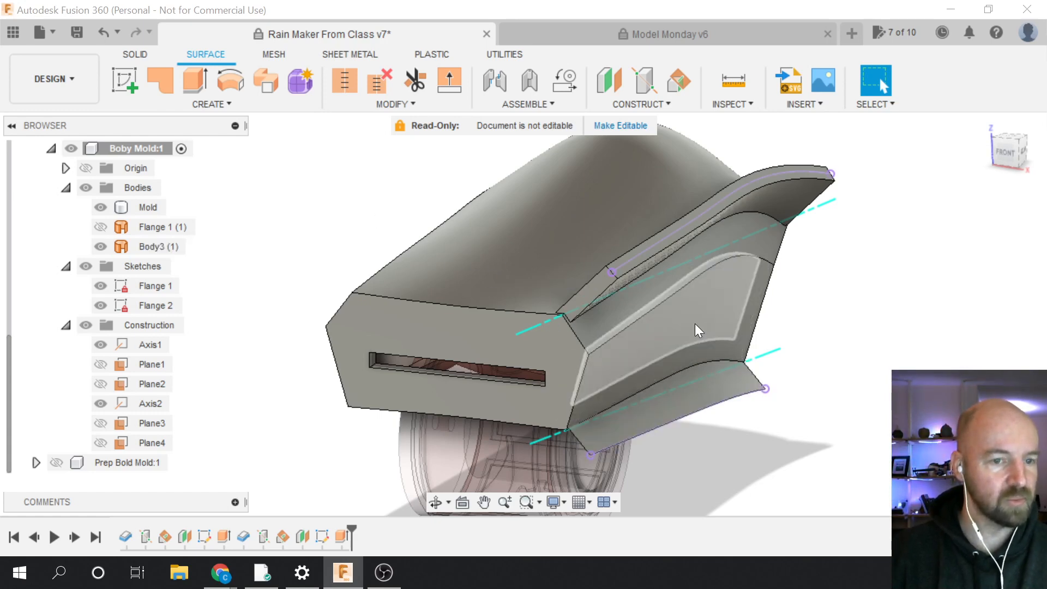
{"action": "left_click", "coordinate": [224, 106]}
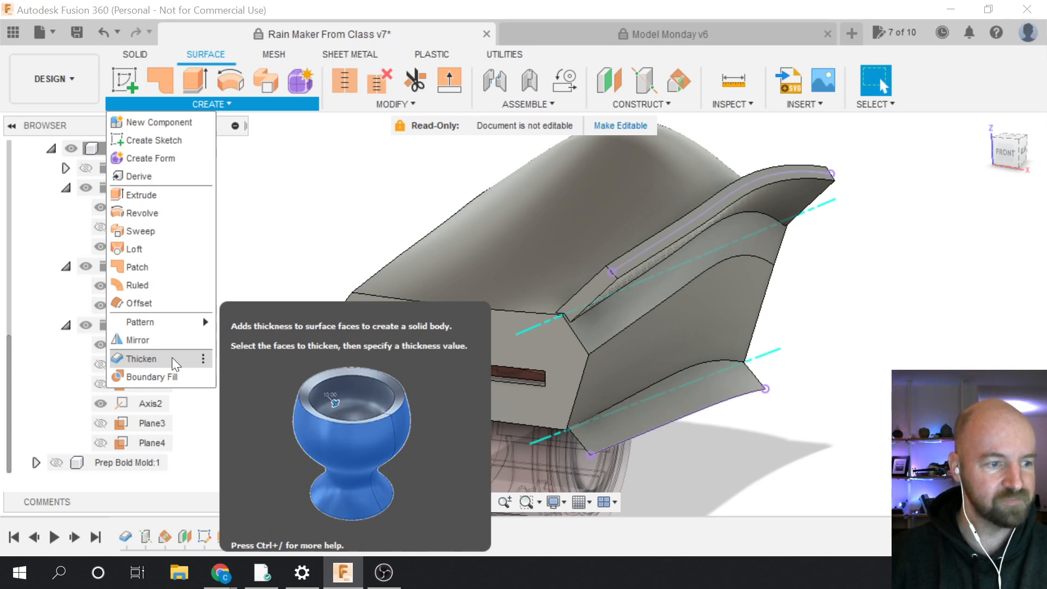
{"action": "left_click", "coordinate": [172, 358]}
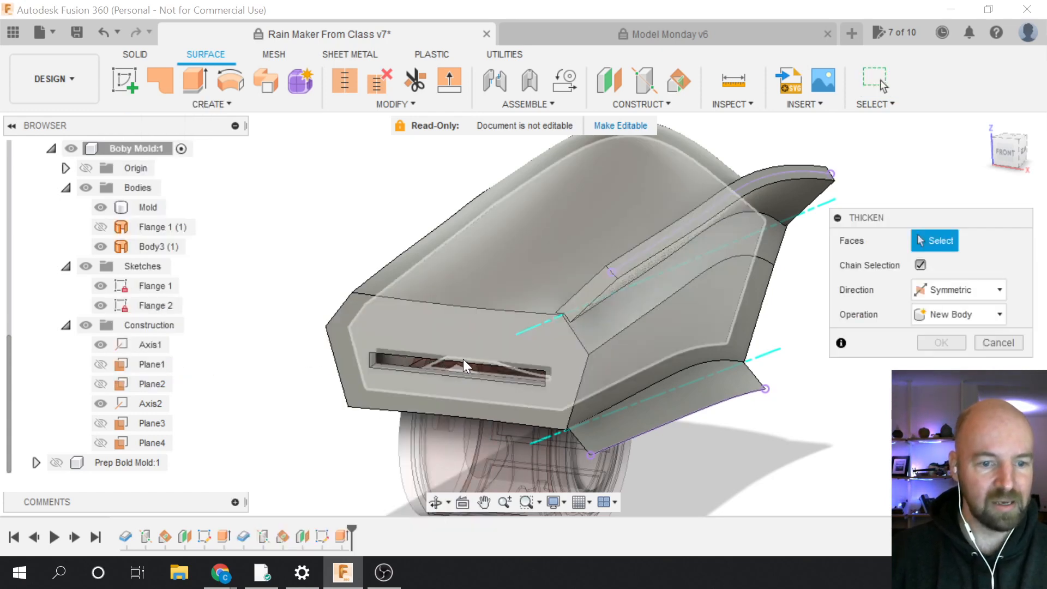
{"action": "left_click", "coordinate": [686, 398]}
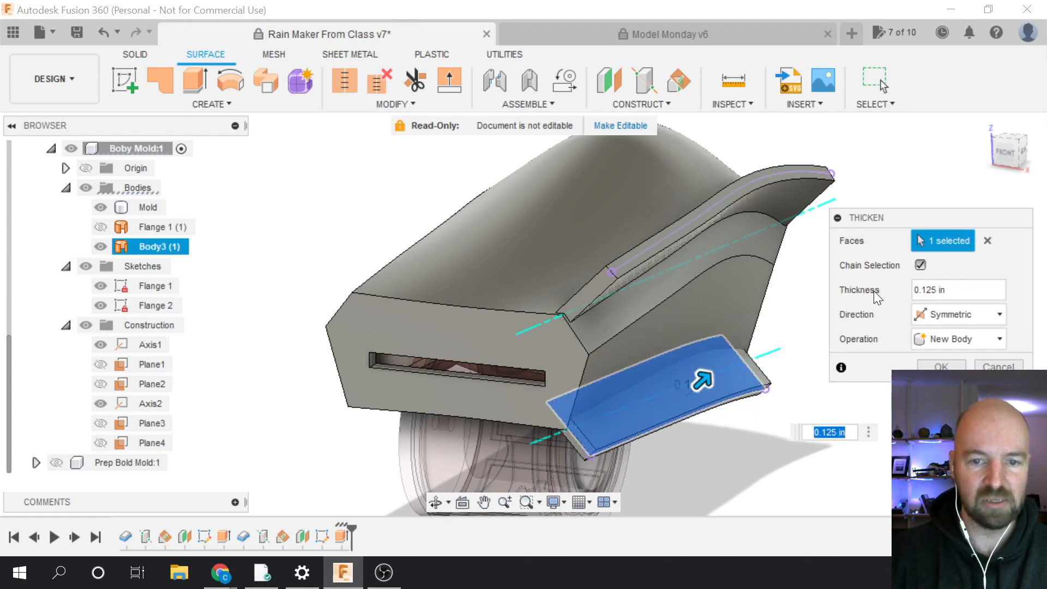
{"action": "left_click_drag", "start_coordinate": [883, 223], "coordinate": [868, 229]}
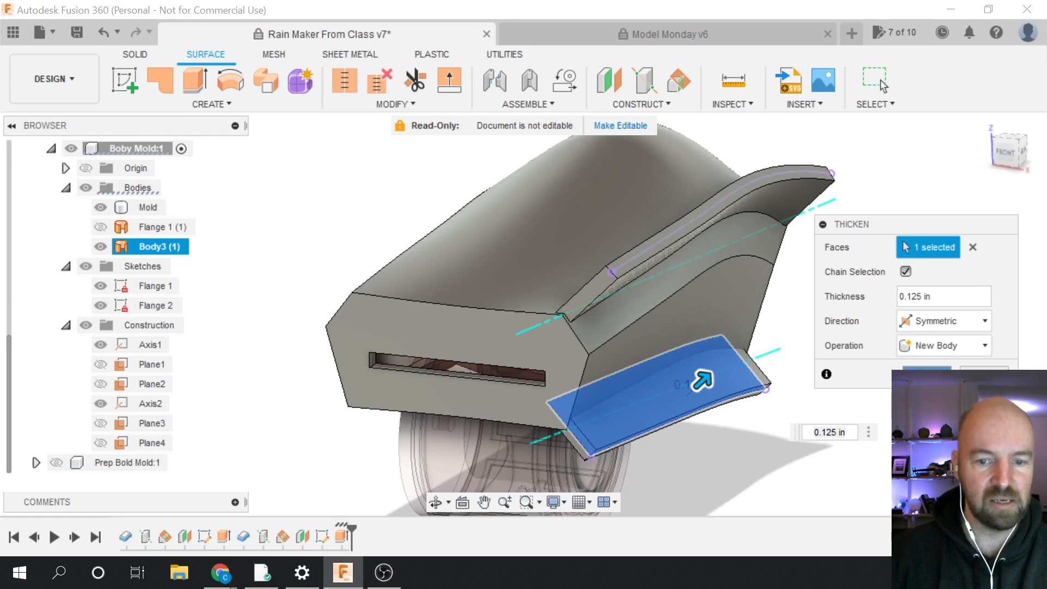
{"action": "left_click", "coordinate": [927, 374]}
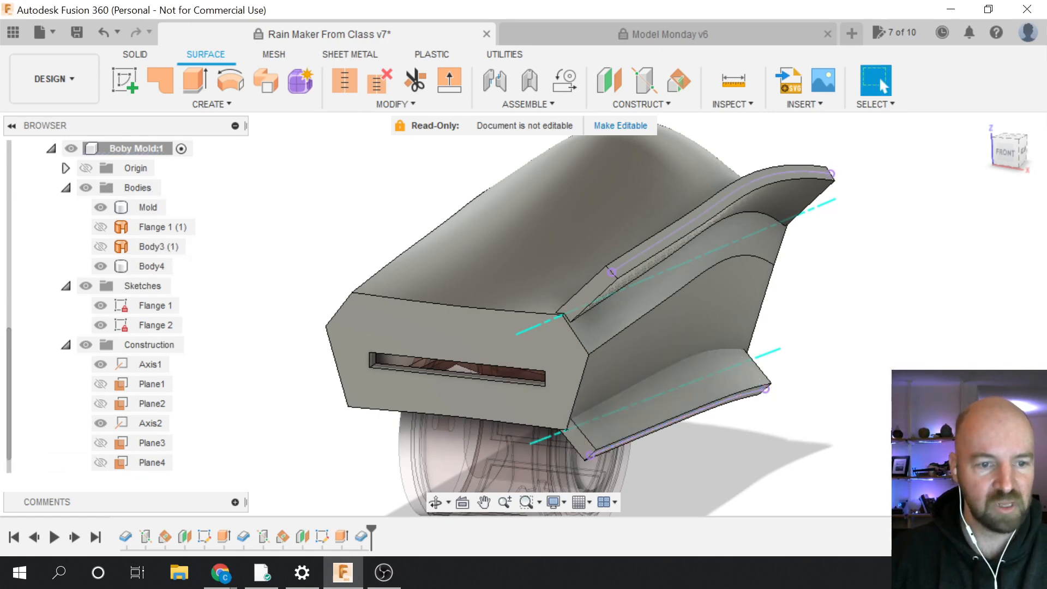
{"action": "scroll", "coordinate": [894, 428], "scroll_direction": "down", "scroll_amount": 2}
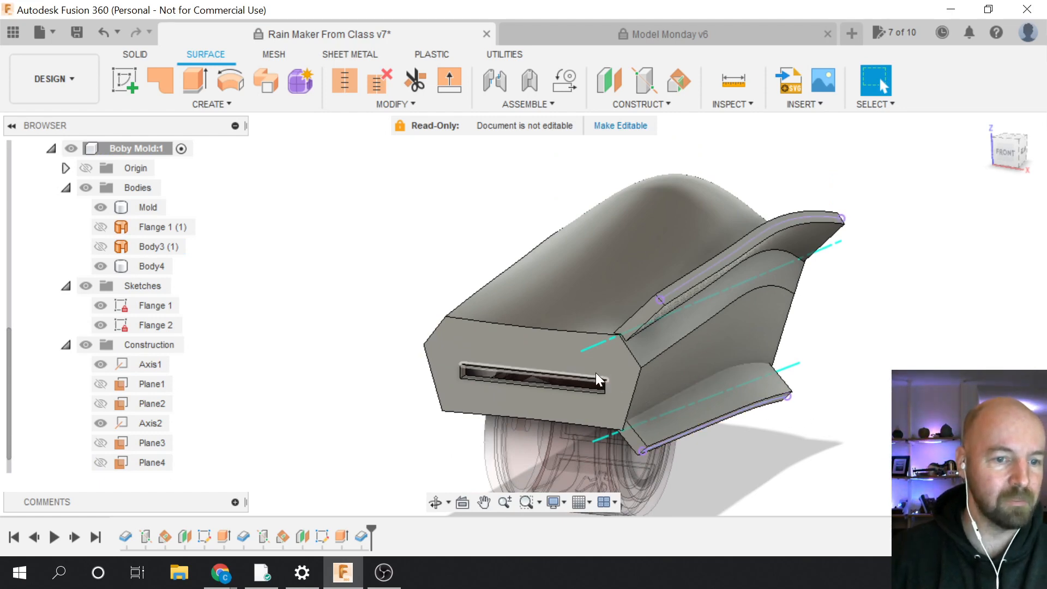
{"action": "scroll", "coordinate": [573, 328], "scroll_direction": "up", "scroll_amount": 2}
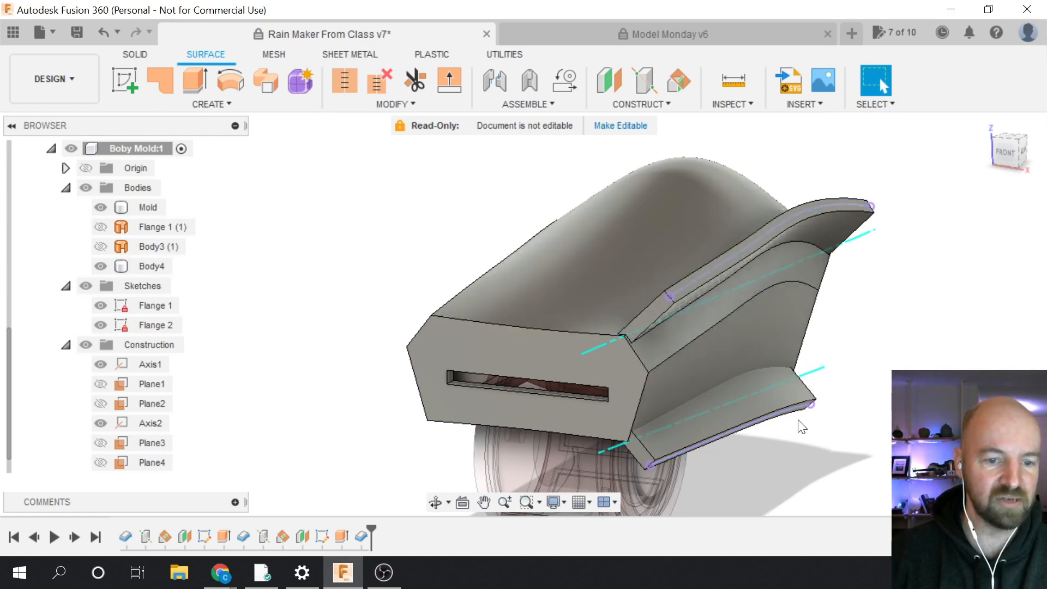
{"action": "left_click", "coordinate": [1006, 155]}
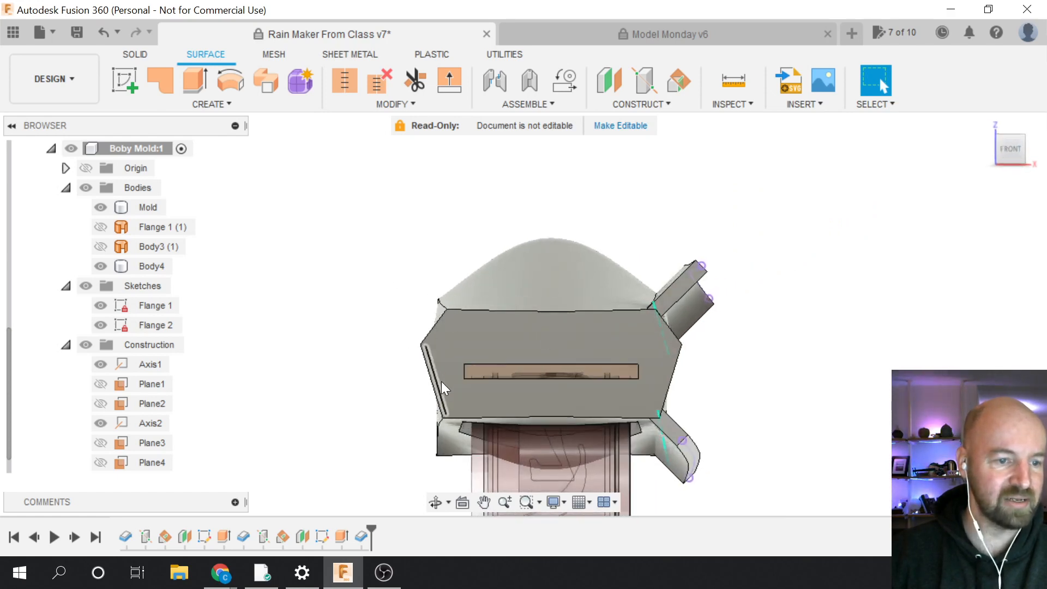
{"action": "left_click", "coordinate": [1010, 150]}
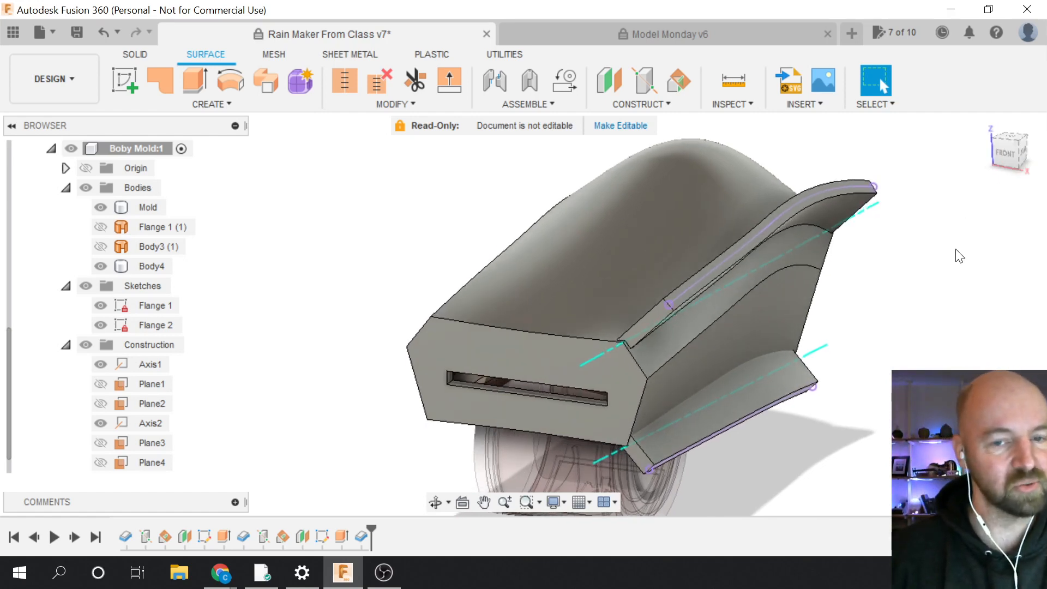
{"action": "scroll", "coordinate": [909, 437], "scroll_direction": "down", "scroll_amount": 2}
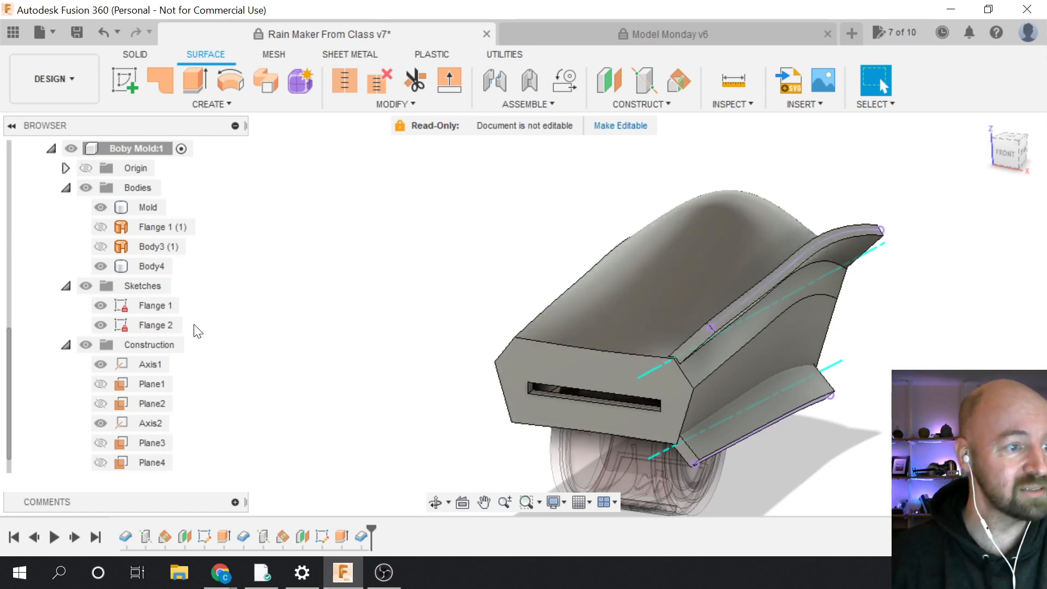
Look through the construction planes of the Body and Cash Tray components
{"action": "scroll", "coordinate": [86, 308], "scroll_direction": "up", "scroll_amount": 1}
{"action": "scroll", "coordinate": [86, 308], "scroll_direction": "up", "scroll_amount": 1}
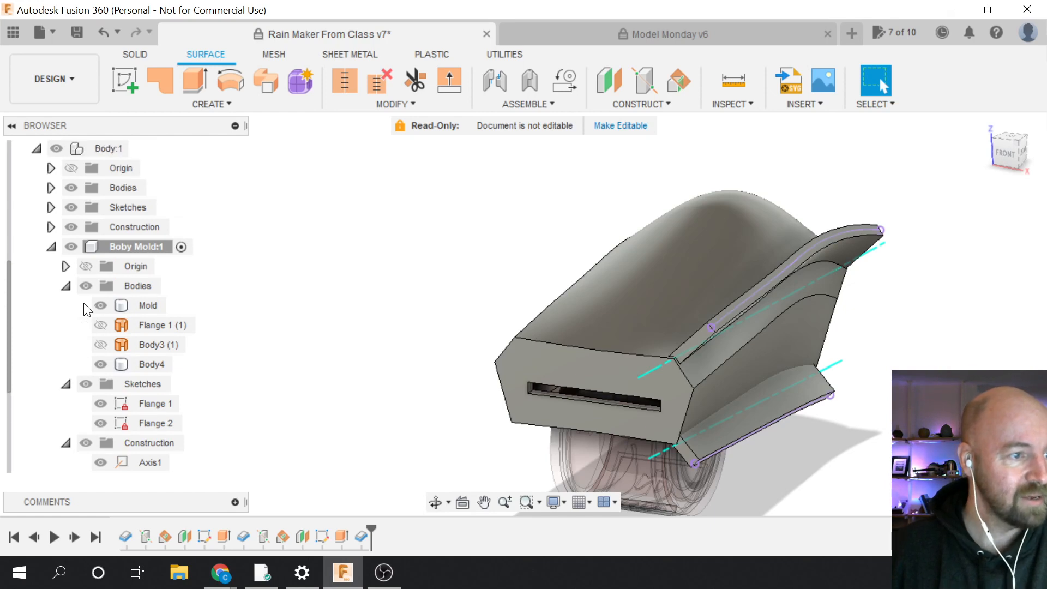
{"action": "scroll", "coordinate": [71, 284], "scroll_direction": "up", "scroll_amount": 1}
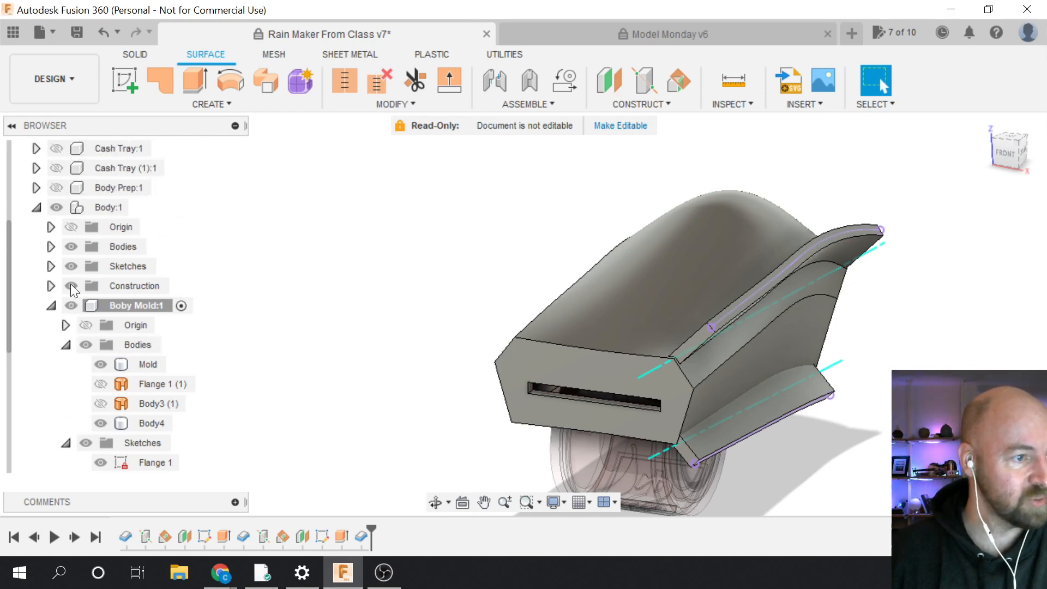
{"action": "left_click", "coordinate": [49, 284]}
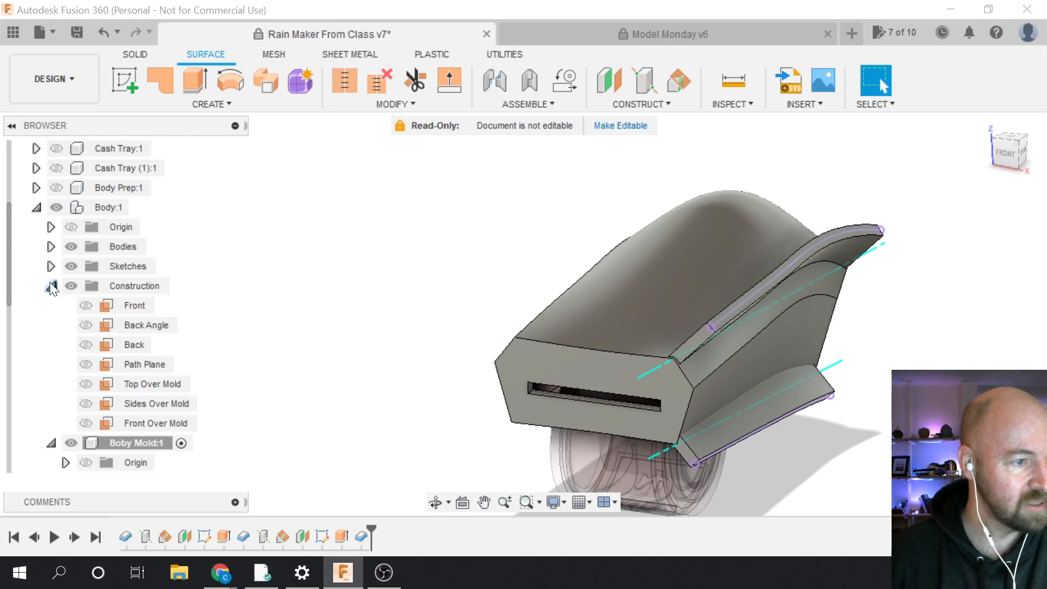
{"action": "left_click", "coordinate": [94, 306]}
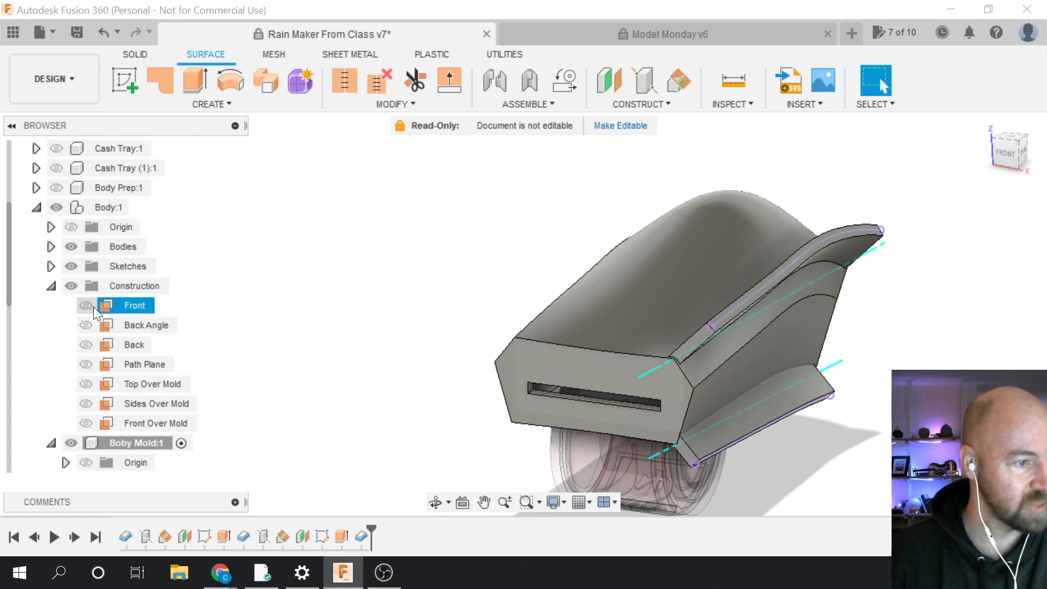
{"action": "left_click", "coordinate": [94, 307]}
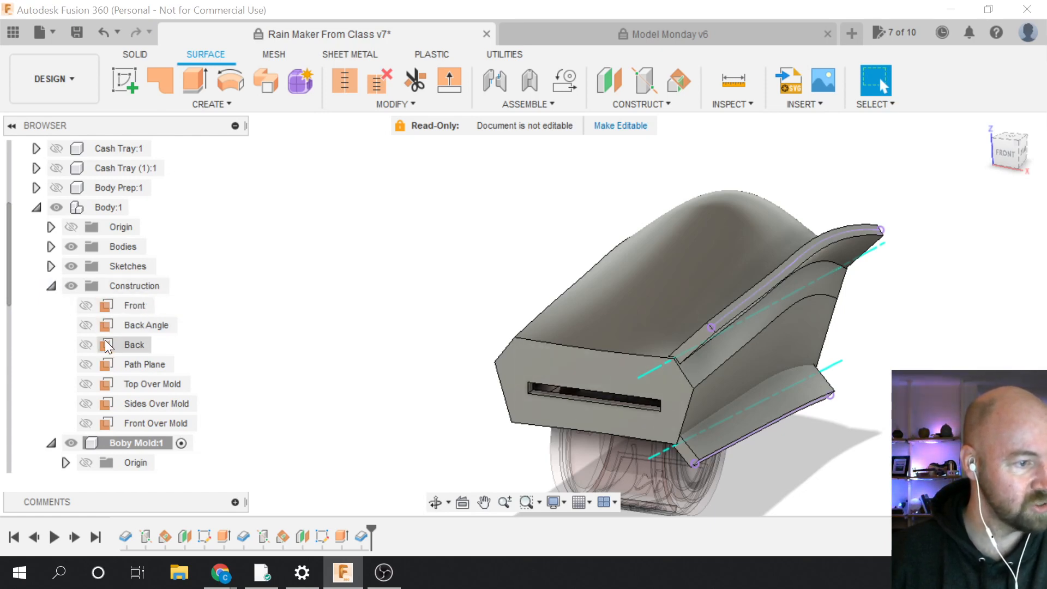
{"action": "left_click", "coordinate": [51, 286]}
{"action": "scroll", "coordinate": [96, 316], "scroll_direction": "up", "scroll_amount": 2}
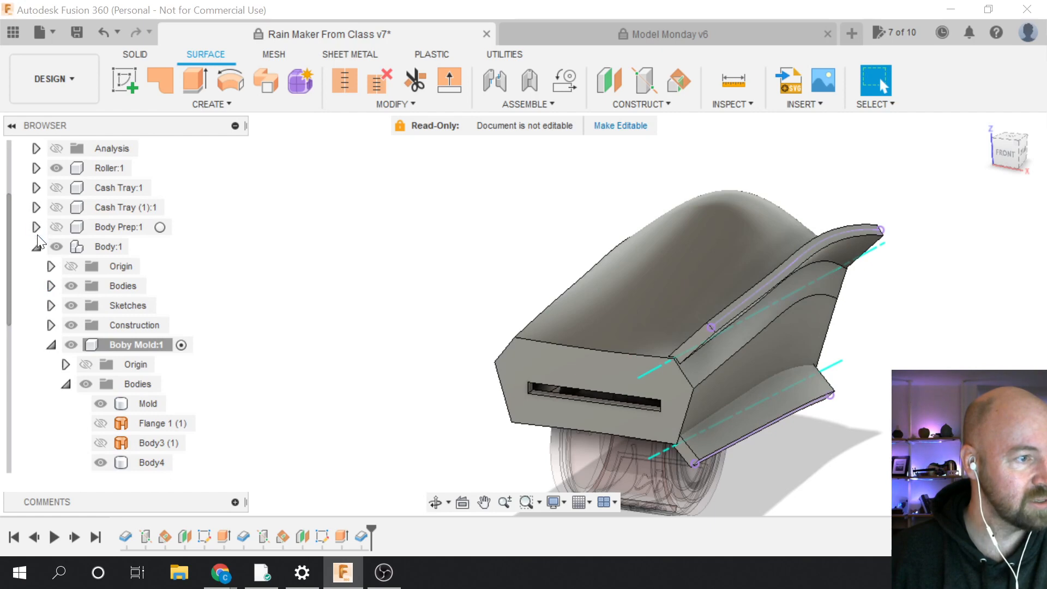
{"action": "left_click", "coordinate": [36, 187]}
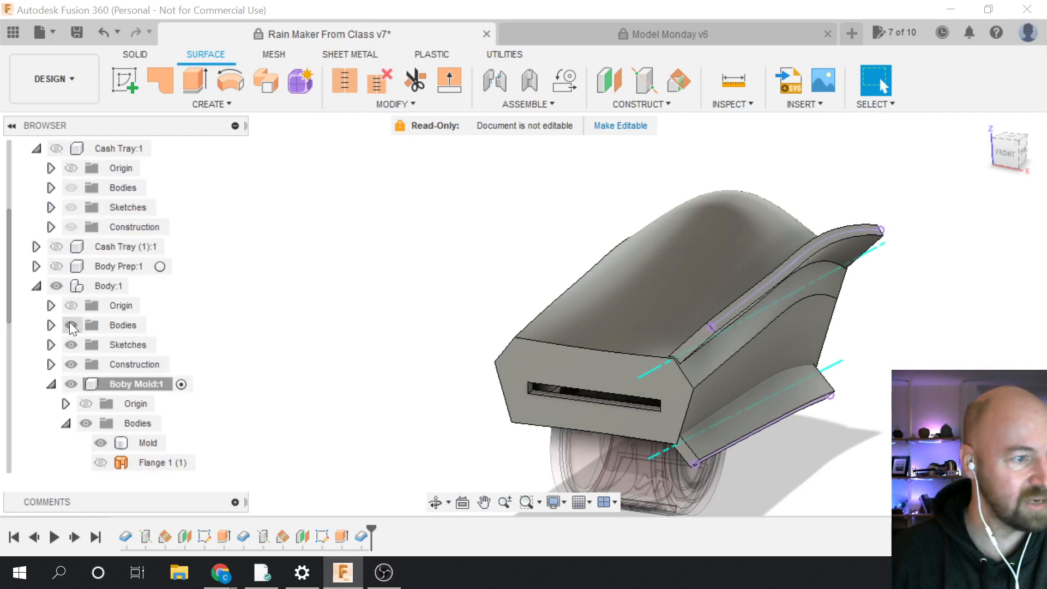
{"action": "left_click", "coordinate": [51, 227]}
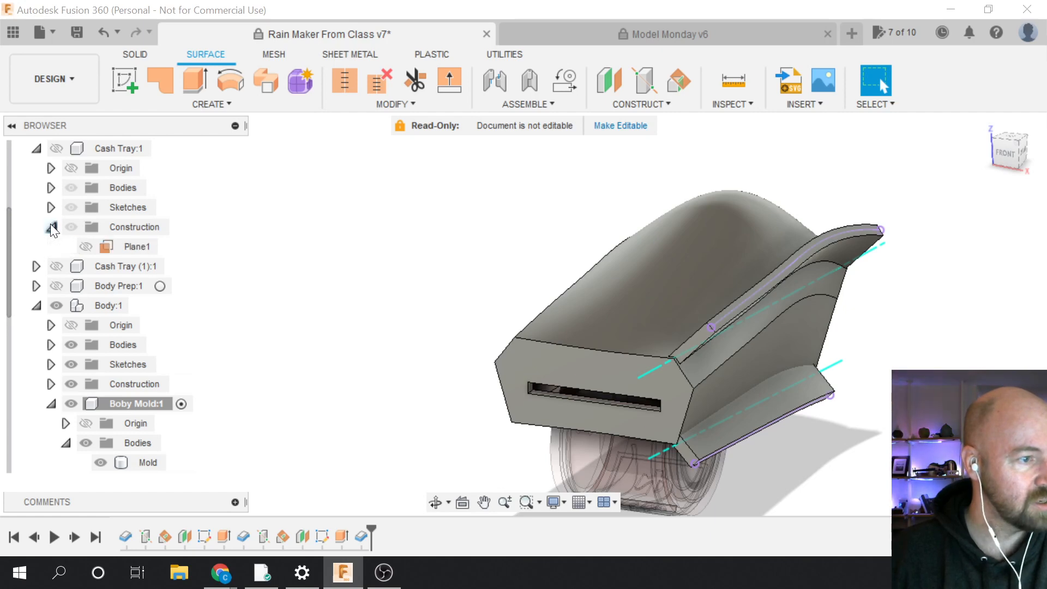
{"action": "left_click", "coordinate": [87, 249]}
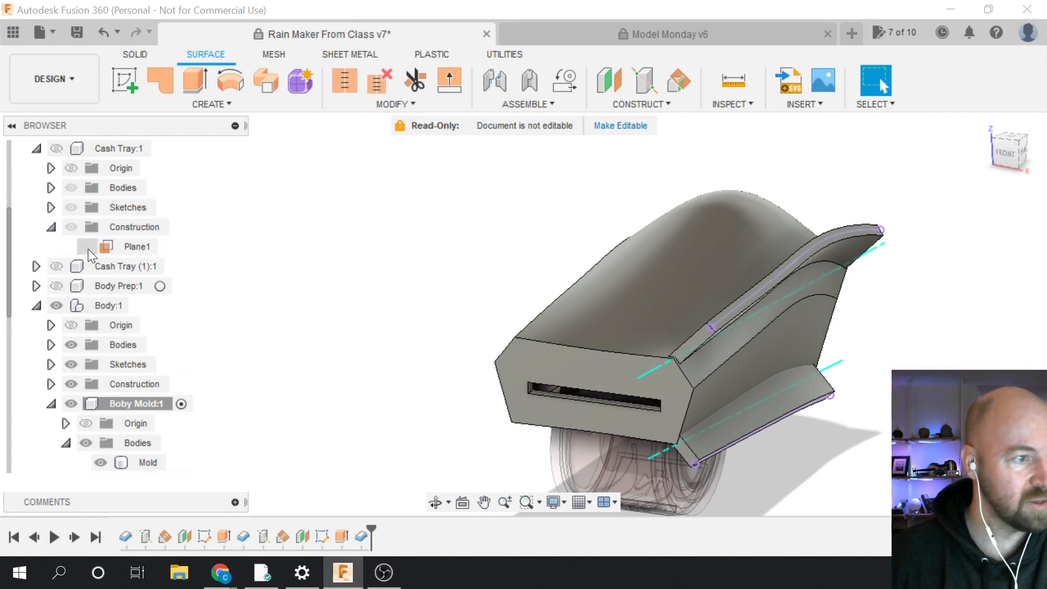
{"action": "left_click", "coordinate": [51, 226]}
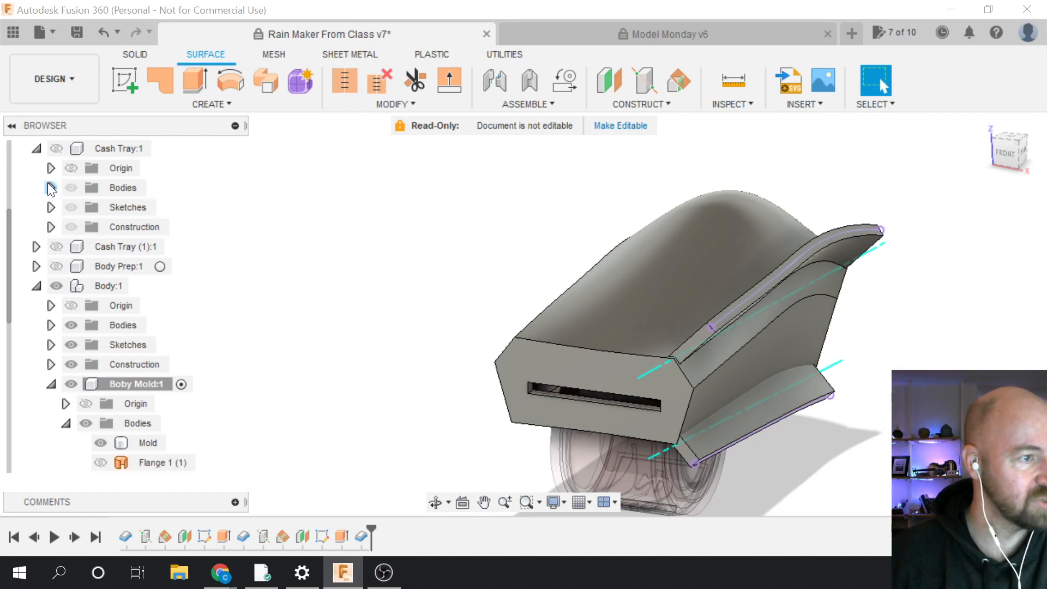
{"action": "left_click", "coordinate": [37, 149]}
{"action": "scroll", "coordinate": [47, 257], "scroll_direction": "up", "scroll_amount": 4}
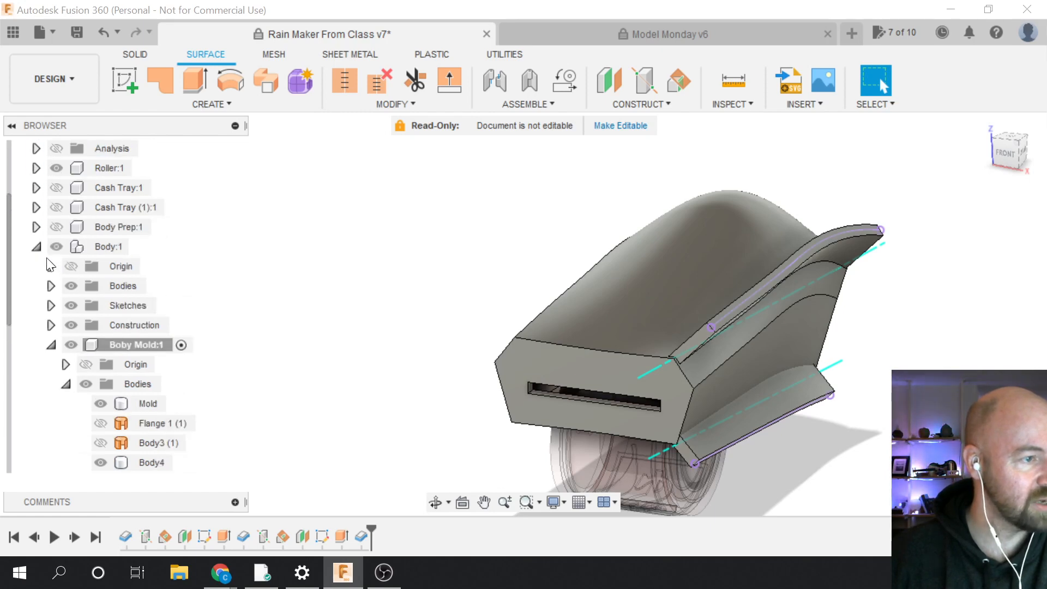
Check the Roller component's construction planes and return to the Body component's construction folder
{"action": "scroll", "coordinate": [47, 257], "scroll_direction": "up", "scroll_amount": 2}
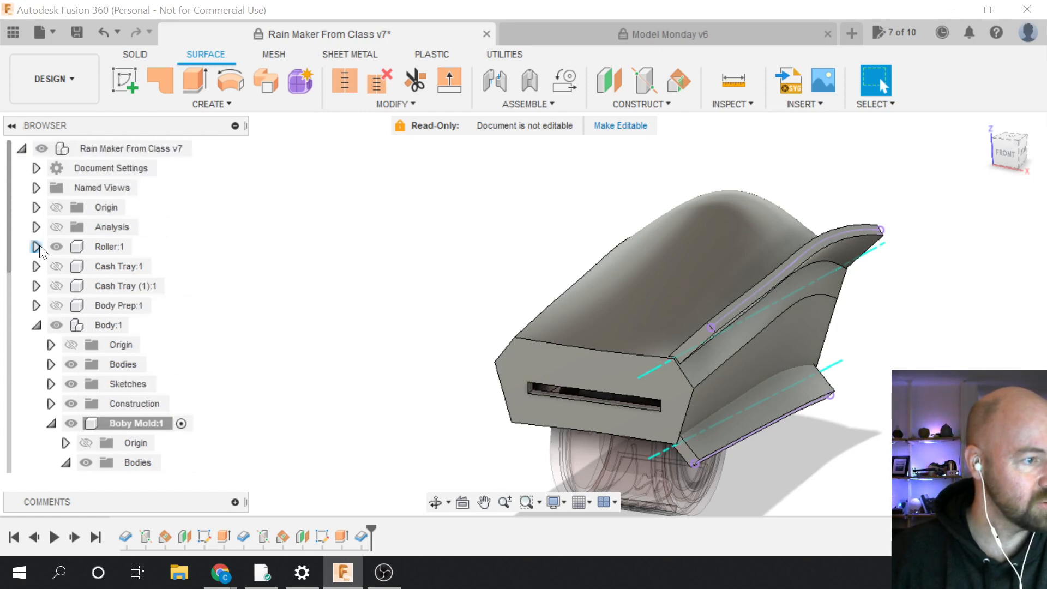
{"action": "left_click", "coordinate": [36, 245]}
{"action": "scroll", "coordinate": [38, 244], "scroll_direction": "down", "scroll_amount": 5}
{"action": "left_click", "coordinate": [51, 227]}
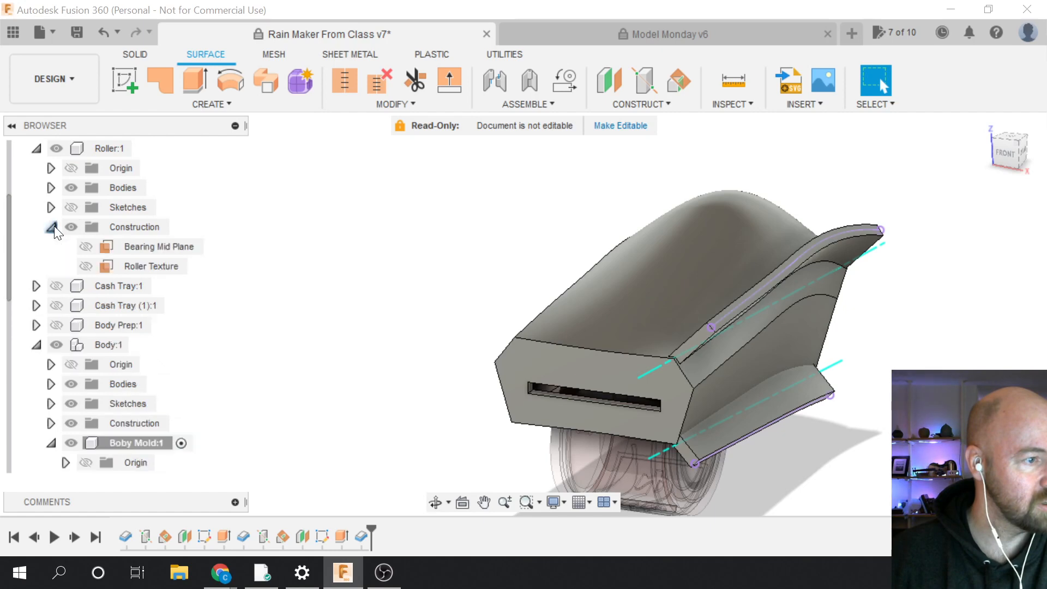
{"action": "left_click", "coordinate": [51, 227]}
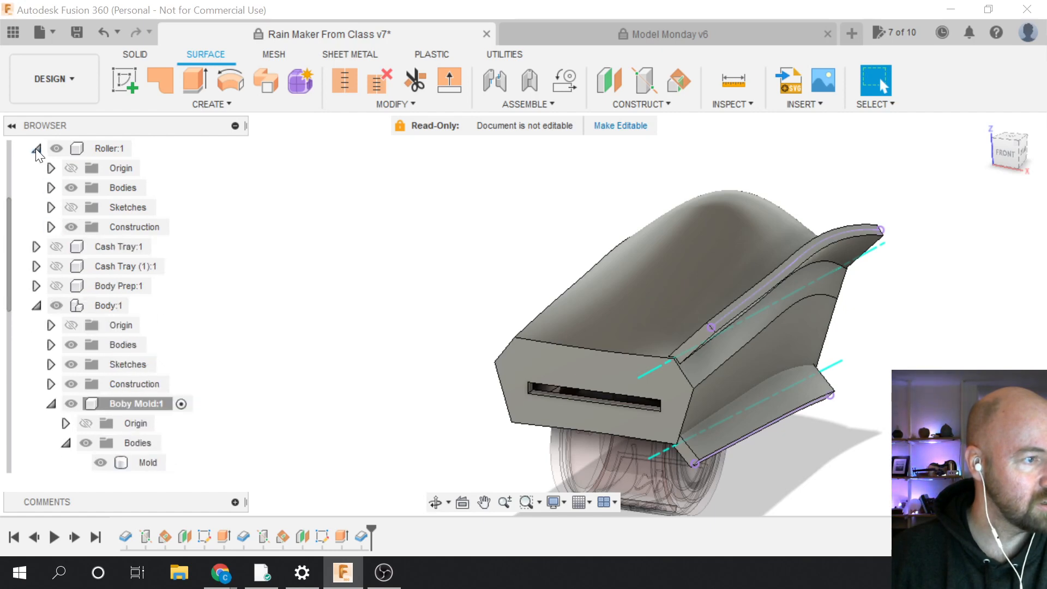
{"action": "left_click", "coordinate": [36, 148]}
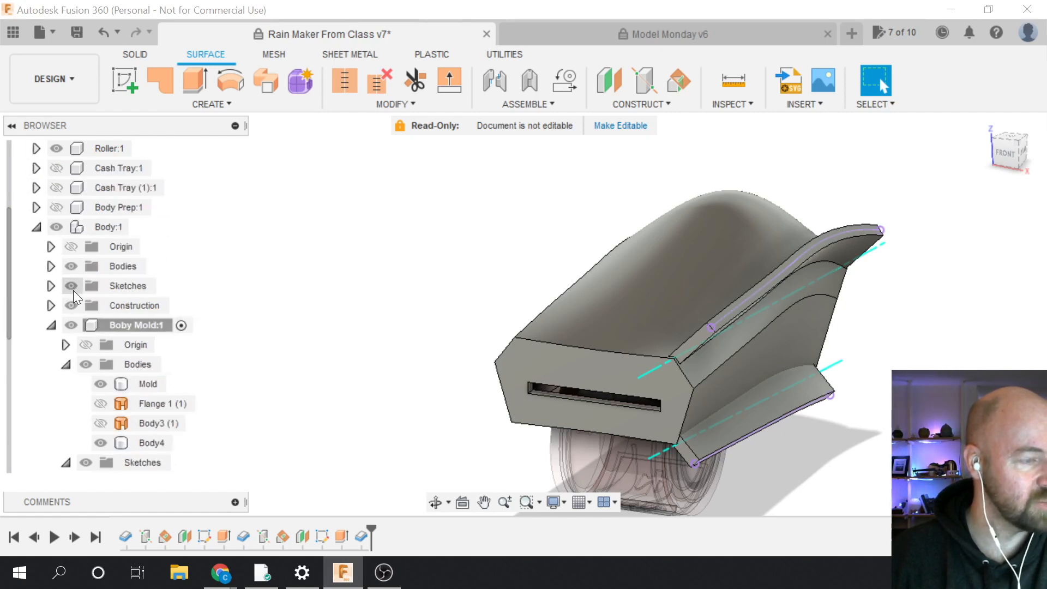
{"action": "left_click", "coordinate": [75, 304]}
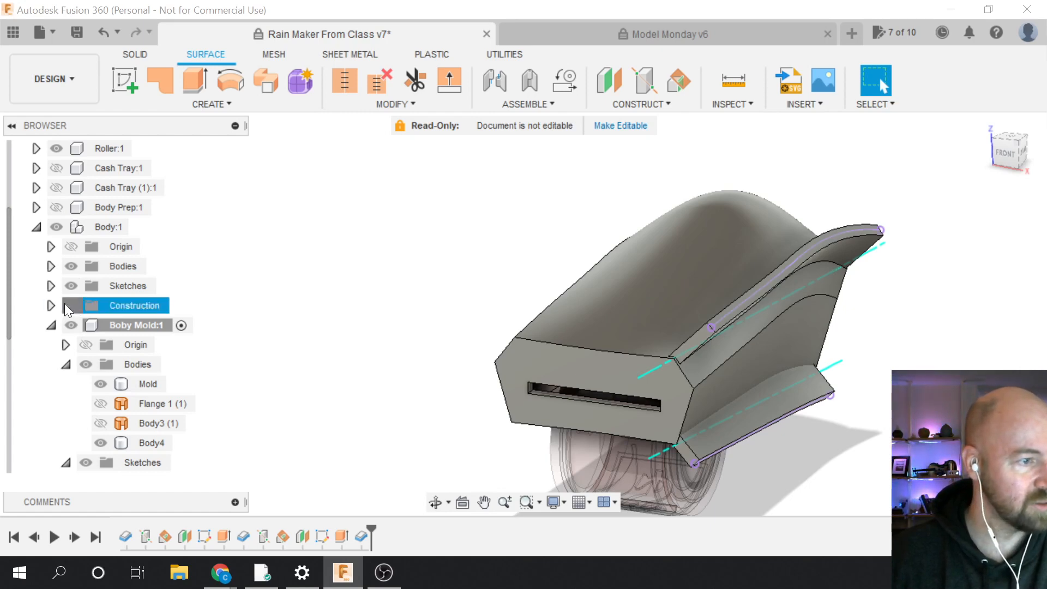
Examine the Body component's construction planes, including Top Over Mold and Path Plane, to identify a mirror plane for the flanges
{"action": "left_click", "coordinate": [51, 305]}
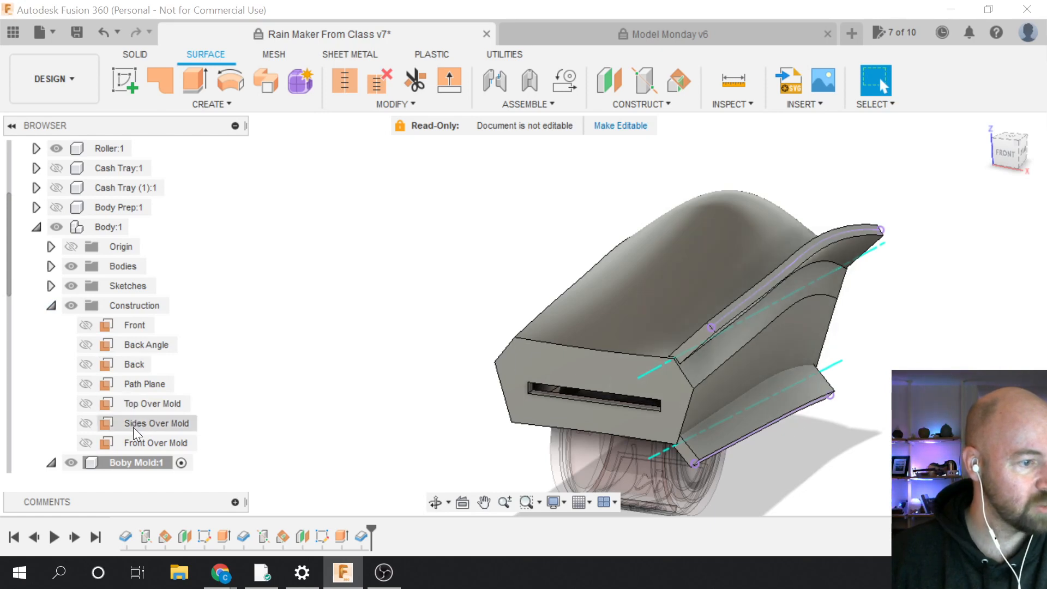
{"action": "left_click", "coordinate": [142, 404]}
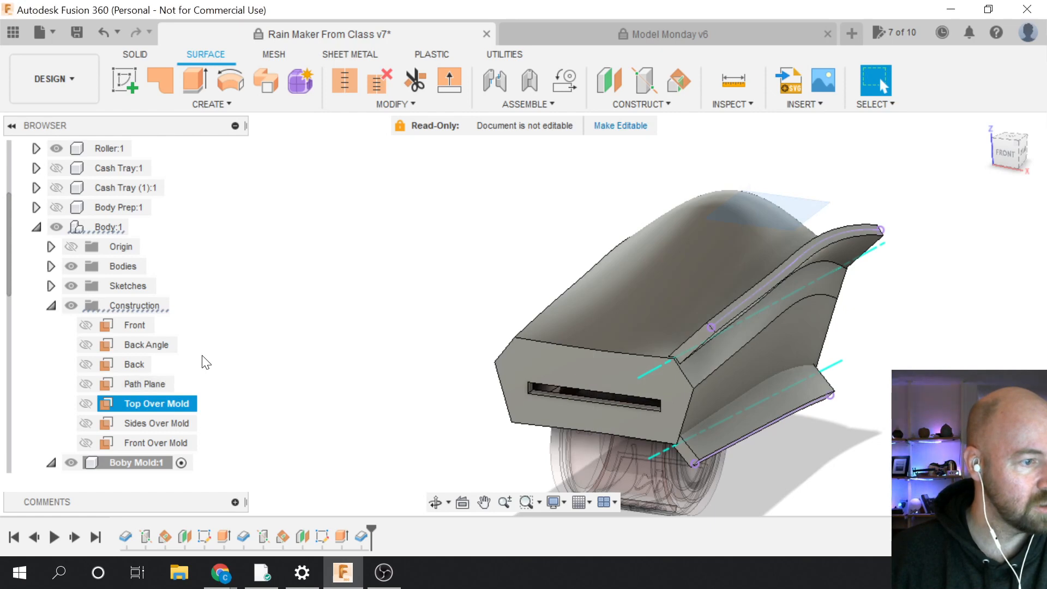
{"action": "key", "text": "Escape"}
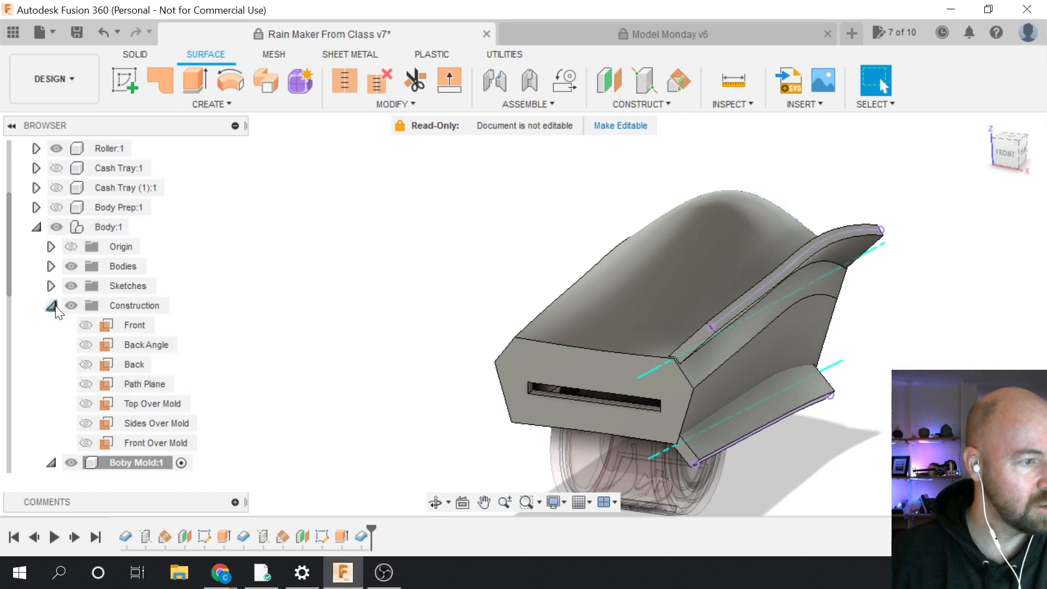
{"action": "left_click", "coordinate": [51, 306]}
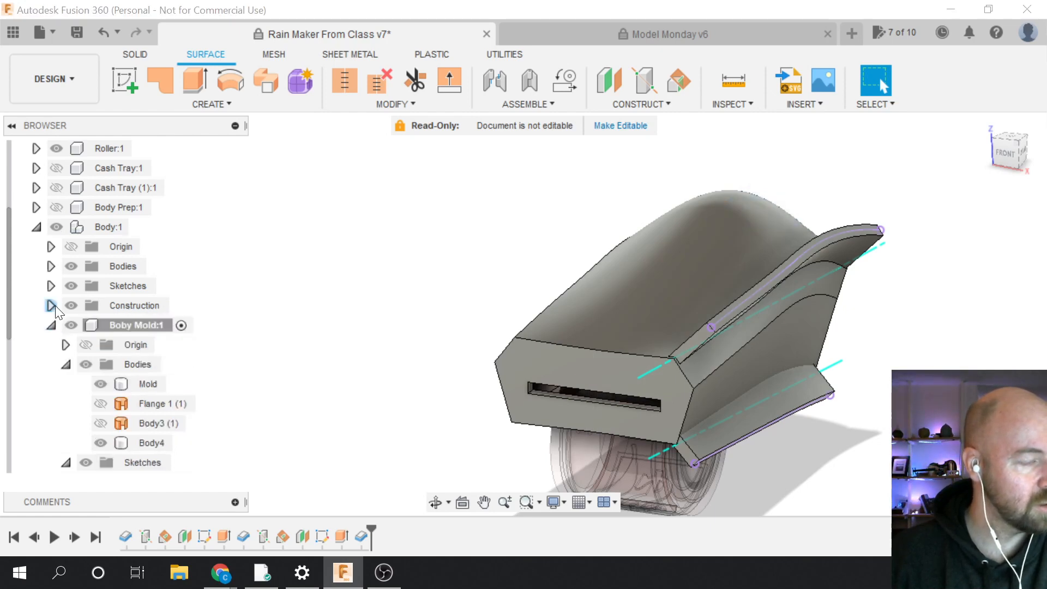
{"action": "left_click", "coordinate": [51, 305]}
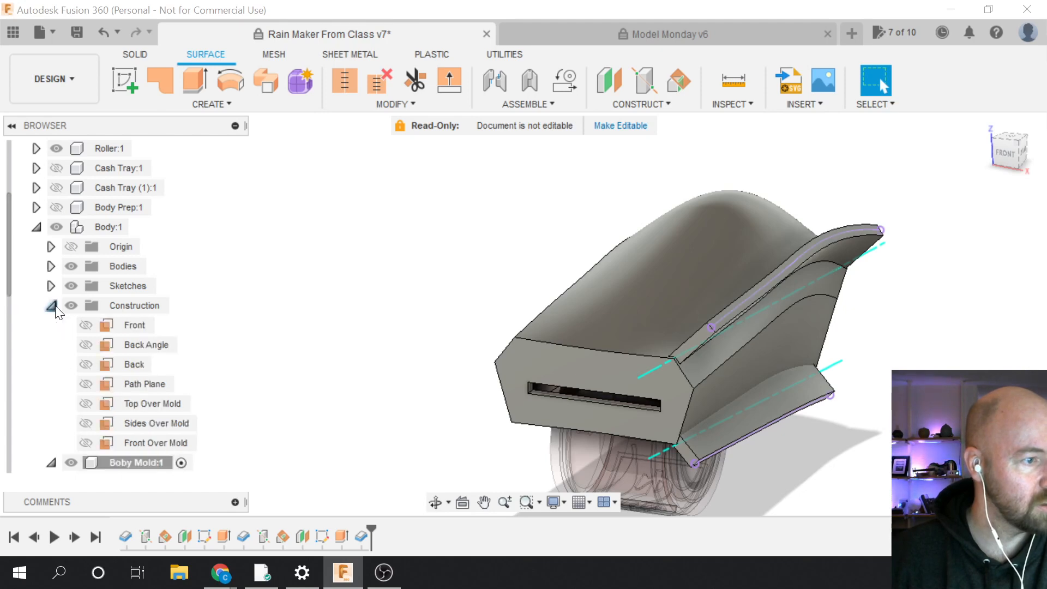
{"action": "left_click", "coordinate": [89, 344]}
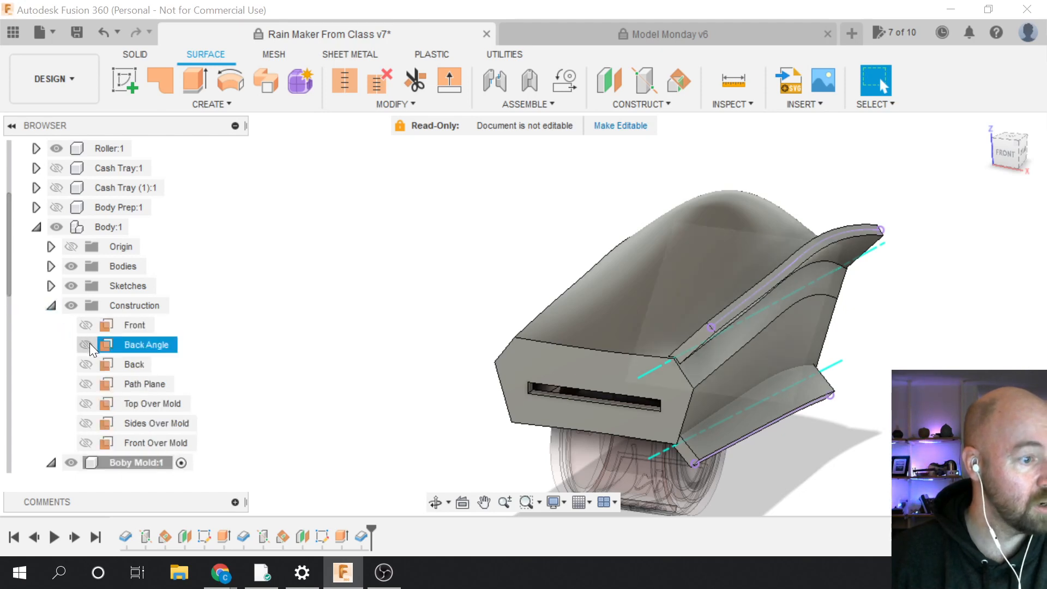
{"action": "left_click", "coordinate": [118, 382]}
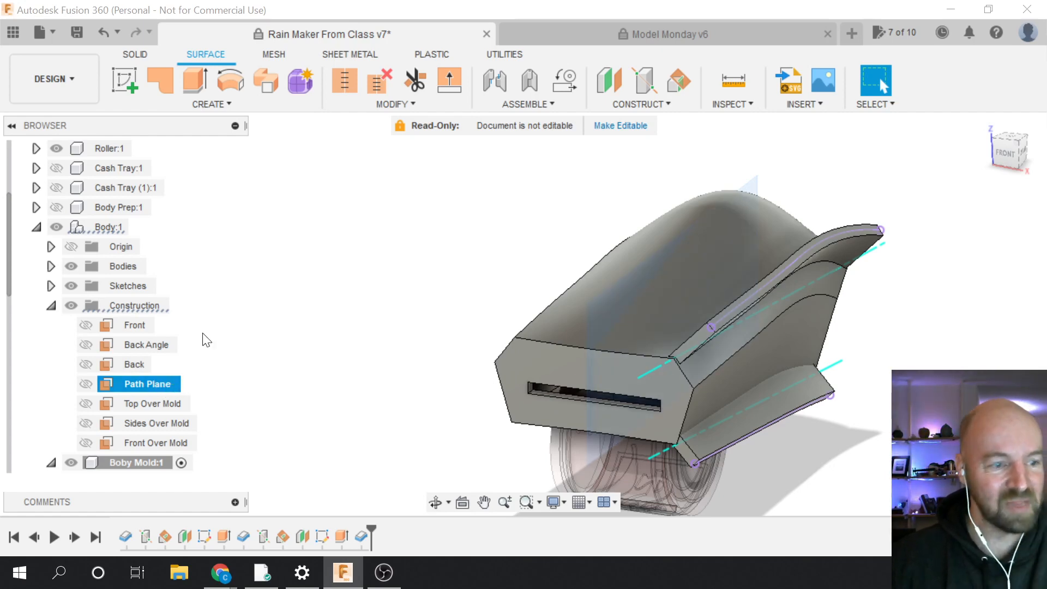
{"action": "left_click", "coordinate": [275, 335]}
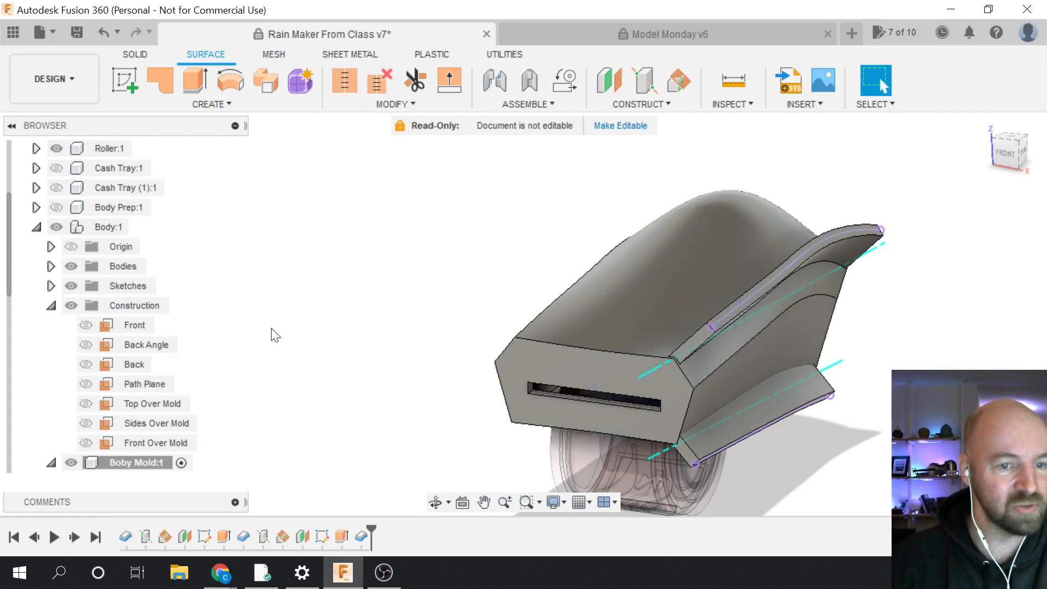
{"action": "left_click", "coordinate": [152, 384]}
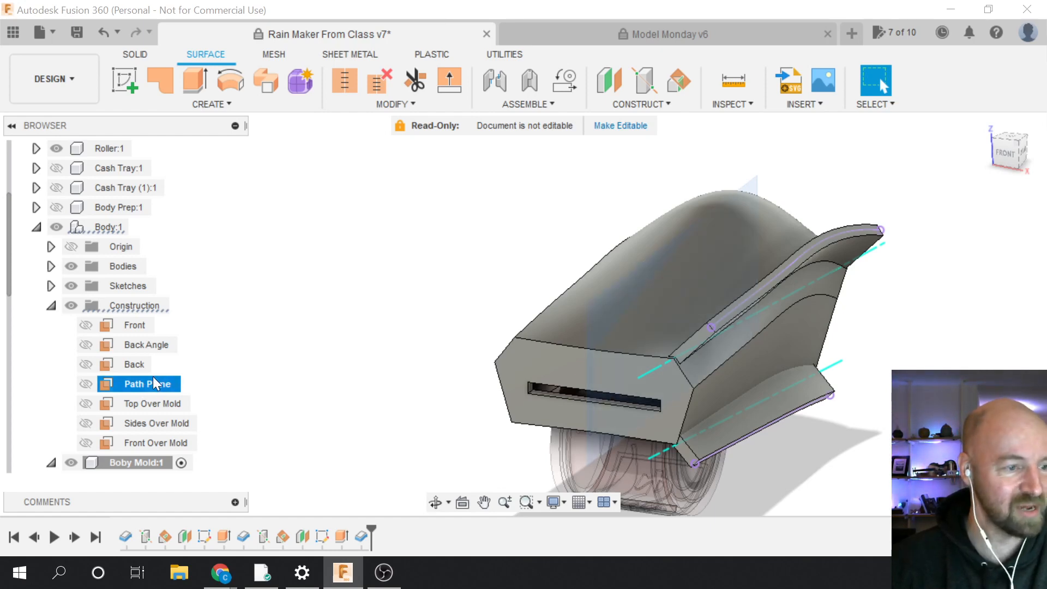
{"action": "scroll", "coordinate": [132, 377], "scroll_direction": "down", "scroll_amount": 5}
{"action": "scroll", "coordinate": [131, 377], "scroll_direction": "down", "scroll_amount": 4}
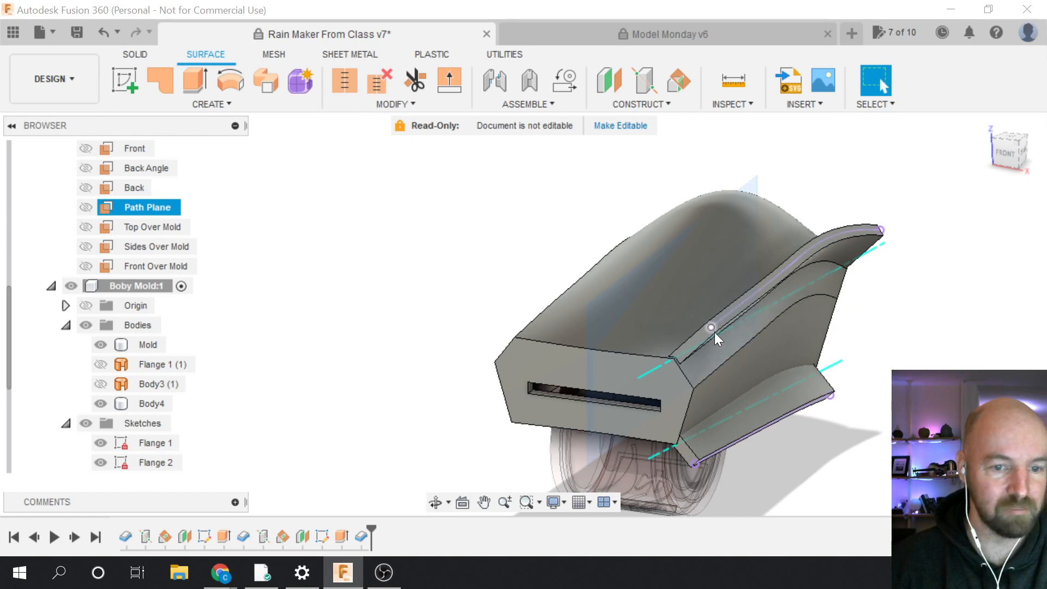
{"action": "left_click", "coordinate": [793, 441]}
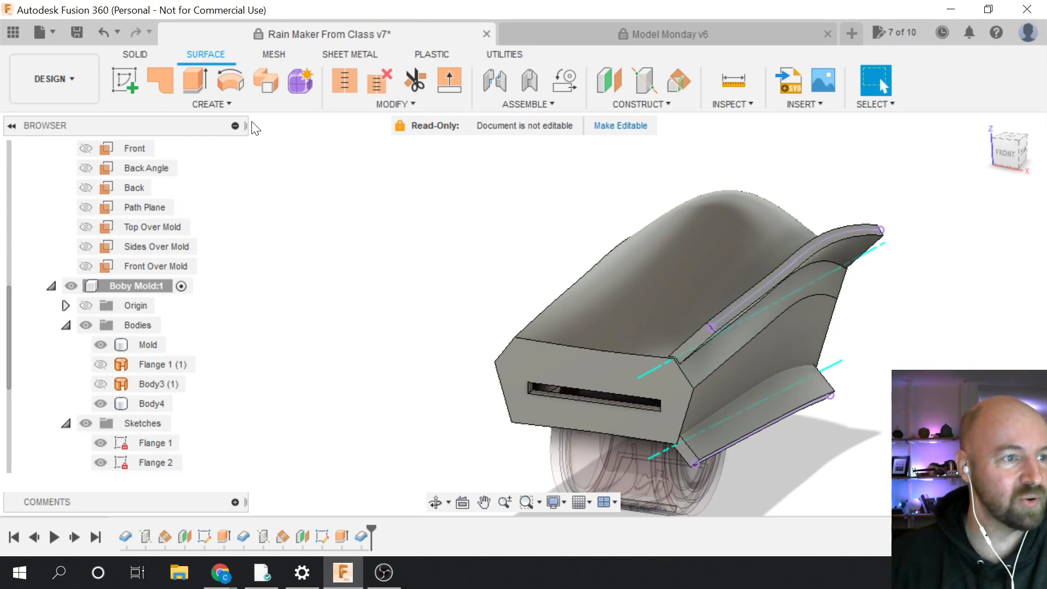
Set up a Mirror of type Features for the upper and lower flanges' Thicken features, using Path Plane as the mirror plane
{"action": "left_click", "coordinate": [231, 104]}
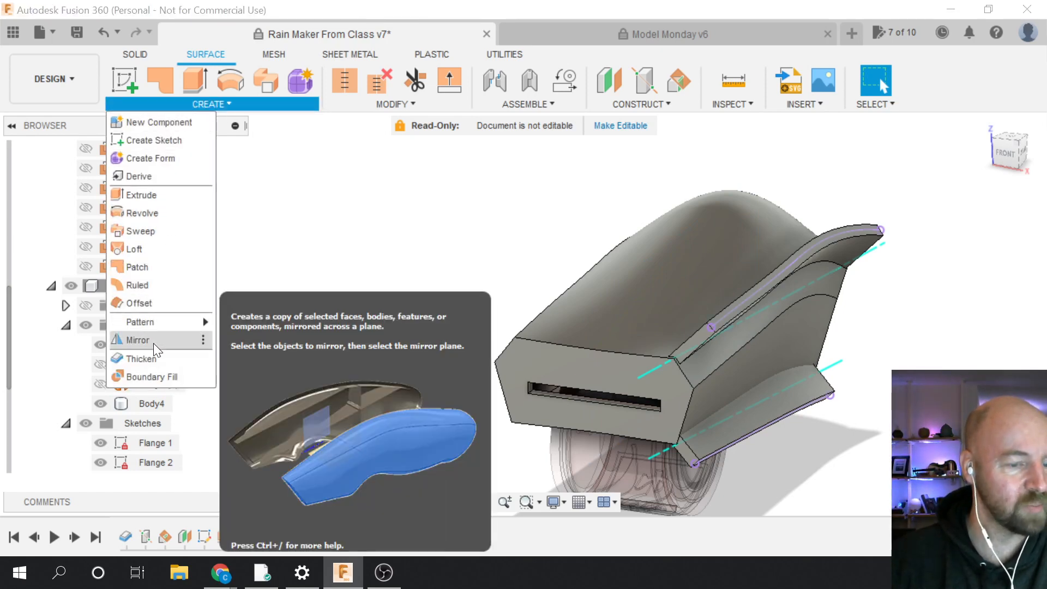
{"action": "left_click", "coordinate": [153, 341]}
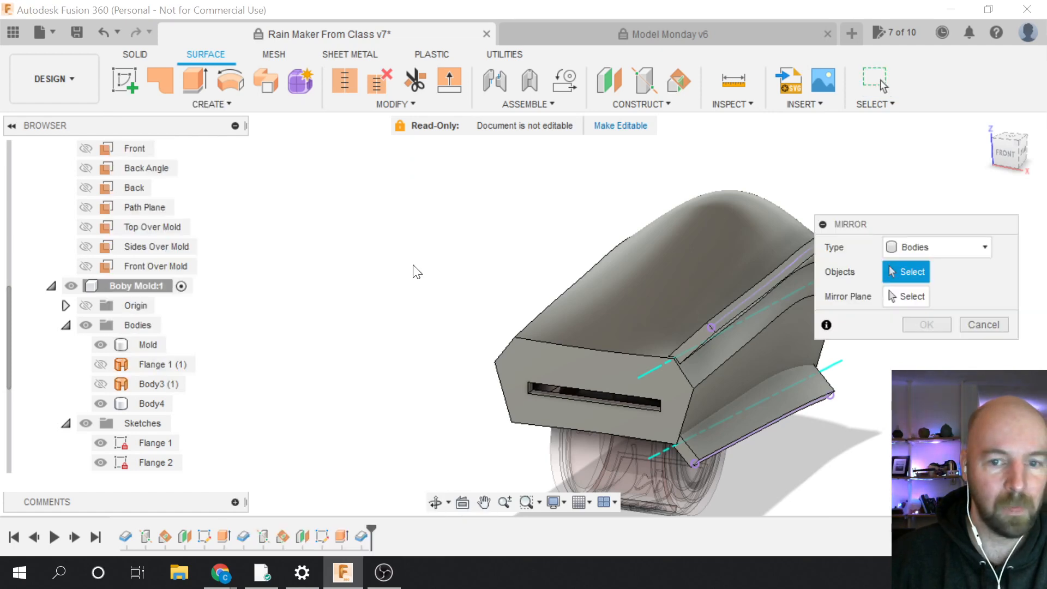
{"action": "left_click", "coordinate": [948, 247]}
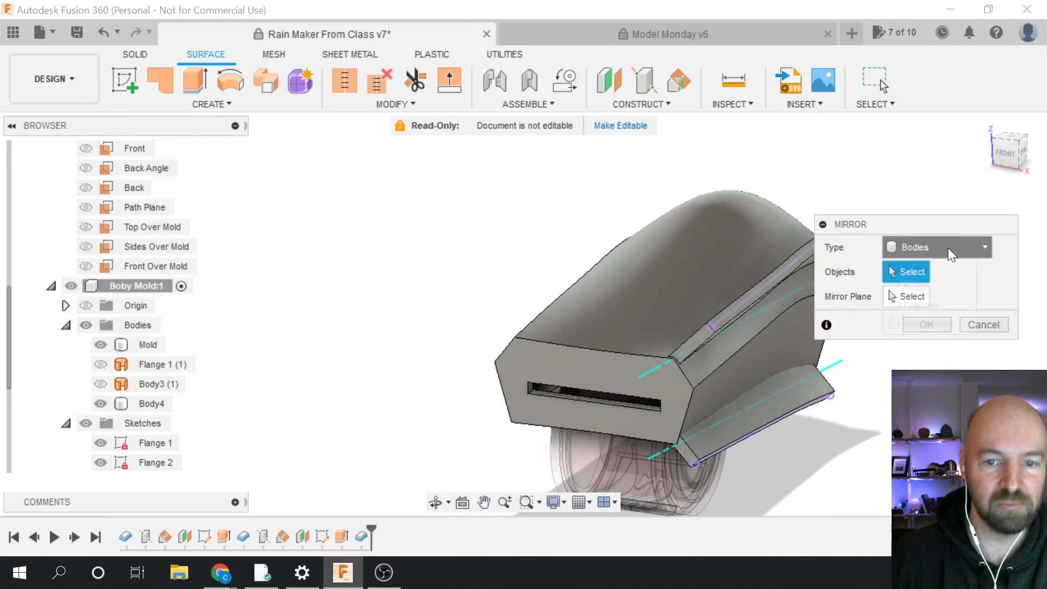
{"action": "left_click", "coordinate": [925, 302]}
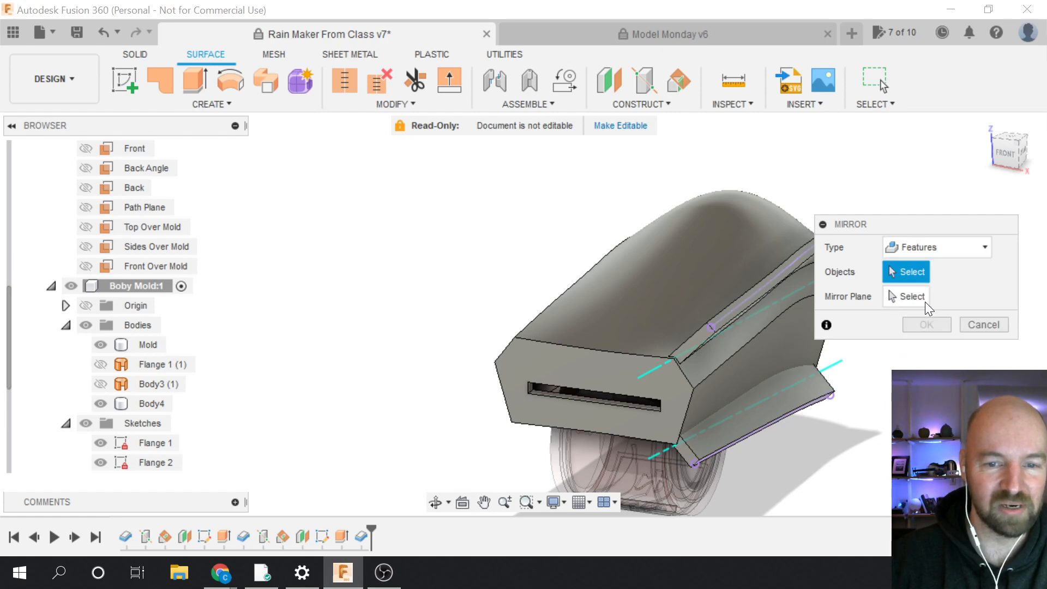
{"action": "left_click_drag", "start_coordinate": [900, 213], "coordinate": [400, 191]}
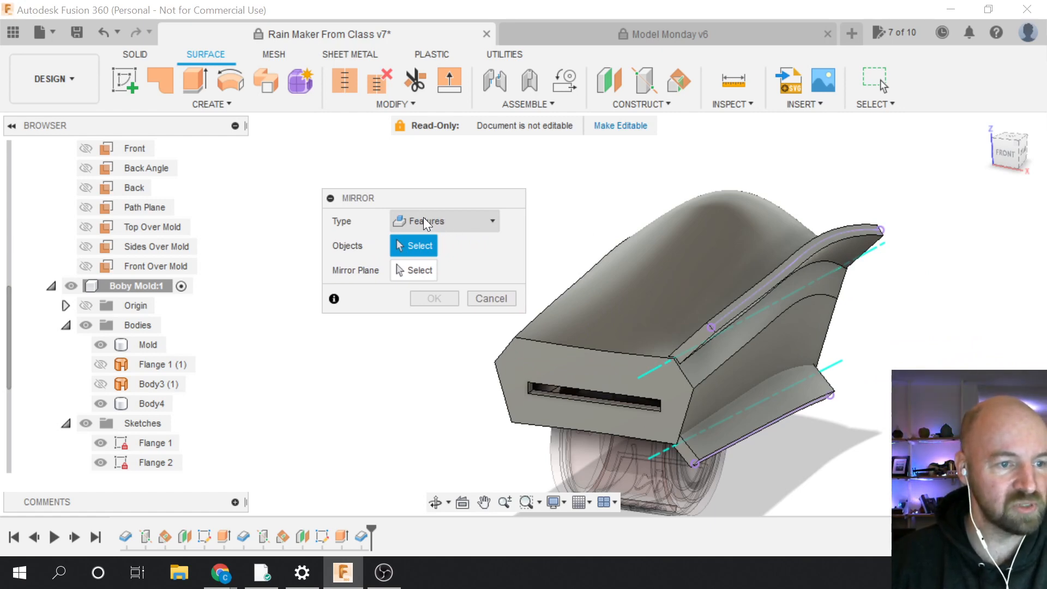
{"action": "left_click", "coordinate": [360, 535]}
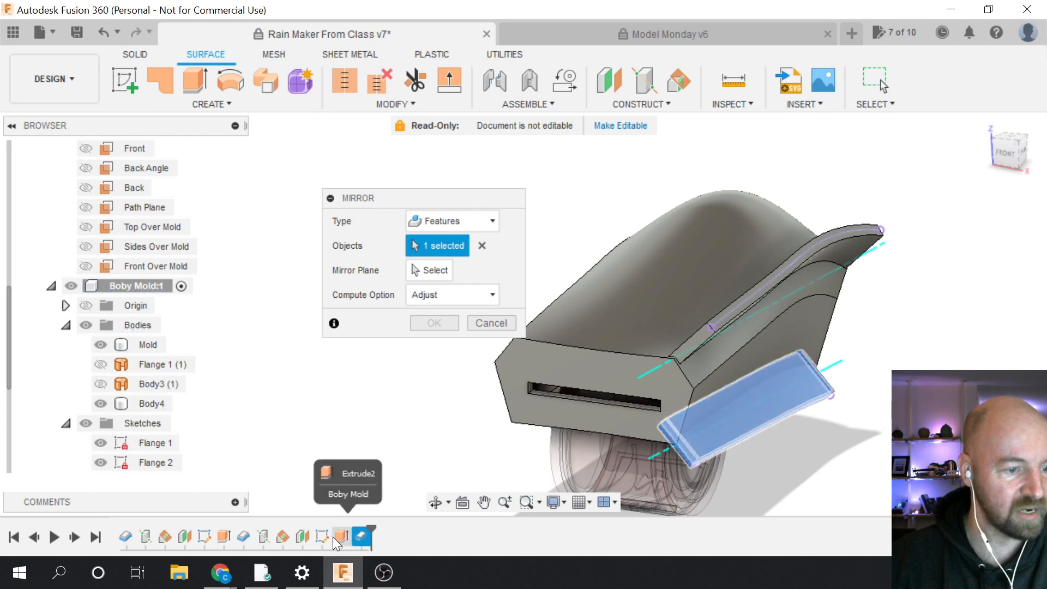
{"action": "left_click", "coordinate": [247, 534]}
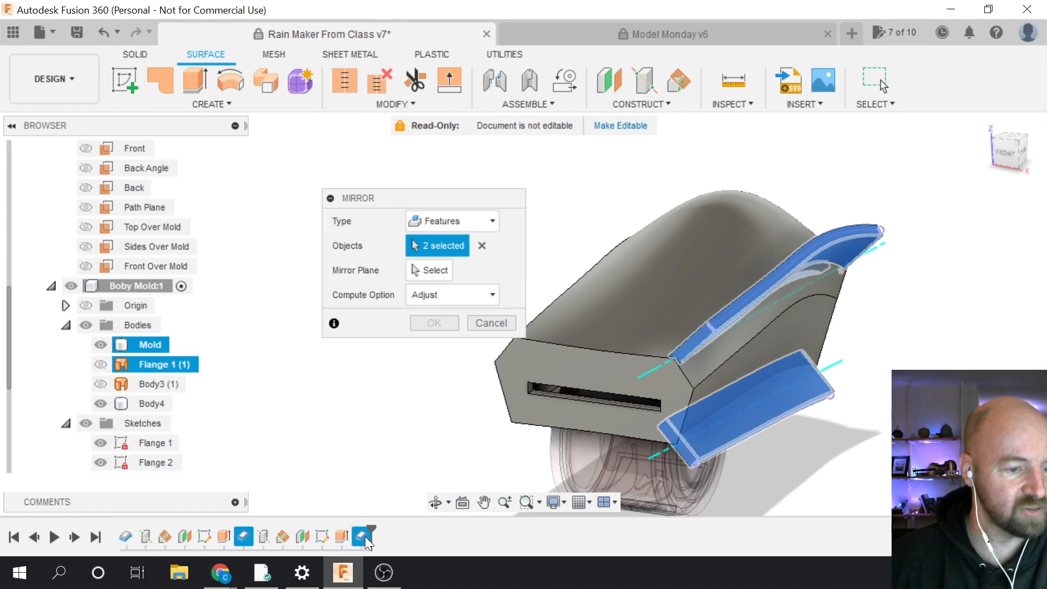
{"action": "left_click", "coordinate": [435, 270]}
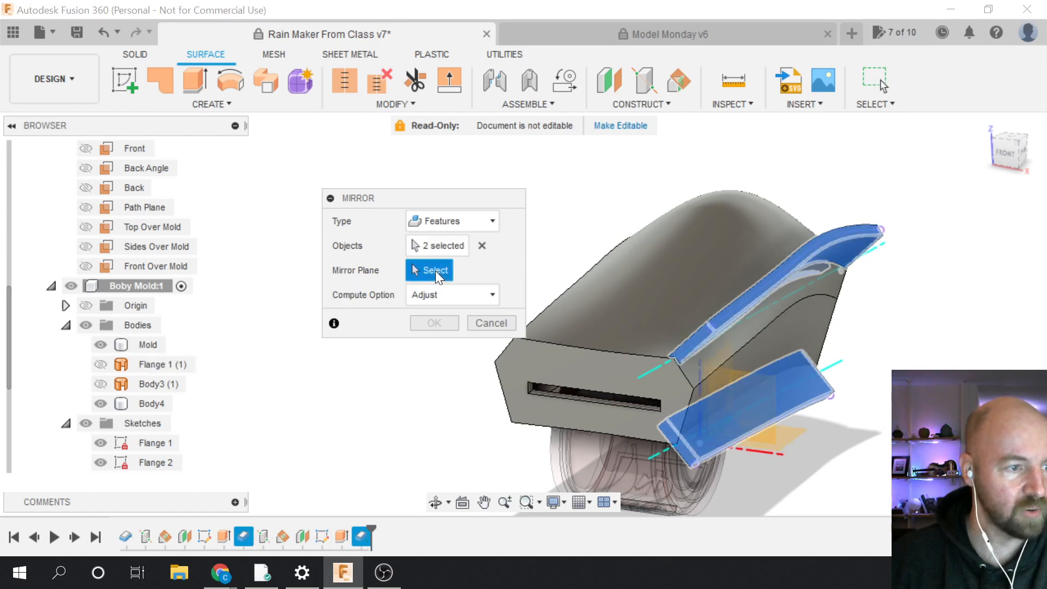
{"action": "left_click", "coordinate": [160, 209]}
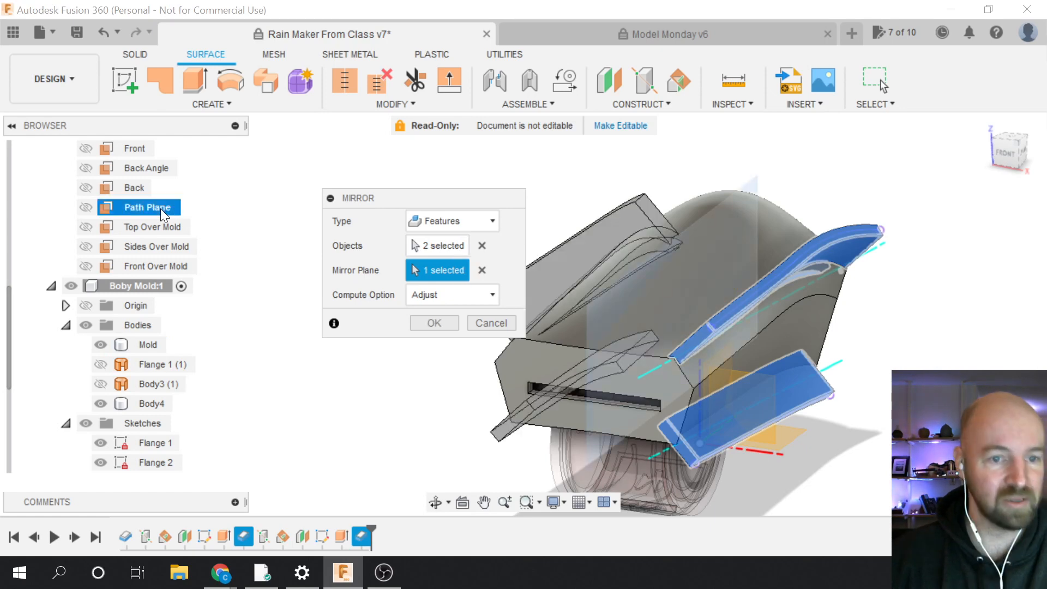
{"action": "left_click_drag", "start_coordinate": [376, 196], "coordinate": [304, 194]}
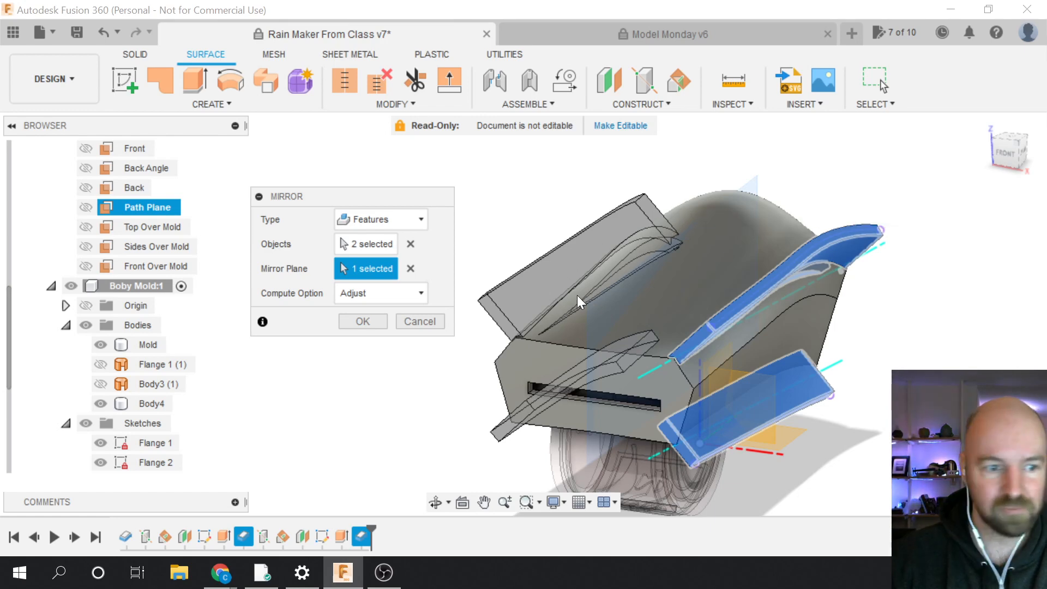
Try the Optimized, Identical and Adjust compute options on the flange mirror
{"action": "left_click", "coordinate": [369, 293]}
{"action": "left_click", "coordinate": [369, 333]}
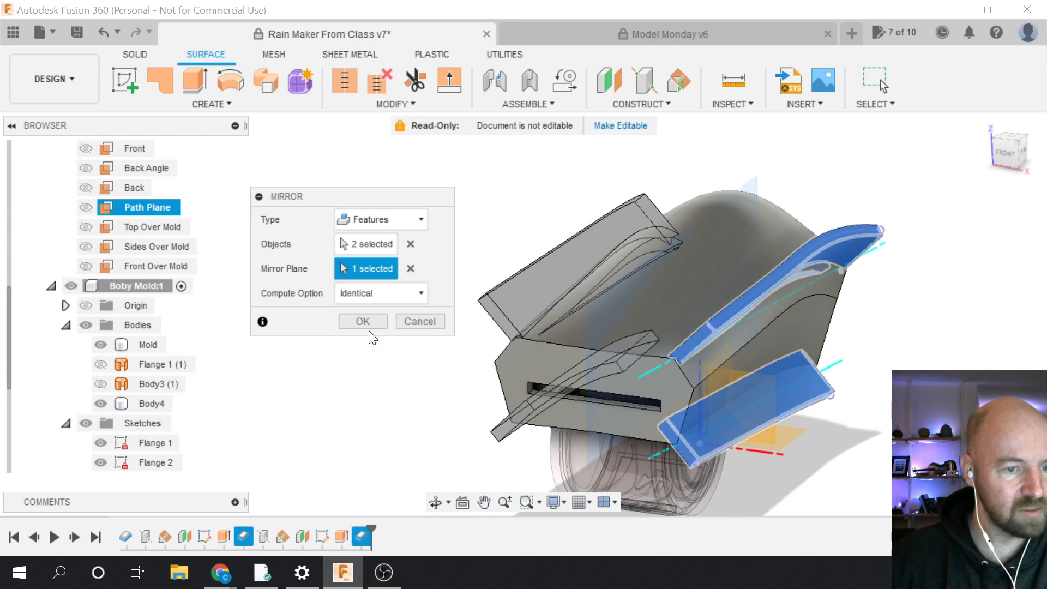
{"action": "left_click", "coordinate": [369, 293]}
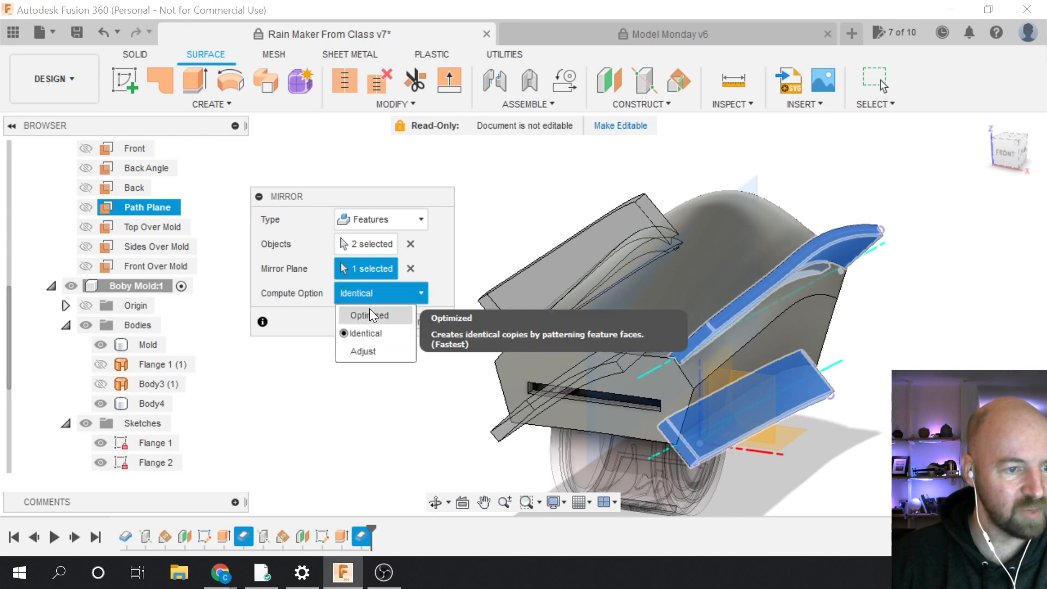
{"action": "left_click", "coordinate": [369, 310]}
{"action": "left_click", "coordinate": [368, 293]}
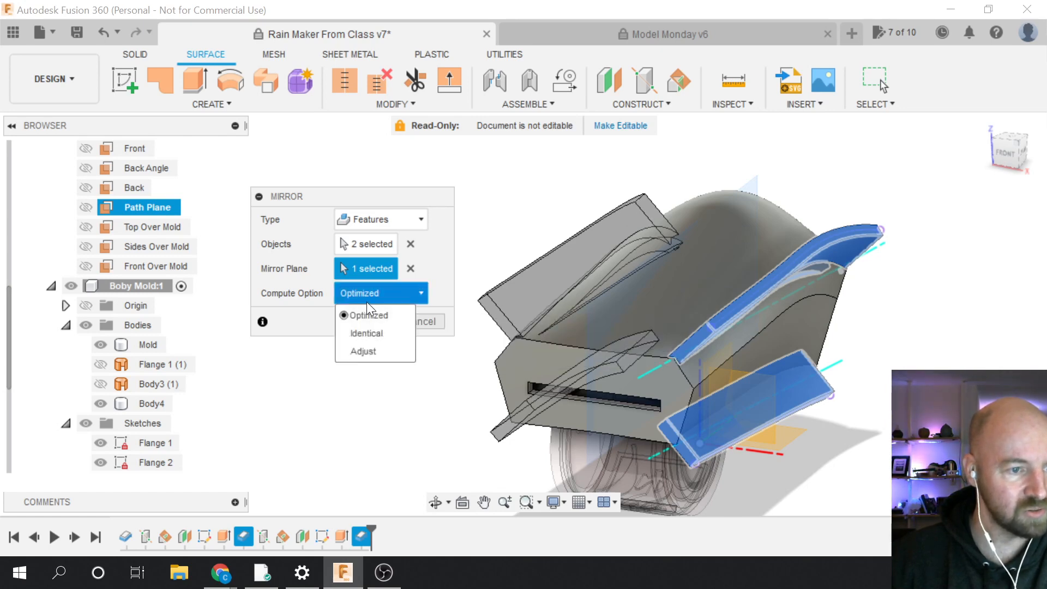
{"action": "left_click", "coordinate": [364, 331]}
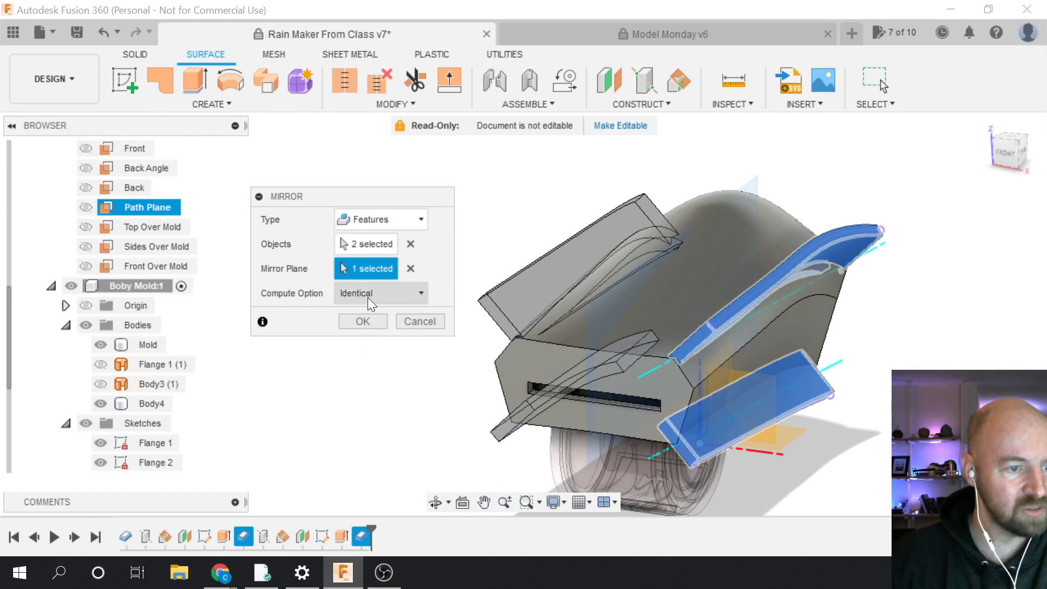
{"action": "left_click", "coordinate": [367, 294]}
{"action": "left_click", "coordinate": [366, 350]}
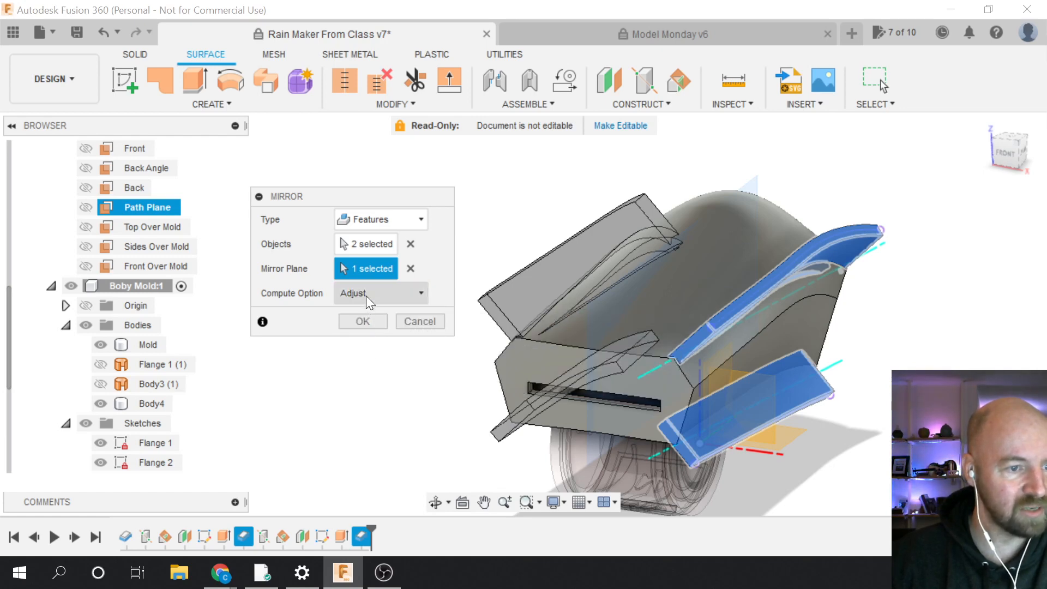
{"action": "left_click", "coordinate": [368, 293]}
{"action": "left_click", "coordinate": [365, 330]}
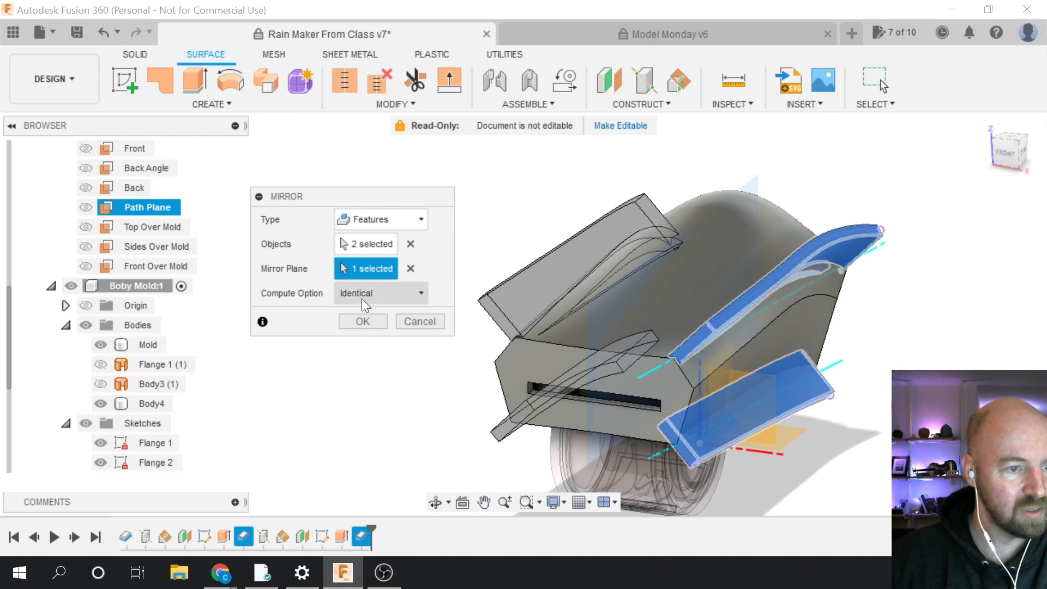
{"action": "left_click", "coordinate": [362, 293]}
{"action": "left_click", "coordinate": [364, 312]}
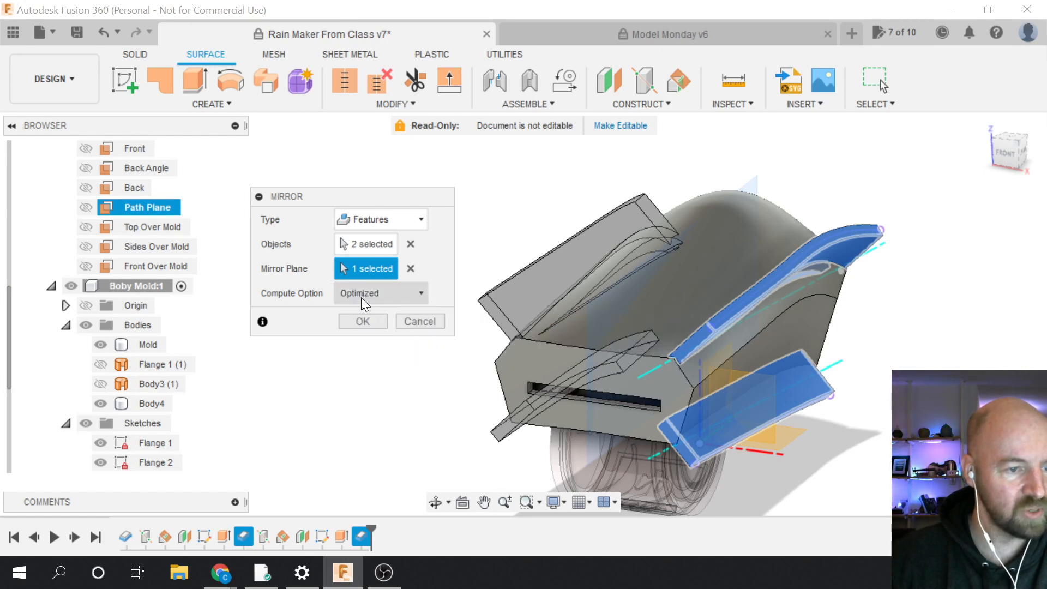
{"action": "left_click", "coordinate": [362, 293]}
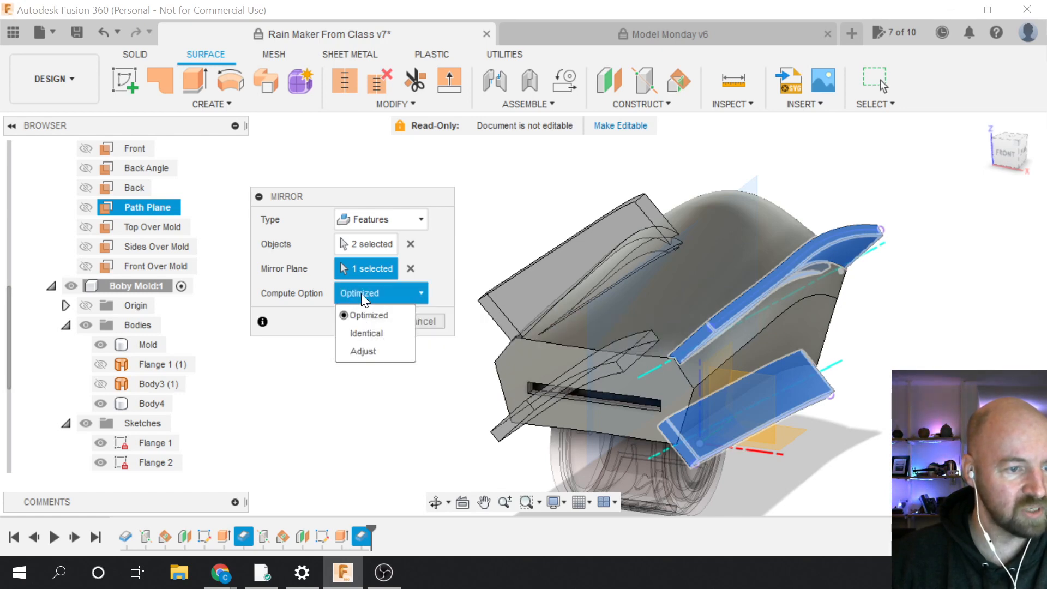
{"action": "left_click", "coordinate": [359, 333]}
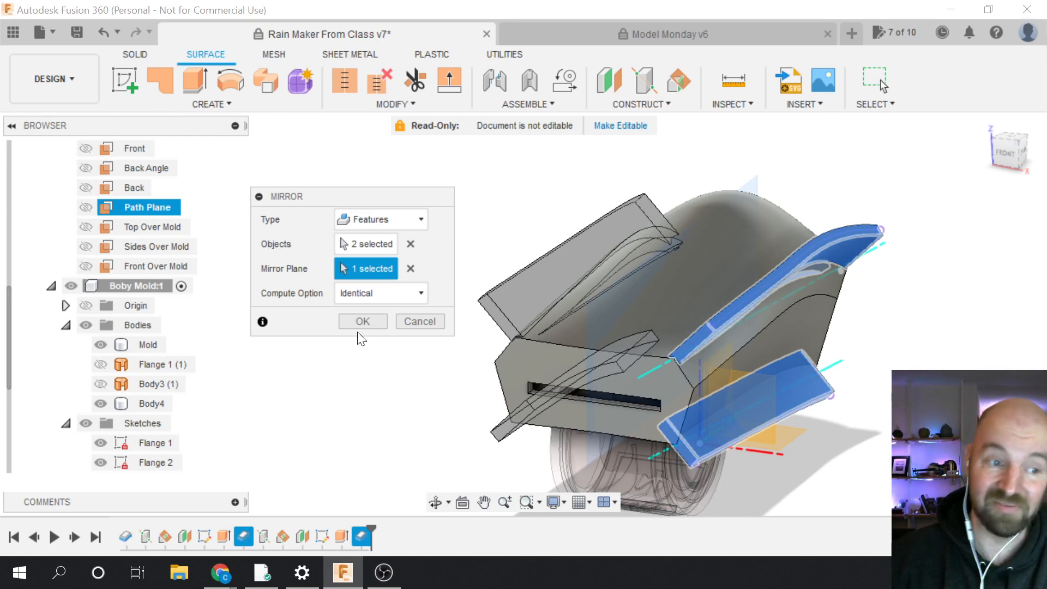
{"action": "left_click", "coordinate": [369, 294]}
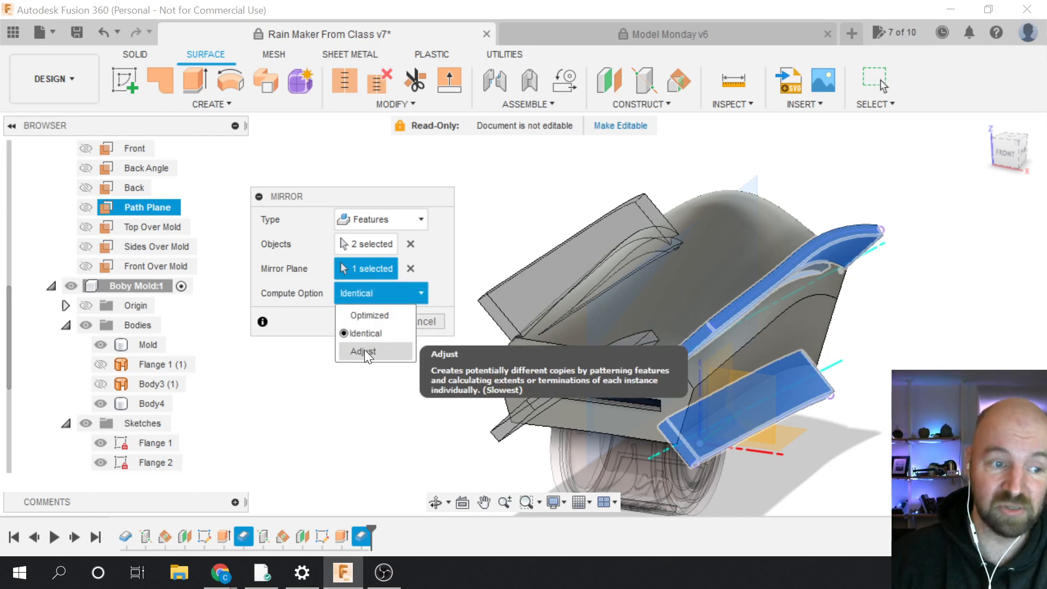
{"action": "left_click", "coordinate": [364, 350]}
Set the flange mirror's compute option to Identical and complete the mirror
{"action": "left_click", "coordinate": [359, 293]}
{"action": "left_click", "coordinate": [362, 331]}
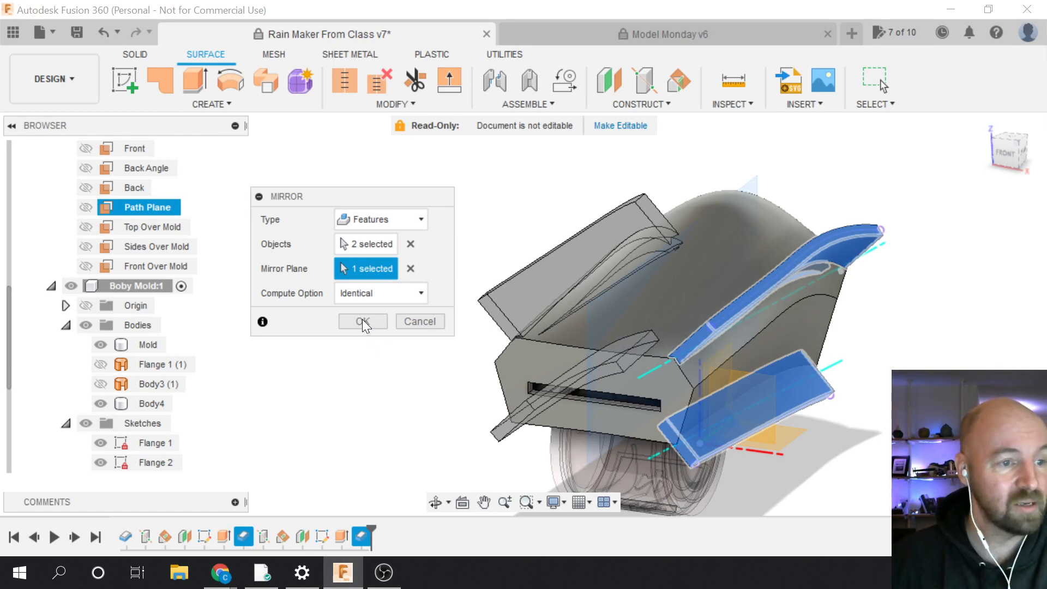
{"action": "left_click", "coordinate": [361, 320]}
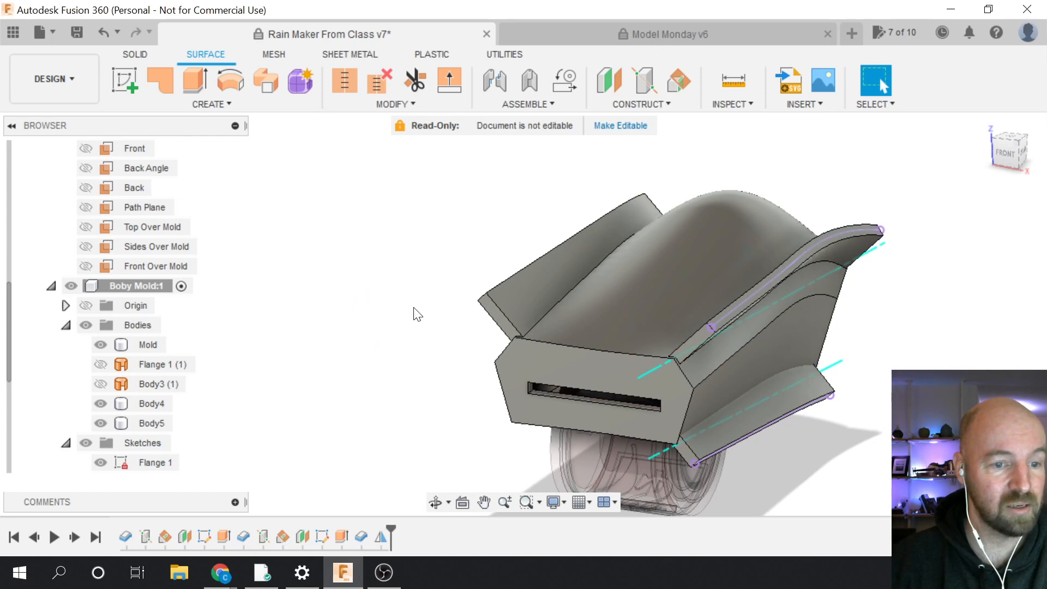
Mirror the lower flange's Thicken feature across the Path Plane with the Identical compute option
{"action": "left_click", "coordinate": [1006, 155]}
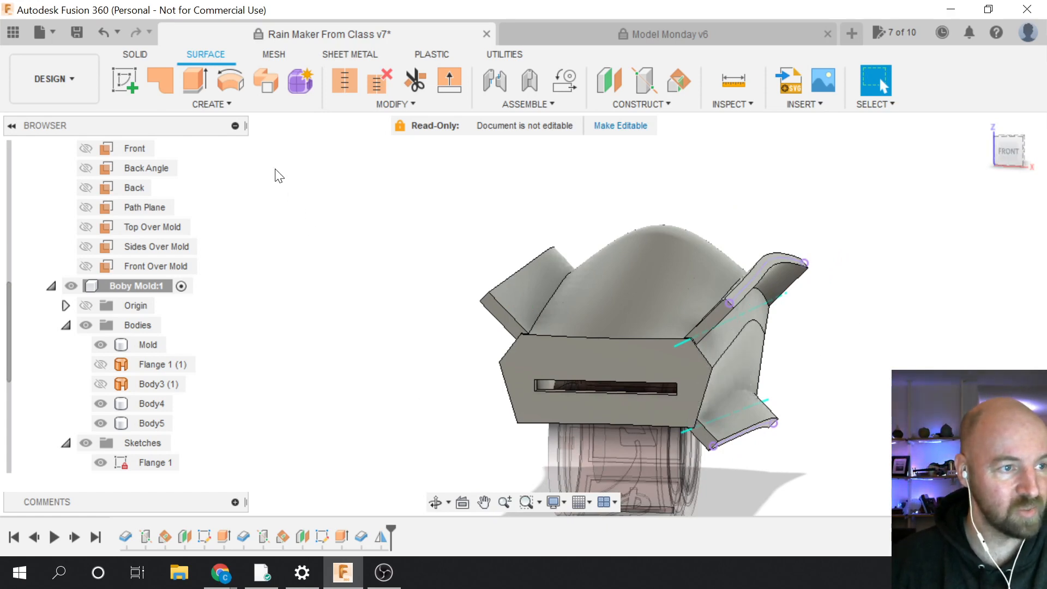
{"action": "left_click", "coordinate": [238, 105]}
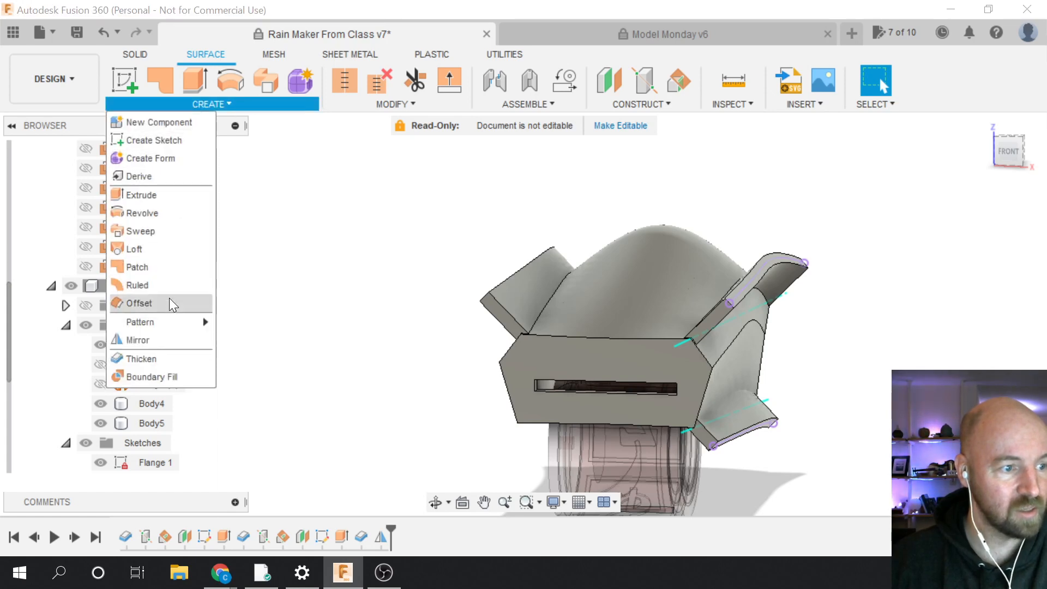
{"action": "left_click", "coordinate": [178, 341]}
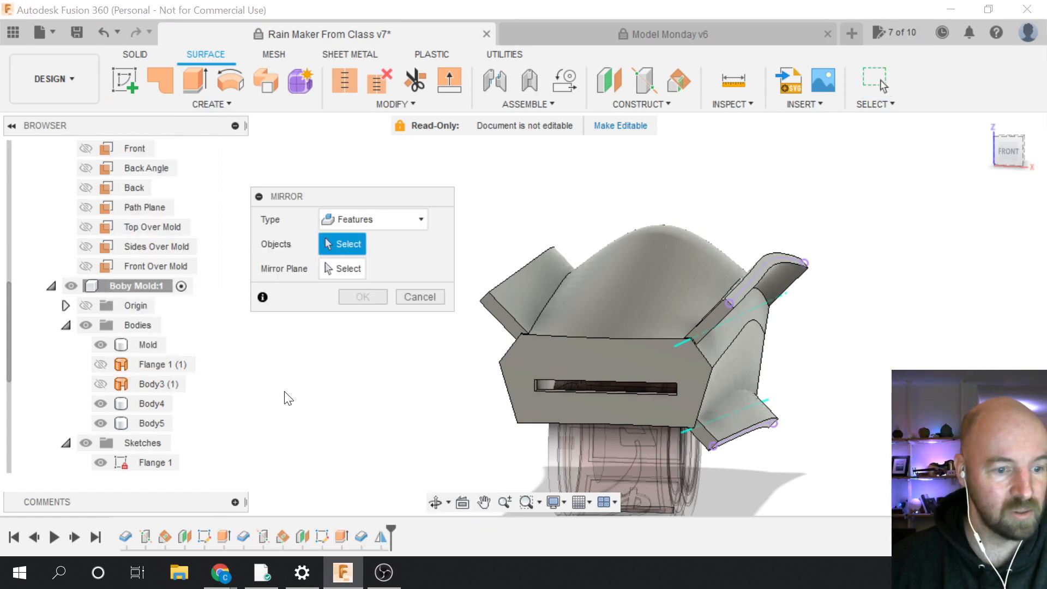
{"action": "left_click", "coordinate": [361, 536]}
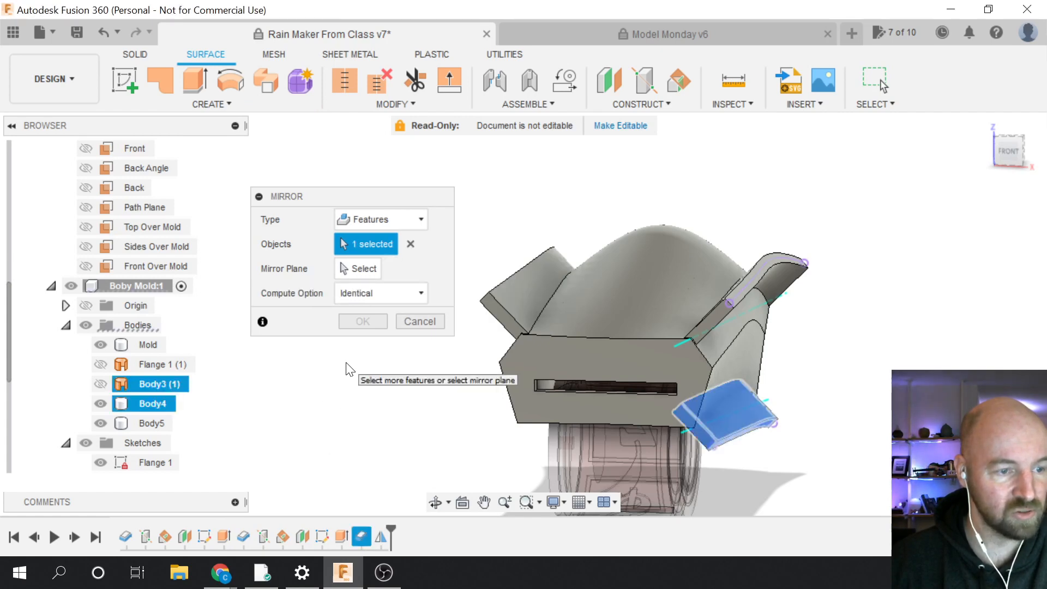
{"action": "left_click", "coordinate": [362, 271]}
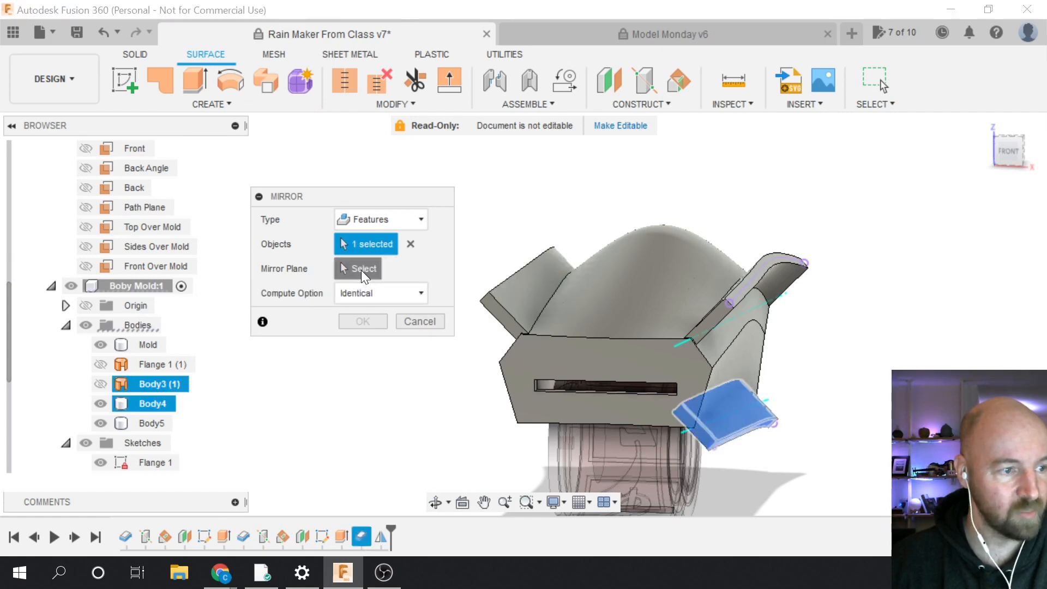
{"action": "left_click", "coordinate": [148, 207]}
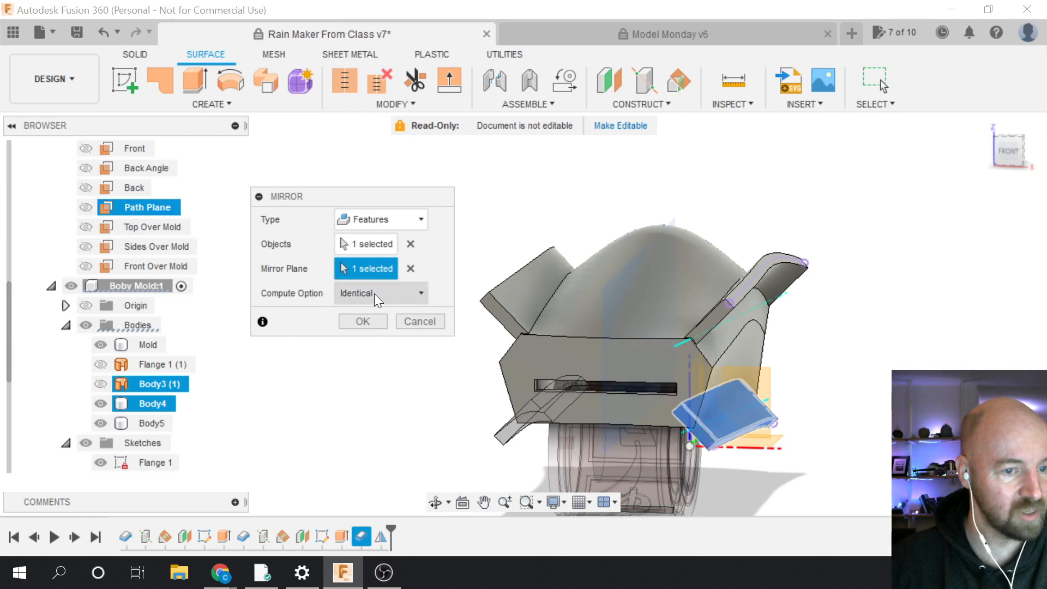
{"action": "left_click", "coordinate": [363, 322]}
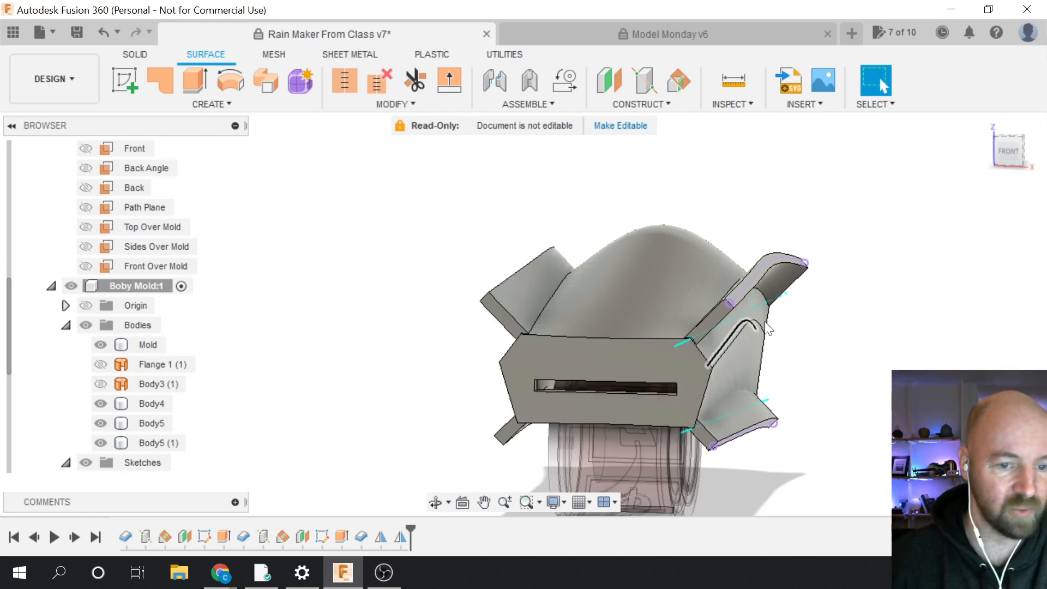
Examine the mirrored flanges from several angles and identify which geometry belongs to Mold, Body4, Body5 and Body5 (1)
{"action": "left_click_drag", "start_coordinate": [1002, 152], "coordinate": [1036, 164]}
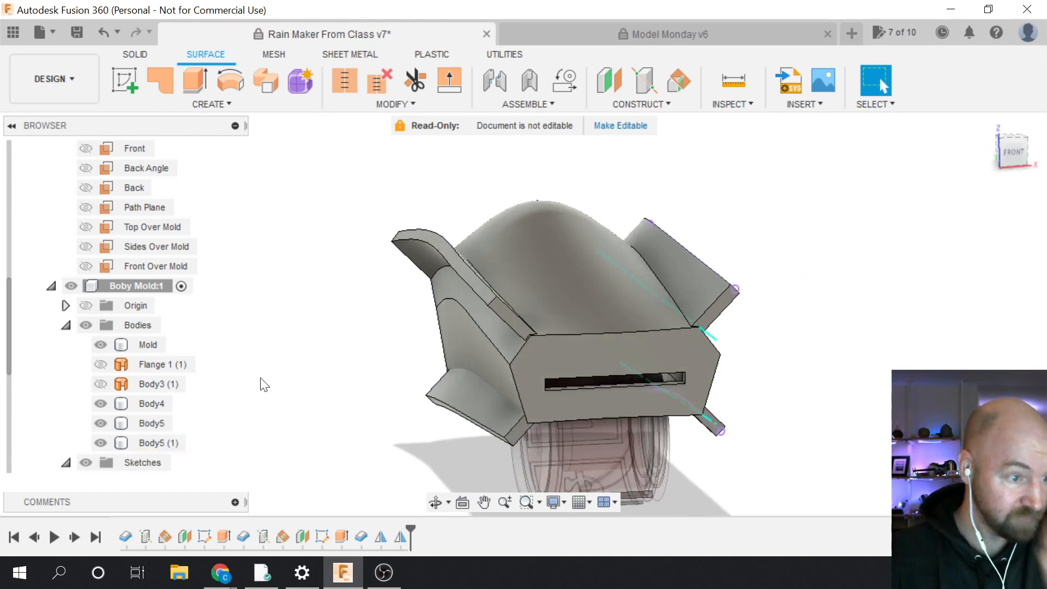
{"action": "left_click", "coordinate": [154, 444]}
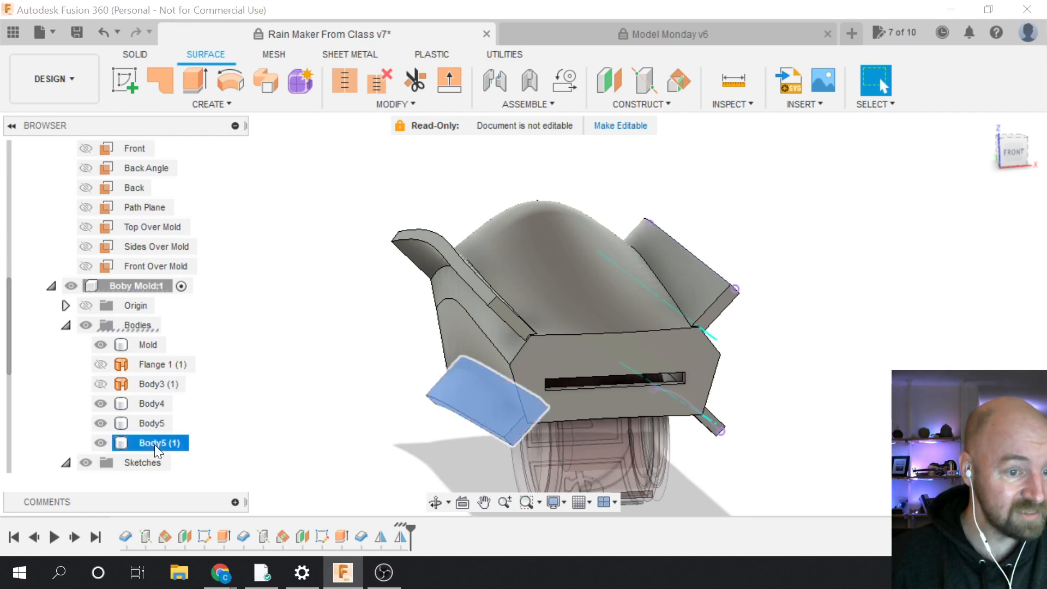
{"action": "left_click", "coordinate": [102, 441]}
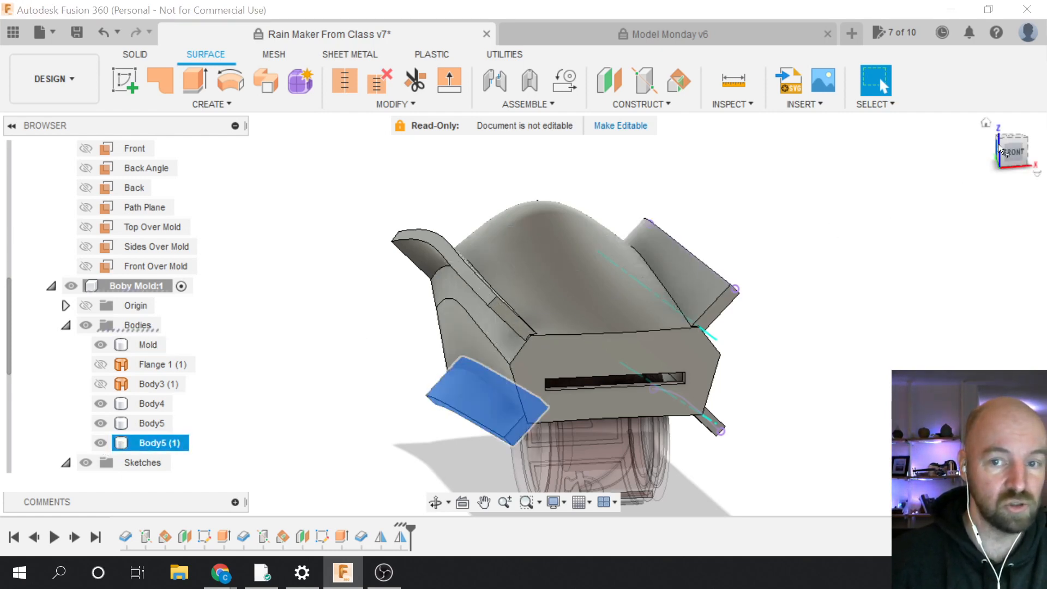
{"action": "left_click", "coordinate": [1009, 150]}
{"action": "left_click_drag", "start_coordinate": [1010, 150], "coordinate": [992, 161]}
{"action": "left_click", "coordinate": [822, 374]}
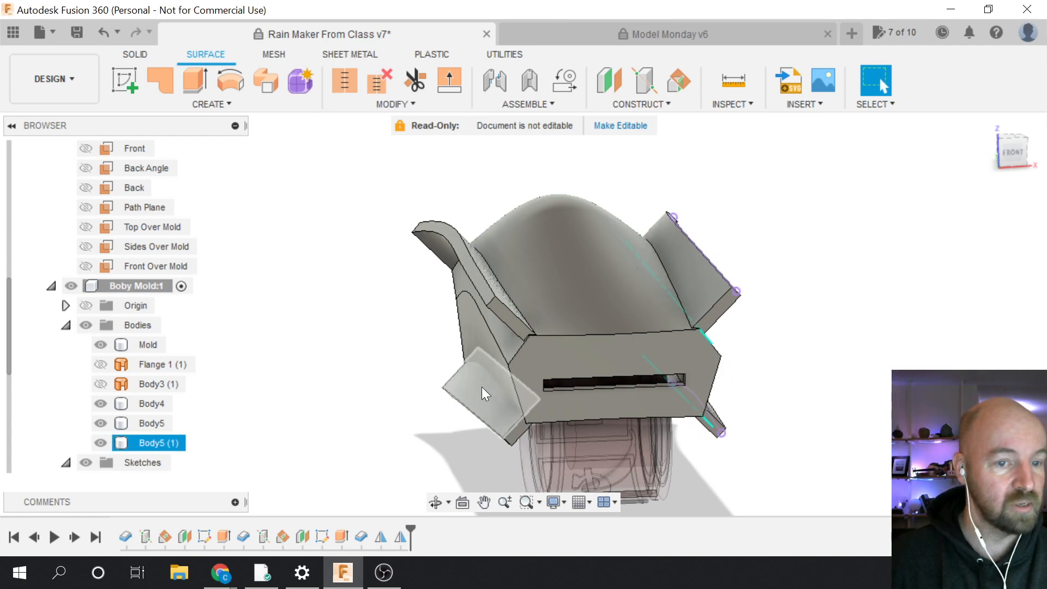
{"action": "left_click", "coordinate": [143, 403]}
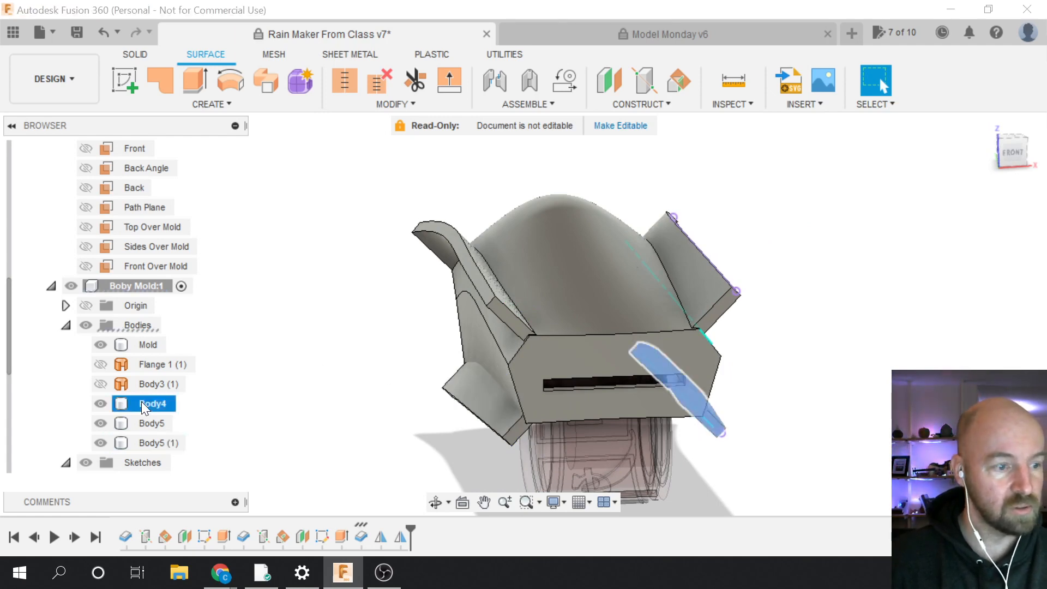
{"action": "left_click", "coordinate": [144, 424]}
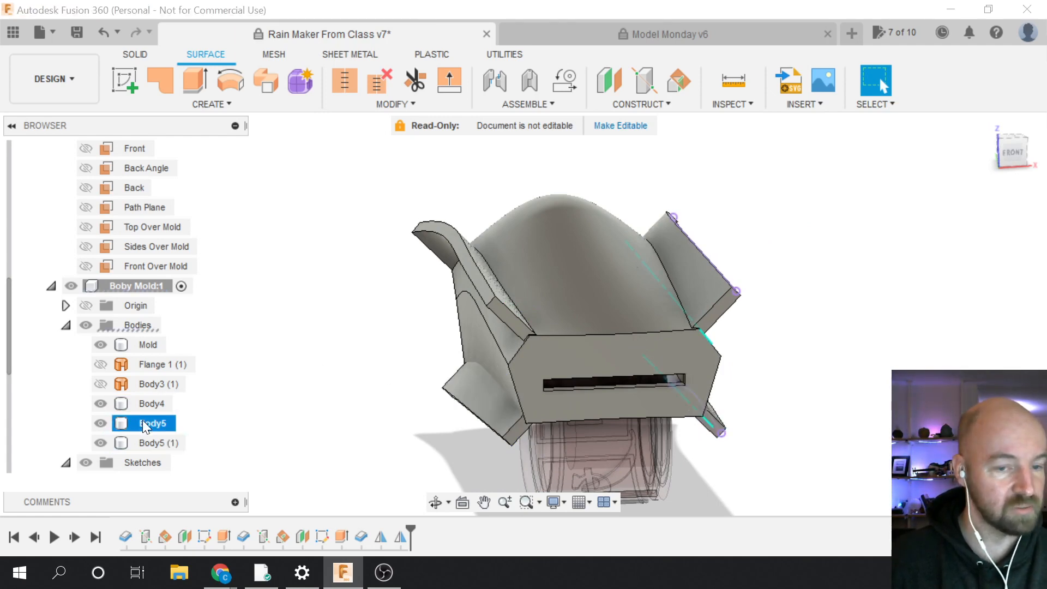
{"action": "left_click", "coordinate": [140, 402]}
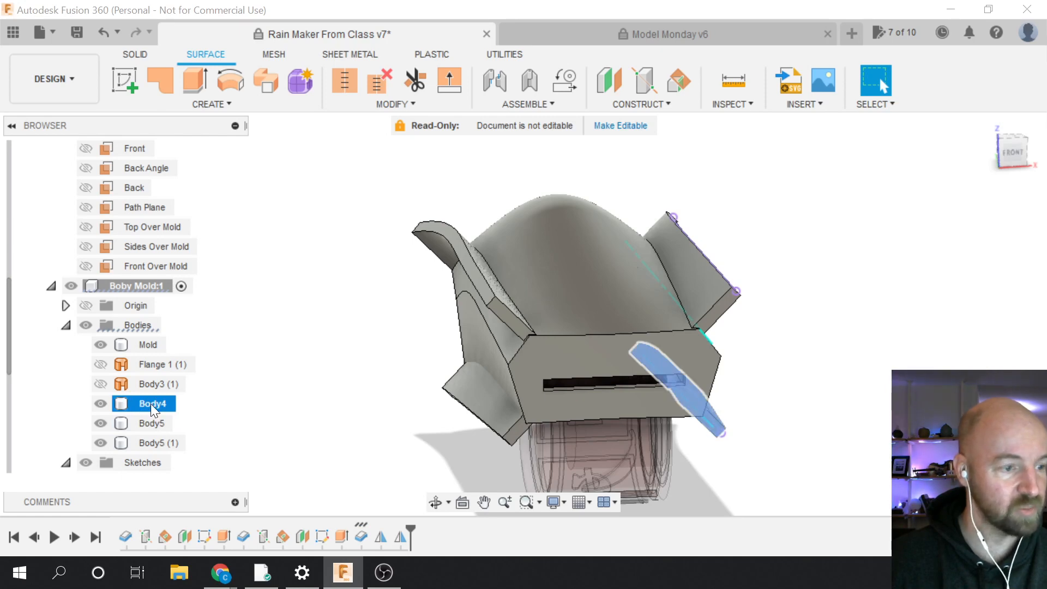
{"action": "left_click", "coordinate": [224, 409]}
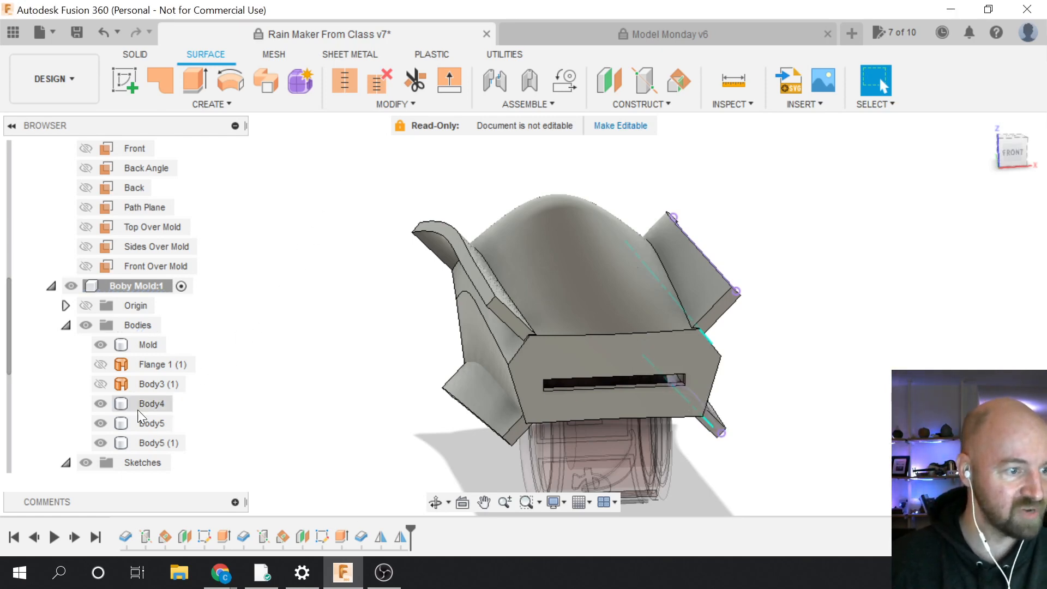
{"action": "left_click", "coordinate": [149, 347]}
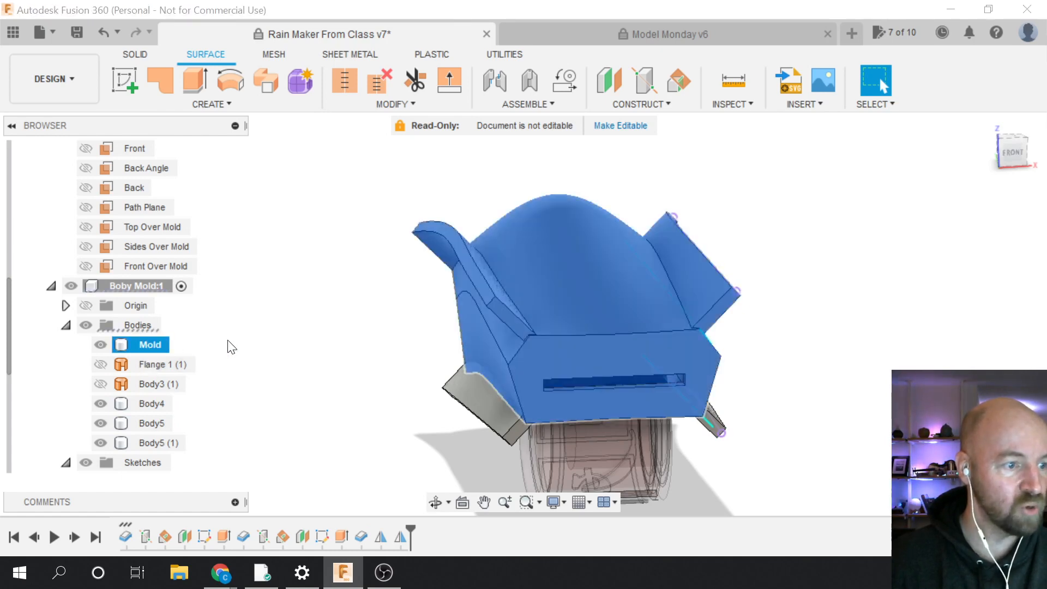
{"action": "left_click", "coordinate": [229, 347]}
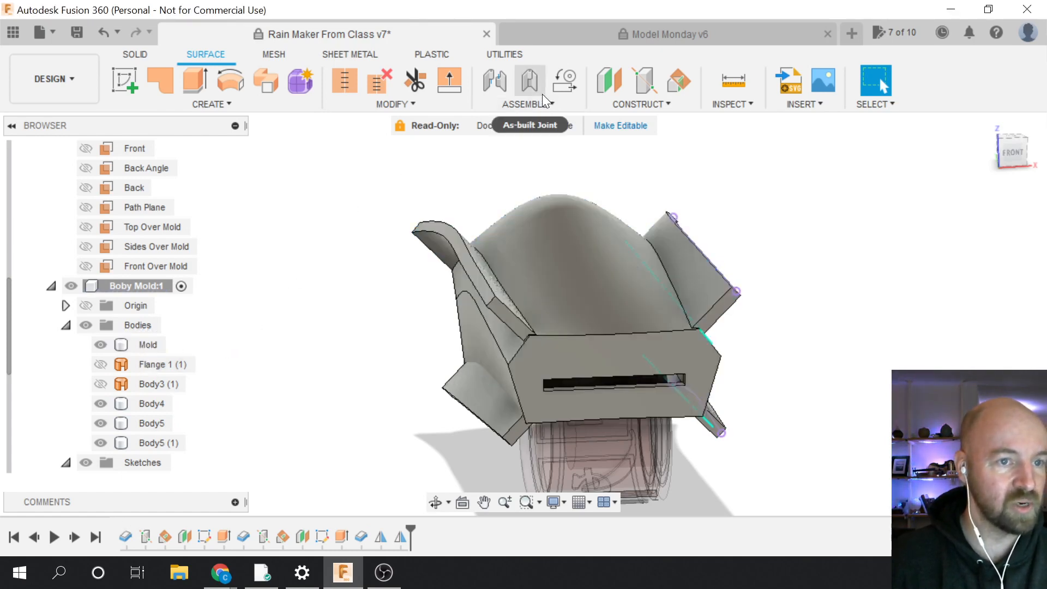
Combine the Mold target body with Body4, Body5 and Body5 (1) using the Join operation
{"action": "left_click", "coordinate": [136, 55]}
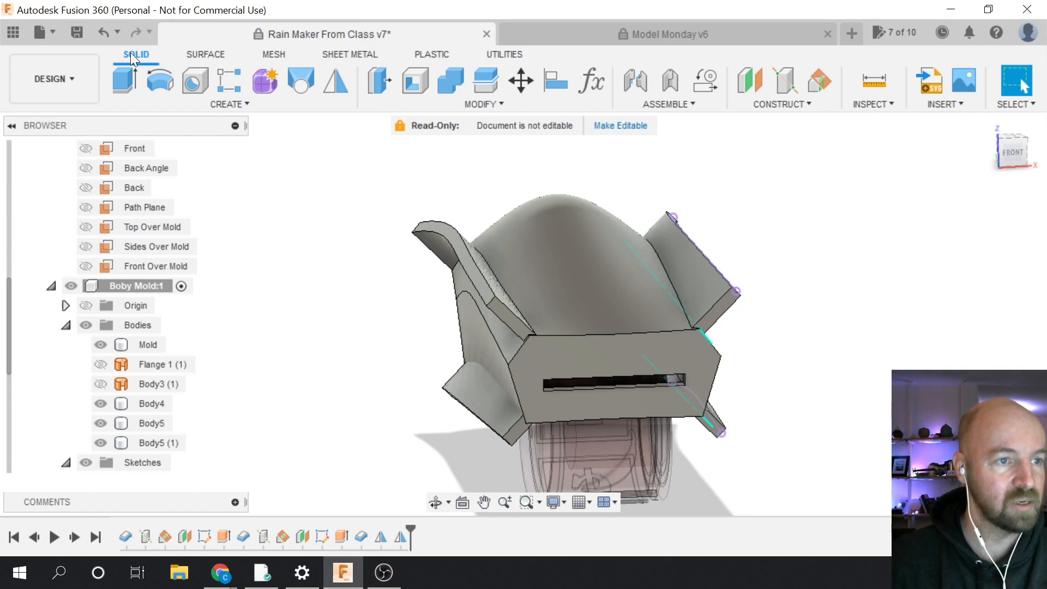
{"action": "left_click", "coordinate": [460, 104]}
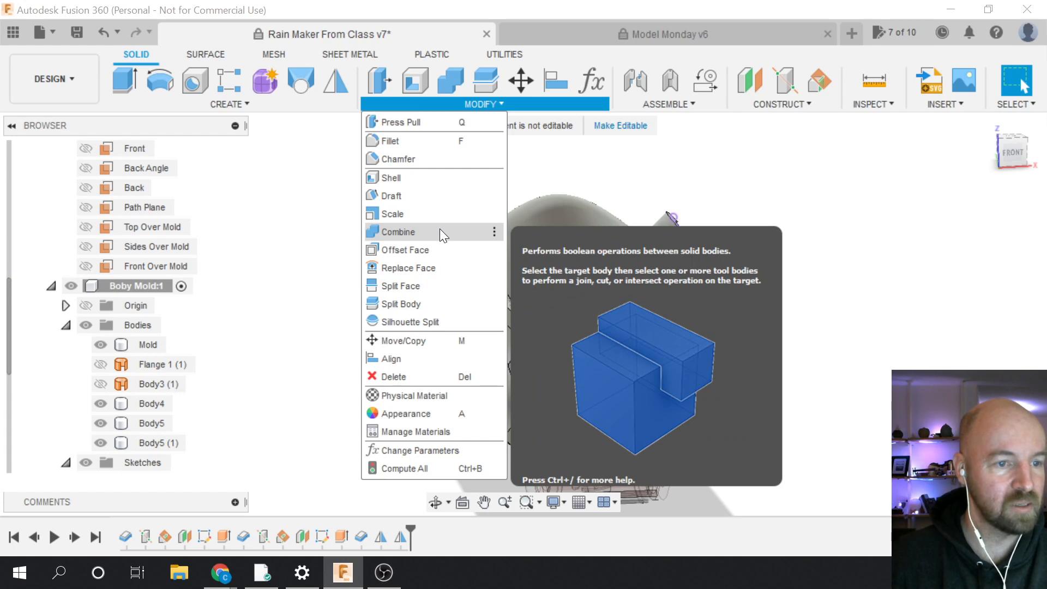
{"action": "left_click", "coordinate": [440, 232]}
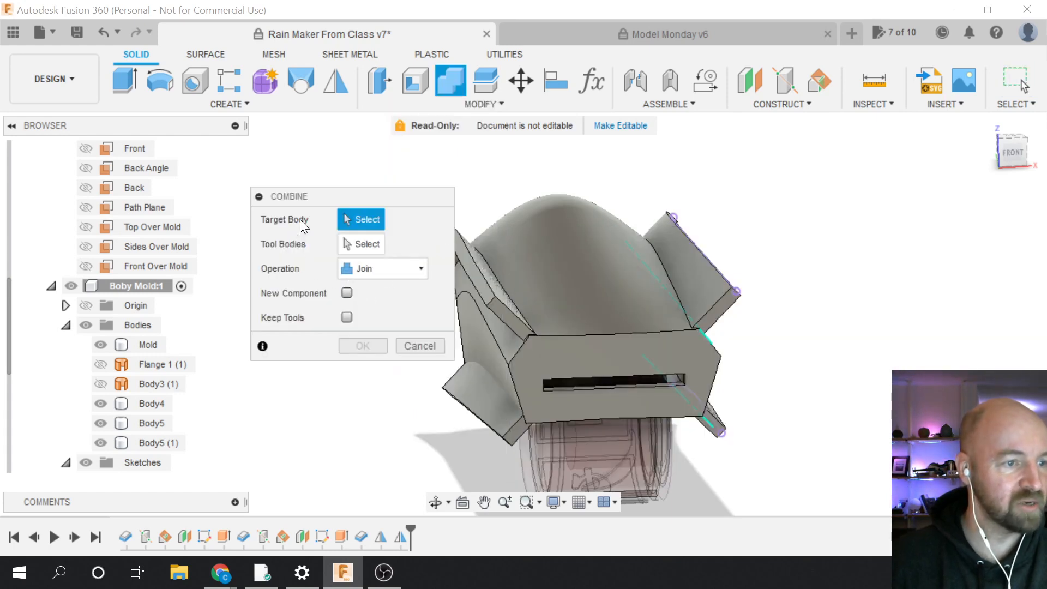
{"action": "left_click", "coordinate": [155, 344]}
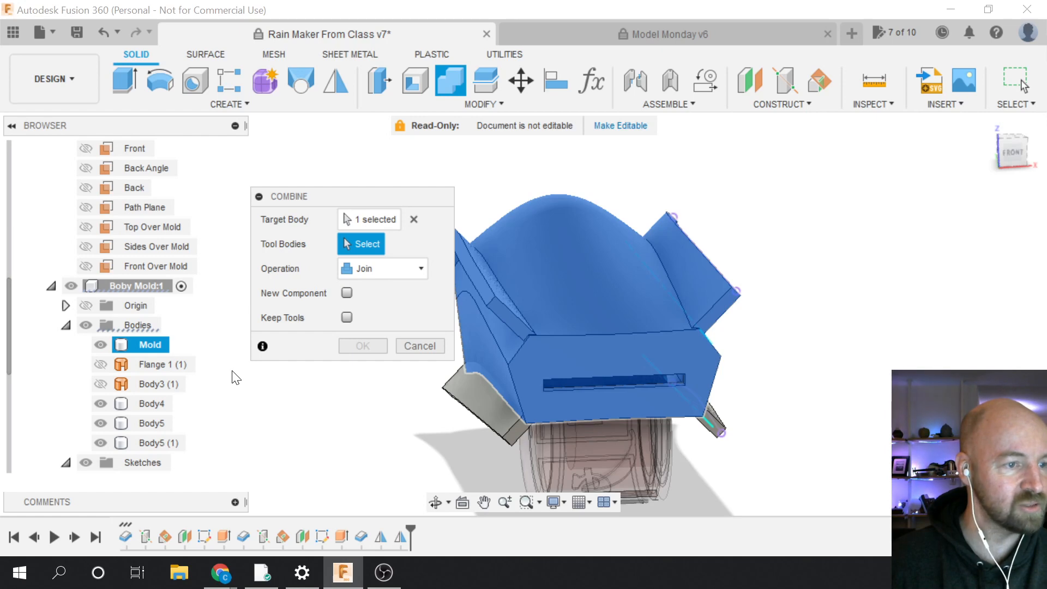
{"action": "left_click", "coordinate": [161, 407]}
{"action": "left_click", "coordinate": [156, 423]}
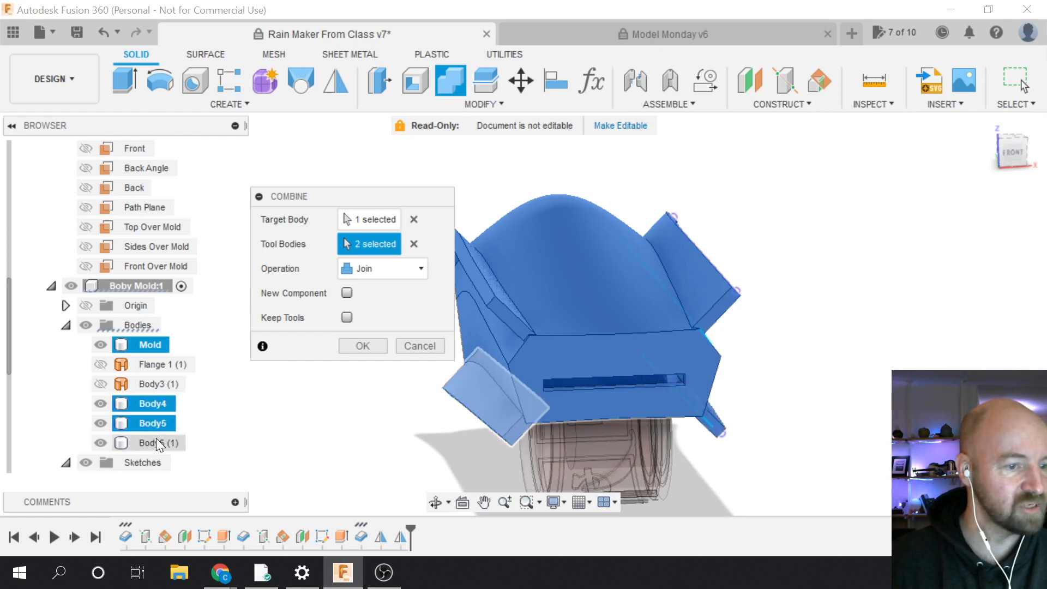
{"action": "left_click", "coordinate": [156, 443]}
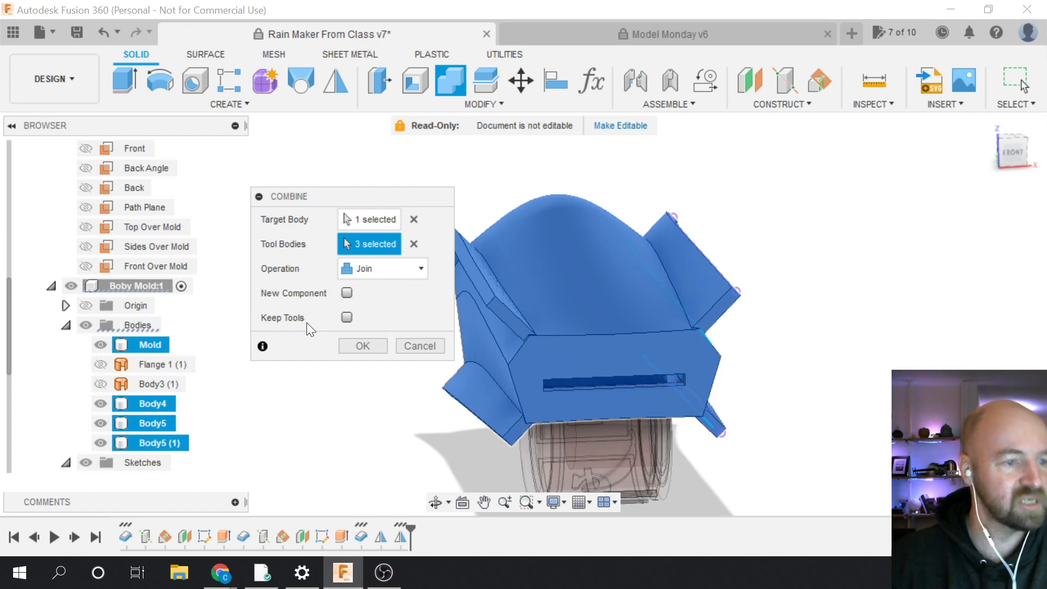
{"action": "left_click", "coordinate": [362, 346]}
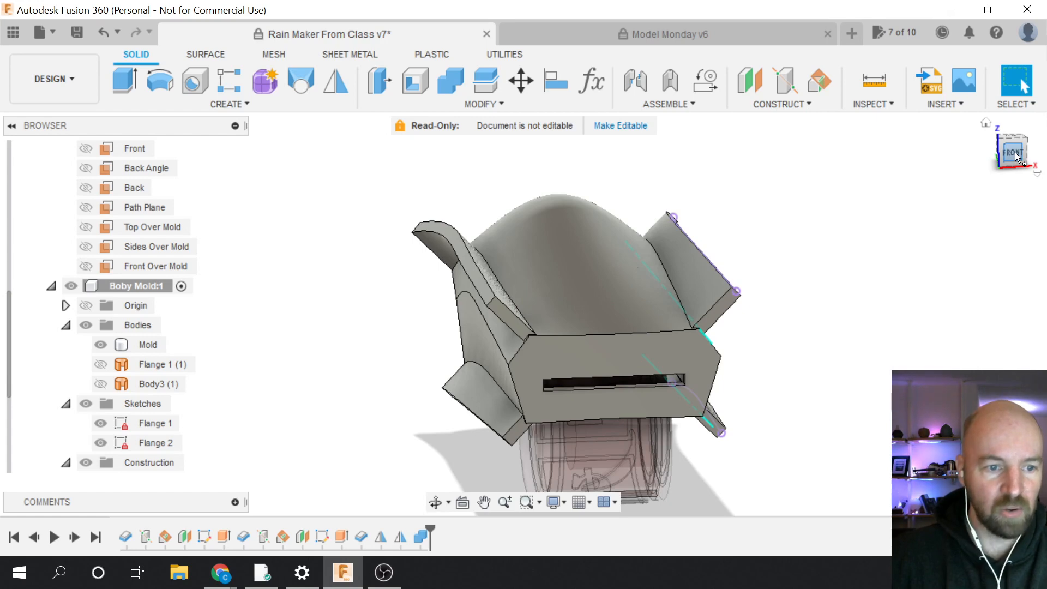
Inspect the joined mold around the upper flange and the side edge of its front face
{"action": "mouse_move", "coordinate": [1014, 154]}
{"action": "left_mouse_down"}
{"action": "mouse_move", "coordinate": [975, 156]}
{"action": "mouse_move", "coordinate": [1017, 159]}
{"action": "left_mouse_up"}
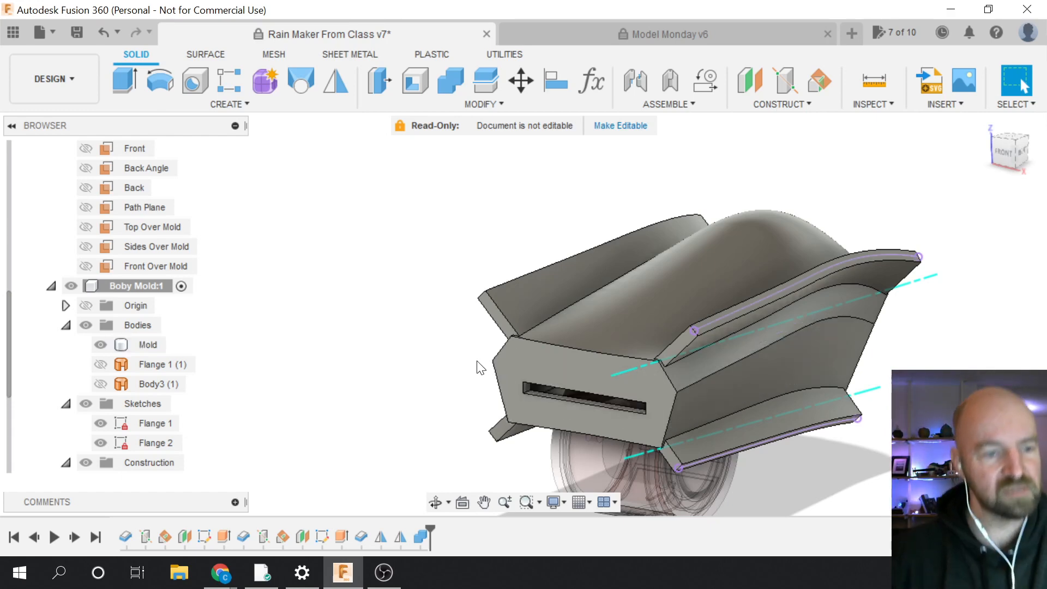
{"action": "left_click", "coordinate": [513, 325]}
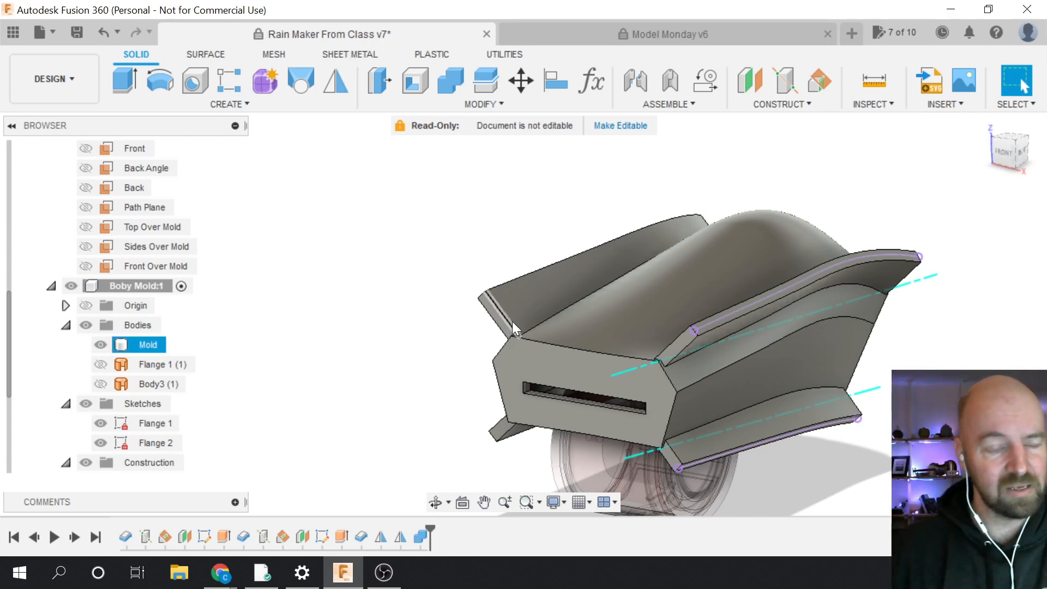
{"action": "key", "text": "Escape"}
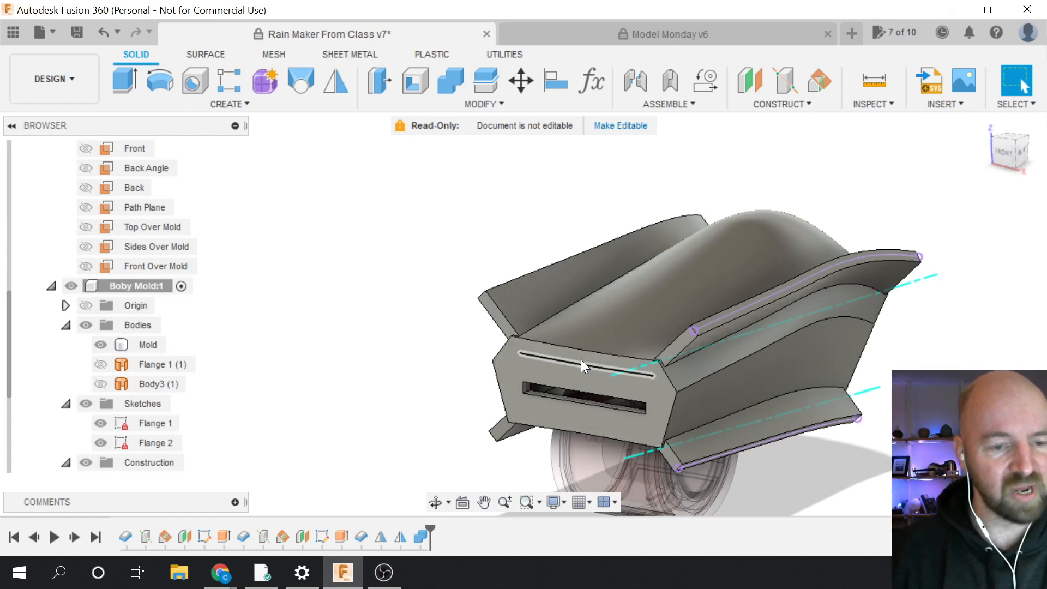
{"action": "left_click", "coordinate": [493, 376]}
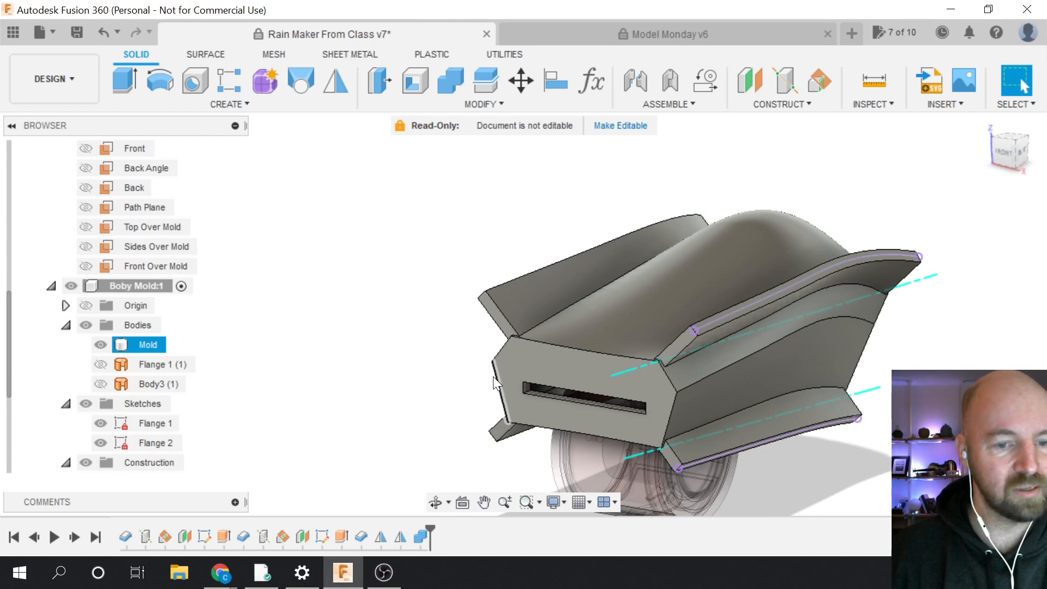
{"action": "key", "text": "Escape"}
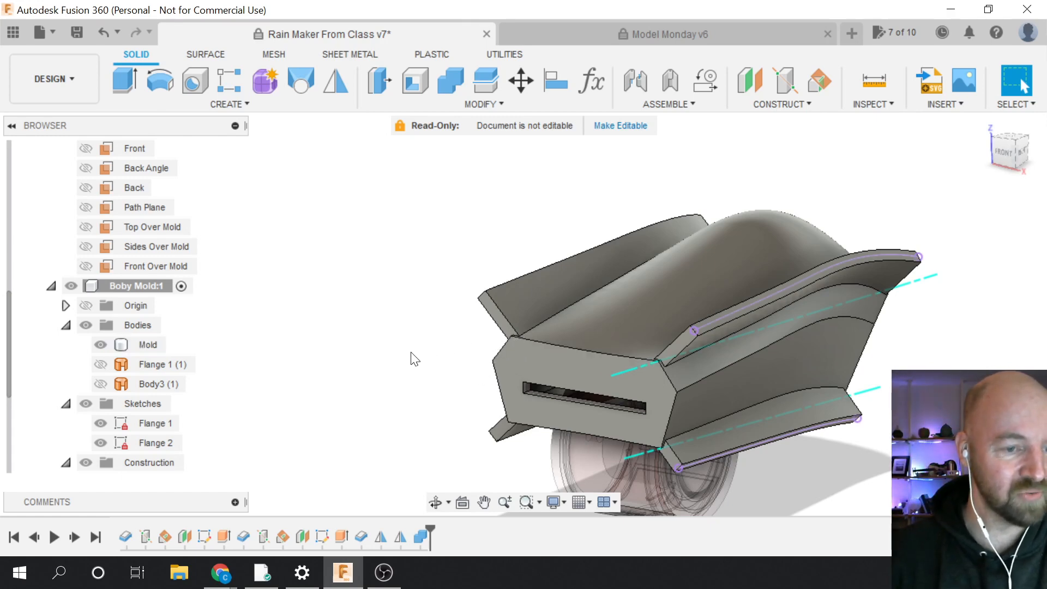
{"action": "scroll", "coordinate": [462, 302], "scroll_direction": "down", "scroll_amount": 2}
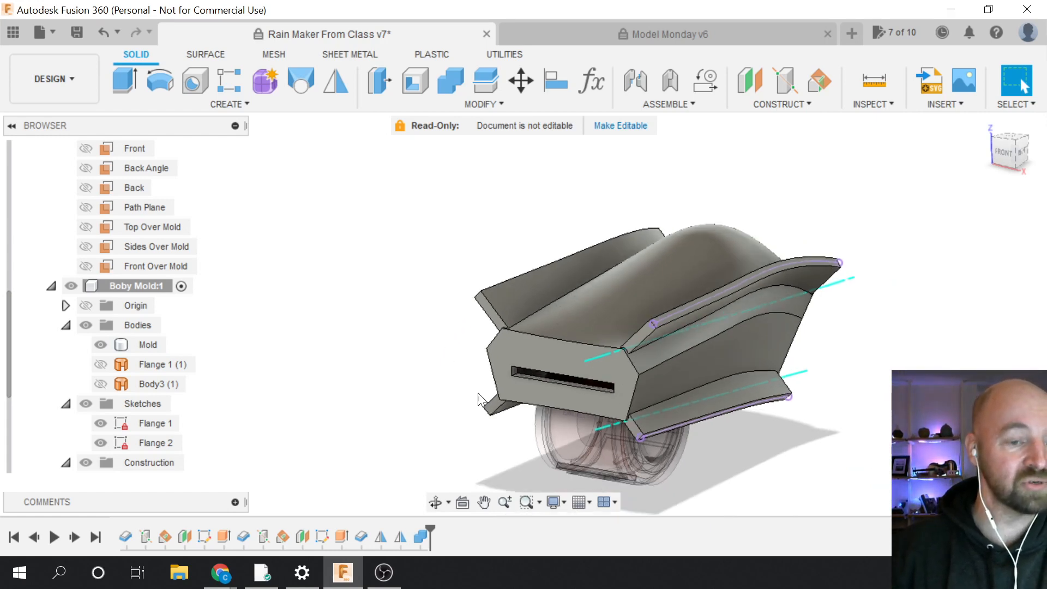
Start a sketch on the front face of the mold body
{"action": "left_click", "coordinate": [211, 106]}
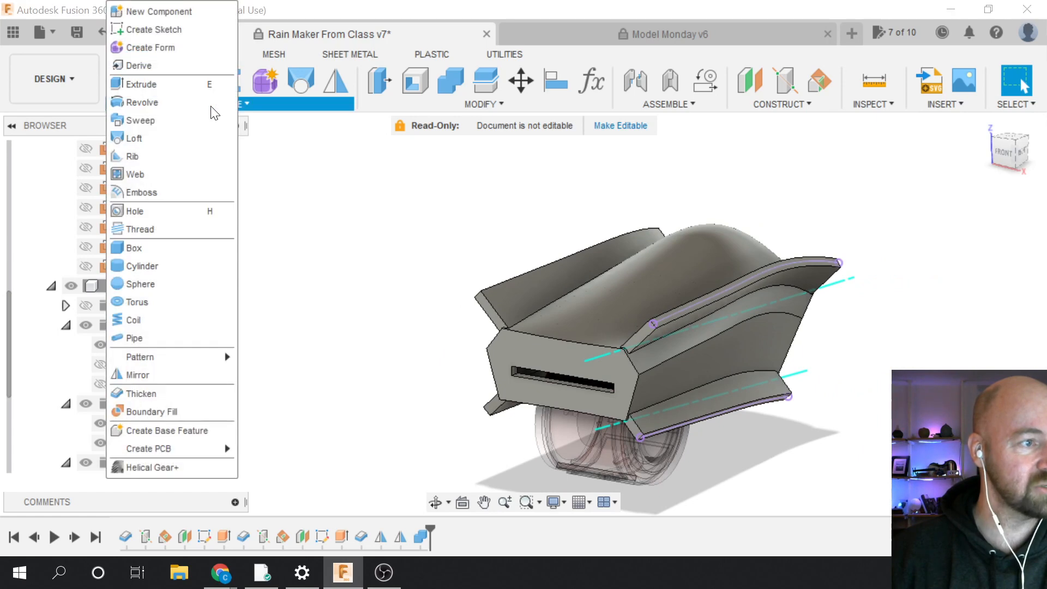
{"action": "left_click", "coordinate": [188, 28]}
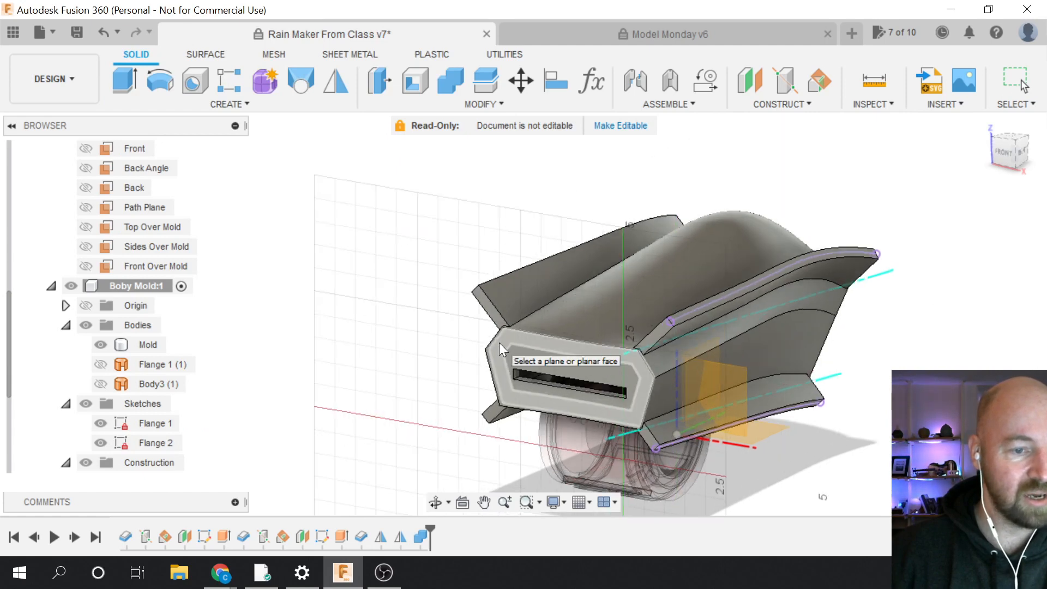
{"action": "scroll", "coordinate": [498, 342], "scroll_direction": "up", "scroll_amount": 5}
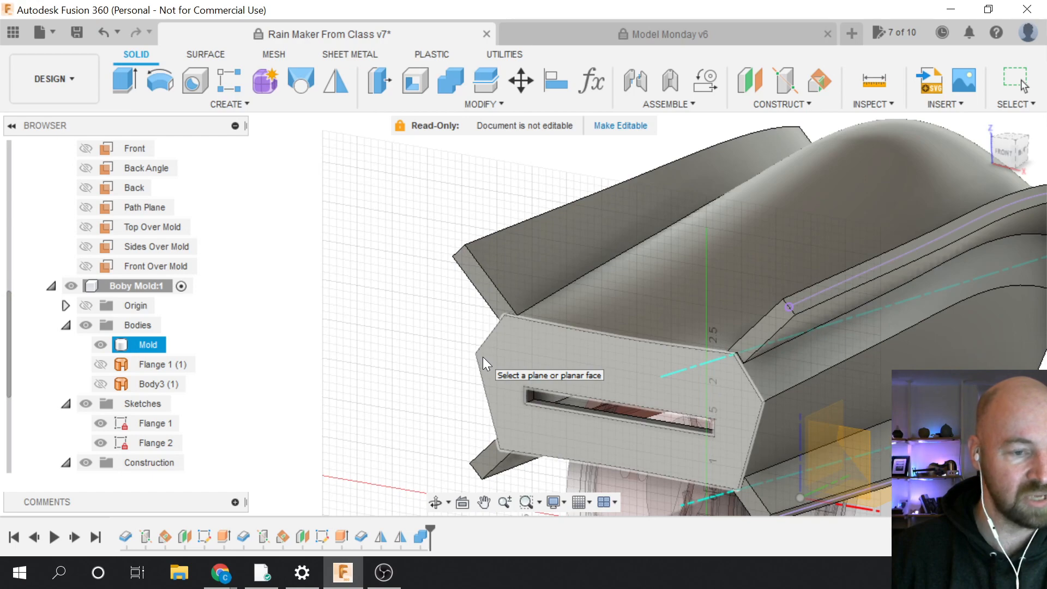
{"action": "left_click", "coordinate": [483, 358]}
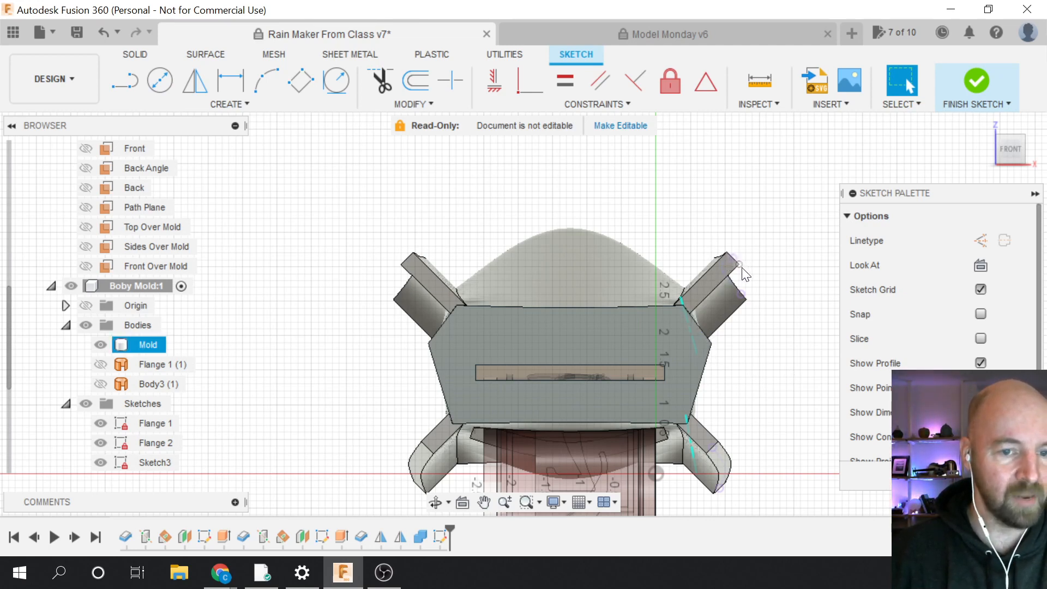
Start projecting linked geometry into the sketch and choose the two outer front corner points of each upper flange
{"action": "left_click", "coordinate": [251, 105]}
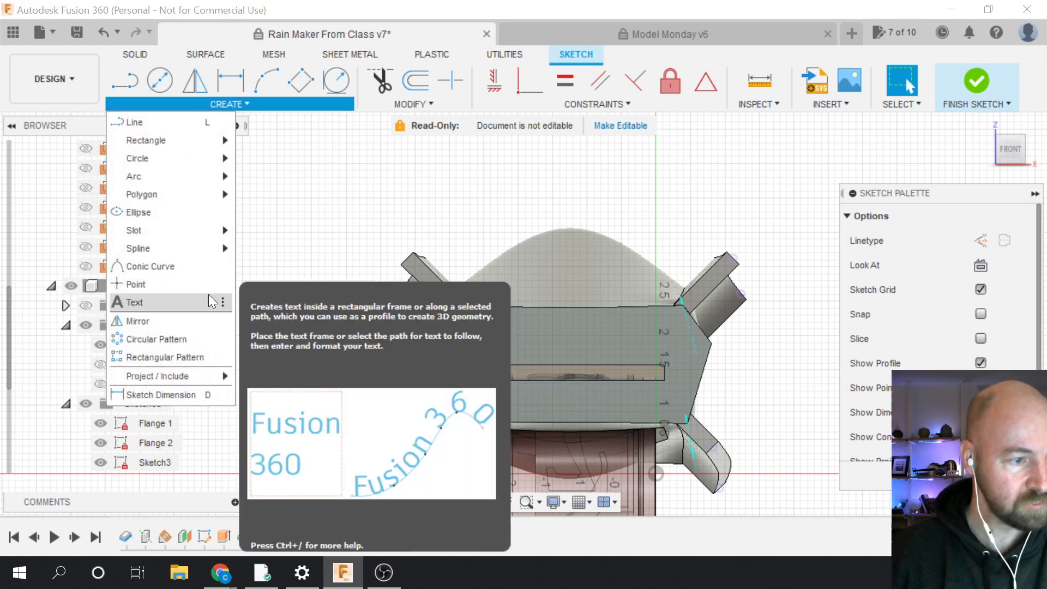
{"action": "mouse_move", "coordinate": [190, 374]}
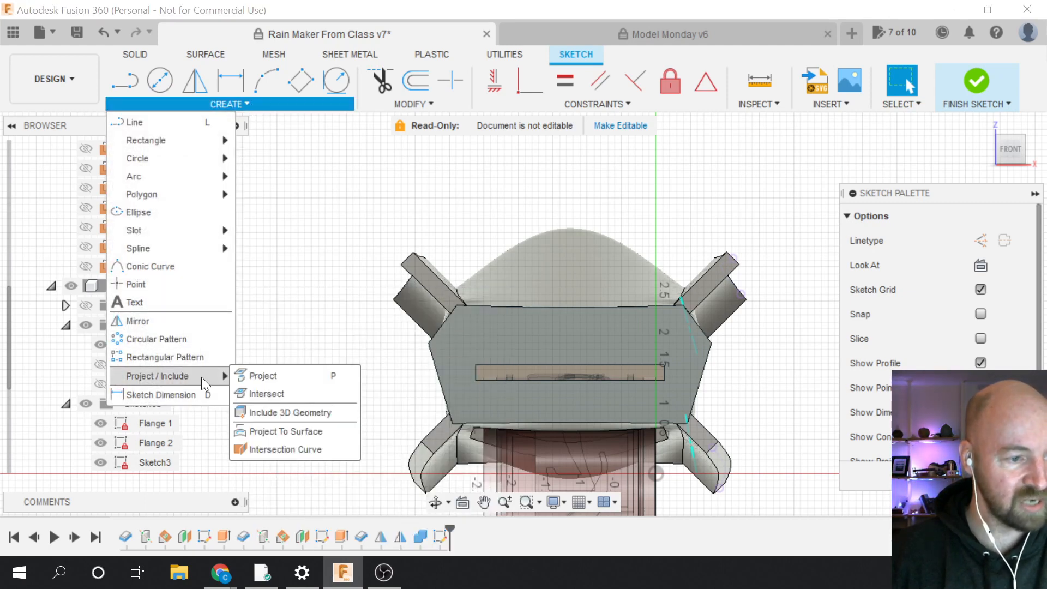
{"action": "left_click", "coordinate": [265, 374]}
{"action": "left_click_drag", "start_coordinate": [319, 184], "coordinate": [257, 326]}
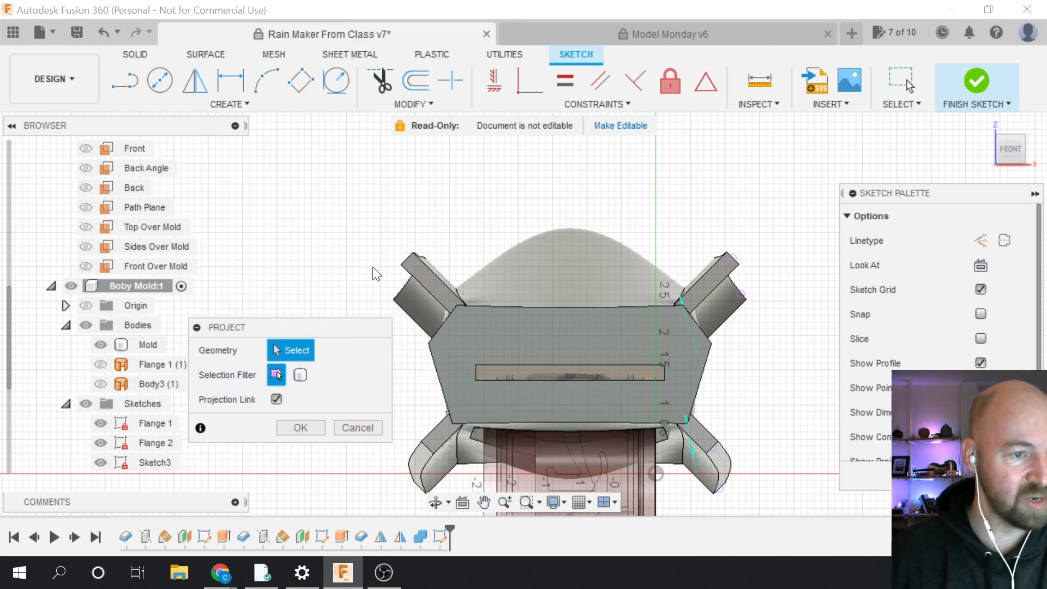
{"action": "left_click", "coordinate": [401, 265]}
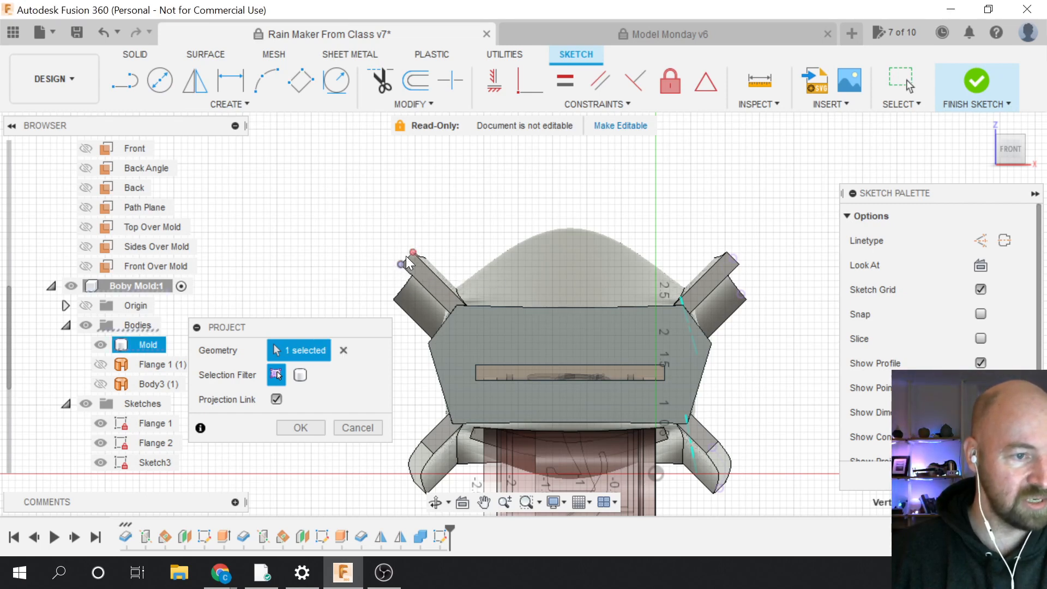
{"action": "left_click", "coordinate": [413, 253]}
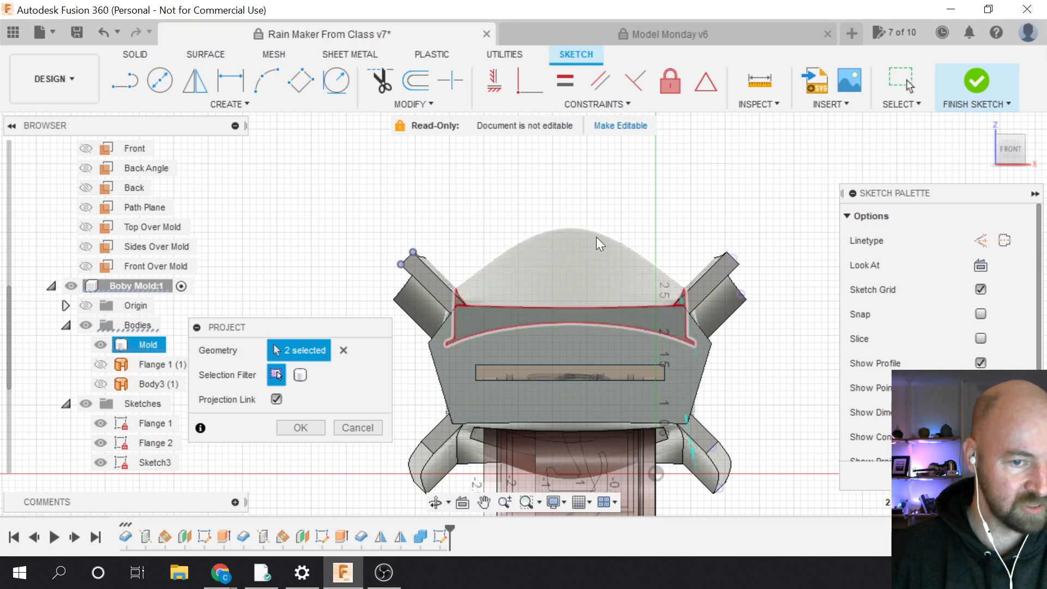
{"action": "left_click", "coordinate": [728, 253]}
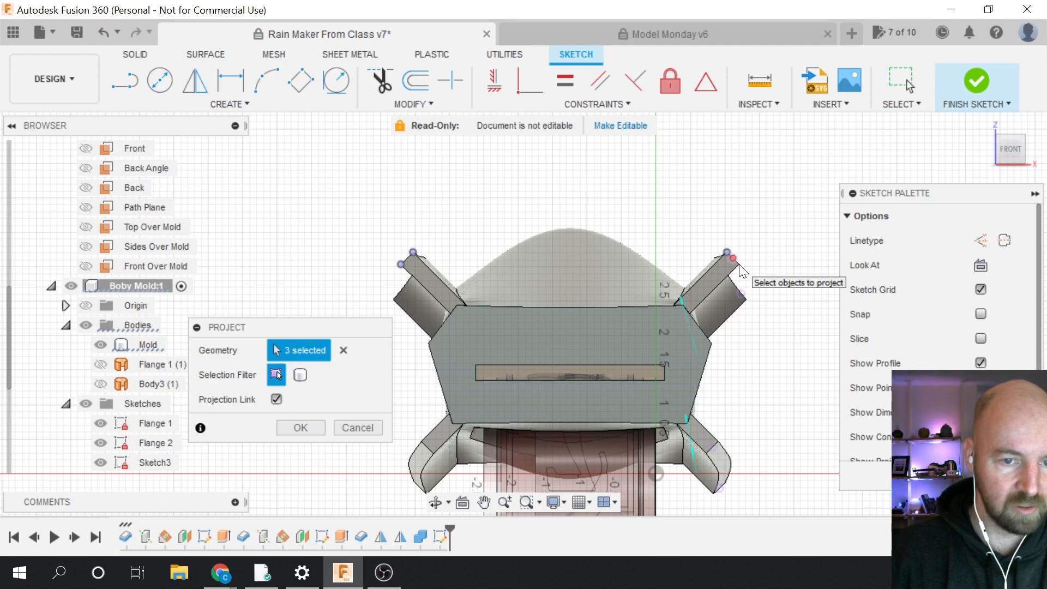
{"action": "left_click", "coordinate": [740, 265]}
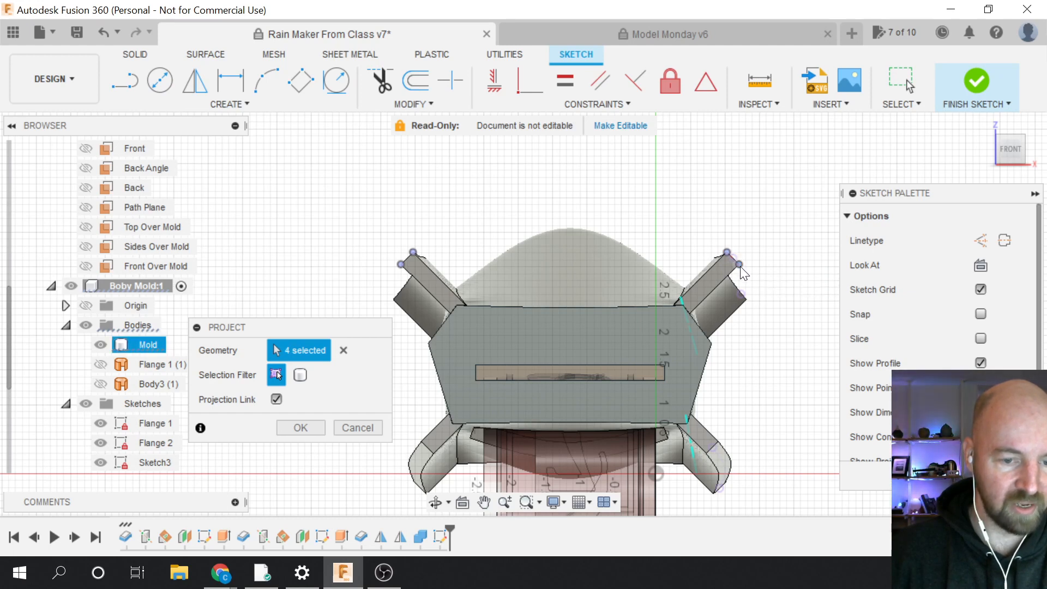
Add the two outer front corner points of each lower flange and complete the projection into the sketch
{"action": "left_click", "coordinate": [719, 441]}
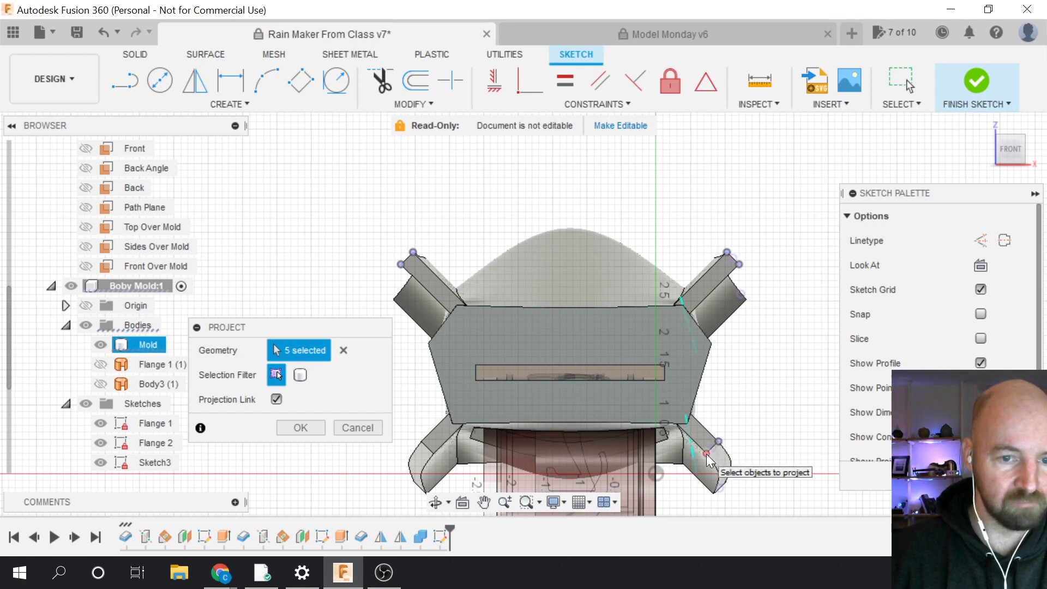
{"action": "left_click", "coordinate": [705, 454]}
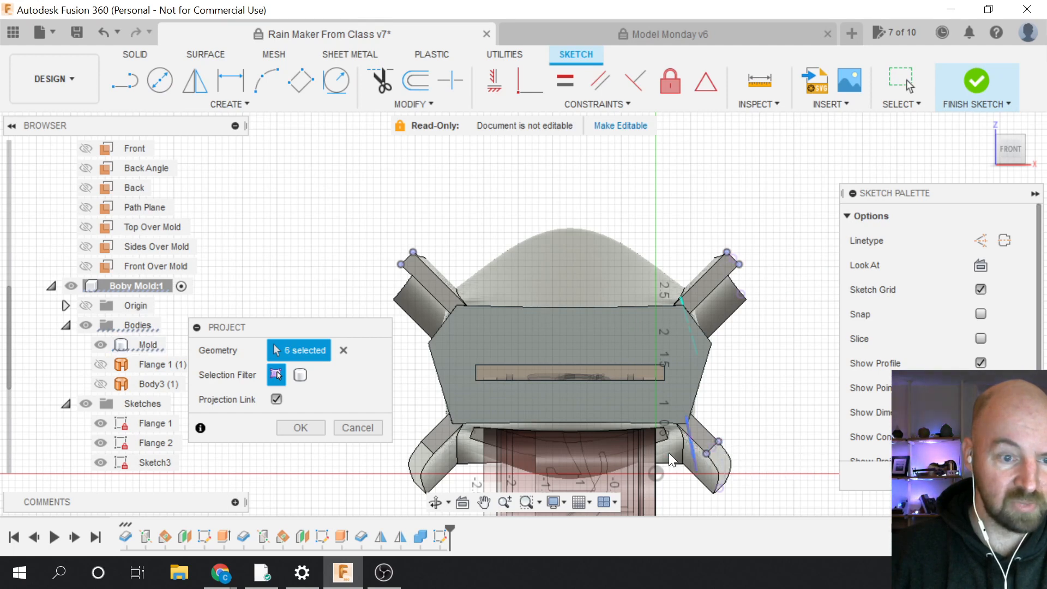
{"action": "left_click", "coordinate": [433, 455]}
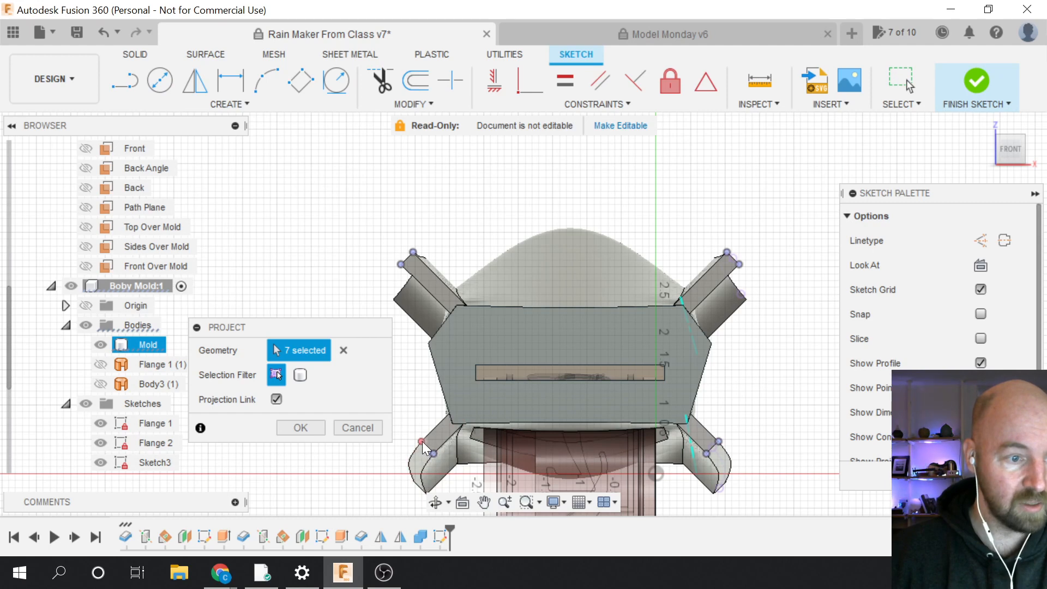
{"action": "left_click", "coordinate": [422, 441]}
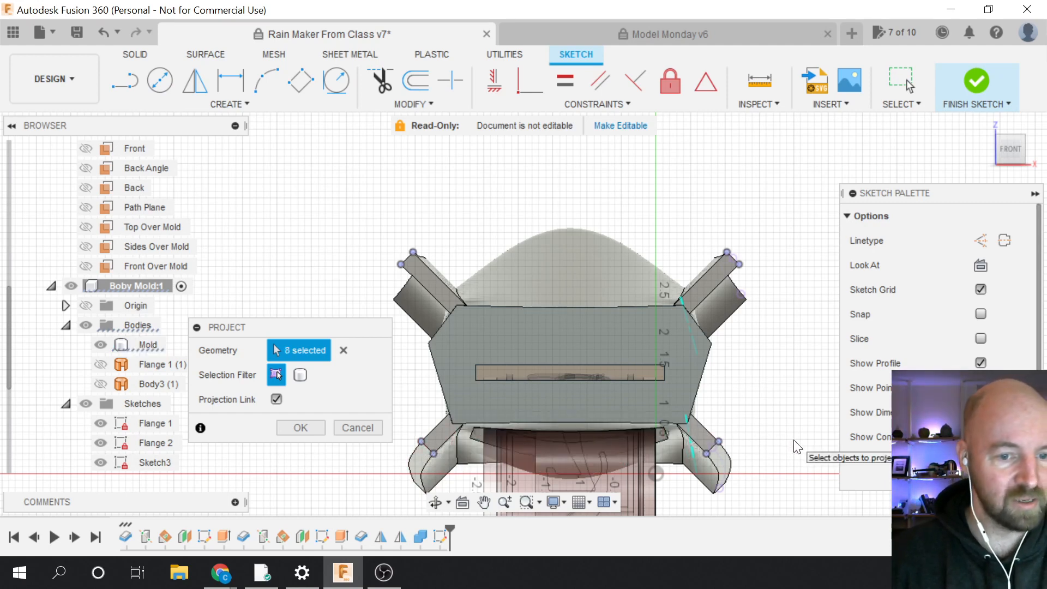
{"action": "scroll", "coordinate": [793, 441], "scroll_direction": "down", "scroll_amount": 1}
{"action": "scroll", "coordinate": [471, 452], "scroll_direction": "up", "scroll_amount": 1}
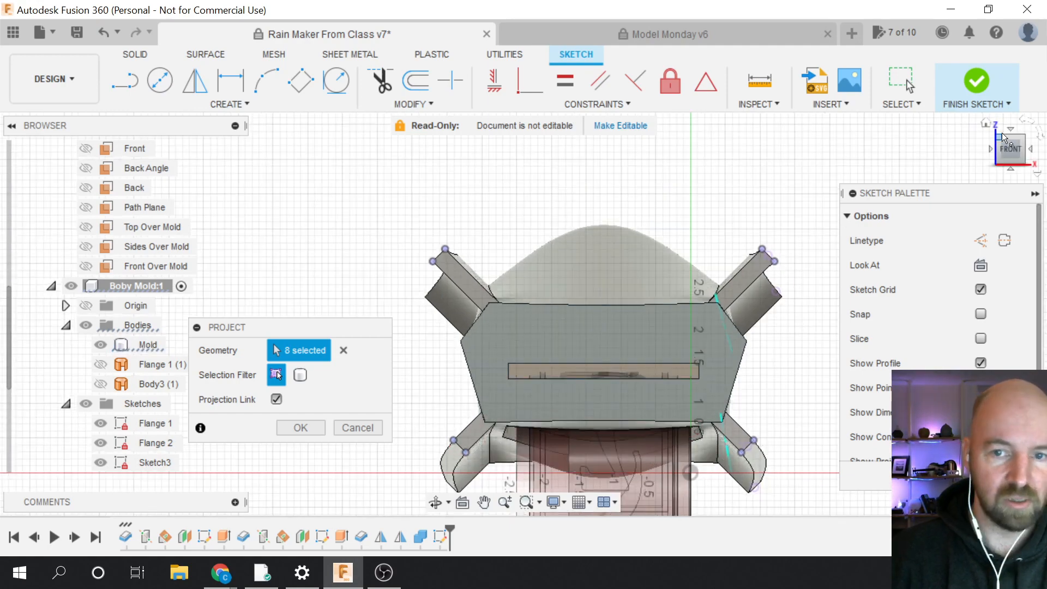
{"action": "left_click_drag", "start_coordinate": [1003, 140], "coordinate": [1015, 145]}
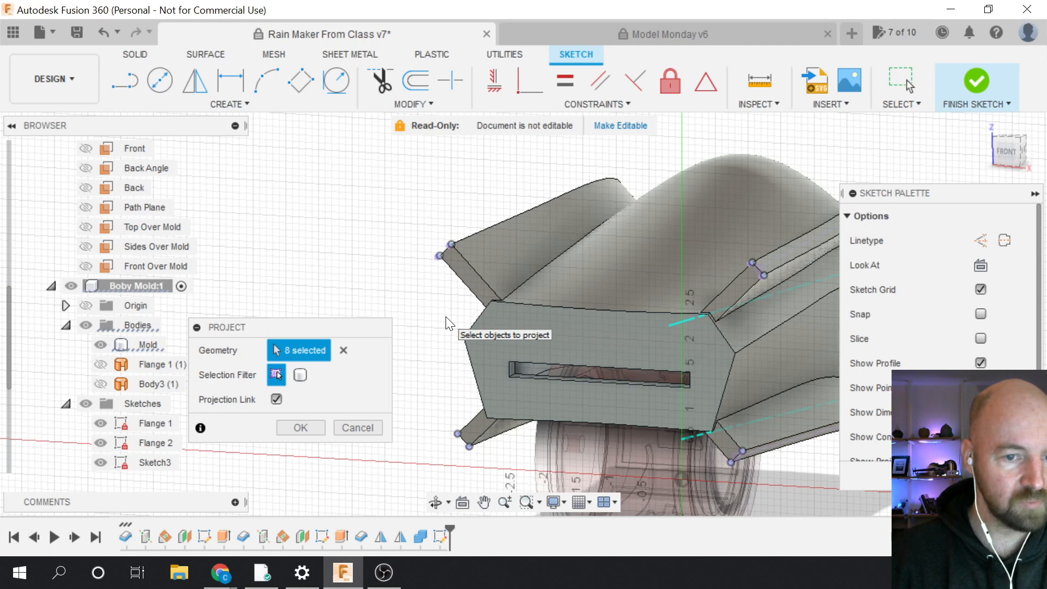
{"action": "left_click", "coordinate": [301, 427]}
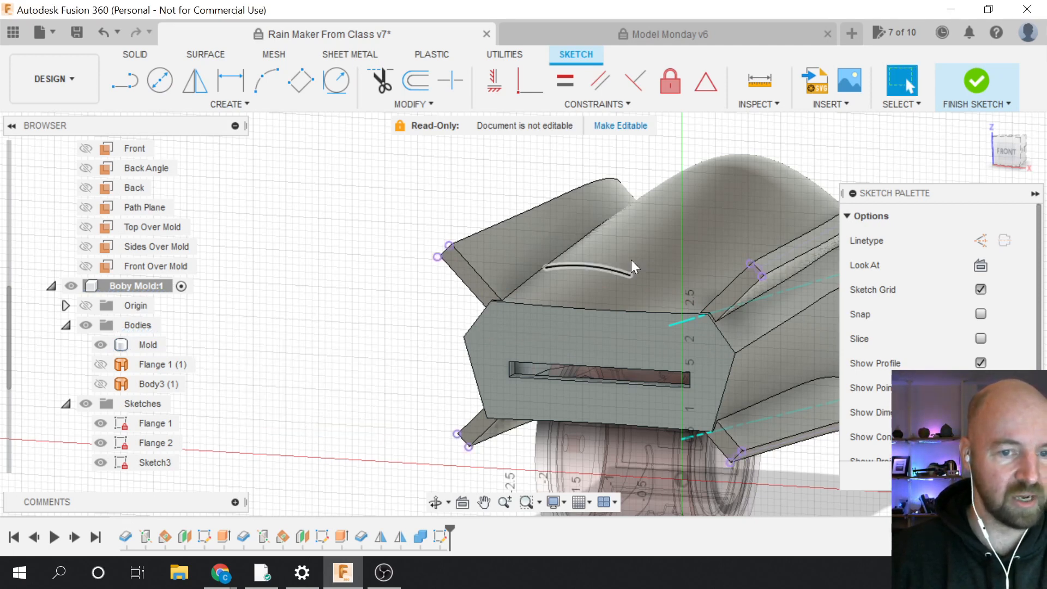
Draw a closed eight-sided line outline through the projected flange corner points and finish the sketch
{"action": "left_click", "coordinate": [1007, 144]}
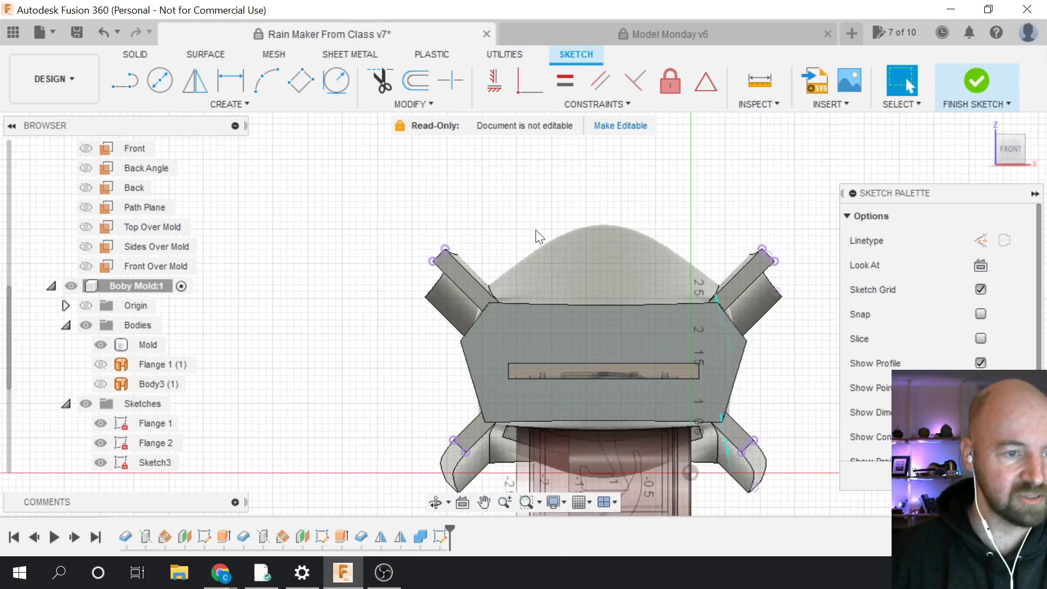
{"action": "left_click", "coordinate": [252, 100]}
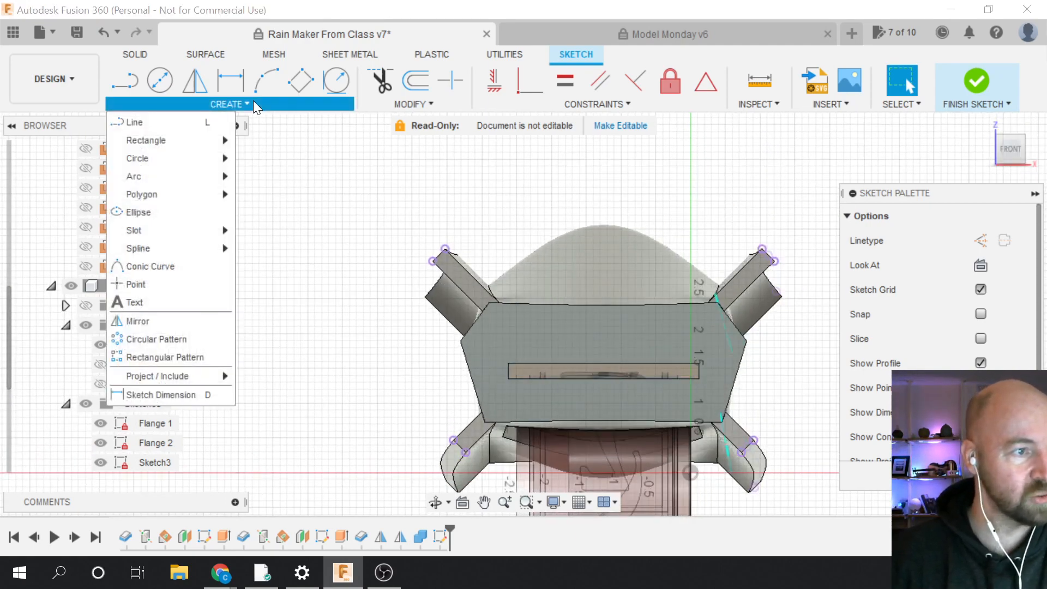
{"action": "left_click", "coordinate": [184, 121]}
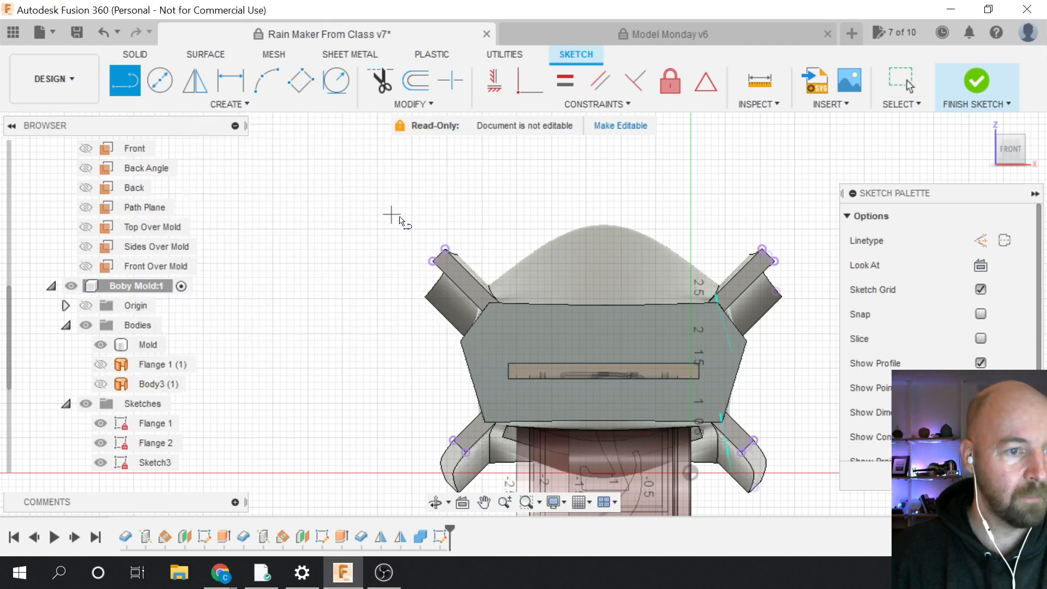
{"action": "left_click", "coordinate": [445, 249]}
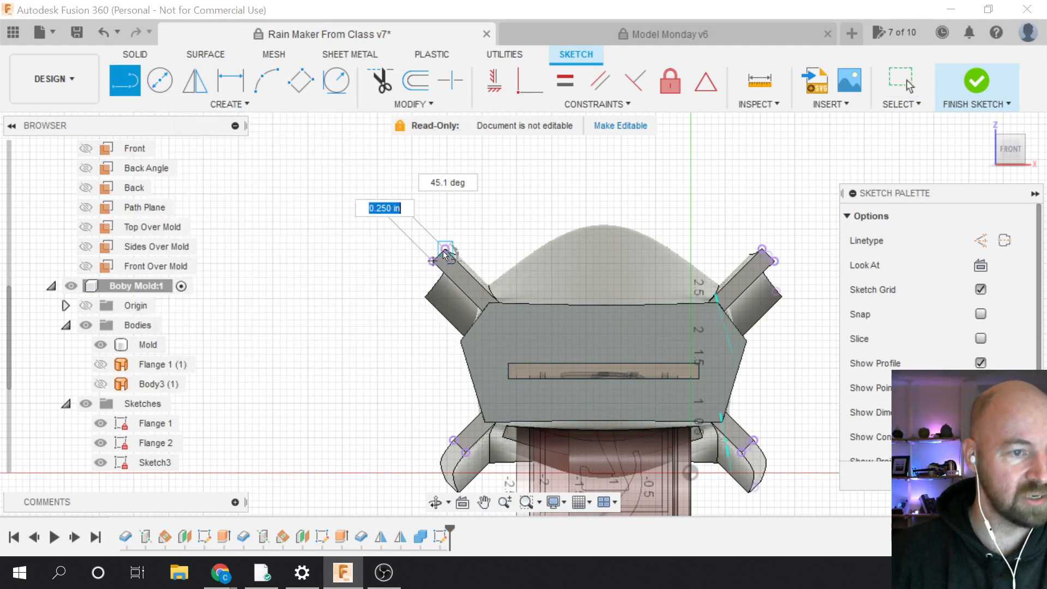
{"action": "left_click", "coordinate": [762, 249]}
{"action": "left_click", "coordinate": [774, 261]}
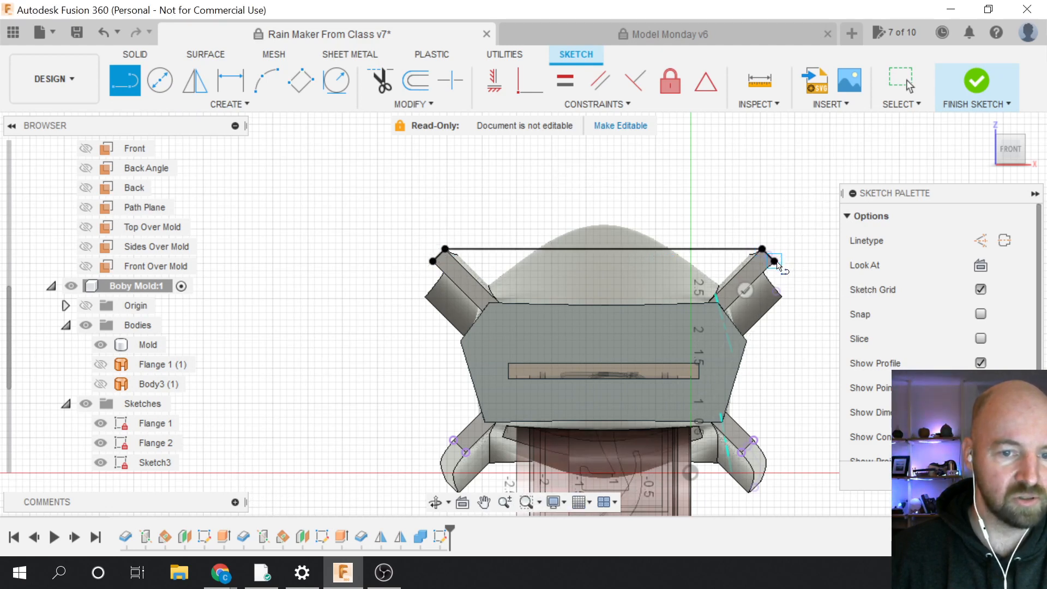
{"action": "left_click", "coordinate": [754, 440]}
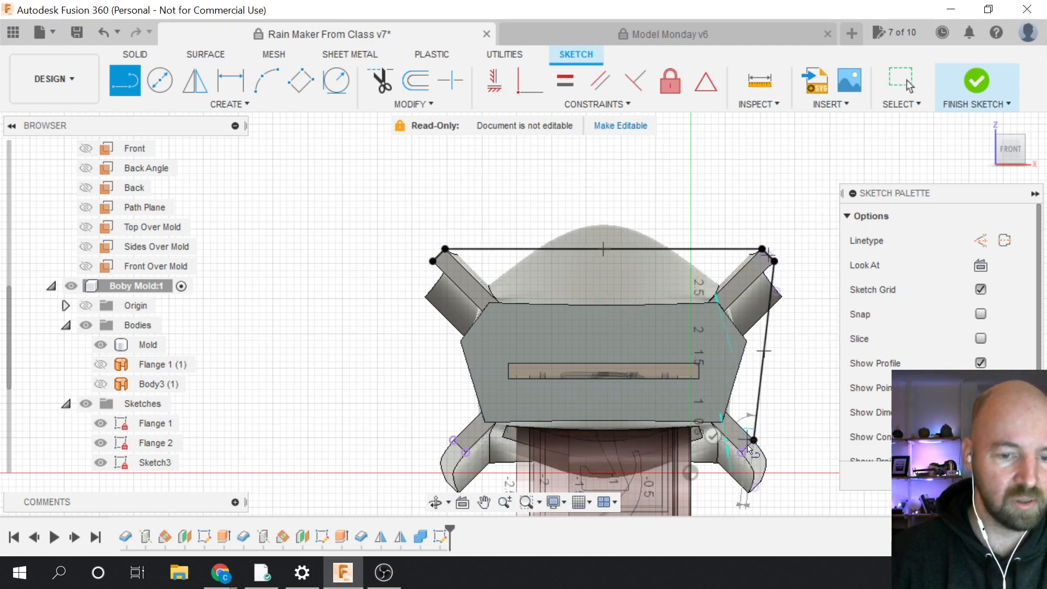
{"action": "left_click", "coordinate": [741, 451]}
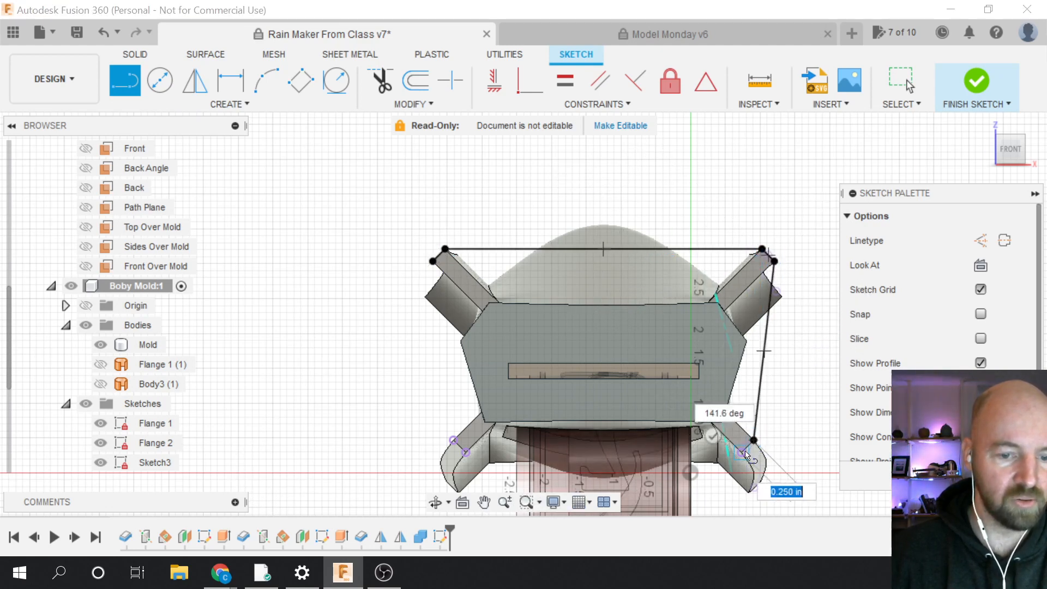
{"action": "left_click", "coordinate": [466, 452]}
{"action": "left_click", "coordinate": [453, 440]}
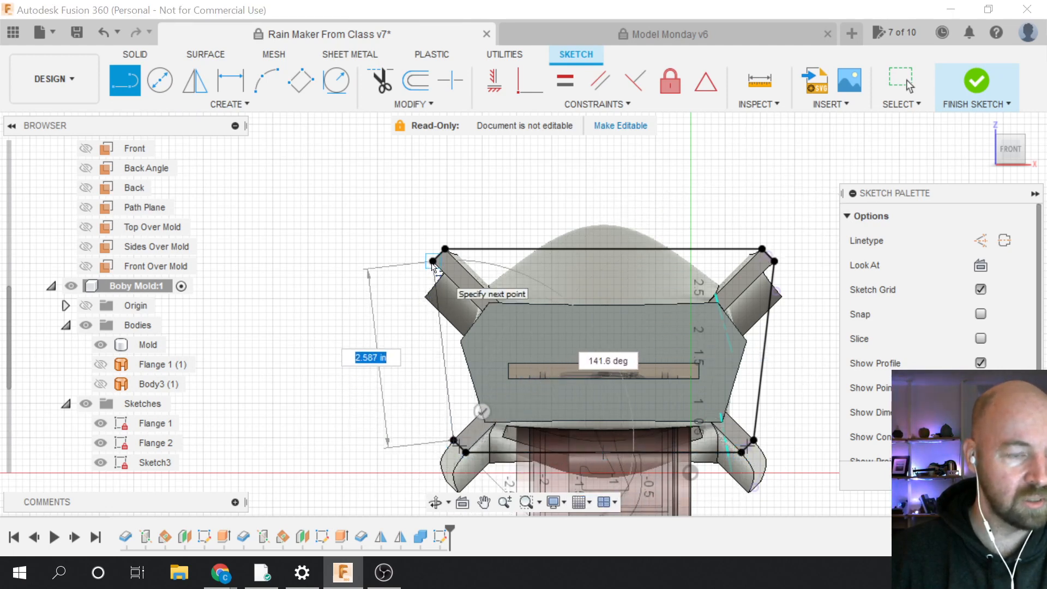
{"action": "left_click", "coordinate": [433, 261]}
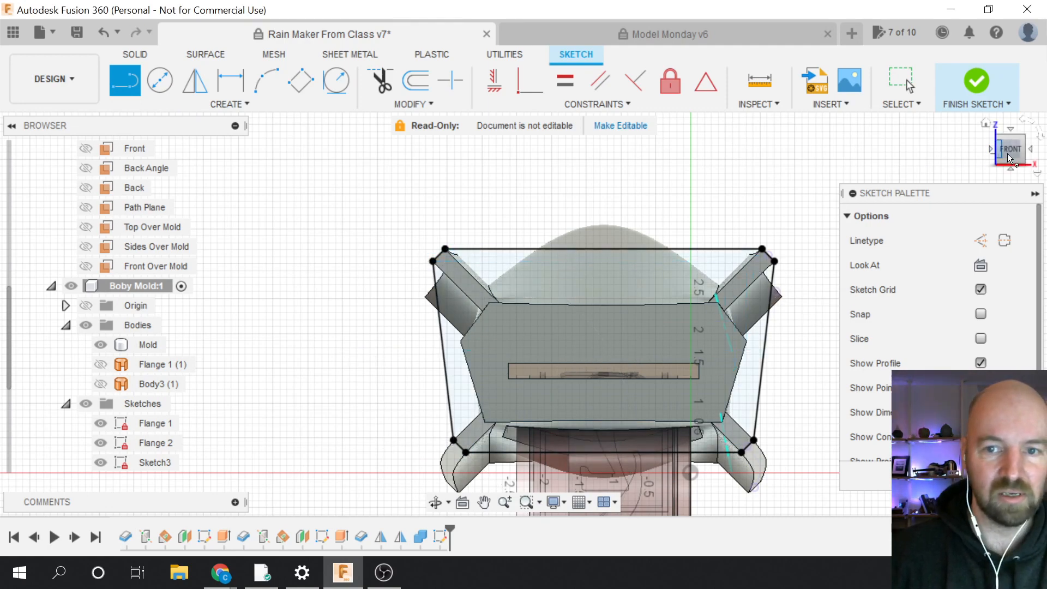
{"action": "left_click_drag", "start_coordinate": [1006, 157], "coordinate": [982, 165]}
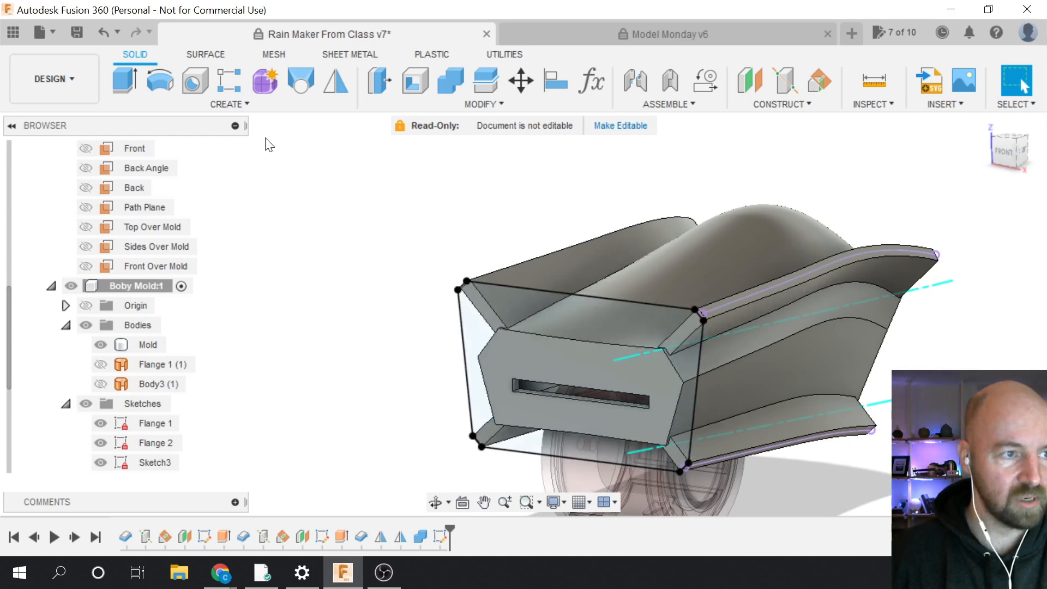
Try to extrude the ring profile around the mold's front face by -0.075 in, and clear the profile selection
{"action": "left_click", "coordinate": [224, 103]}
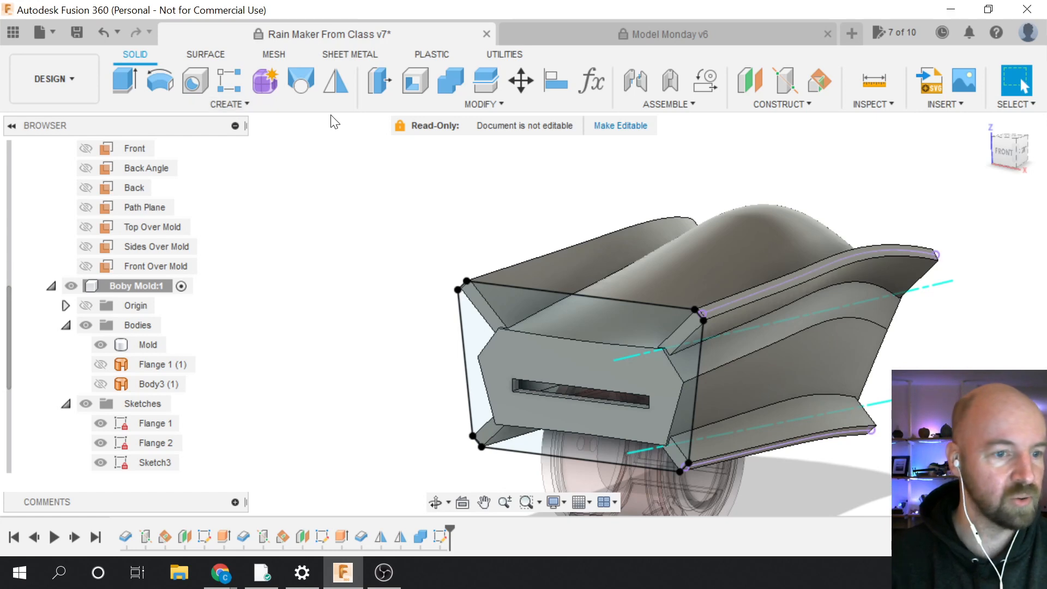
{"action": "left_click", "coordinate": [224, 104]}
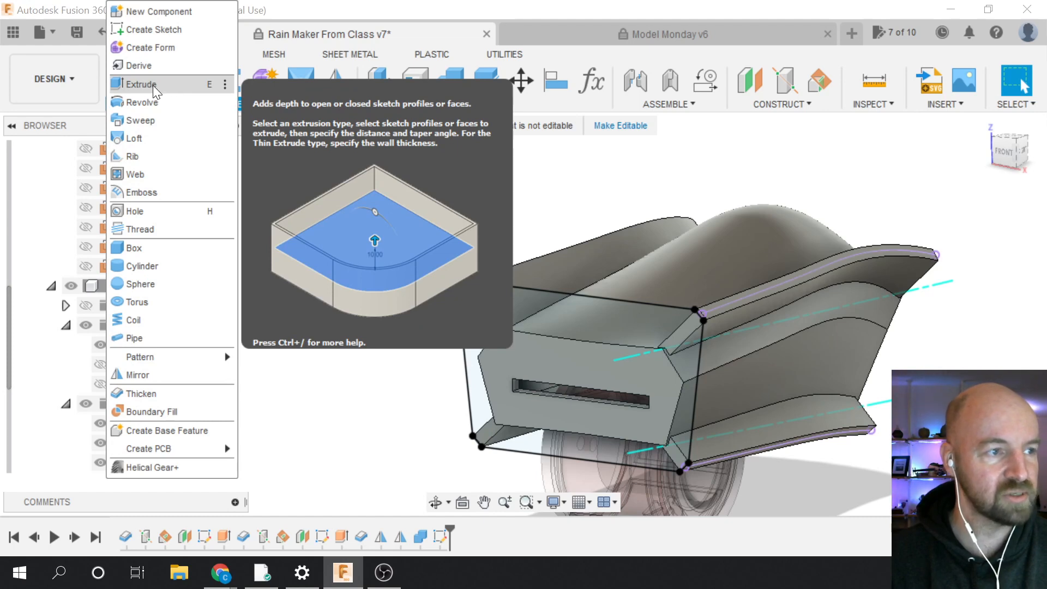
{"action": "left_click", "coordinate": [149, 84]}
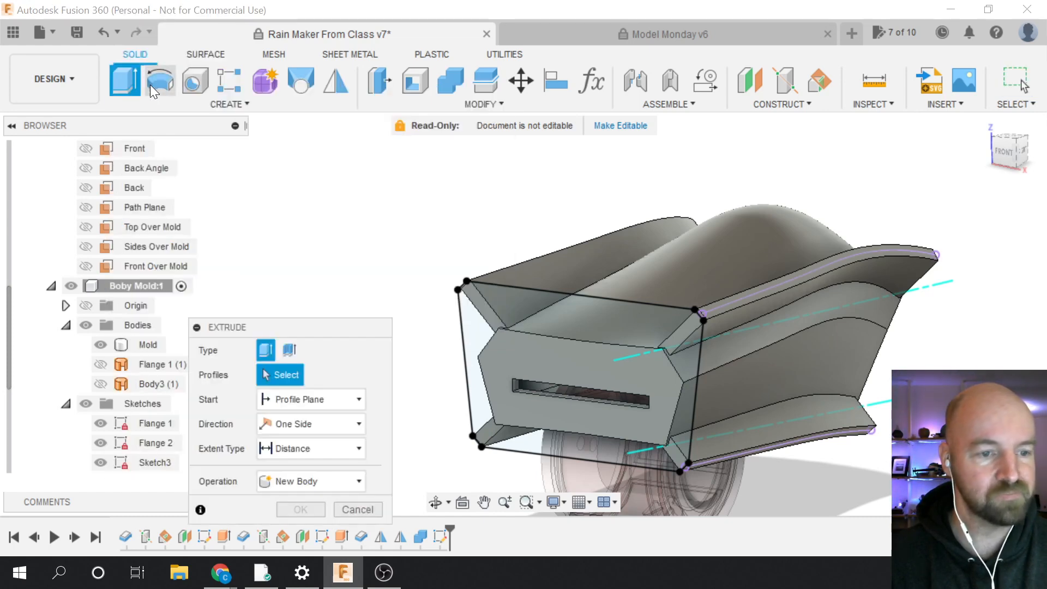
{"action": "left_click", "coordinate": [523, 317]}
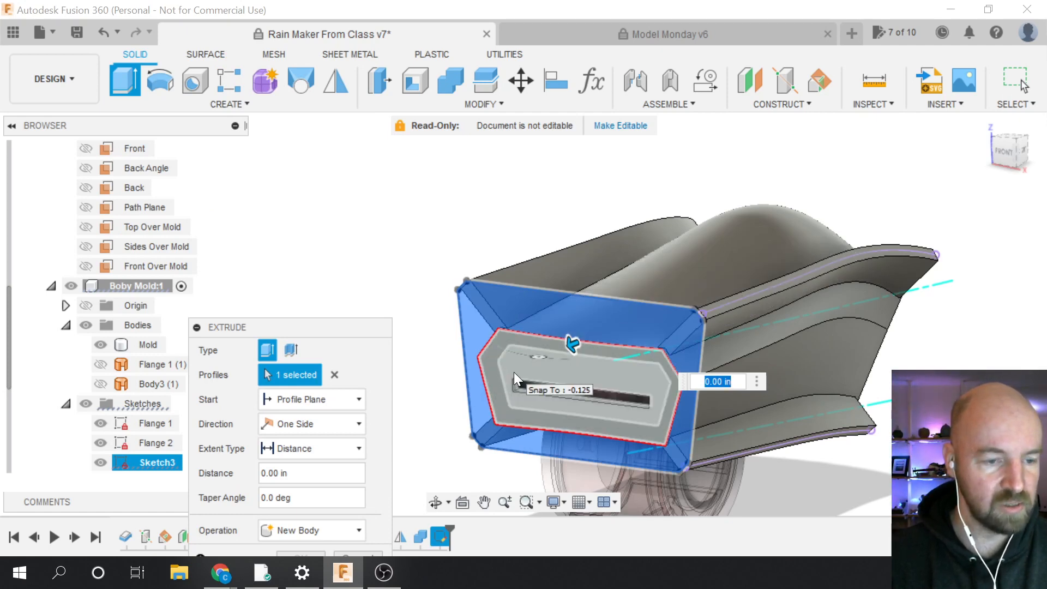
{"action": "left_click", "coordinate": [554, 370]}
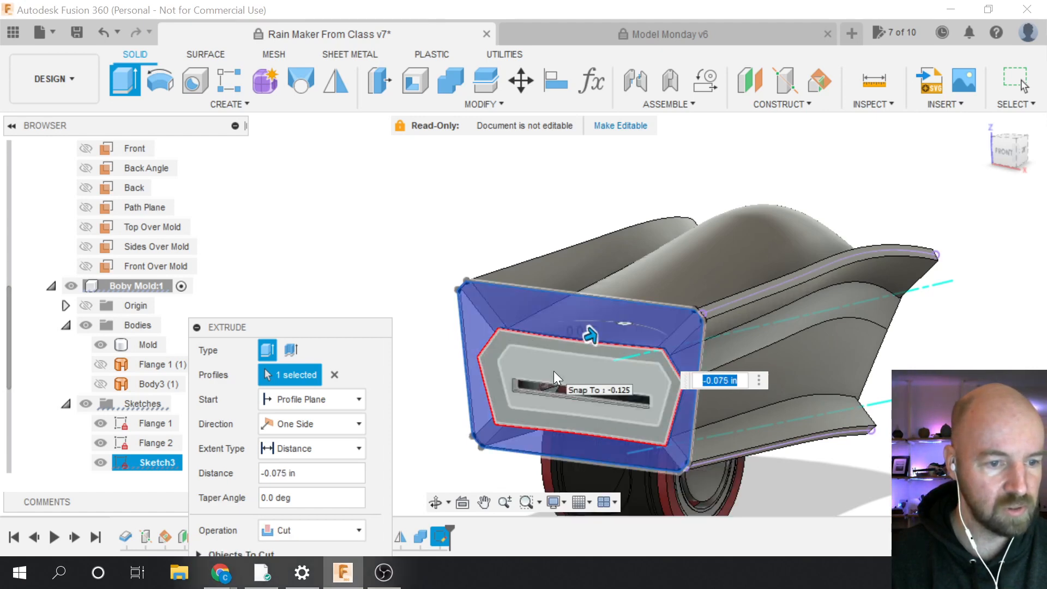
{"action": "left_click", "coordinate": [334, 375]}
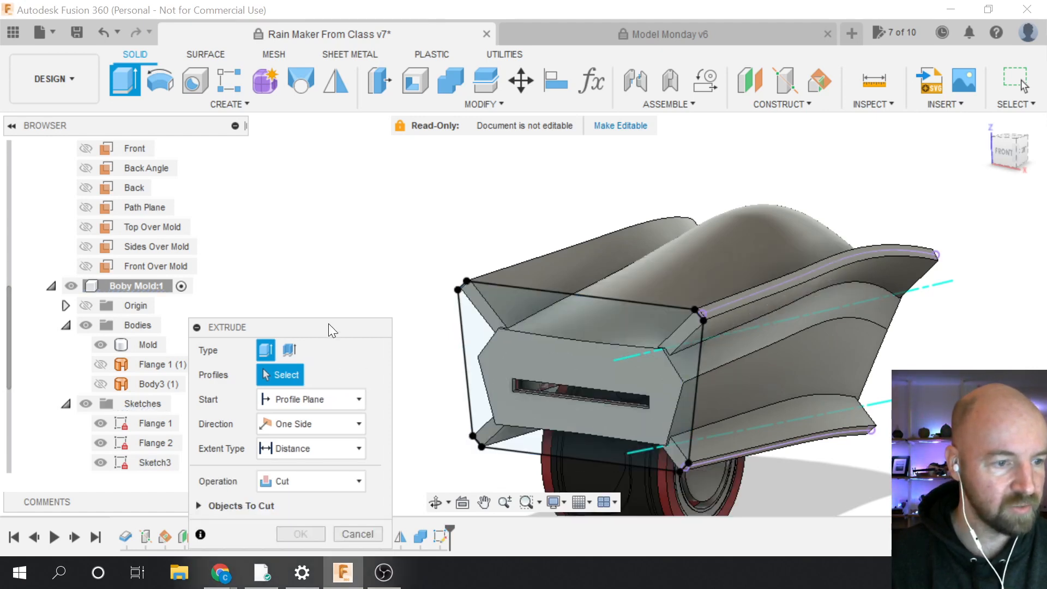
{"action": "left_click_drag", "start_coordinate": [329, 327], "coordinate": [385, 219]}
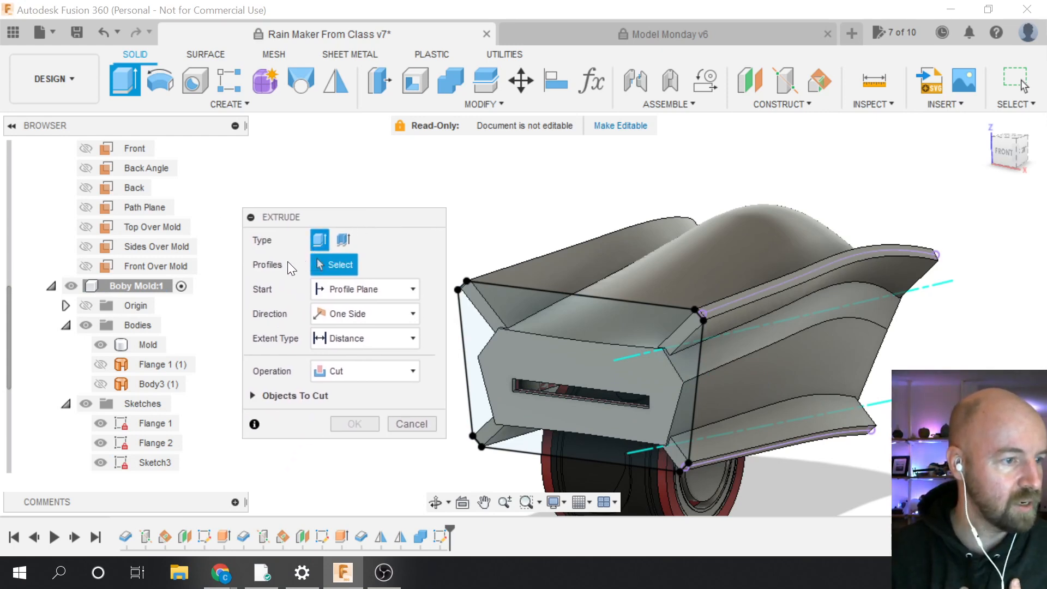
Collapse the Body component's Construction folder and toggle the visibility of its Bodies folder
{"action": "scroll", "coordinate": [93, 309], "scroll_direction": "up", "scroll_amount": 1}
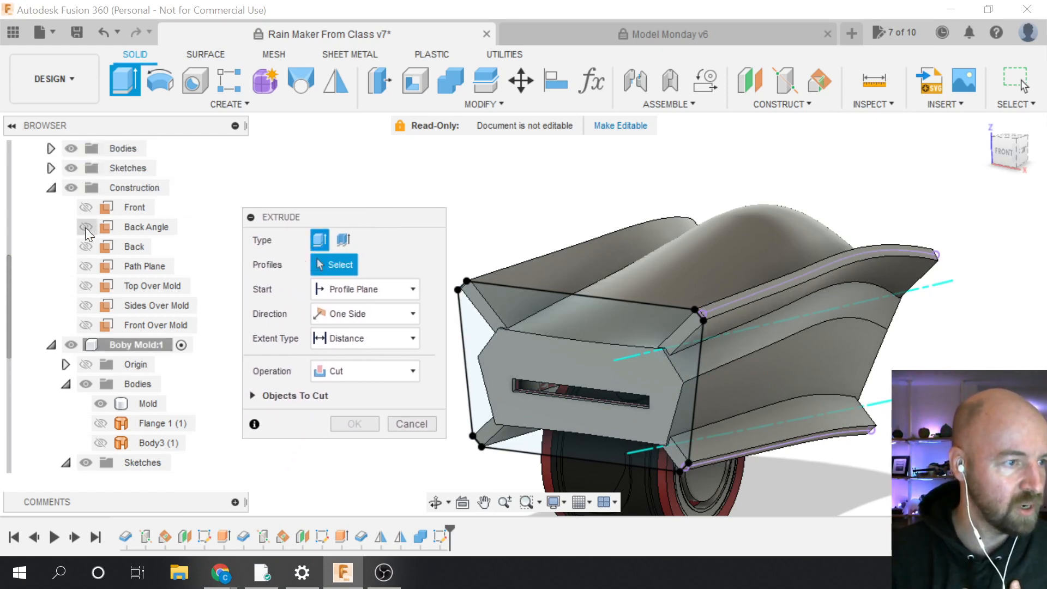
{"action": "left_click", "coordinate": [51, 188]}
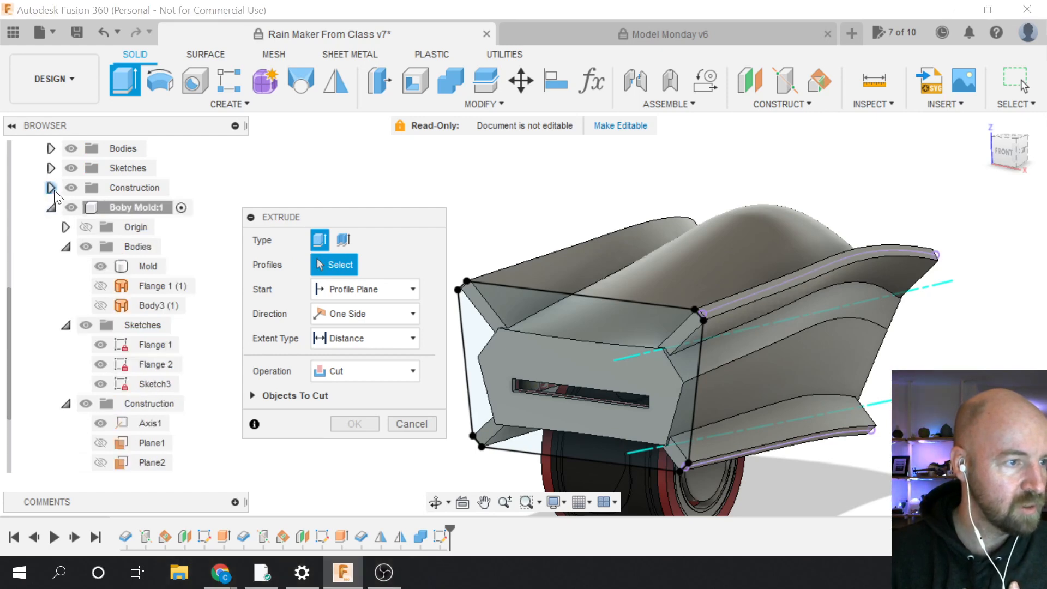
{"action": "scroll", "coordinate": [86, 253], "scroll_direction": "up", "scroll_amount": 2}
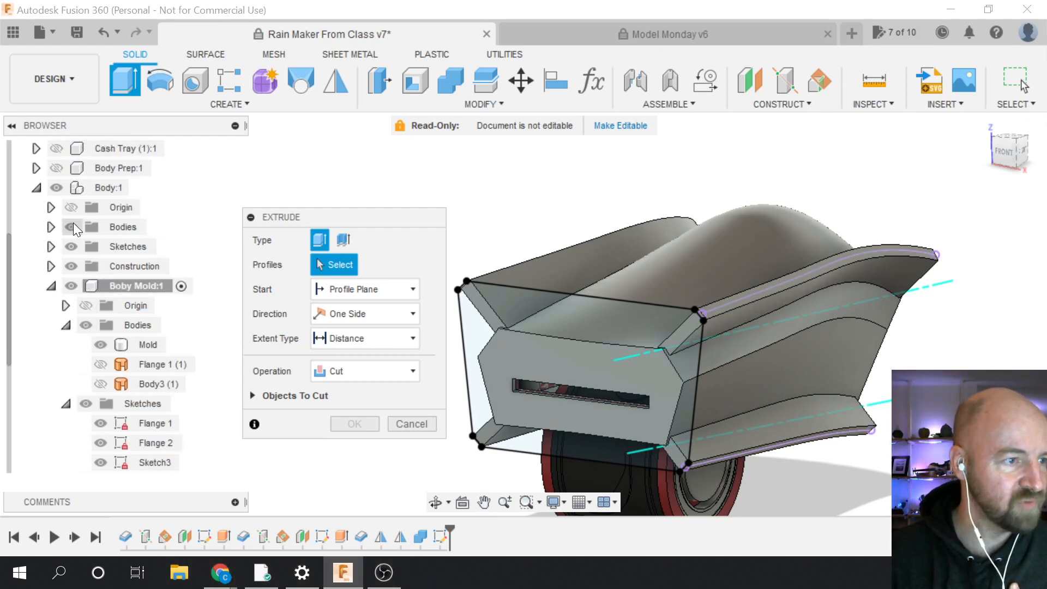
{"action": "left_click", "coordinate": [72, 227]}
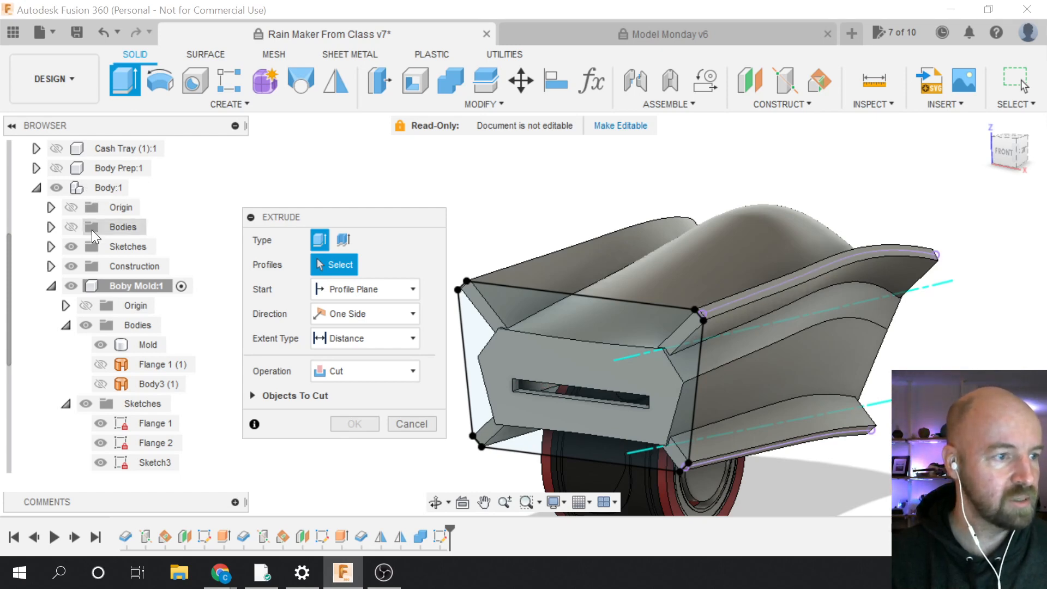
{"action": "left_click", "coordinate": [71, 226]}
{"action": "left_click", "coordinate": [70, 227]}
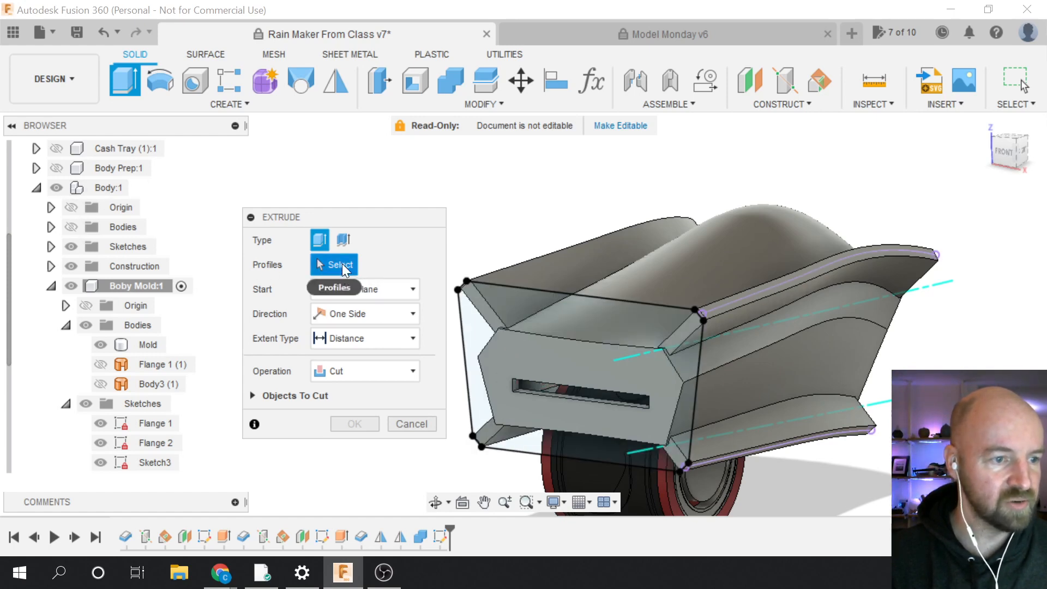
Reselect the ring profile, try a distance of 0 in for the extrusion, and cancel it
{"action": "left_click", "coordinate": [511, 328]}
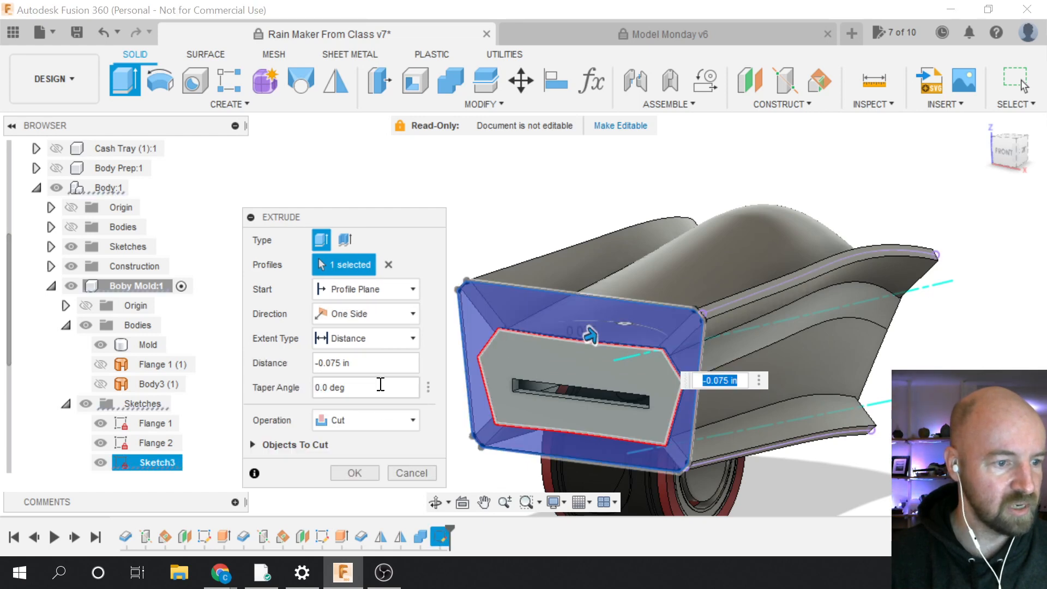
{"action": "left_click", "coordinate": [327, 363]}
{"action": "type", "text": "0"}
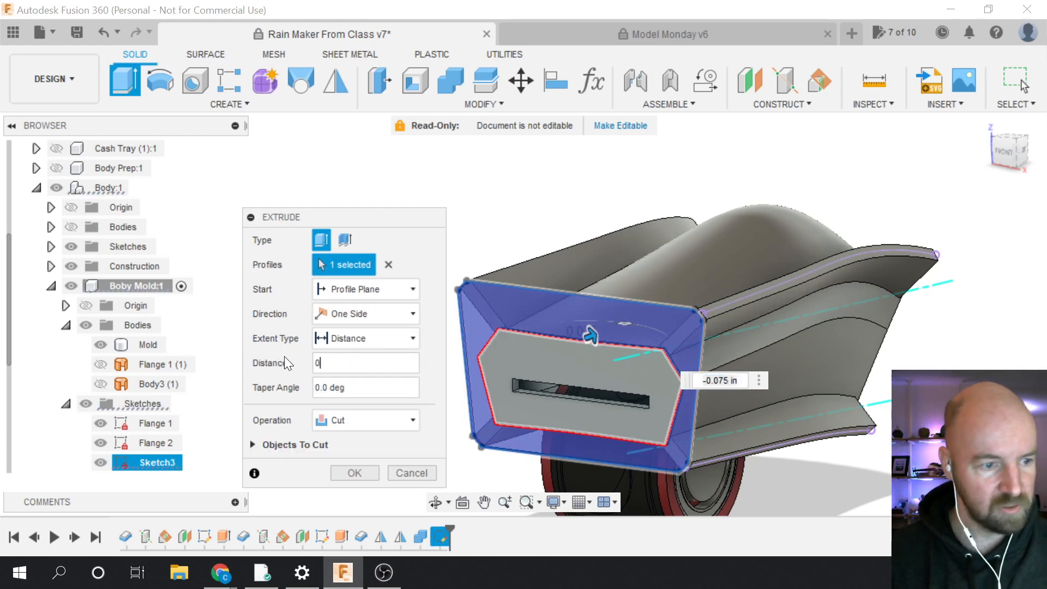
{"action": "key", "text": "Tab"}
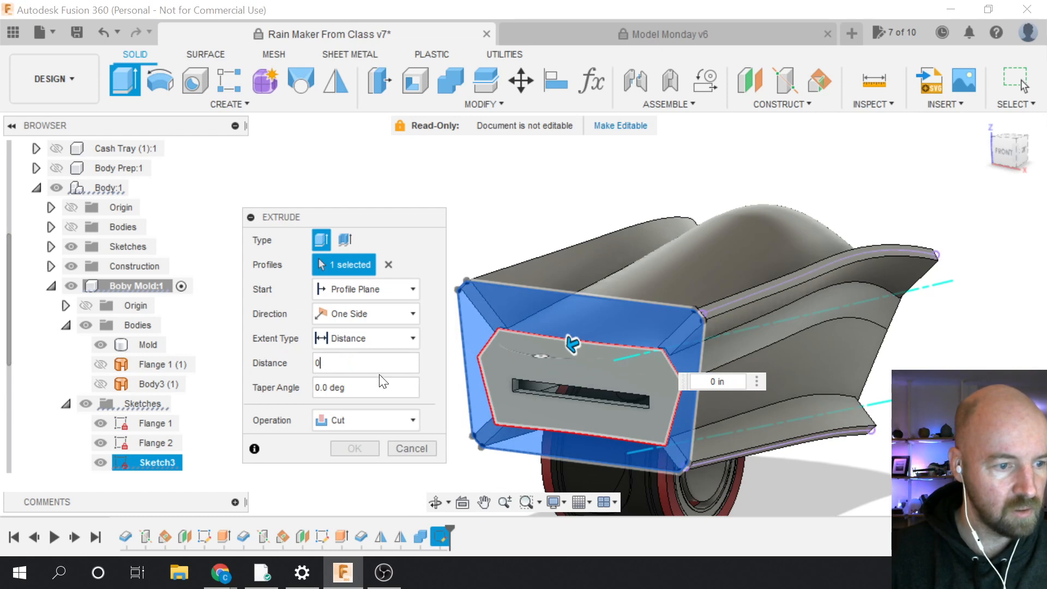
{"action": "left_click_drag", "start_coordinate": [506, 367], "coordinate": [506, 353]}
{"action": "left_click", "coordinate": [349, 362]}
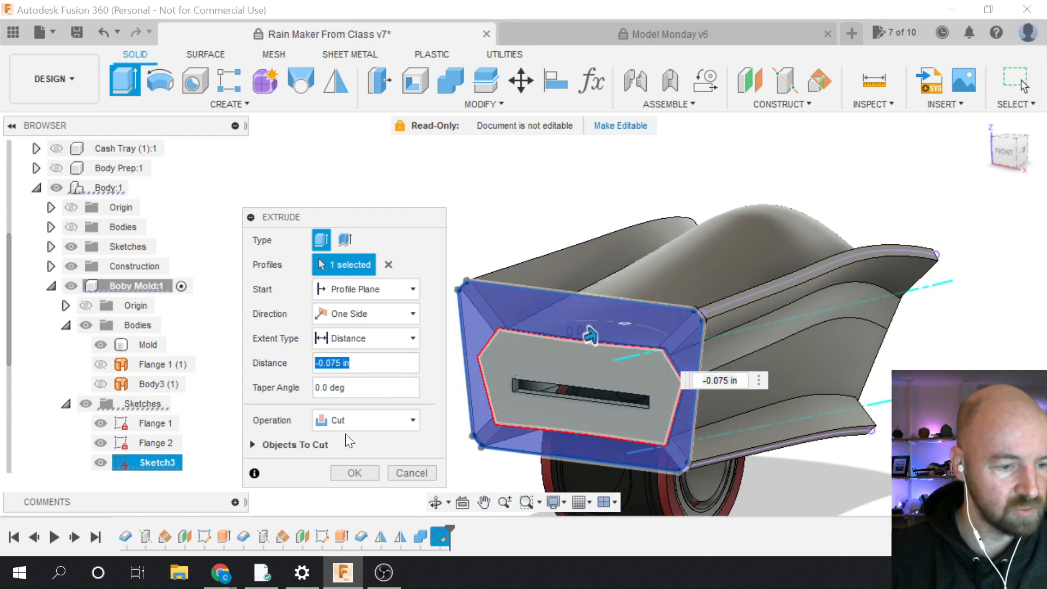
{"action": "left_click", "coordinate": [406, 472]}
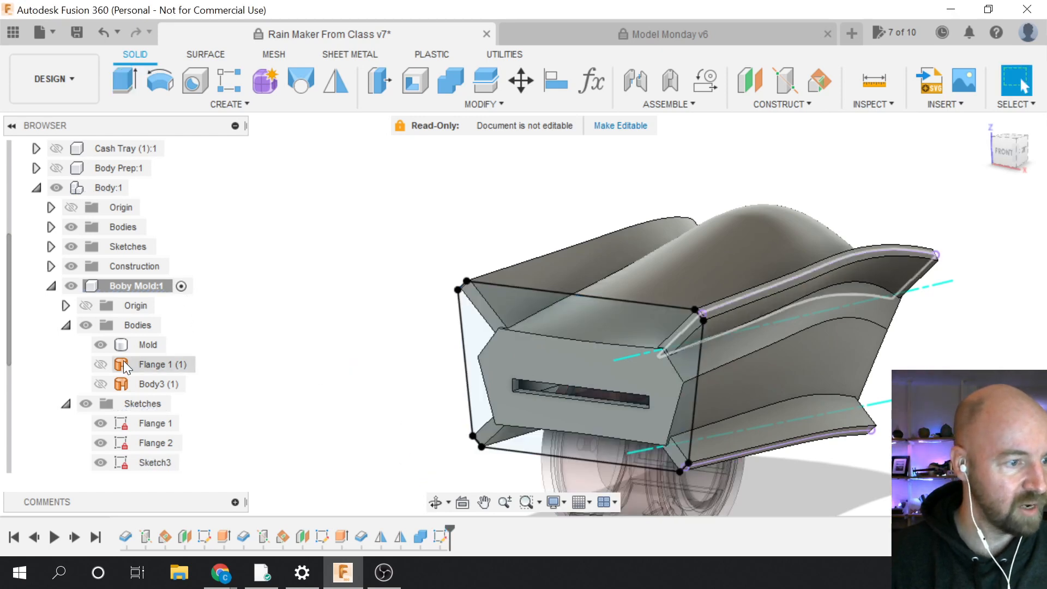
Try extruding the ring profile by -0.075 in with the Mold body hidden, cancel, and show the Mold body again
{"action": "left_click", "coordinate": [121, 346]}
{"action": "left_click", "coordinate": [100, 344]}
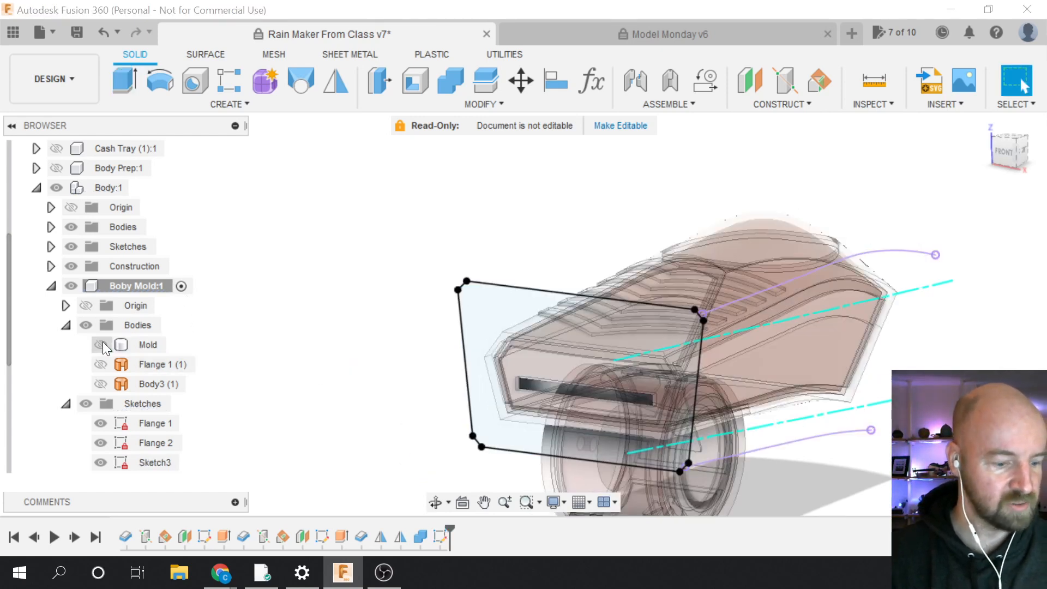
{"action": "key", "text": "e"}
{"action": "left_click", "coordinate": [498, 349]}
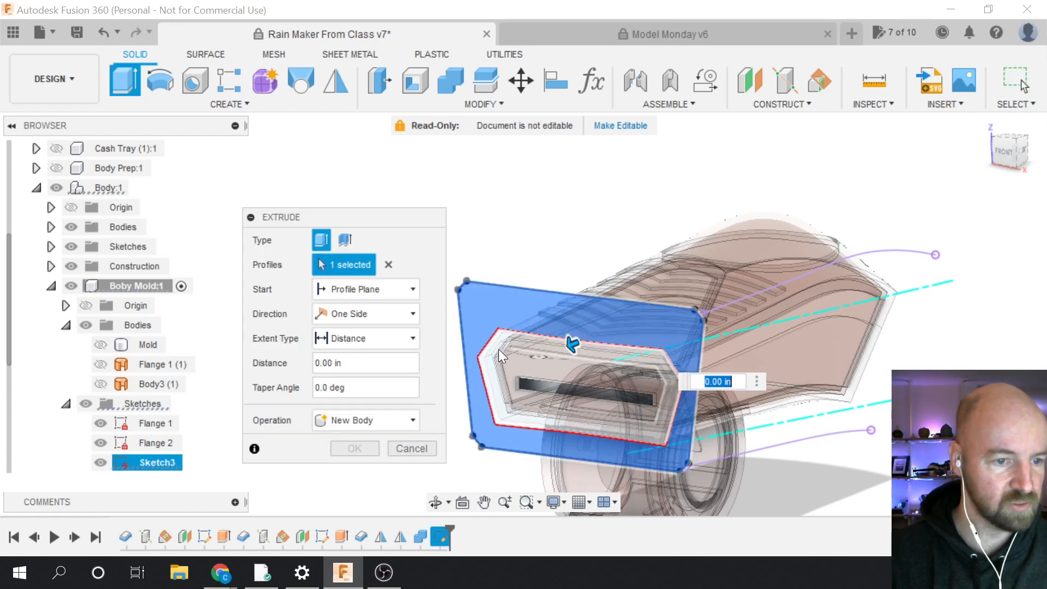
{"action": "type", "text": "-0.075"}
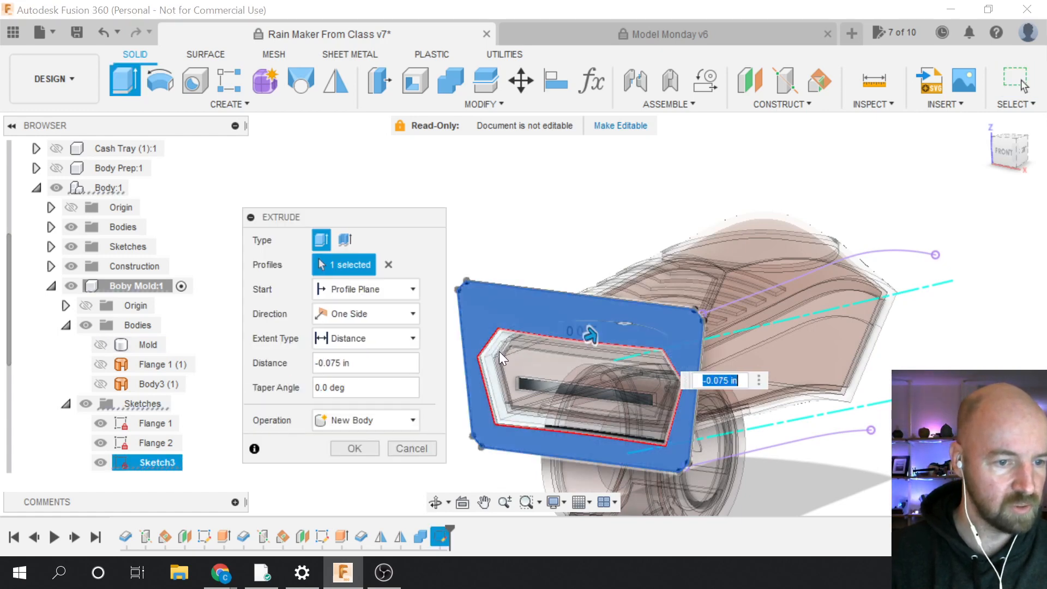
{"action": "left_click", "coordinate": [410, 448]}
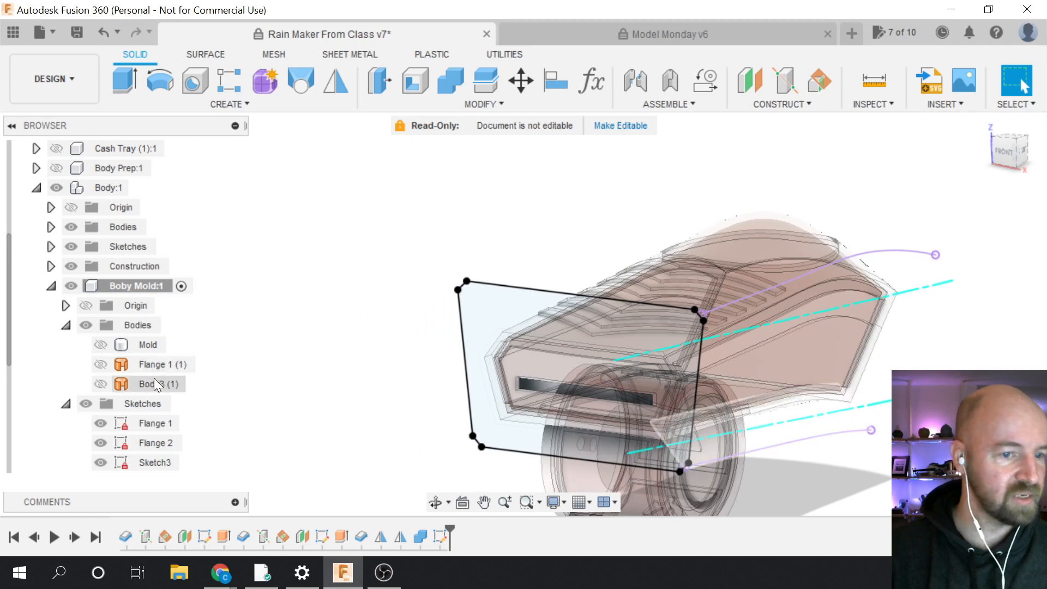
{"action": "left_click", "coordinate": [101, 343]}
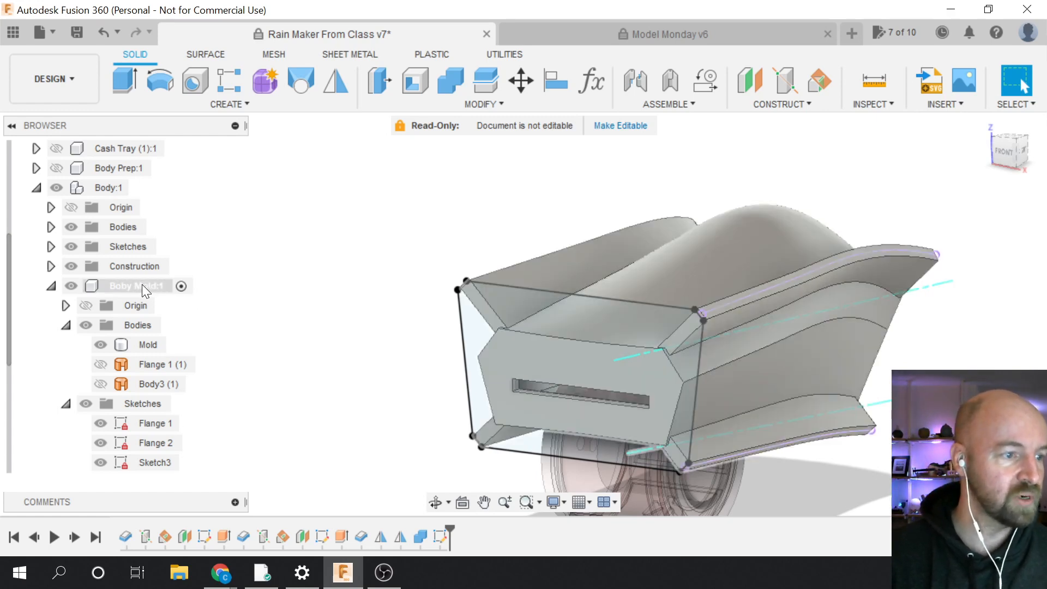
{"action": "right_click", "coordinate": [134, 338]}
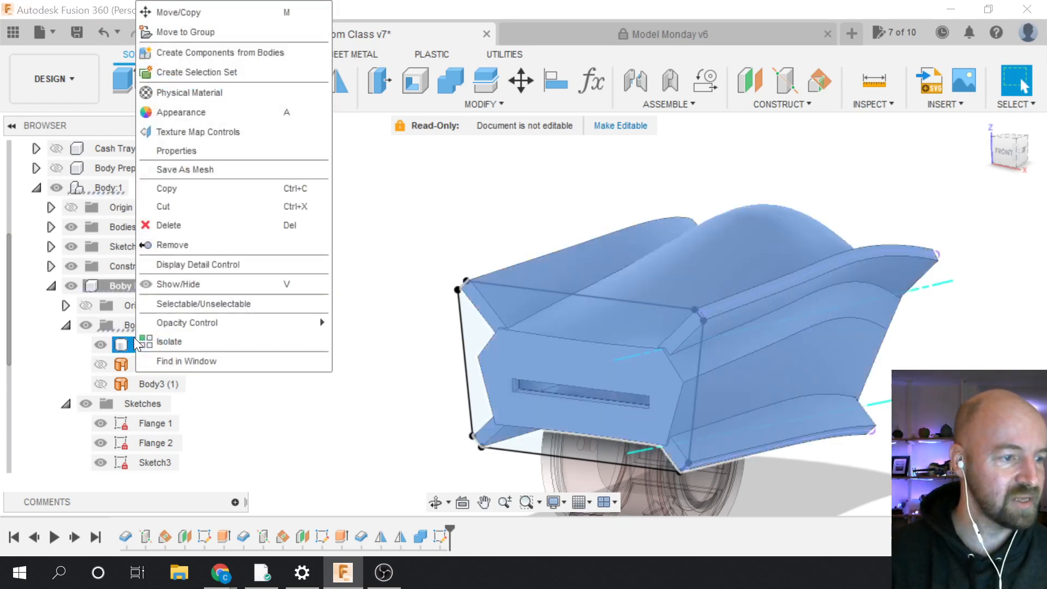
{"action": "left_click", "coordinate": [243, 401]}
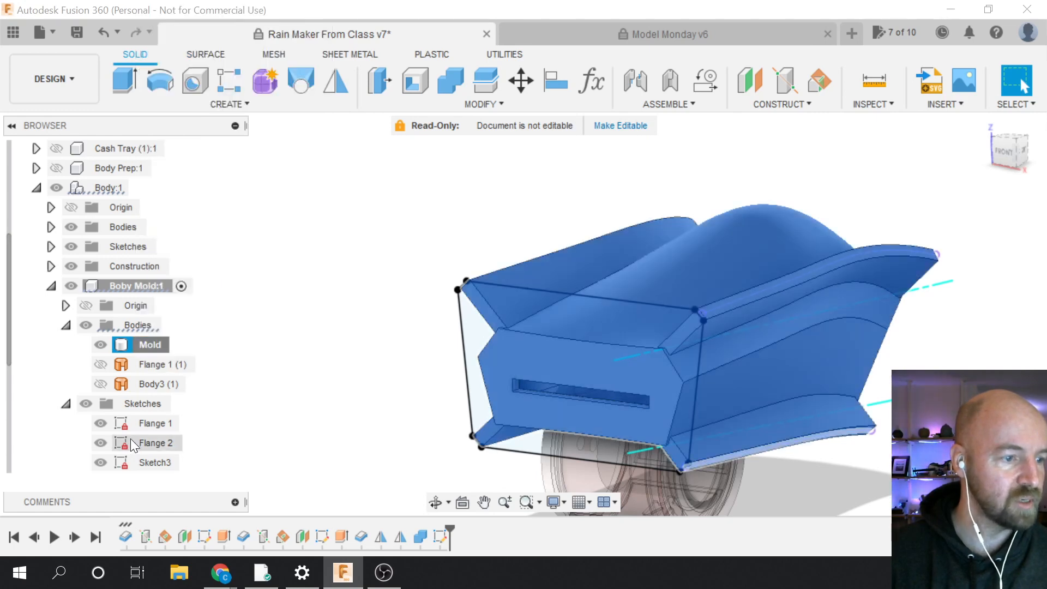
{"action": "right_click", "coordinate": [142, 431]}
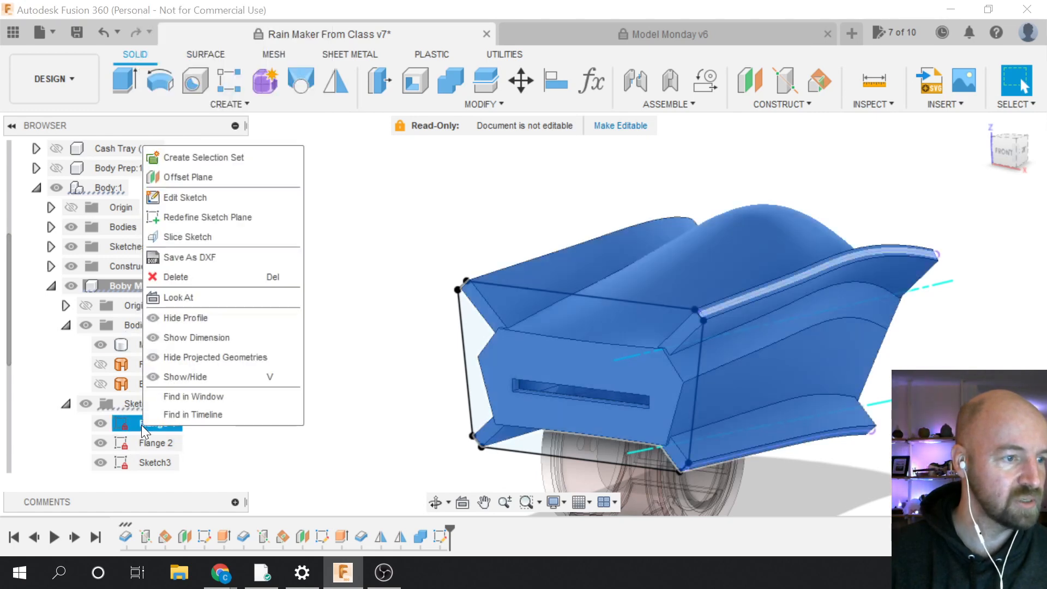
{"action": "left_click", "coordinate": [251, 462]}
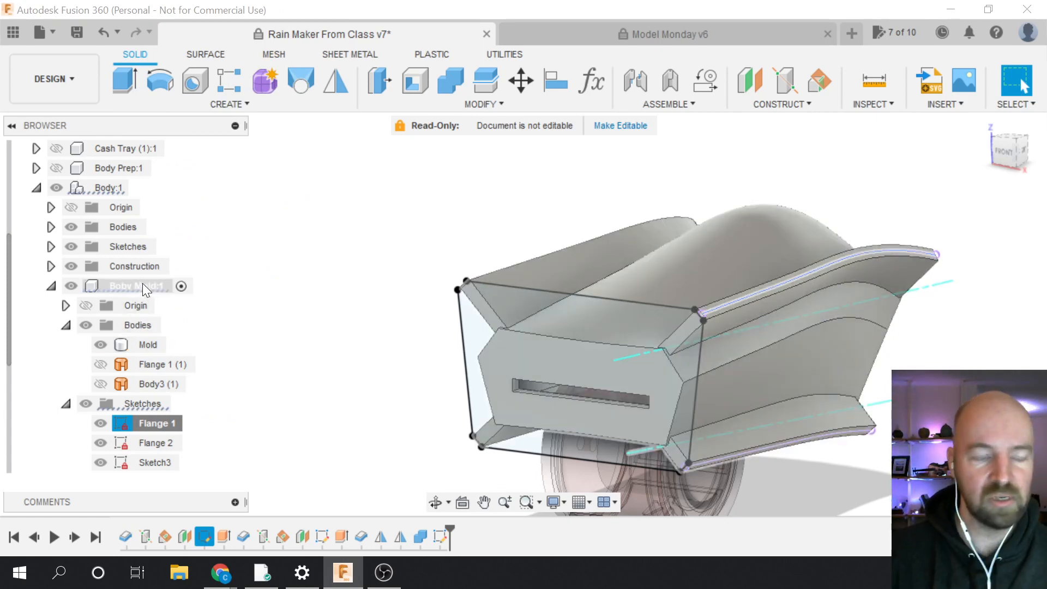
Isolate the Boby Mold component and clear the selection
{"action": "right_click", "coordinate": [143, 284]}
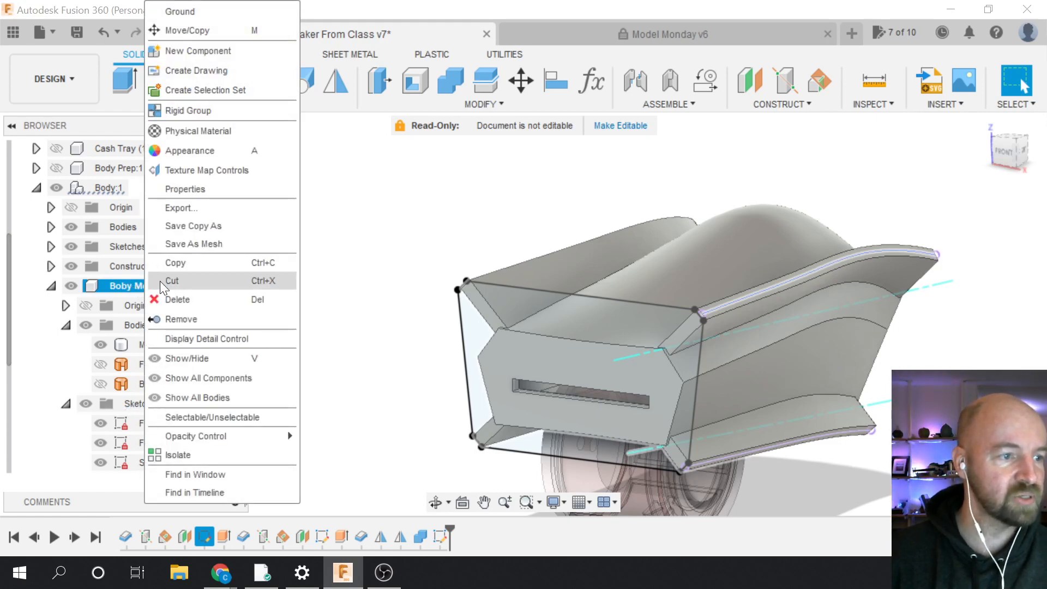
{"action": "left_click", "coordinate": [198, 453]}
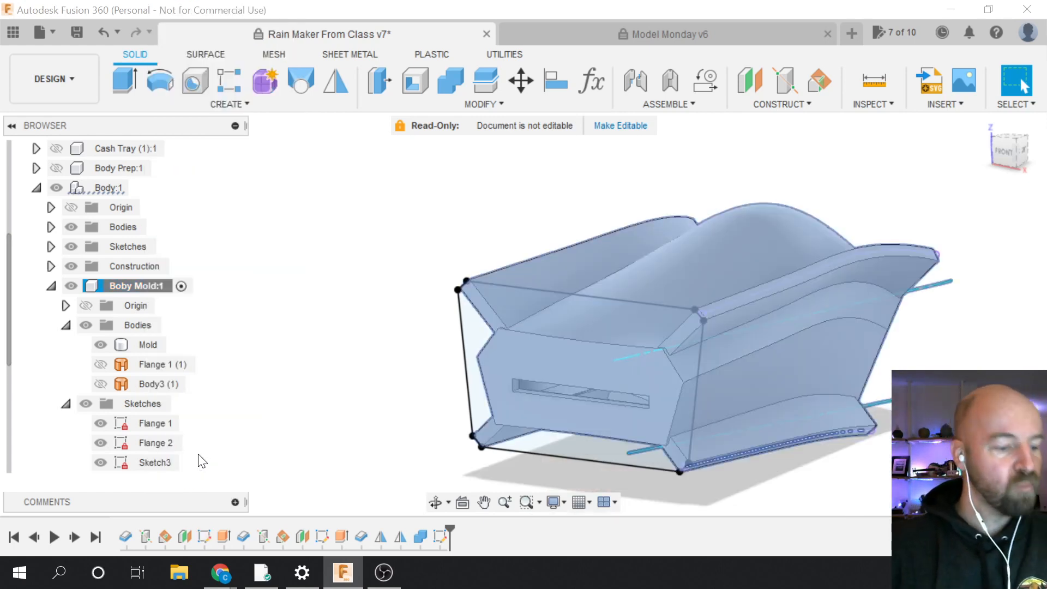
{"action": "left_click", "coordinate": [272, 383]}
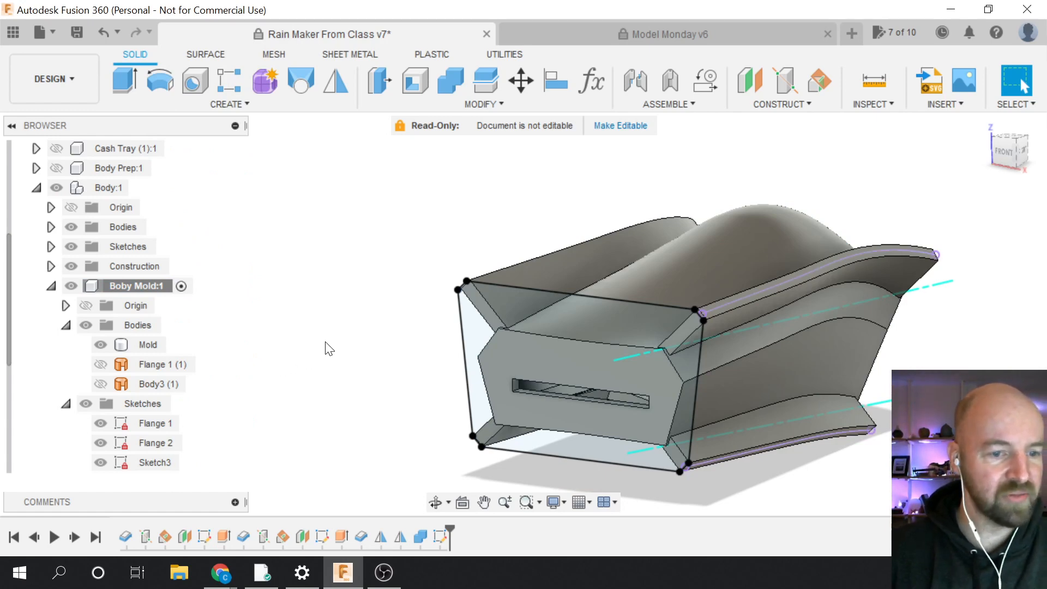
Extrude the outer ring, inner face and slot profiles of the front sketch by -0.50 in, joined to the mold
{"action": "left_click", "coordinate": [129, 84]}
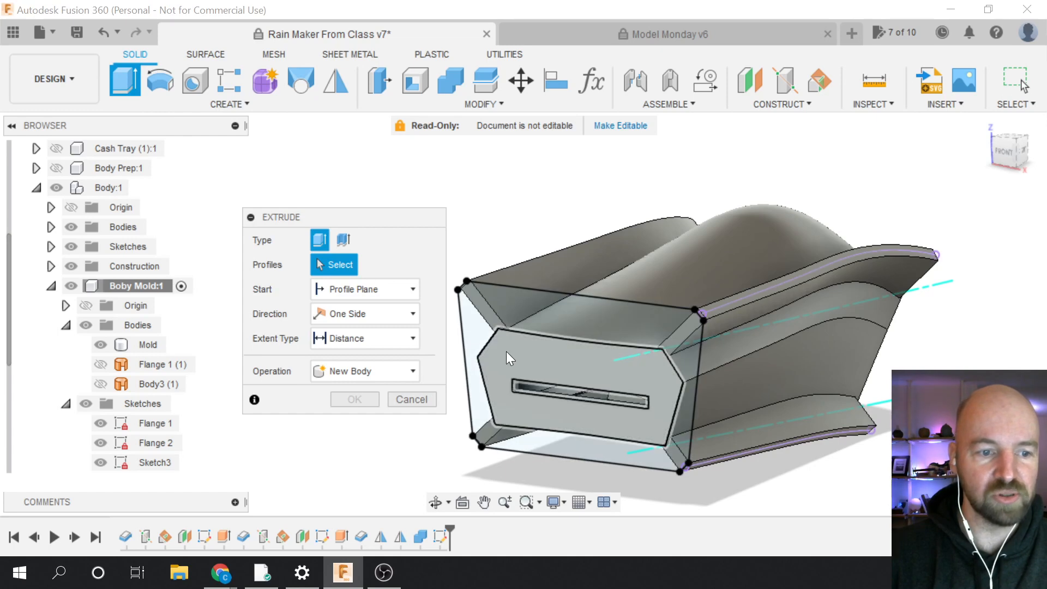
{"action": "left_click", "coordinate": [478, 327]}
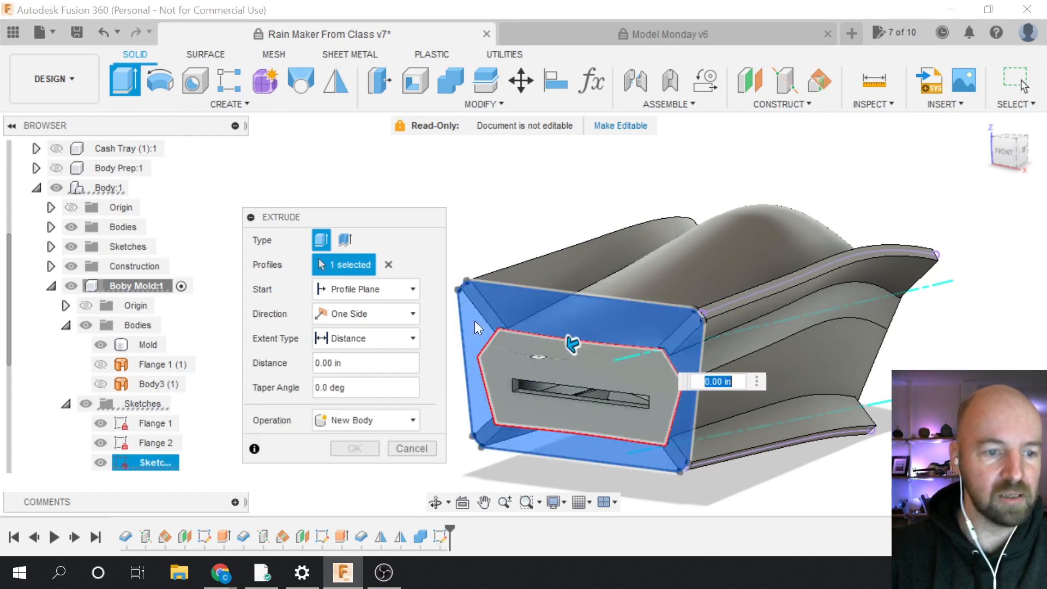
{"action": "left_click", "coordinate": [503, 361]}
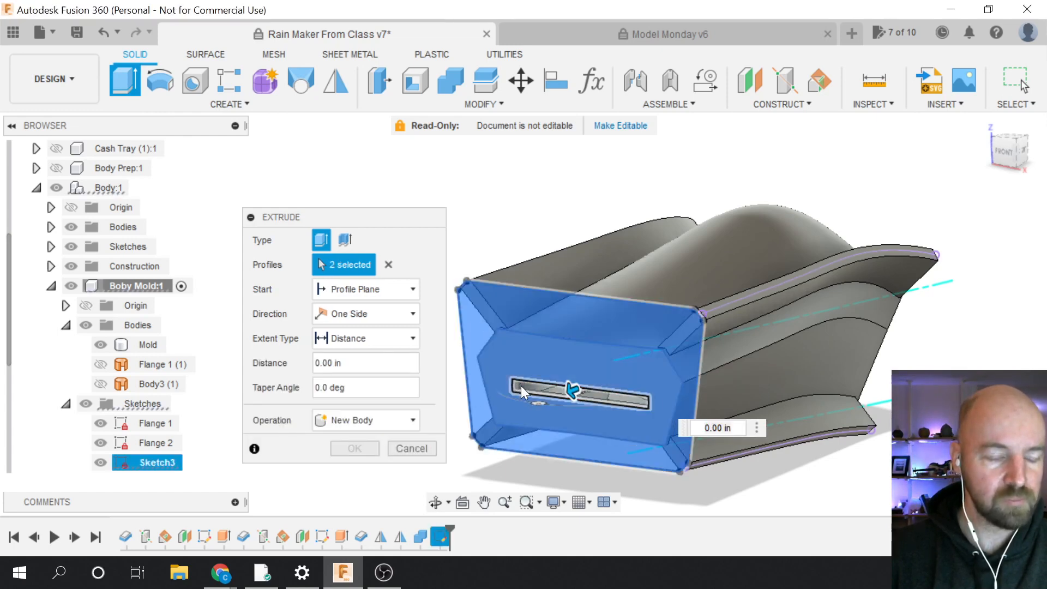
{"action": "left_click", "coordinate": [557, 450]}
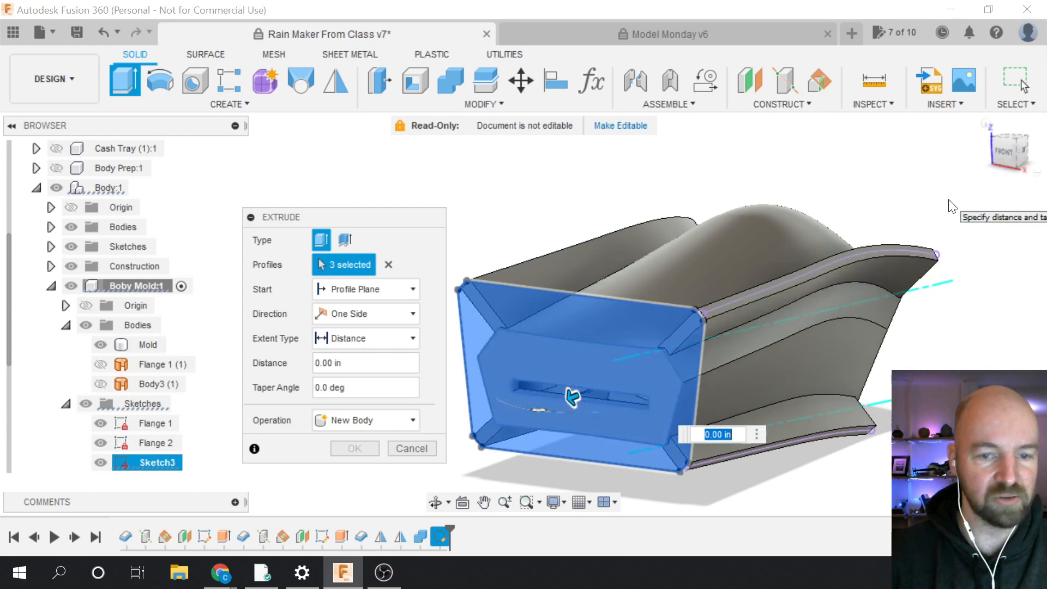
{"action": "mouse_move", "coordinate": [996, 152]}
{"action": "left_mouse_down"}
{"action": "mouse_move", "coordinate": [942, 162]}
{"action": "mouse_move", "coordinate": [968, 168]}
{"action": "left_mouse_up"}
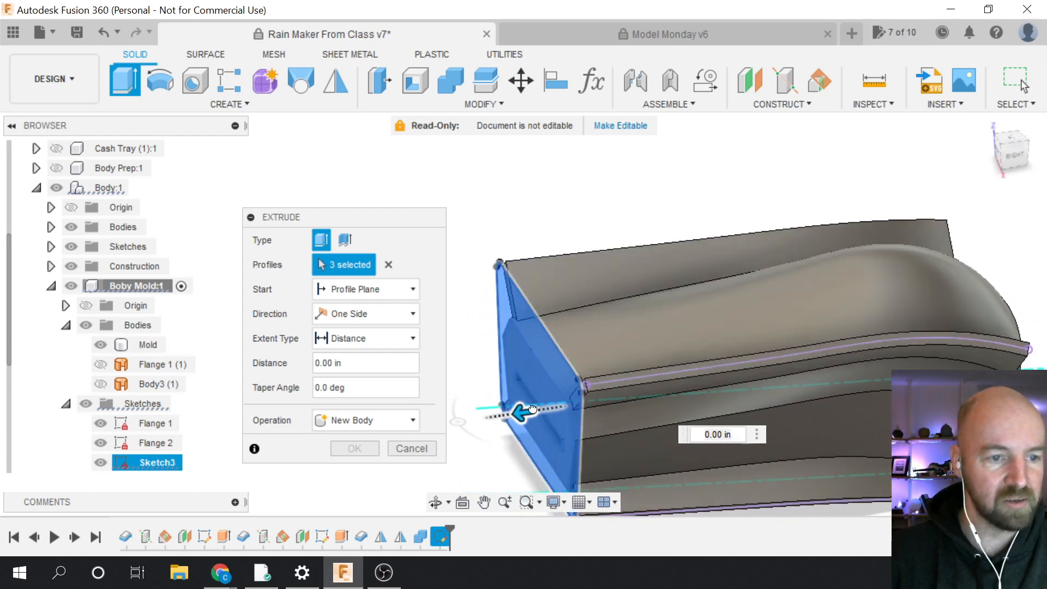
{"action": "left_click_drag", "start_coordinate": [520, 412], "coordinate": [539, 406]}
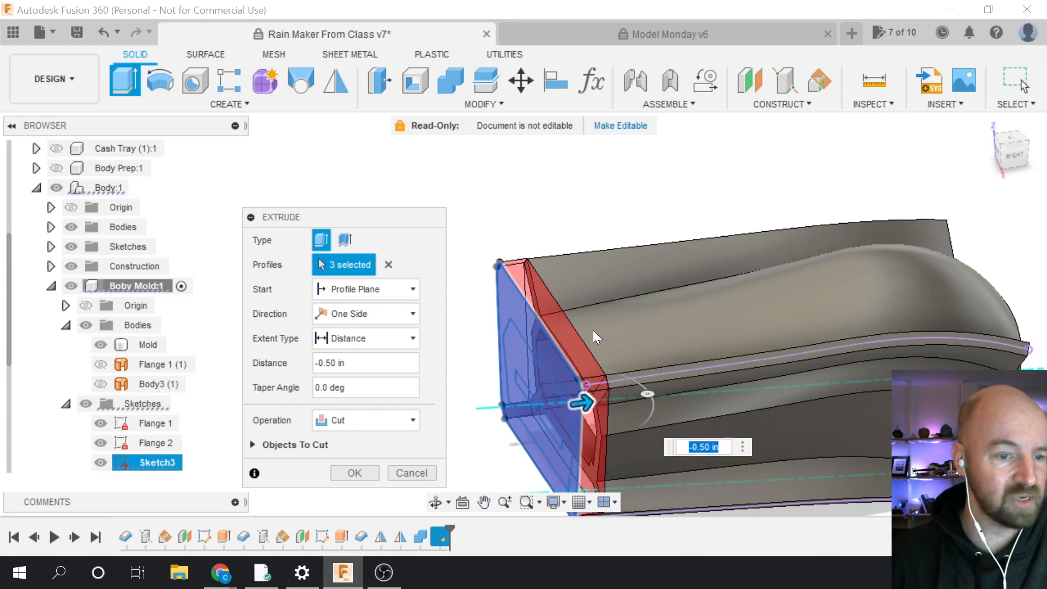
{"action": "scroll", "coordinate": [627, 315], "scroll_direction": "down", "scroll_amount": 1}
{"action": "scroll", "coordinate": [625, 309], "scroll_direction": "down", "scroll_amount": 1}
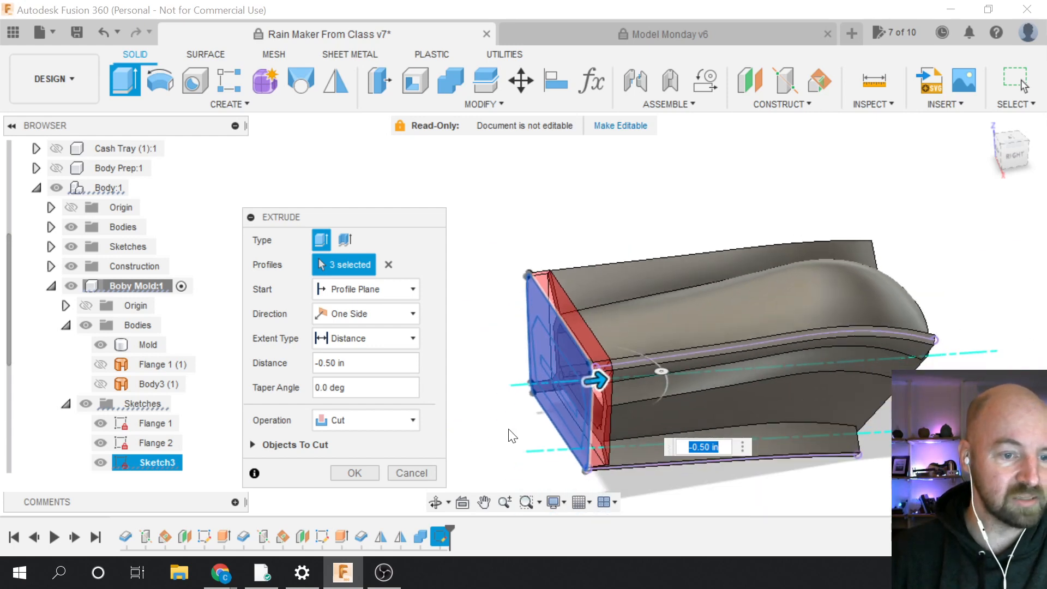
{"action": "scroll", "coordinate": [564, 394], "scroll_direction": "up", "scroll_amount": 2}
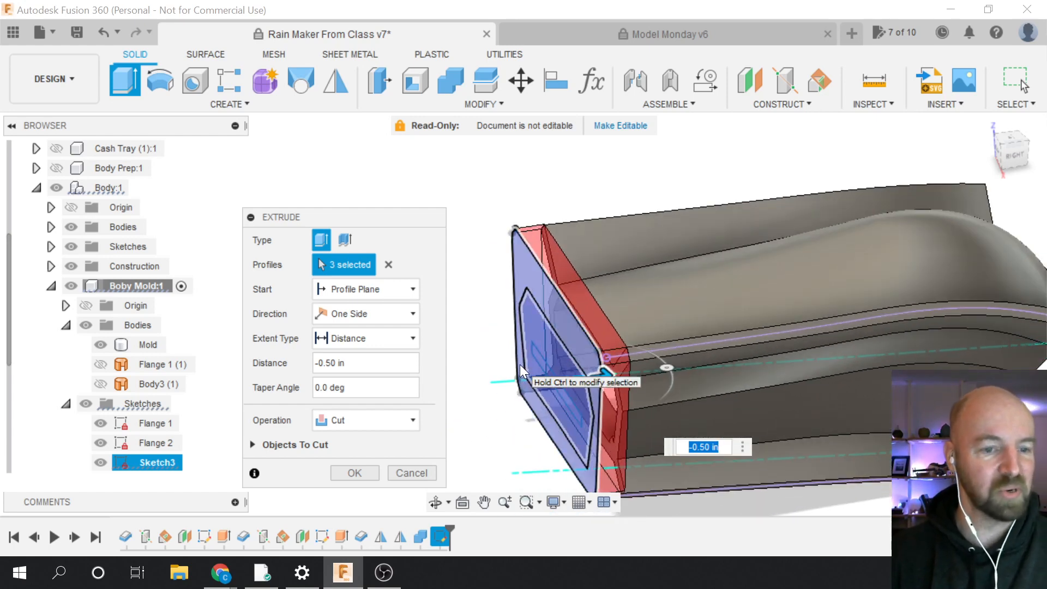
{"action": "left_click", "coordinate": [362, 420]}
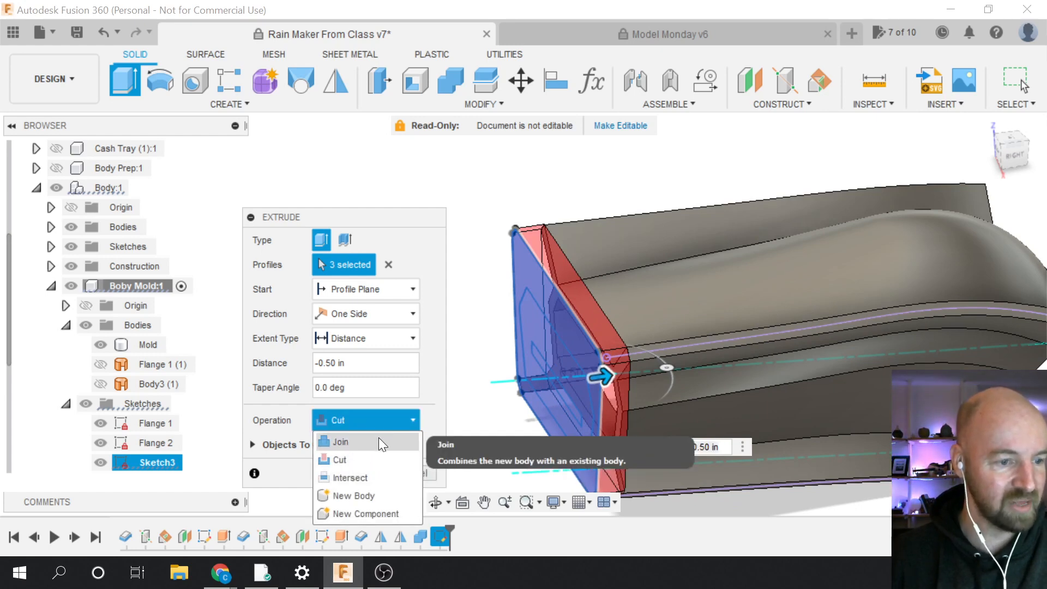
{"action": "left_click", "coordinate": [367, 443]}
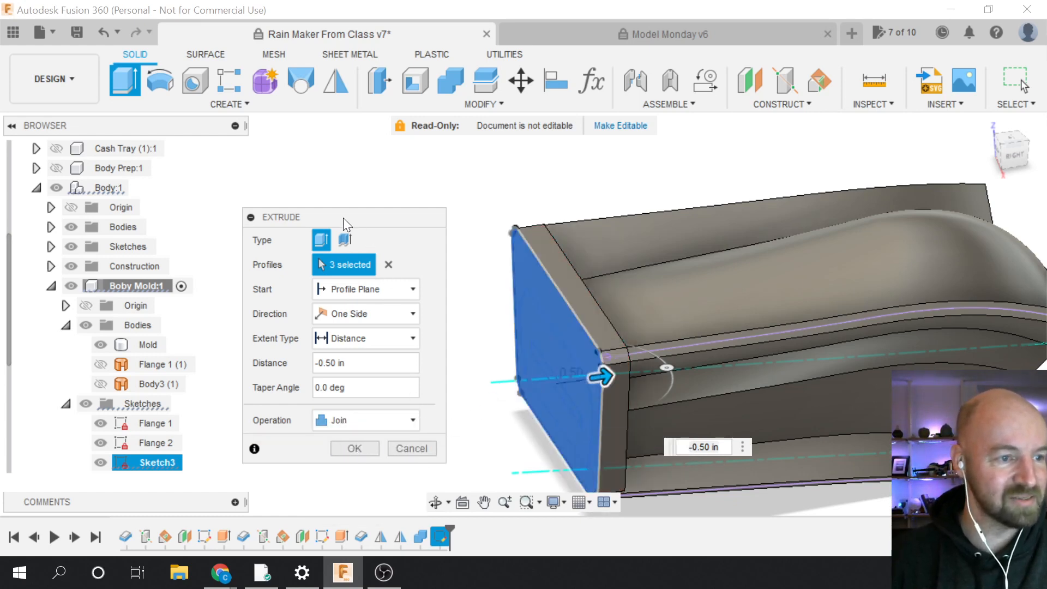
{"action": "left_click_drag", "start_coordinate": [344, 221], "coordinate": [379, 191]}
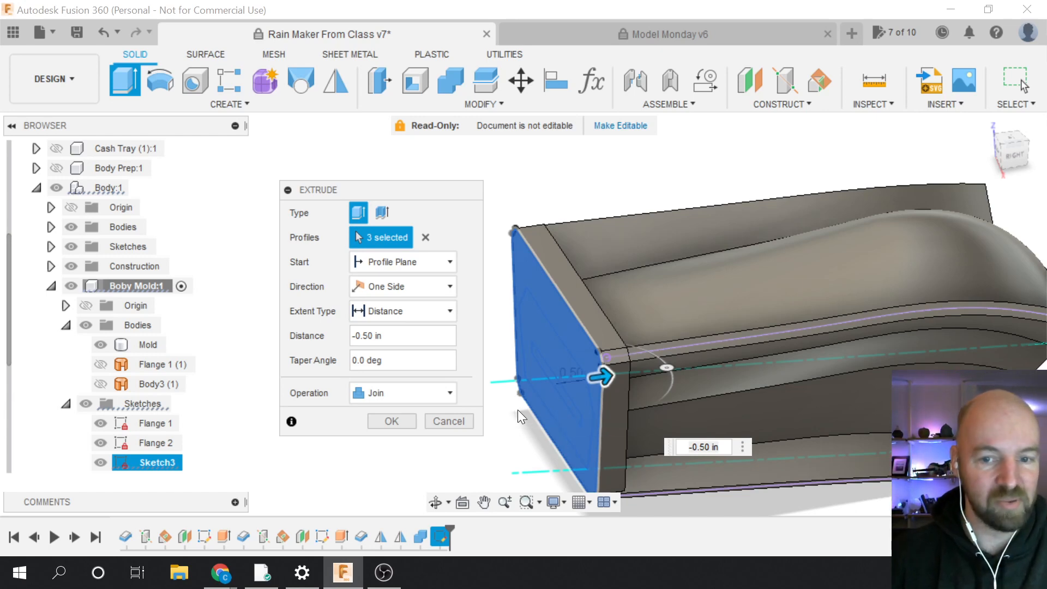
{"action": "left_click", "coordinate": [391, 421]}
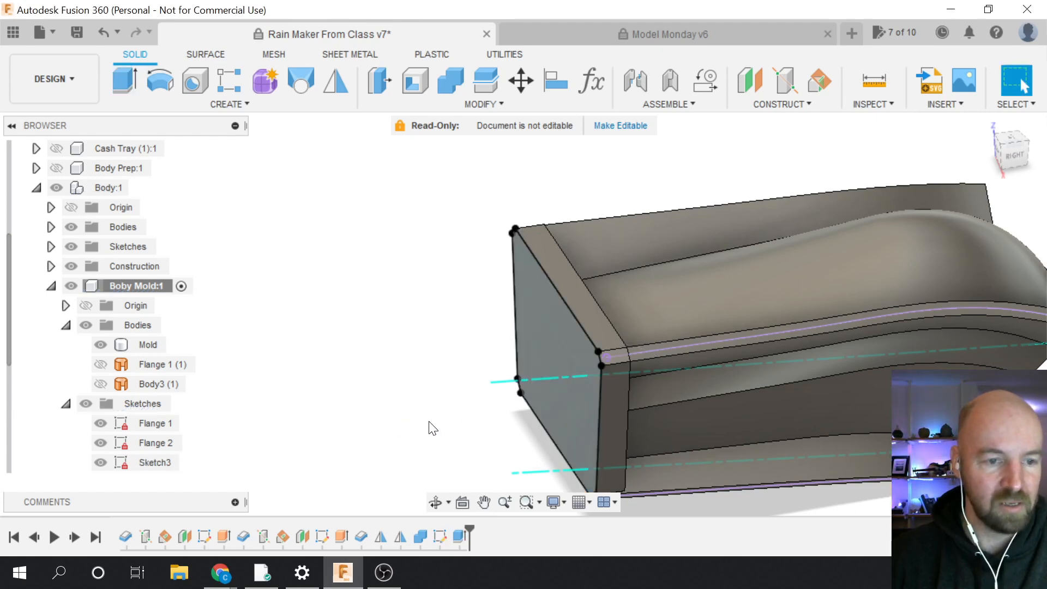
Rename Sketch3 in the Boby Mold component as Front Flange
{"action": "scroll", "coordinate": [432, 428], "scroll_direction": "down", "scroll_amount": 2}
{"action": "scroll", "coordinate": [432, 429], "scroll_direction": "down", "scroll_amount": 1}
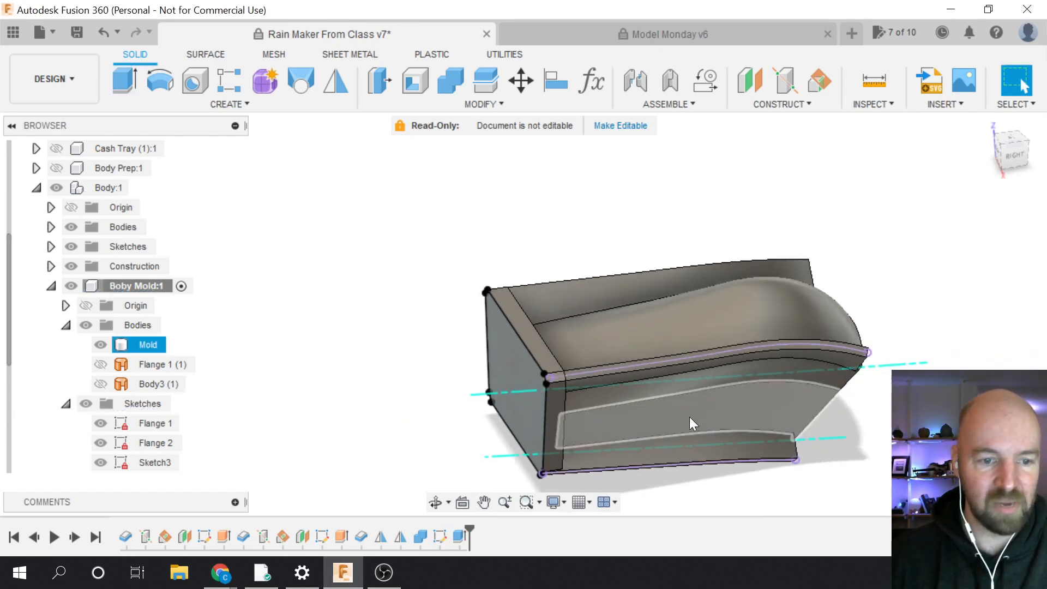
{"action": "scroll", "coordinate": [759, 426], "scroll_direction": "up", "scroll_amount": 1}
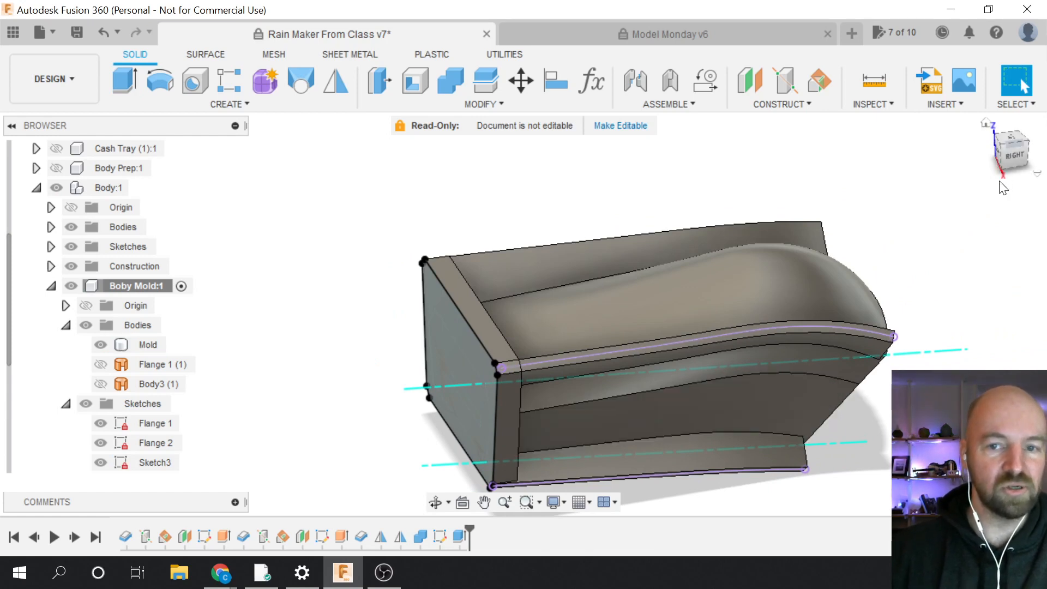
{"action": "left_click", "coordinate": [1013, 155]}
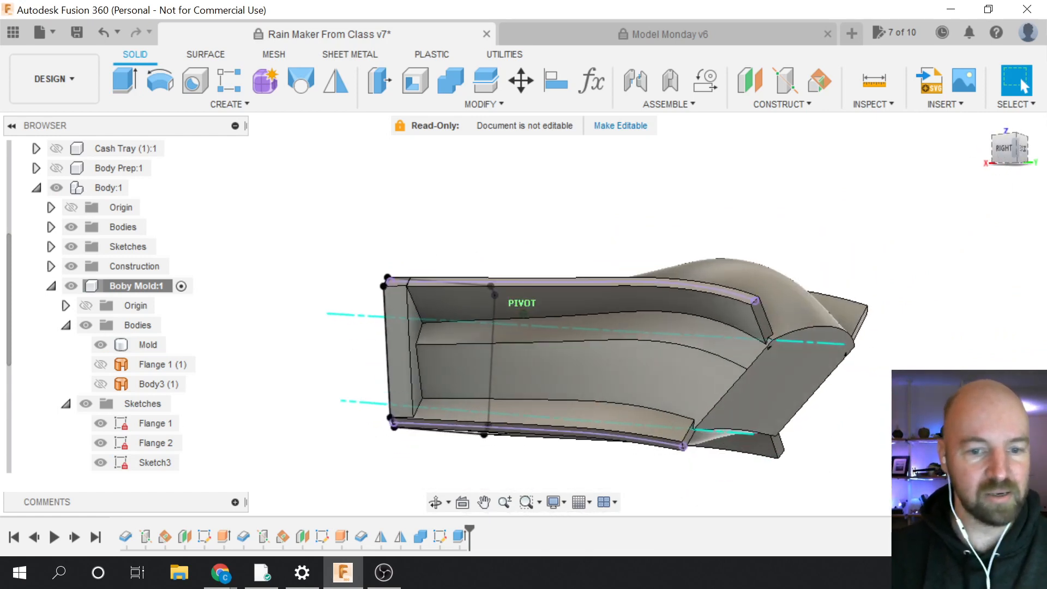
{"action": "mouse_move", "coordinate": [1002, 150]}
{"action": "left_mouse_down"}
{"action": "mouse_move", "coordinate": [1026, 165]}
{"action": "mouse_move", "coordinate": [1033, 153]}
{"action": "mouse_move", "coordinate": [988, 146]}
{"action": "left_mouse_up"}
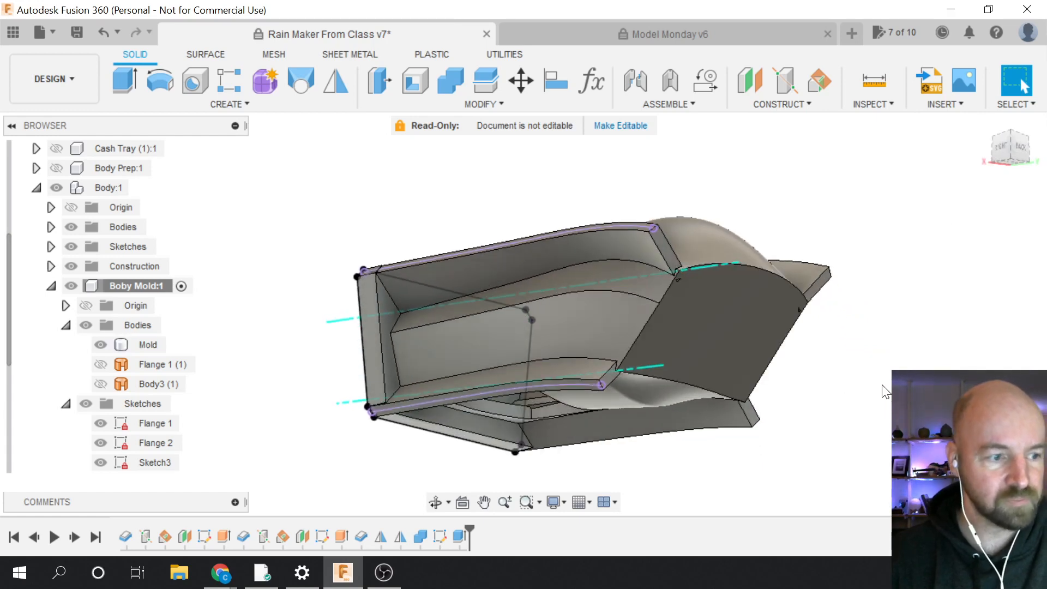
{"action": "scroll", "coordinate": [88, 420], "scroll_direction": "down", "scroll_amount": 5}
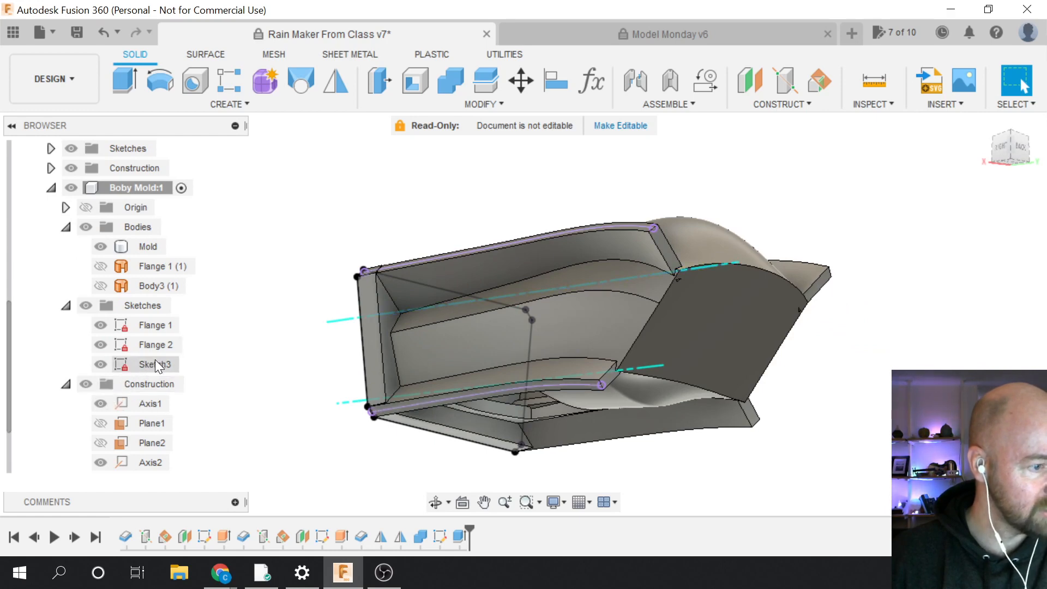
{"action": "double_click", "coordinate": [154, 361]}
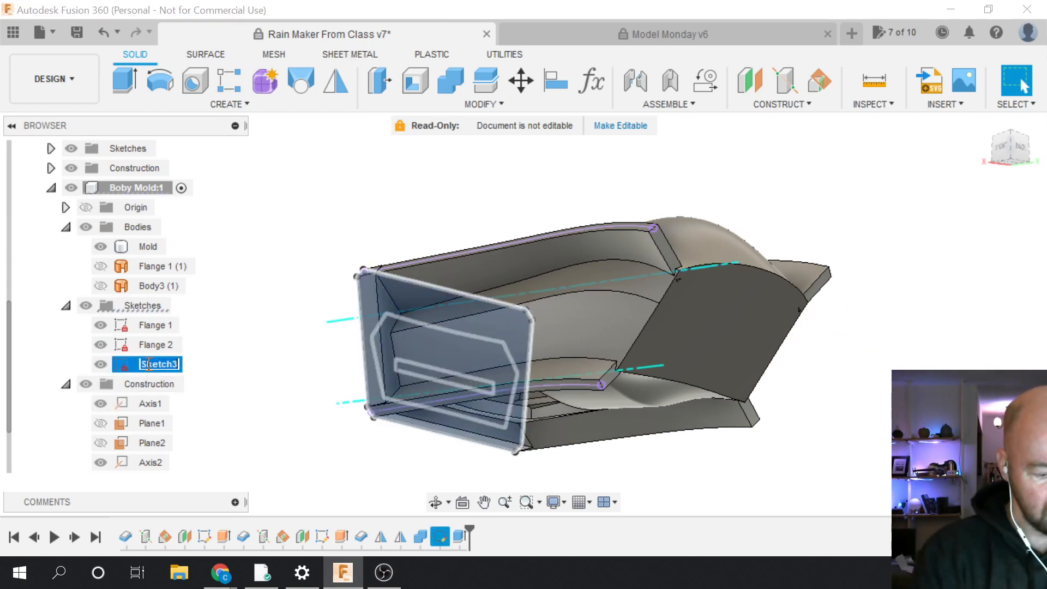
{"action": "type", "text": "Flange"}
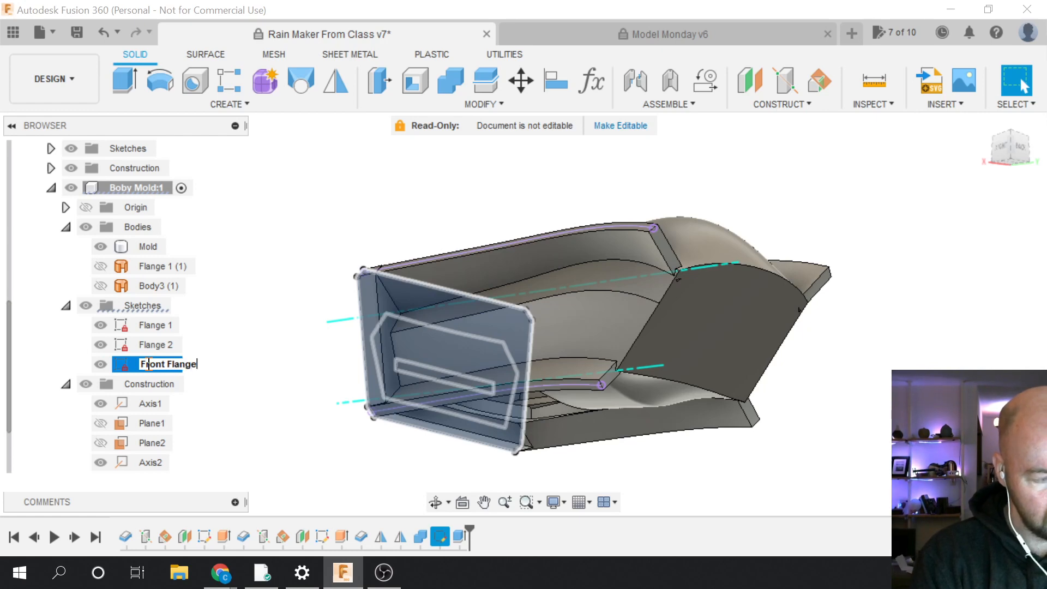
{"action": "key", "text": "Return"}
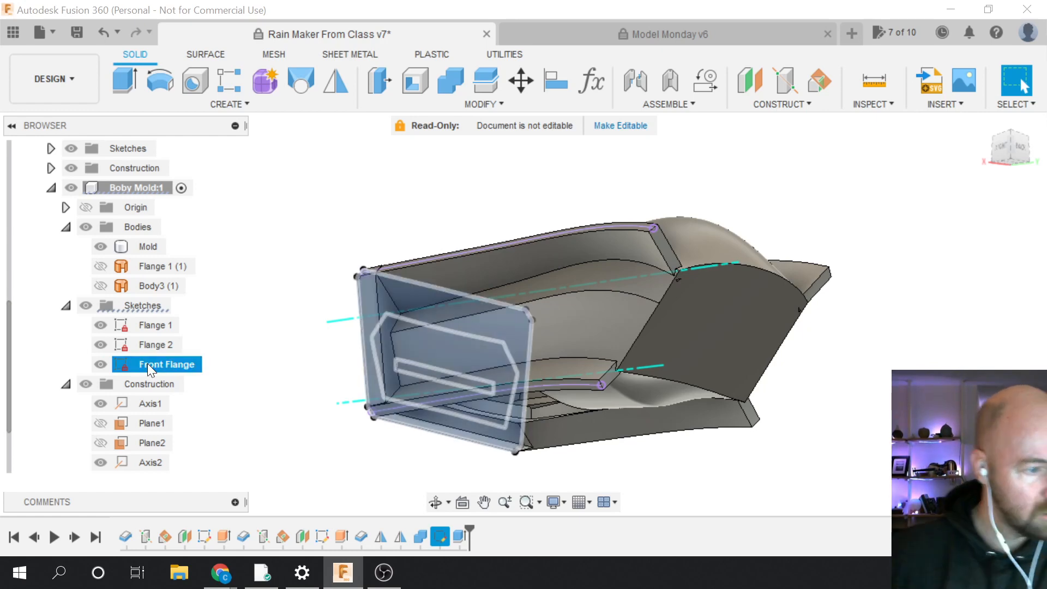
{"action": "left_click", "coordinate": [263, 357]}
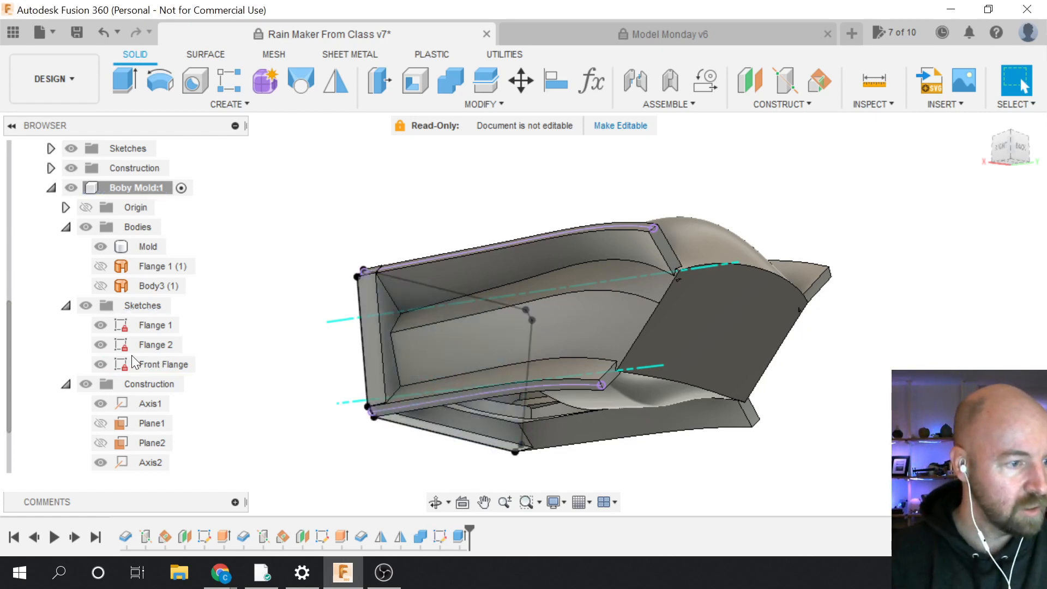
Hide the Front Flange, Flange 2 and Flange 1 sketches
{"action": "left_click", "coordinate": [100, 363]}
{"action": "left_click", "coordinate": [102, 344]}
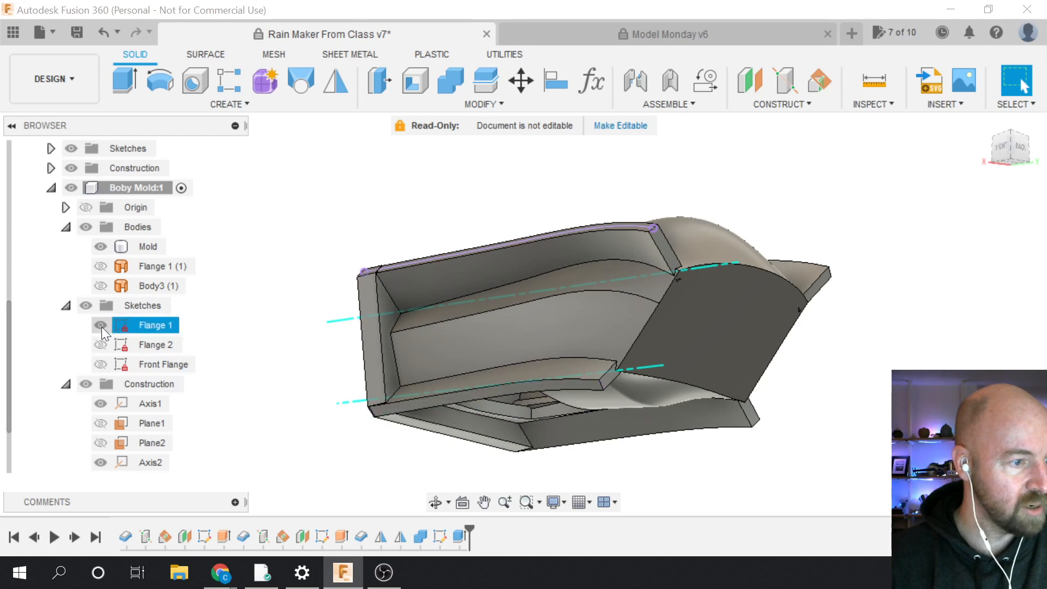
{"action": "left_click", "coordinate": [102, 325]}
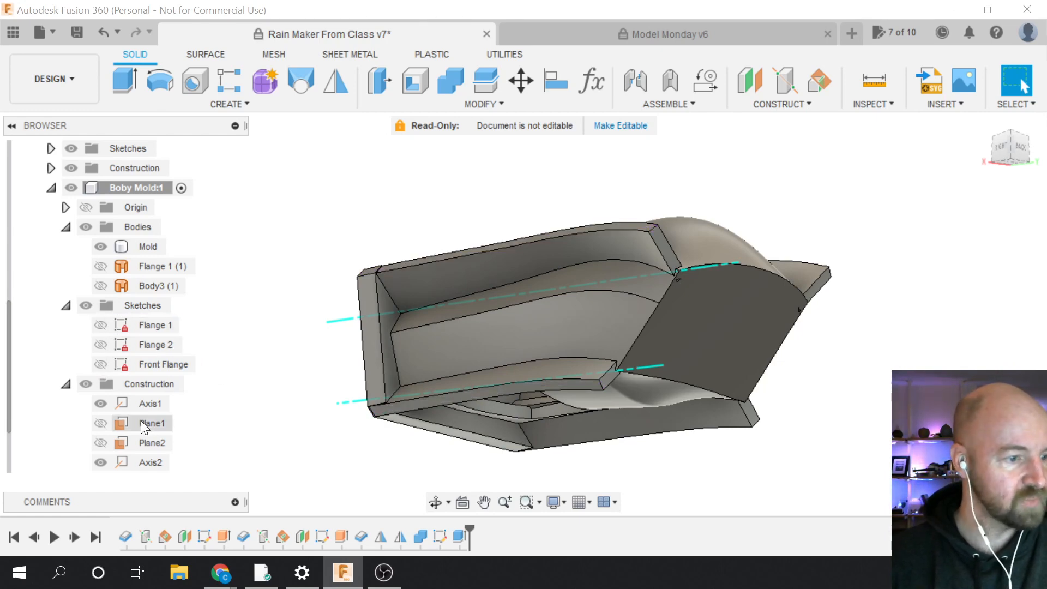
{"action": "scroll", "coordinate": [139, 420], "scroll_direction": "up", "scroll_amount": 1}
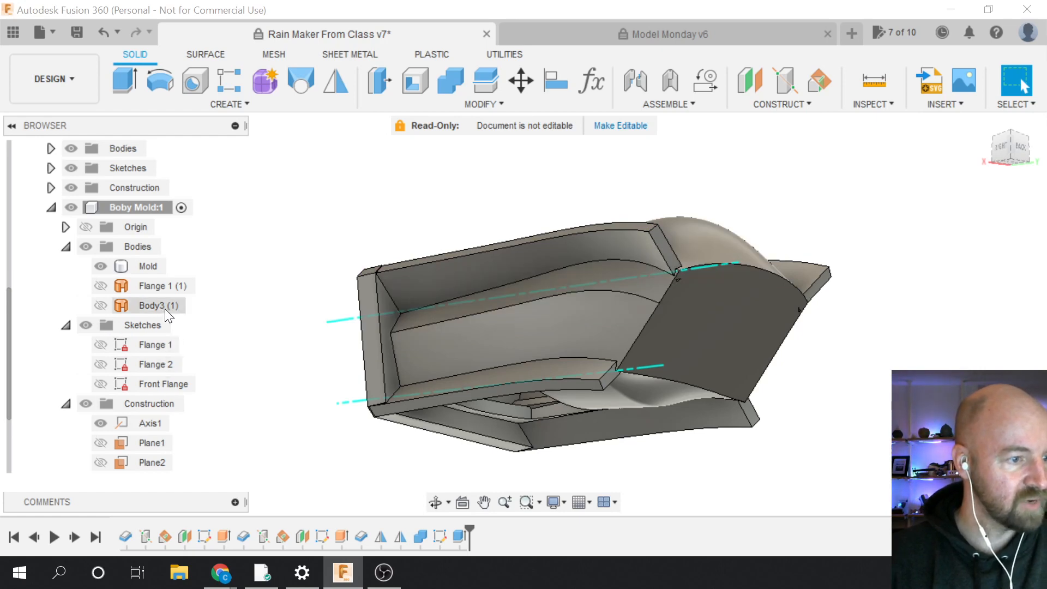
{"action": "left_click", "coordinate": [152, 303]}
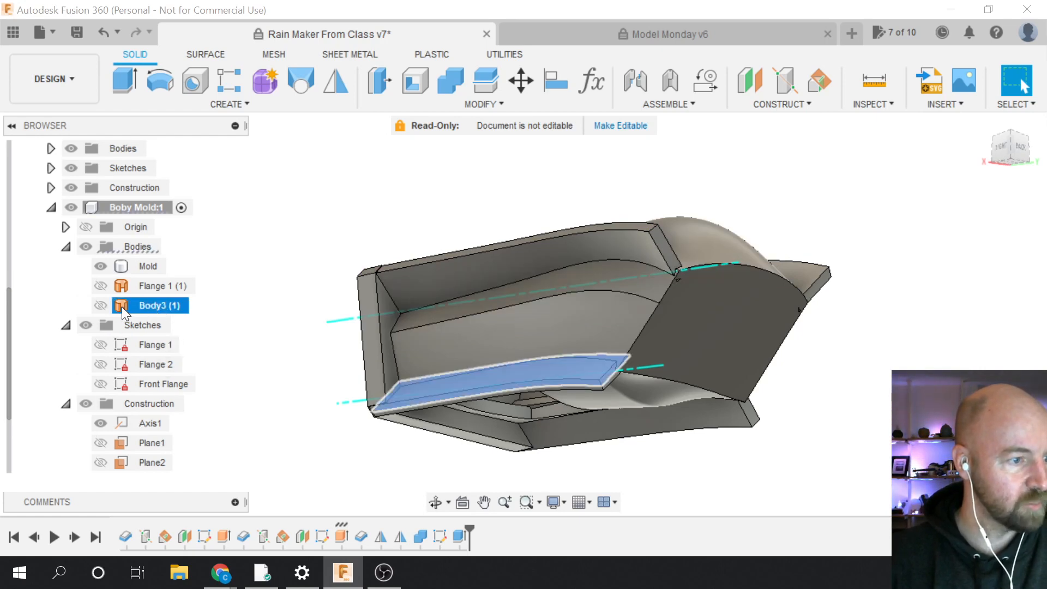
{"action": "left_click", "coordinate": [233, 325]}
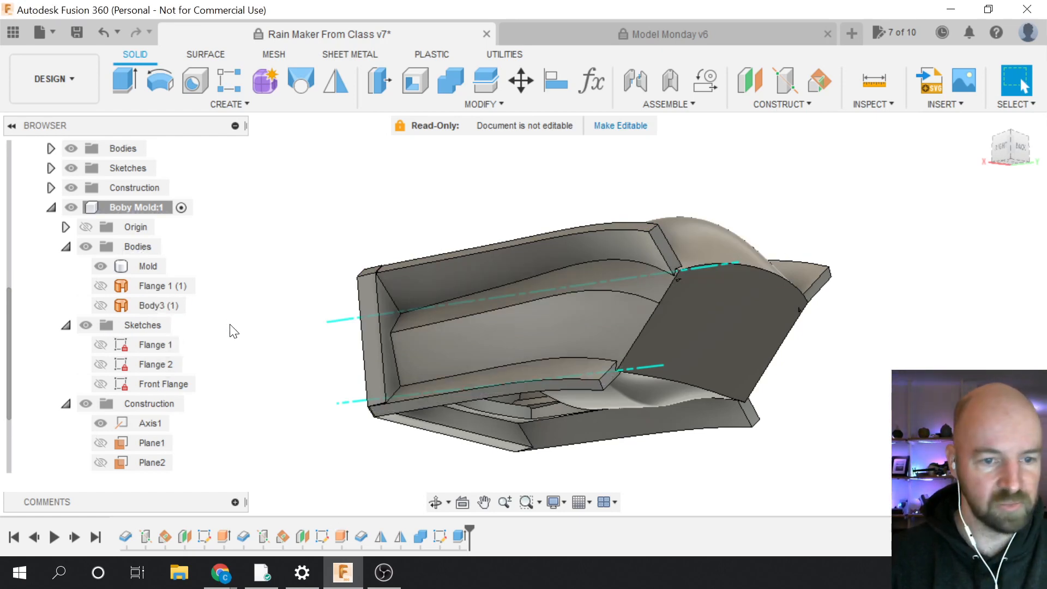
{"action": "left_click", "coordinate": [471, 434]}
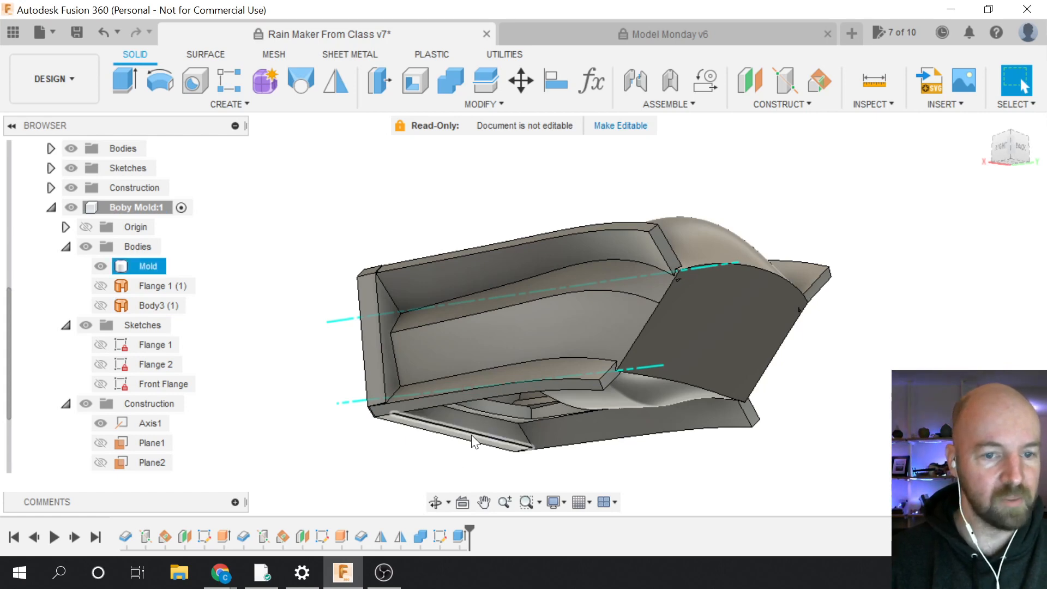
{"action": "left_click", "coordinate": [540, 217]}
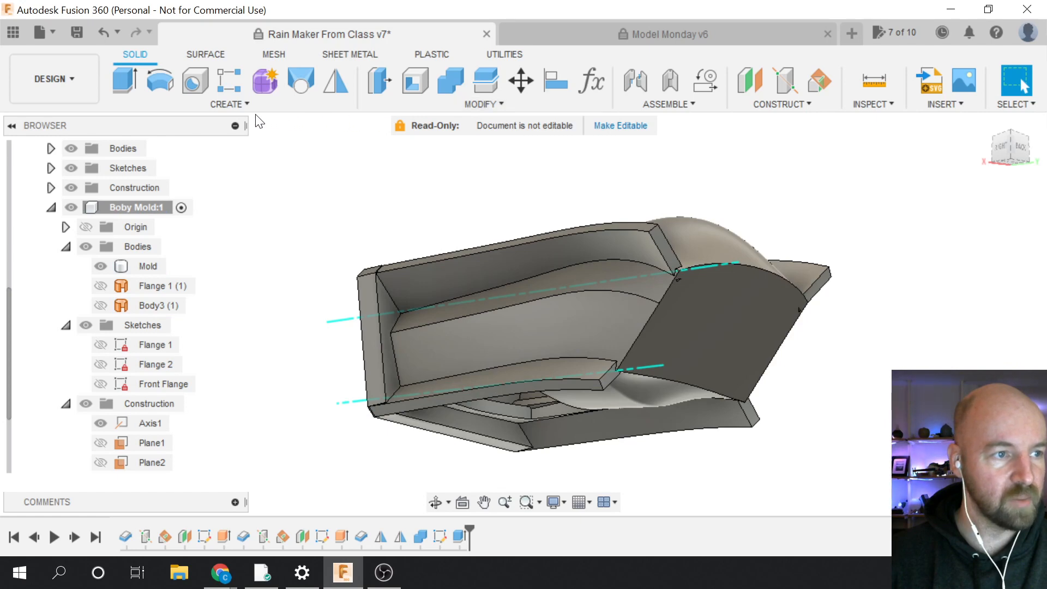
Create a new sketch on the mold's slanted rear face
{"action": "left_click", "coordinate": [242, 103]}
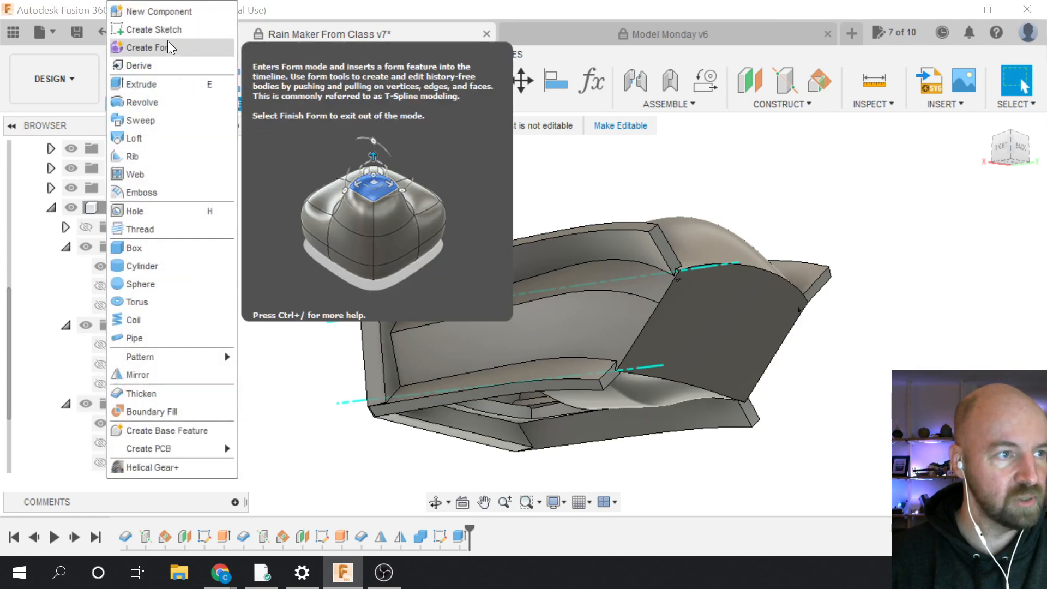
{"action": "left_click", "coordinate": [169, 29]}
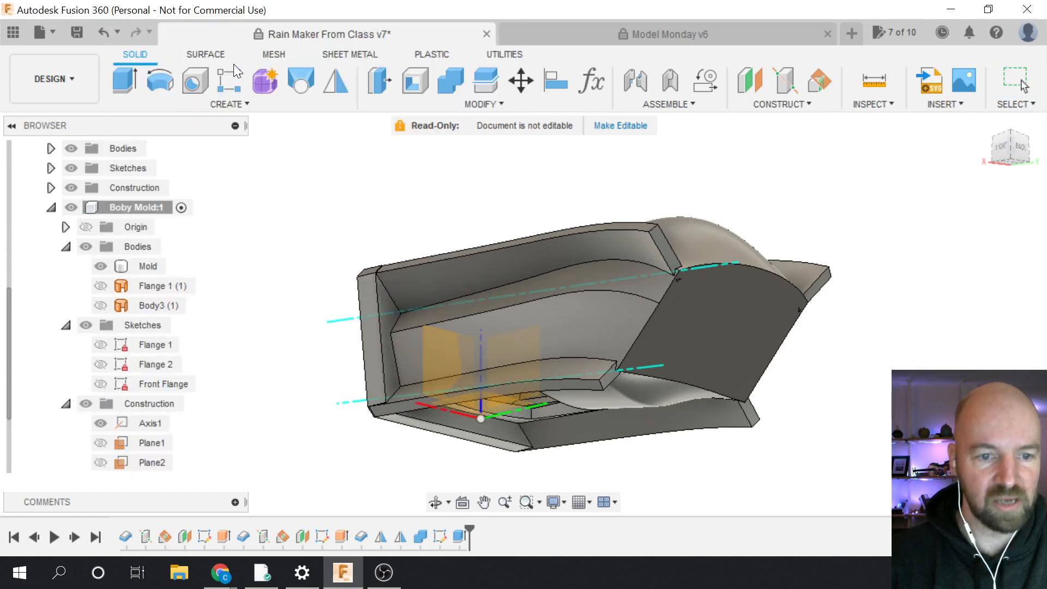
{"action": "left_click", "coordinate": [735, 314]}
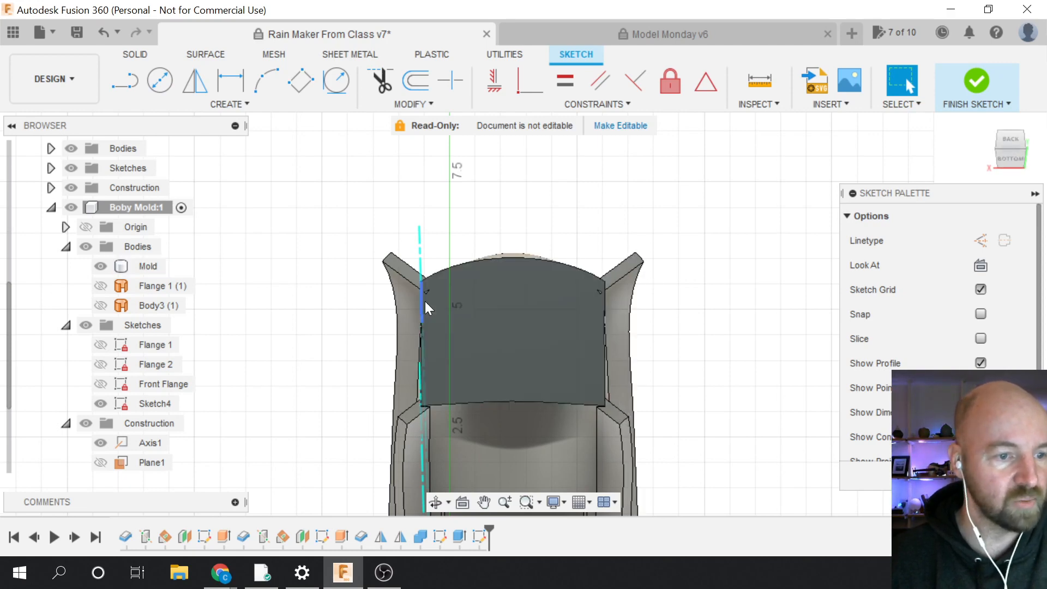
Project the eight outer corner points at the rear ends of the side flanges into the slanted rear face sketch
{"action": "left_click", "coordinate": [246, 102]}
{"action": "mouse_move", "coordinate": [181, 371]}
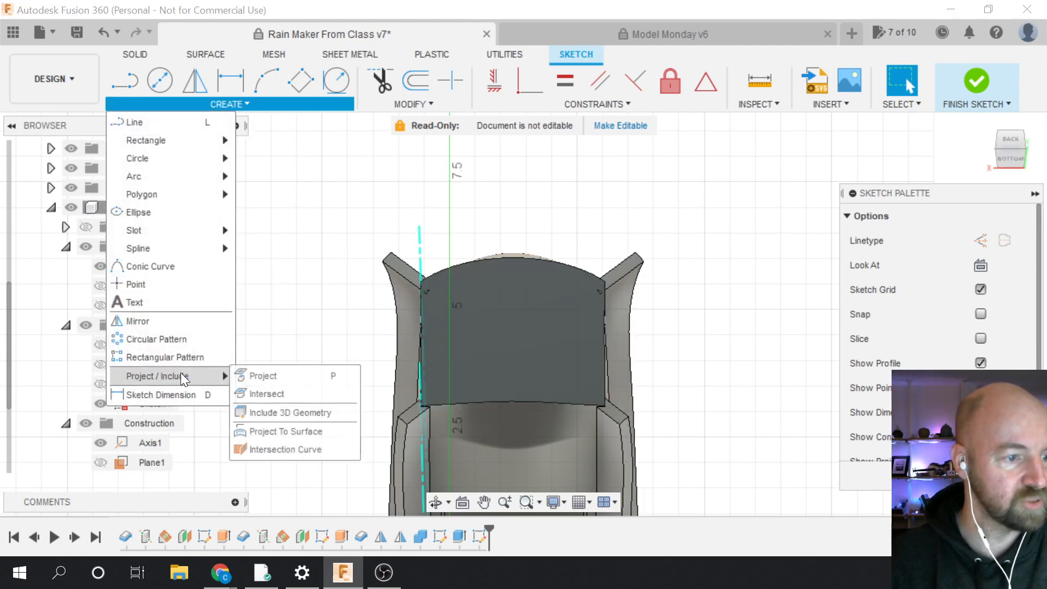
{"action": "left_click", "coordinate": [264, 375]}
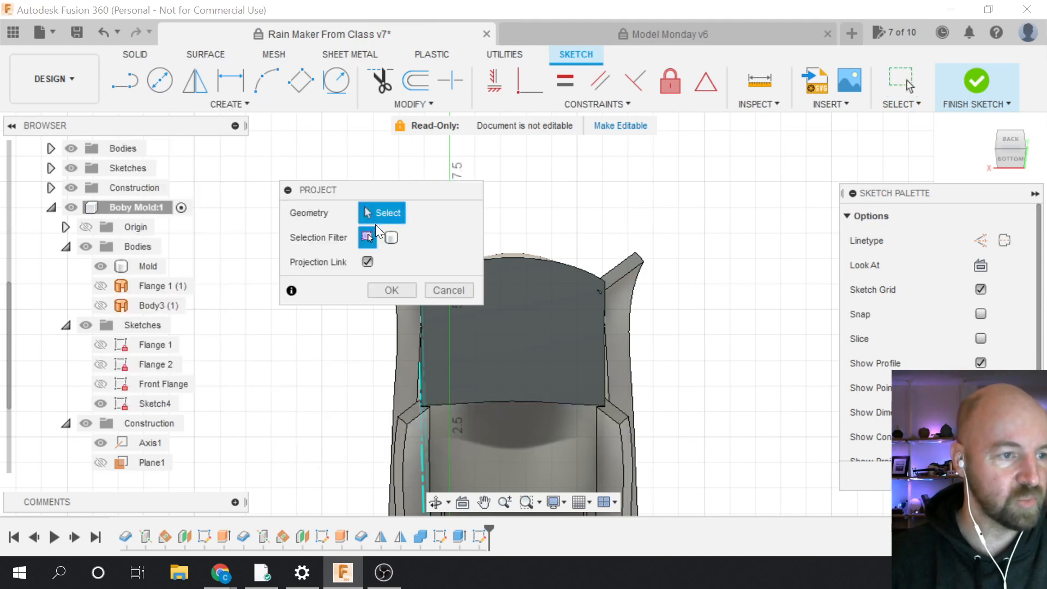
{"action": "left_click_drag", "start_coordinate": [364, 197], "coordinate": [765, 291]}
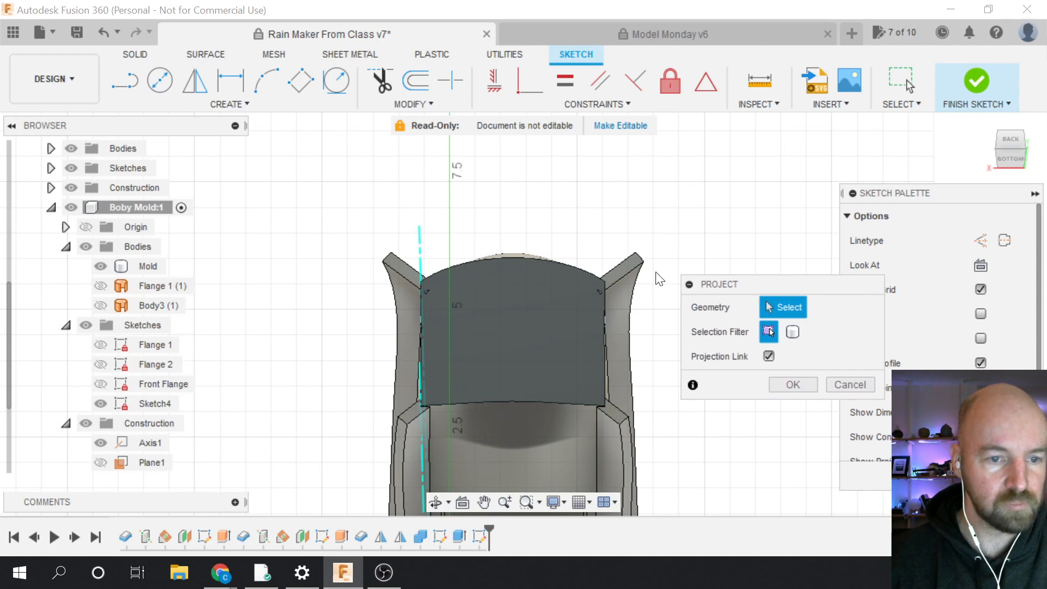
{"action": "left_click", "coordinate": [644, 261]}
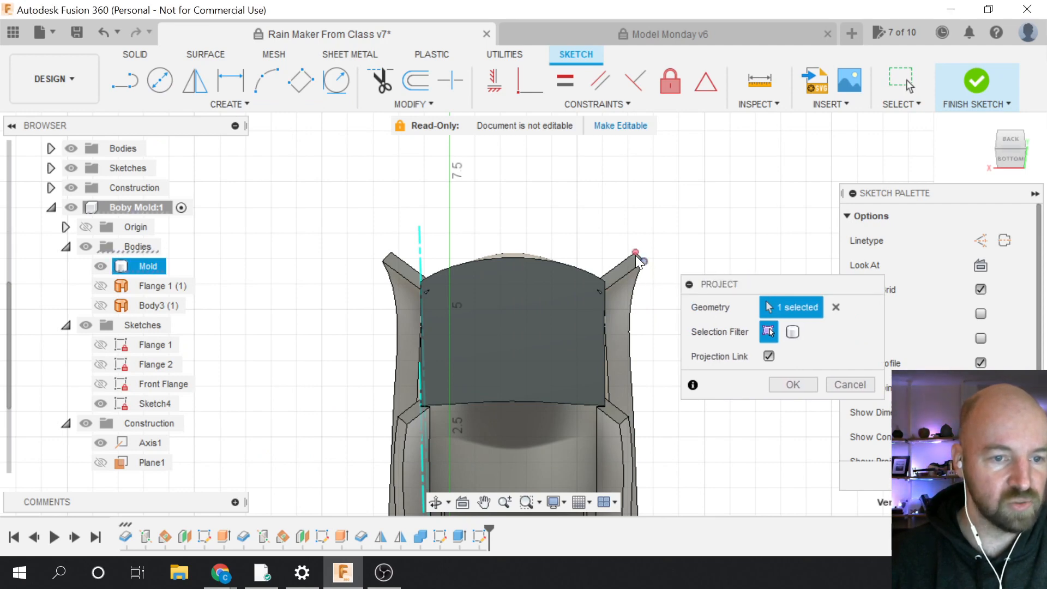
{"action": "left_click", "coordinate": [635, 253]}
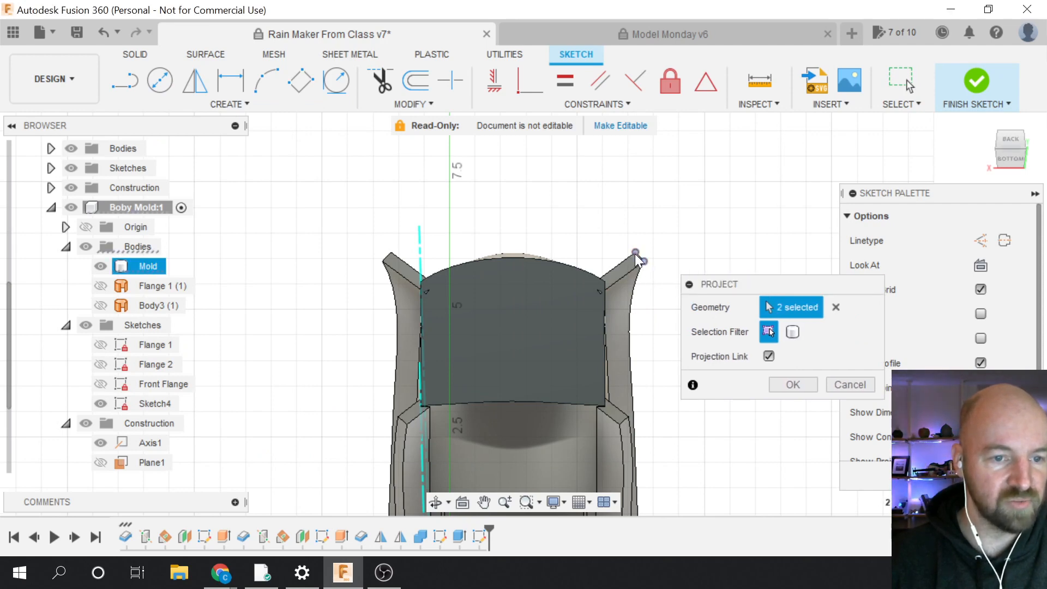
{"action": "left_click", "coordinate": [389, 252]}
{"action": "left_click", "coordinate": [383, 259]}
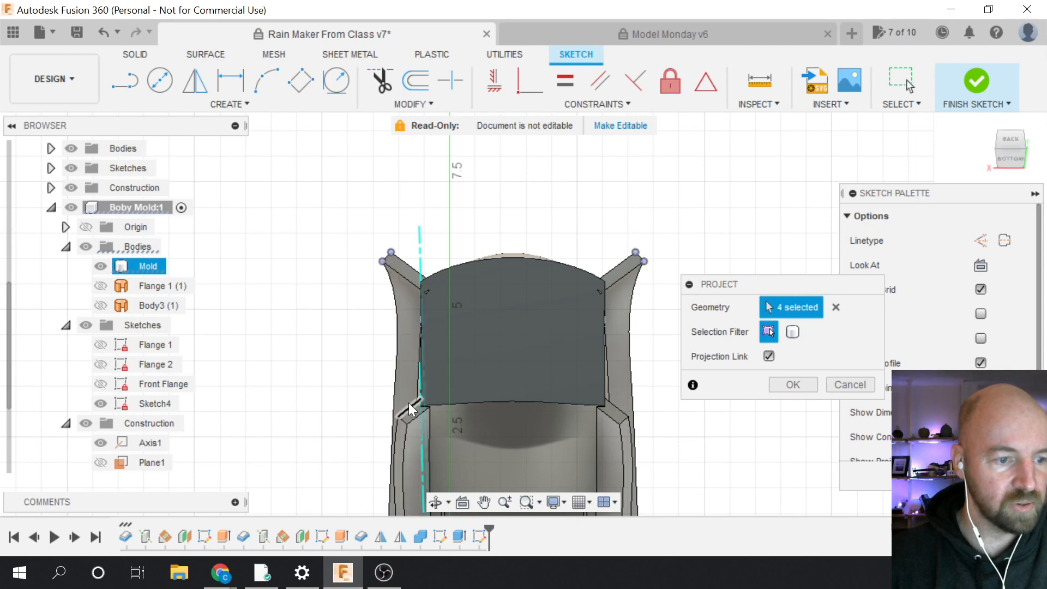
{"action": "left_click", "coordinate": [397, 416]}
{"action": "left_click", "coordinate": [407, 424]}
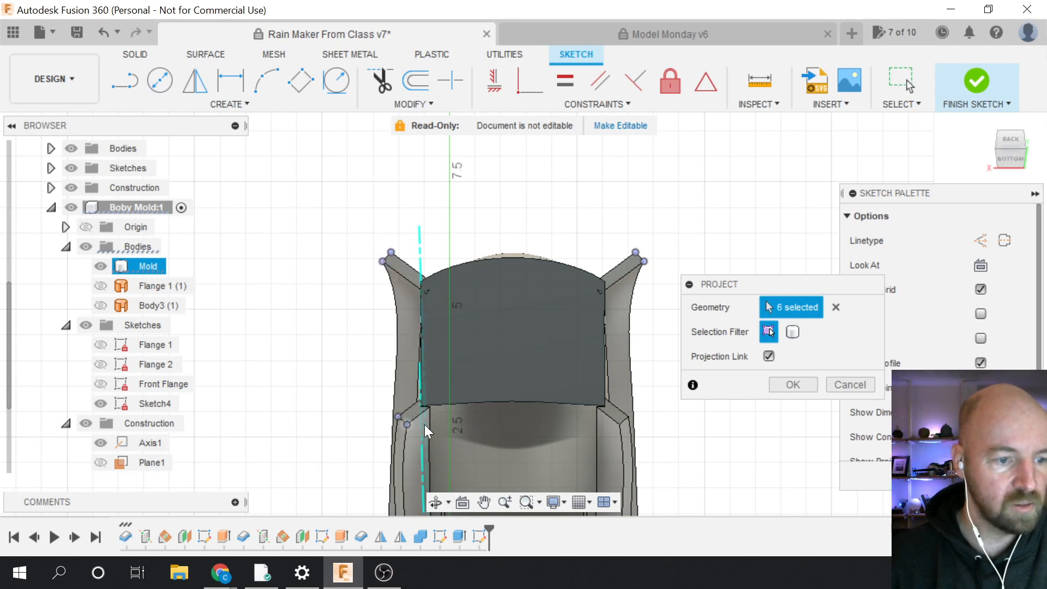
{"action": "left_click", "coordinate": [619, 423]}
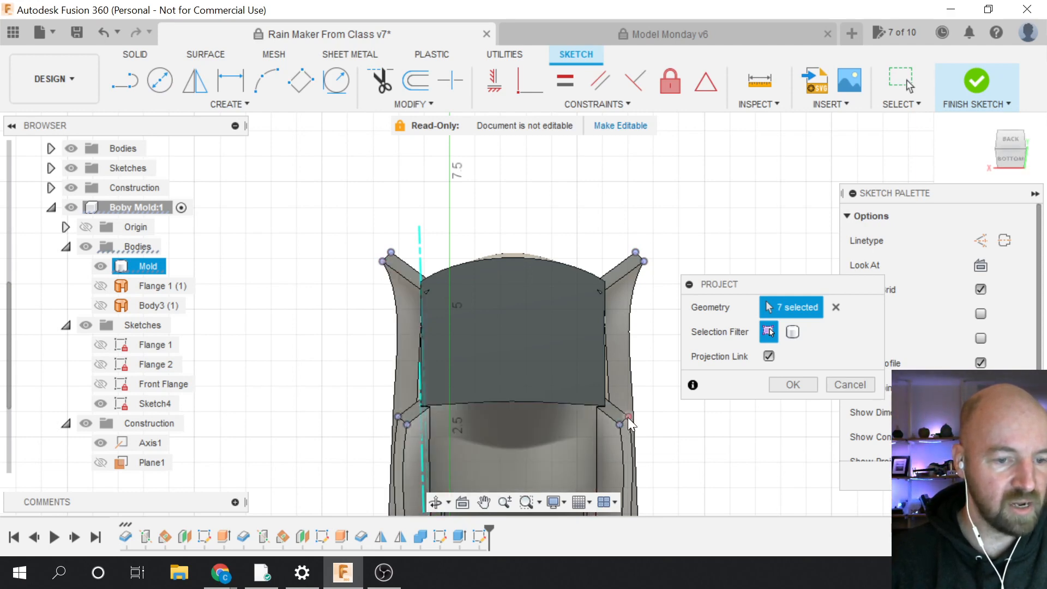
{"action": "left_click", "coordinate": [627, 417]}
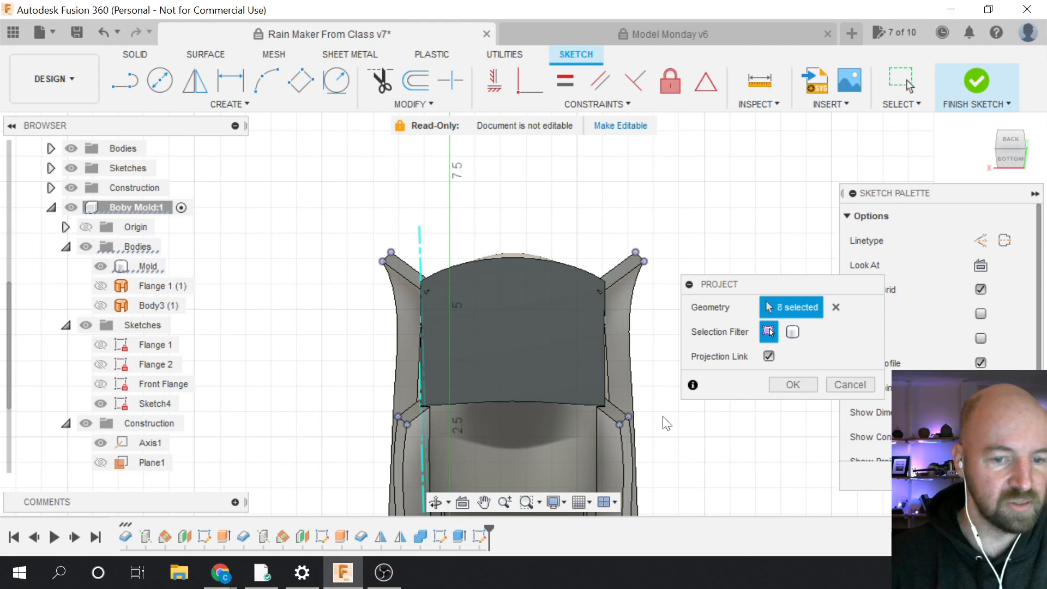
{"action": "left_click", "coordinate": [791, 385]}
Draw a closed eight-sided line outline through the projected flange corner points and finish the sketch
{"action": "key", "text": "l"}
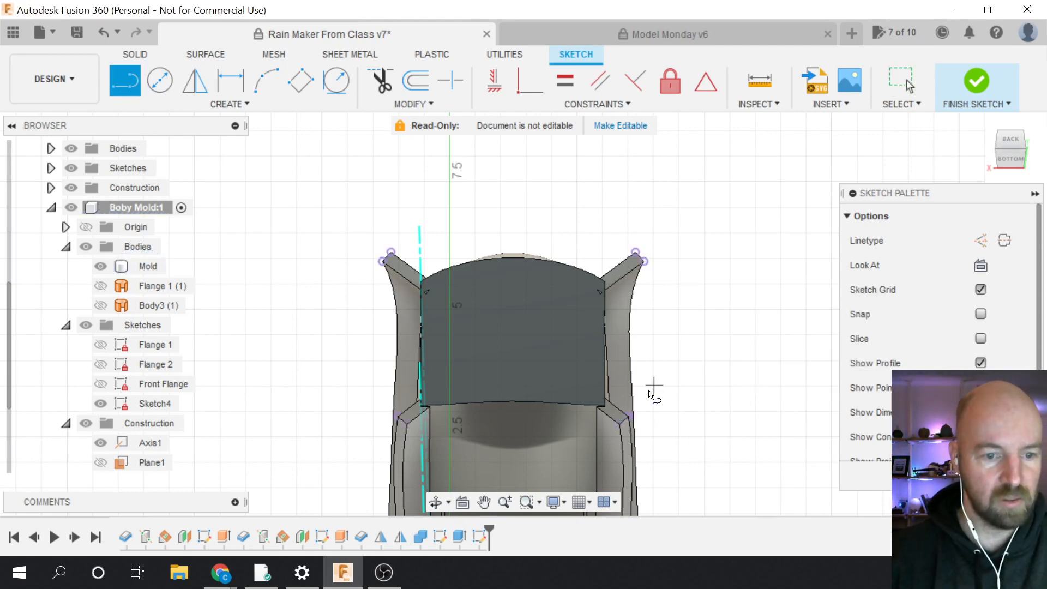
{"action": "left_click", "coordinate": [629, 416]}
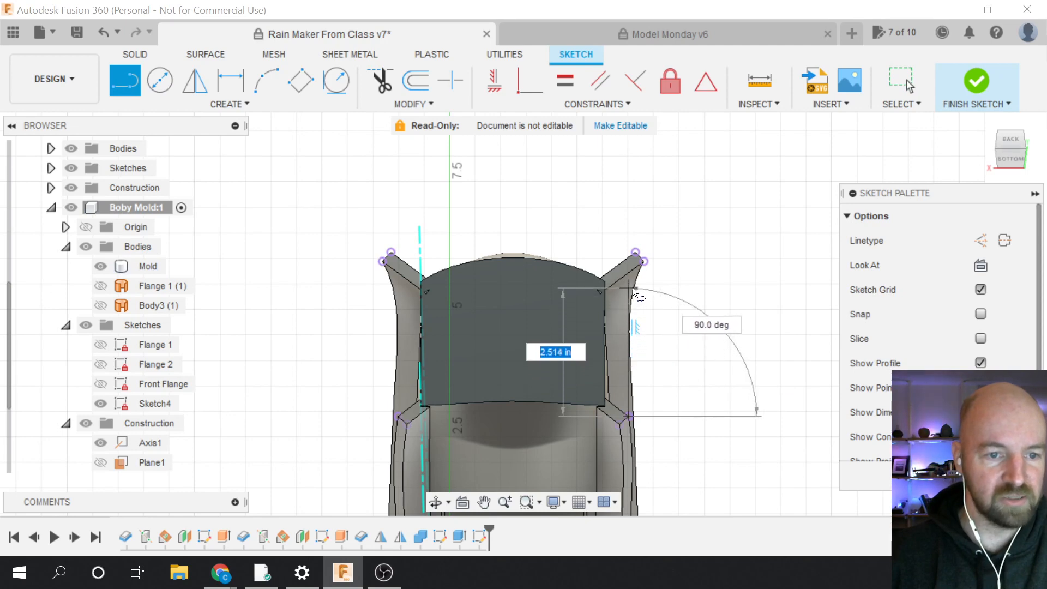
{"action": "left_click", "coordinate": [644, 262]}
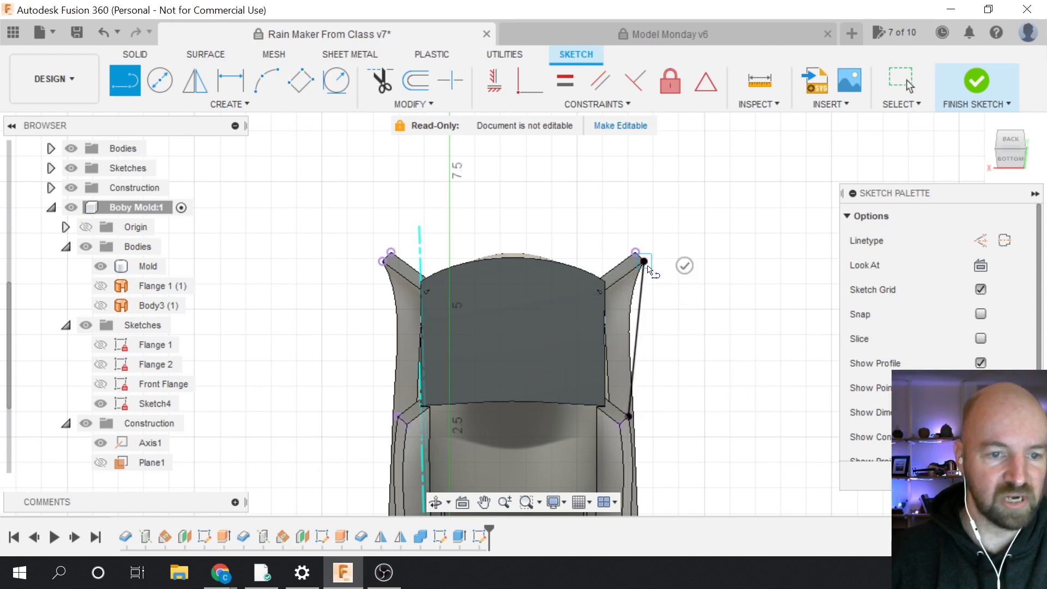
{"action": "left_click", "coordinate": [636, 252]}
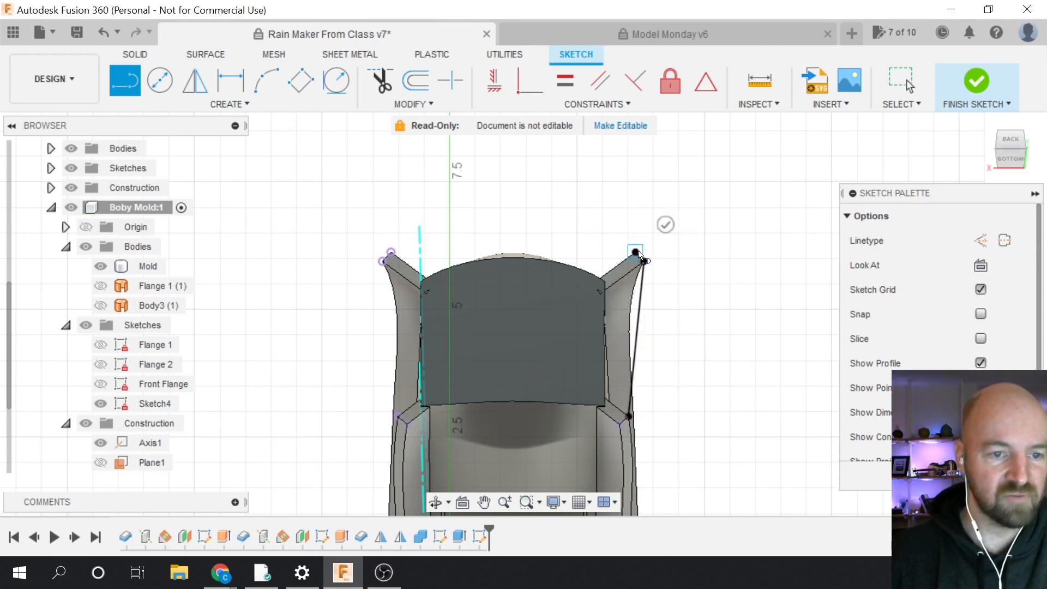
{"action": "left_click", "coordinate": [392, 252]}
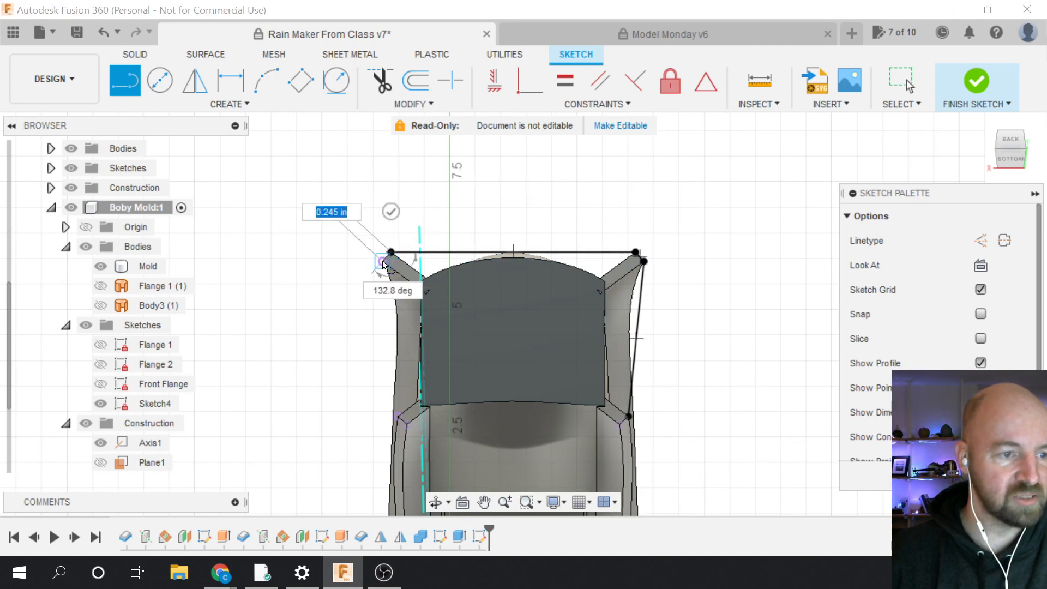
{"action": "left_click", "coordinate": [383, 262]}
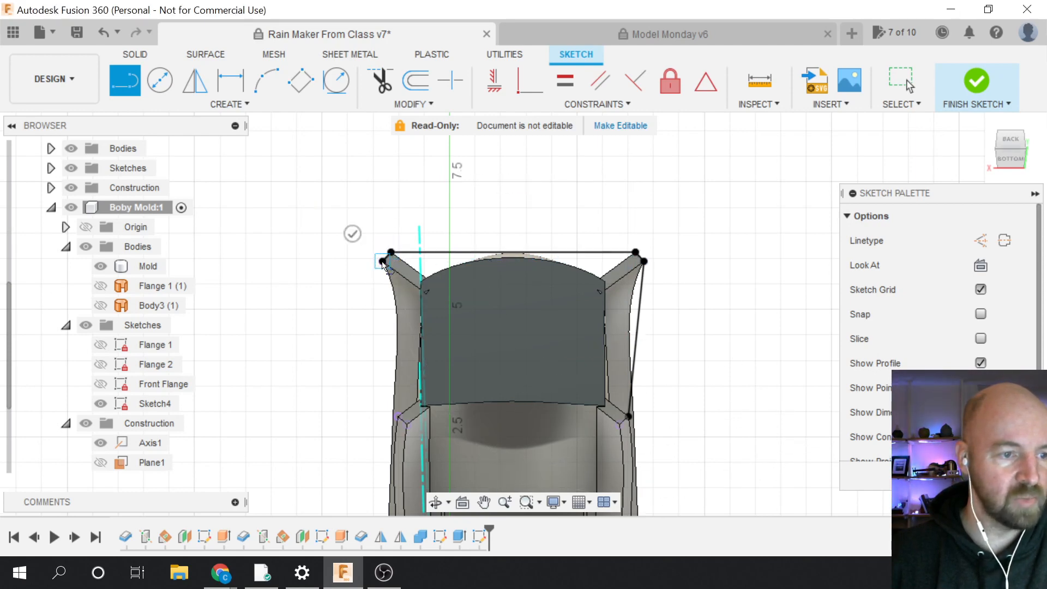
{"action": "left_click", "coordinate": [400, 419]}
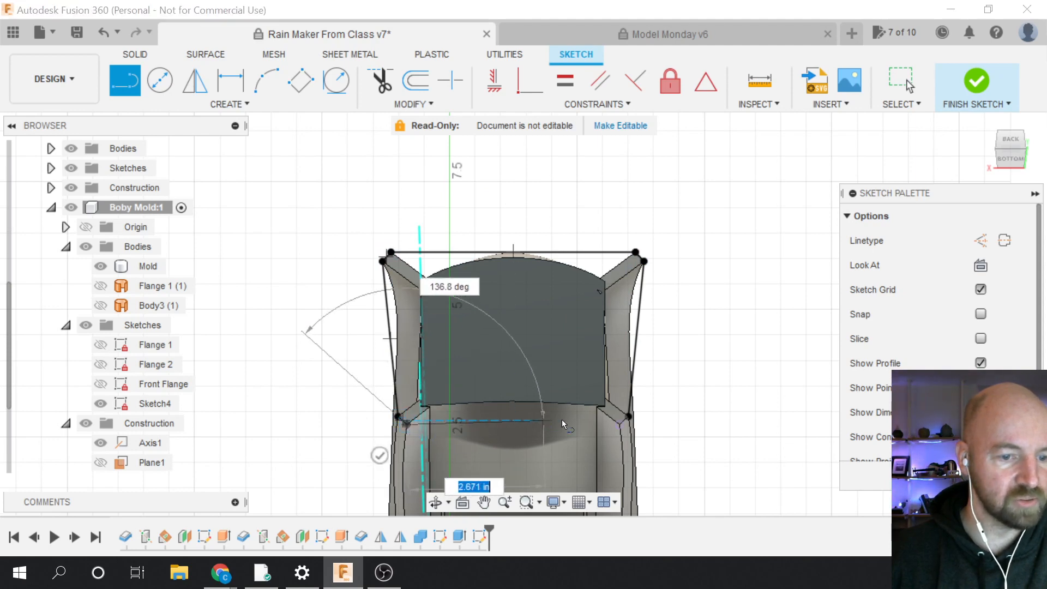
{"action": "left_click", "coordinate": [620, 425]}
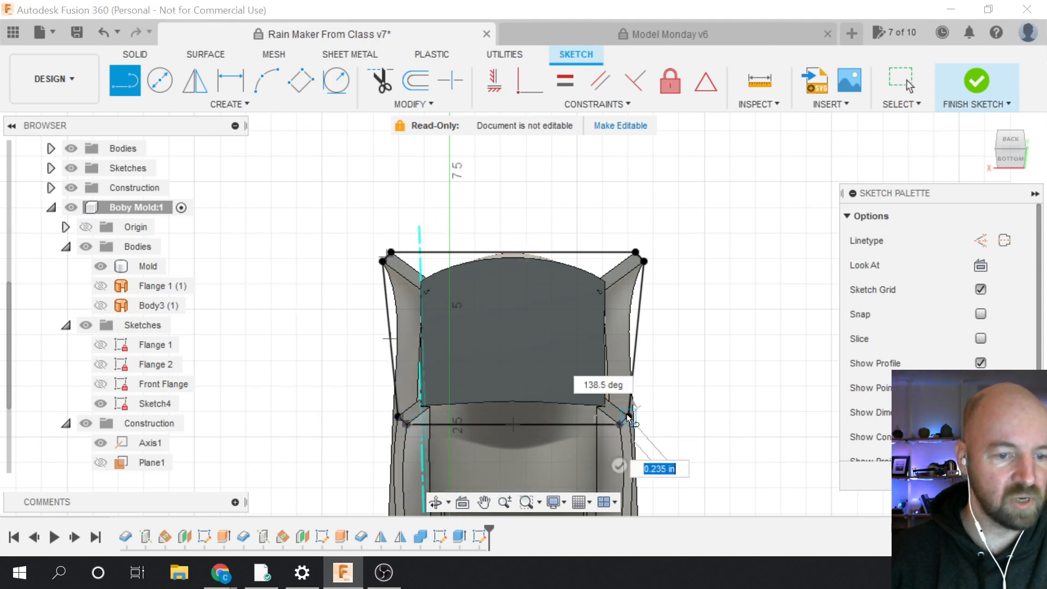
{"action": "left_click", "coordinate": [629, 416]}
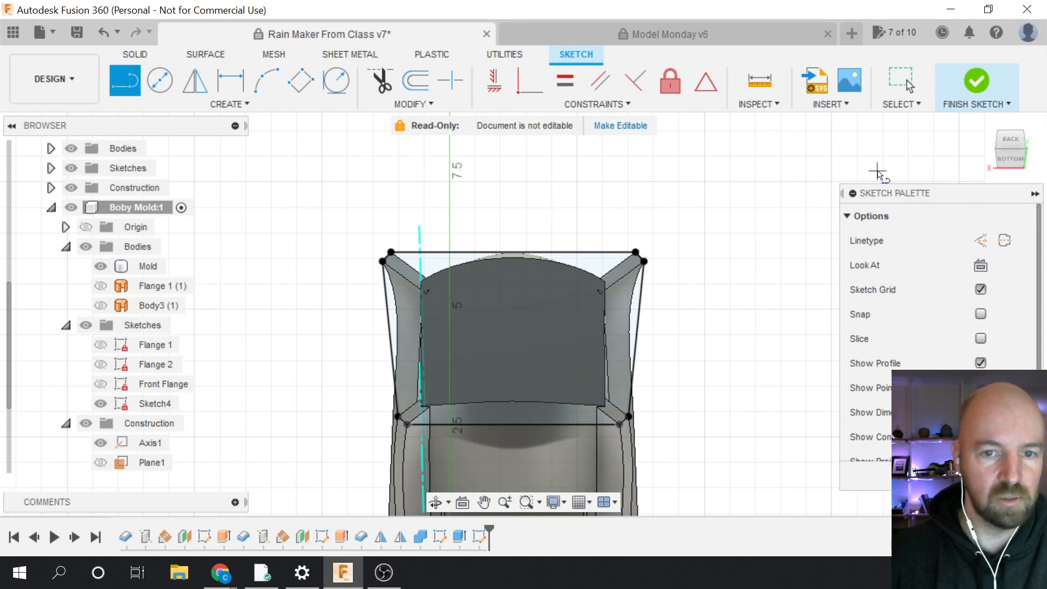
{"action": "left_click_drag", "start_coordinate": [1015, 159], "coordinate": [989, 164]}
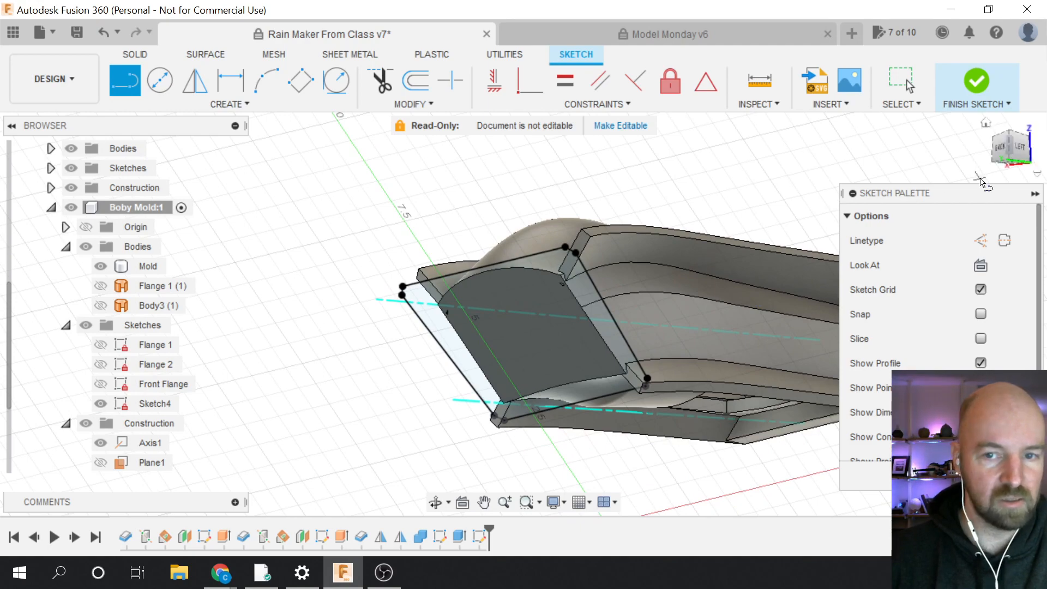
{"action": "mouse_move", "coordinate": [1003, 155]}
{"action": "left_mouse_down"}
{"action": "mouse_move", "coordinate": [980, 153]}
{"action": "mouse_move", "coordinate": [1019, 143]}
{"action": "mouse_move", "coordinate": [1014, 155]}
{"action": "left_mouse_up"}
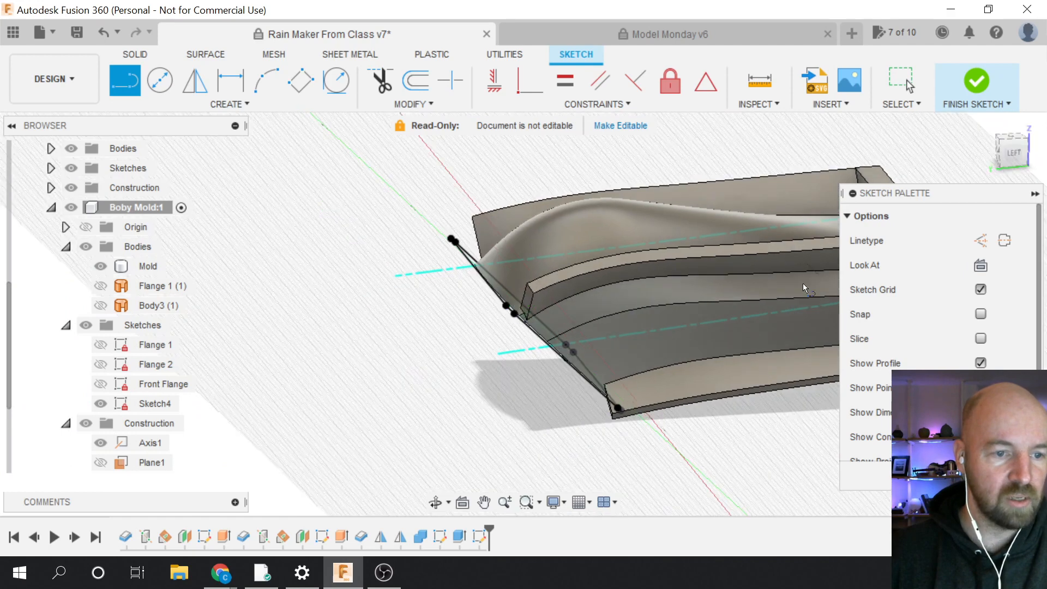
{"action": "scroll", "coordinate": [576, 405], "scroll_direction": "down", "scroll_amount": 5}
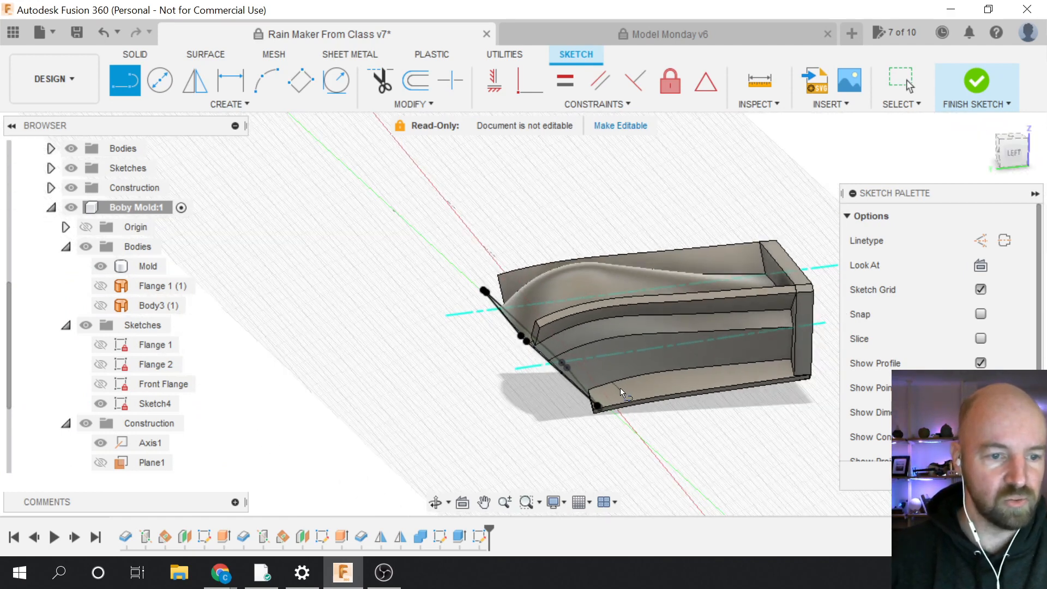
{"action": "left_click", "coordinate": [976, 84]}
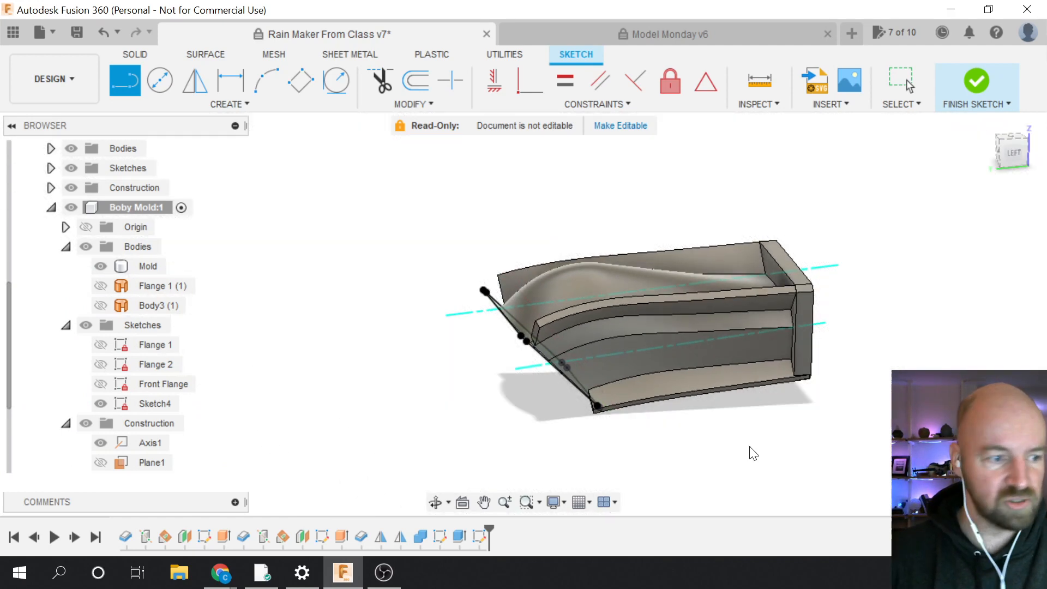
Rename Sketch4 in the Boby Mold component as Back Flange
{"action": "left_click", "coordinate": [1006, 158]}
{"action": "left_click", "coordinate": [139, 401]}
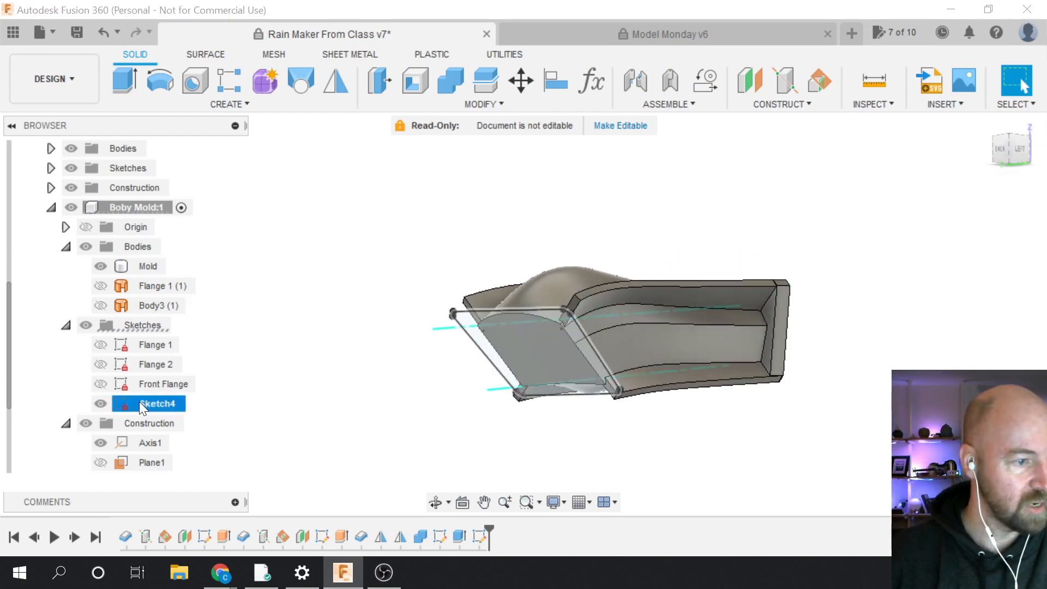
{"action": "left_click", "coordinate": [151, 402]}
{"action": "type", "text": "Back Flange"}
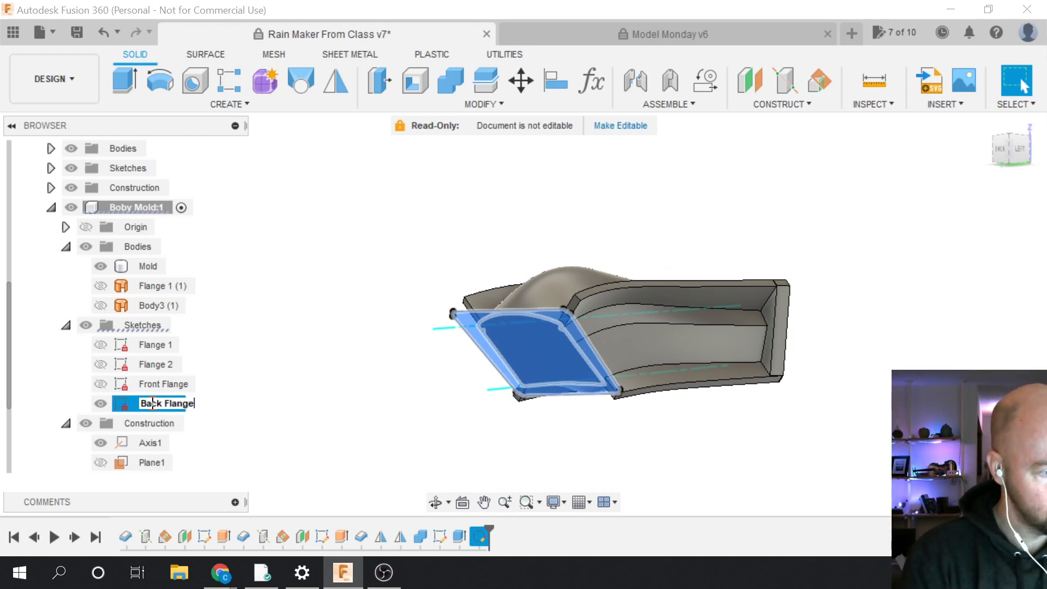
{"action": "key", "text": "Return"}
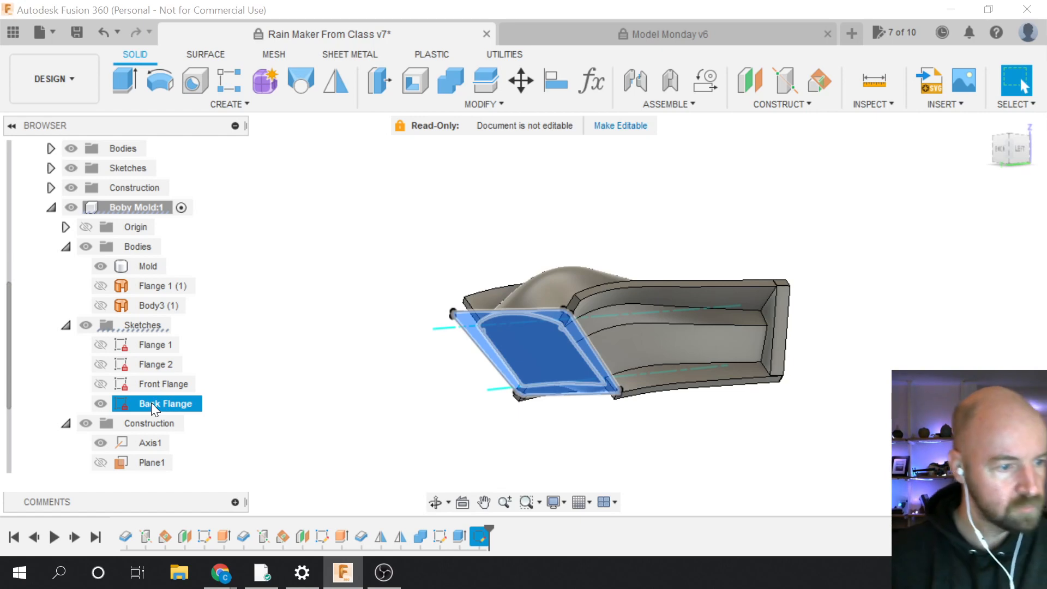
{"action": "left_click", "coordinate": [303, 402]}
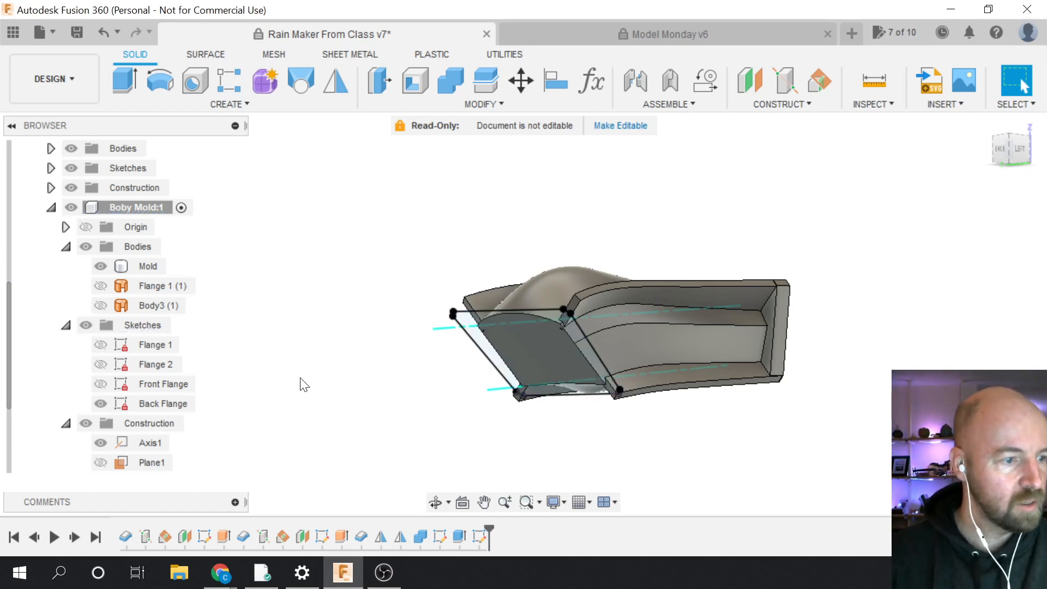
Set up an extrusion of both Back Flange sketch profiles with a distance of -0.5 in, directed into the mold
{"action": "left_click", "coordinate": [148, 209]}
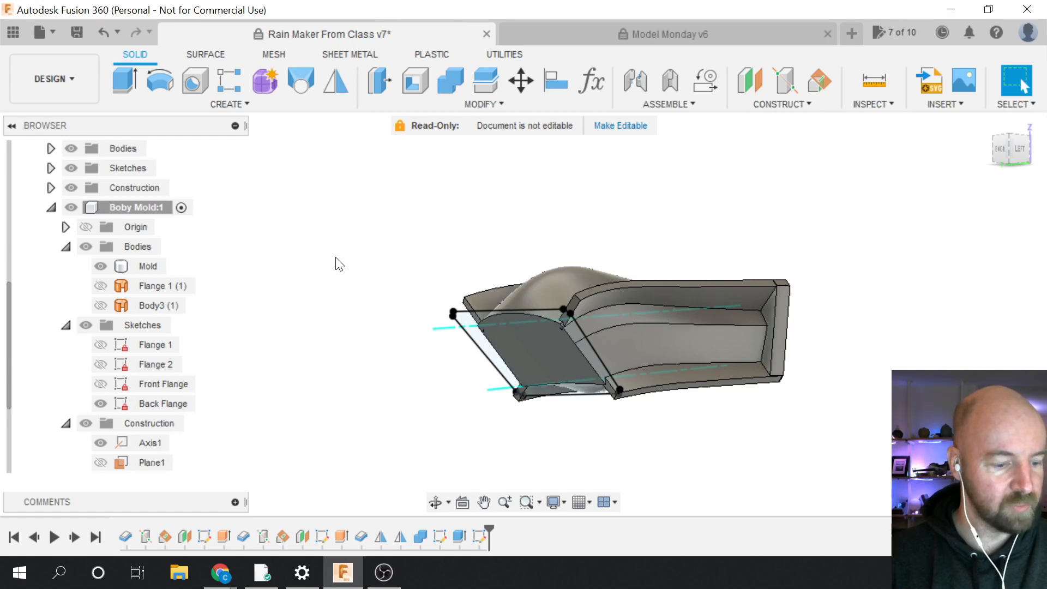
{"action": "key", "text": "e"}
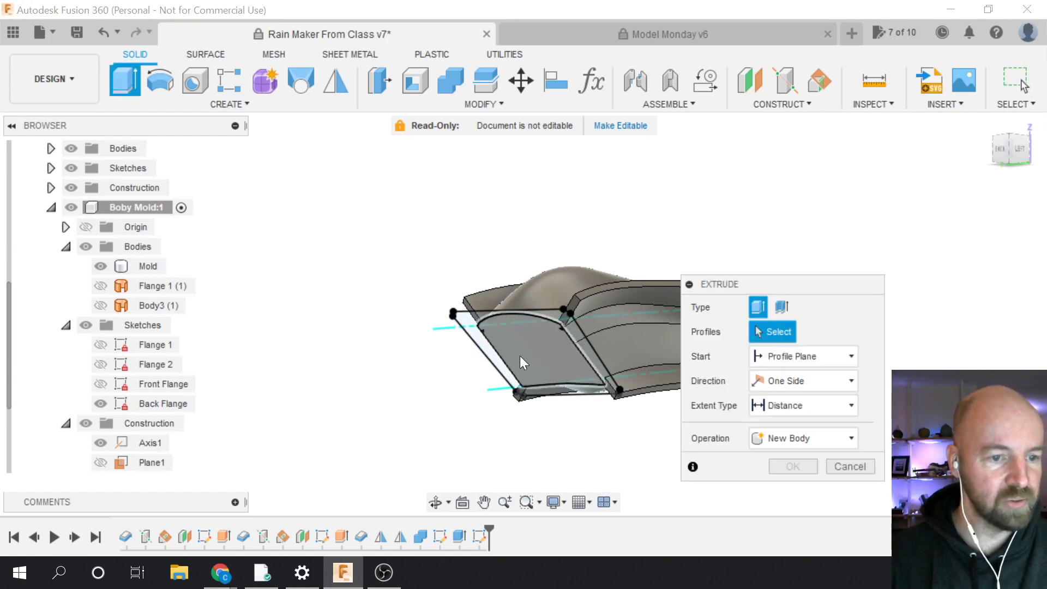
{"action": "scroll", "coordinate": [544, 357], "scroll_direction": "up", "scroll_amount": 3}
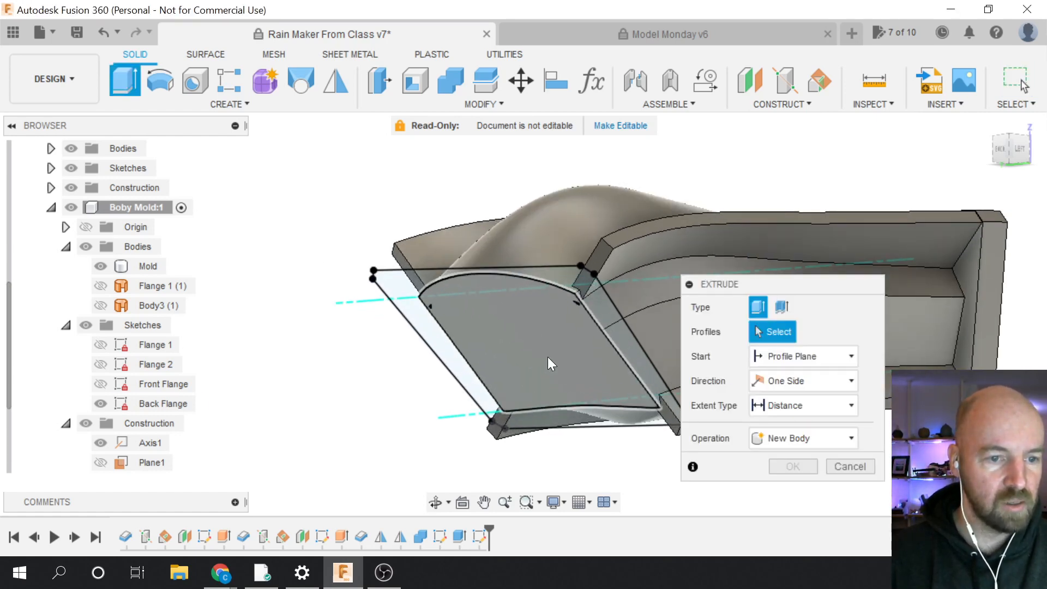
{"action": "left_click", "coordinate": [547, 356]}
{"action": "left_click", "coordinate": [610, 312]}
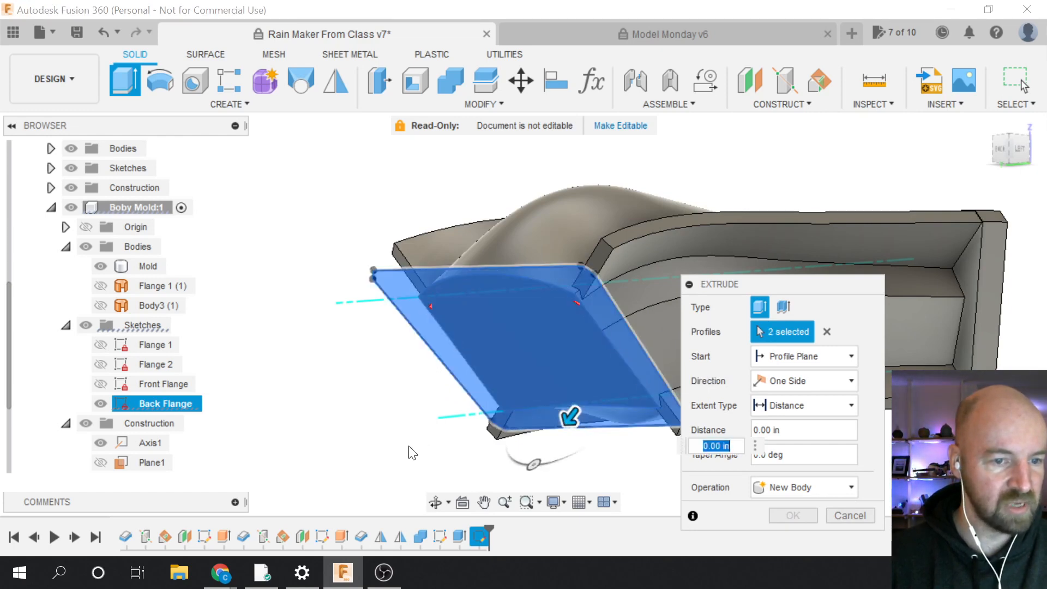
{"action": "scroll", "coordinate": [369, 444], "scroll_direction": "down", "scroll_amount": 2}
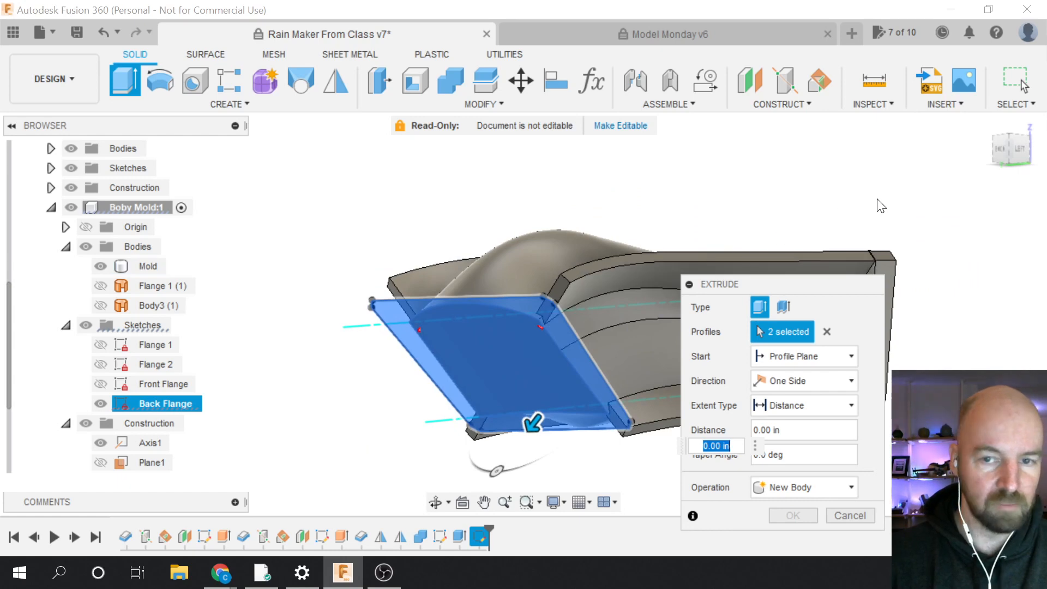
{"action": "left_click", "coordinate": [1012, 149]}
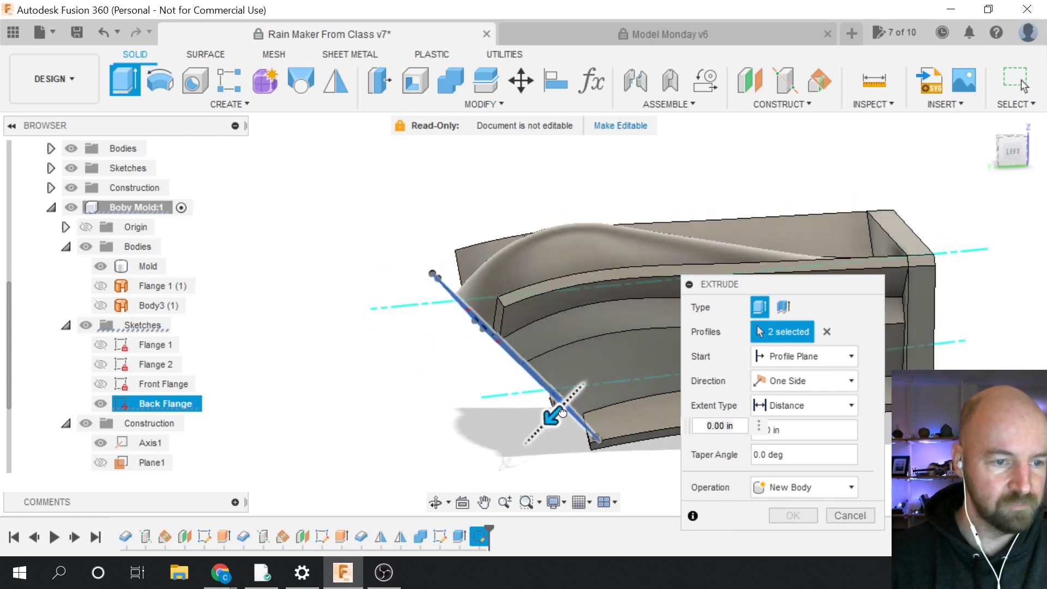
{"action": "left_click_drag", "start_coordinate": [554, 416], "coordinate": [579, 390]}
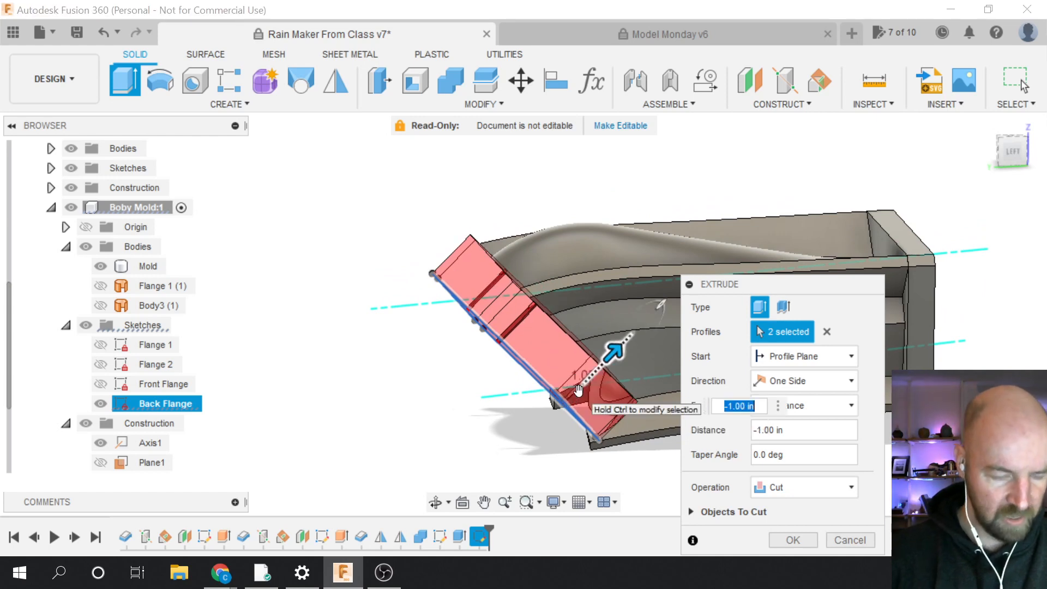
{"action": "type", "text": "-"}
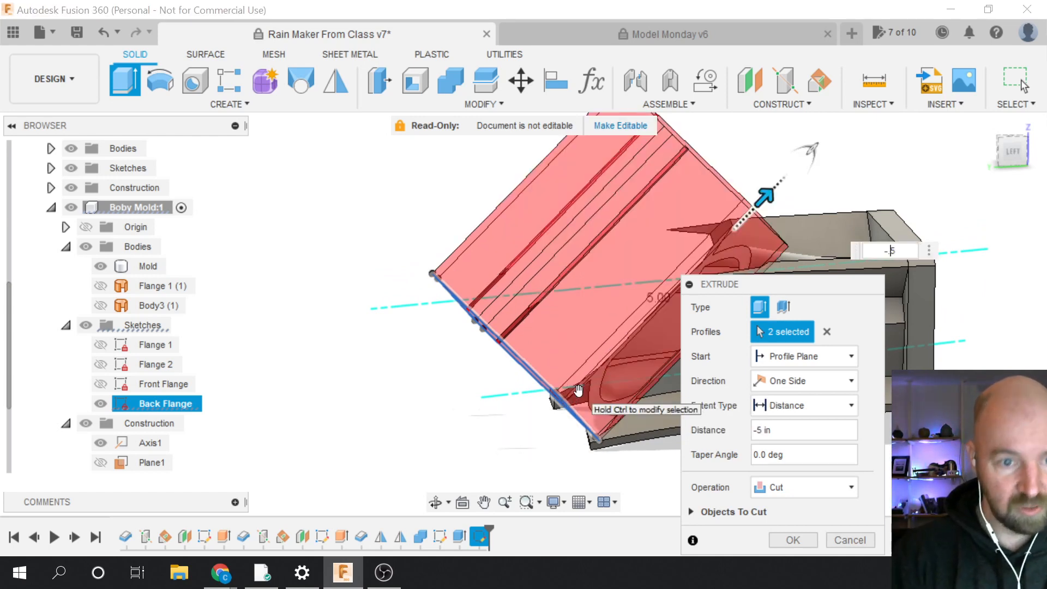
{"action": "type", "text": "."}
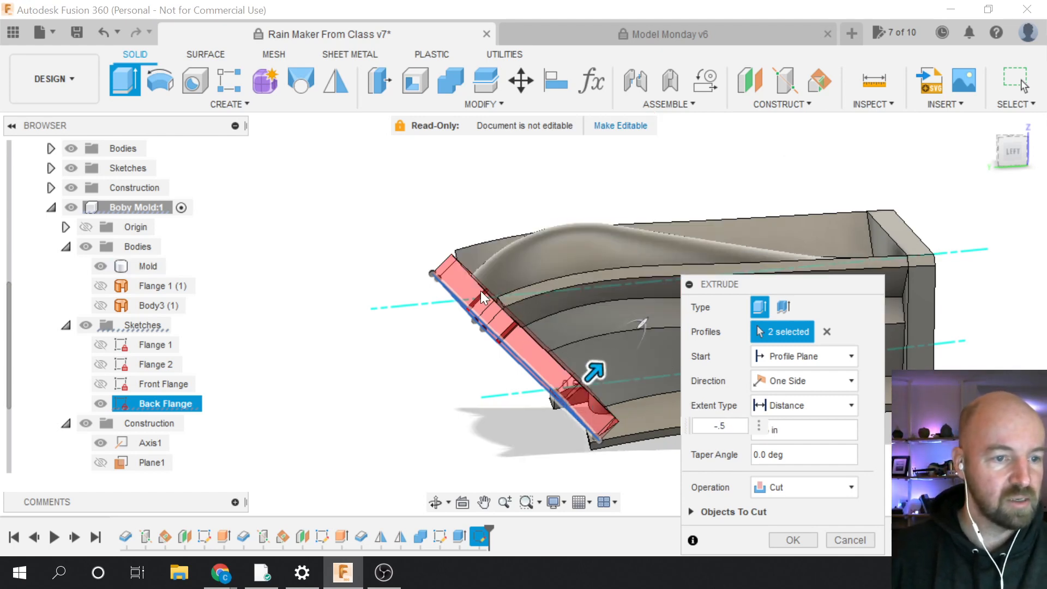
Set the back flange extrusion's operation to Join so it merges with the Mold body, and complete it
{"action": "scroll", "coordinate": [479, 290], "scroll_direction": "up", "scroll_amount": 2}
{"action": "scroll", "coordinate": [480, 290], "scroll_direction": "up", "scroll_amount": 3}
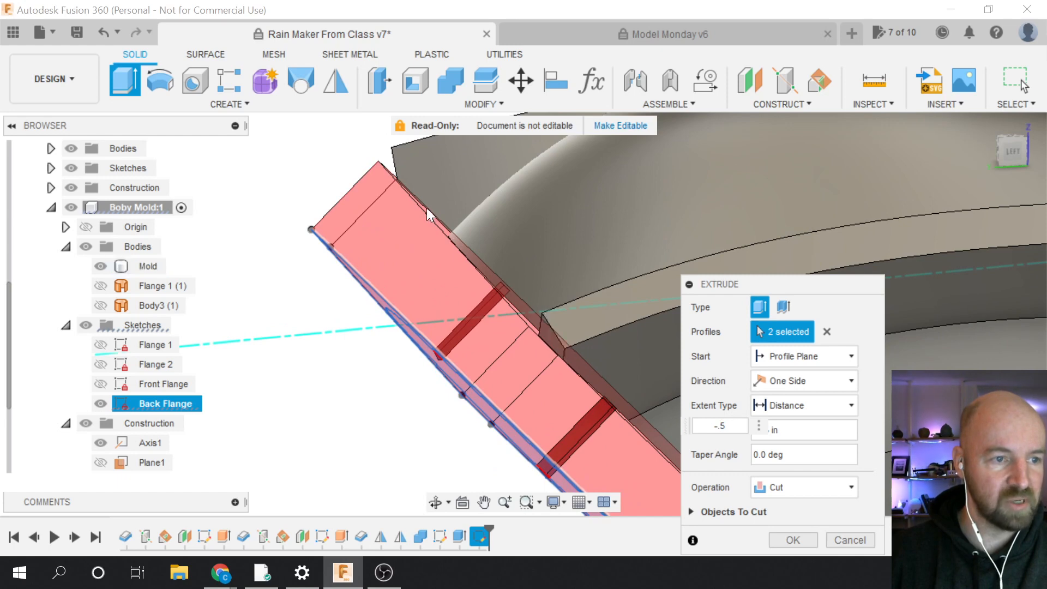
{"action": "scroll", "coordinate": [401, 399], "scroll_direction": "down", "scroll_amount": 5}
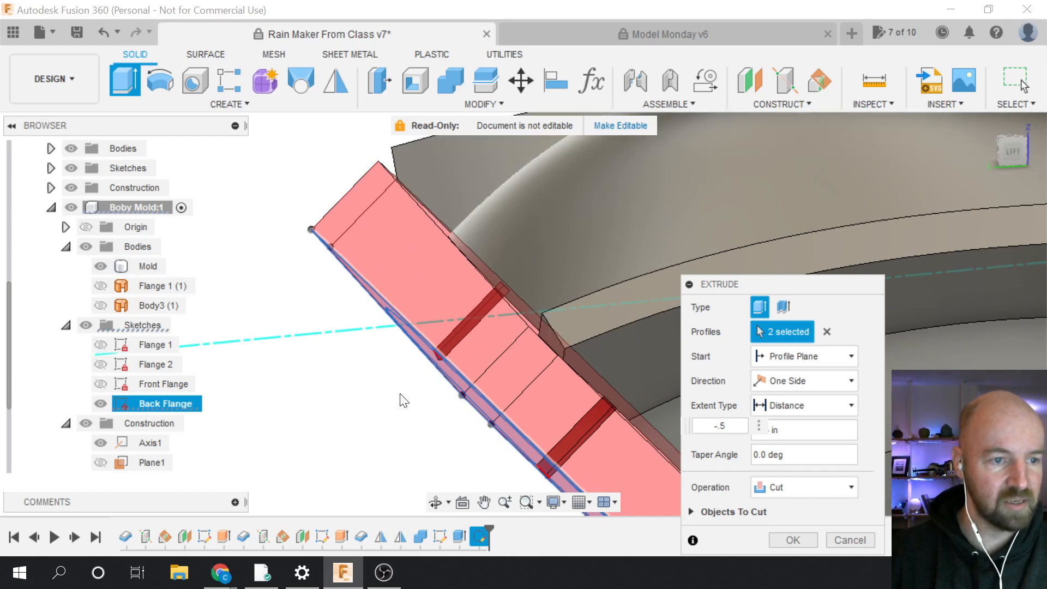
{"action": "scroll", "coordinate": [500, 281], "scroll_direction": "down", "scroll_amount": 4}
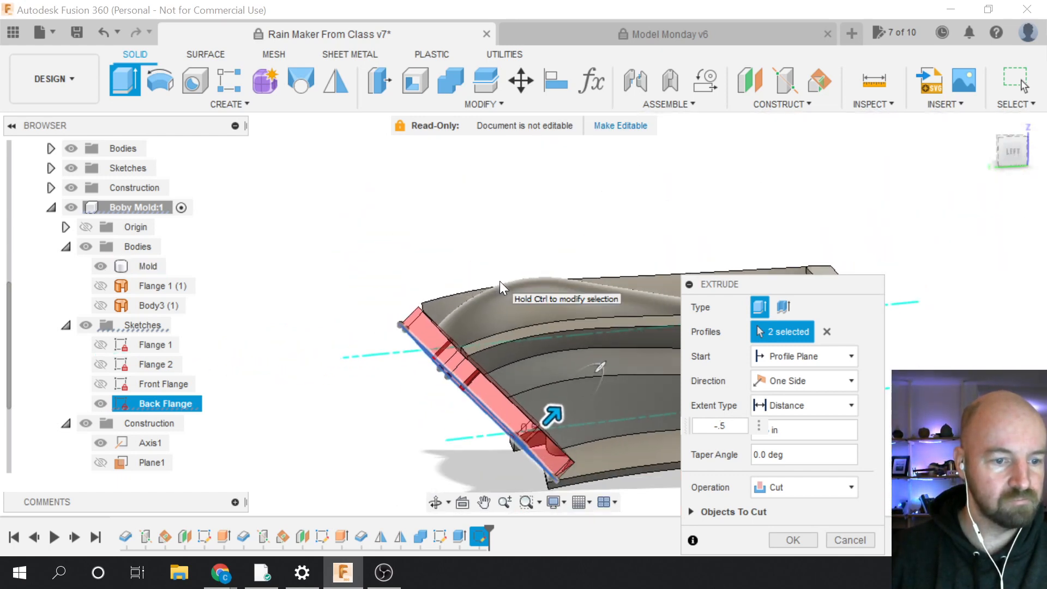
{"action": "scroll", "coordinate": [494, 449], "scroll_direction": "up", "scroll_amount": 1}
{"action": "scroll", "coordinate": [494, 436], "scroll_direction": "up", "scroll_amount": 1}
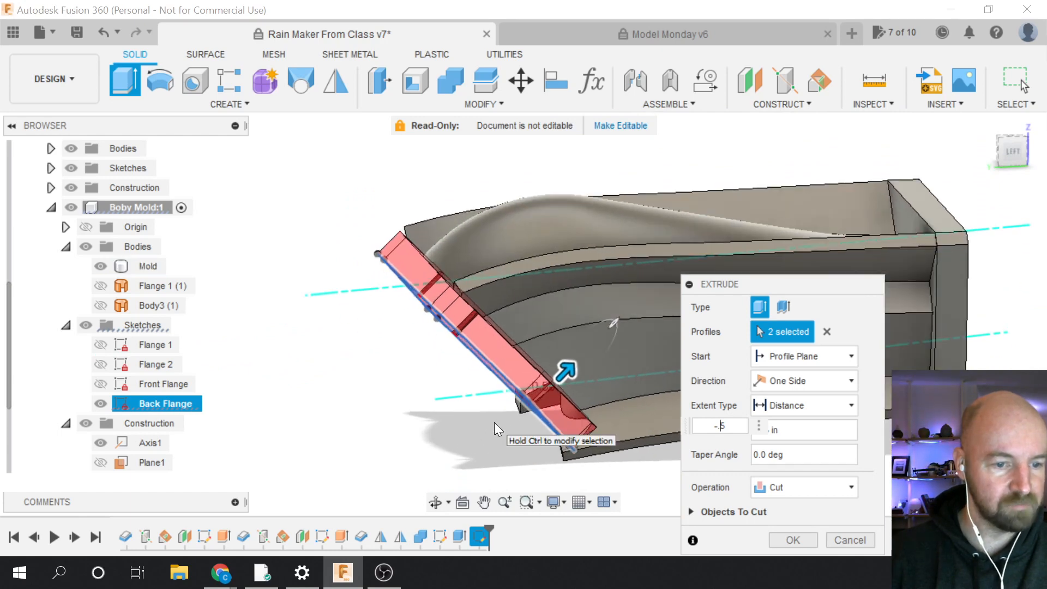
{"action": "left_click", "coordinate": [788, 489]}
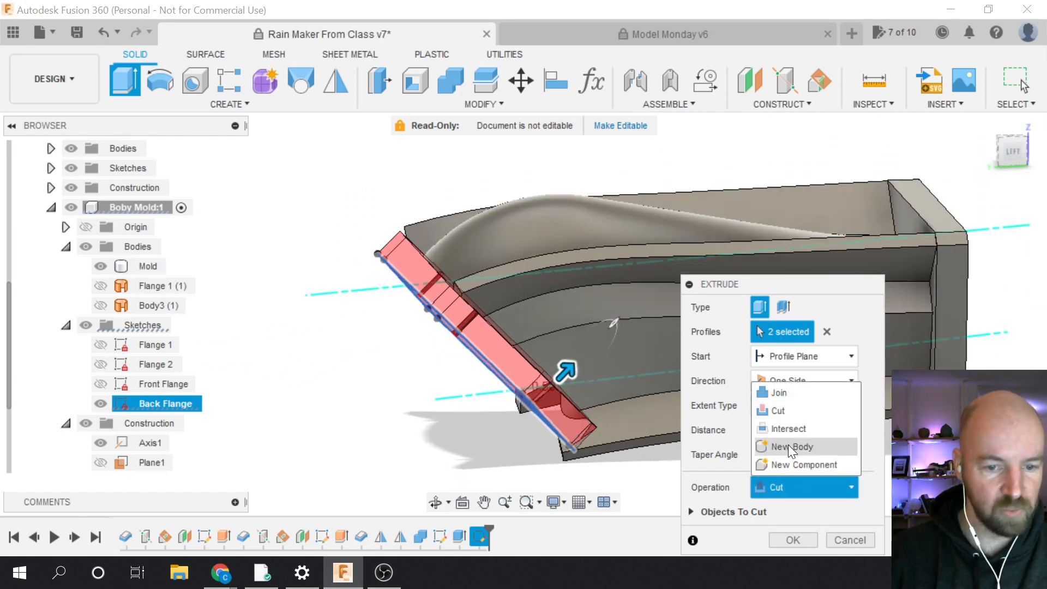
{"action": "left_click", "coordinate": [787, 392]}
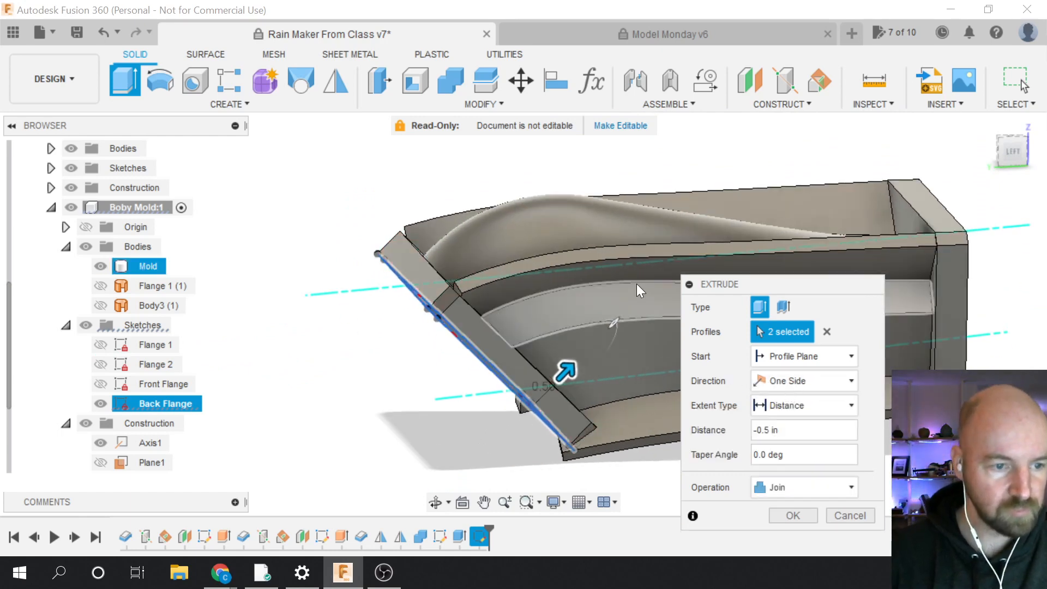
{"action": "left_click_drag", "start_coordinate": [779, 284], "coordinate": [857, 237]}
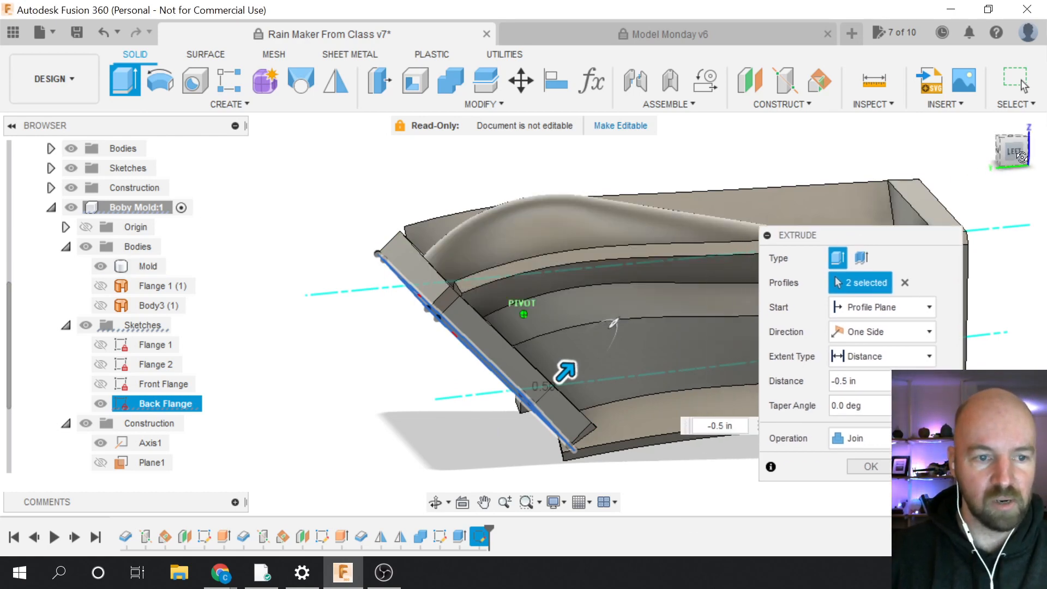
{"action": "mouse_move", "coordinate": [998, 156]}
{"action": "left_mouse_down"}
{"action": "mouse_move", "coordinate": [1009, 166]}
{"action": "mouse_move", "coordinate": [1019, 153]}
{"action": "mouse_move", "coordinate": [1010, 155]}
{"action": "left_mouse_up"}
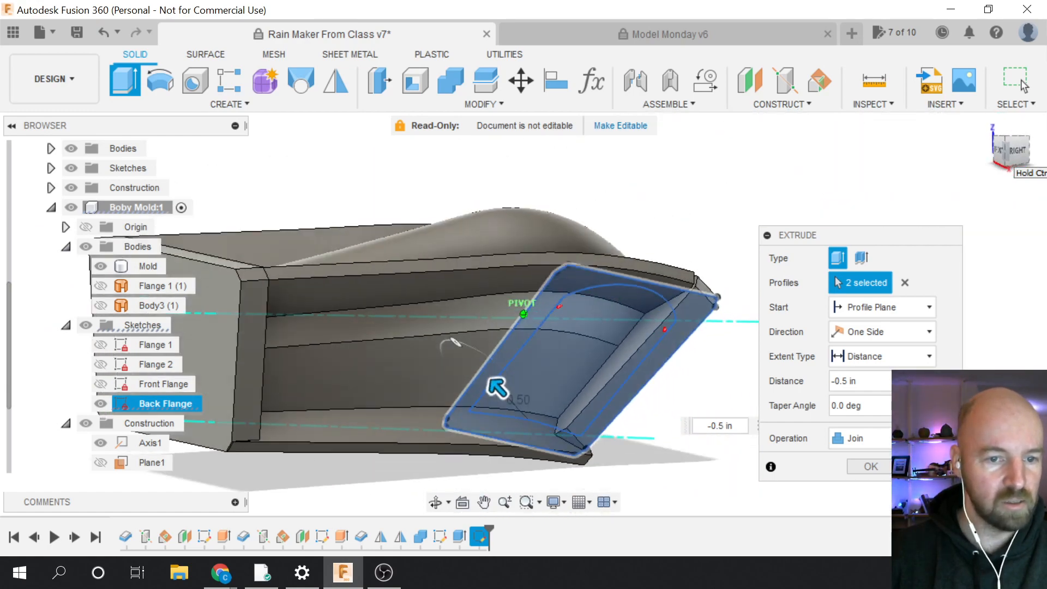
{"action": "left_click", "coordinate": [871, 466]}
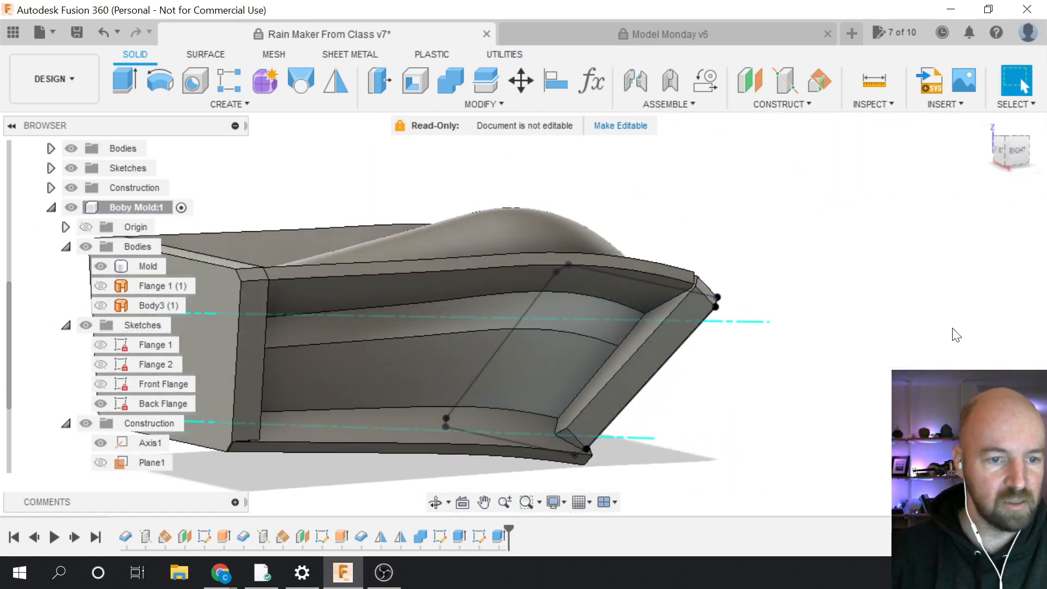
Hide the Back Flange sketch in the Boby Mold component and view the mold from its front right side
{"action": "scroll", "coordinate": [953, 330], "scroll_direction": "down", "scroll_amount": 4}
{"action": "scroll", "coordinate": [621, 391], "scroll_direction": "up", "scroll_amount": 2}
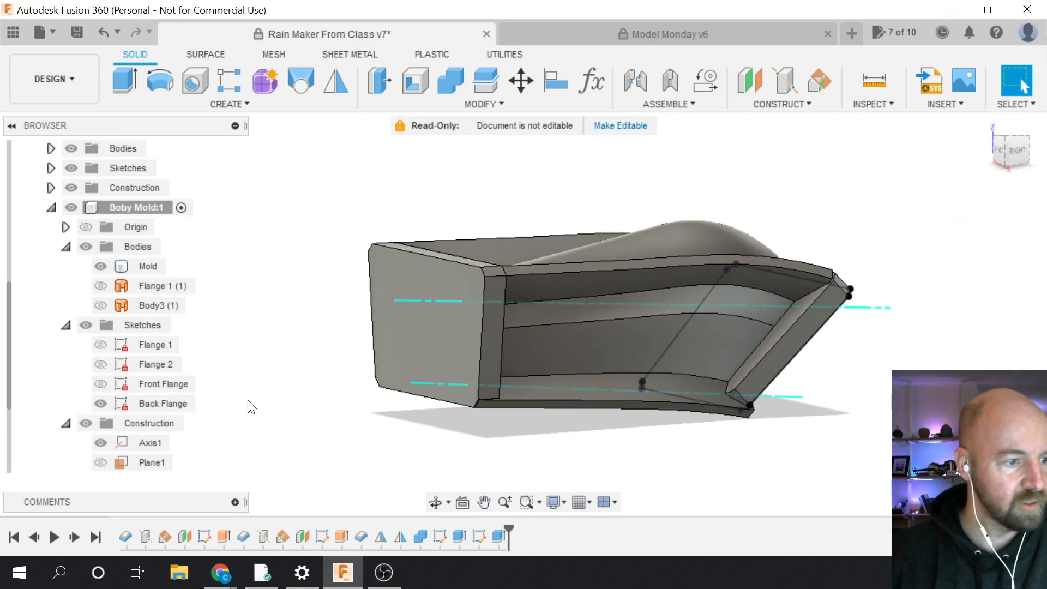
{"action": "left_click", "coordinate": [104, 405]}
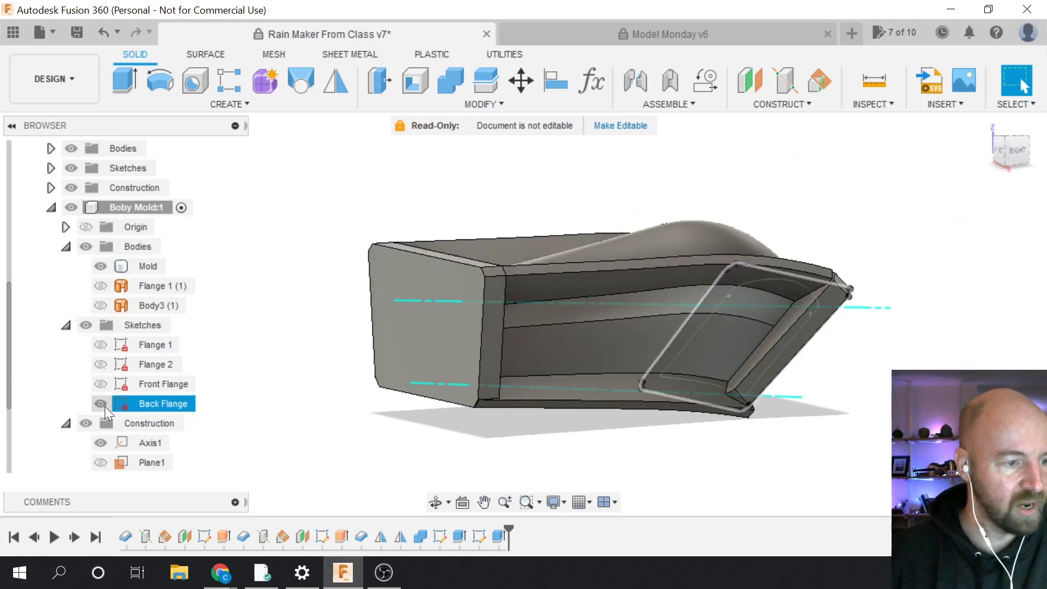
{"action": "left_click", "coordinate": [102, 405]}
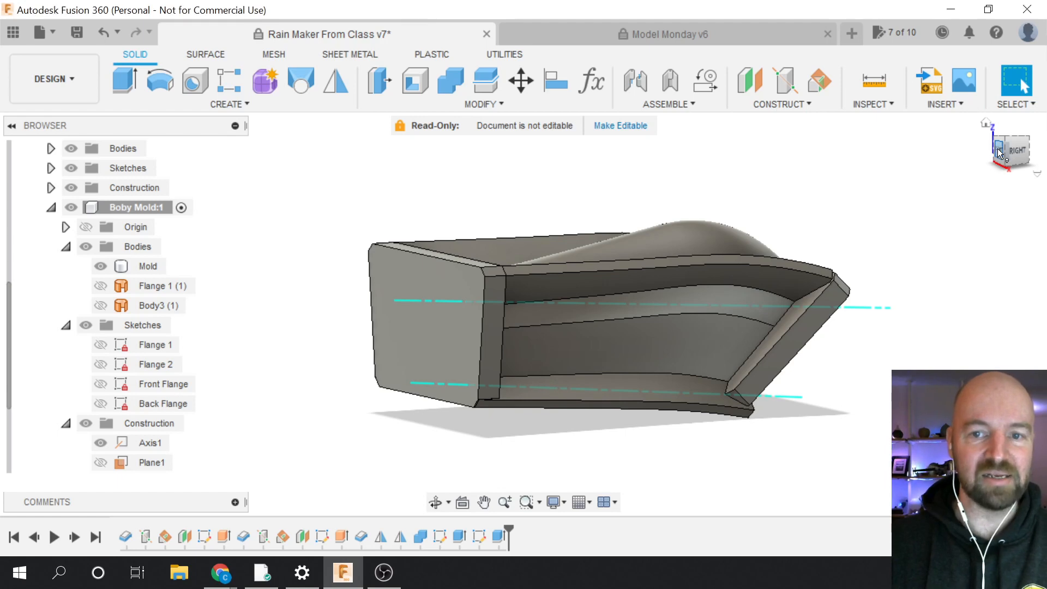
{"action": "left_click_drag", "start_coordinate": [996, 148], "coordinate": [1012, 152]}
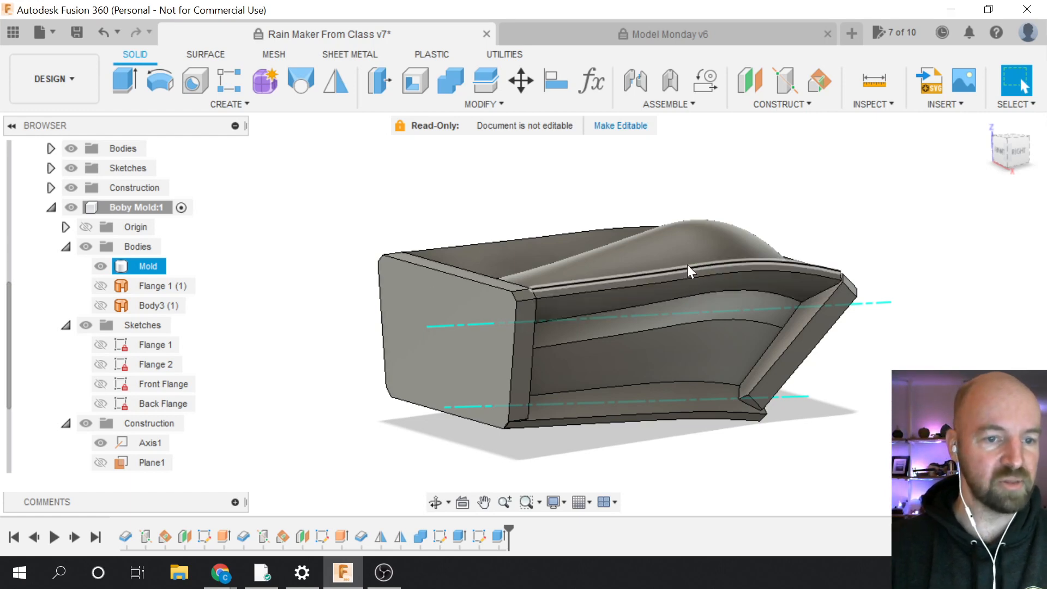
{"action": "left_click", "coordinate": [308, 328]}
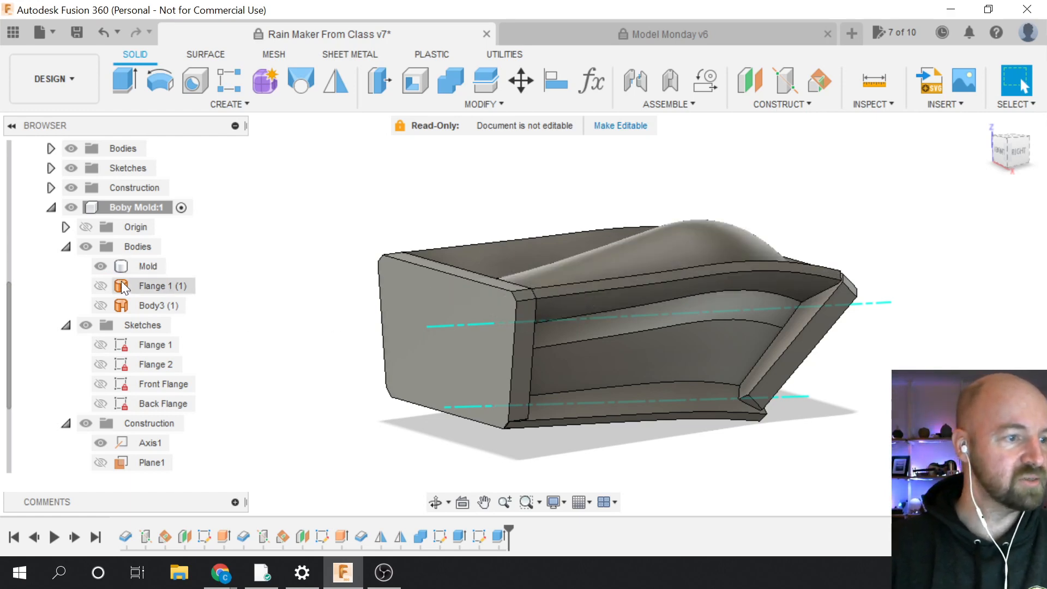
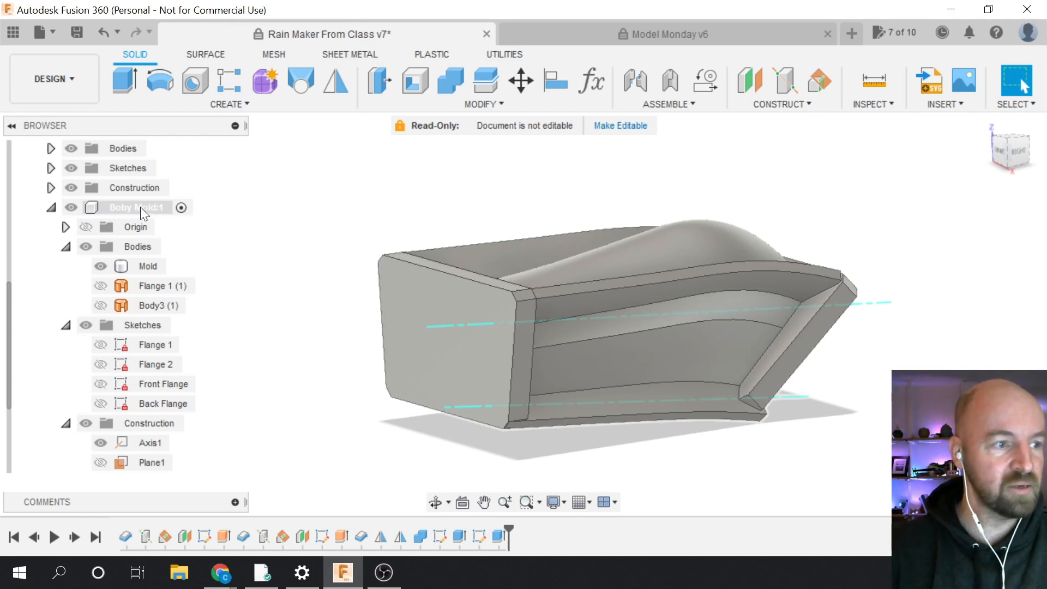
{"action": "right_click", "coordinate": [141, 212]}
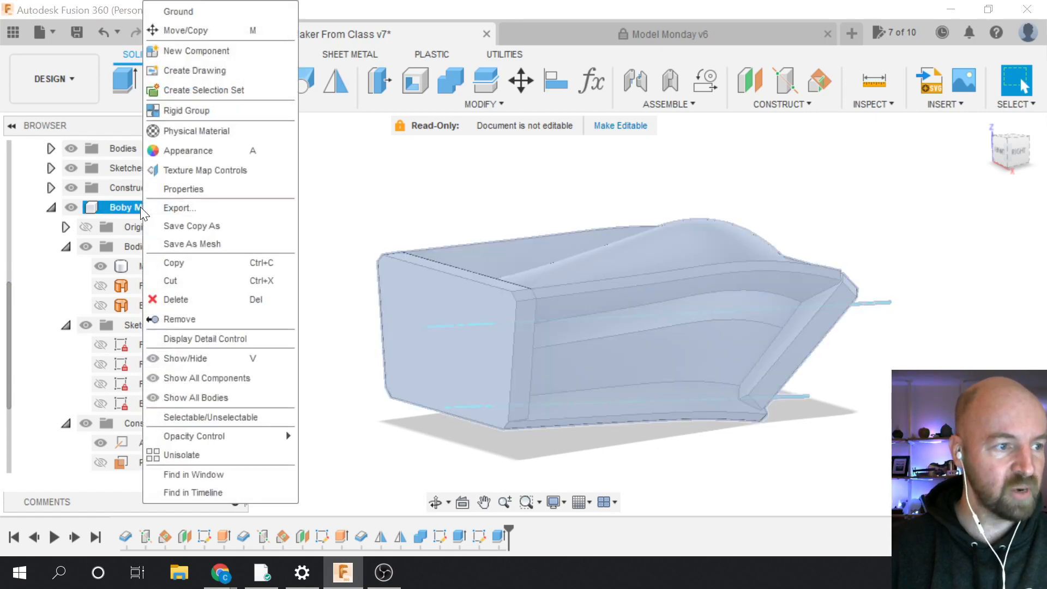
{"action": "key", "text": "Escape"}
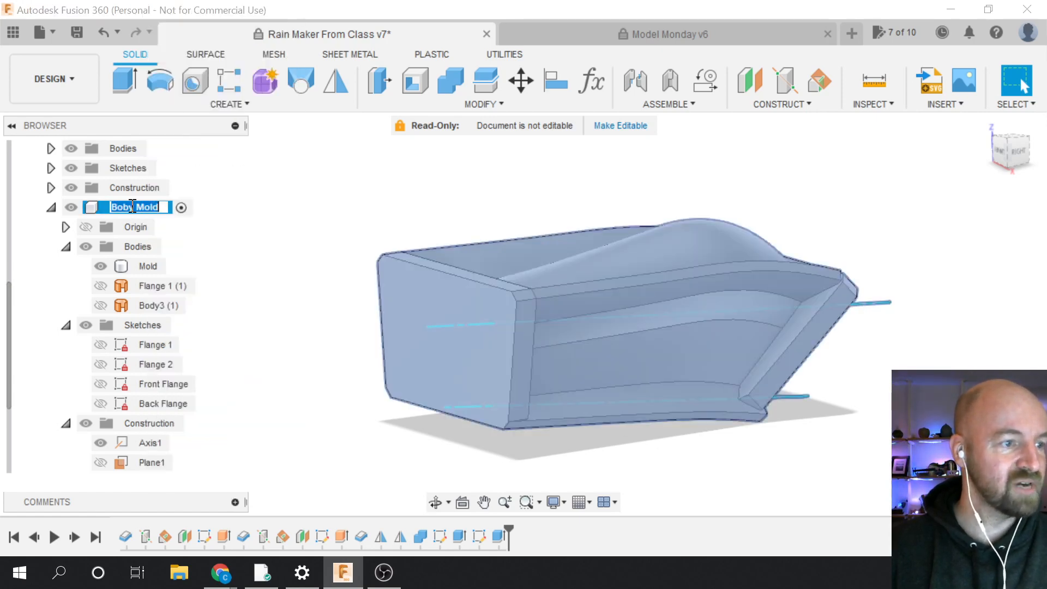
{"action": "key", "text": "Escape"}
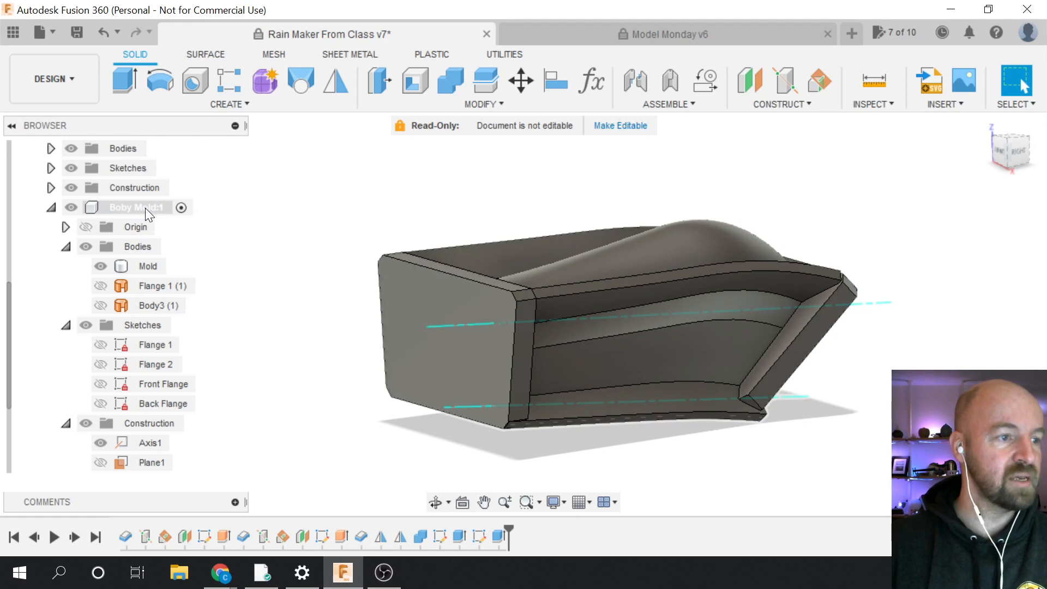
{"action": "right_click", "coordinate": [145, 208]}
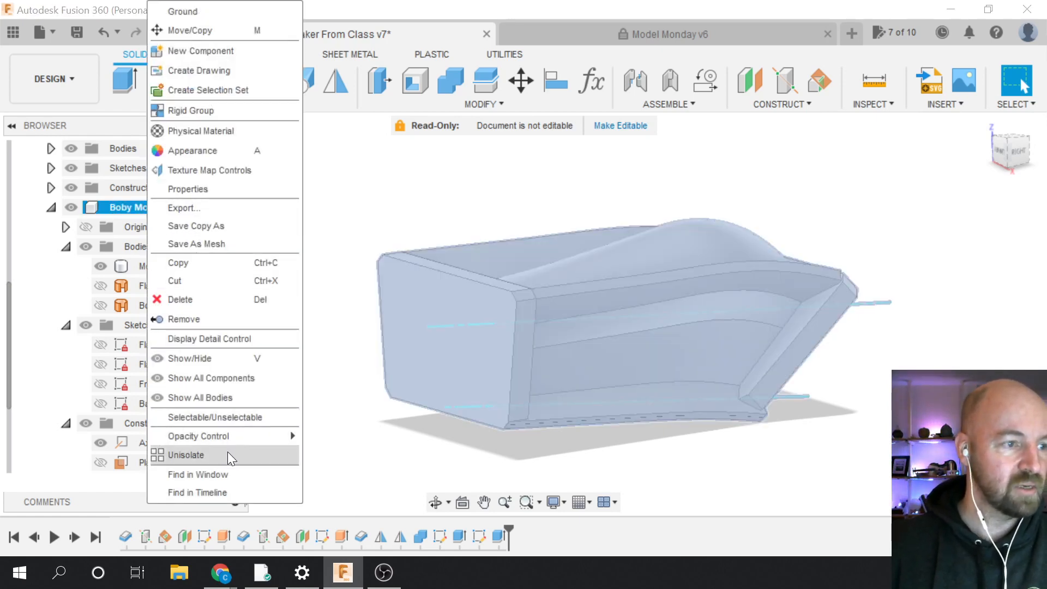
{"action": "left_click", "coordinate": [334, 250]}
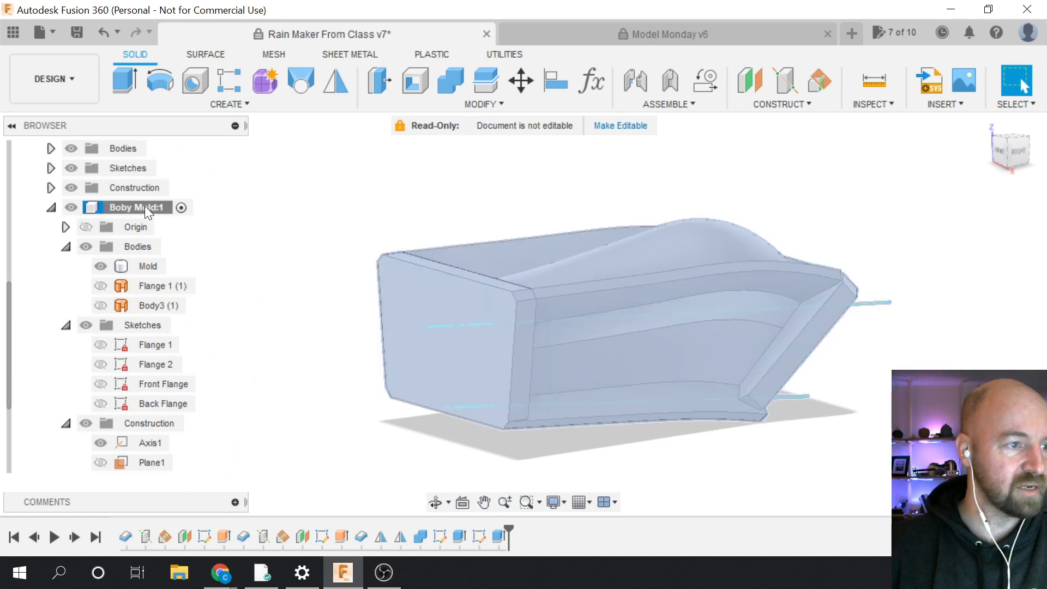
Unisolate the Boby Mold component and clear the selection
{"action": "right_click", "coordinate": [145, 205]}
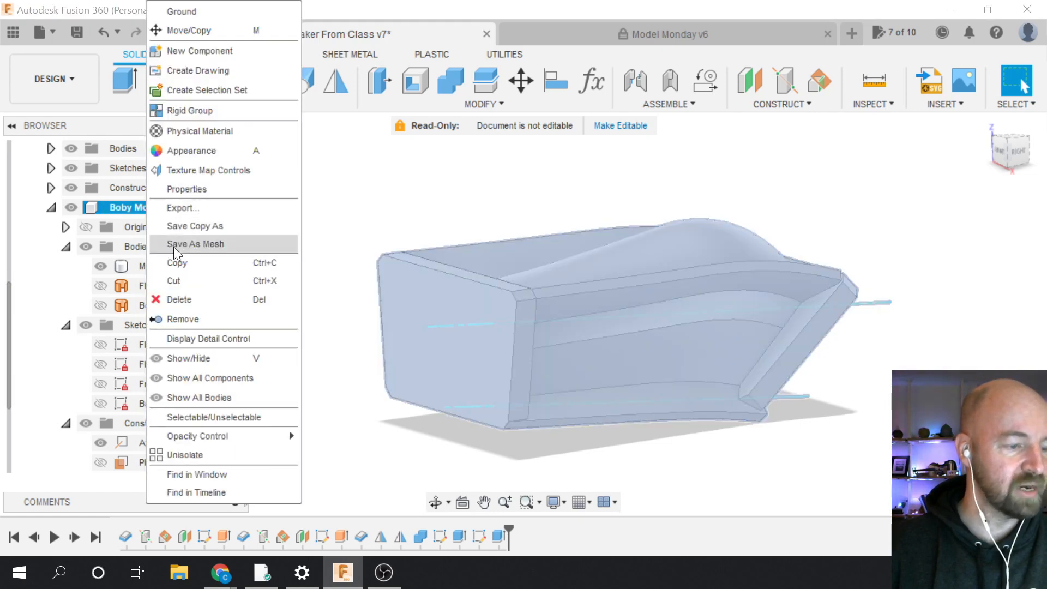
{"action": "left_click", "coordinate": [197, 455]}
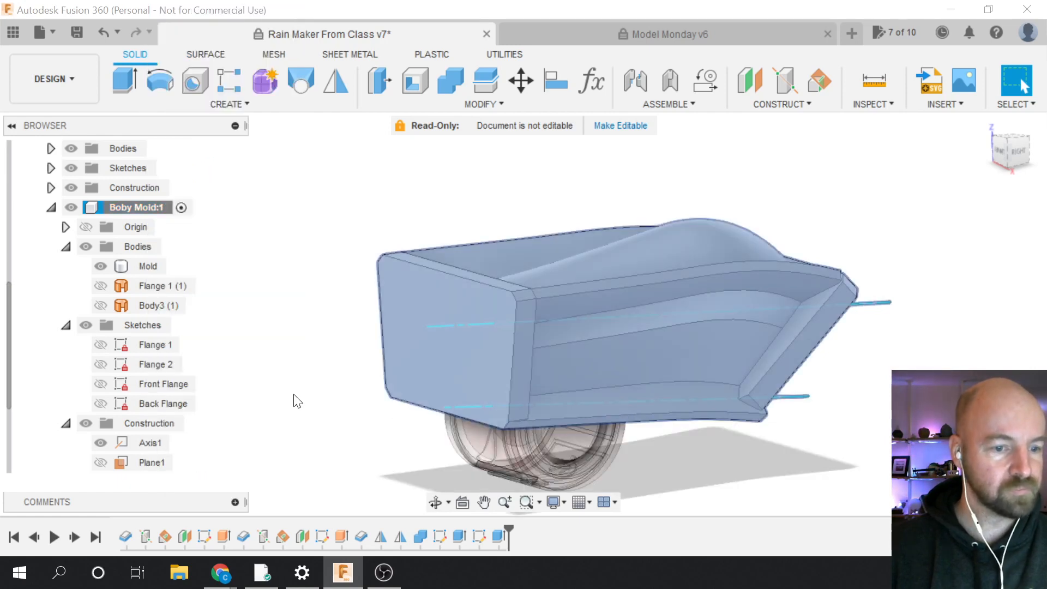
{"action": "left_click", "coordinate": [337, 391]}
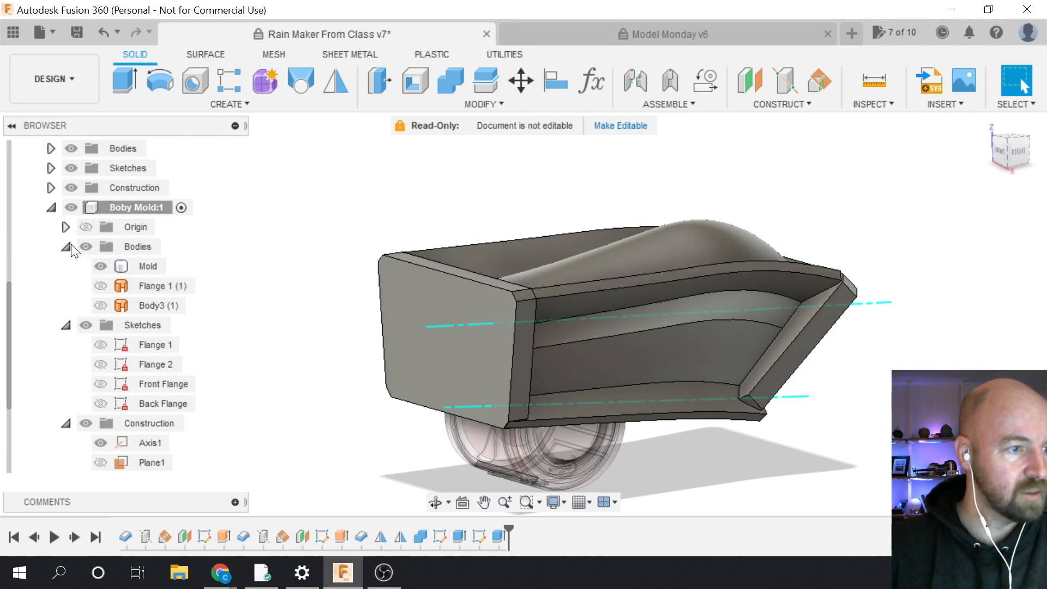
Expand the Body component's bodies and toggle the Boby Mold component's visibility to check the original parts beneath it
{"action": "scroll", "coordinate": [84, 283], "scroll_direction": "up", "scroll_amount": 3}
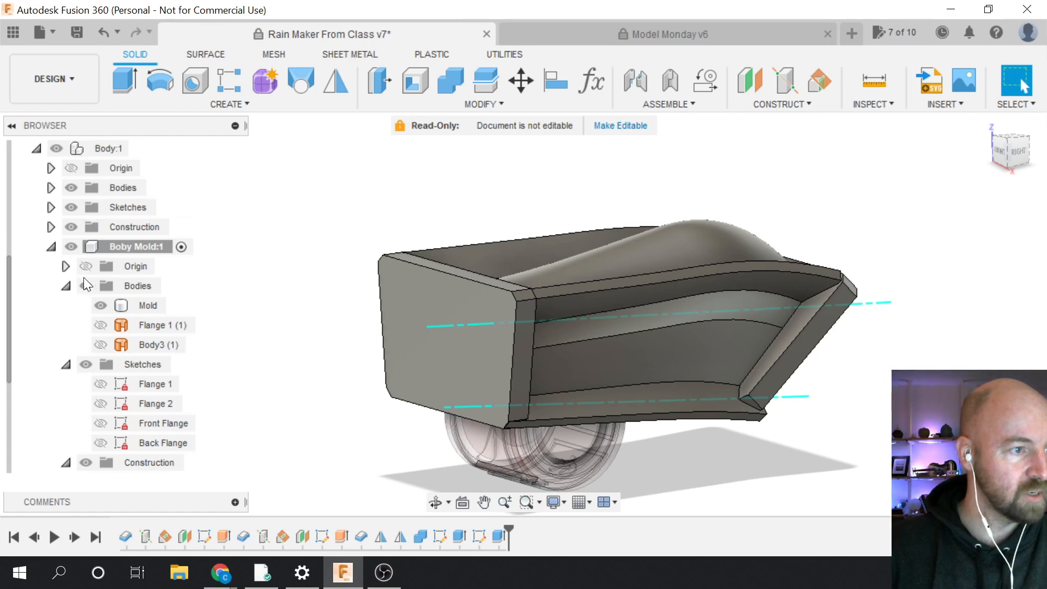
{"action": "left_click", "coordinate": [50, 226]}
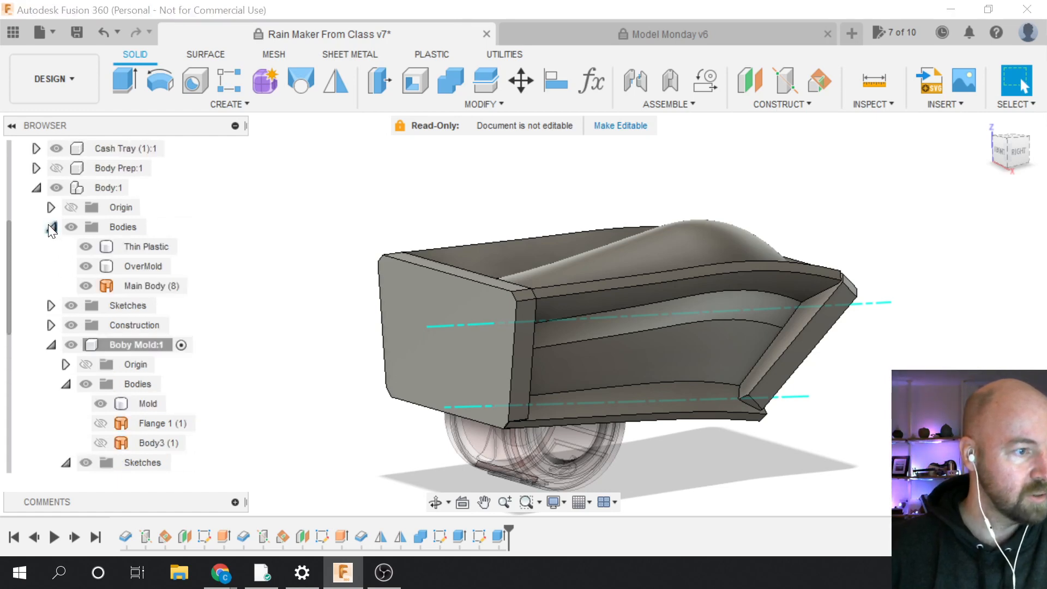
{"action": "left_click", "coordinate": [82, 250]}
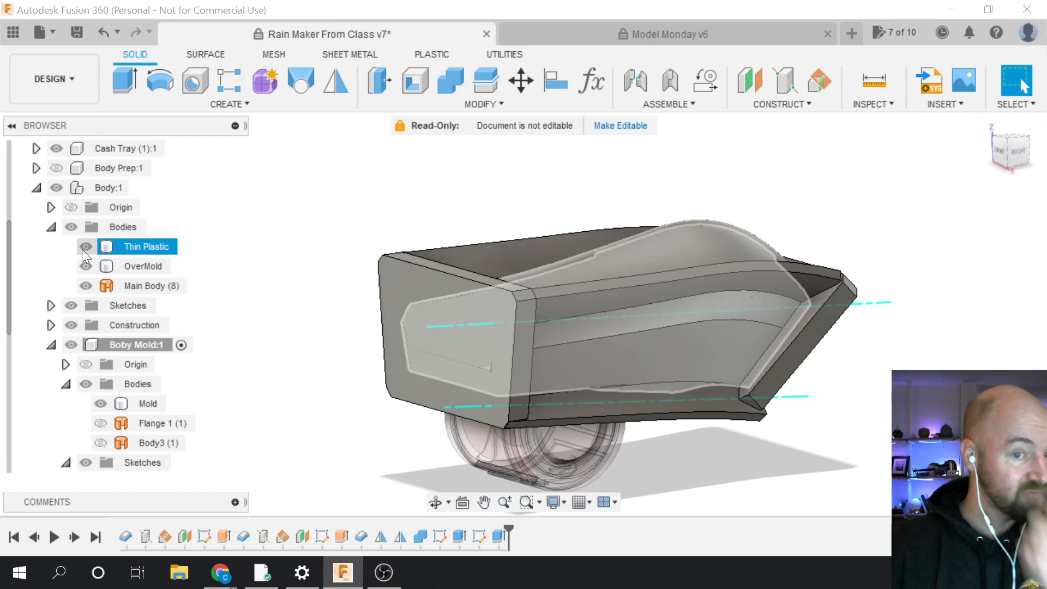
{"action": "key", "text": "Escape"}
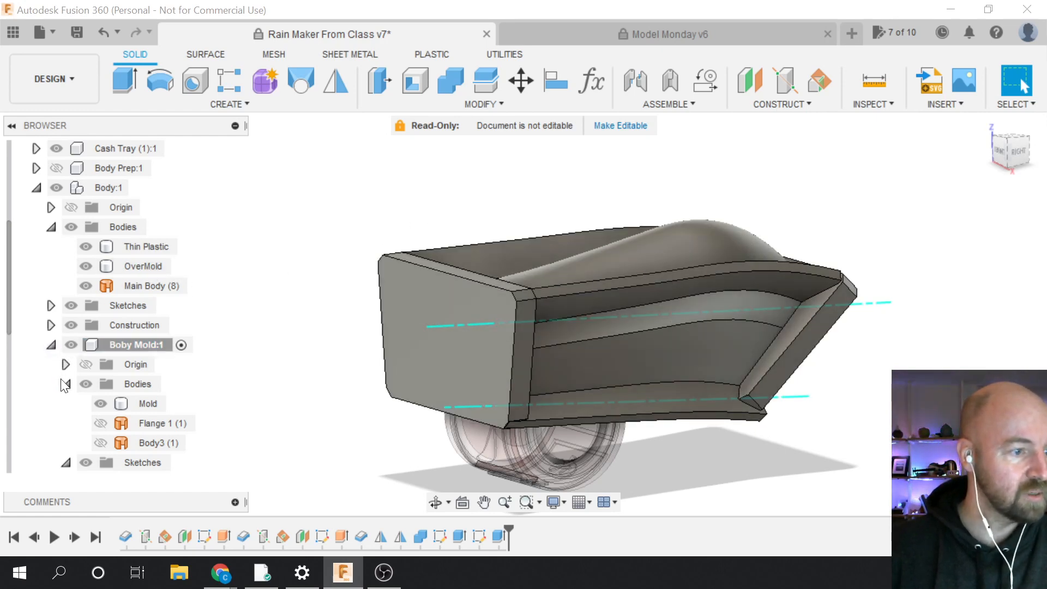
{"action": "left_click", "coordinate": [51, 344]}
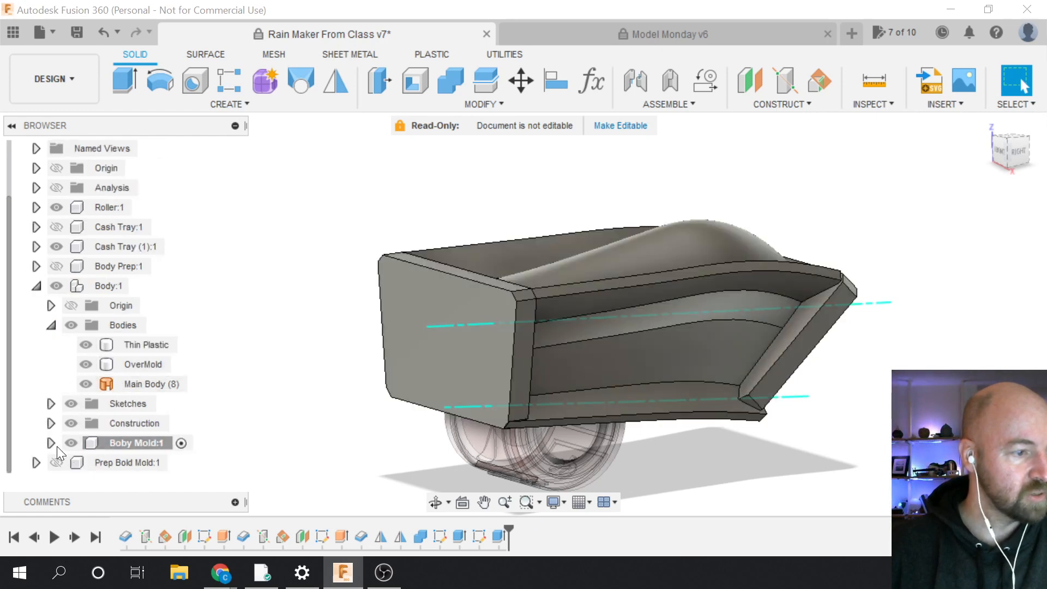
{"action": "left_click", "coordinate": [71, 443]}
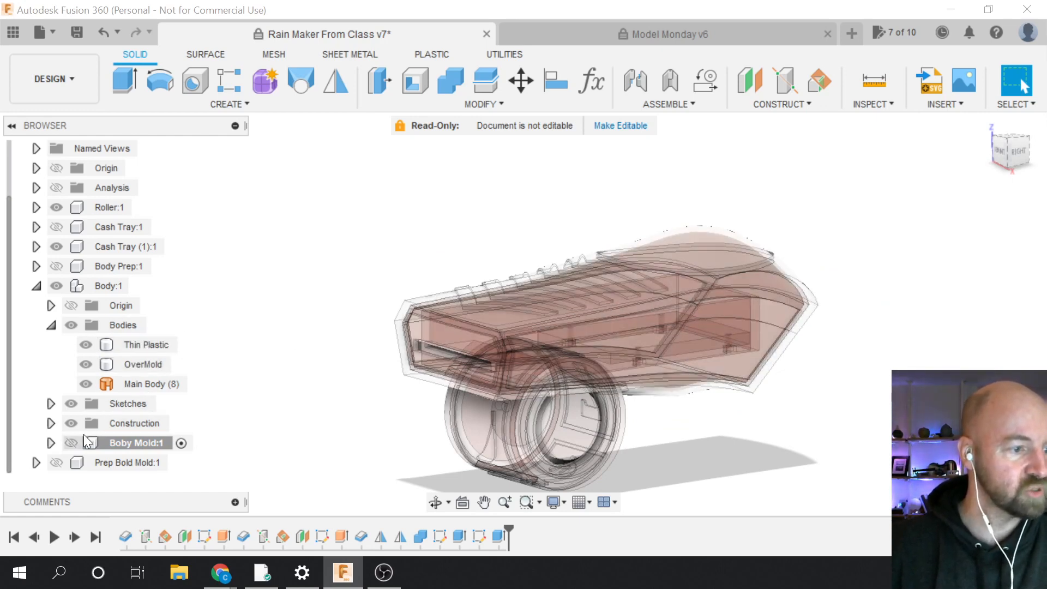
{"action": "left_click", "coordinate": [72, 441]}
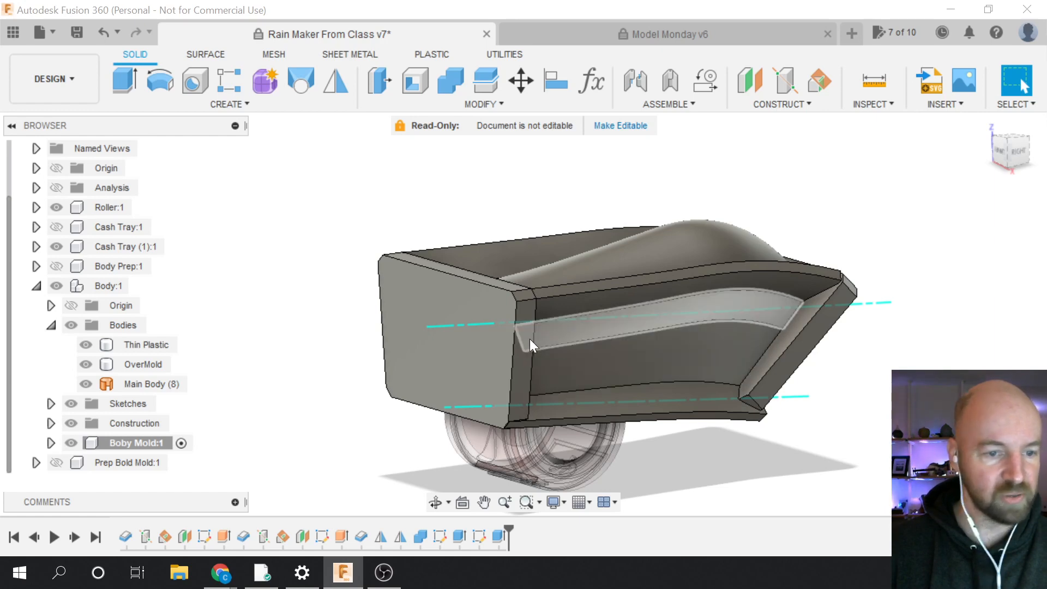
Start a Combine operation with the Mold body in the Boby Mold component as the target body
{"action": "left_click", "coordinate": [485, 102]}
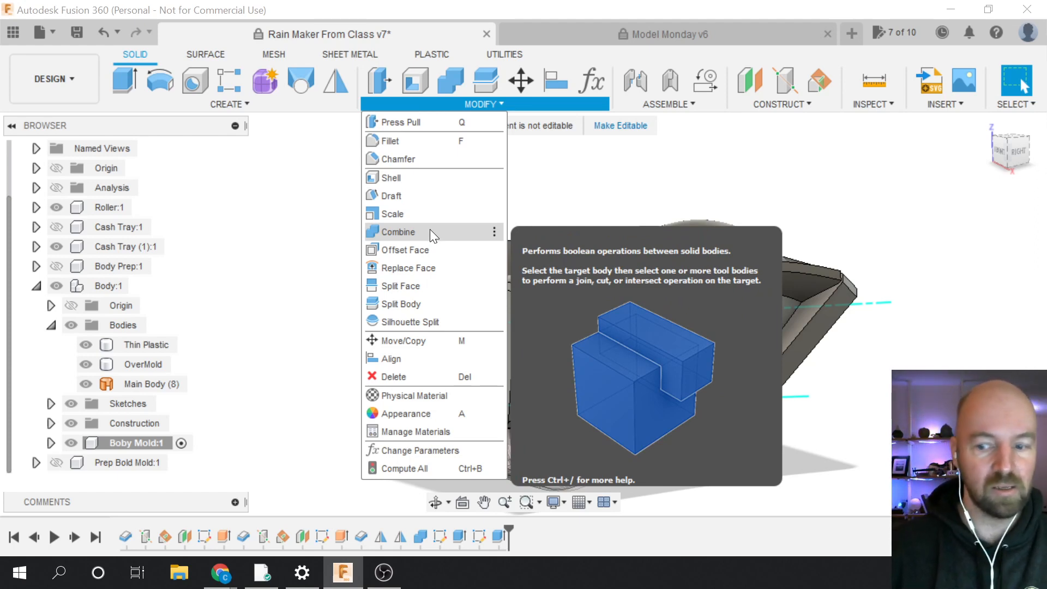
{"action": "left_click", "coordinate": [430, 232]}
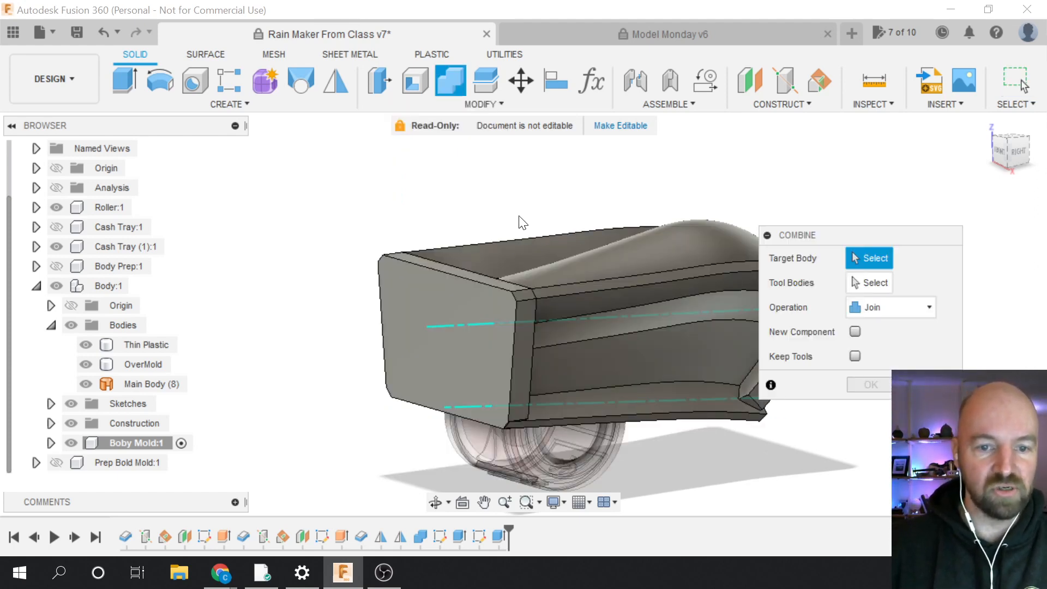
{"action": "left_click_drag", "start_coordinate": [796, 234], "coordinate": [868, 238]}
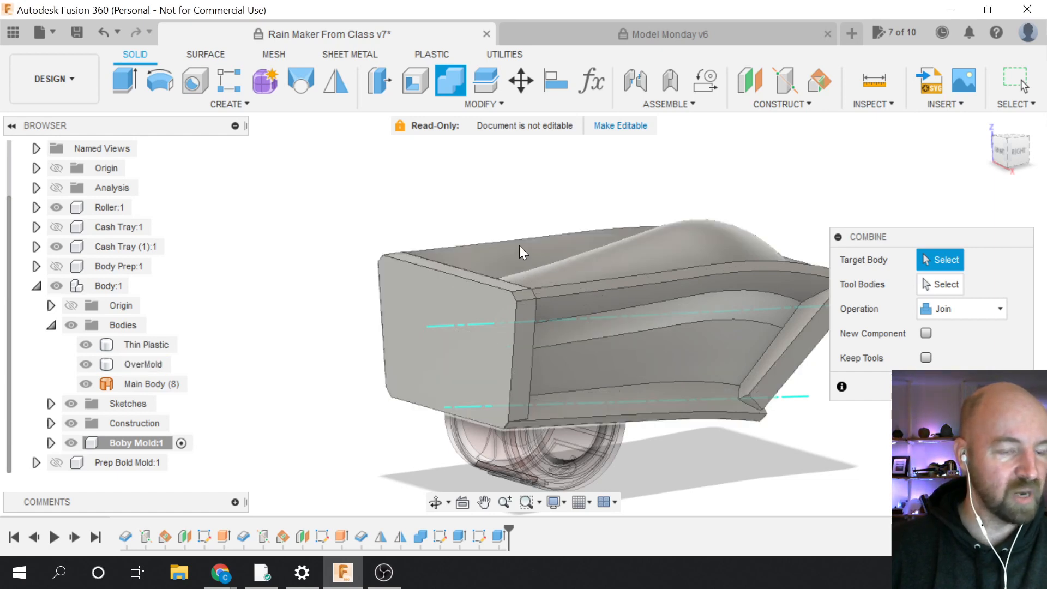
{"action": "left_click", "coordinate": [519, 245]}
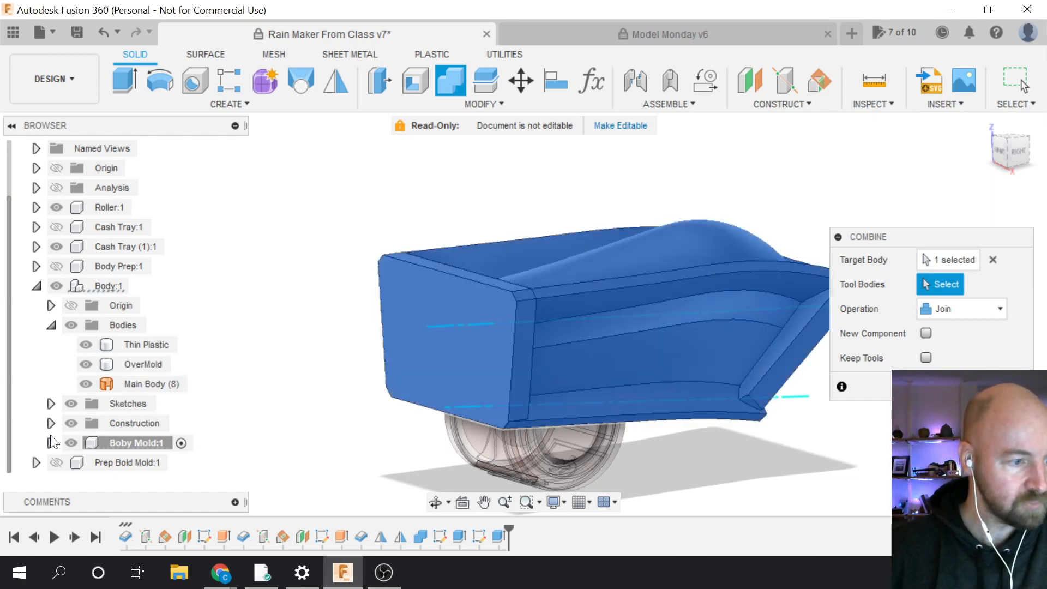
{"action": "left_click", "coordinate": [51, 442]}
{"action": "scroll", "coordinate": [77, 388], "scroll_direction": "down", "scroll_amount": 4}
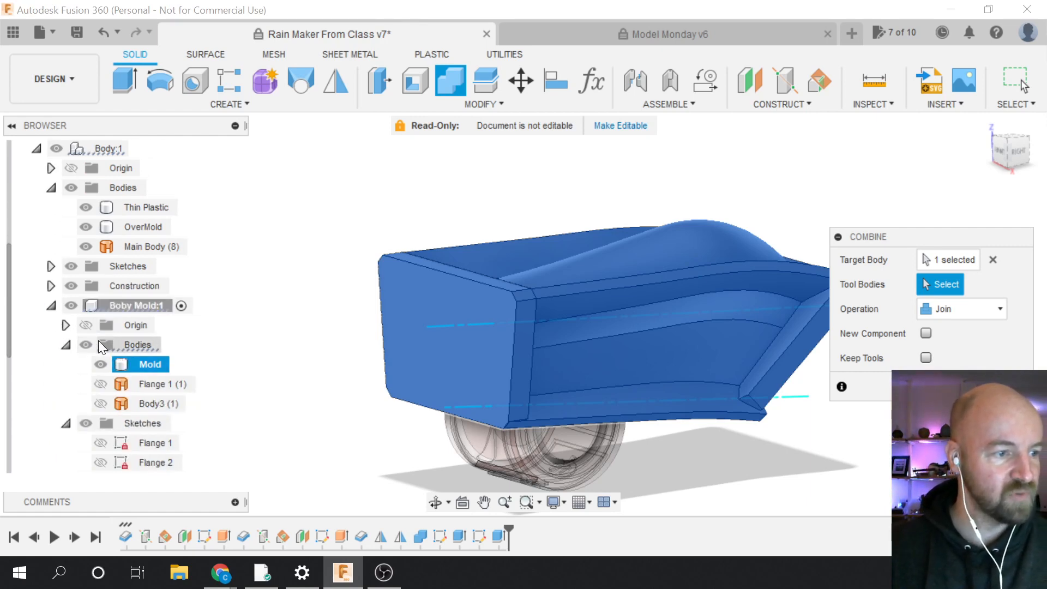
{"action": "double_click", "coordinate": [146, 363]}
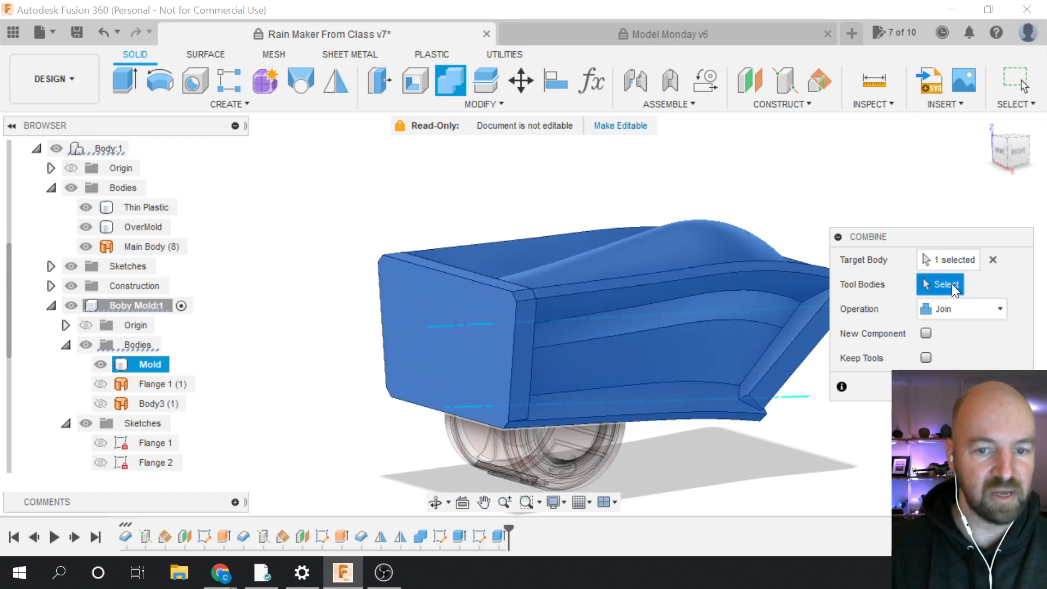
Cut the Thin Plastic and OverMold bodies from the mold, keeping the tool bodies, and complete the Combine
{"action": "left_click", "coordinate": [949, 308]}
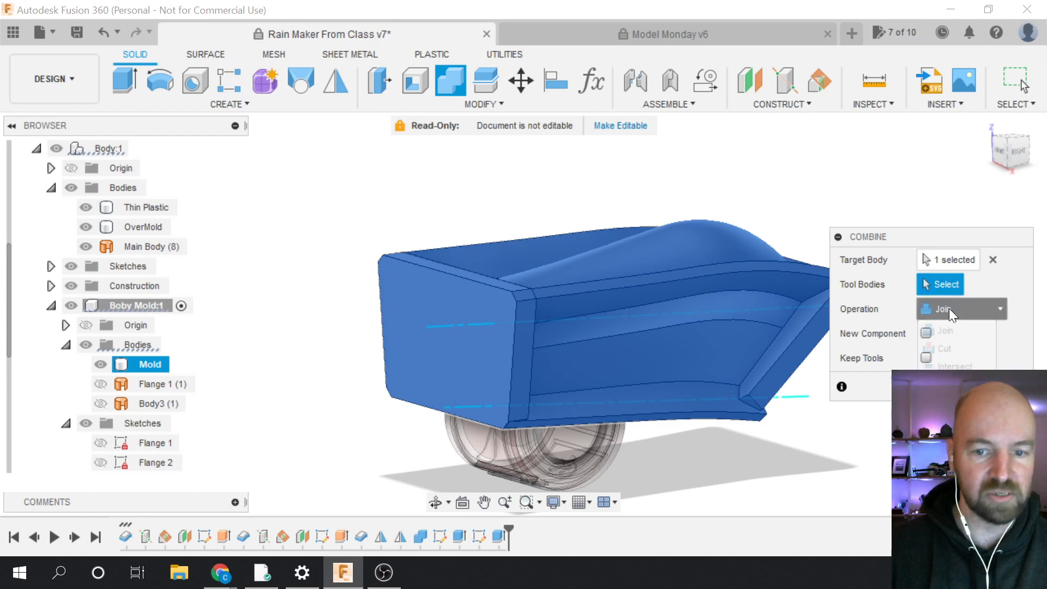
{"action": "left_click", "coordinate": [952, 344]}
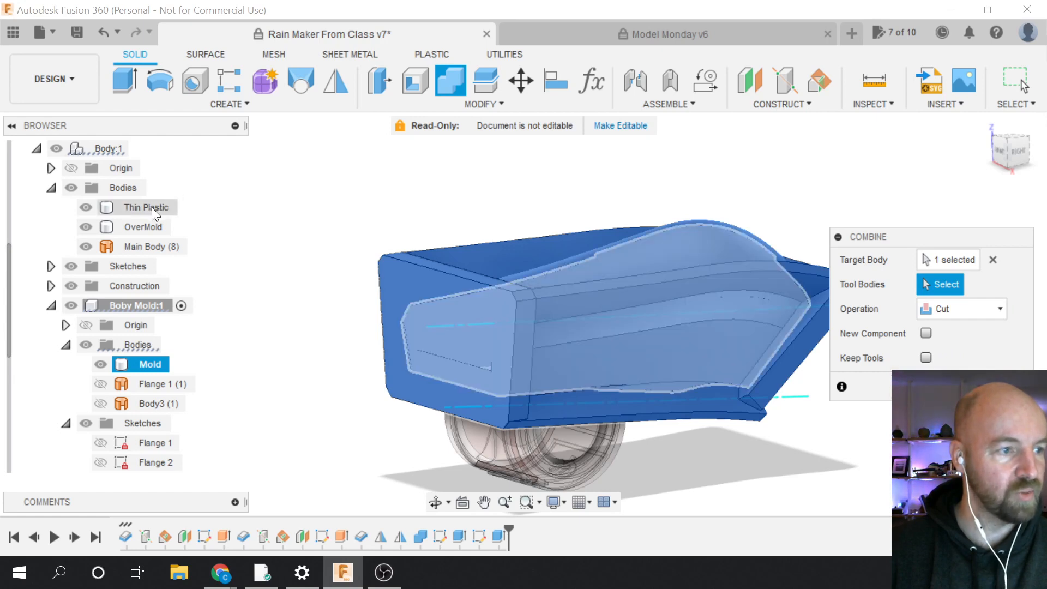
{"action": "left_click", "coordinate": [151, 207]}
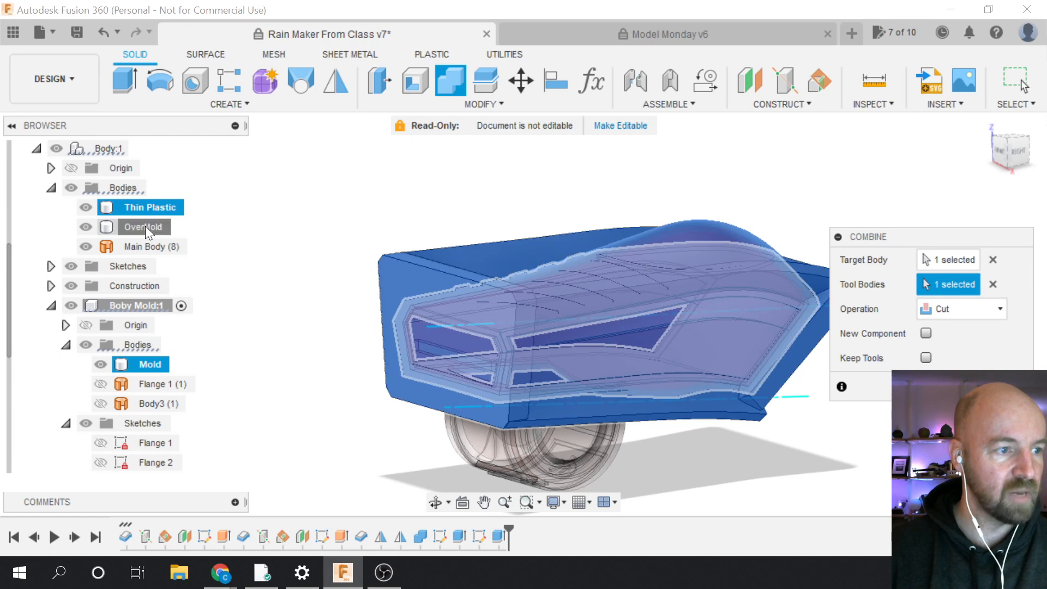
{"action": "left_click", "coordinate": [149, 224]}
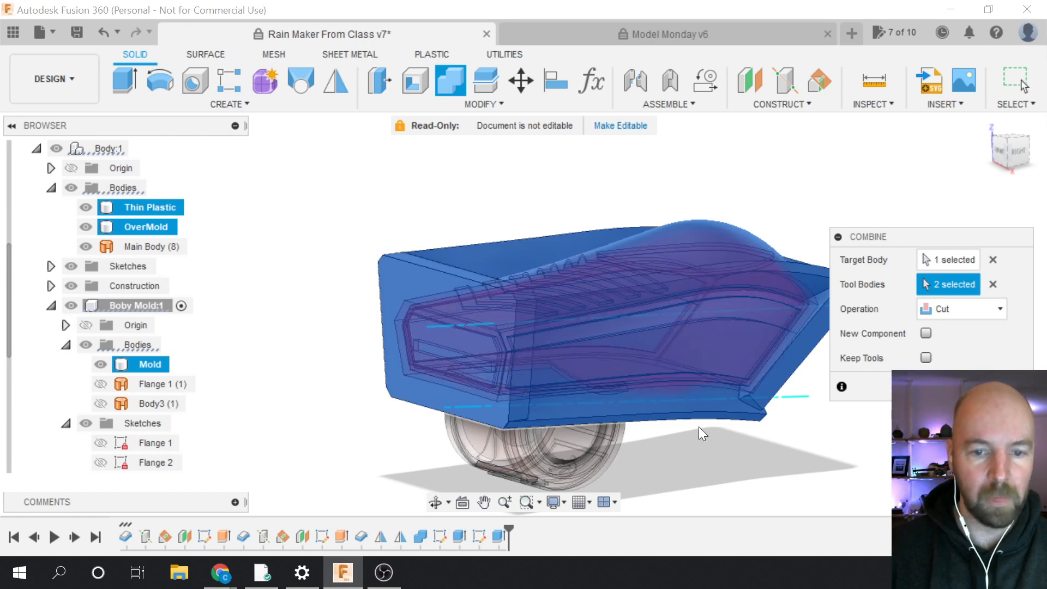
{"action": "left_click", "coordinate": [925, 358]}
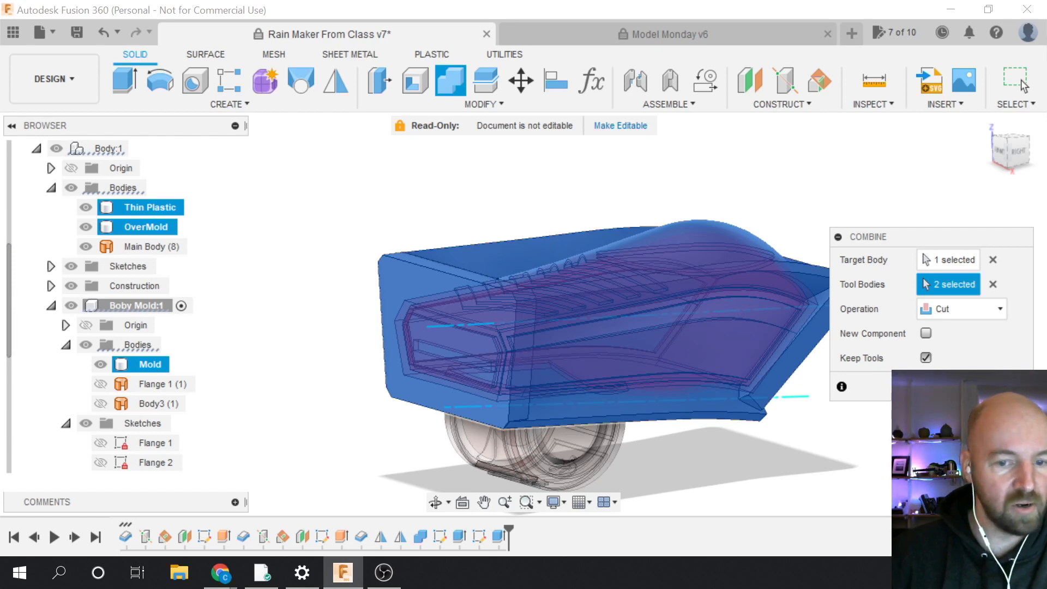
{"action": "key", "text": "Return"}
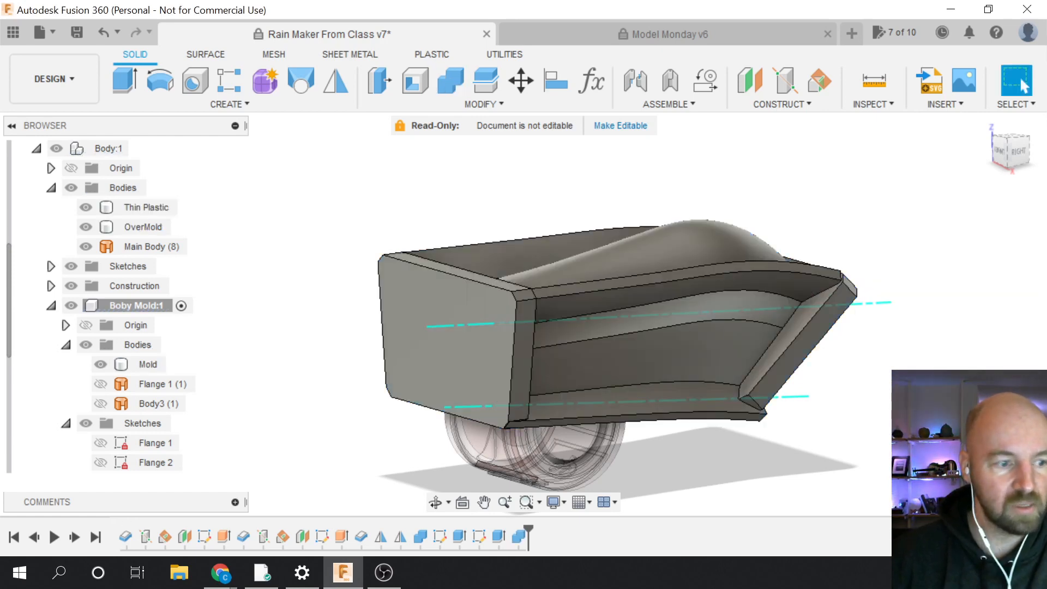
Highlight the Mold body in the Boby Mold component and examine it from a higher front right angle
{"action": "scroll", "coordinate": [129, 331], "scroll_direction": "down", "scroll_amount": 2}
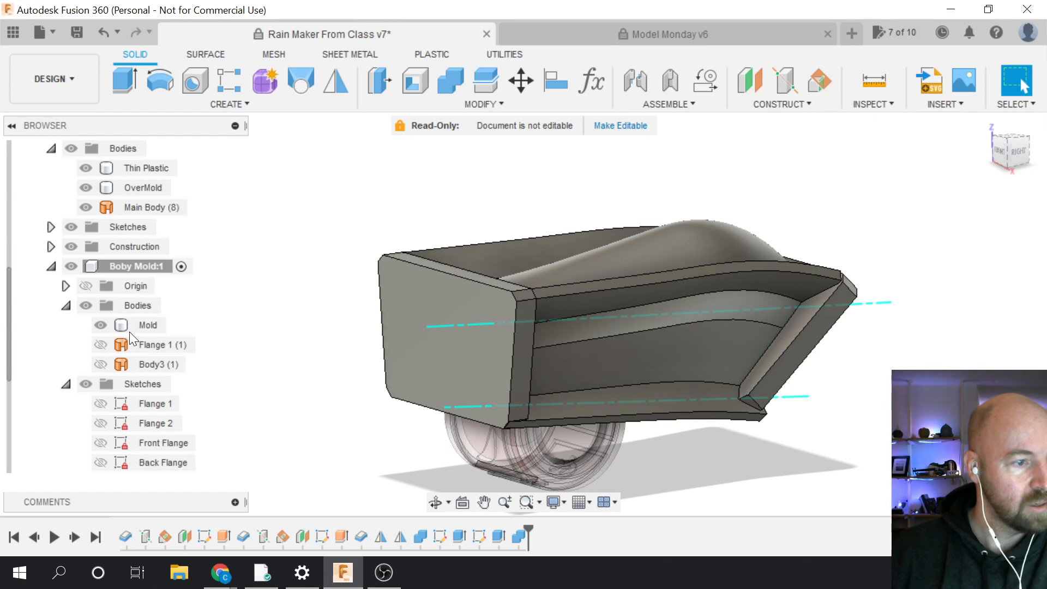
{"action": "scroll", "coordinate": [129, 331], "scroll_direction": "down", "scroll_amount": 4}
{"action": "scroll", "coordinate": [129, 331], "scroll_direction": "up", "scroll_amount": 2}
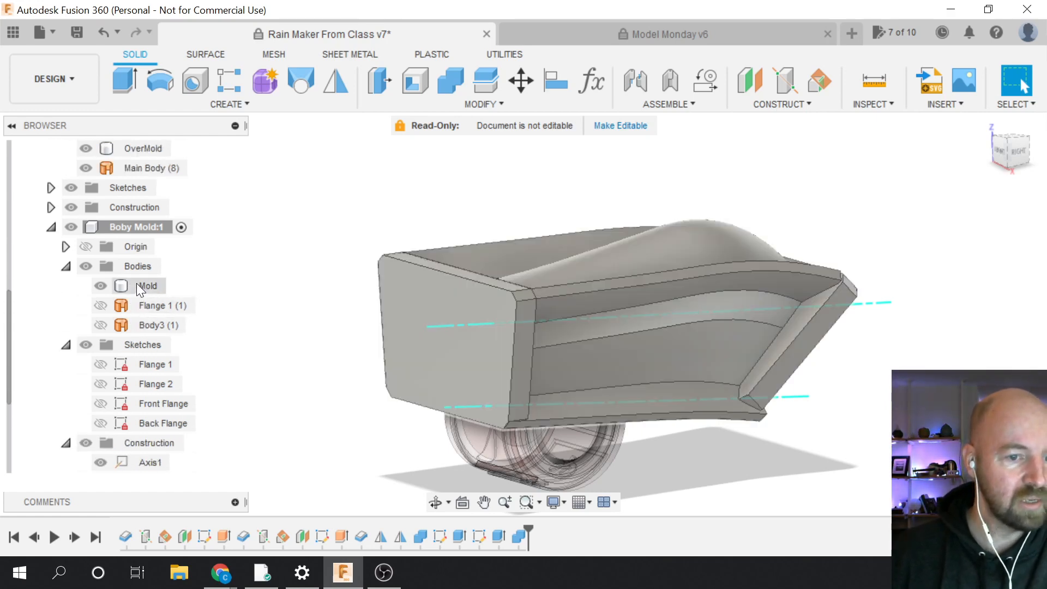
{"action": "left_click", "coordinate": [139, 286]}
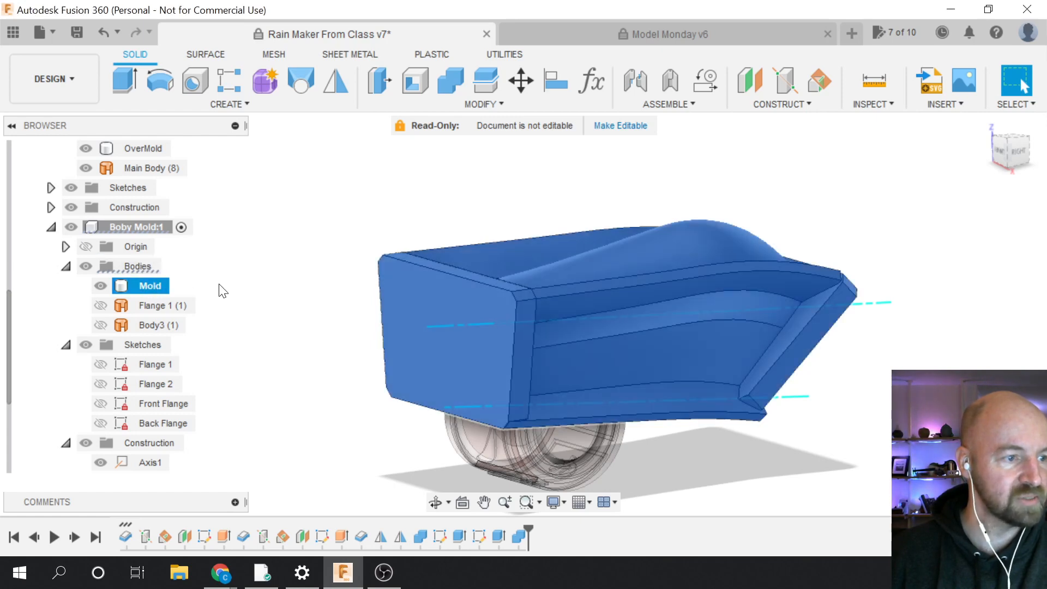
{"action": "left_click", "coordinate": [215, 284]}
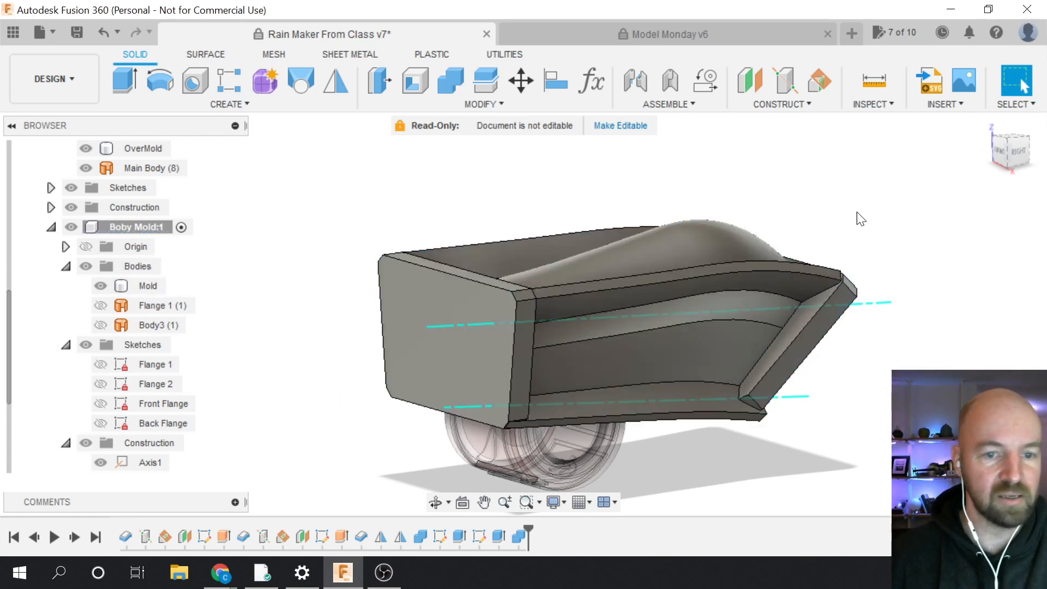
{"action": "left_click", "coordinate": [1001, 157]}
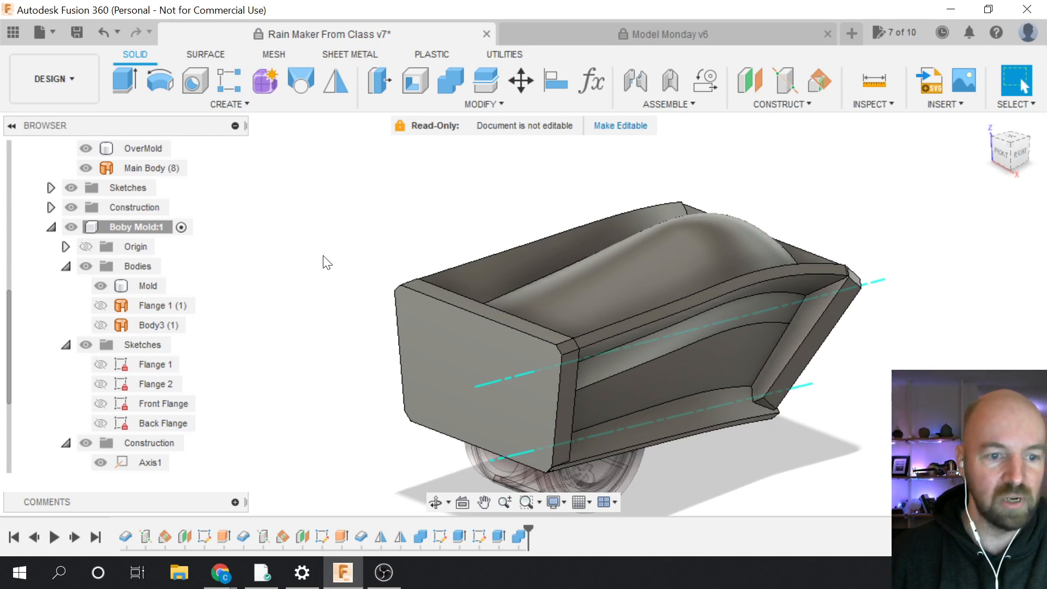
{"action": "scroll", "coordinate": [413, 237], "scroll_direction": "down", "scroll_amount": 1}
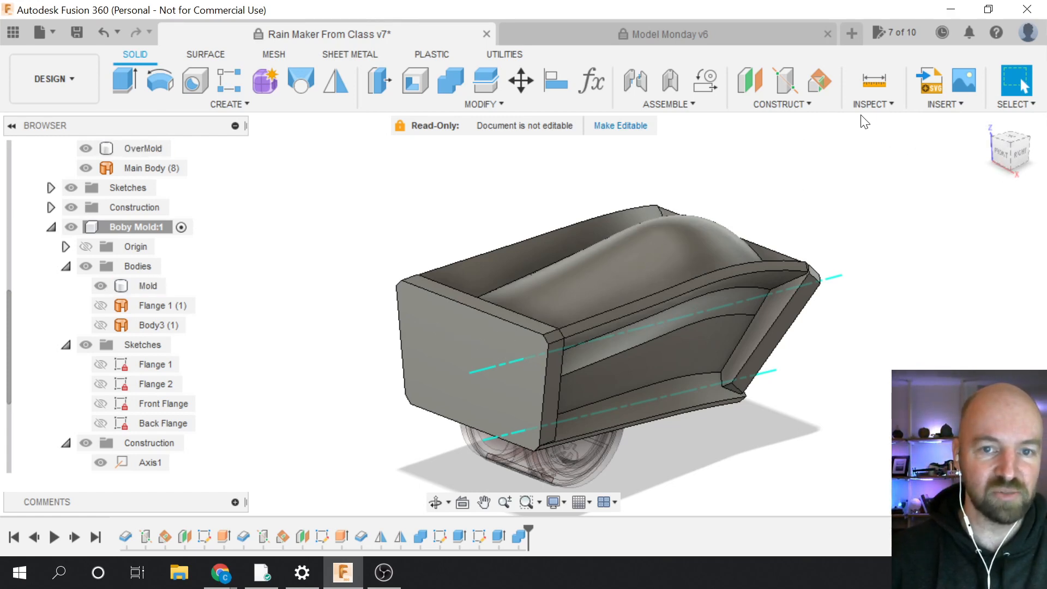
{"action": "left_click", "coordinate": [871, 103]}
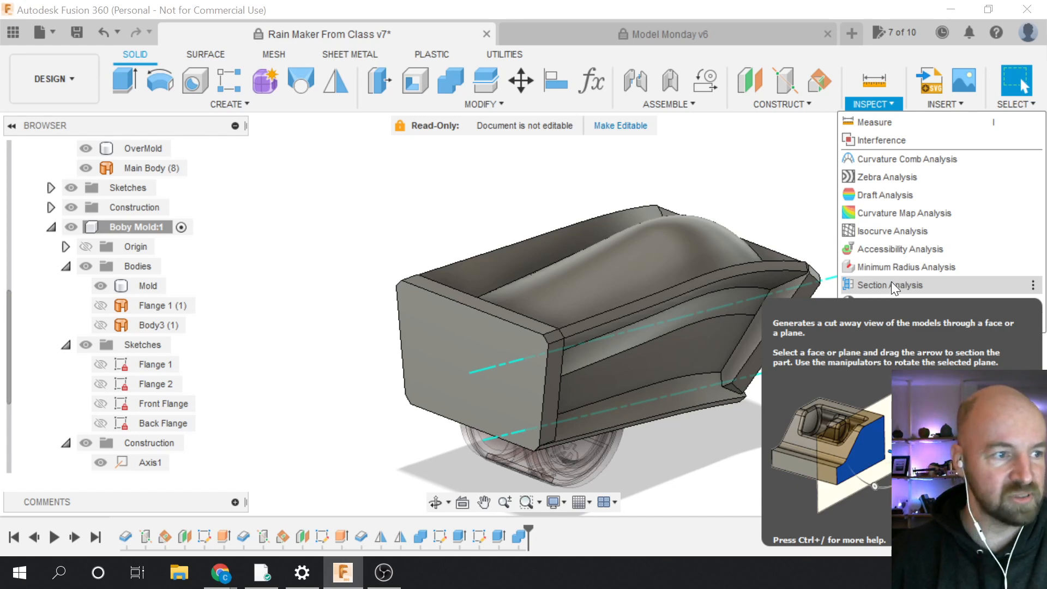
{"action": "left_click", "coordinate": [891, 284]}
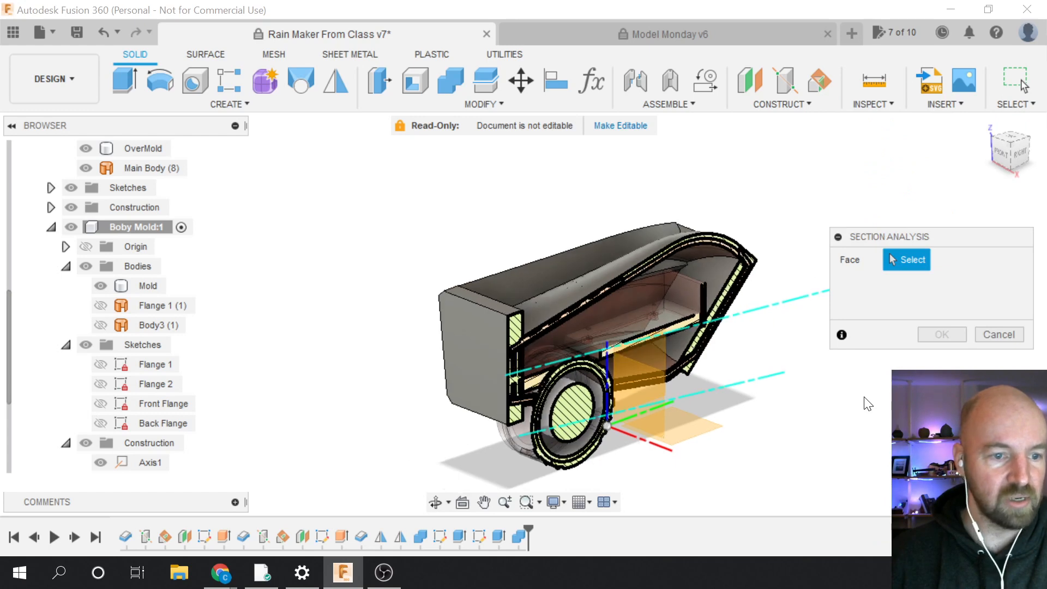
{"action": "scroll", "coordinate": [106, 326], "scroll_direction": "up", "scroll_amount": 1}
{"action": "scroll", "coordinate": [106, 326], "scroll_direction": "up", "scroll_amount": 4}
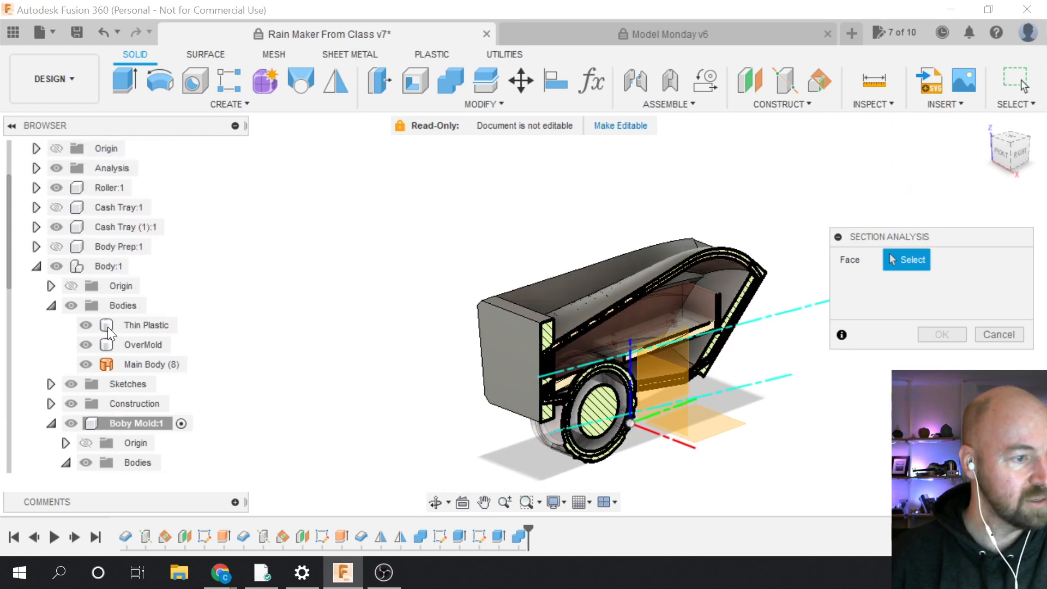
{"action": "scroll", "coordinate": [107, 326], "scroll_direction": "down", "scroll_amount": 1}
{"action": "scroll", "coordinate": [103, 381], "scroll_direction": "down", "scroll_amount": 2}
{"action": "scroll", "coordinate": [104, 382], "scroll_direction": "down", "scroll_amount": 2}
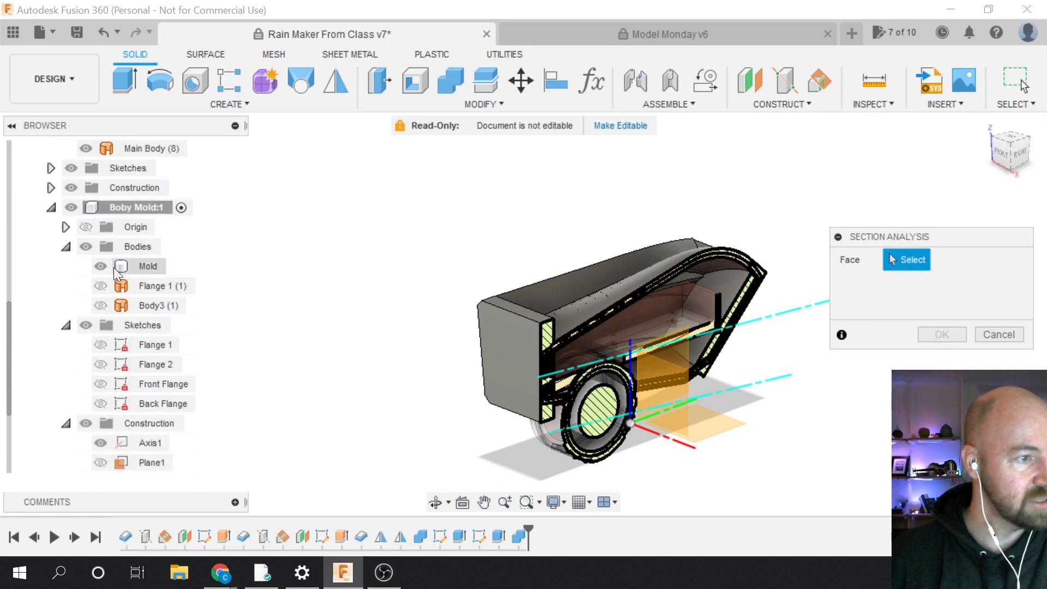
{"action": "left_click", "coordinate": [51, 187]}
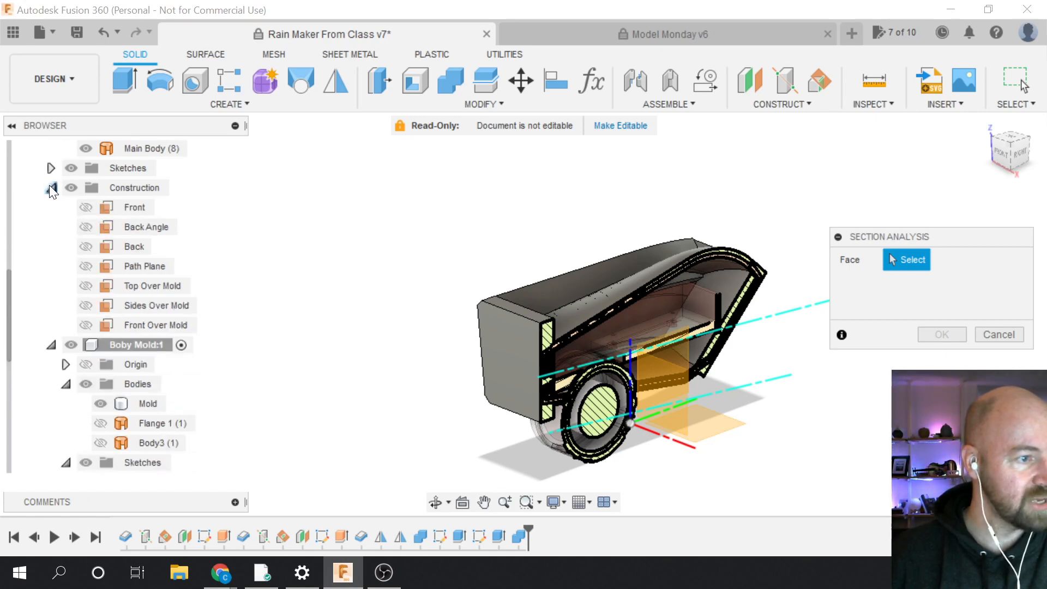
{"action": "left_click", "coordinate": [132, 266]}
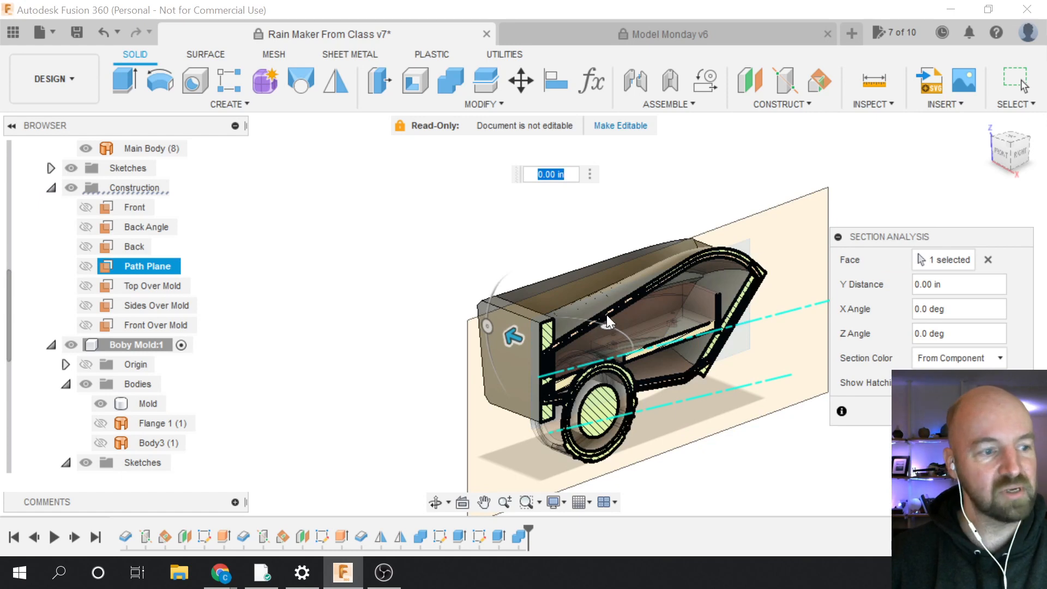
{"action": "left_click", "coordinate": [1000, 154]}
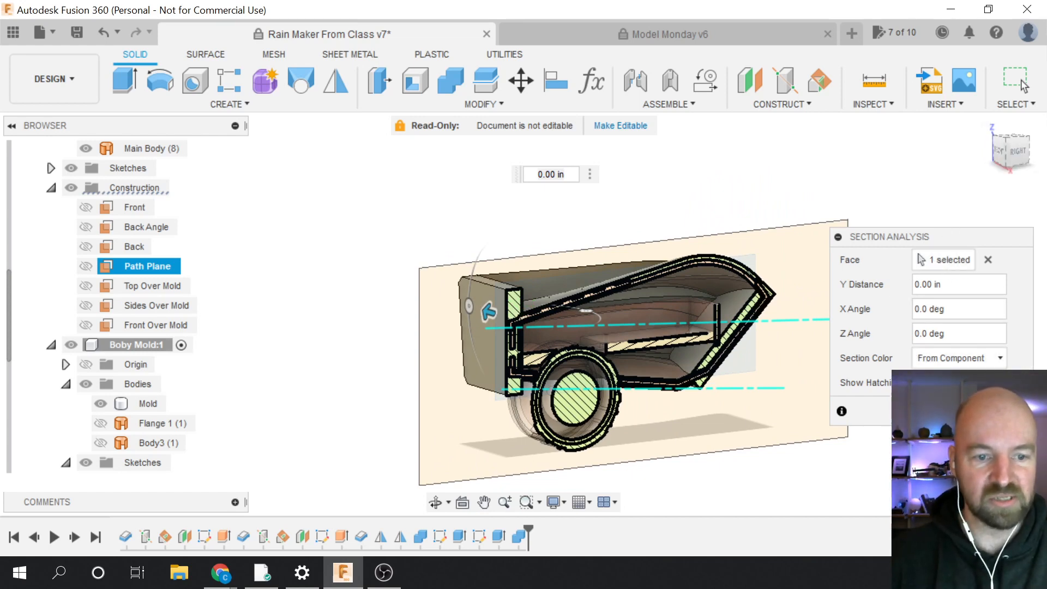
{"action": "key", "text": "Escape"}
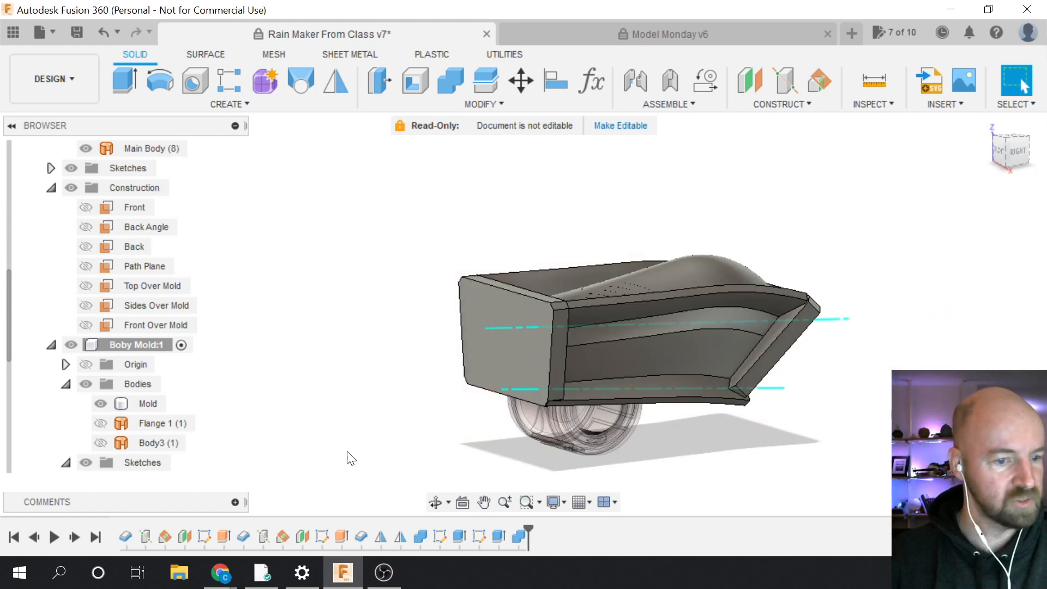
{"action": "left_click", "coordinate": [887, 100]}
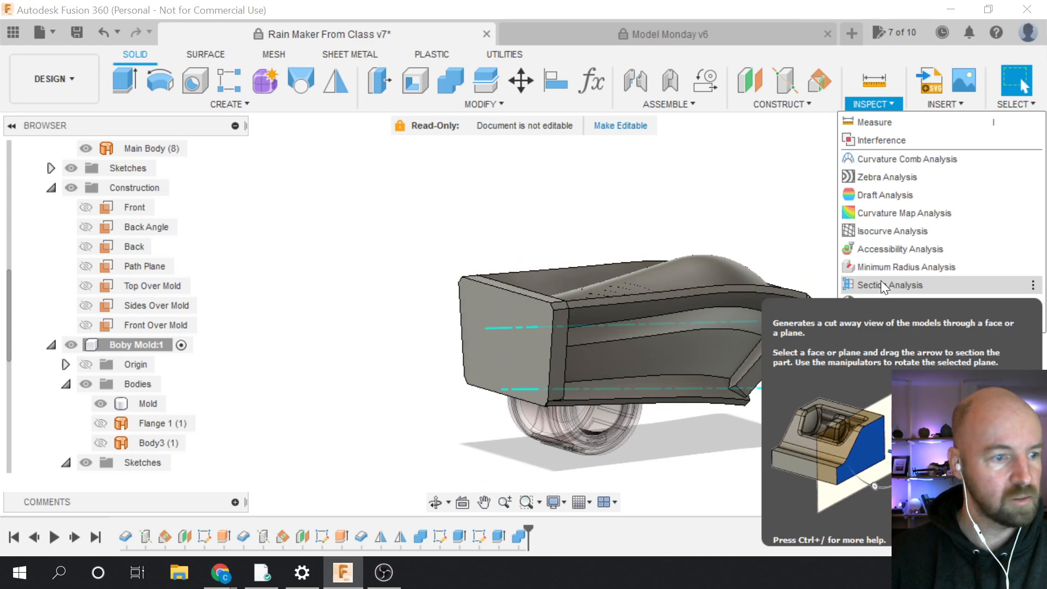
{"action": "left_click", "coordinate": [881, 284]}
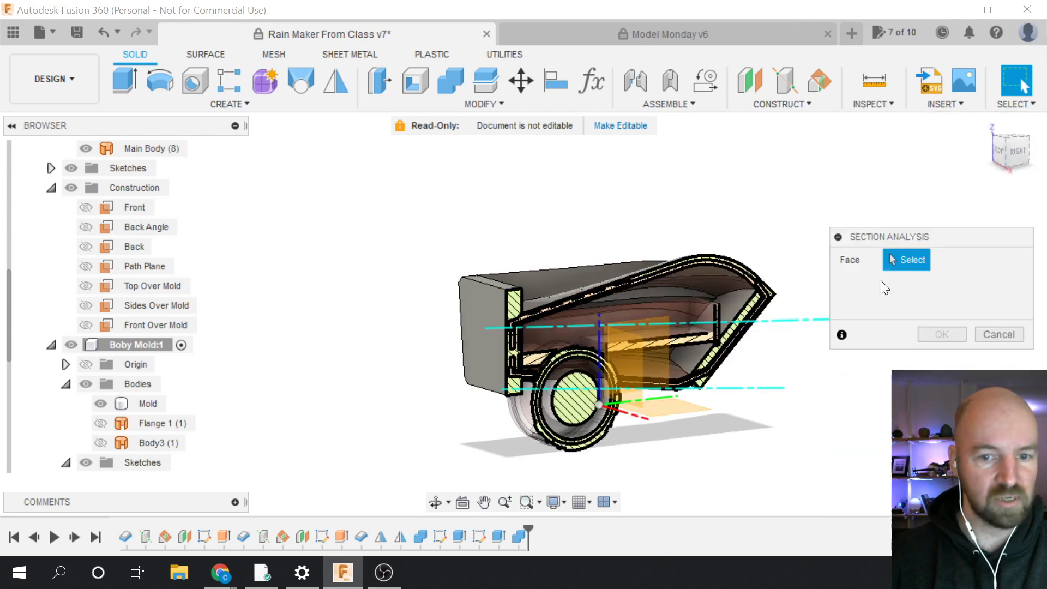
{"action": "left_click", "coordinate": [997, 335]}
Show the Analysis folder's saved section view and expand the folder to list its sections
{"action": "scroll", "coordinate": [93, 321], "scroll_direction": "up", "scroll_amount": 5}
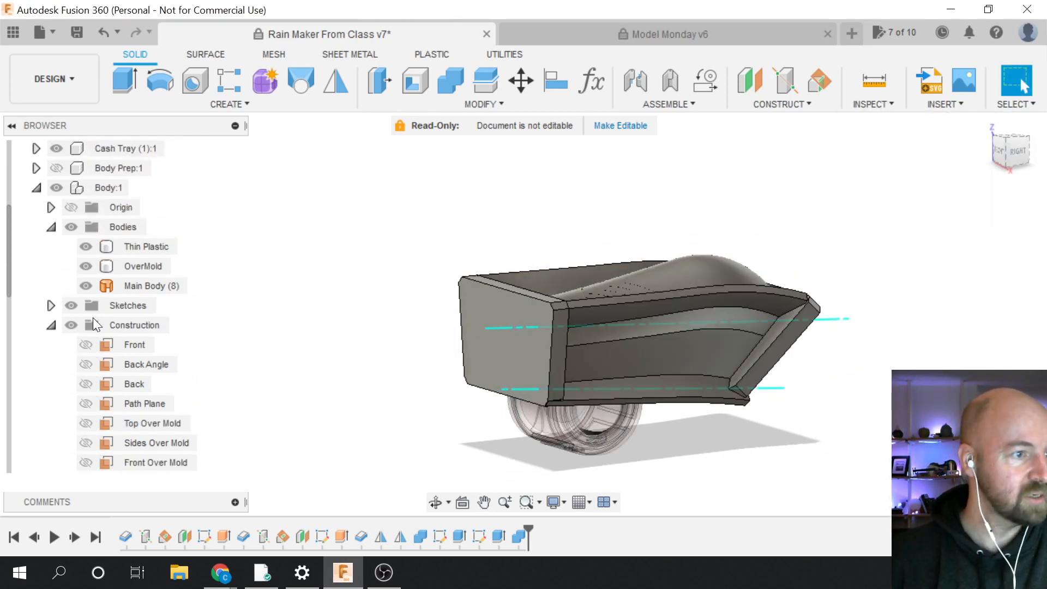
{"action": "scroll", "coordinate": [93, 324], "scroll_direction": "up", "scroll_amount": 4}
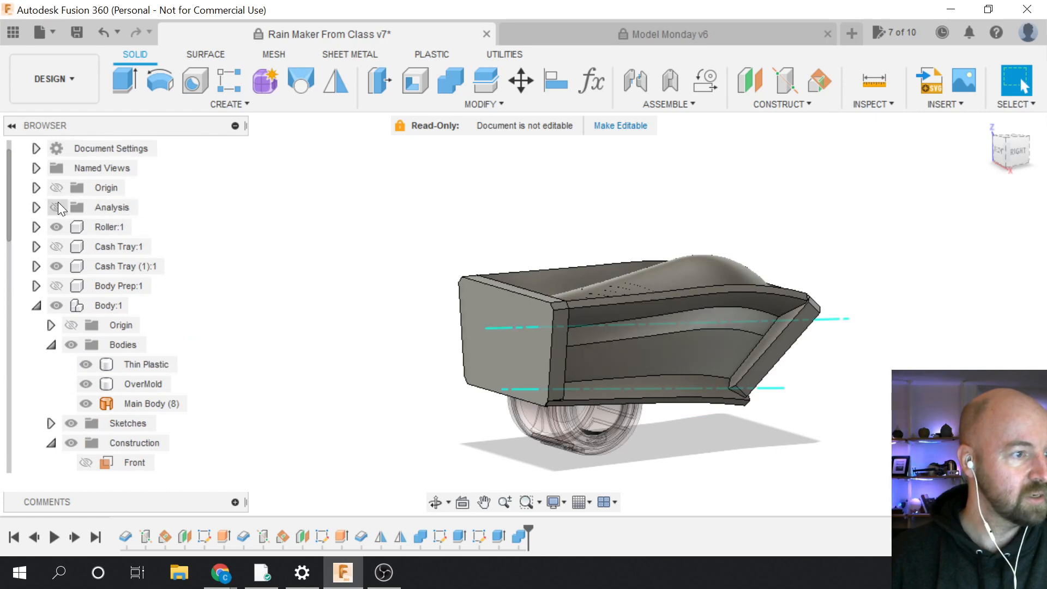
{"action": "left_click", "coordinate": [56, 207]}
{"action": "left_click", "coordinate": [36, 208]}
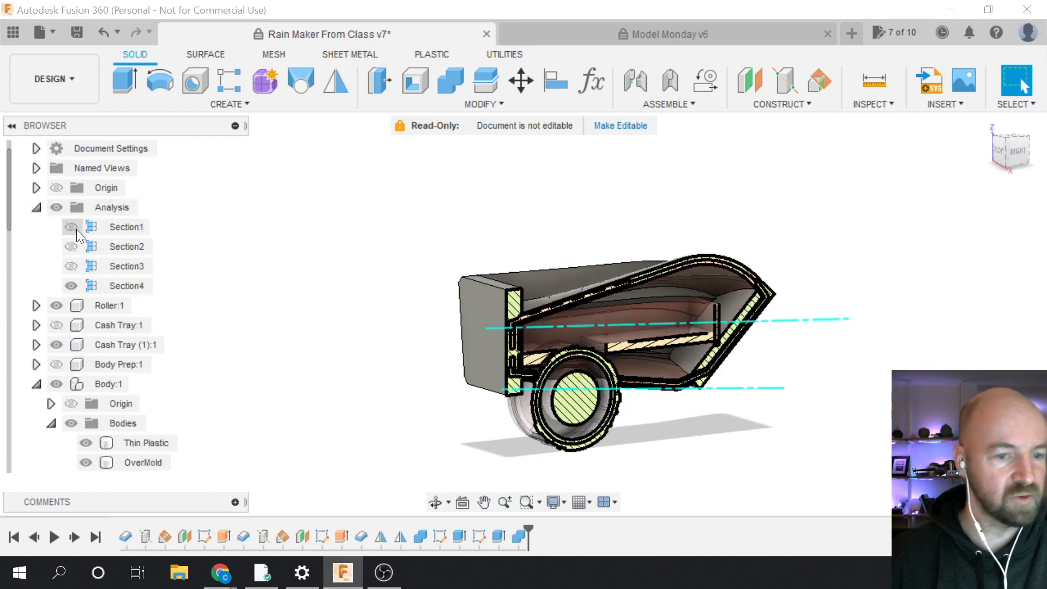
Isolate the Boby Mold component so only the sectioned mold is displayed
{"action": "scroll", "coordinate": [77, 229], "scroll_direction": "down", "scroll_amount": 5}
{"action": "scroll", "coordinate": [79, 245], "scroll_direction": "down", "scroll_amount": 7}
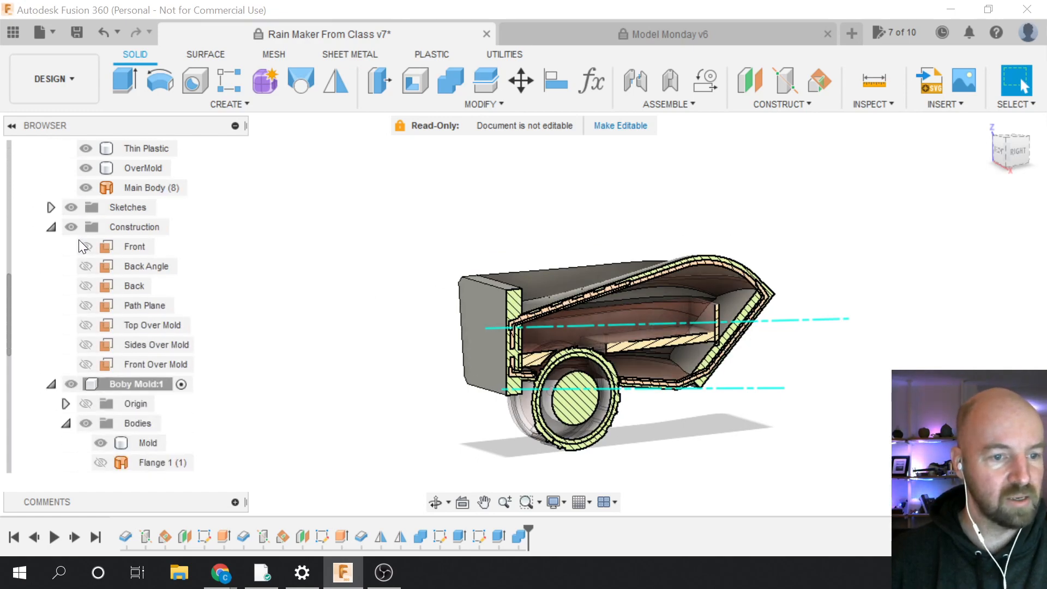
{"action": "scroll", "coordinate": [530, 335], "scroll_direction": "down", "scroll_amount": 3}
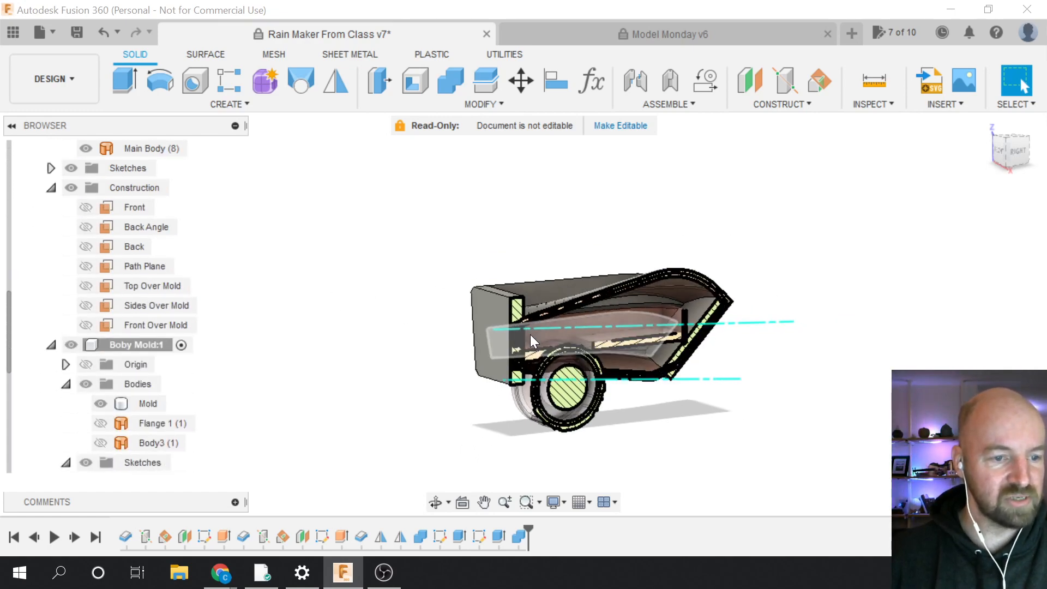
{"action": "scroll", "coordinate": [530, 334], "scroll_direction": "up", "scroll_amount": 5}
{"action": "scroll", "coordinate": [530, 335], "scroll_direction": "up", "scroll_amount": 2}
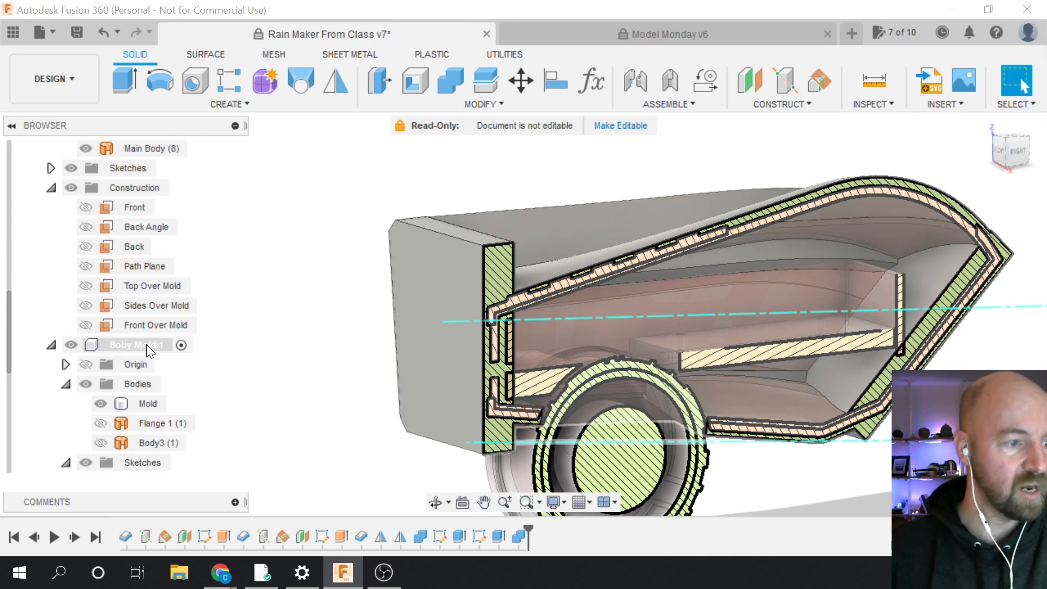
{"action": "right_click", "coordinate": [146, 344]}
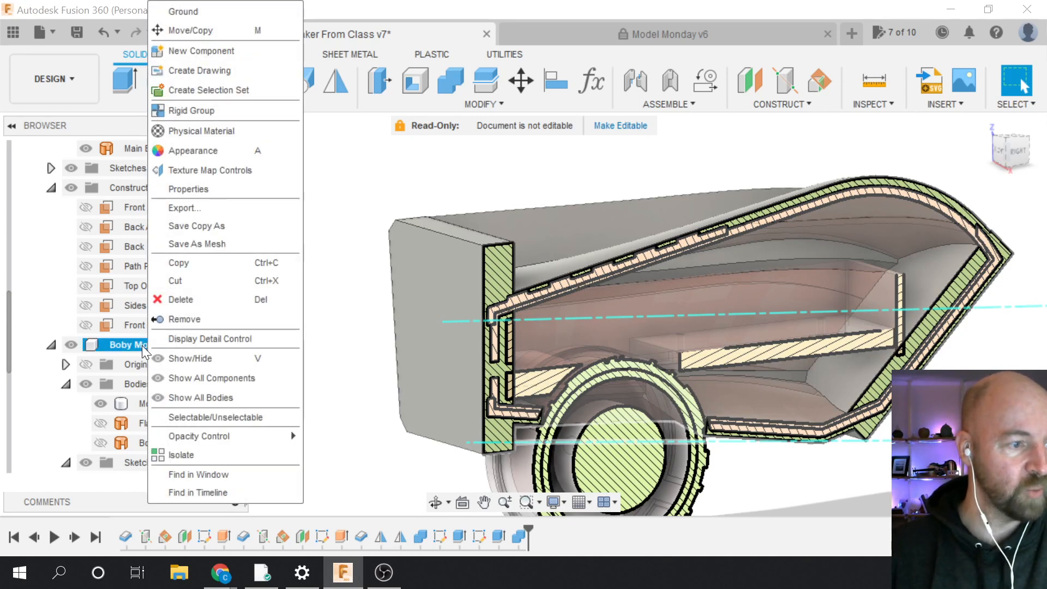
{"action": "left_click", "coordinate": [198, 455]}
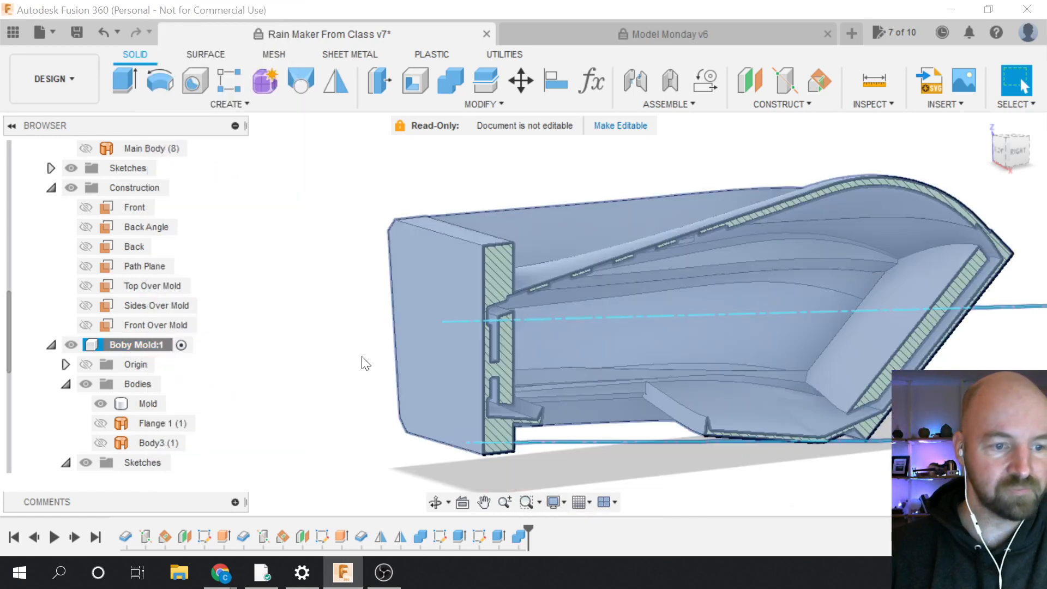
{"action": "left_click", "coordinate": [362, 361]}
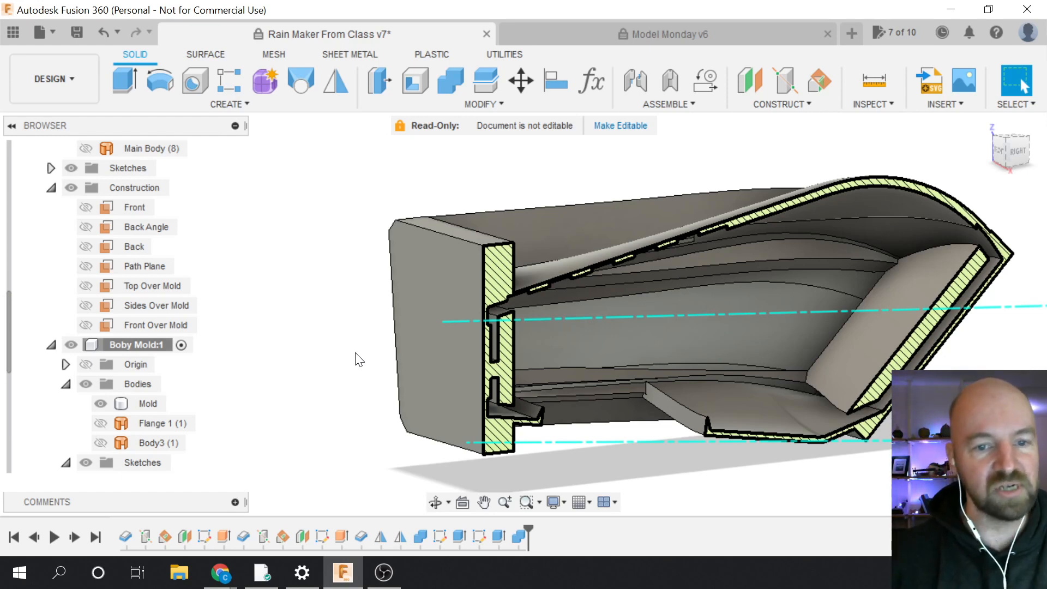
Examine the cavity cut into the sectioned mold from the right side and an angled front right view
{"action": "left_click", "coordinate": [1016, 151]}
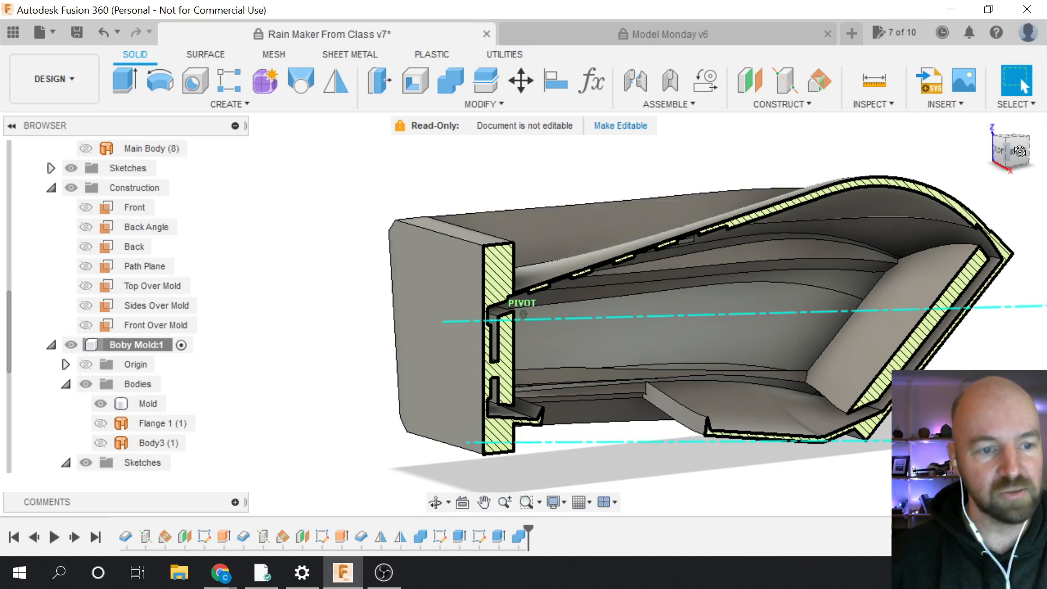
{"action": "mouse_move", "coordinate": [1014, 152]}
{"action": "left_mouse_down"}
{"action": "mouse_move", "coordinate": [996, 153]}
{"action": "mouse_move", "coordinate": [1015, 158]}
{"action": "left_mouse_up"}
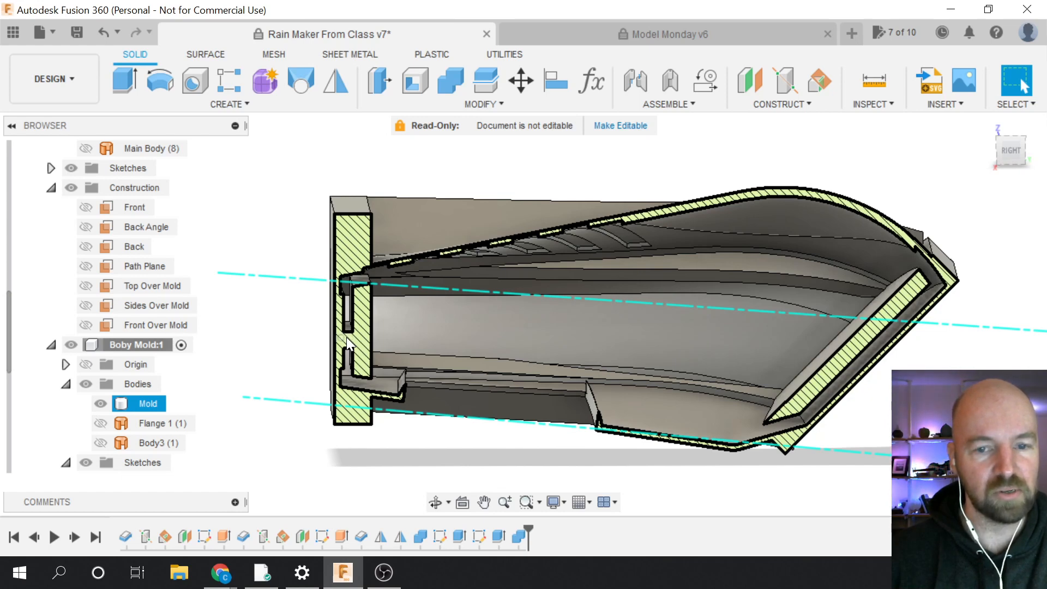
{"action": "left_click", "coordinate": [538, 434]}
{"action": "scroll", "coordinate": [584, 460], "scroll_direction": "down", "scroll_amount": 1}
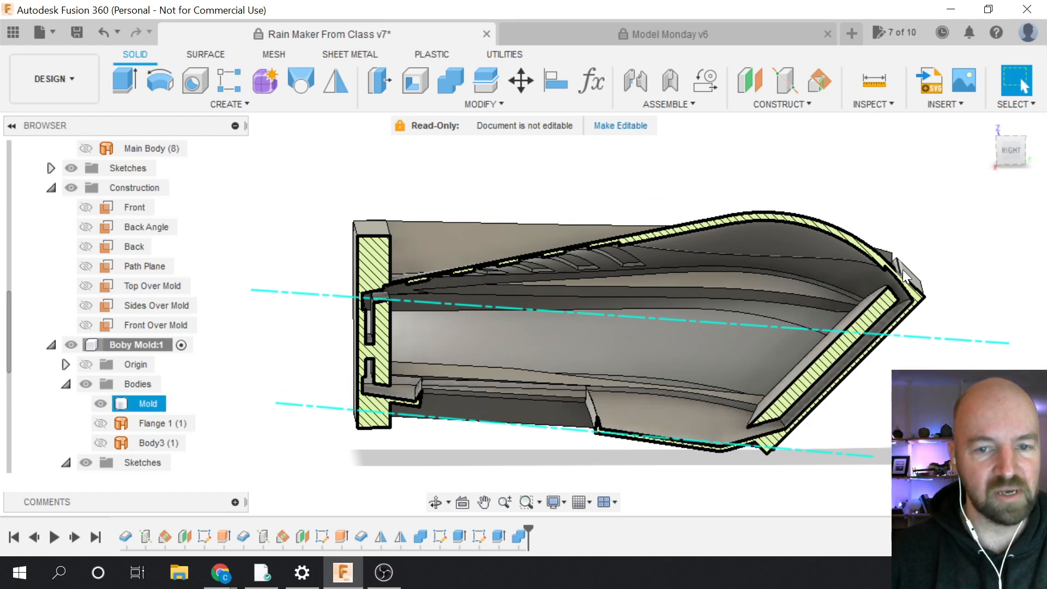
{"action": "left_click_drag", "start_coordinate": [1009, 153], "coordinate": [1043, 162]}
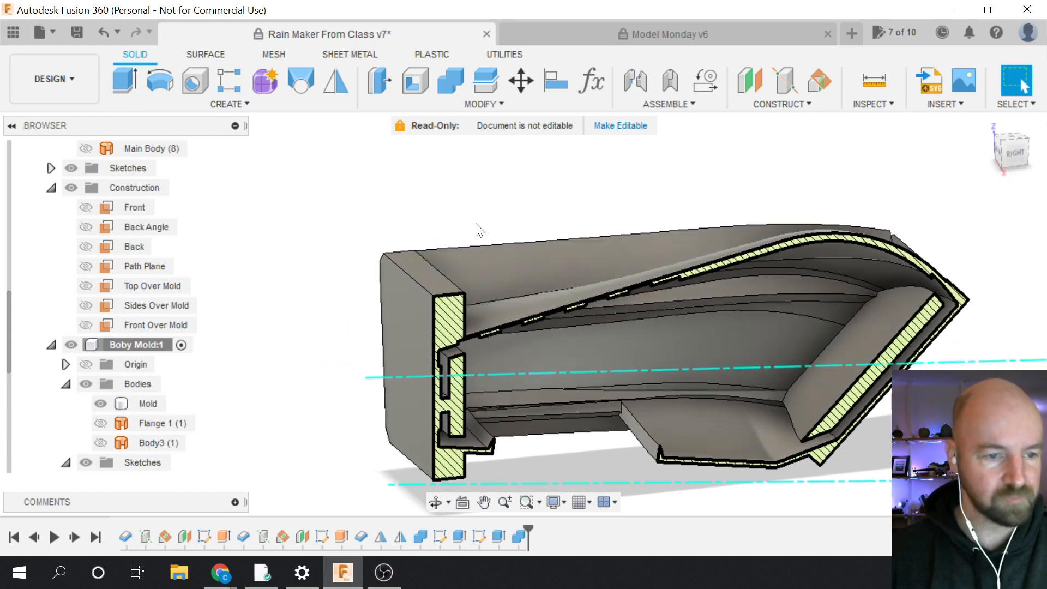
{"action": "scroll", "coordinate": [478, 224], "scroll_direction": "down", "scroll_amount": 2}
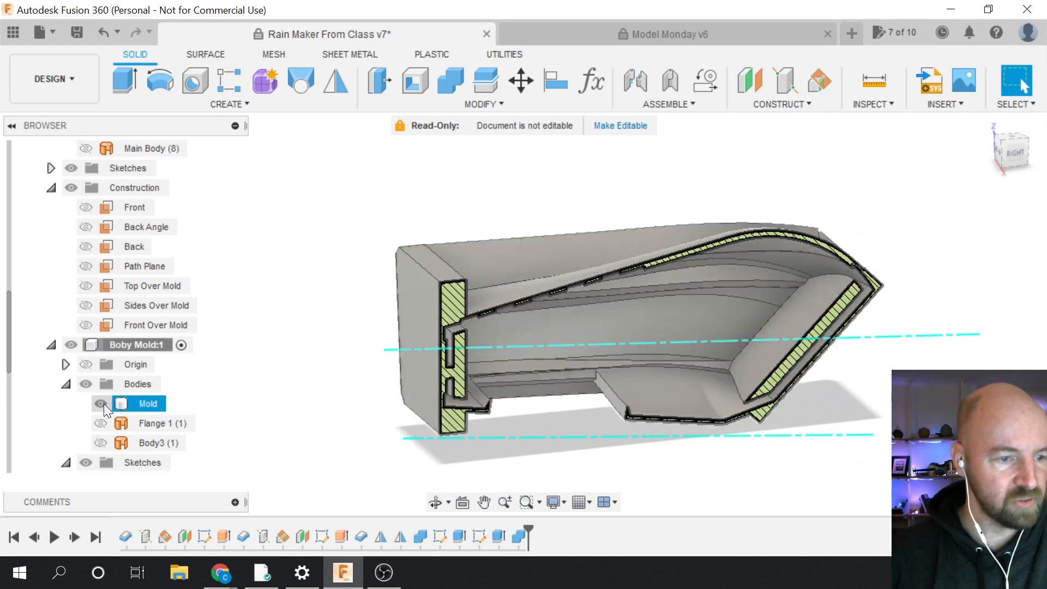
Toggle the Mold body's visibility, highlight it, and inspect the pockets in its thick end wall up close
{"action": "left_click", "coordinate": [100, 403]}
{"action": "left_click", "coordinate": [100, 403]}
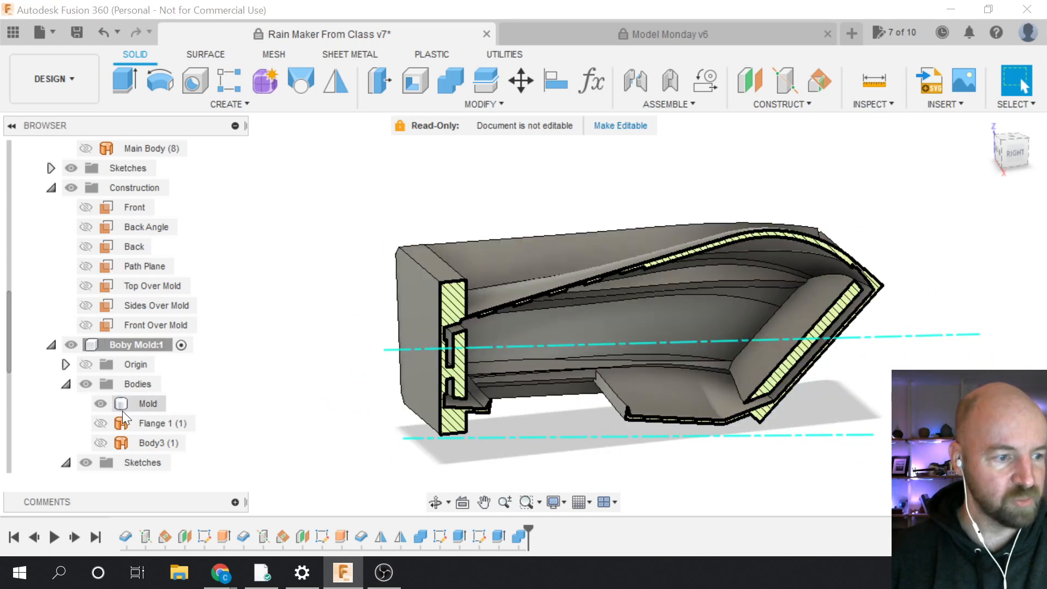
{"action": "scroll", "coordinate": [127, 408], "scroll_direction": "down", "scroll_amount": 1}
{"action": "left_click", "coordinate": [143, 364]}
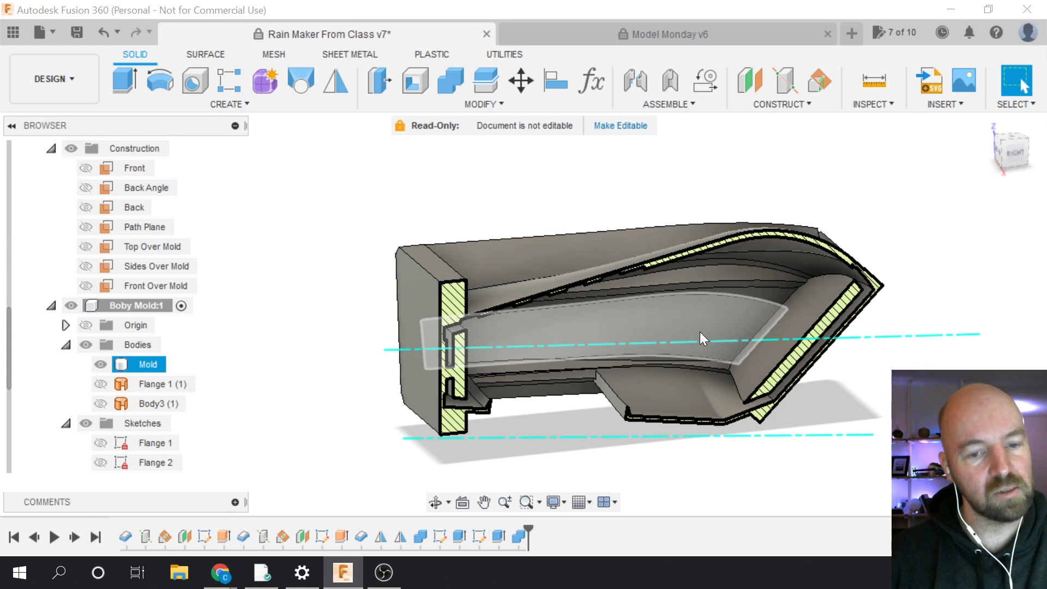
{"action": "scroll", "coordinate": [444, 365], "scroll_direction": "up", "scroll_amount": 2}
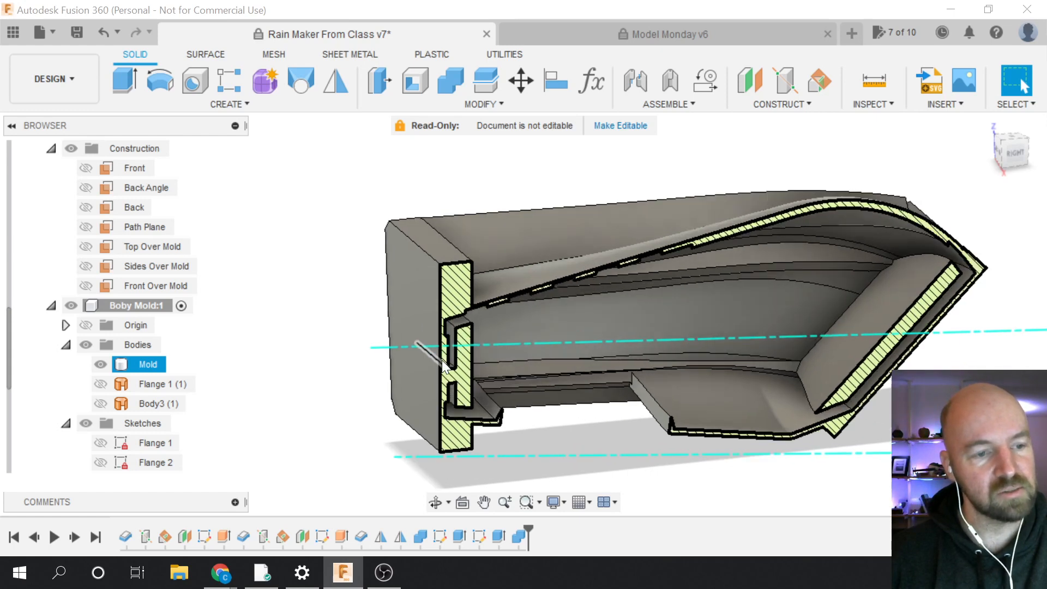
{"action": "scroll", "coordinate": [443, 364], "scroll_direction": "up", "scroll_amount": 2}
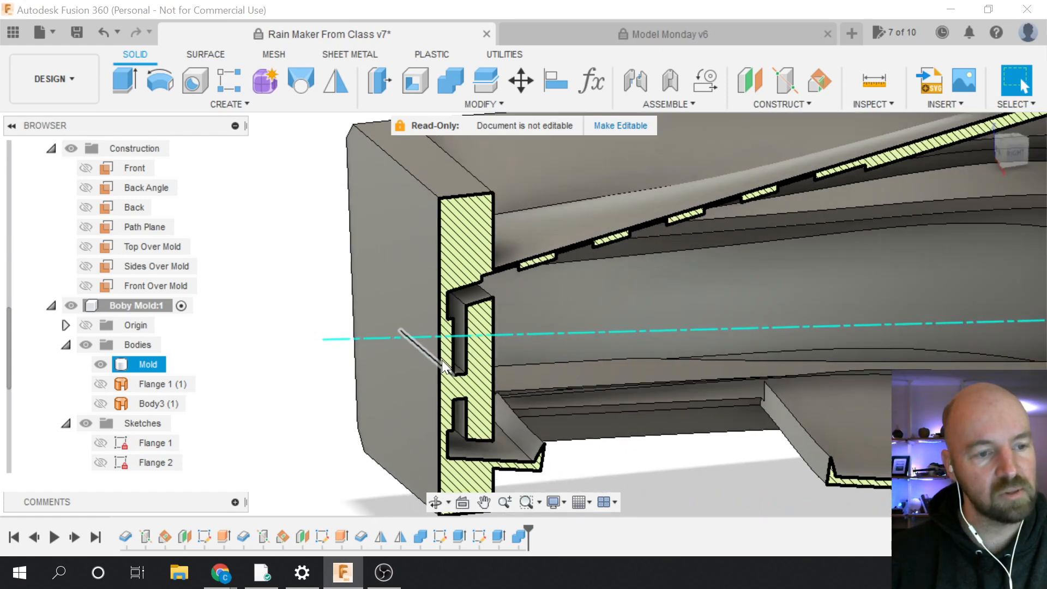
{"action": "scroll", "coordinate": [441, 360], "scroll_direction": "down", "scroll_amount": 4}
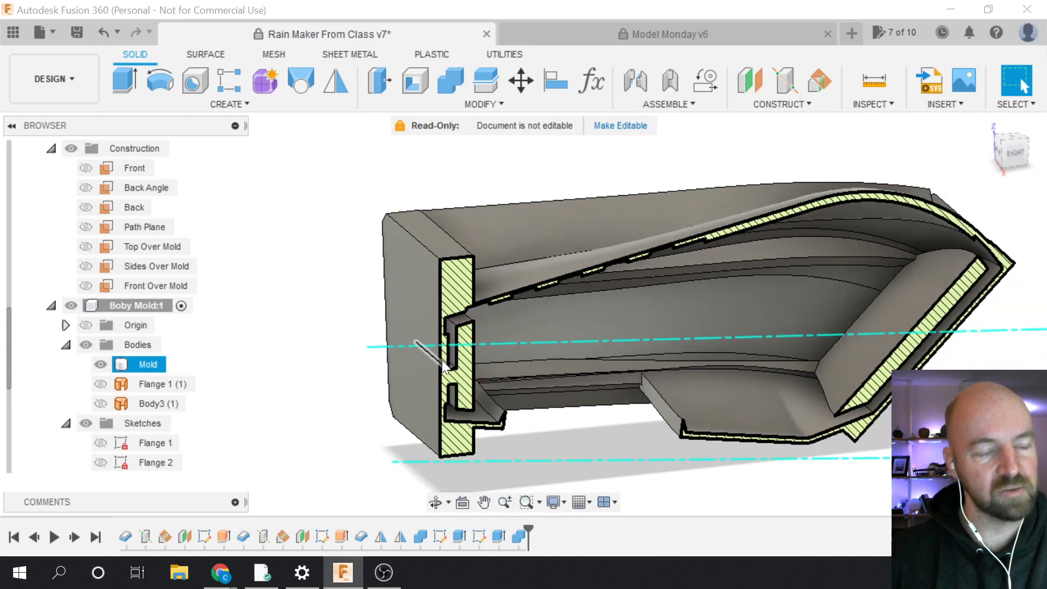
{"action": "left_click", "coordinate": [358, 380]}
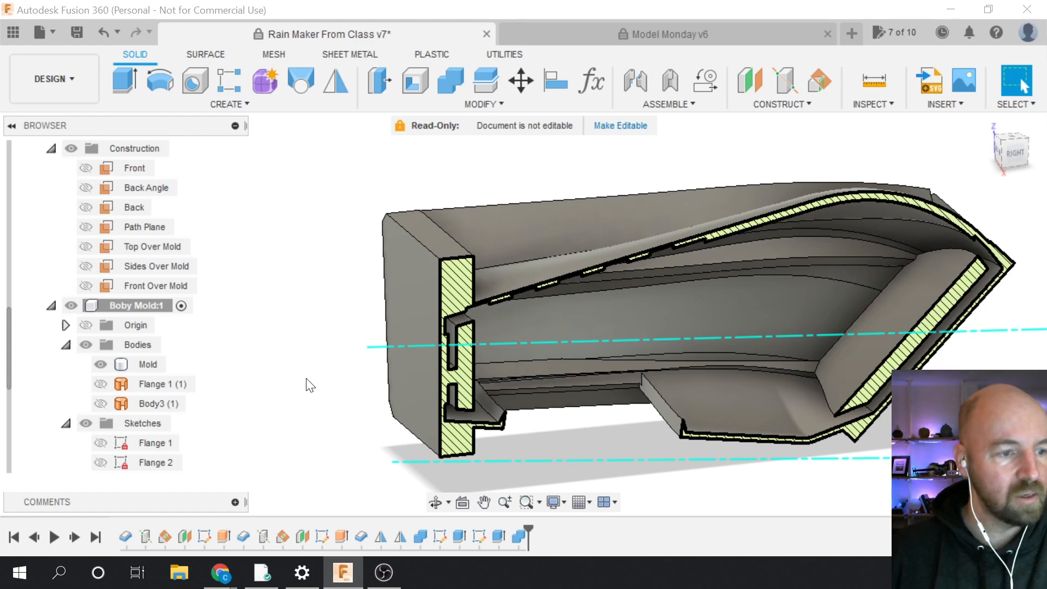
Collapse the Body component's Construction folder and hide the Section4 analysis to display the whole mold
{"action": "scroll", "coordinate": [114, 350], "scroll_direction": "up", "scroll_amount": 2}
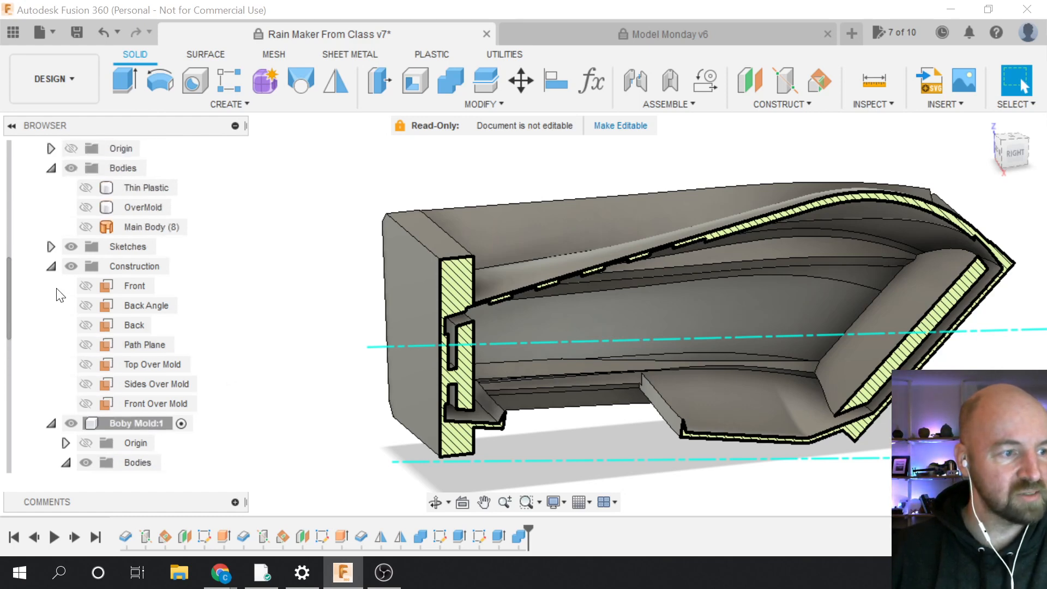
{"action": "left_click", "coordinate": [50, 266]}
{"action": "scroll", "coordinate": [70, 299], "scroll_direction": "up", "scroll_amount": 3}
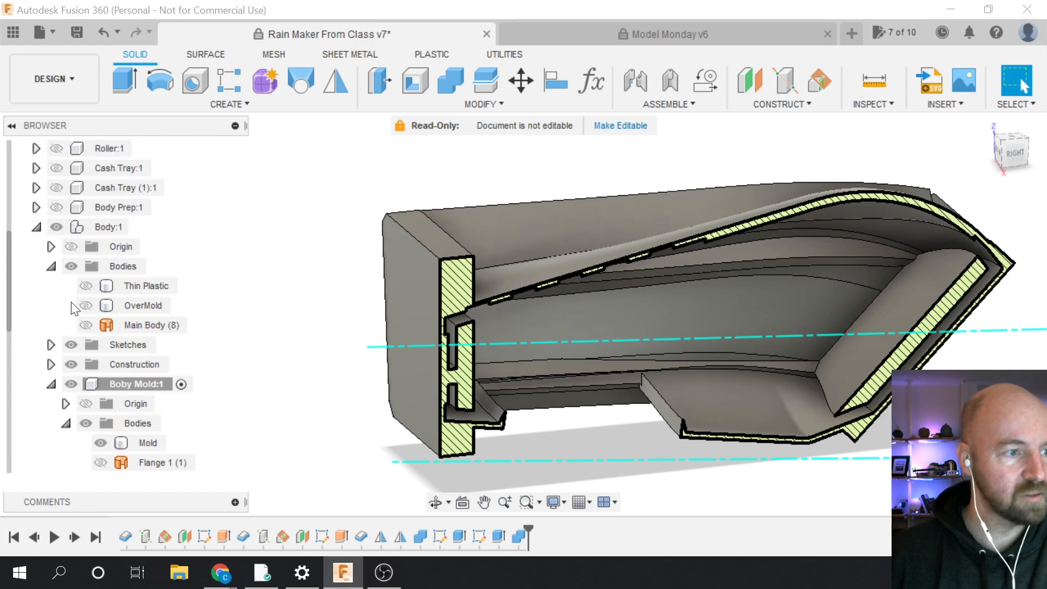
{"action": "scroll", "coordinate": [71, 306], "scroll_direction": "up", "scroll_amount": 5}
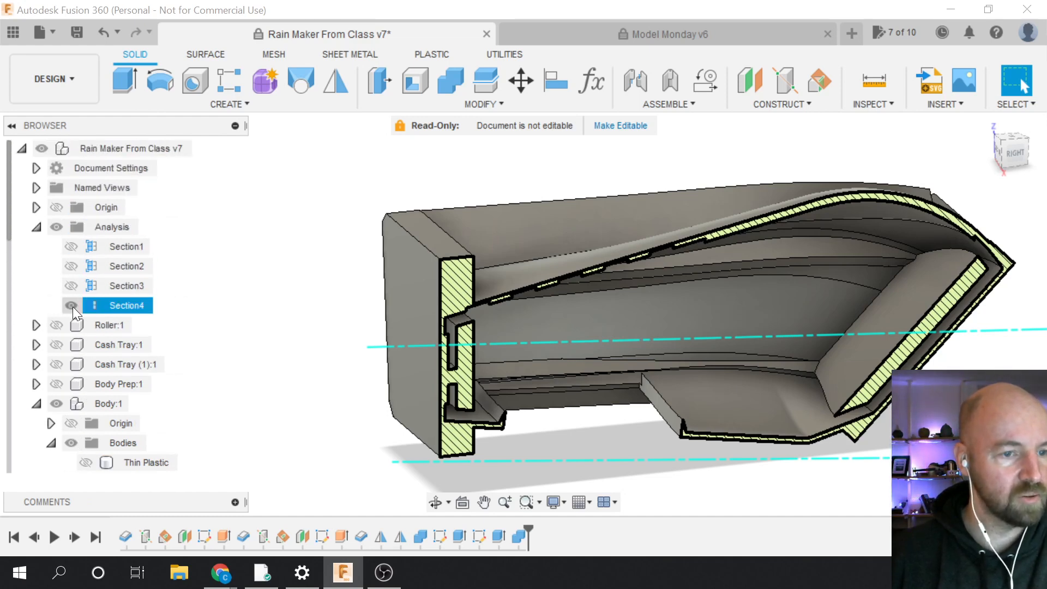
{"action": "left_click", "coordinate": [72, 306]}
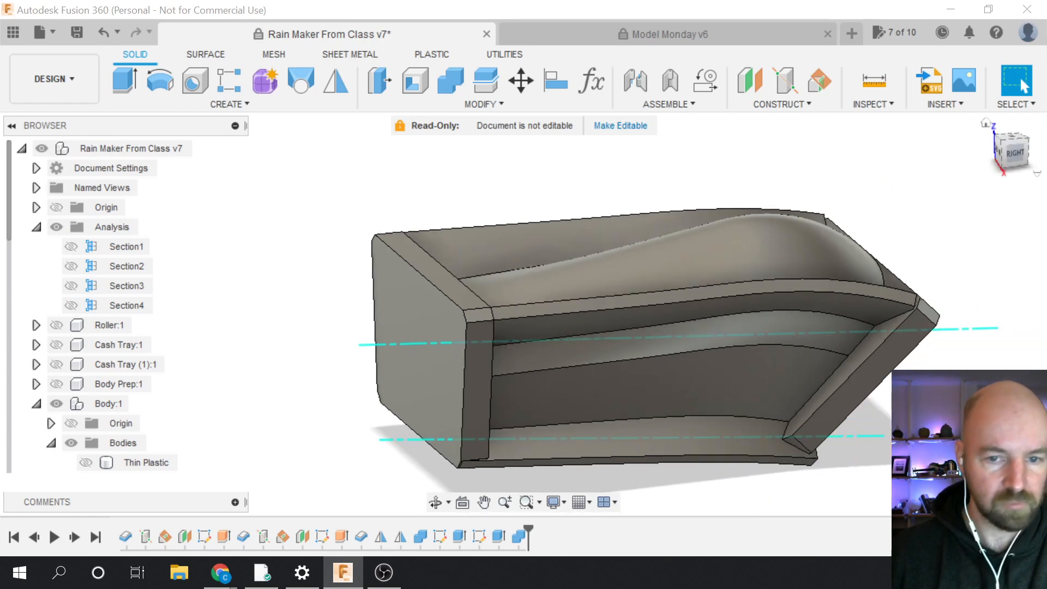
{"action": "mouse_move", "coordinate": [1012, 155]}
{"action": "left_mouse_down"}
{"action": "mouse_move", "coordinate": [1035, 168]}
{"action": "mouse_move", "coordinate": [1008, 154]}
{"action": "left_mouse_up"}
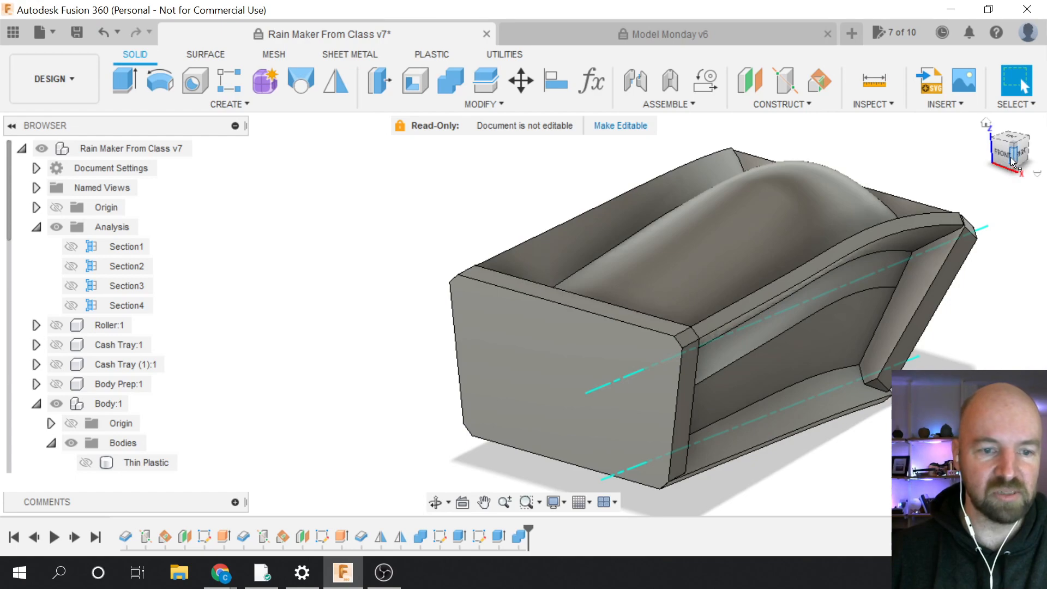
{"action": "mouse_move", "coordinate": [1012, 162]}
{"action": "left_mouse_down"}
{"action": "mouse_move", "coordinate": [951, 143]}
{"action": "mouse_move", "coordinate": [921, 162]}
{"action": "mouse_move", "coordinate": [979, 163]}
{"action": "left_mouse_up"}
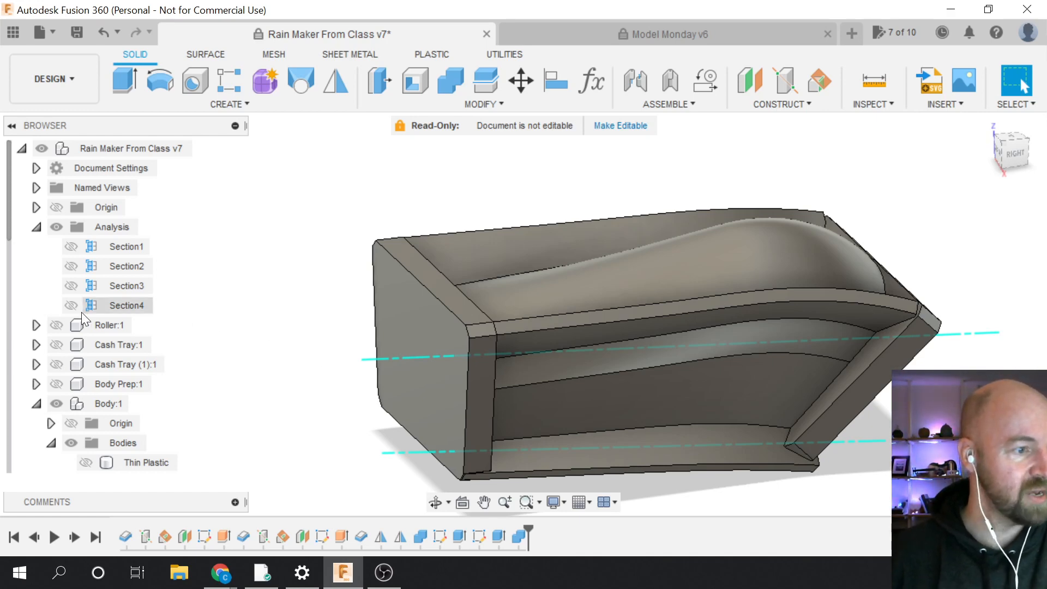
Unisolate the Boby Mold component to bring back the other components and bodies
{"action": "scroll", "coordinate": [60, 340], "scroll_direction": "down", "scroll_amount": 1}
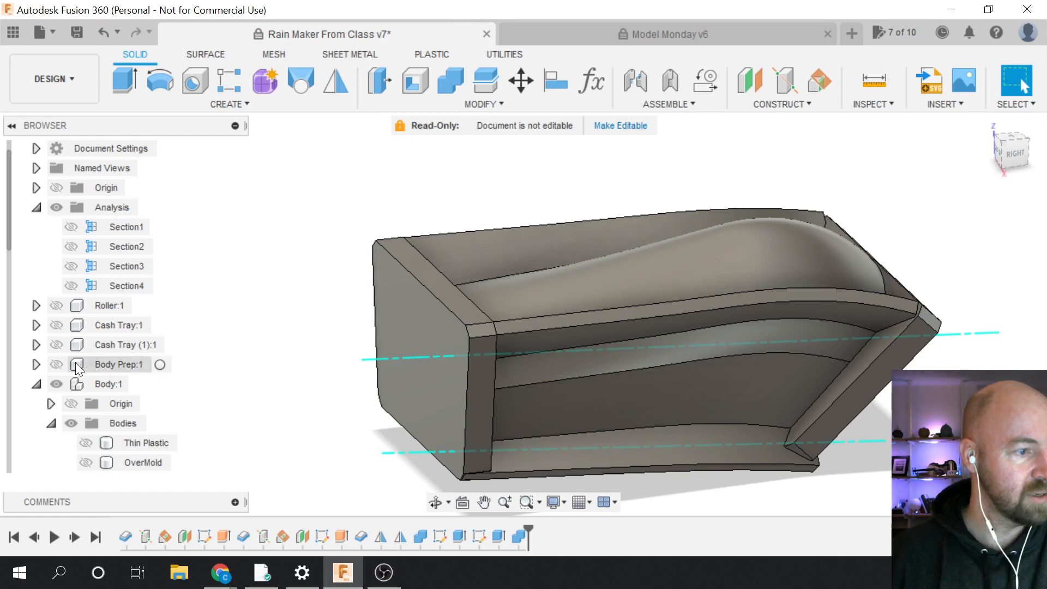
{"action": "right_click", "coordinate": [101, 385]}
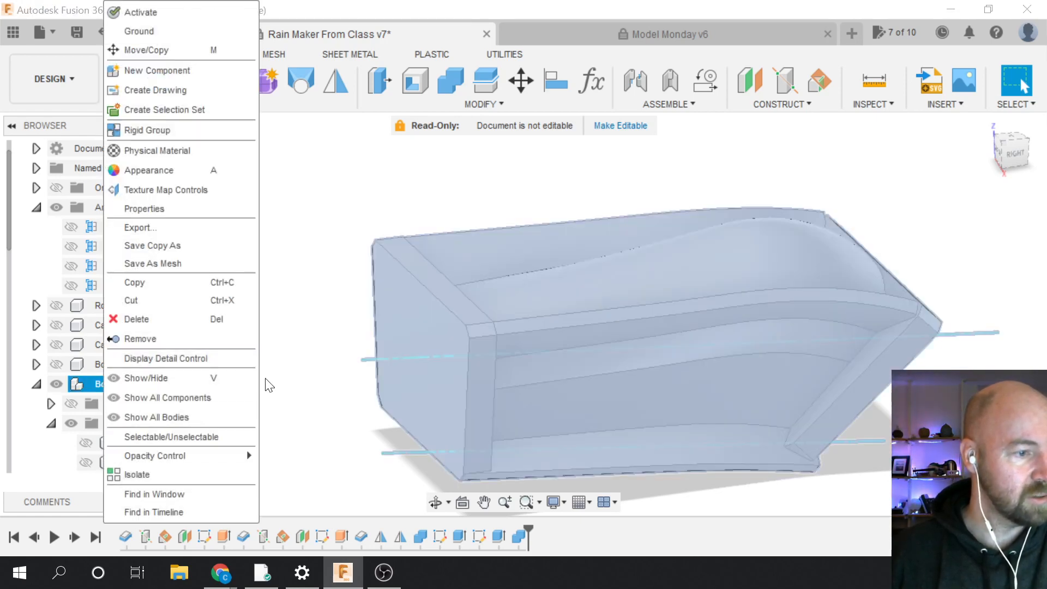
{"action": "left_click", "coordinate": [294, 375]}
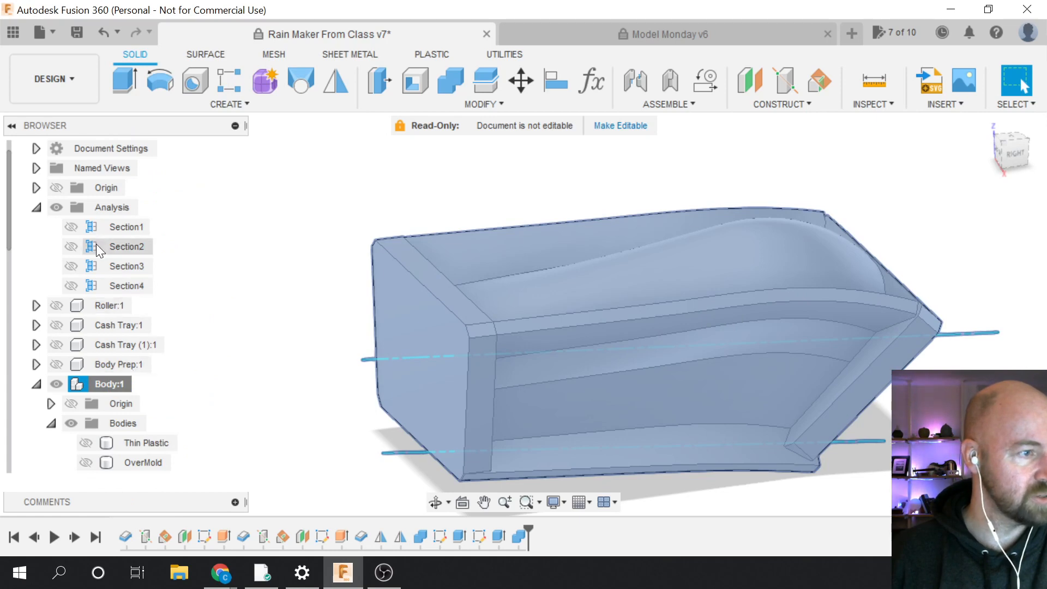
{"action": "scroll", "coordinate": [99, 248], "scroll_direction": "up", "scroll_amount": 1}
{"action": "scroll", "coordinate": [79, 453], "scroll_direction": "down", "scroll_amount": 12}
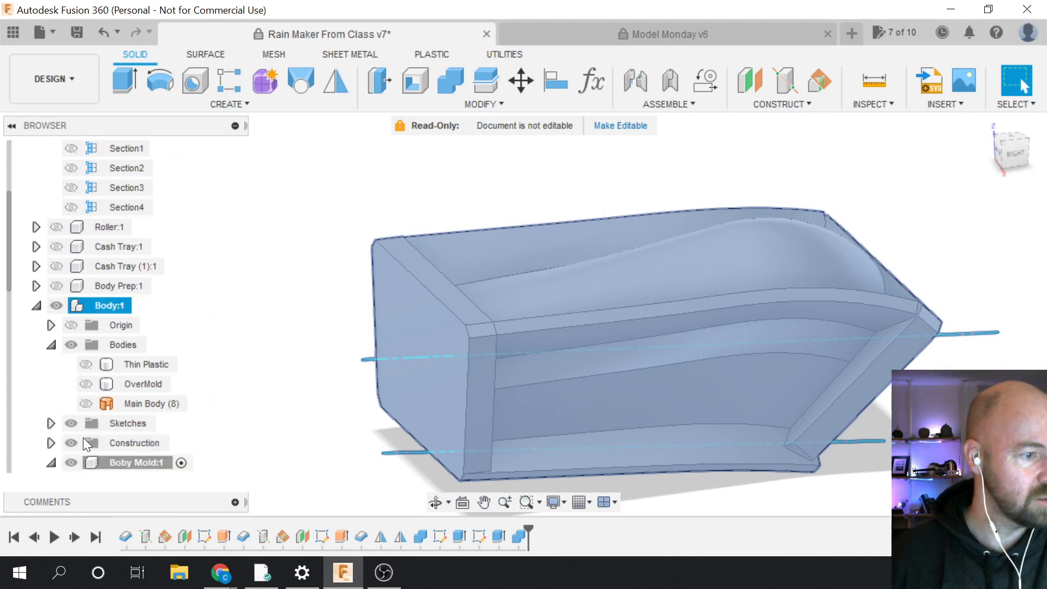
{"action": "right_click", "coordinate": [126, 321]}
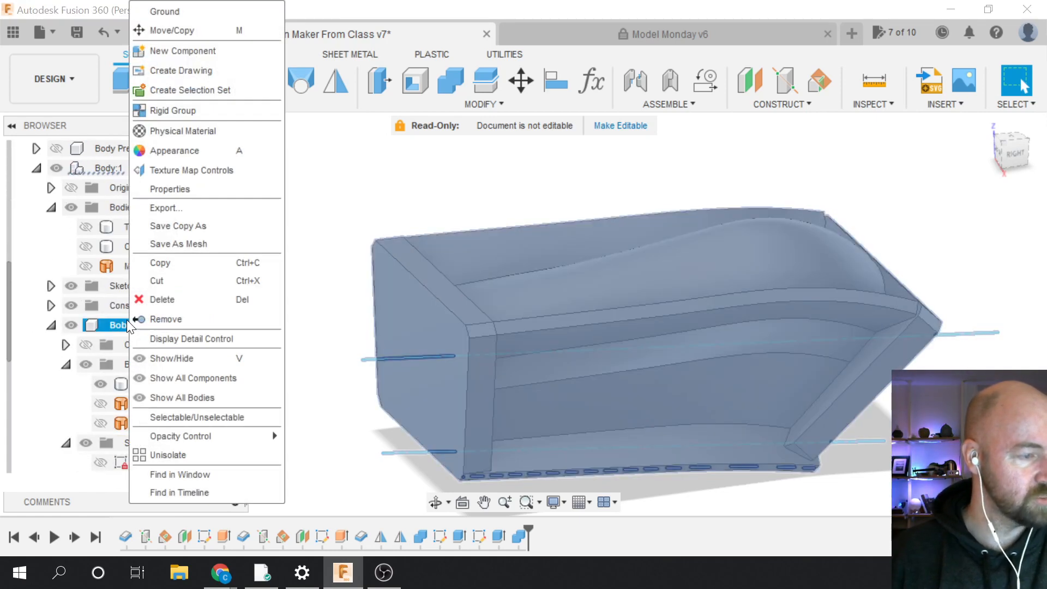
{"action": "left_click", "coordinate": [166, 457]}
{"action": "left_click", "coordinate": [293, 363]}
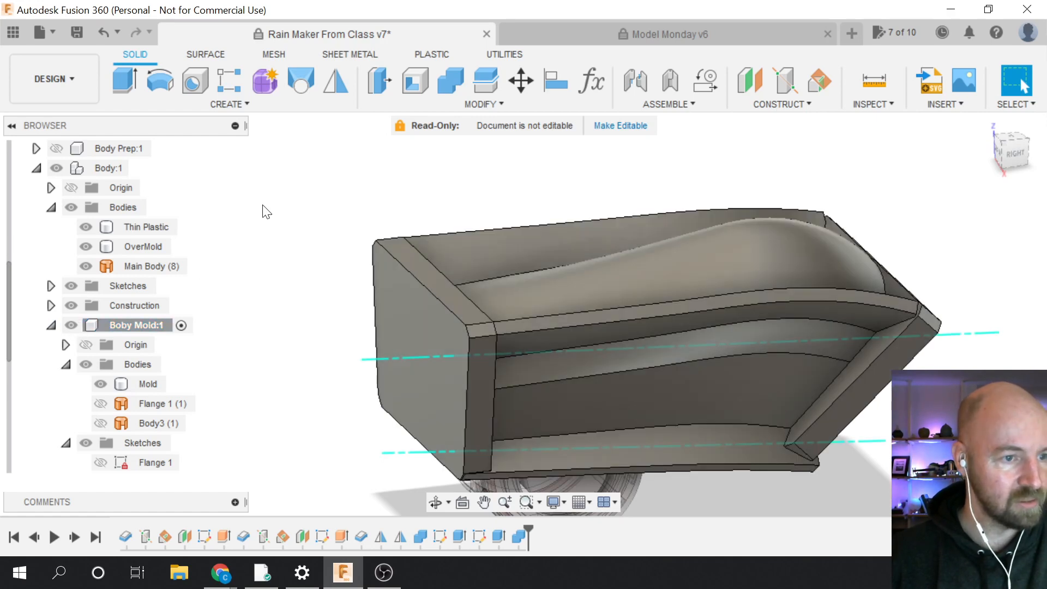
Set up a Split Body of Mold with Thin Plastic's flat end face as the splitting tool, hiding the Boby Mold component to reach it
{"action": "left_click", "coordinate": [479, 104]}
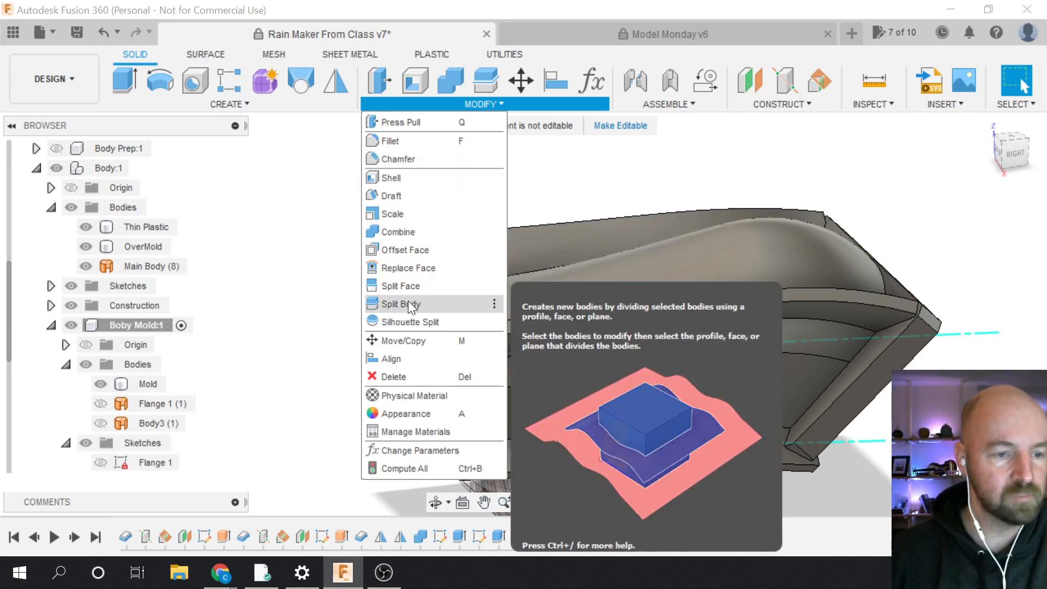
{"action": "left_click", "coordinate": [409, 304]}
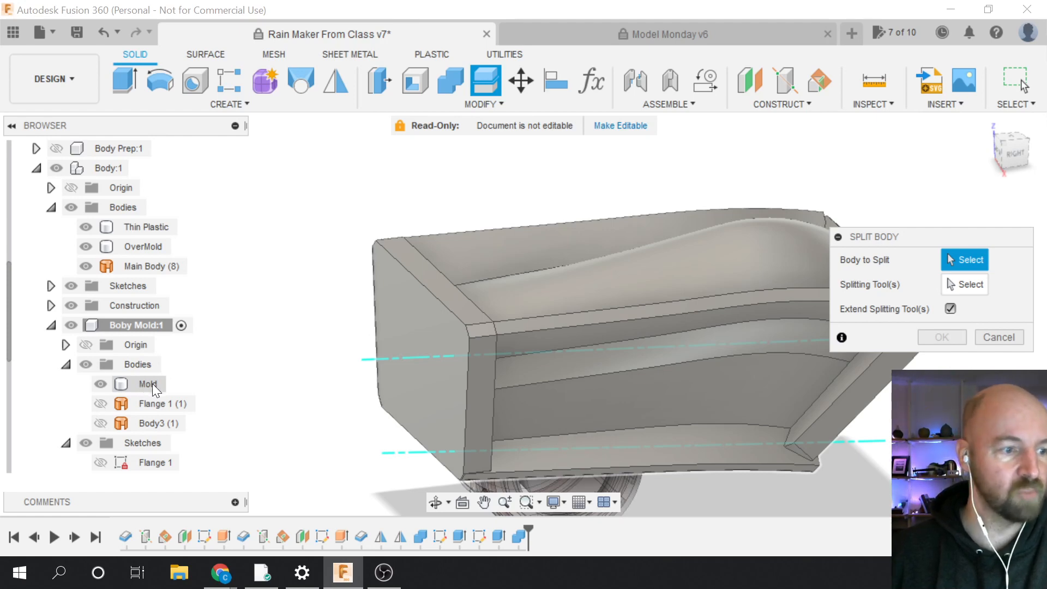
{"action": "left_click", "coordinate": [152, 384]}
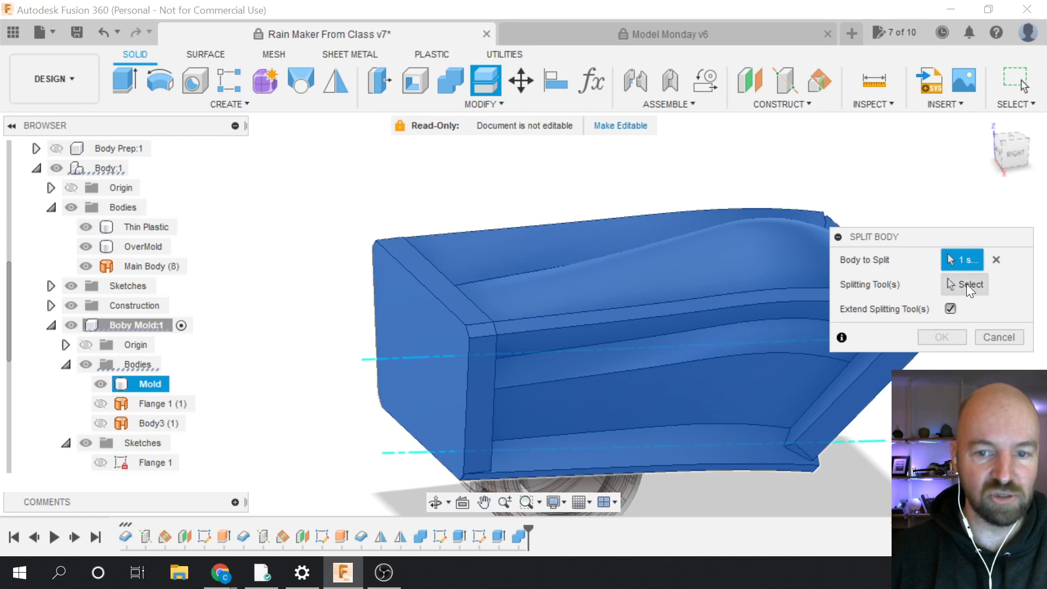
{"action": "left_click", "coordinate": [968, 283]}
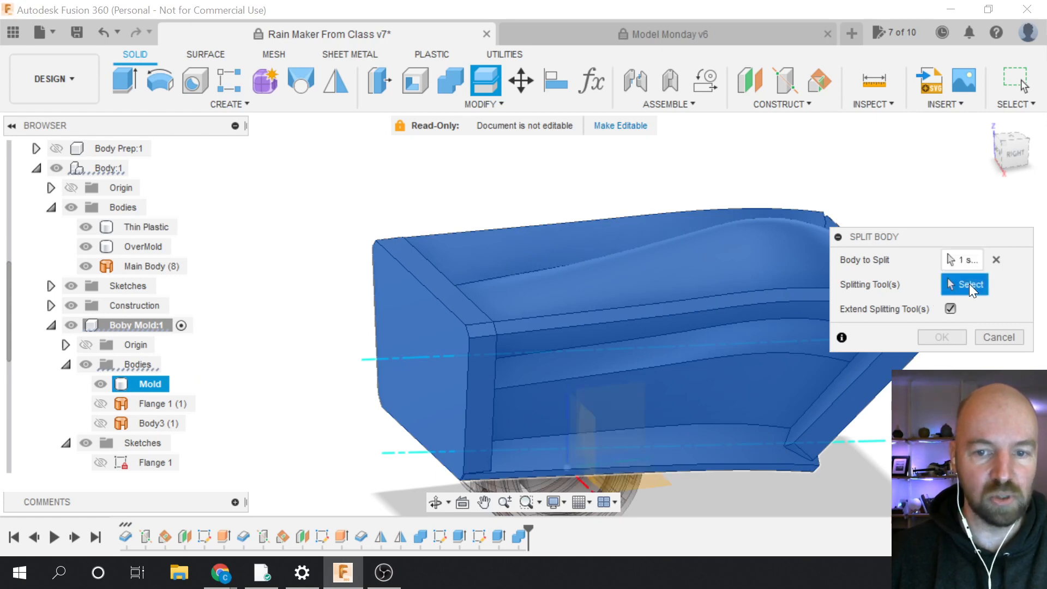
{"action": "left_click", "coordinate": [71, 325]}
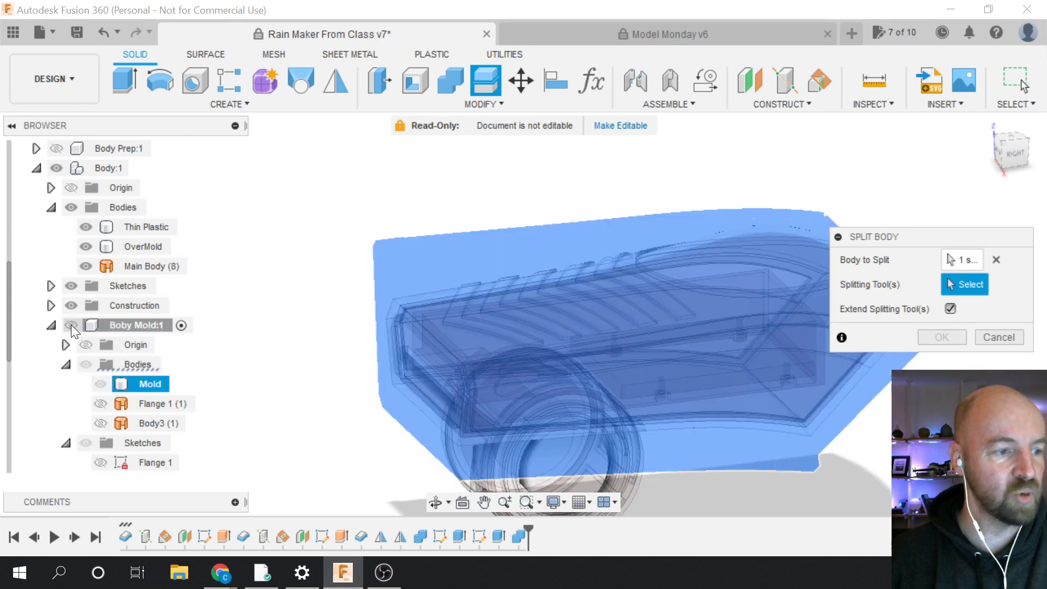
{"action": "scroll", "coordinate": [354, 399], "scroll_direction": "up", "scroll_amount": 3}
{"action": "scroll", "coordinate": [354, 399], "scroll_direction": "up", "scroll_amount": 5}
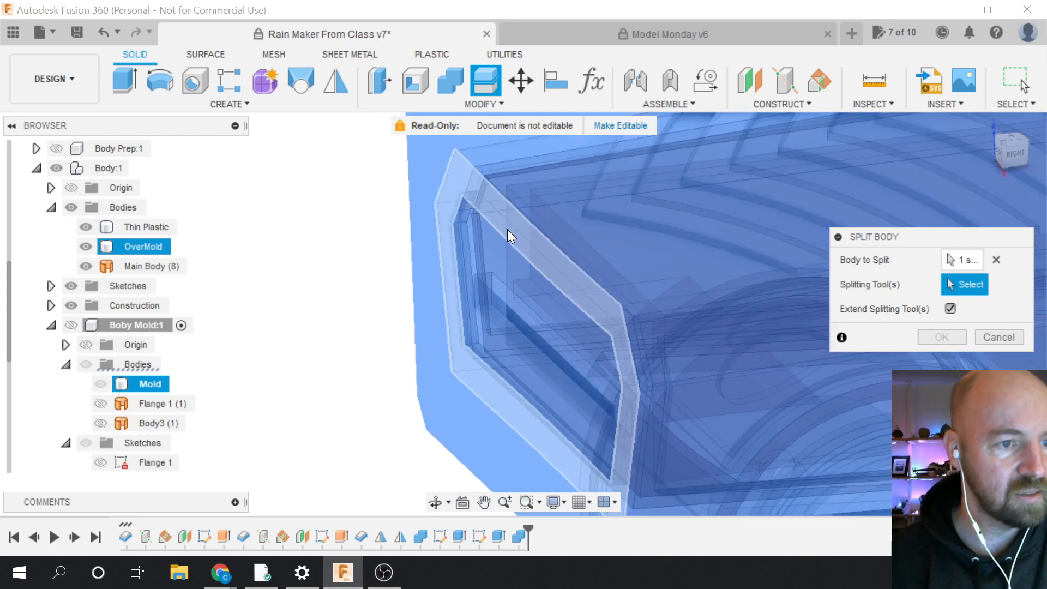
{"action": "left_click", "coordinate": [511, 280]}
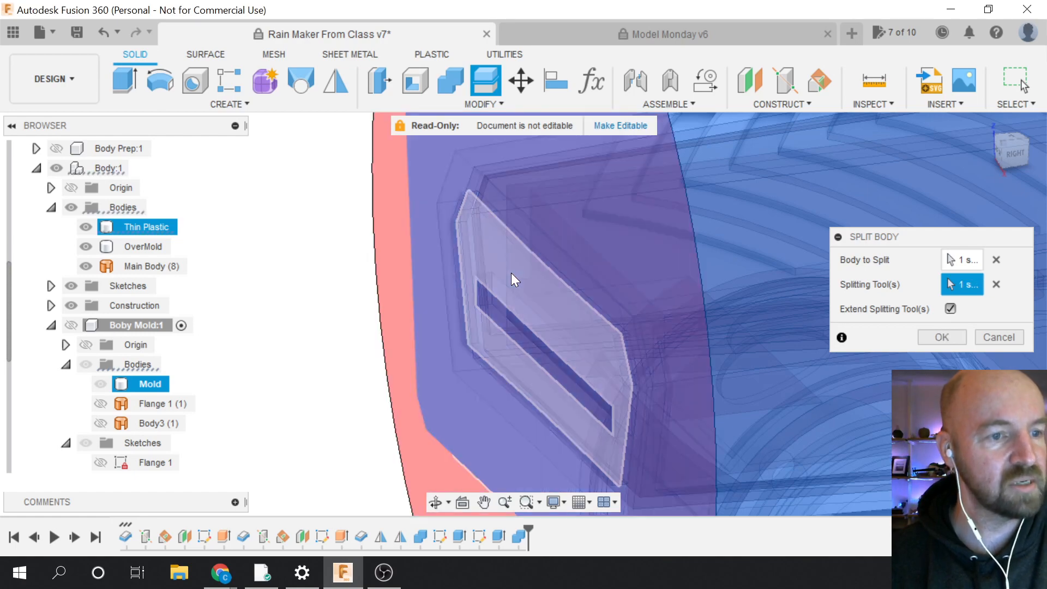
Show the Boby Mold component and its Mold body again, and complete the split along the extended end face plane
{"action": "scroll", "coordinate": [537, 269], "scroll_direction": "down", "scroll_amount": 4}
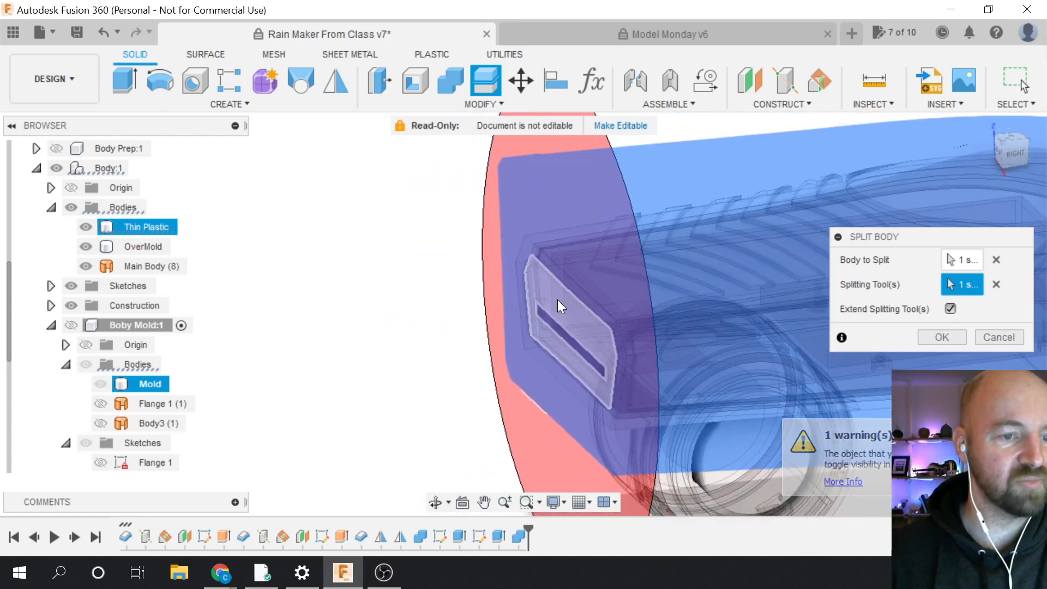
{"action": "scroll", "coordinate": [543, 327], "scroll_direction": "up", "scroll_amount": 5}
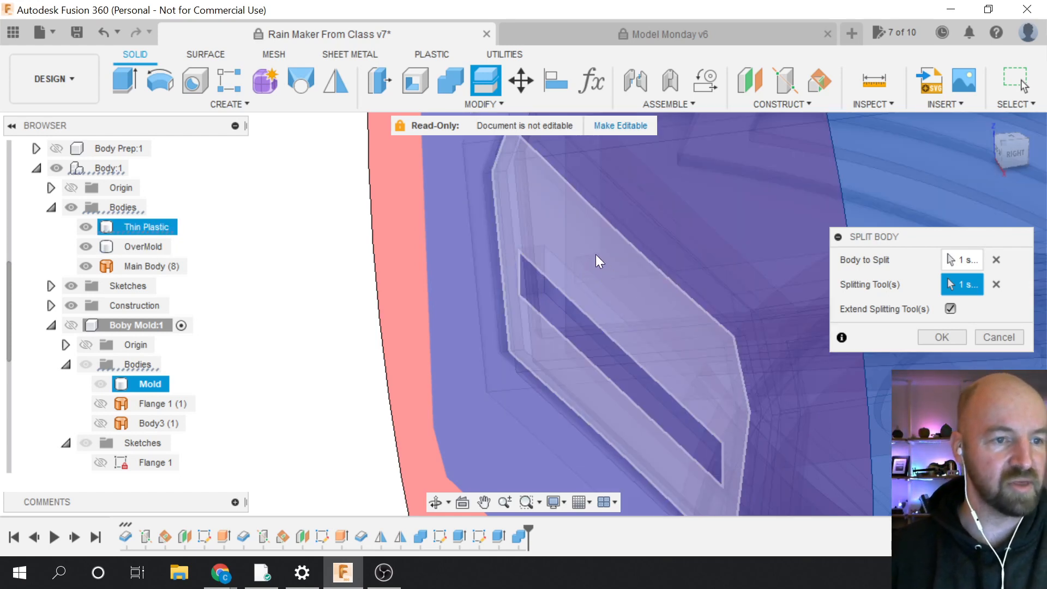
{"action": "scroll", "coordinate": [574, 225], "scroll_direction": "down", "scroll_amount": 5}
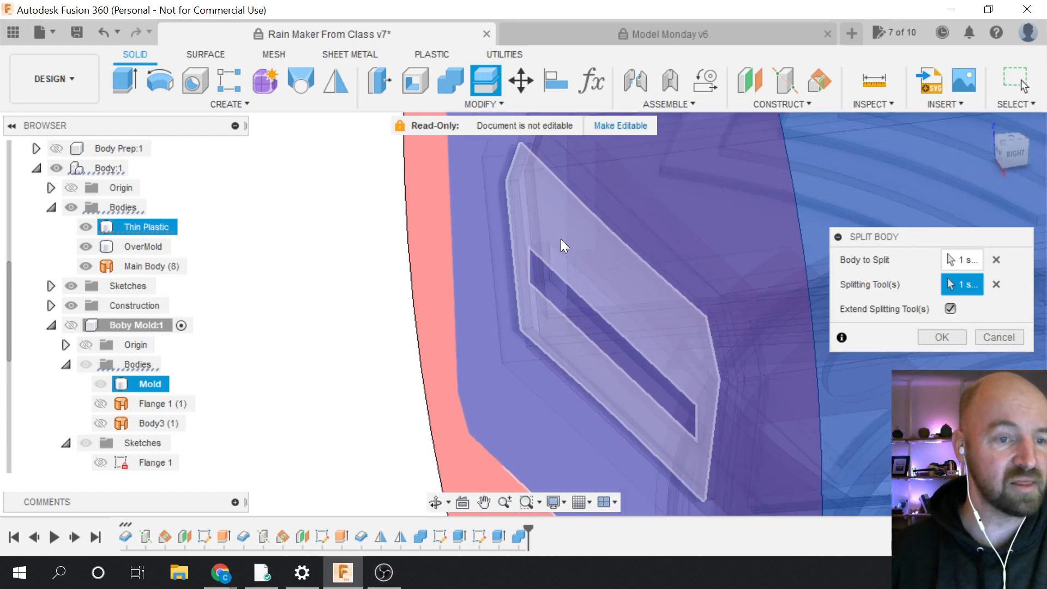
{"action": "scroll", "coordinate": [544, 298], "scroll_direction": "down", "scroll_amount": 3}
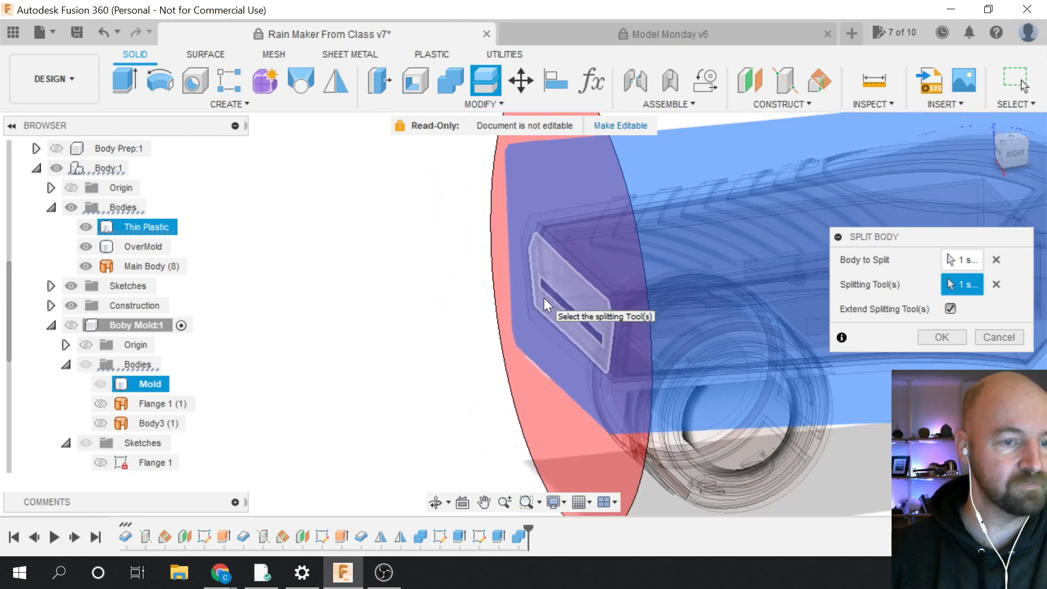
{"action": "scroll", "coordinate": [573, 329], "scroll_direction": "down", "scroll_amount": 2}
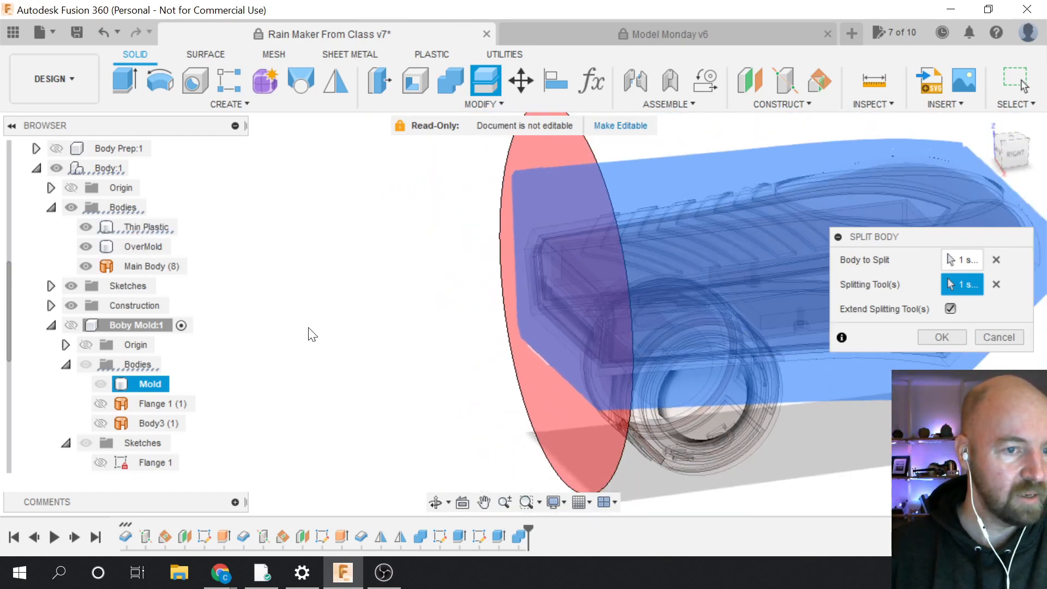
{"action": "left_click", "coordinate": [100, 384]}
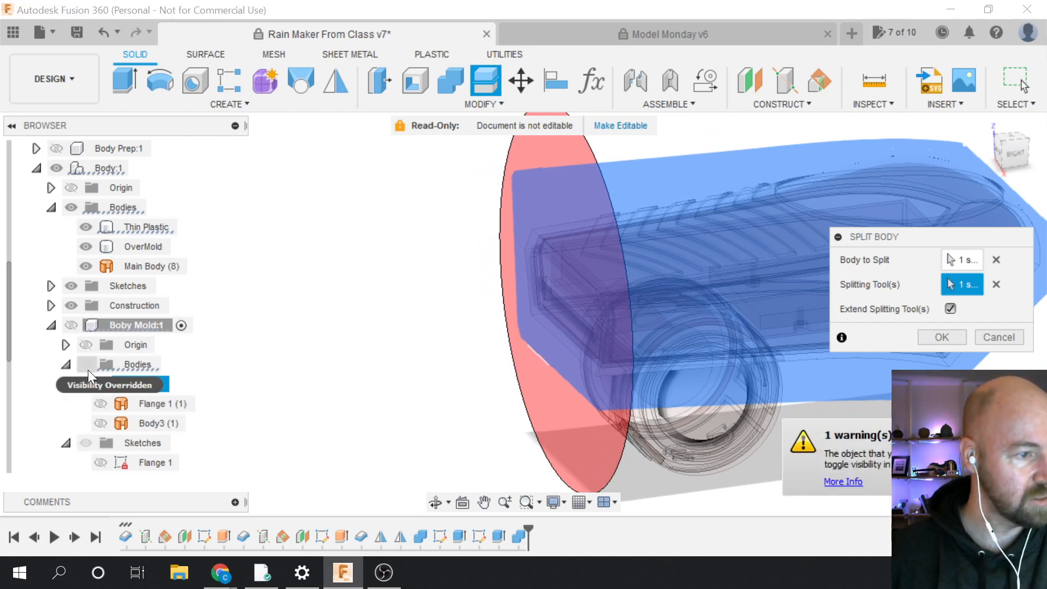
{"action": "scroll", "coordinate": [88, 368], "scroll_direction": "down", "scroll_amount": 2}
{"action": "left_click", "coordinate": [100, 345]}
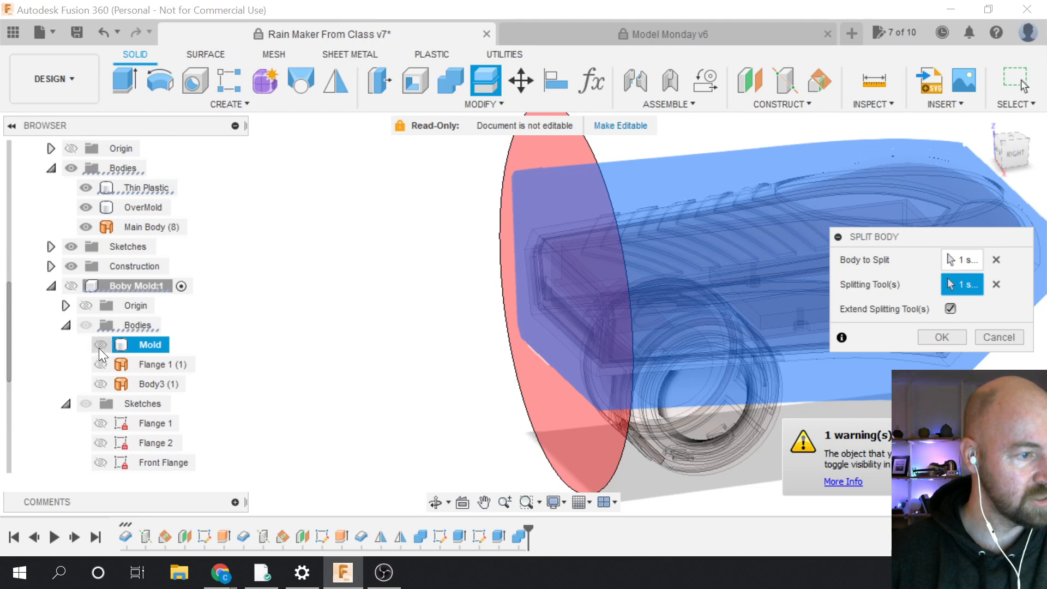
{"action": "left_click", "coordinate": [73, 286]}
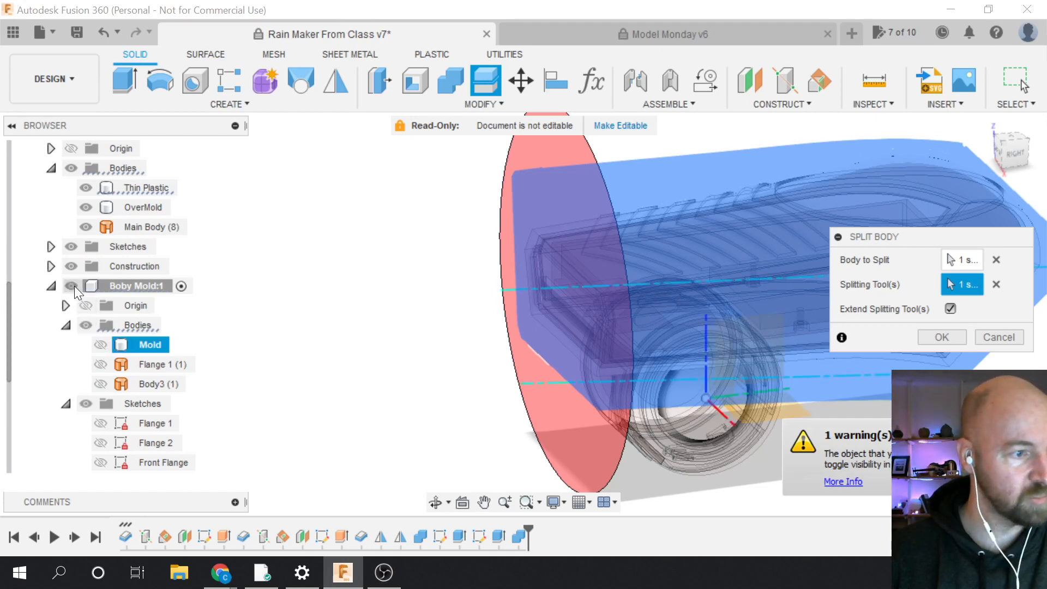
{"action": "left_click", "coordinate": [99, 344]}
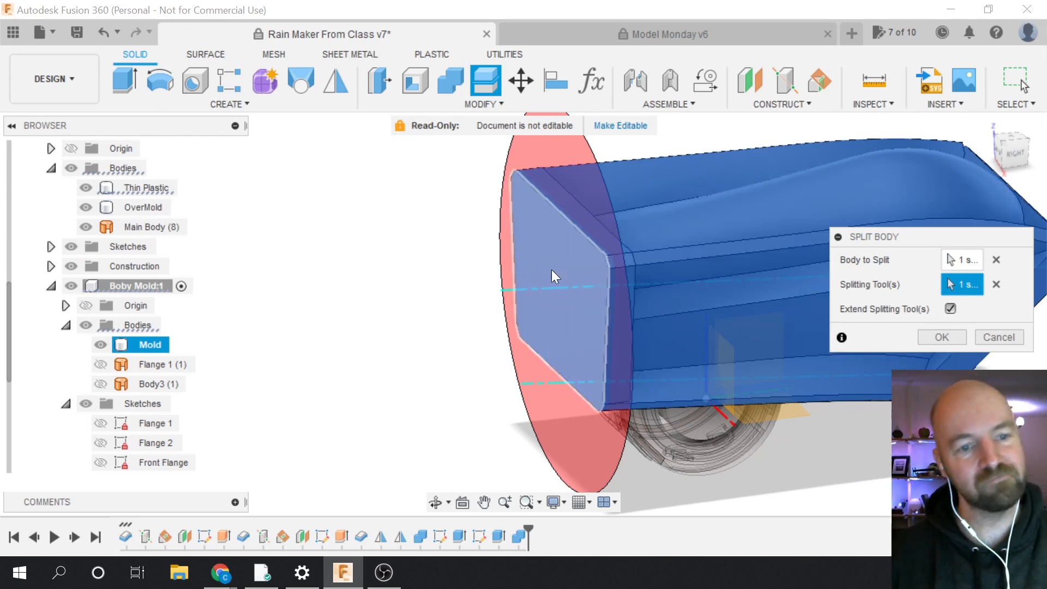
{"action": "left_click", "coordinate": [930, 336]}
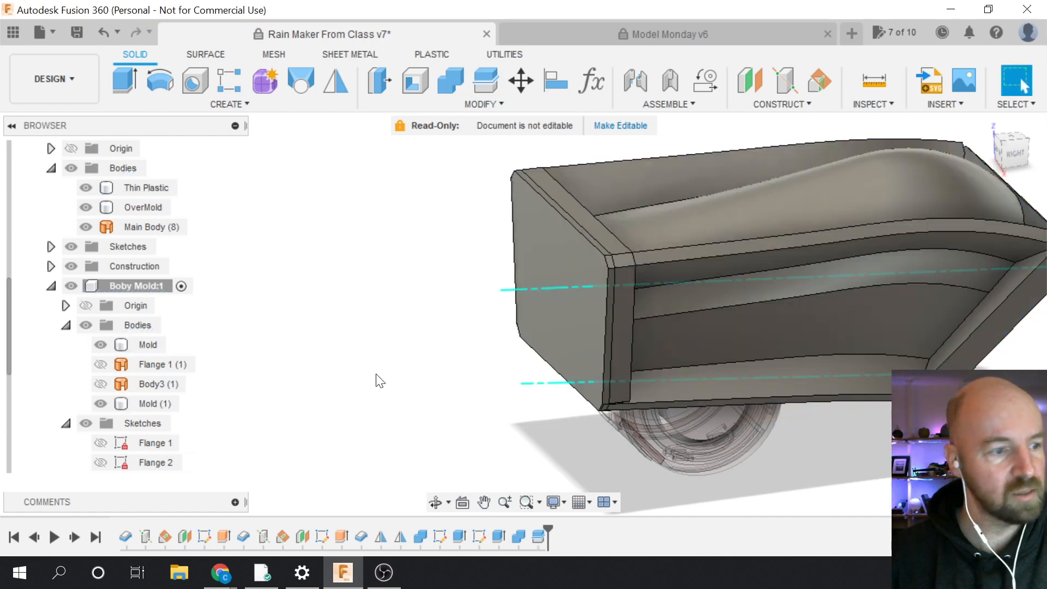
Toggle the visibility of the split-off end plate Mold (1), highlight it, and leave it hidden
{"action": "left_click", "coordinate": [103, 405]}
{"action": "left_click", "coordinate": [100, 403]}
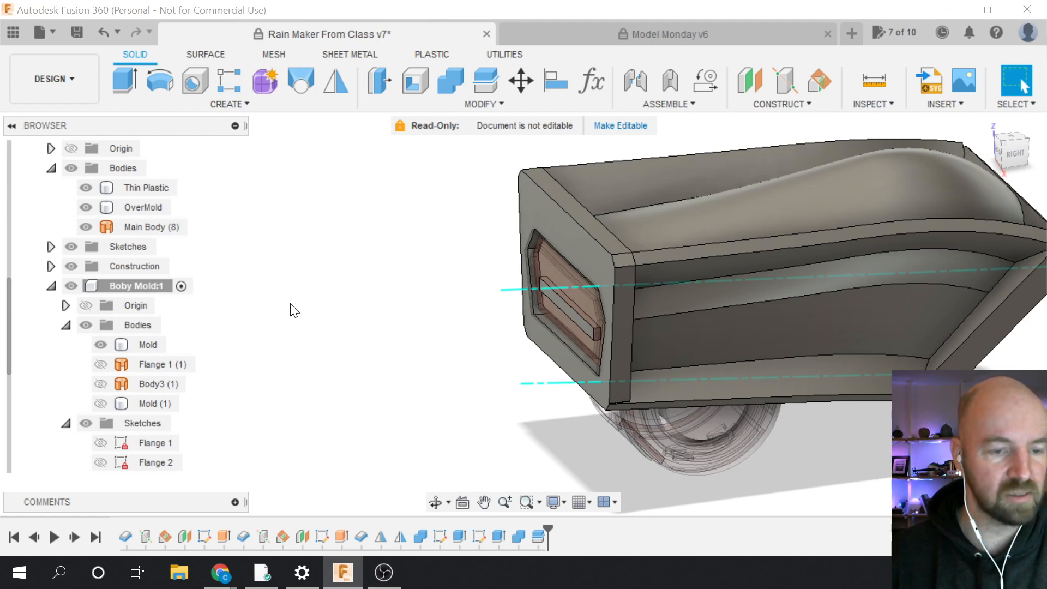
{"action": "left_click", "coordinate": [99, 403]}
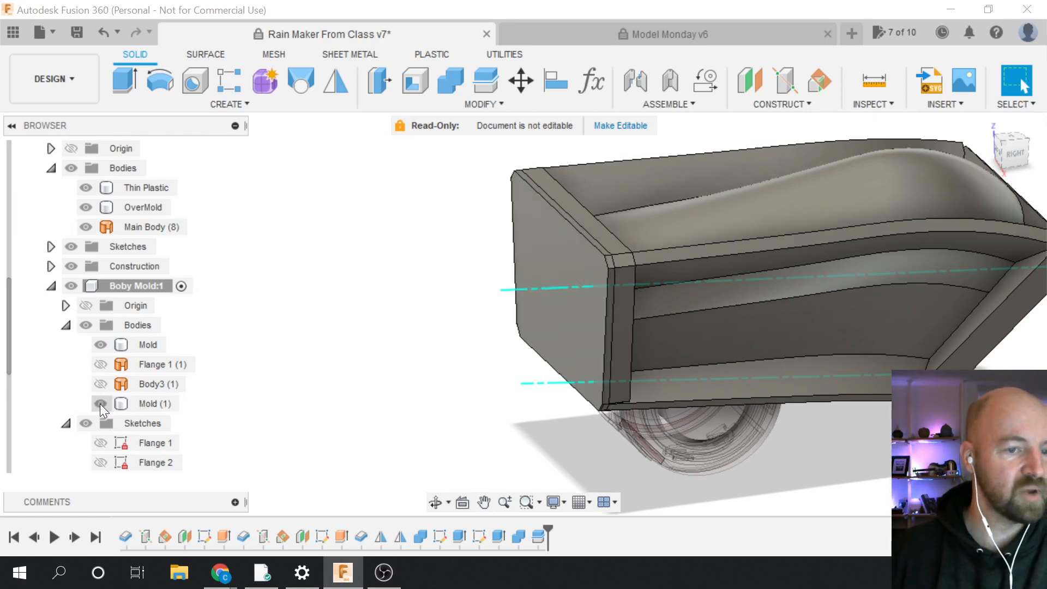
{"action": "left_click", "coordinate": [100, 403]}
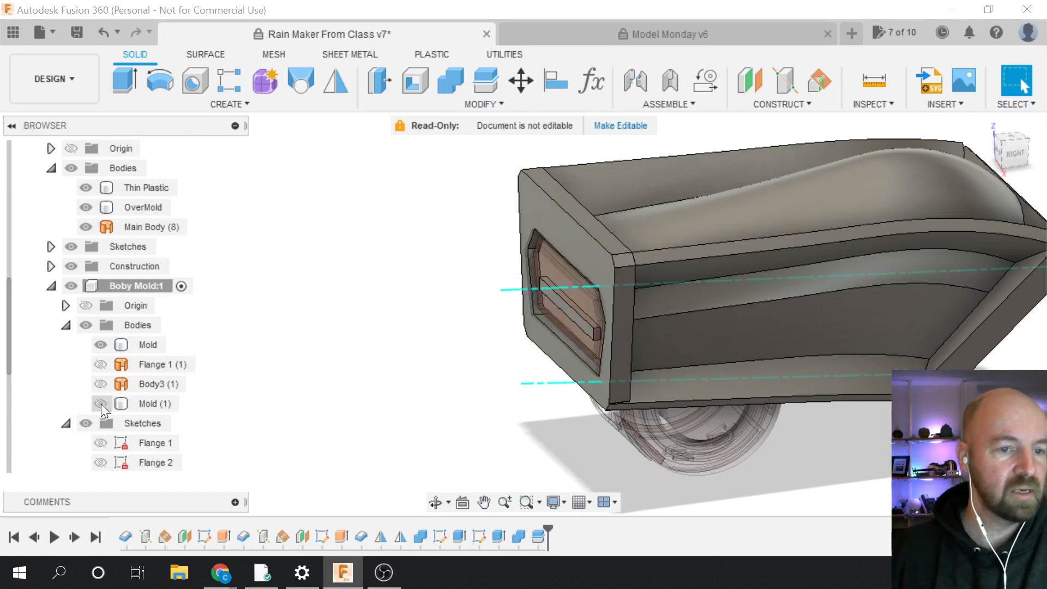
{"action": "left_click", "coordinate": [98, 405]}
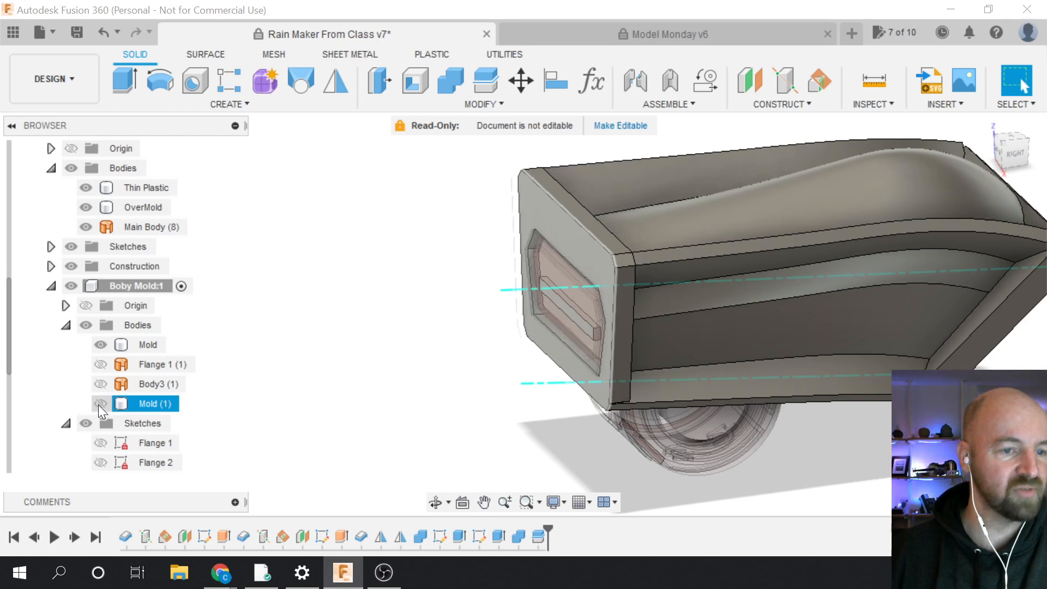
{"action": "left_click", "coordinate": [98, 404]}
{"action": "left_click", "coordinate": [136, 405]}
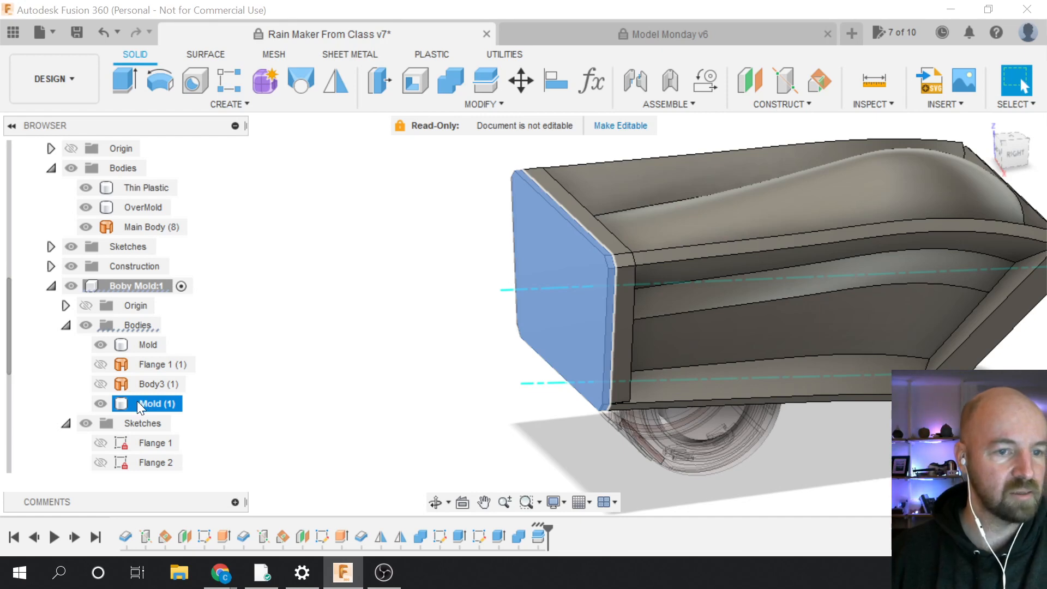
{"action": "left_click", "coordinate": [100, 403]}
{"action": "scroll", "coordinate": [476, 308], "scroll_direction": "up", "scroll_amount": 5}
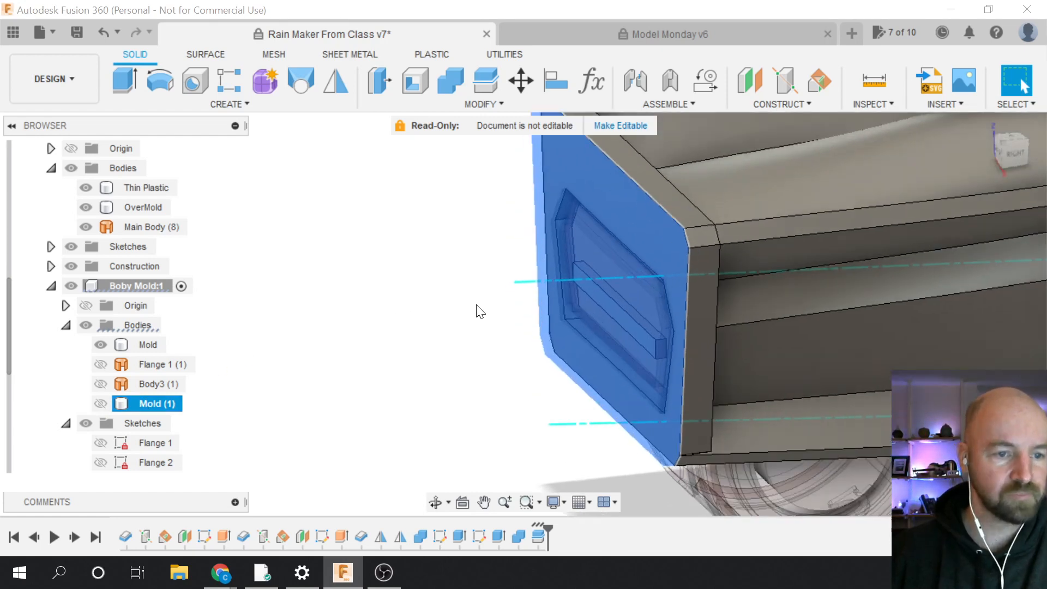
Examine the cut end of the mold up close, looking at the OverMold and Thin Plastic faces inside the opening
{"action": "left_click", "coordinate": [482, 320]}
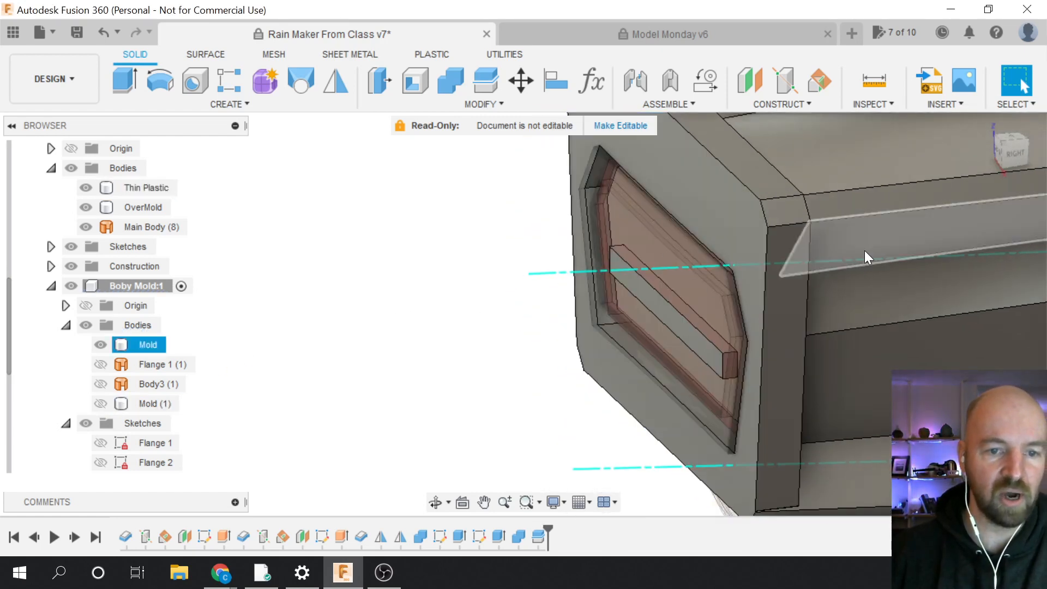
{"action": "left_click_drag", "start_coordinate": [1004, 150], "coordinate": [1009, 133]}
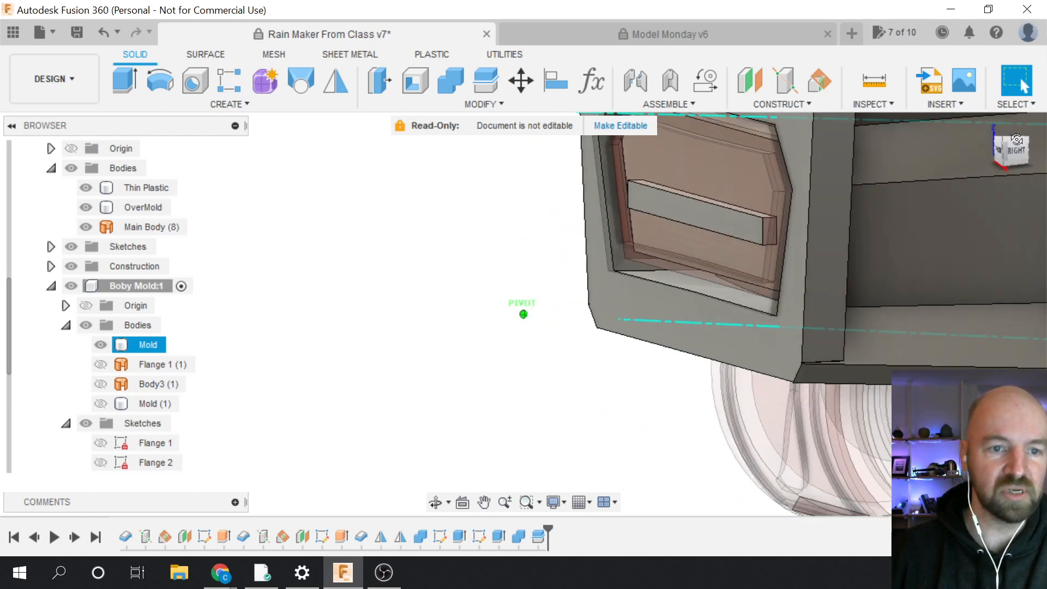
{"action": "scroll", "coordinate": [517, 412], "scroll_direction": "down", "scroll_amount": 3}
{"action": "scroll", "coordinate": [594, 282], "scroll_direction": "up", "scroll_amount": 5}
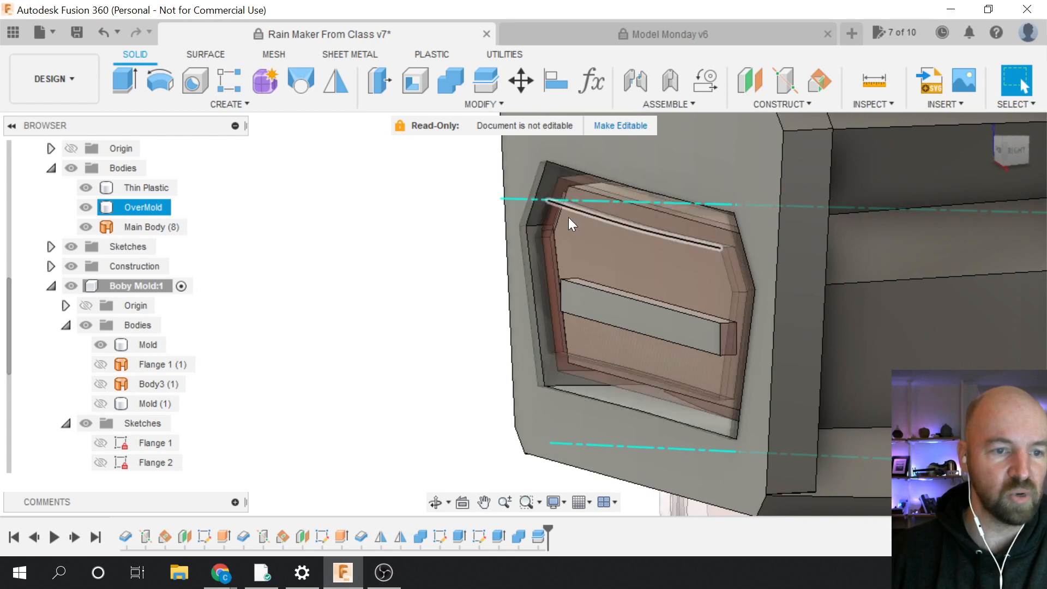
{"action": "left_click", "coordinate": [559, 263]}
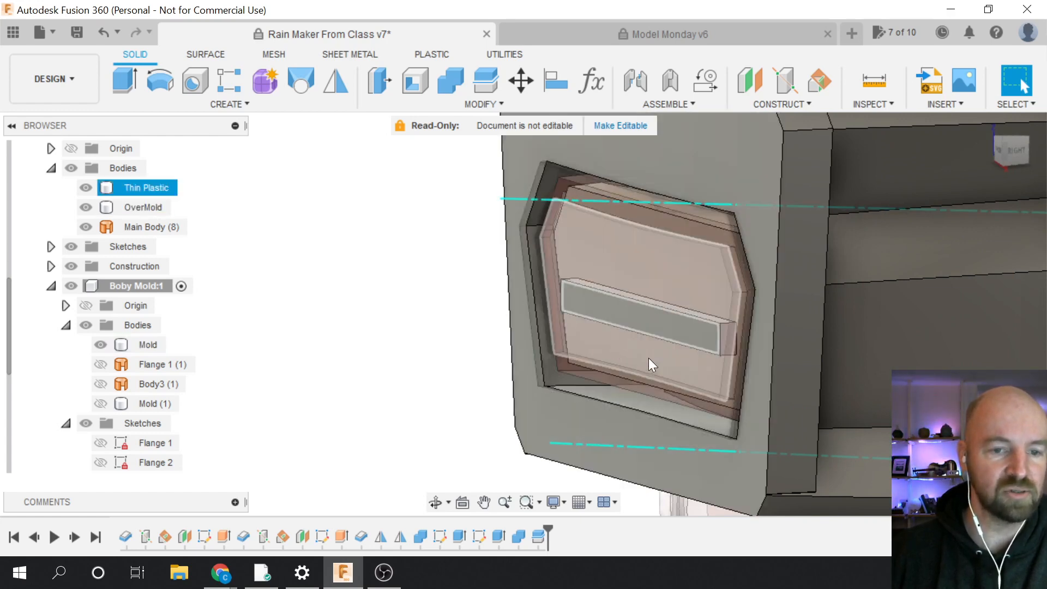
{"action": "scroll", "coordinate": [502, 427], "scroll_direction": "down", "scroll_amount": 2}
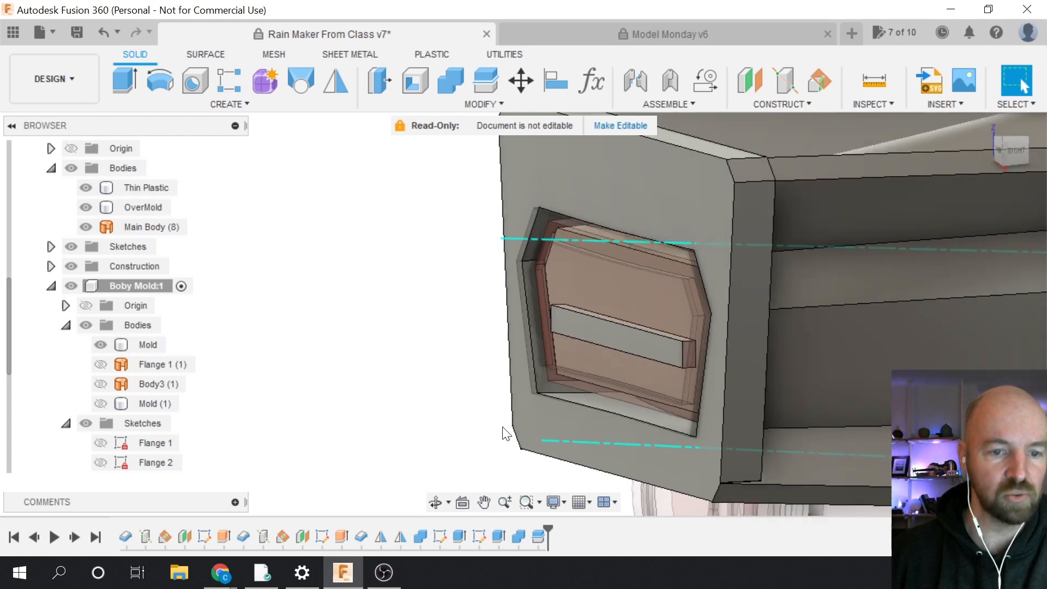
{"action": "scroll", "coordinate": [504, 432], "scroll_direction": "down", "scroll_amount": 2}
{"action": "left_click", "coordinate": [641, 311]}
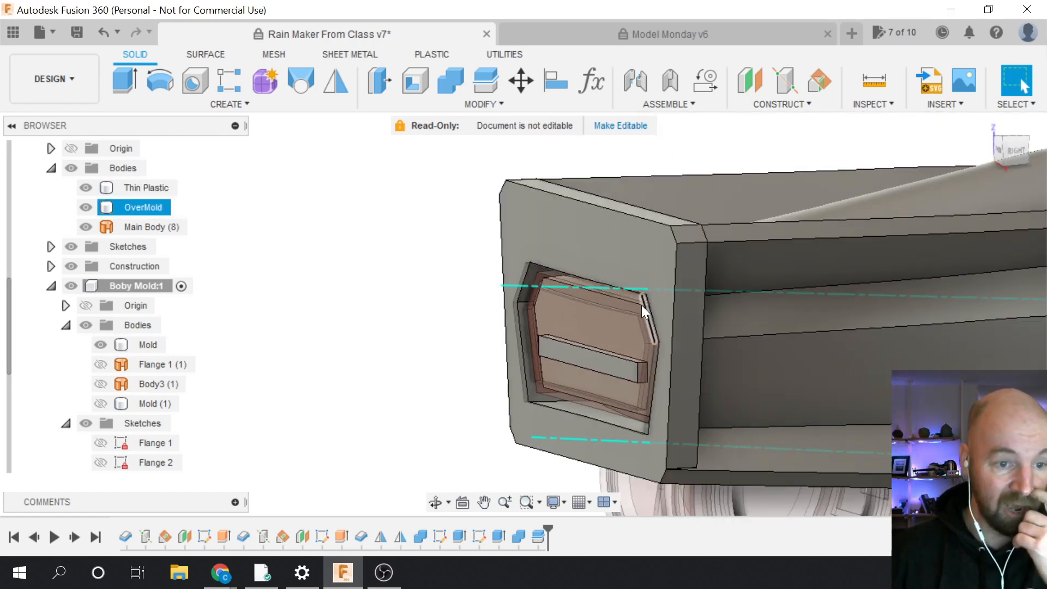
Review the Split Body feature's selections without changing them, and highlight the Thin Plastic end face used as its splitting tool
{"action": "right_click", "coordinate": [531, 539]}
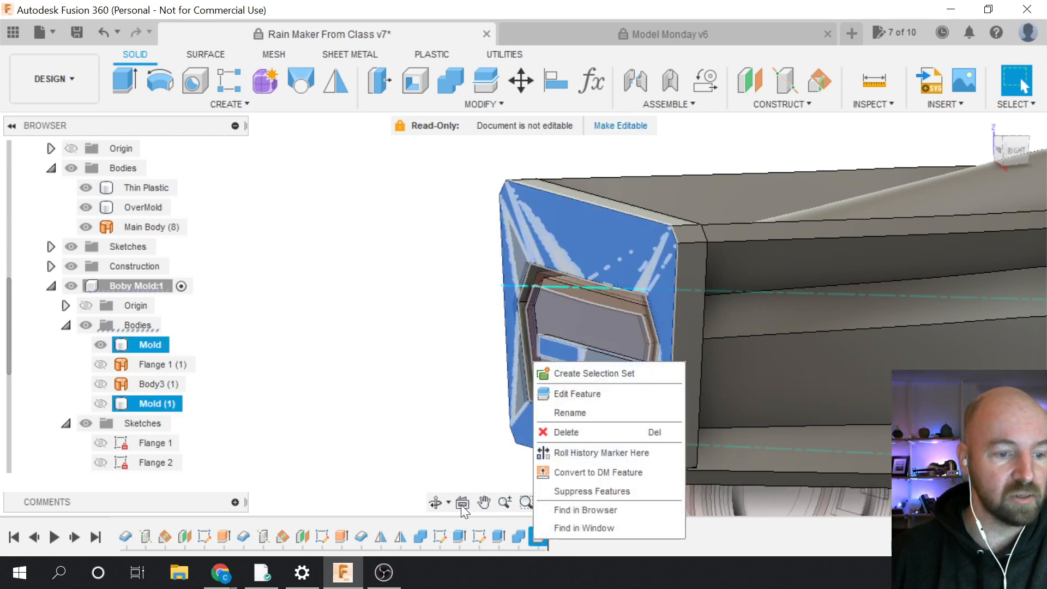
{"action": "left_click", "coordinate": [427, 448]}
{"action": "right_click", "coordinate": [533, 535]}
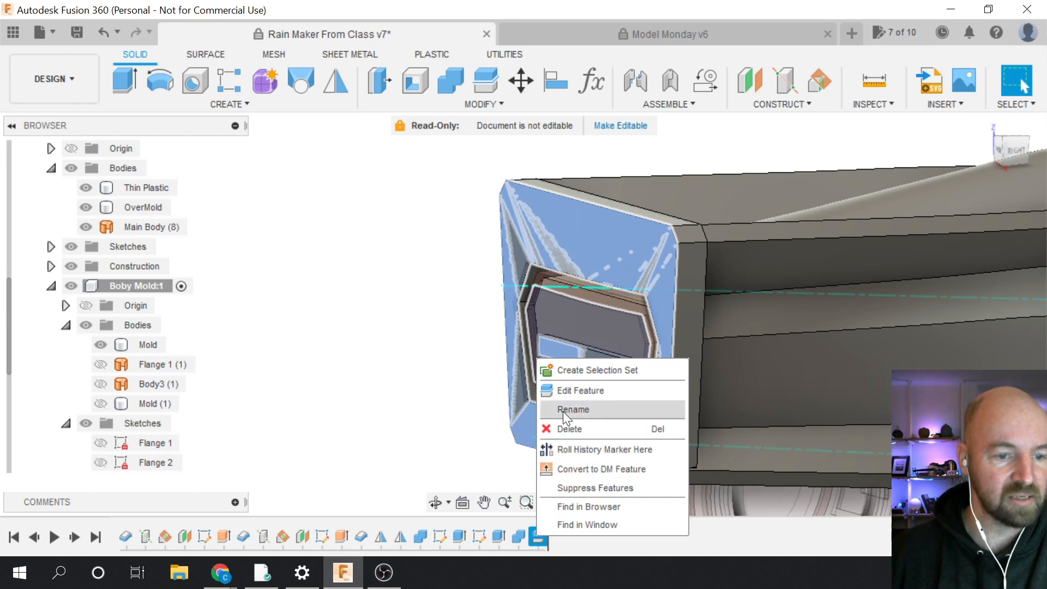
{"action": "left_click", "coordinate": [570, 391]}
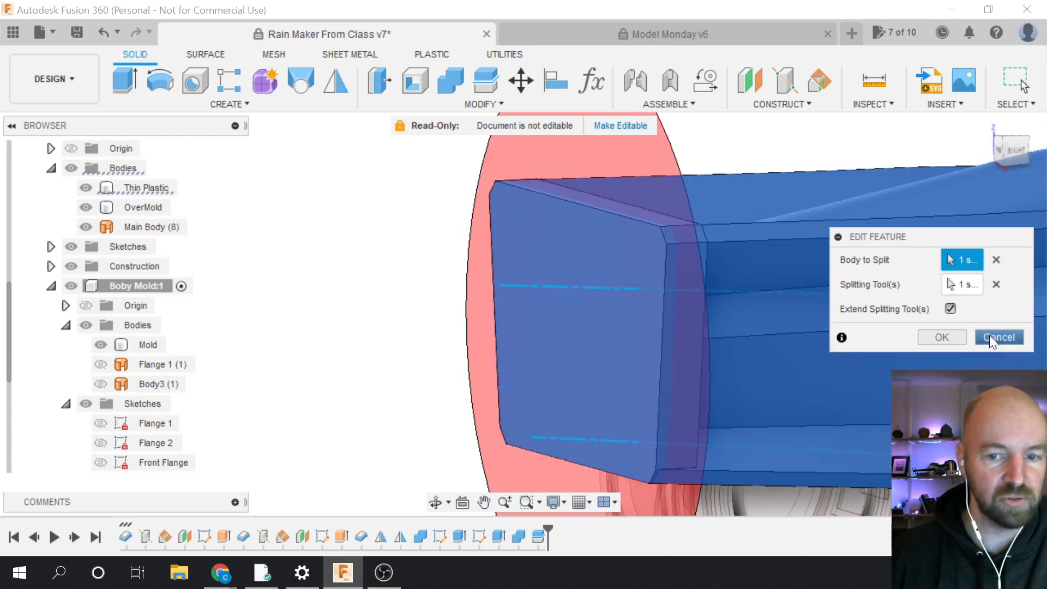
{"action": "left_click", "coordinate": [989, 334]}
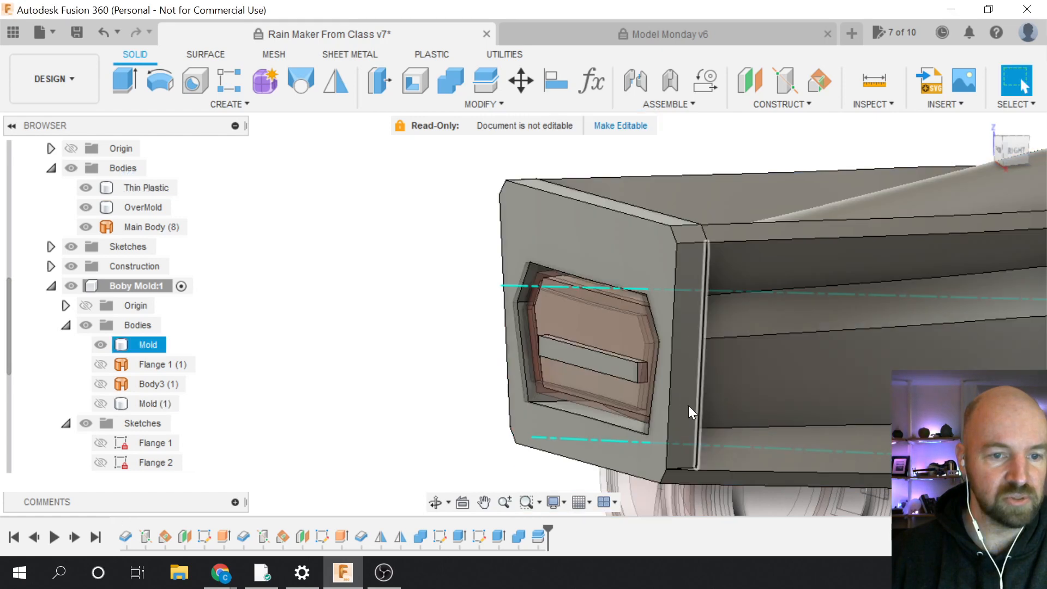
{"action": "left_click", "coordinate": [587, 318]}
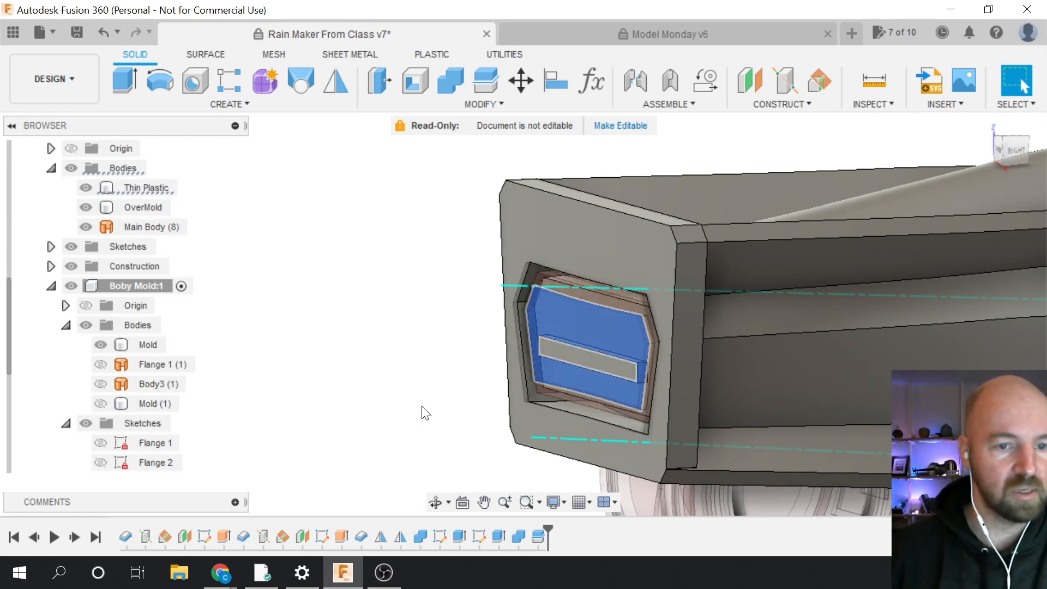
{"action": "scroll", "coordinate": [429, 447], "scroll_direction": "down", "scroll_amount": 4}
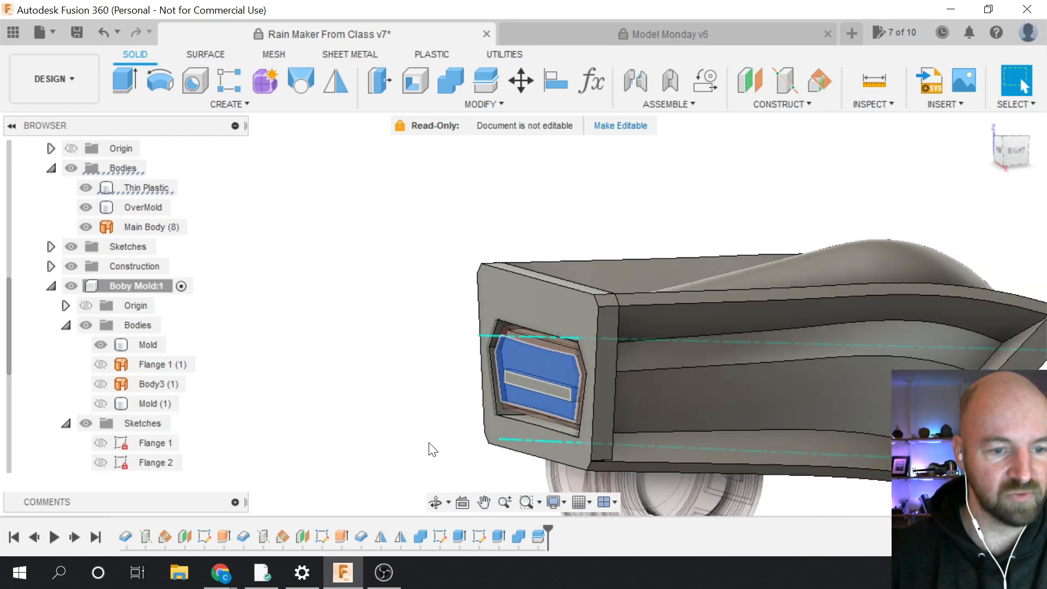
Rename the split-off end plate body Mold (1) to Mold Front, highlight it for a check, and clear the selection
{"action": "scroll", "coordinate": [429, 447], "scroll_direction": "down", "scroll_amount": 1}
{"action": "left_click", "coordinate": [427, 281]}
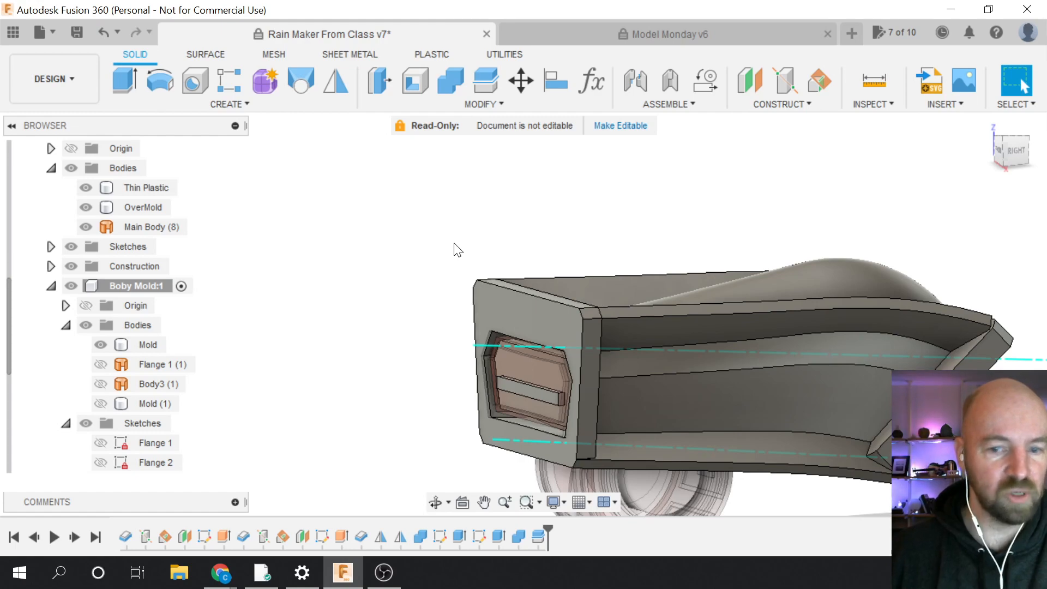
{"action": "mouse_move", "coordinate": [1022, 154]}
{"action": "left_mouse_down"}
{"action": "mouse_move", "coordinate": [979, 148]}
{"action": "mouse_move", "coordinate": [1025, 154]}
{"action": "mouse_move", "coordinate": [990, 146]}
{"action": "mouse_move", "coordinate": [1023, 154]}
{"action": "mouse_move", "coordinate": [1011, 152]}
{"action": "mouse_move", "coordinate": [1017, 160]}
{"action": "left_mouse_up"}
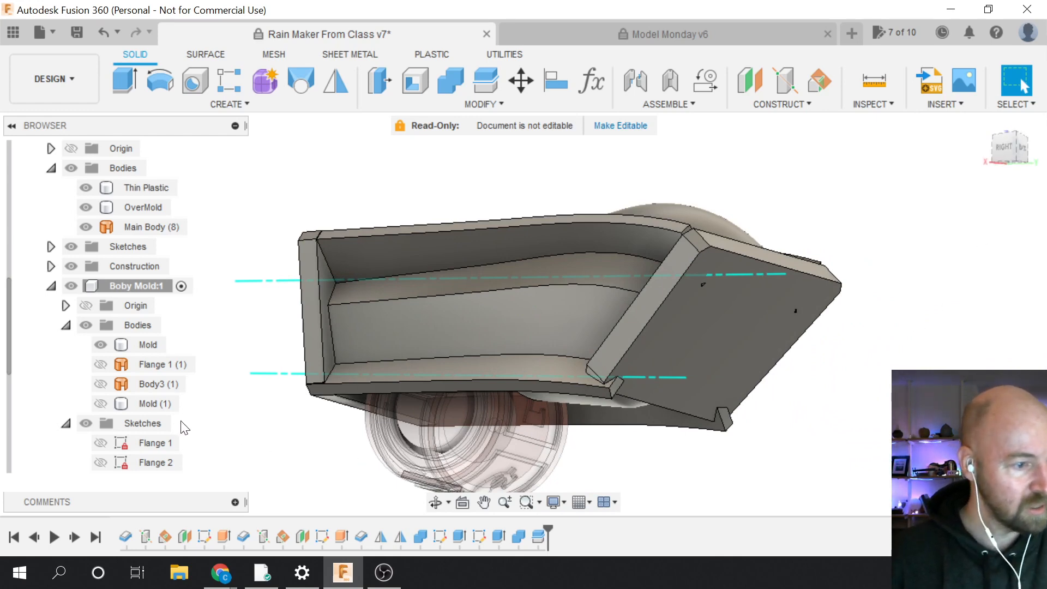
{"action": "left_click", "coordinate": [150, 403]}
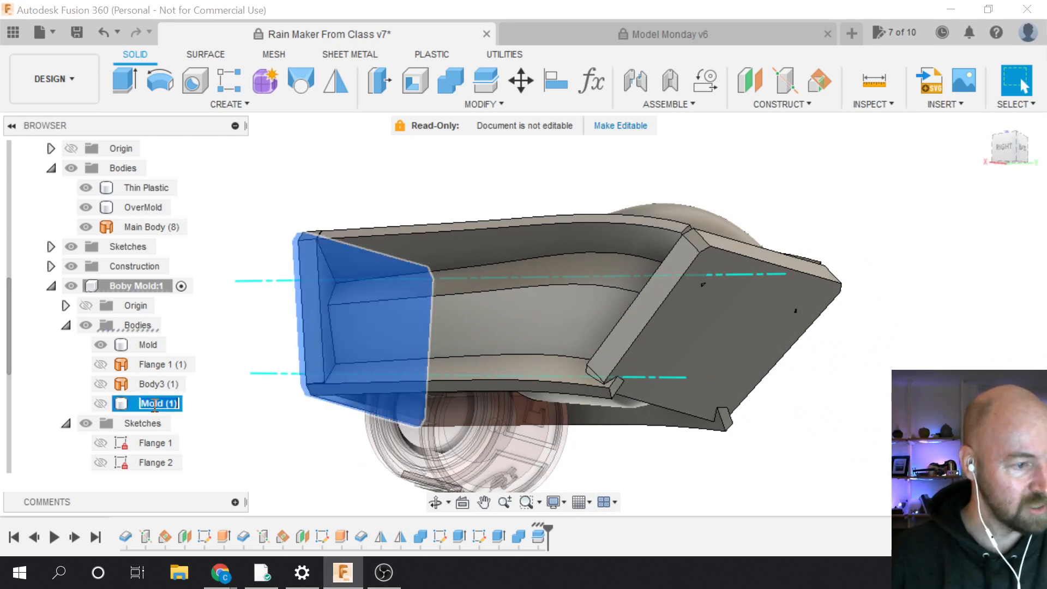
{"action": "double_click", "coordinate": [155, 404]}
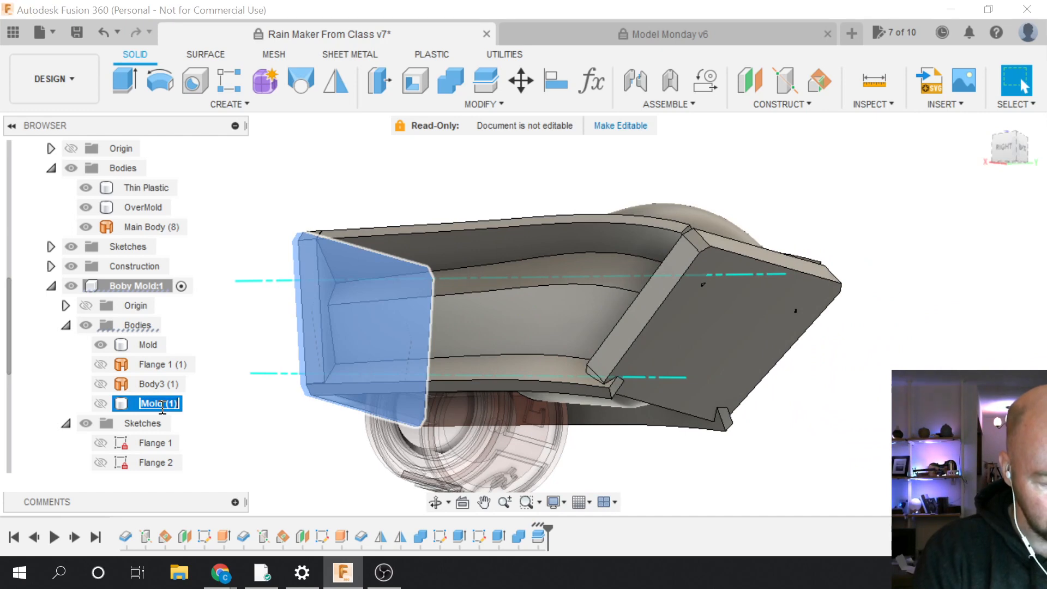
{"action": "type", "text": "Mold Fron"}
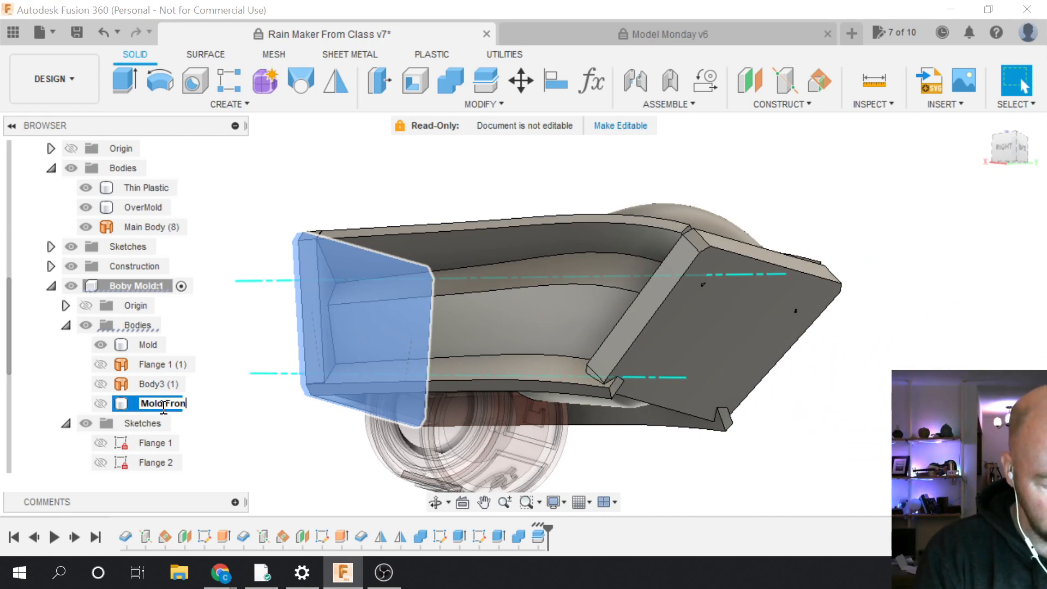
{"action": "type", "text": "t"}
{"action": "key", "text": "Return"}
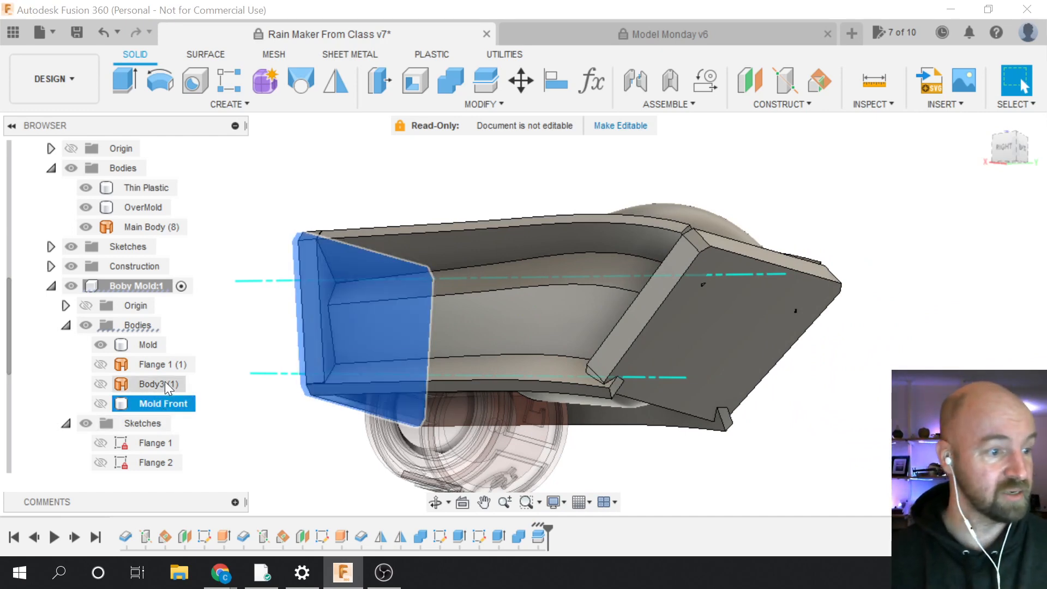
{"action": "left_click", "coordinate": [222, 405]}
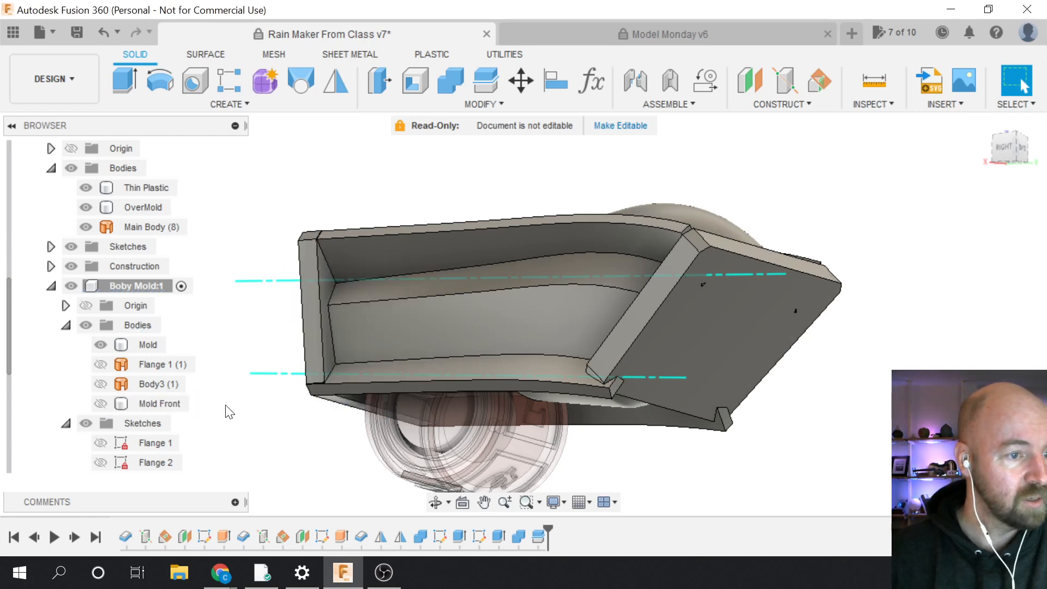
{"action": "left_click", "coordinate": [171, 403]}
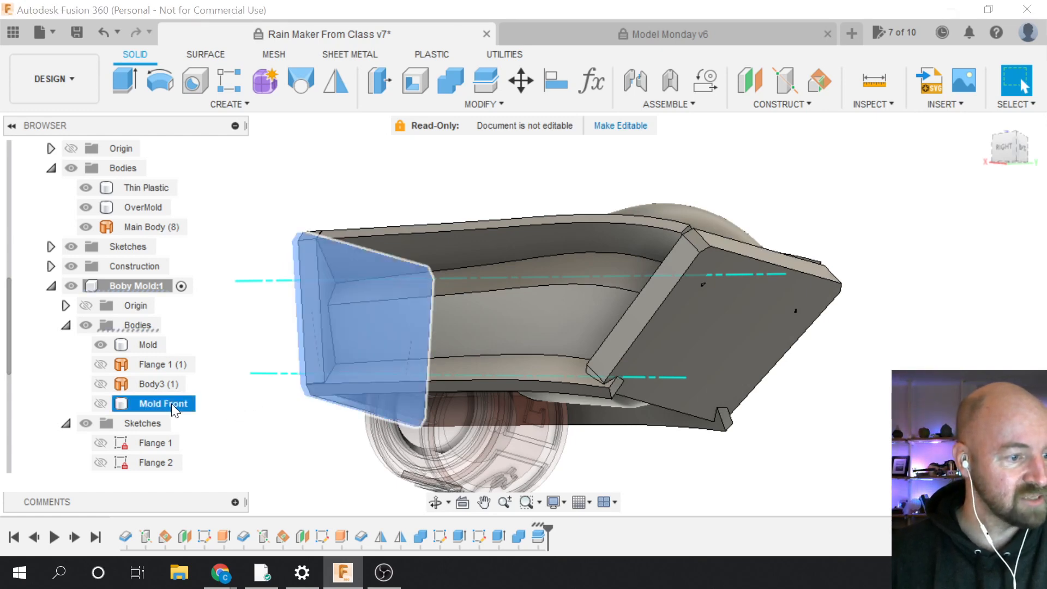
{"action": "left_click", "coordinate": [228, 424]}
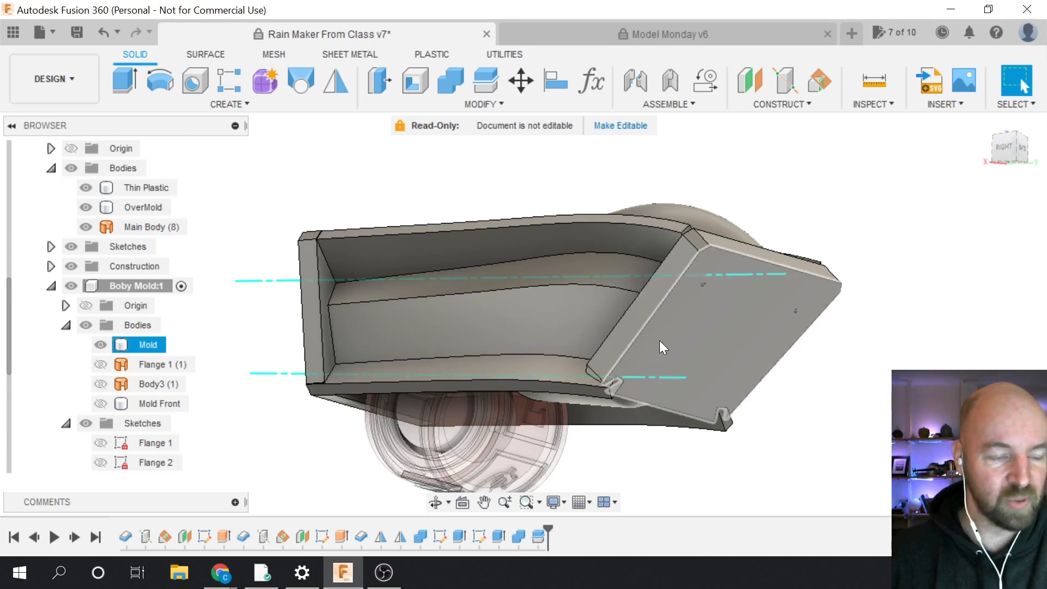
Split the Mold body with the OverMold's slanted end face as the extended splitting tool, hiding the Boby Mold component to reach that face
{"action": "left_click", "coordinate": [490, 103]}
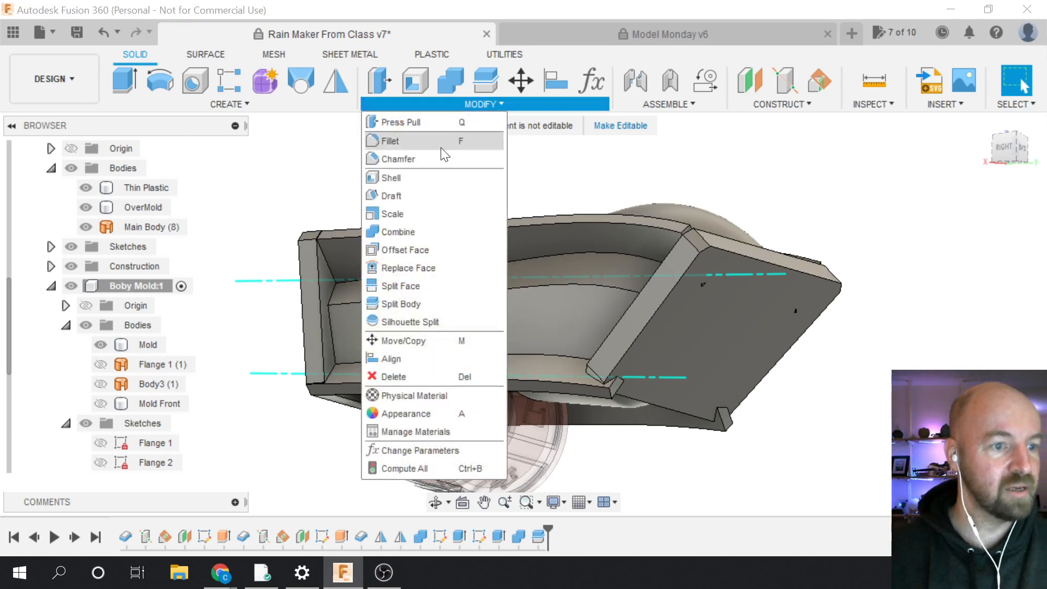
{"action": "left_click", "coordinate": [415, 302]}
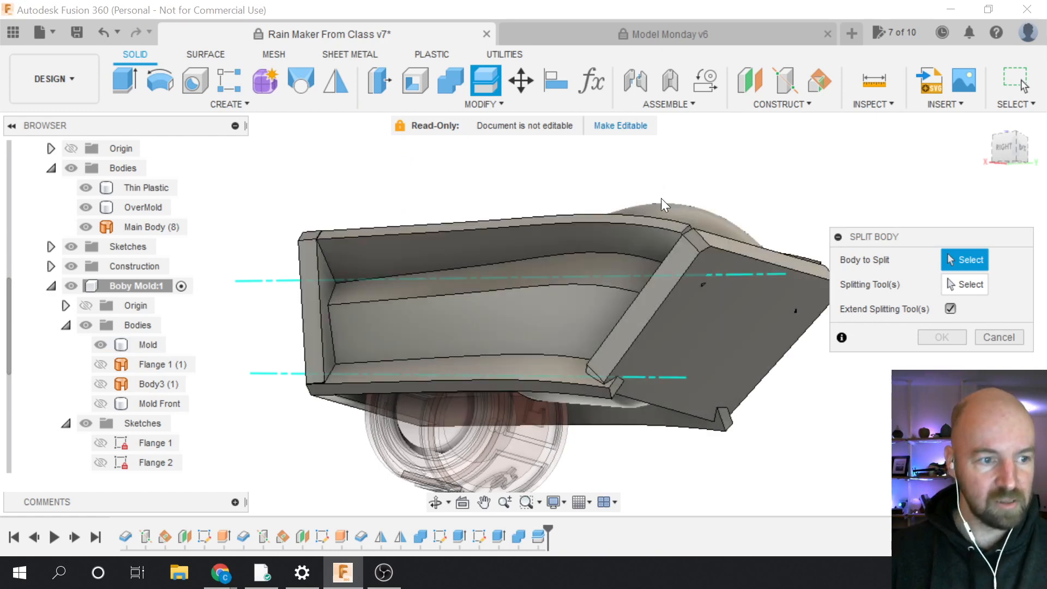
{"action": "left_click", "coordinate": [668, 253]}
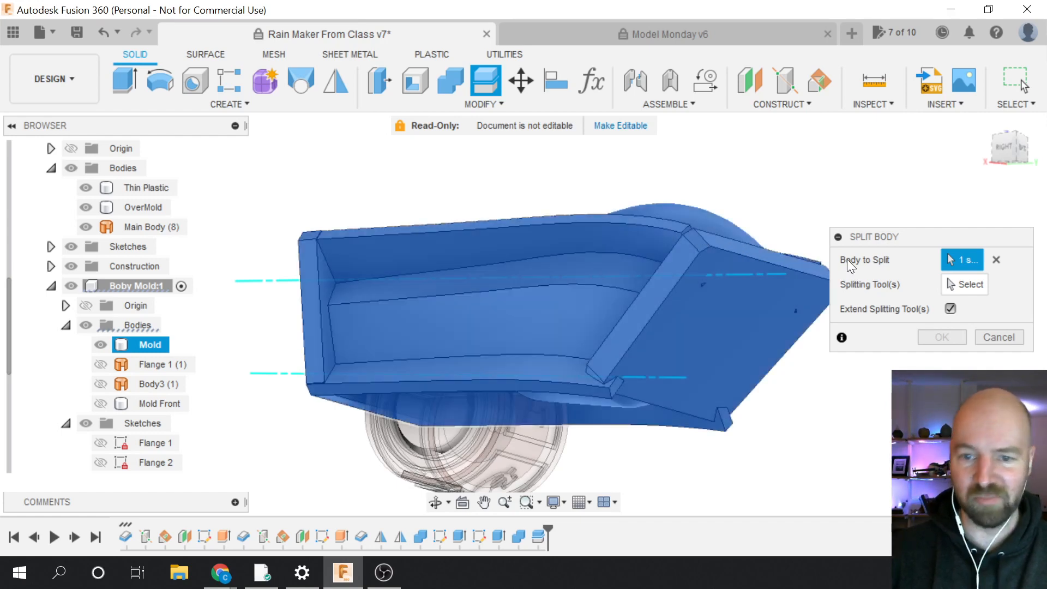
{"action": "left_click", "coordinate": [962, 285]}
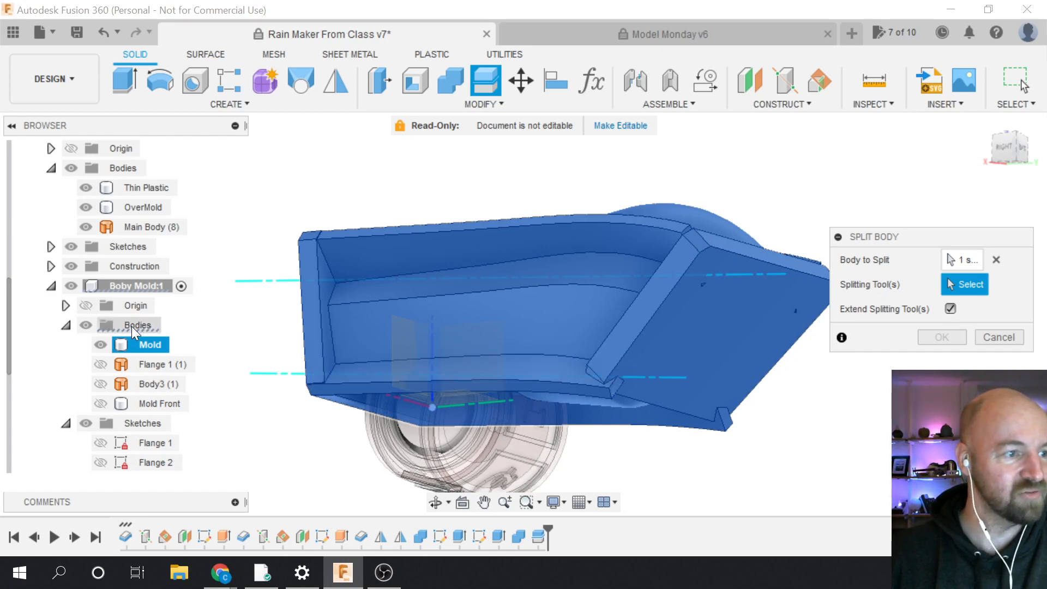
{"action": "left_click", "coordinate": [67, 285]}
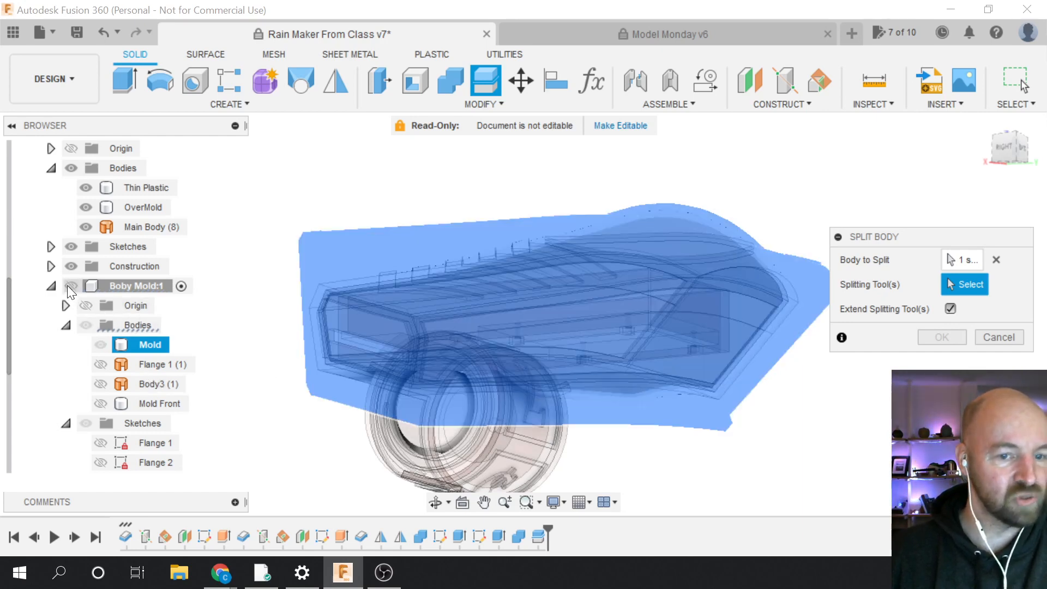
{"action": "left_click", "coordinate": [751, 304]}
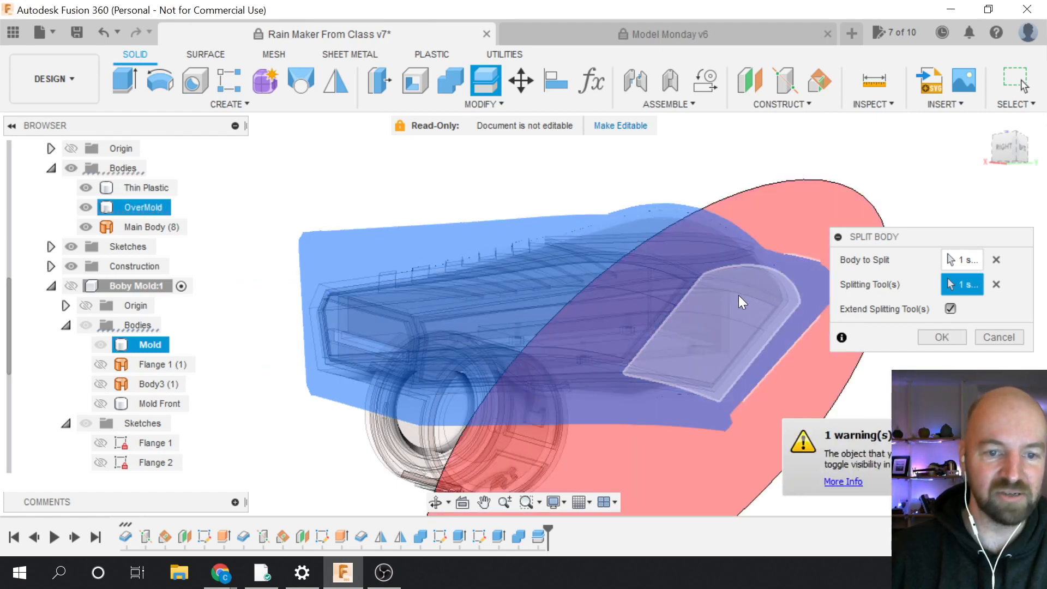
{"action": "scroll", "coordinate": [787, 290], "scroll_direction": "up", "scroll_amount": 5}
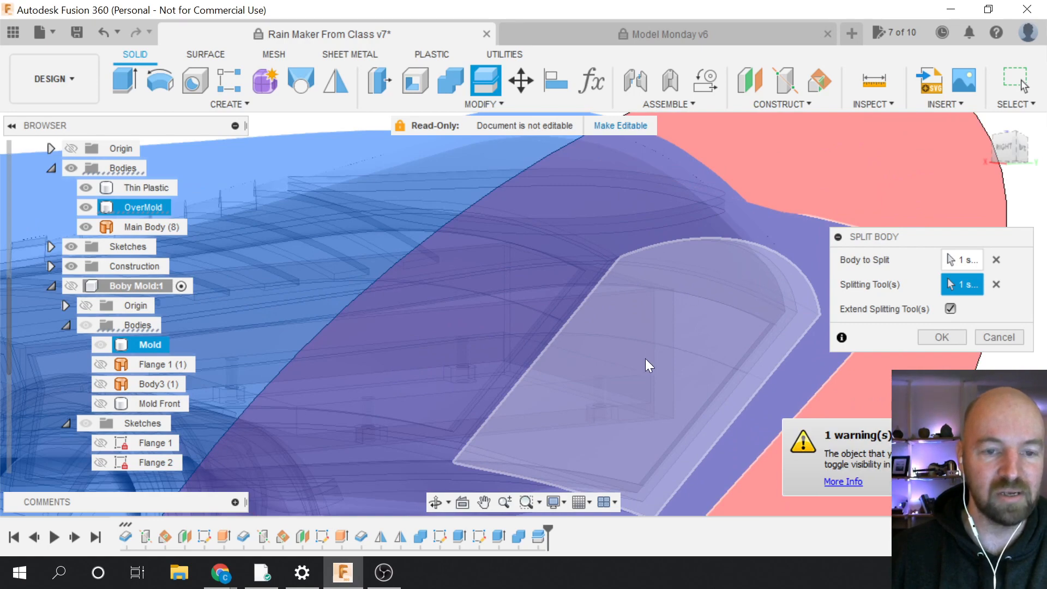
{"action": "scroll", "coordinate": [726, 352], "scroll_direction": "down", "scroll_amount": 4}
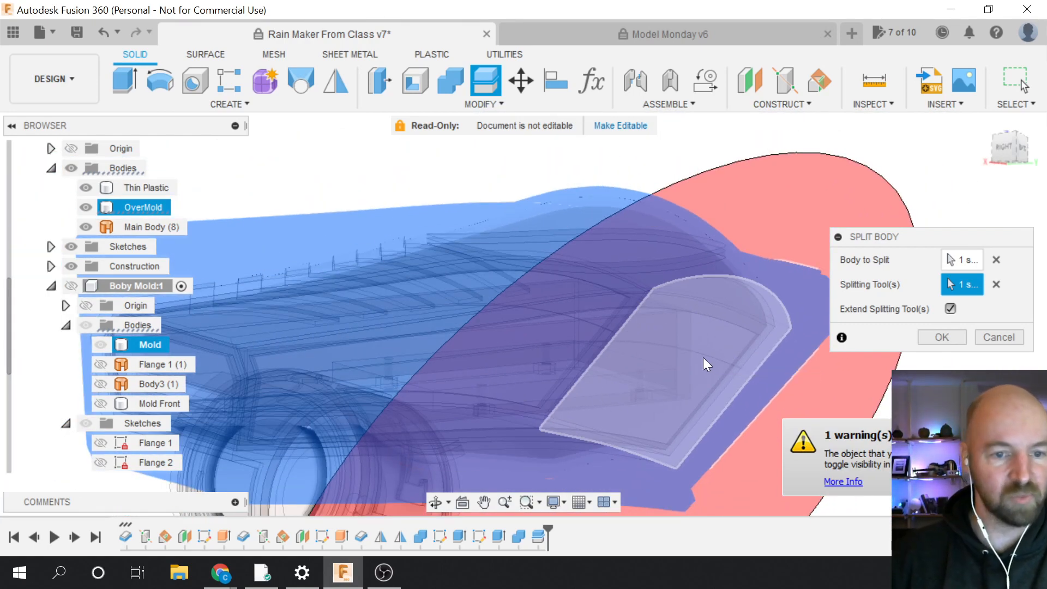
{"action": "left_click", "coordinate": [937, 338]}
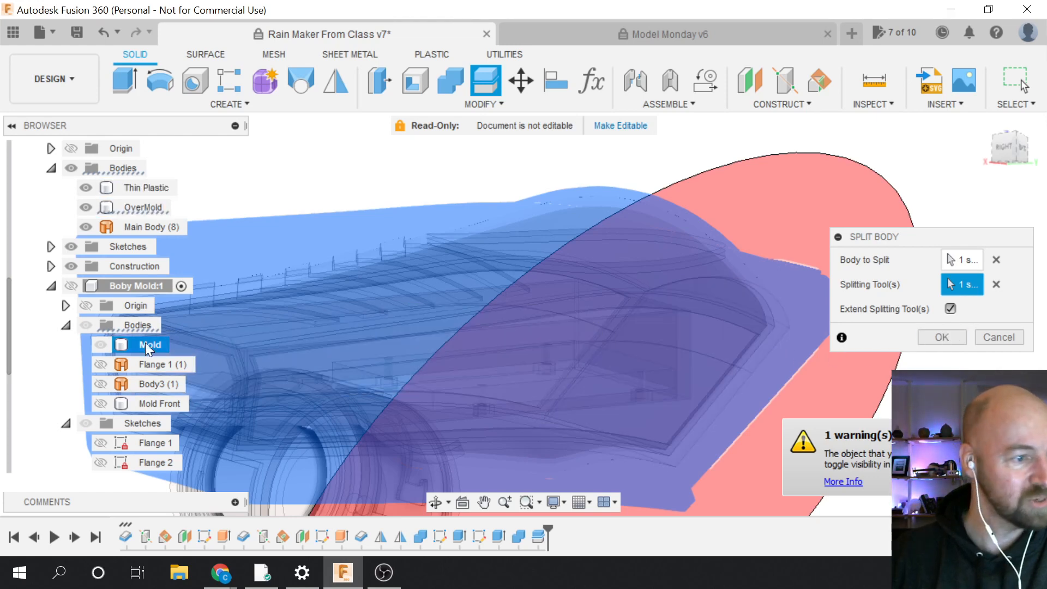
Show the Boby Mold component with its bodies and complete the split of the Mold body using the chosen extended splitting tool
{"action": "left_click", "coordinate": [85, 325]}
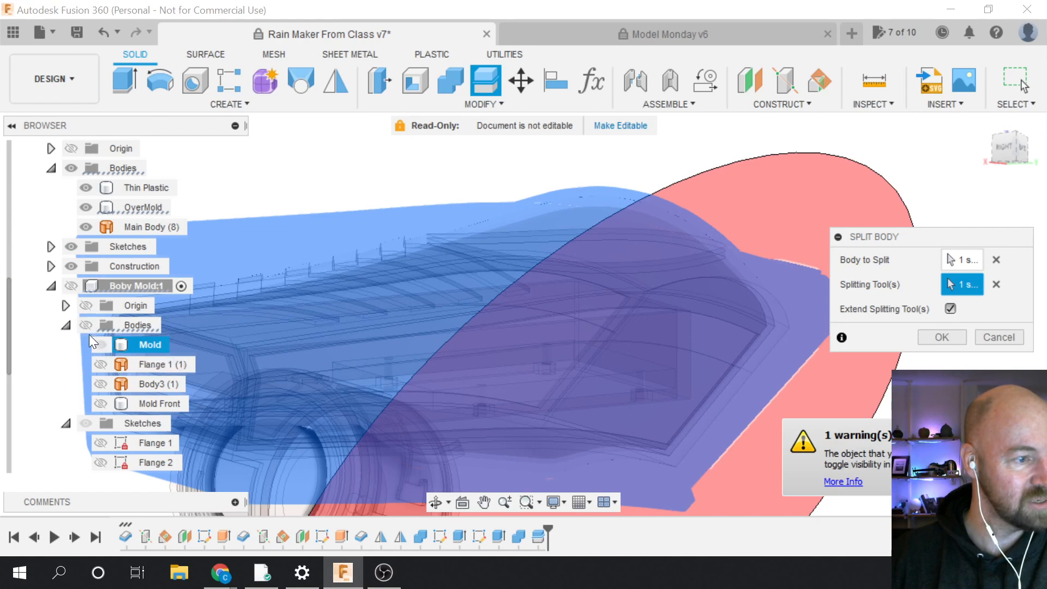
{"action": "left_click", "coordinate": [68, 284]}
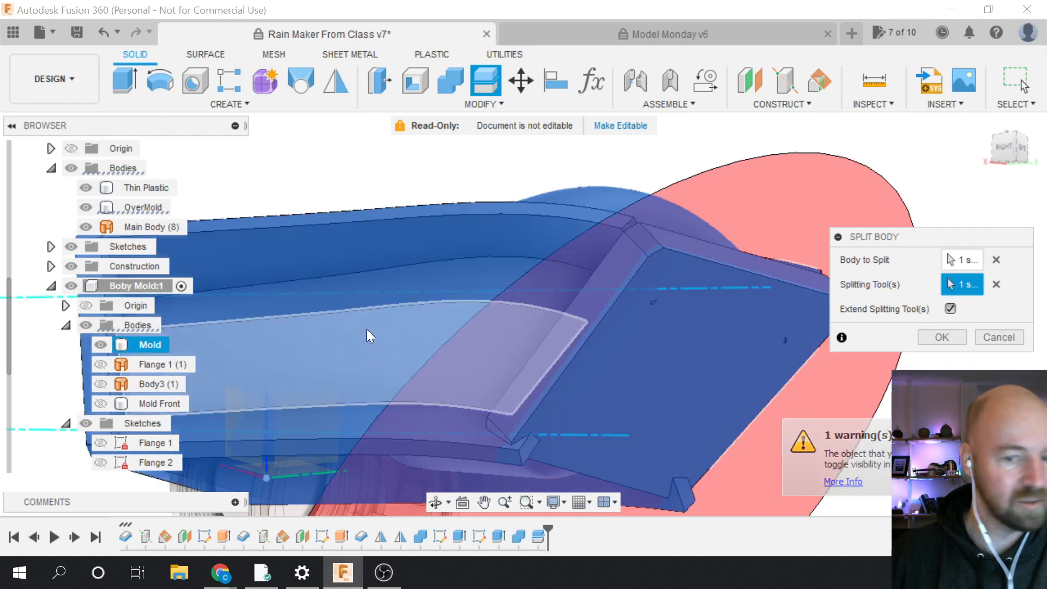
{"action": "left_click", "coordinate": [949, 338]}
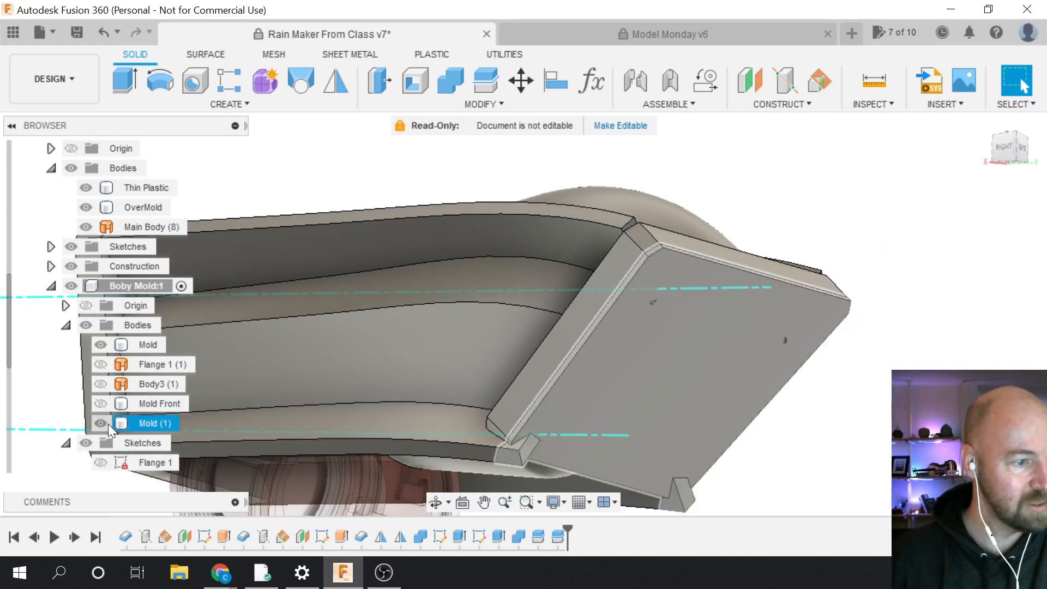
Toggle the visibility of the split-off Mold (1) body to check the cut at the back of the mold
{"action": "left_click", "coordinate": [100, 422]}
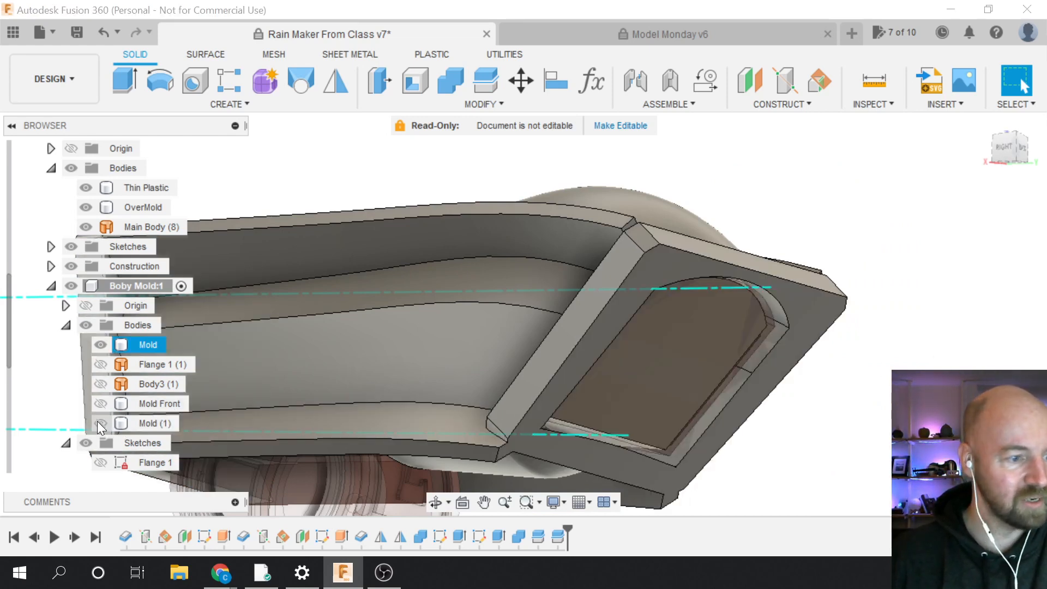
{"action": "left_click", "coordinate": [97, 421]}
{"action": "left_click", "coordinate": [97, 421]}
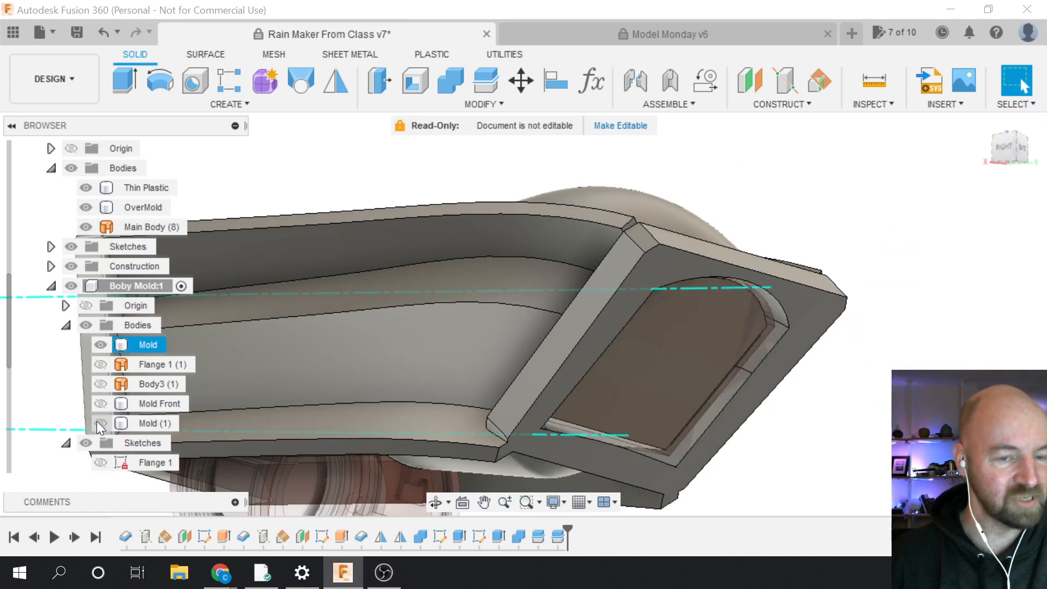
{"action": "left_click", "coordinate": [100, 420]}
{"action": "left_click", "coordinate": [99, 420]}
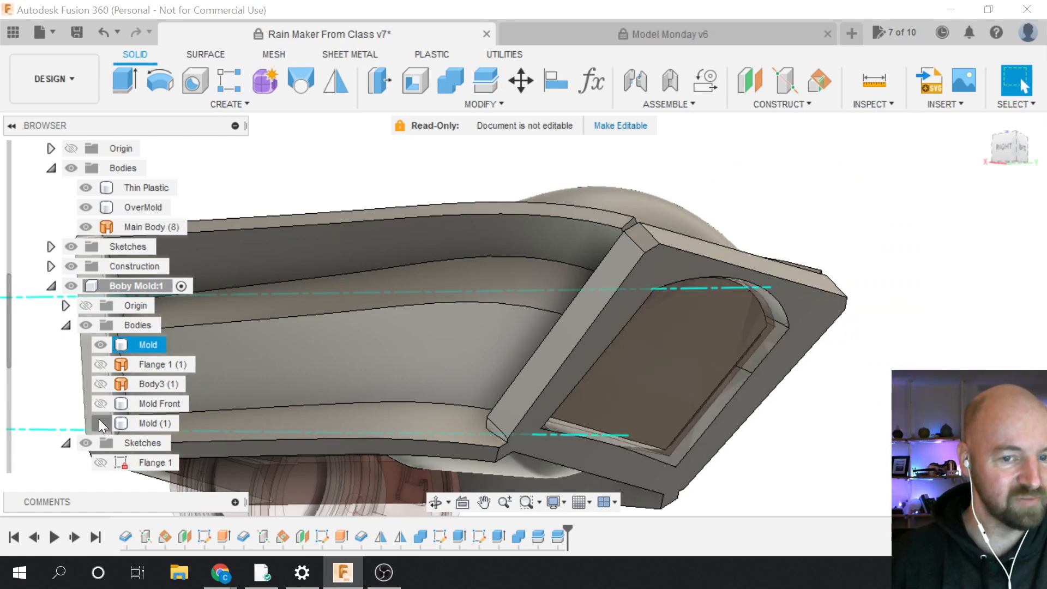
{"action": "left_click", "coordinate": [99, 422]}
Rename the split-off body Mold (1) as Back Mold
{"action": "left_click", "coordinate": [132, 421]}
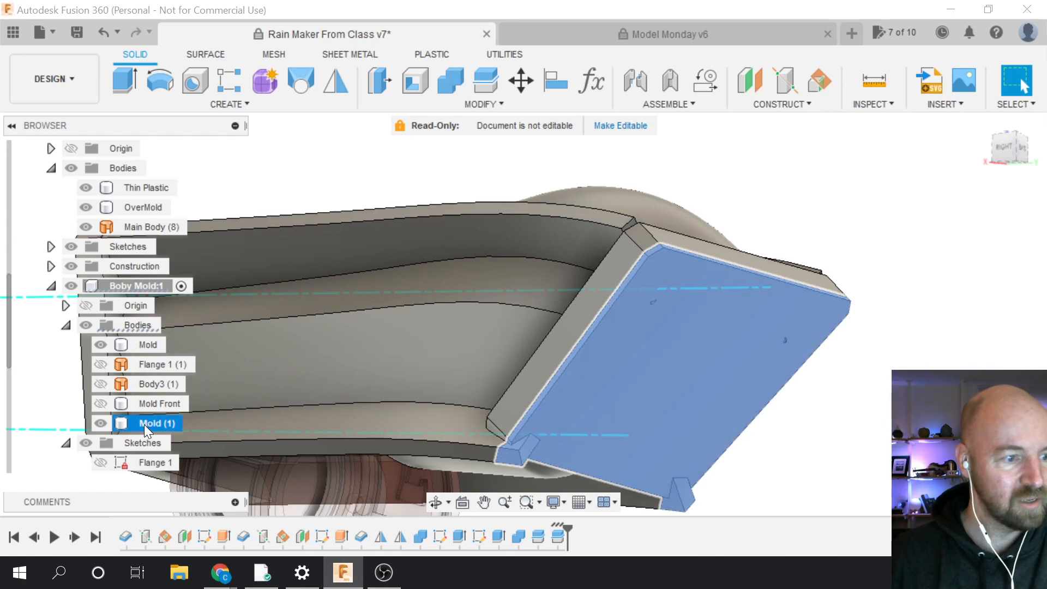
{"action": "double_click", "coordinate": [145, 423]}
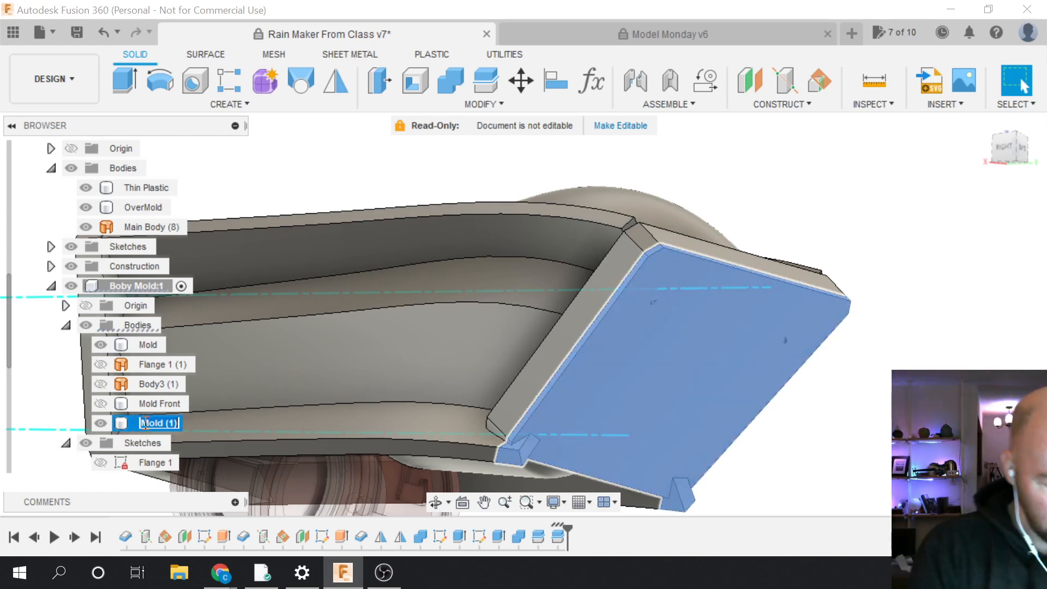
{"action": "type", "text": "Back"}
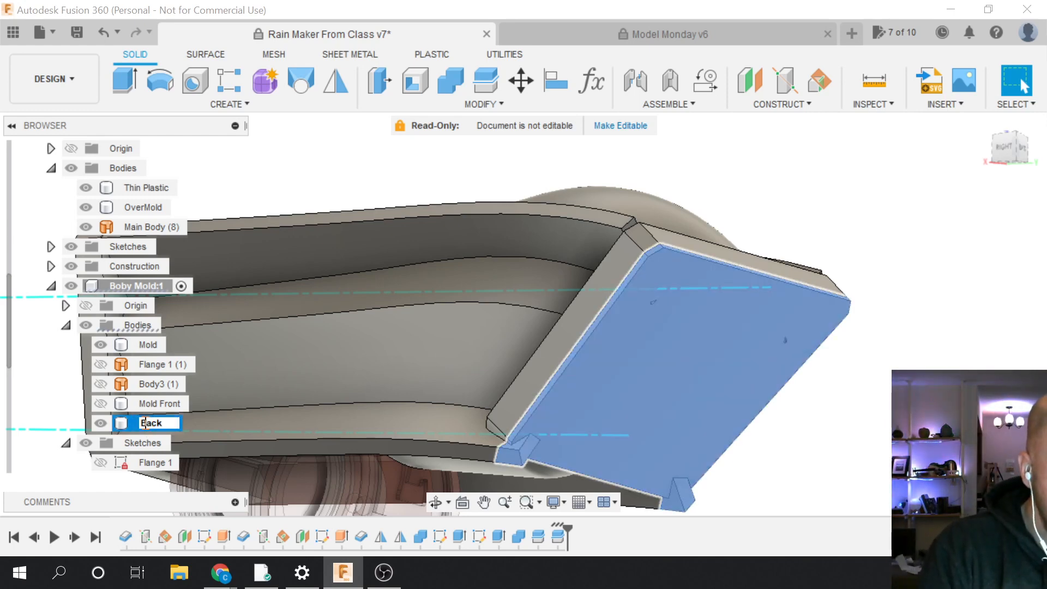
{"action": "type", "text": " Mold"}
{"action": "key", "text": "Return"}
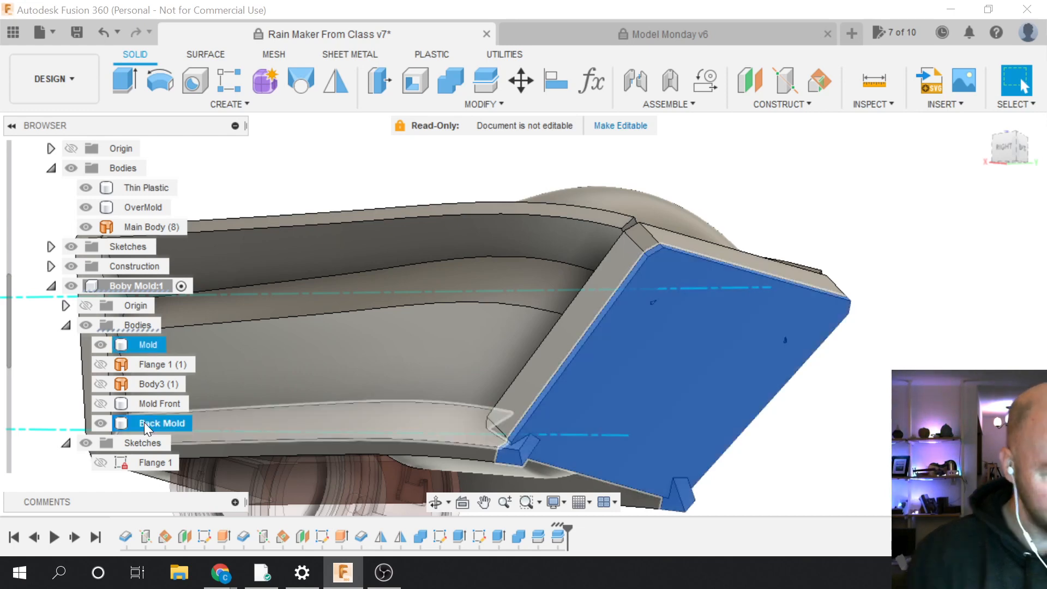
{"action": "left_click", "coordinate": [963, 363]}
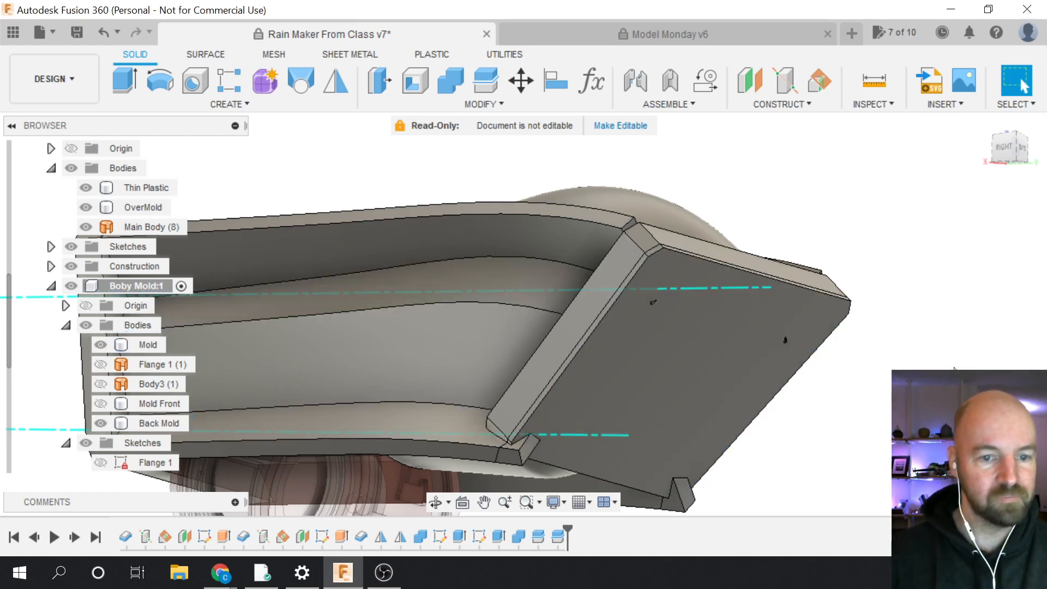
Hide the Back Mold body and inspect the remaining Mold body from the front corner
{"action": "scroll", "coordinate": [941, 376], "scroll_direction": "down", "scroll_amount": 2}
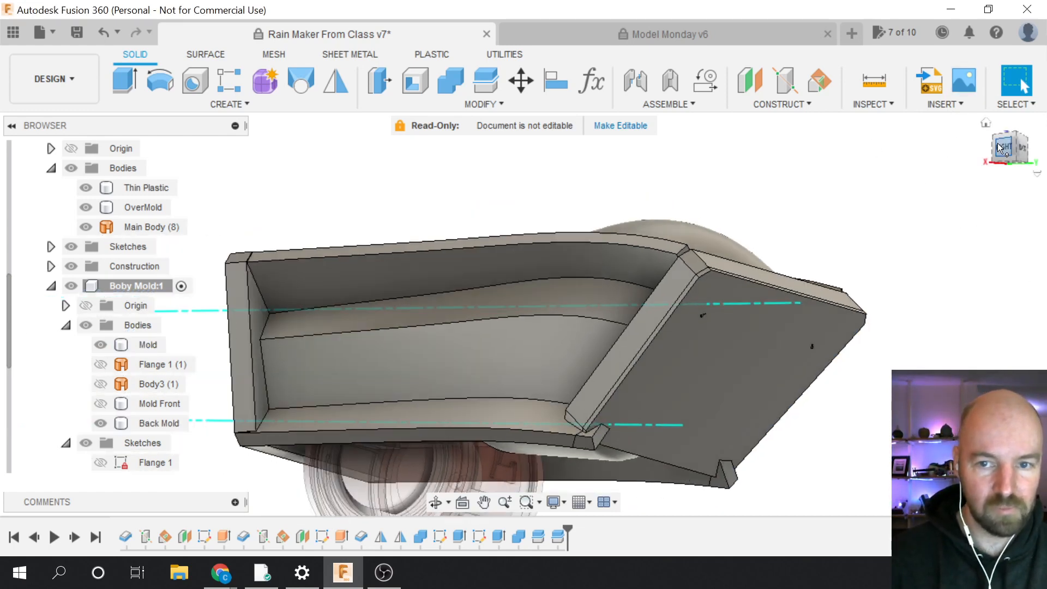
{"action": "left_click", "coordinate": [1014, 158]}
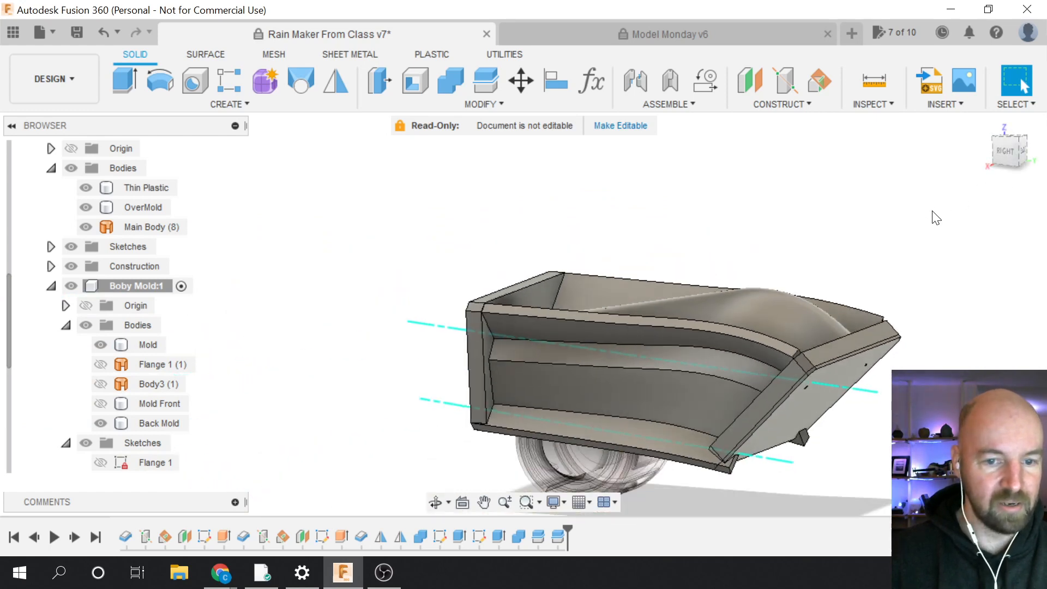
{"action": "left_click", "coordinate": [103, 424]}
{"action": "left_click", "coordinate": [100, 384]}
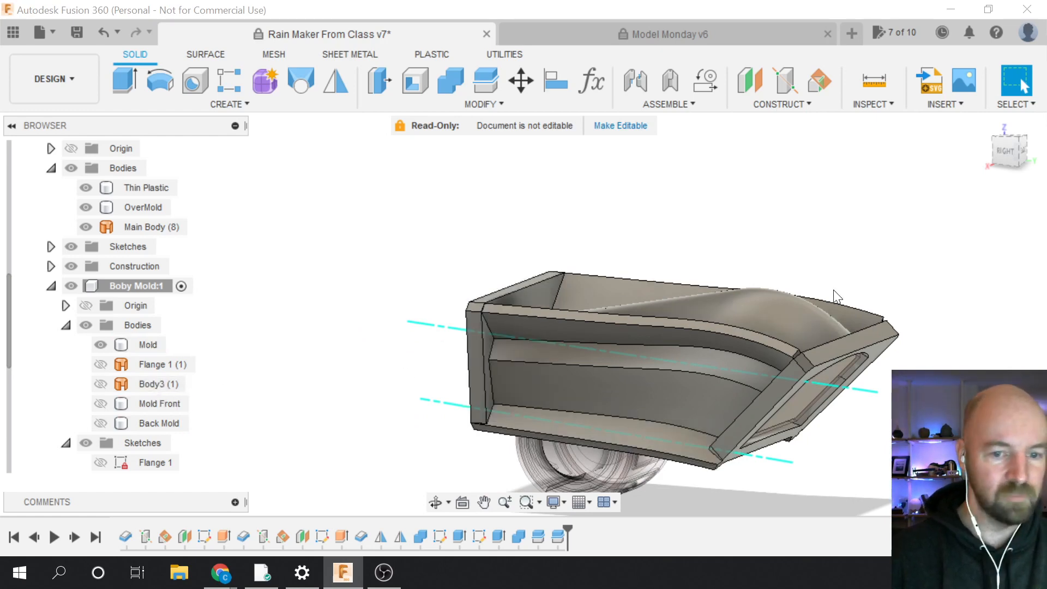
{"action": "left_click", "coordinate": [1023, 155]}
{"action": "mouse_move", "coordinate": [523, 314]}
{"action": "middle_mouse_down", "text": "shift"}
{"action": "mouse_move", "coordinate": [616, 321]}
{"action": "mouse_move", "coordinate": [627, 213]}
{"action": "mouse_move", "coordinate": [524, 180]}
{"action": "mouse_move", "coordinate": [436, 229]}
{"action": "mouse_move", "coordinate": [513, 393]}
{"action": "mouse_move", "coordinate": [490, 436]}
{"action": "mouse_move", "coordinate": [545, 371]}
{"action": "middle_mouse_up", "text": "shift"}
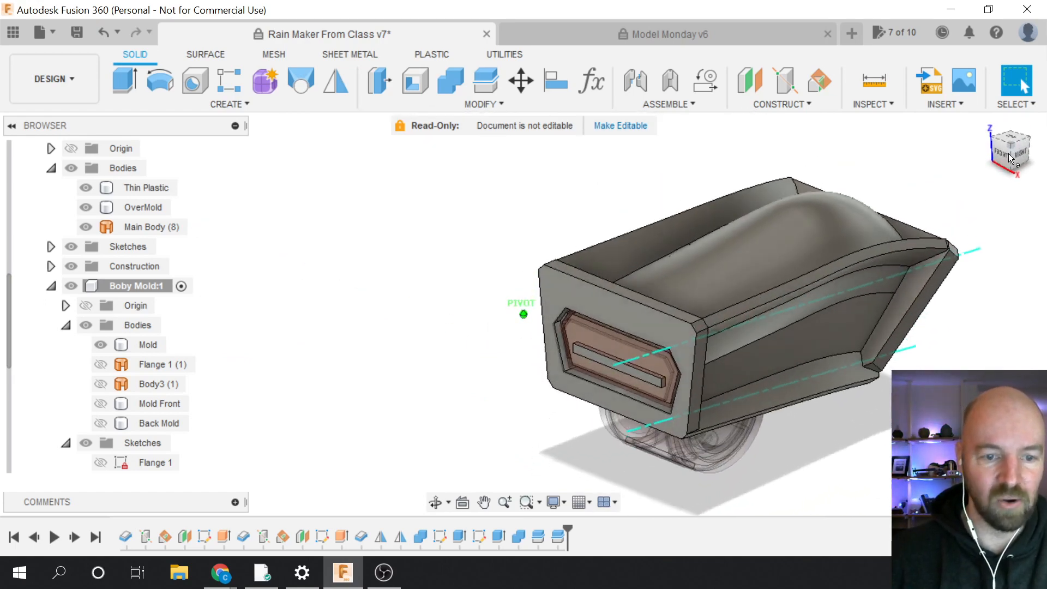
{"action": "scroll", "coordinate": [428, 364], "scroll_direction": "down", "scroll_amount": 1}
{"action": "scroll", "coordinate": [756, 326], "scroll_direction": "up", "scroll_amount": 1}
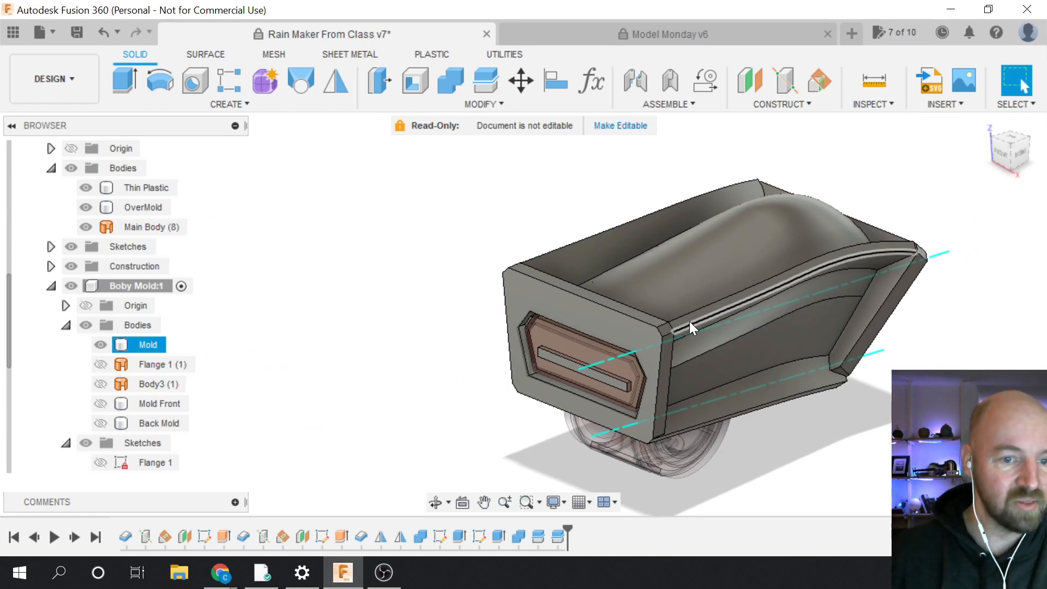
{"action": "left_click", "coordinate": [404, 313]}
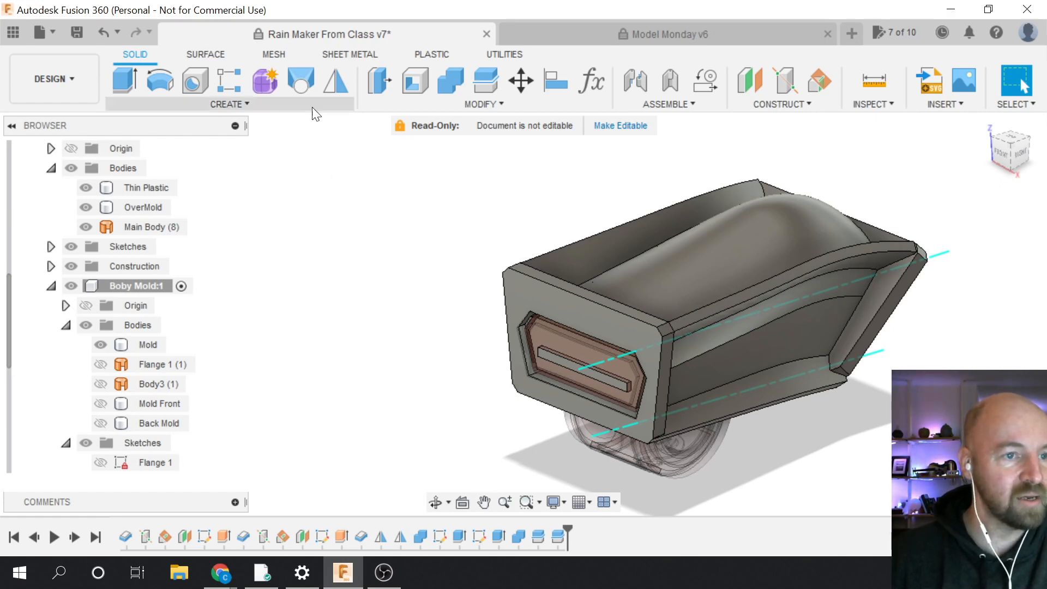
Try to split the Mold body with the Flange 1 (1) surface without extending the splitting tool
{"action": "left_click", "coordinate": [472, 103]}
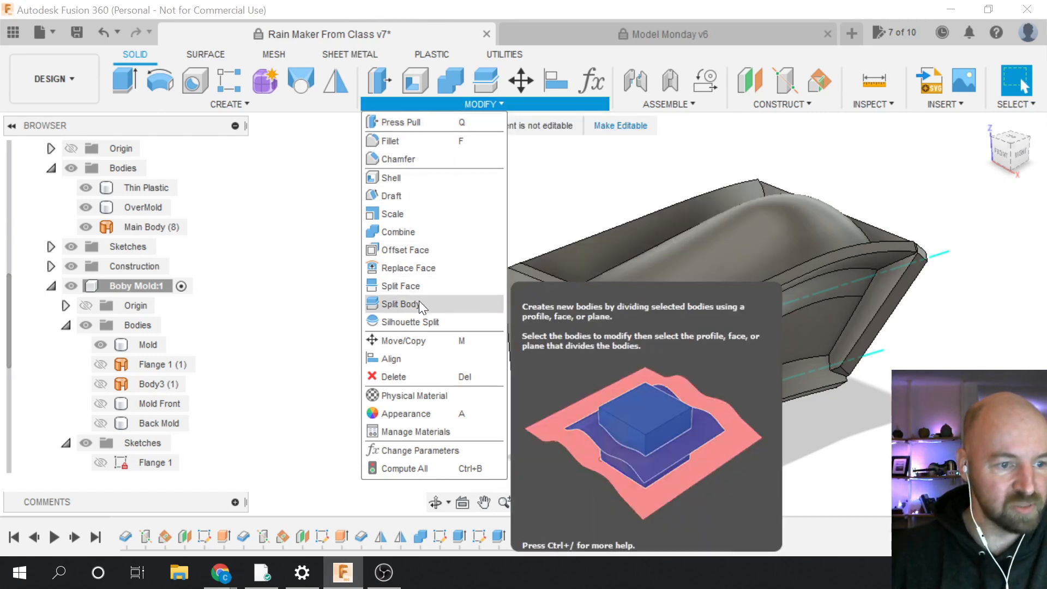
{"action": "left_click", "coordinate": [424, 306]}
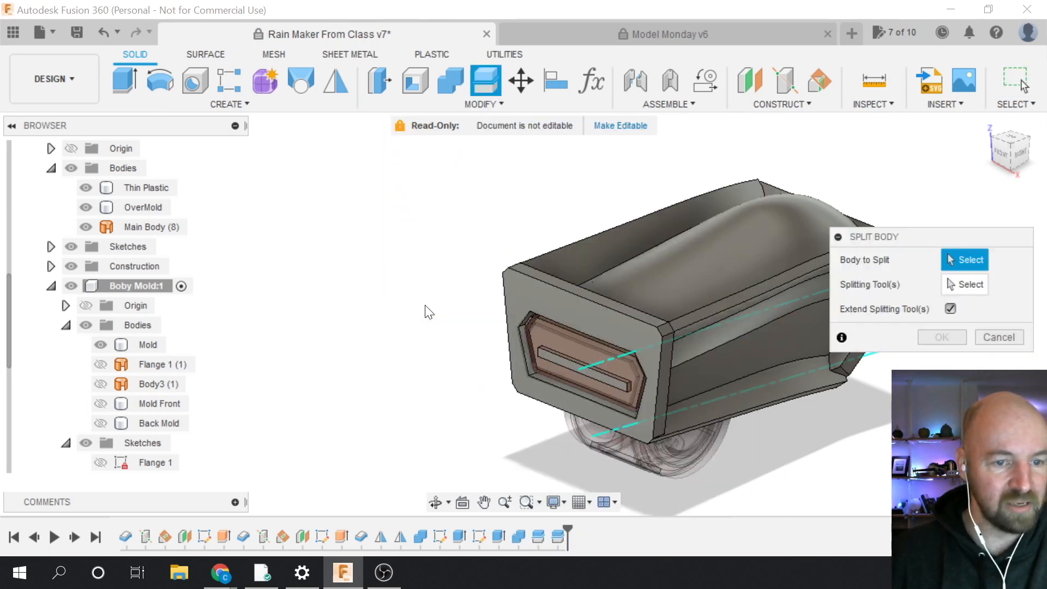
{"action": "left_click", "coordinate": [624, 237]}
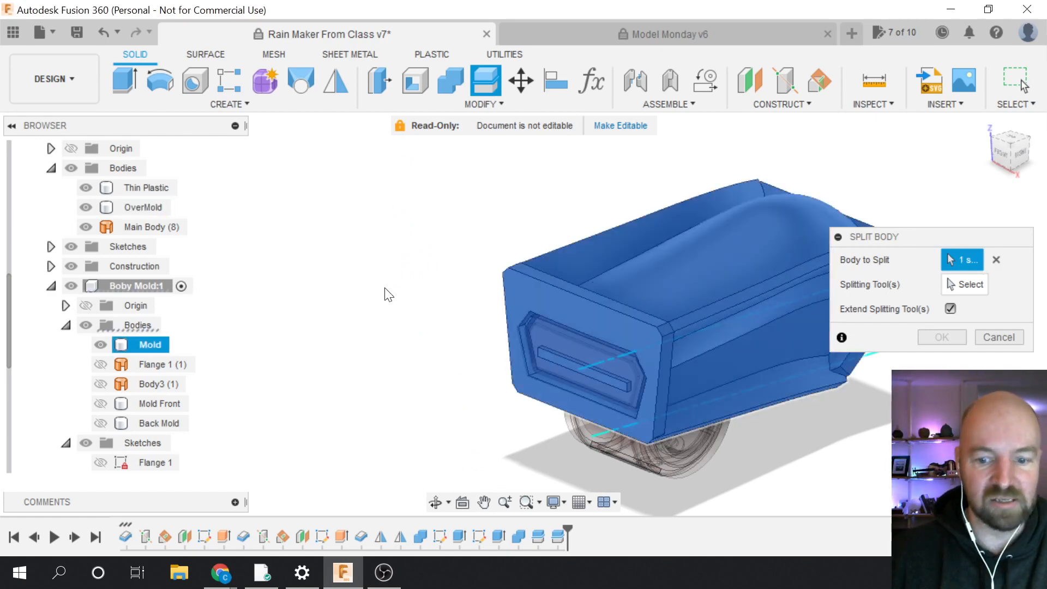
{"action": "scroll", "coordinate": [380, 308], "scroll_direction": "down", "scroll_amount": 1}
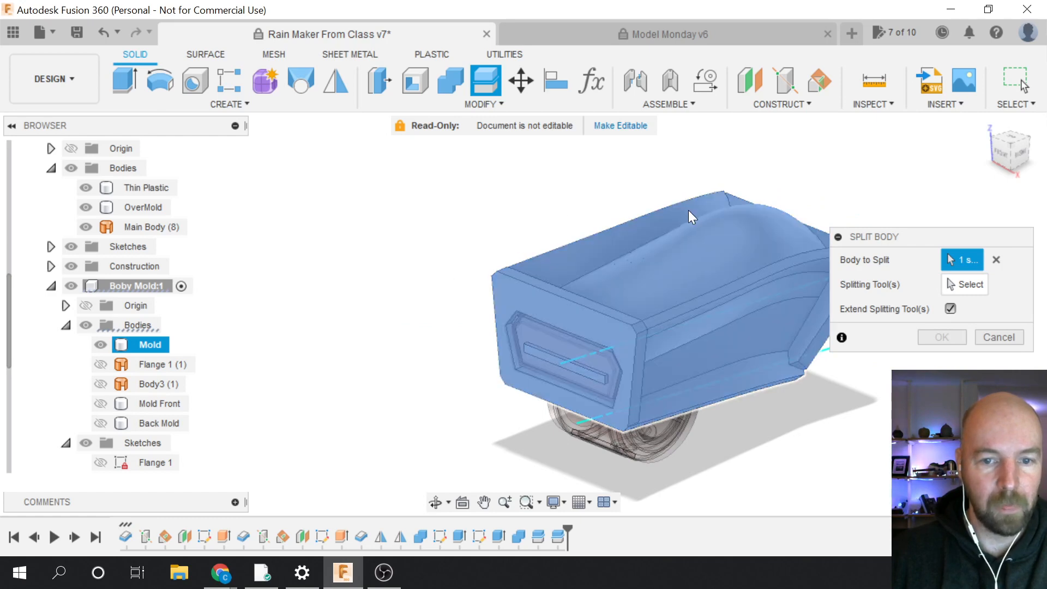
{"action": "left_click", "coordinate": [973, 290]}
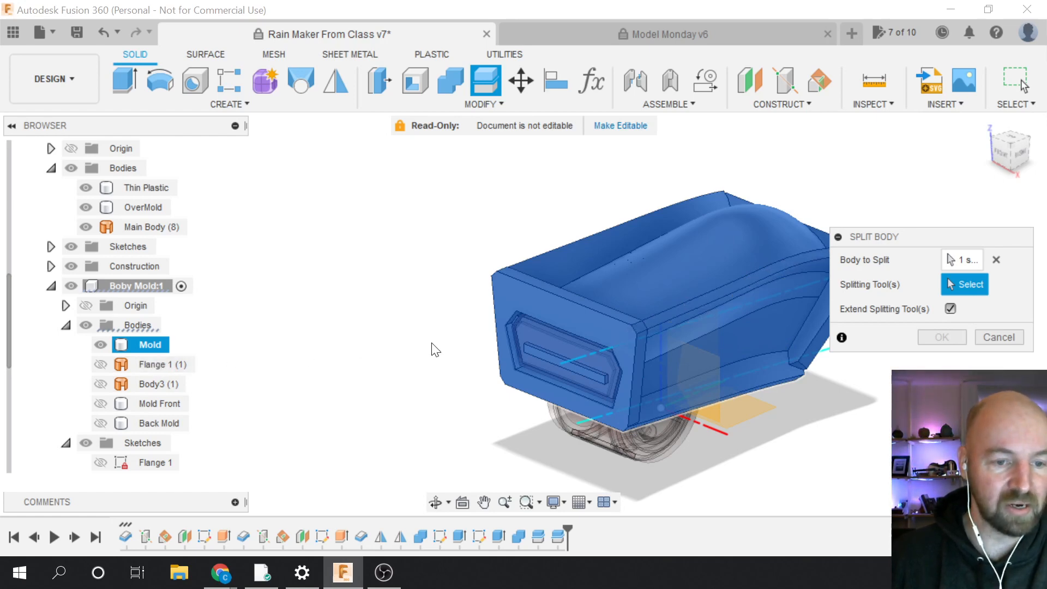
{"action": "left_click", "coordinate": [156, 364]}
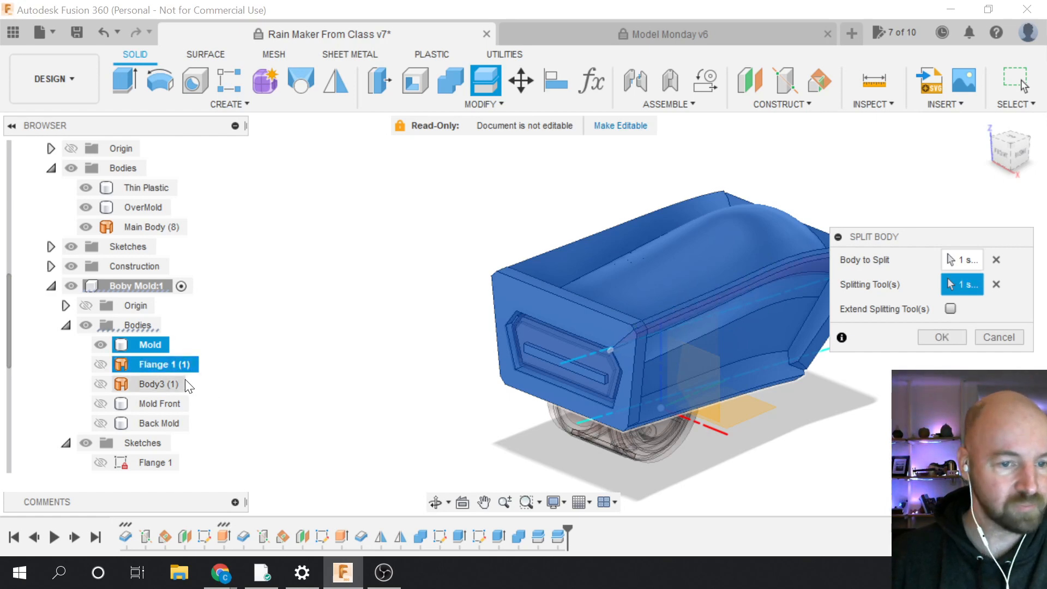
{"action": "scroll", "coordinate": [184, 392], "scroll_direction": "up", "scroll_amount": 1}
{"action": "scroll", "coordinate": [257, 380], "scroll_direction": "down", "scroll_amount": 1}
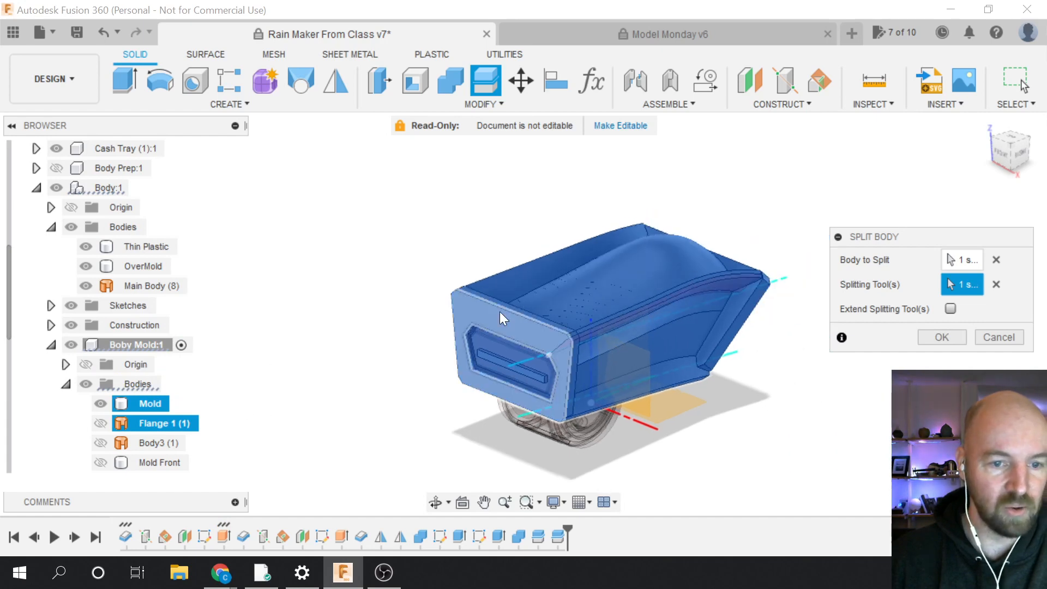
{"action": "scroll", "coordinate": [735, 290], "scroll_direction": "up", "scroll_amount": 2}
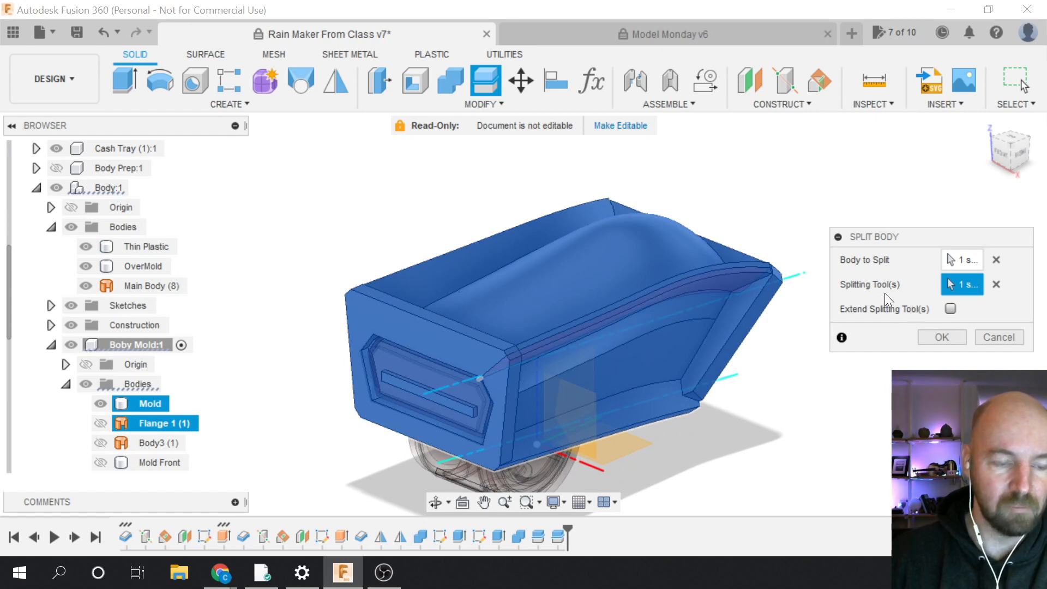
{"action": "left_click", "coordinate": [938, 334]}
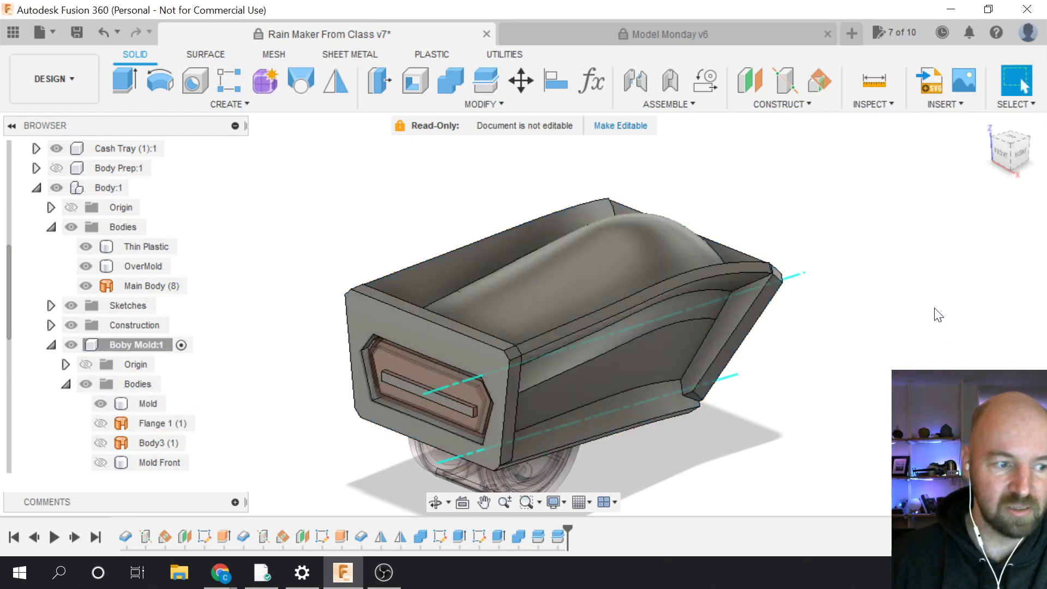
{"action": "scroll", "coordinate": [823, 311], "scroll_direction": "down", "scroll_amount": 1}
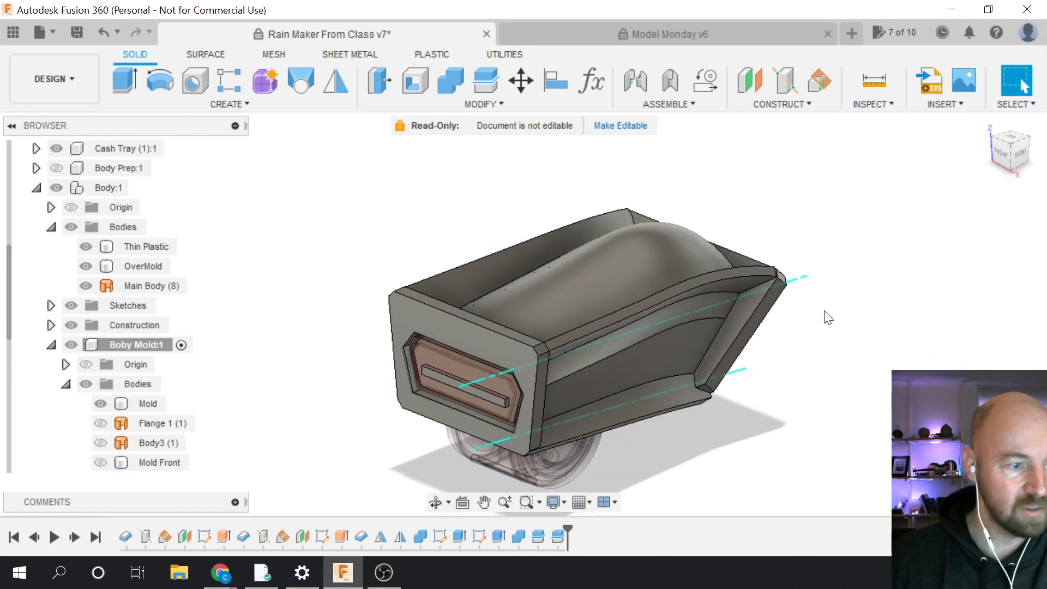
{"action": "scroll", "coordinate": [828, 317], "scroll_direction": "down", "scroll_amount": 1}
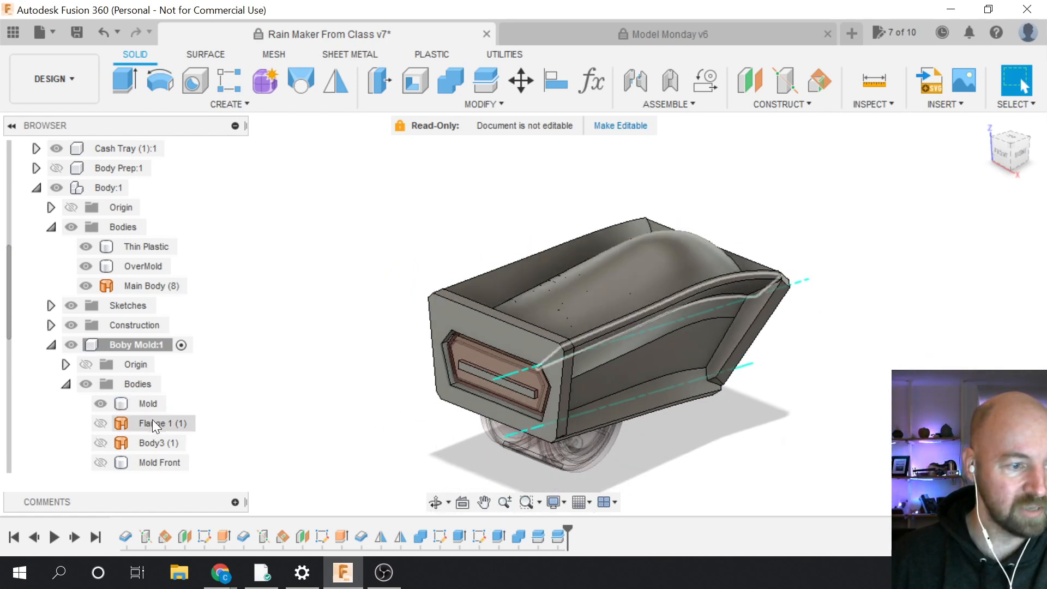
{"action": "right_click", "coordinate": [556, 537]}
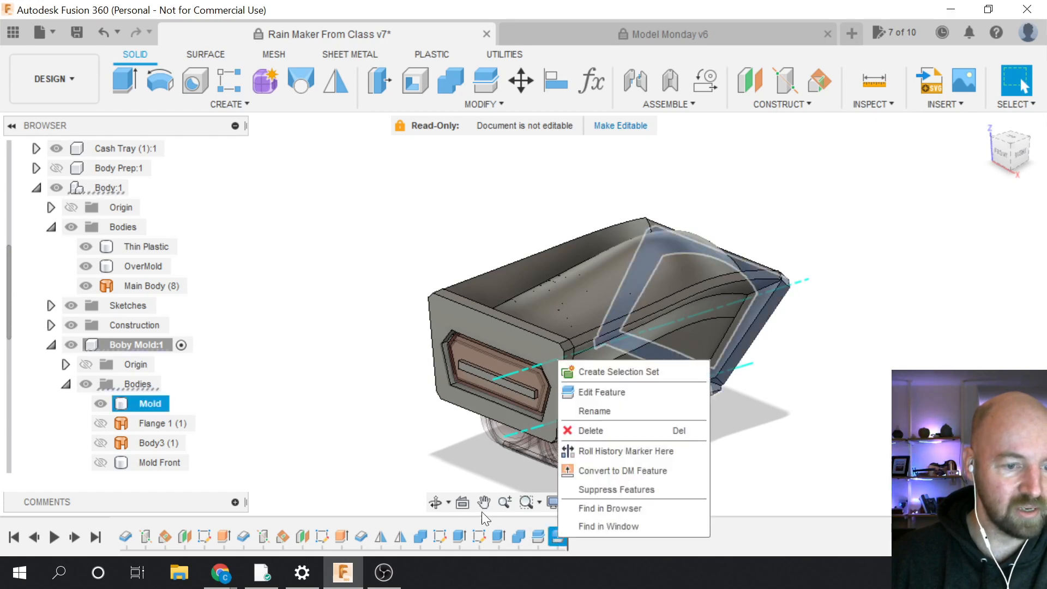
{"action": "left_click", "coordinate": [464, 459]}
Split the Mold body with the Flange 1 (1) surface, with Extend Splitting Tool(s) enabled
{"action": "left_click", "coordinate": [466, 98]}
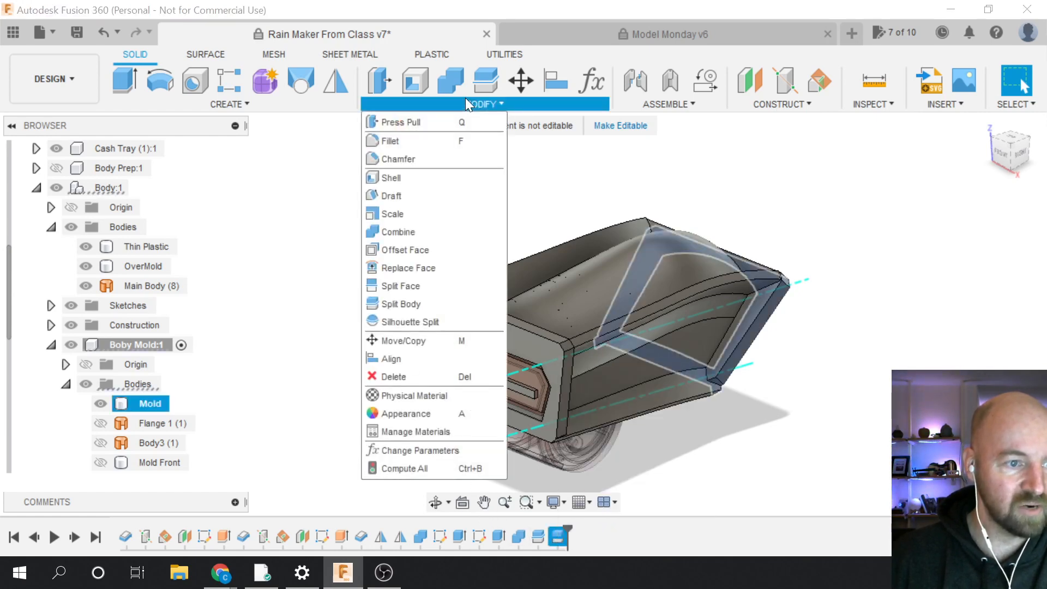
{"action": "left_click", "coordinate": [420, 304]}
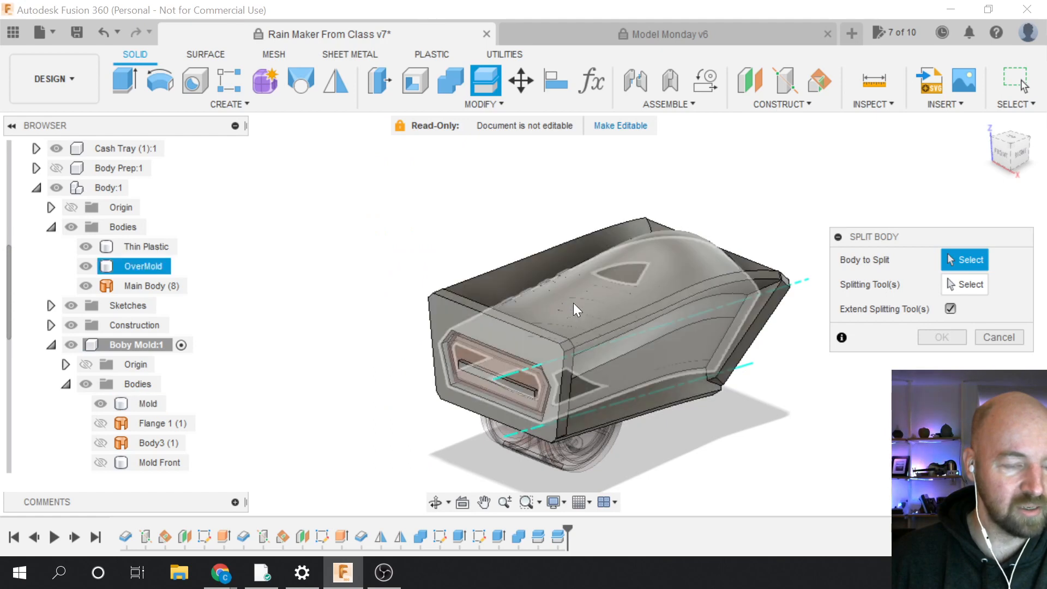
{"action": "left_click", "coordinate": [541, 262]}
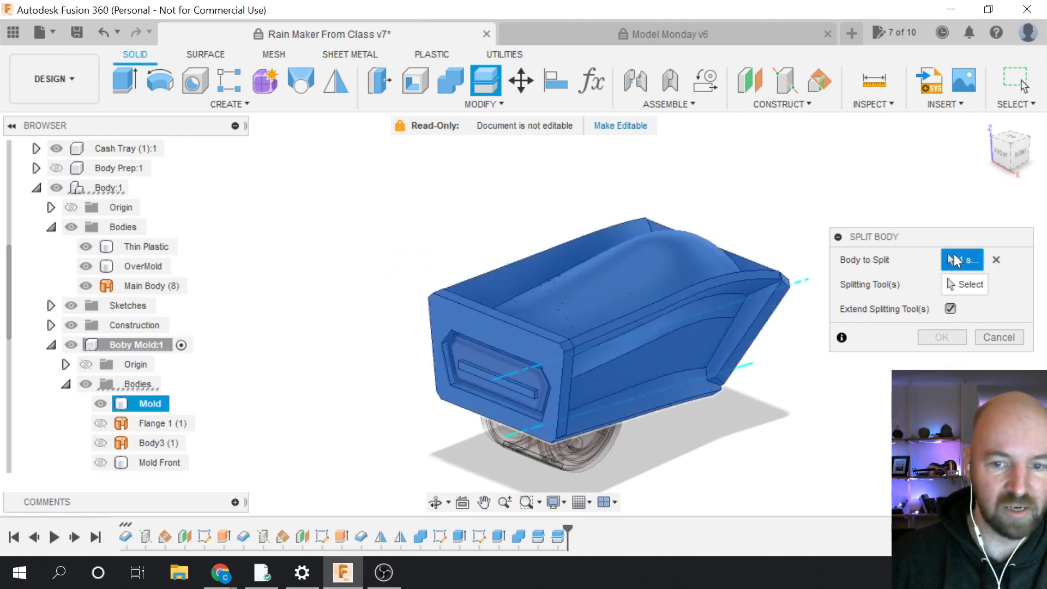
{"action": "left_click", "coordinate": [178, 422]}
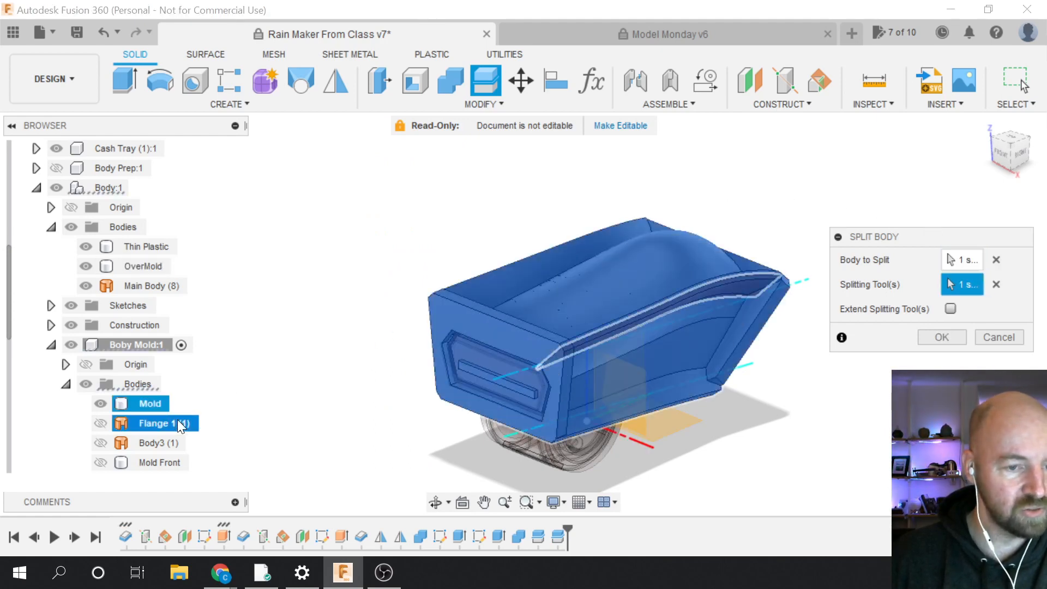
{"action": "left_click", "coordinate": [950, 309]}
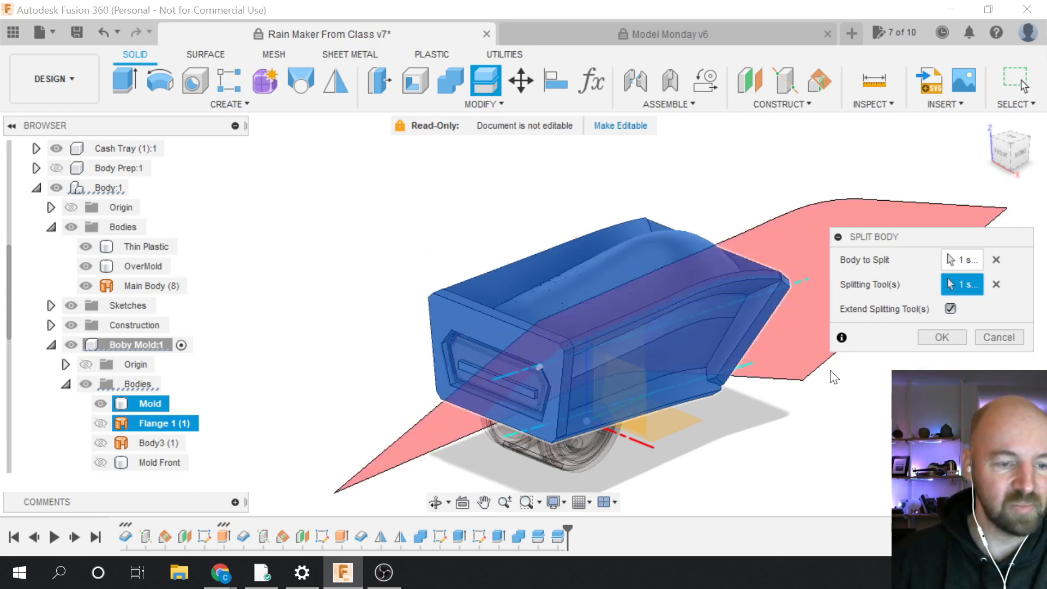
{"action": "left_click", "coordinate": [930, 335]}
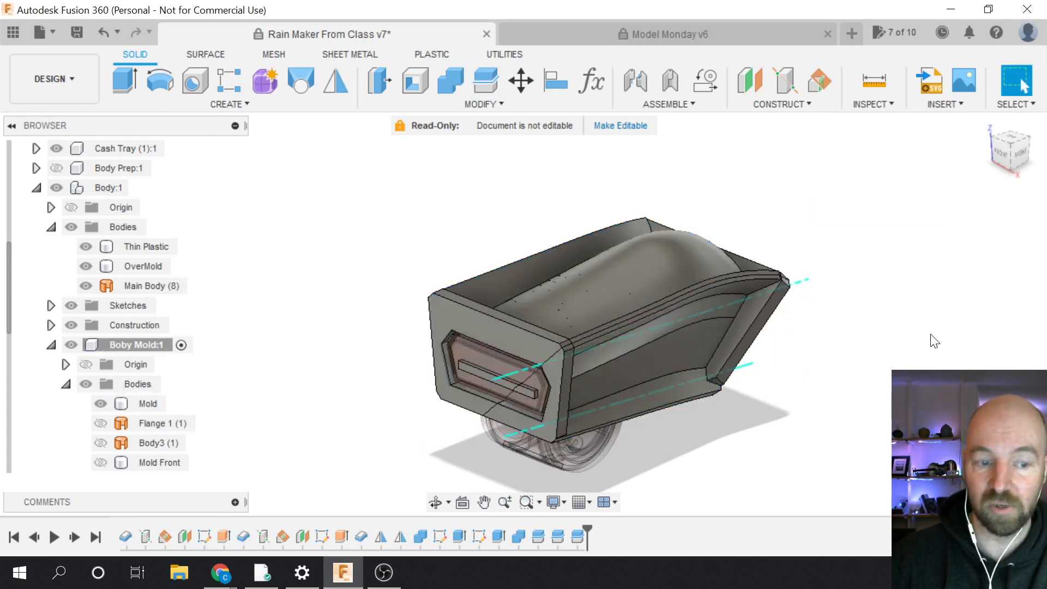
Rename the Body3 (1) surface body in the Boby Mold component as Flange 2
{"action": "scroll", "coordinate": [863, 326], "scroll_direction": "down", "scroll_amount": 2}
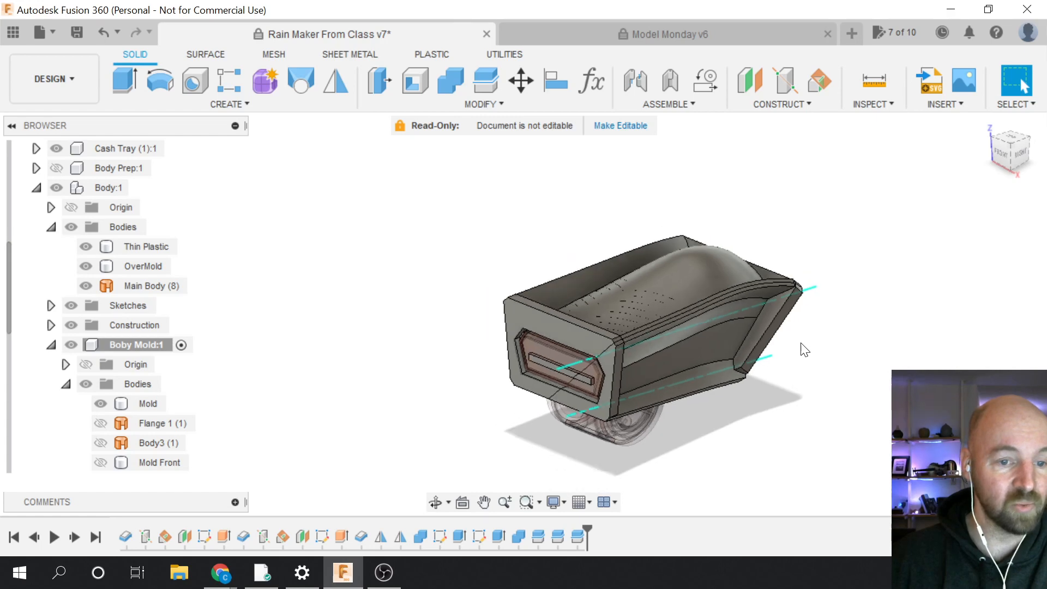
{"action": "scroll", "coordinate": [610, 378], "scroll_direction": "up", "scroll_amount": 2}
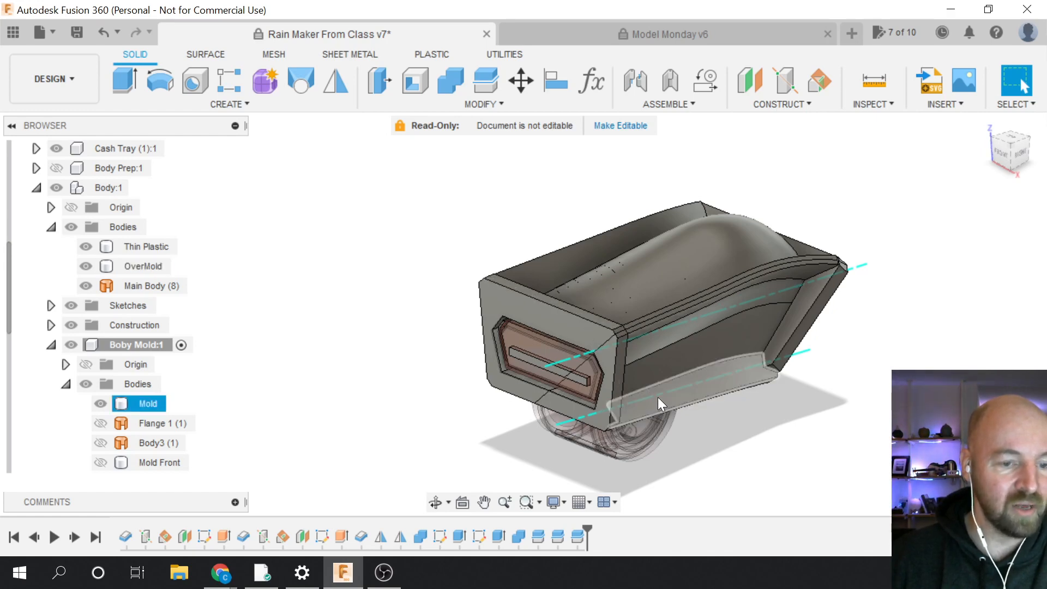
{"action": "left_click", "coordinate": [156, 444]}
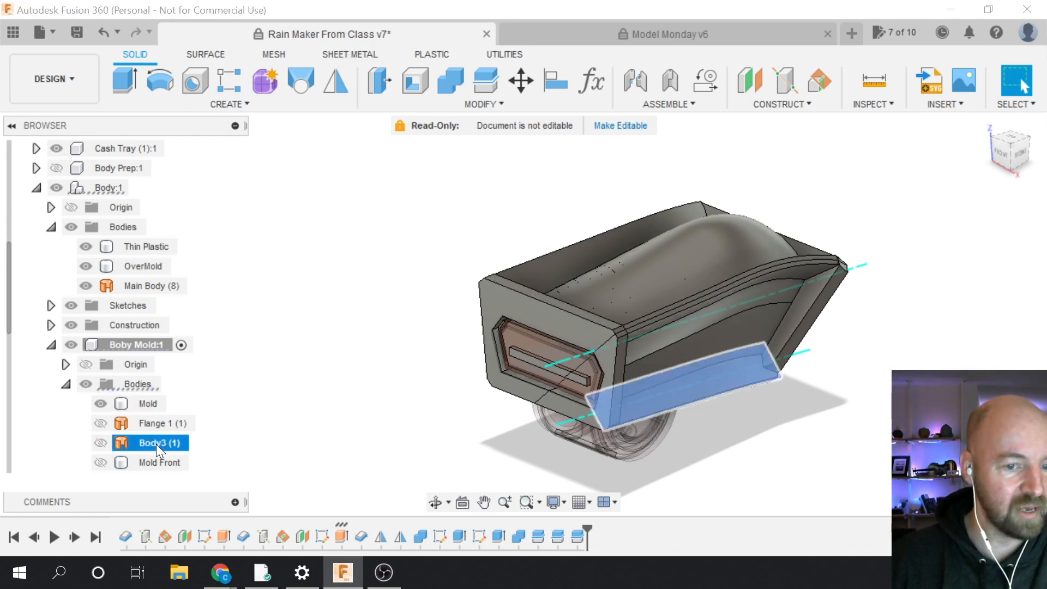
{"action": "left_click", "coordinate": [246, 443]}
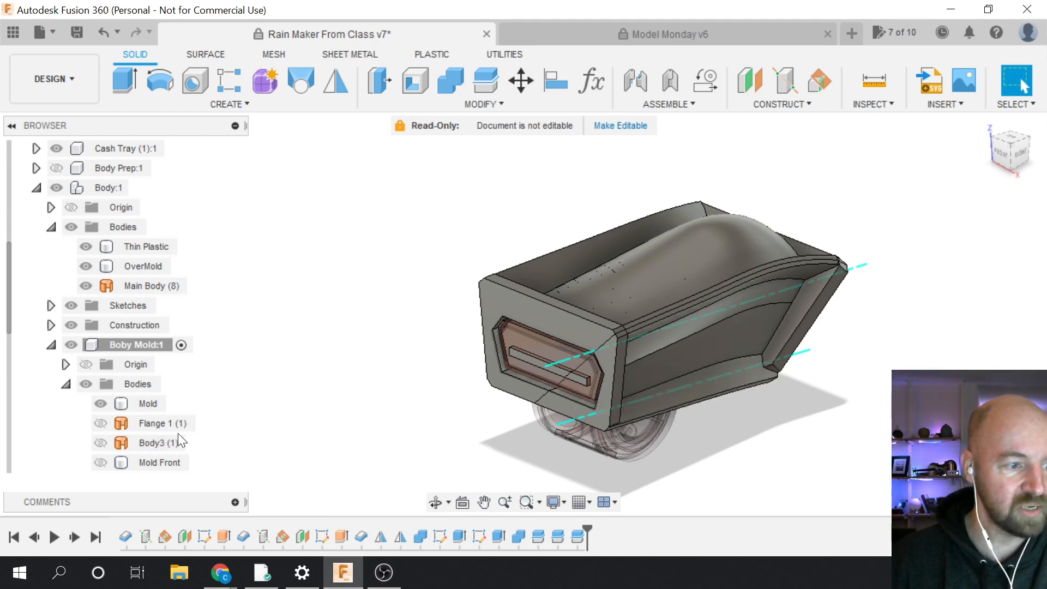
{"action": "left_click", "coordinate": [162, 439]}
{"action": "left_click", "coordinate": [157, 442]}
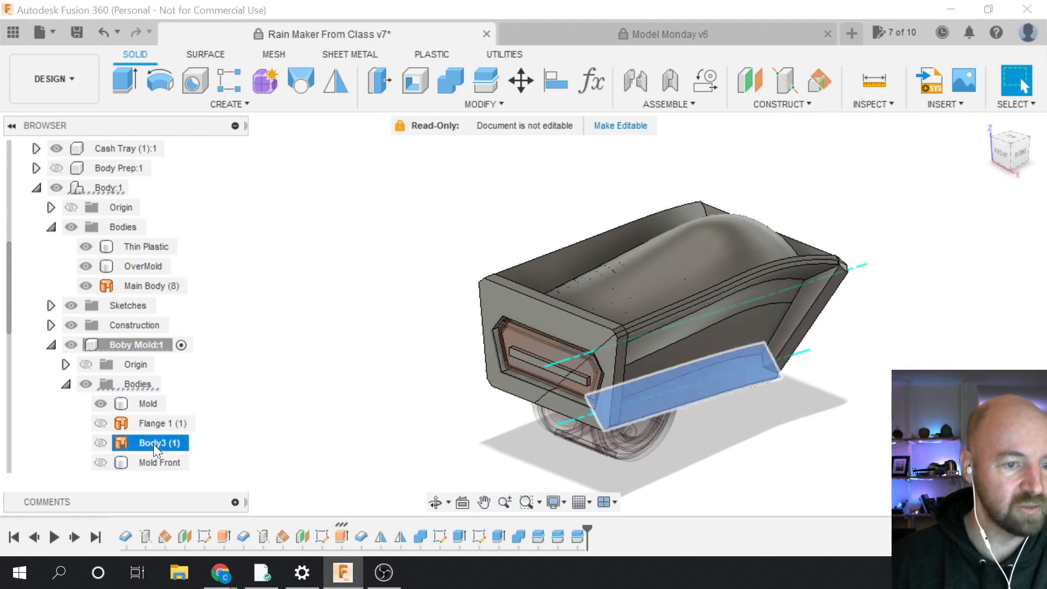
{"action": "left_click", "coordinate": [252, 440]}
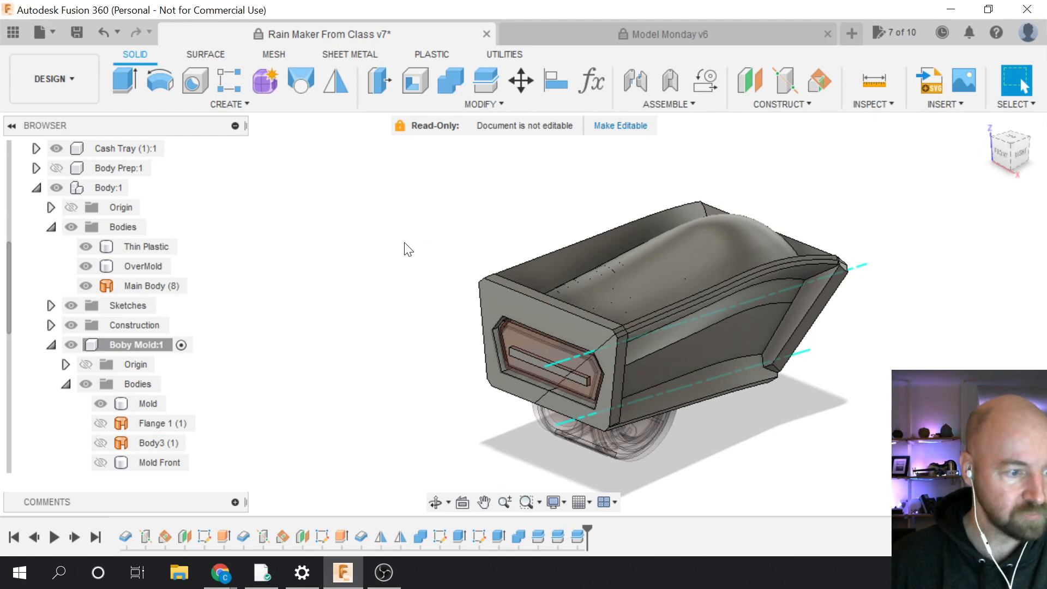
{"action": "double_click", "coordinate": [154, 442]}
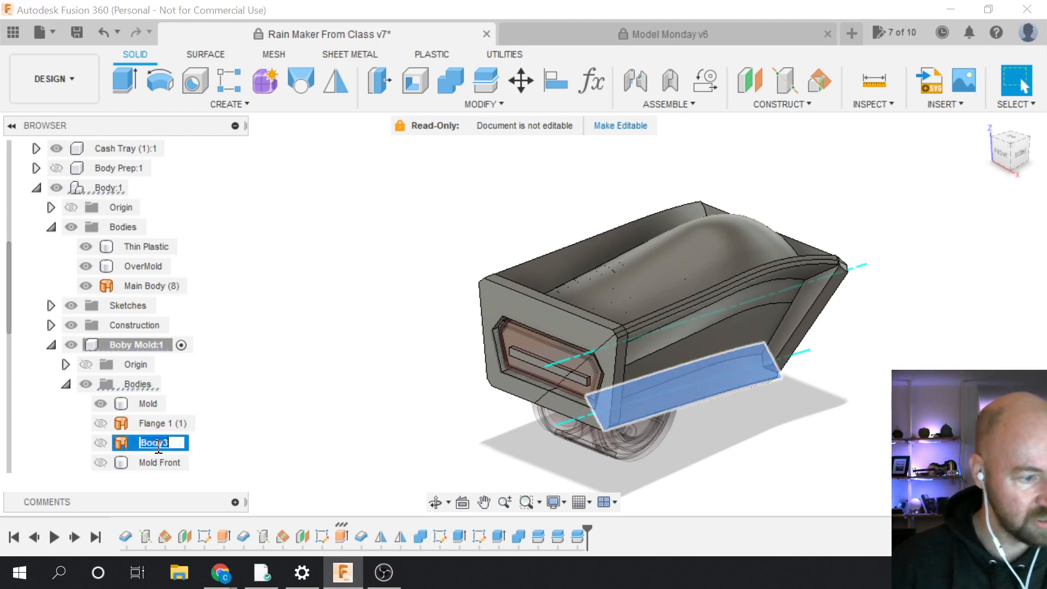
{"action": "type", "text": "Flang"}
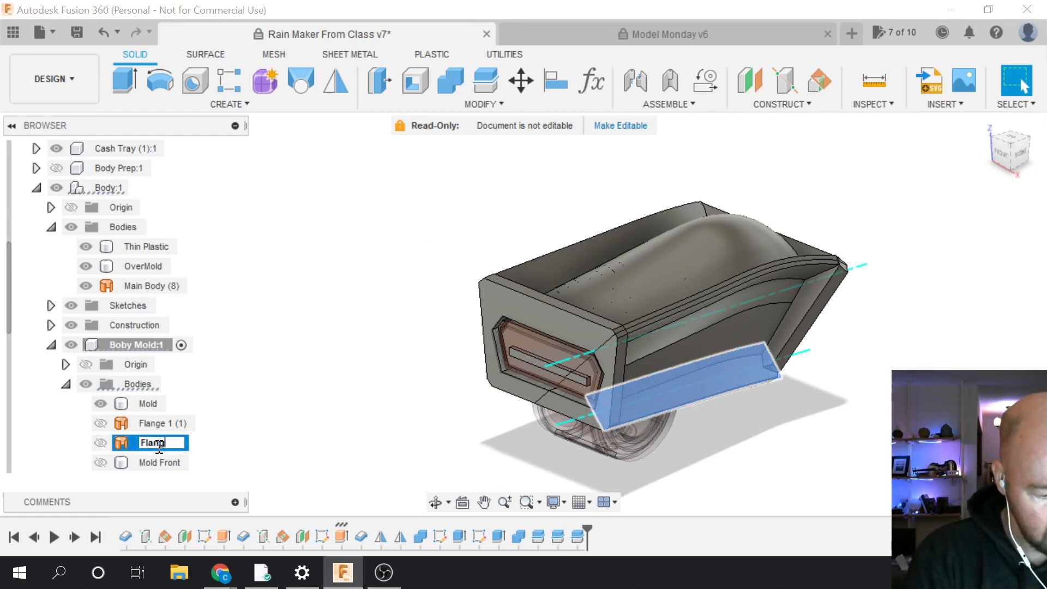
{"action": "type", "text": "e 2"}
{"action": "key", "text": "Return"}
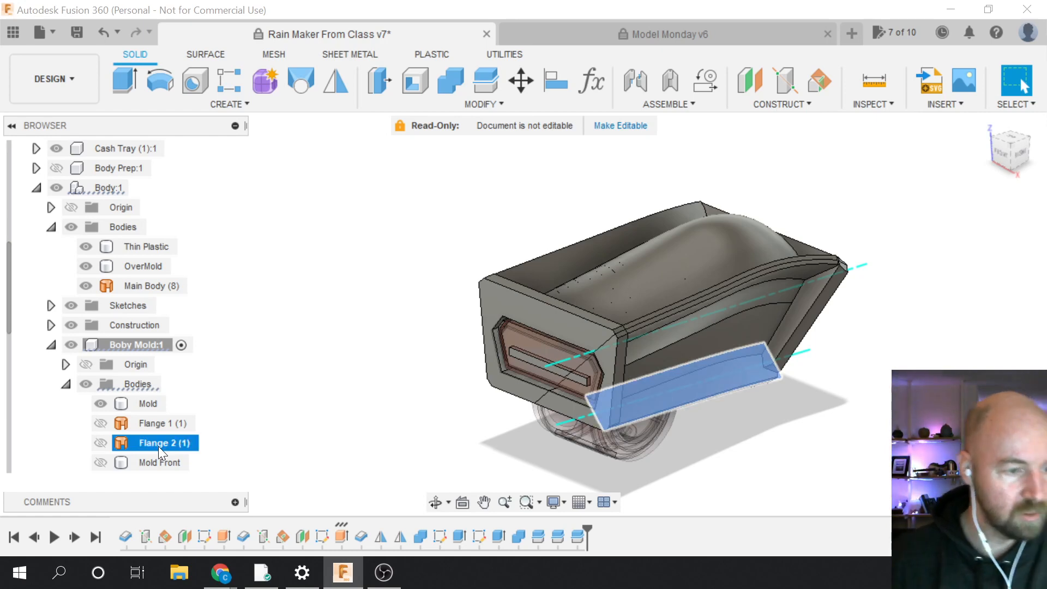
{"action": "left_click", "coordinate": [458, 293]}
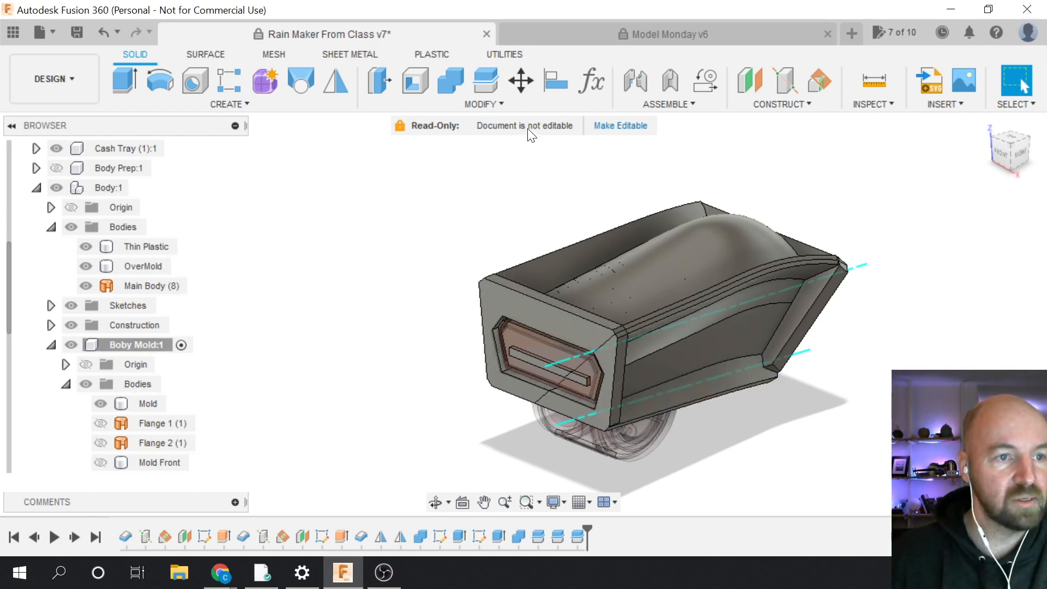
Try to split the Mold body with the Flange 2 (1) surface without extending the splitting tool
{"action": "left_click", "coordinate": [499, 103]}
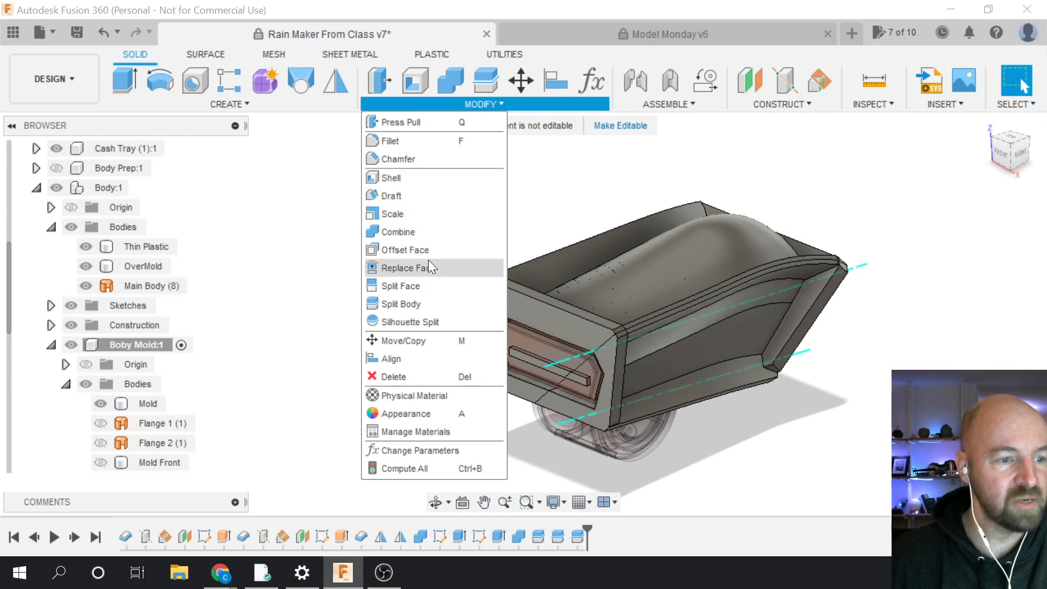
{"action": "left_click", "coordinate": [411, 306]}
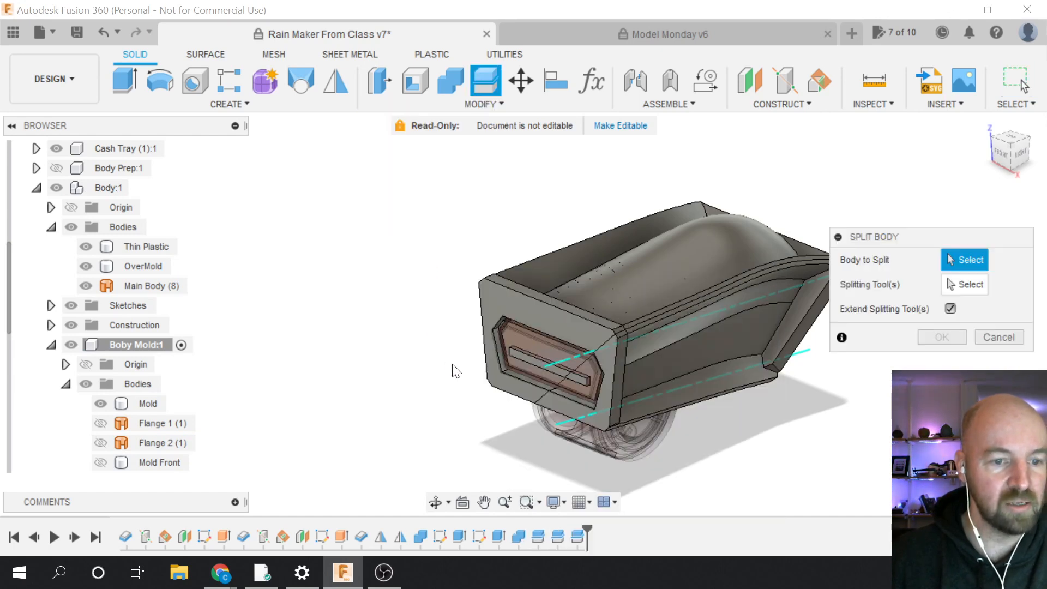
{"action": "left_click", "coordinate": [626, 364]}
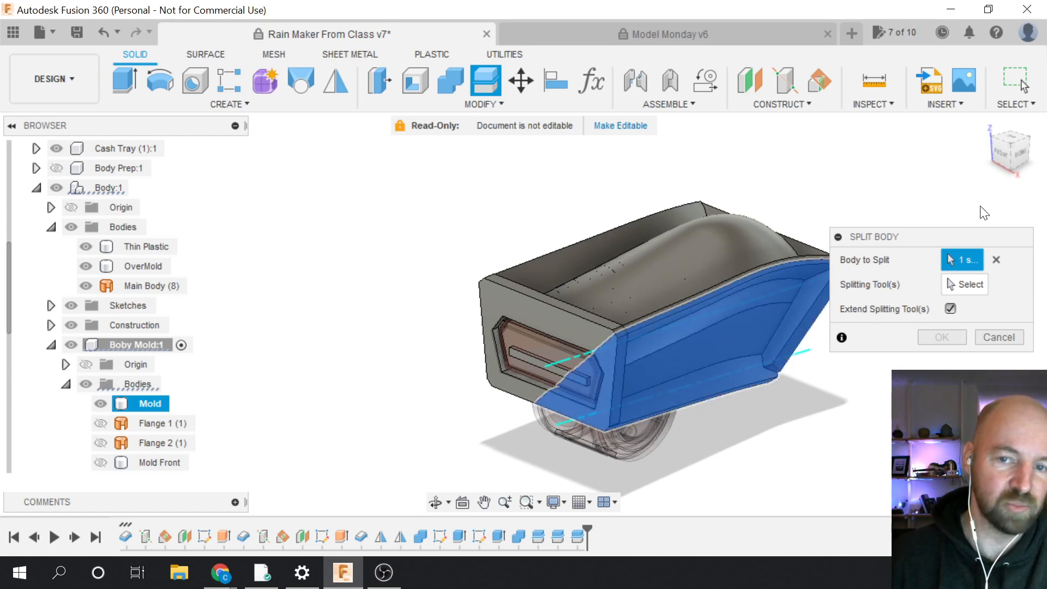
{"action": "mouse_move", "coordinate": [1003, 171]}
{"action": "left_mouse_down"}
{"action": "mouse_move", "coordinate": [1033, 161]}
{"action": "mouse_move", "coordinate": [1008, 141]}
{"action": "mouse_move", "coordinate": [1014, 170]}
{"action": "mouse_move", "coordinate": [1007, 157]}
{"action": "left_mouse_up"}
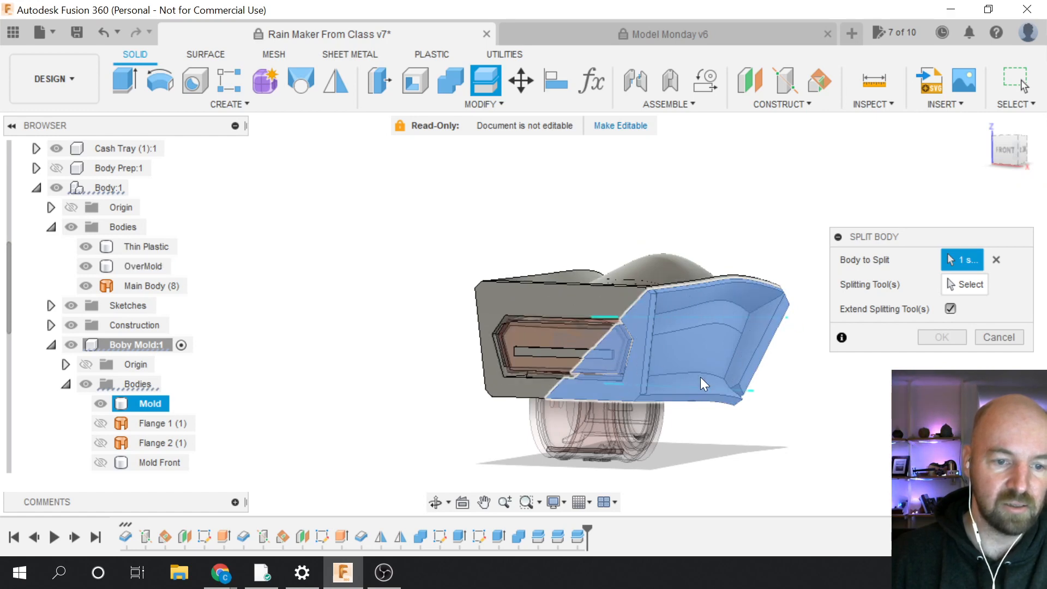
{"action": "left_click", "coordinate": [959, 284]}
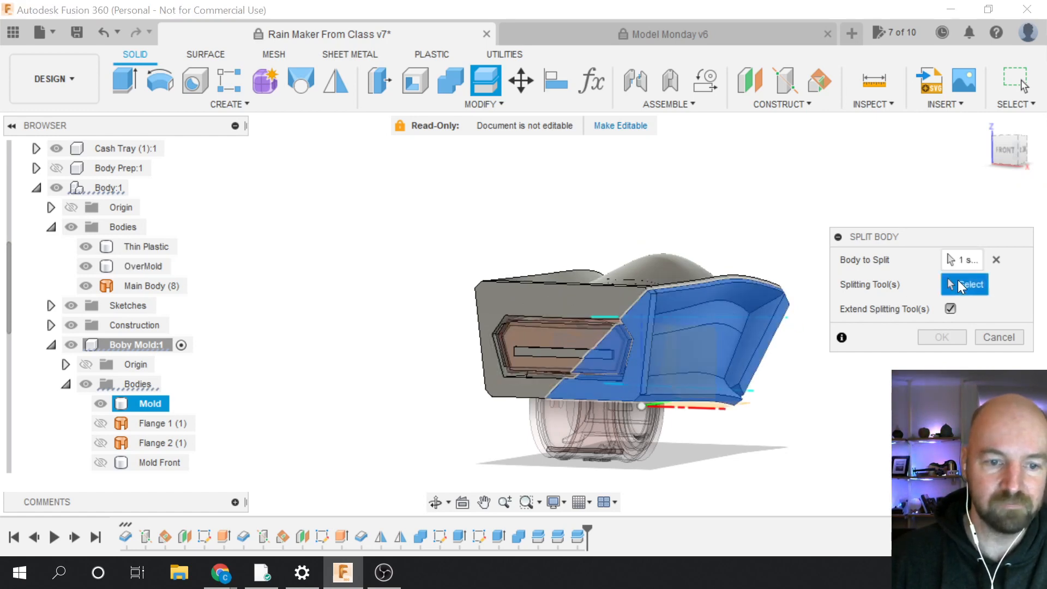
{"action": "left_click", "coordinate": [164, 442]}
{"action": "left_click", "coordinate": [950, 309]}
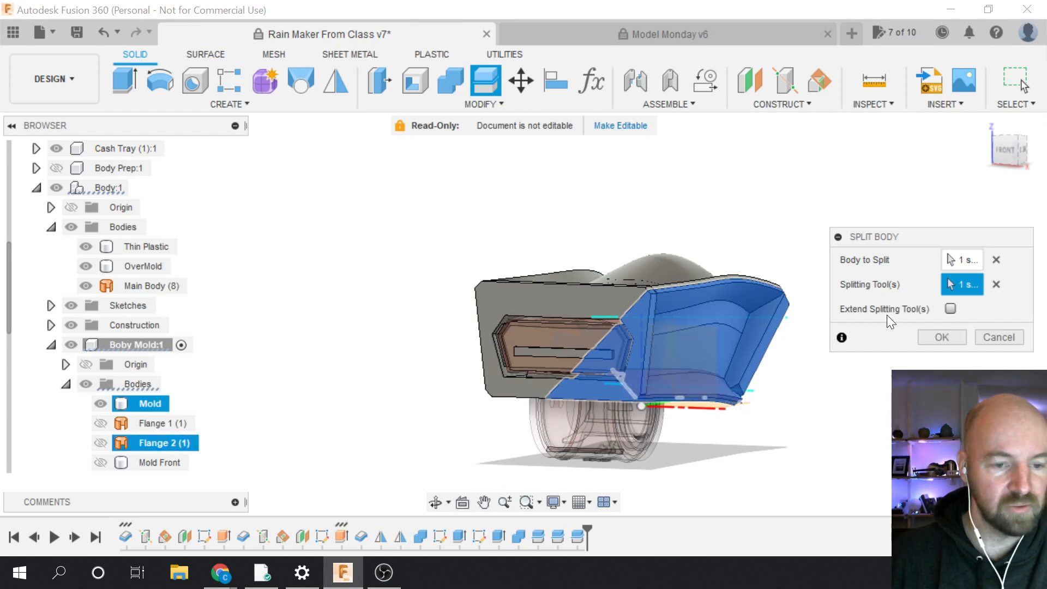
{"action": "left_click", "coordinate": [950, 308]}
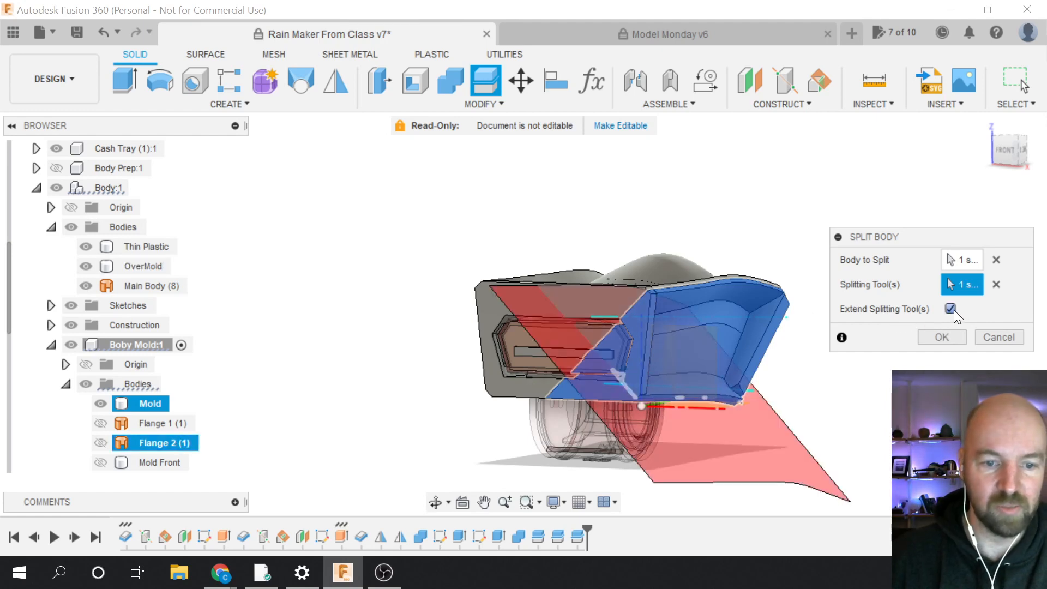
{"action": "left_click", "coordinate": [1001, 147]}
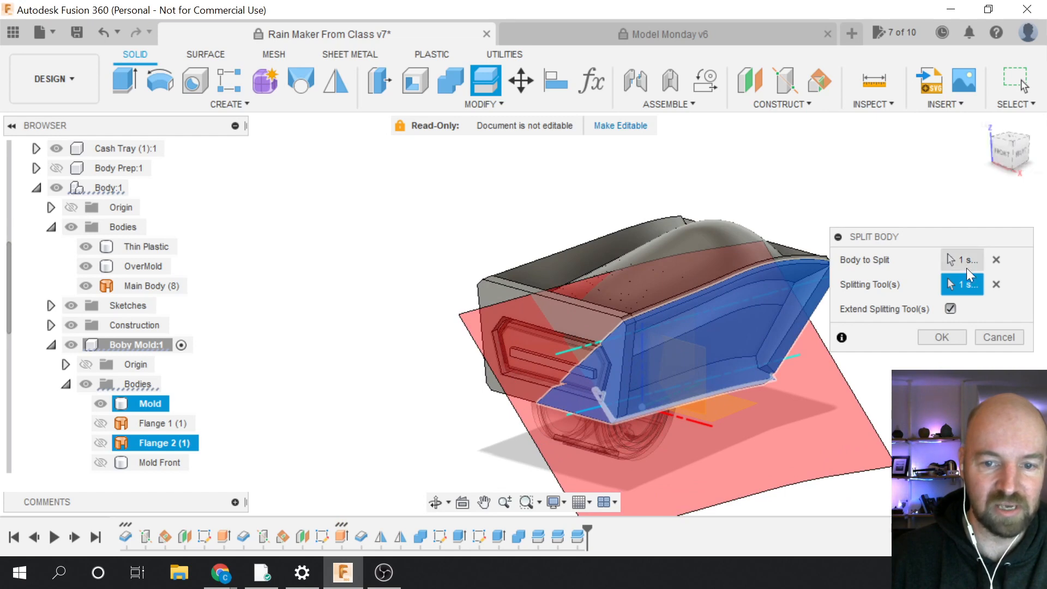
{"action": "left_click", "coordinate": [951, 308]}
{"action": "left_click", "coordinate": [940, 338]}
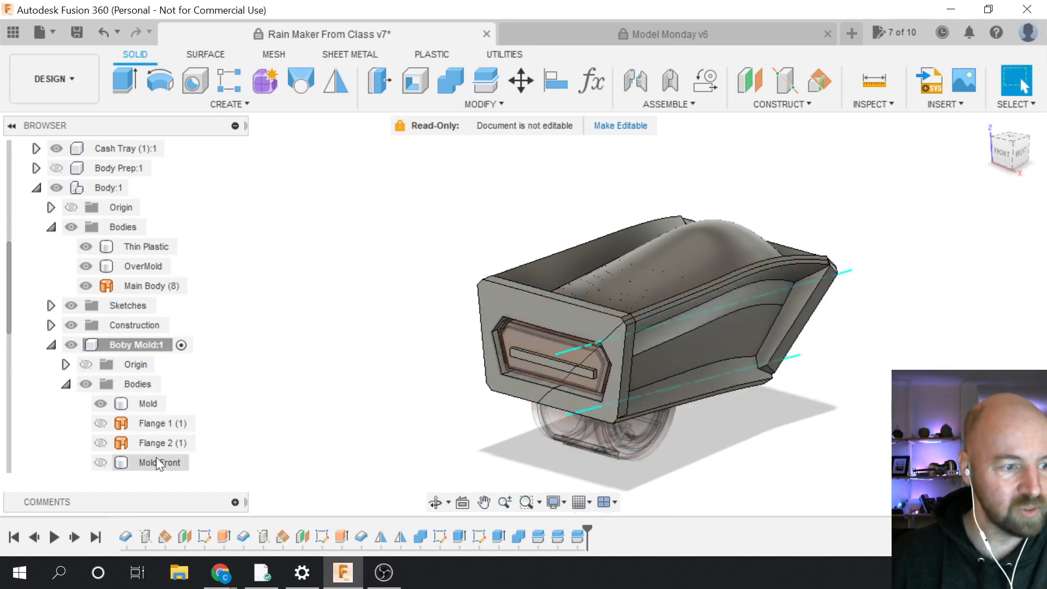
Split the Mold body with the Flange 2 (1) surface, with Extend Splitting Tool(s) enabled
{"action": "left_click", "coordinate": [478, 88]}
{"action": "left_click", "coordinate": [671, 355]}
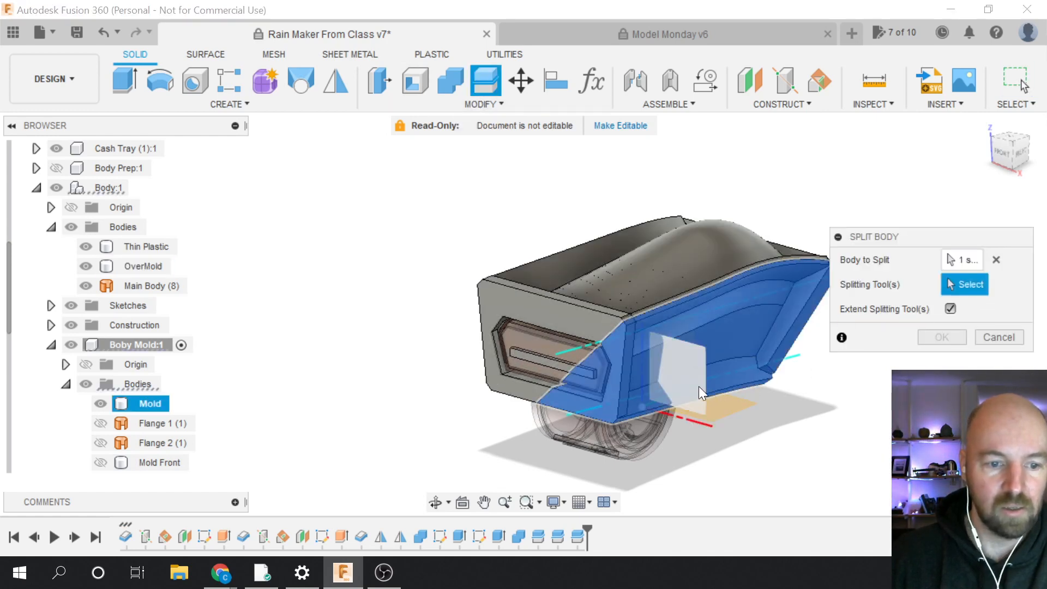
{"action": "left_click", "coordinate": [169, 443]}
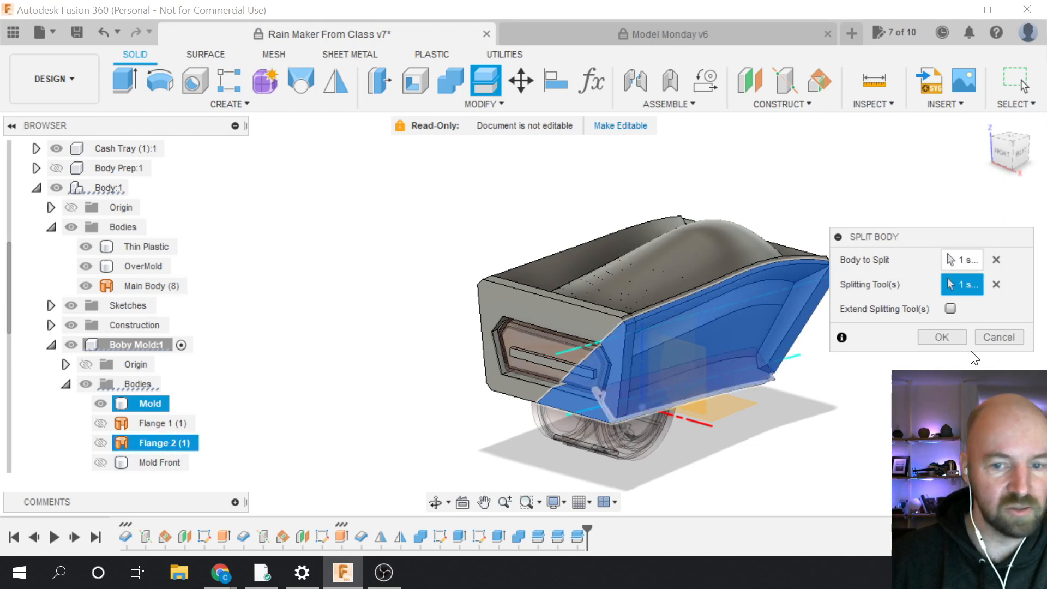
{"action": "left_click", "coordinate": [950, 309]}
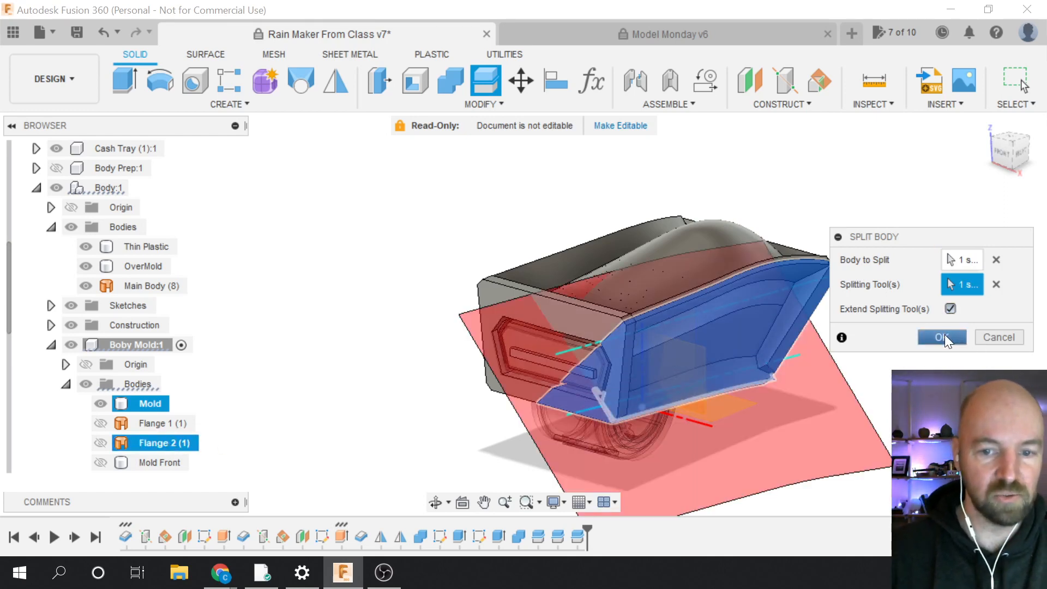
{"action": "left_click", "coordinate": [944, 336]}
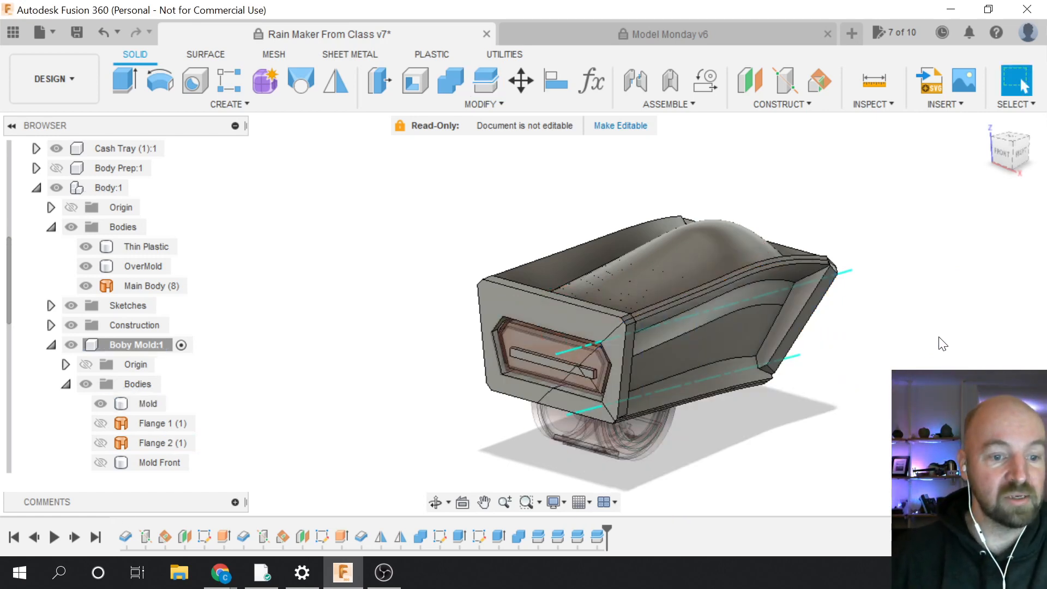
Rename the split-off side body Mold (2) as Right Side Mold
{"action": "scroll", "coordinate": [113, 404], "scroll_direction": "down", "scroll_amount": 3}
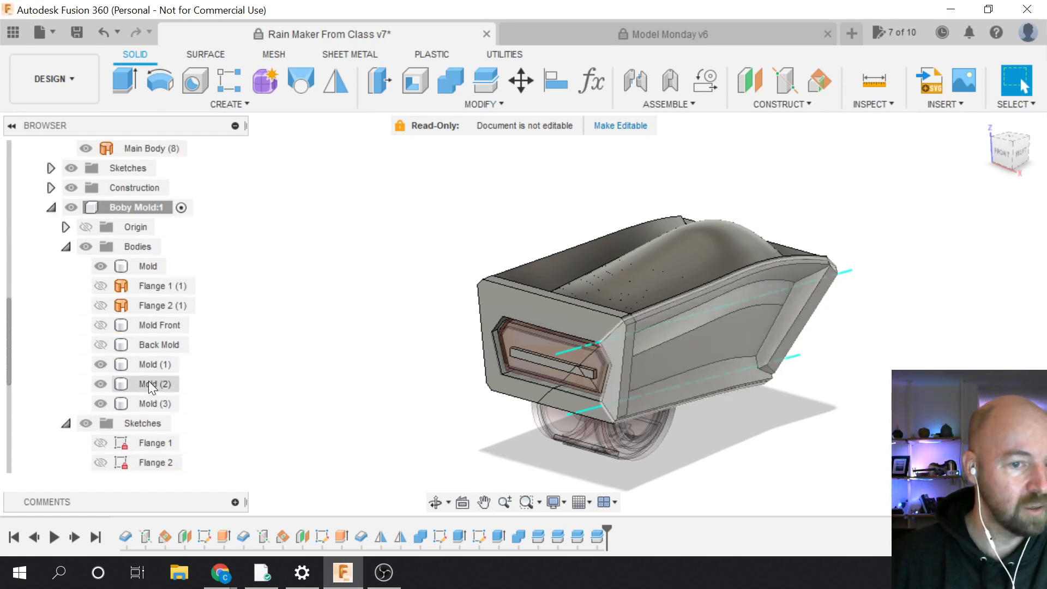
{"action": "left_click", "coordinate": [149, 383]}
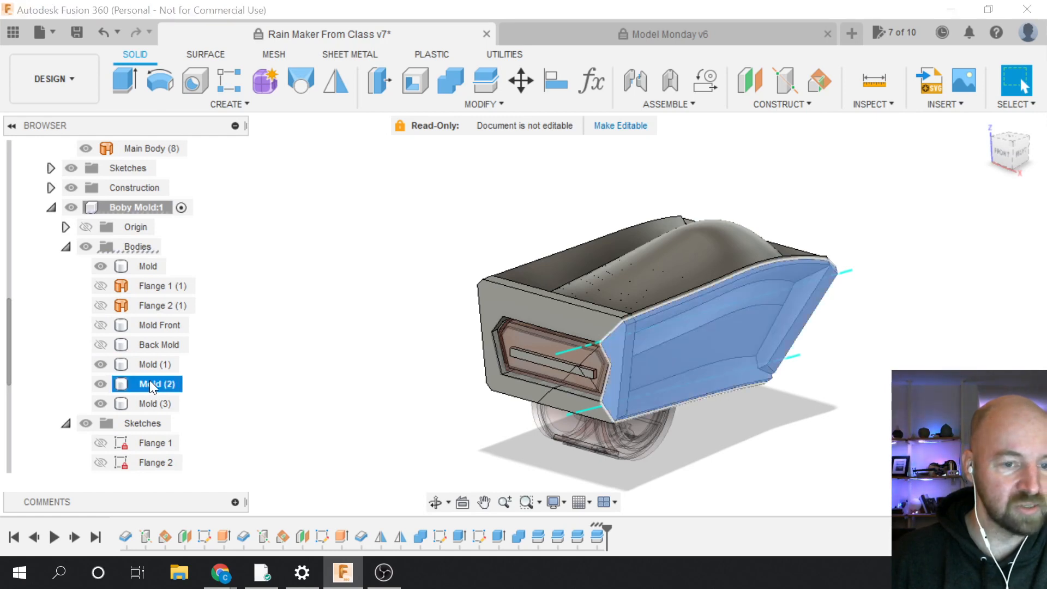
{"action": "left_click", "coordinate": [560, 301]}
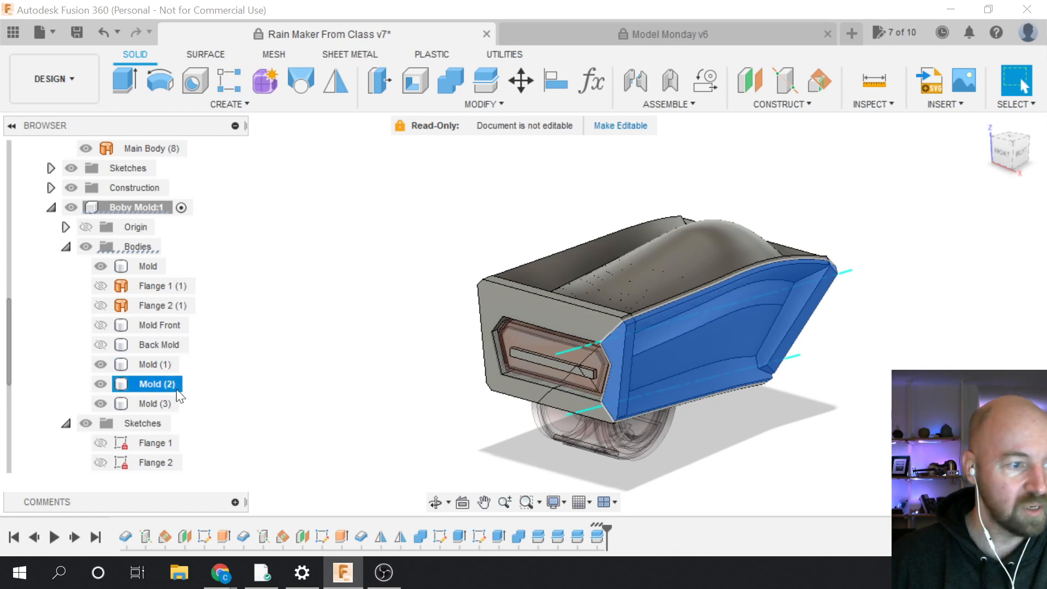
{"action": "double_click", "coordinate": [158, 384]}
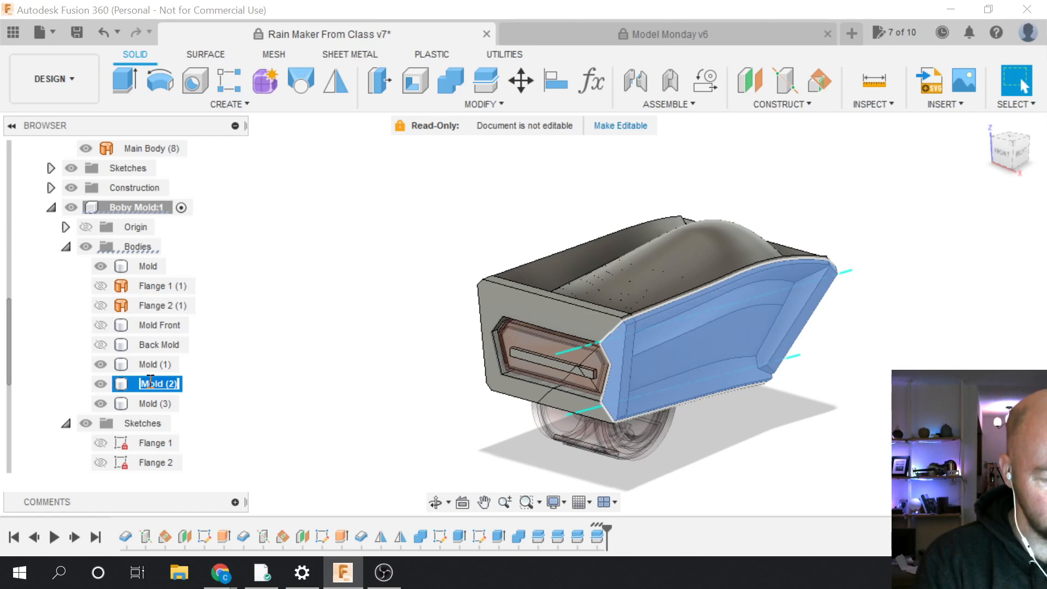
{"action": "type", "text": "Right Si"}
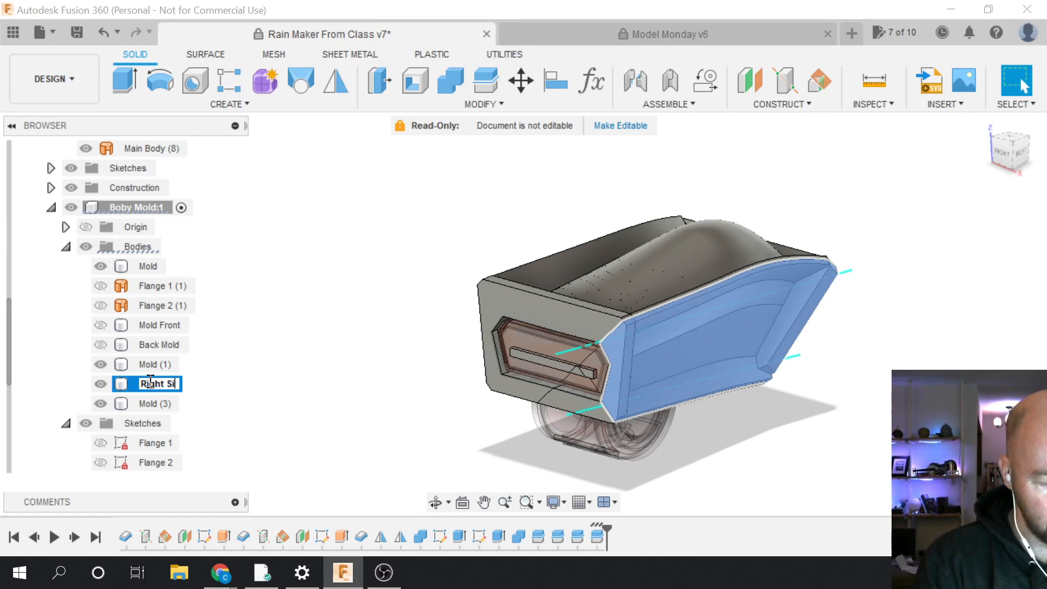
{"action": "type", "text": "de Mold"}
{"action": "key", "text": "Return"}
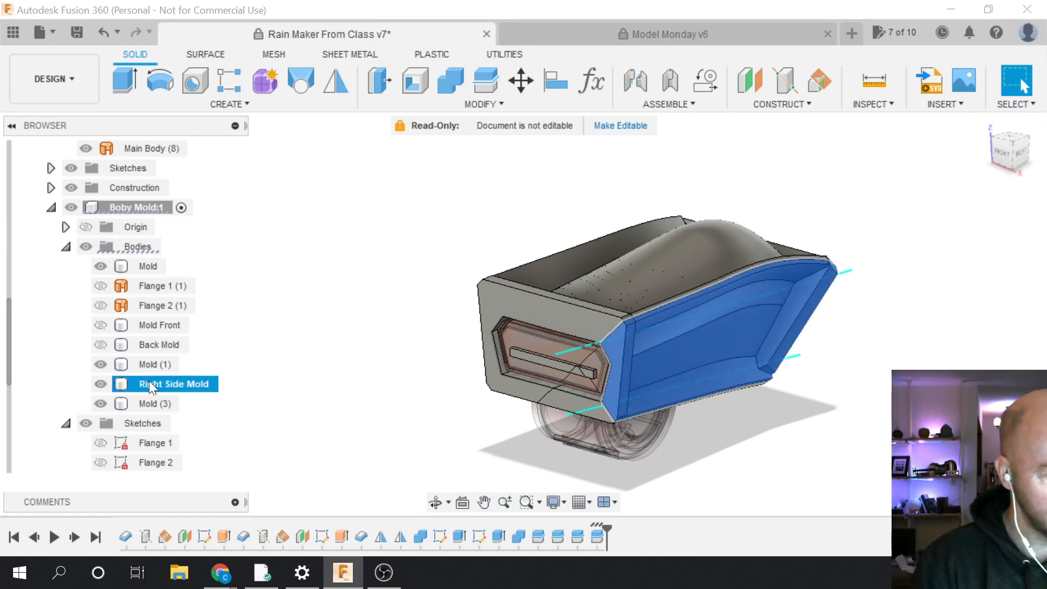
Hide the Right Side Mold body and inspect the remaining mold pieces and the last two split features
{"action": "left_click", "coordinate": [100, 384]}
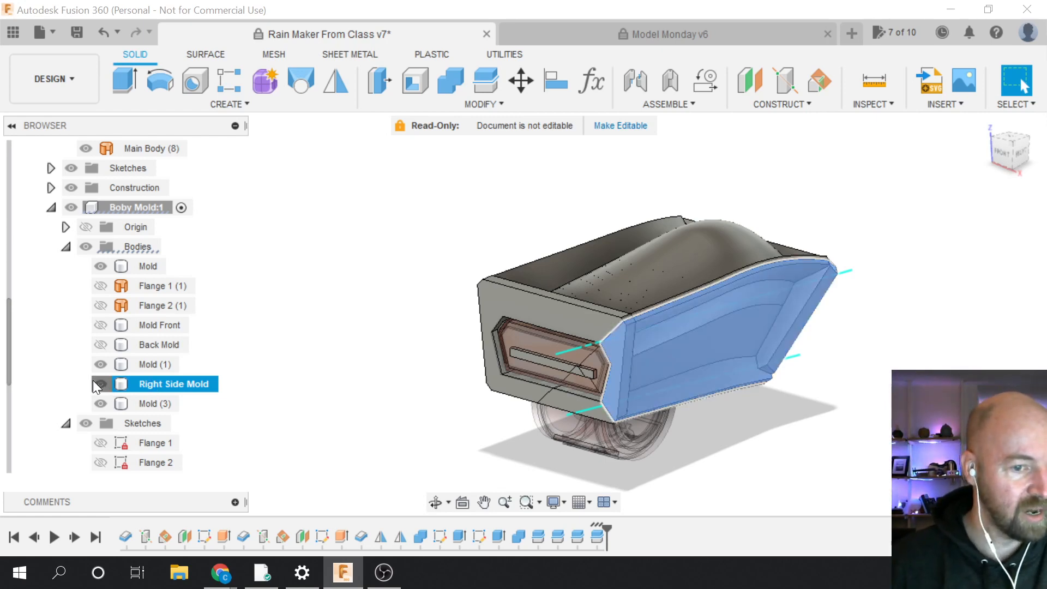
{"action": "left_click", "coordinate": [409, 435]}
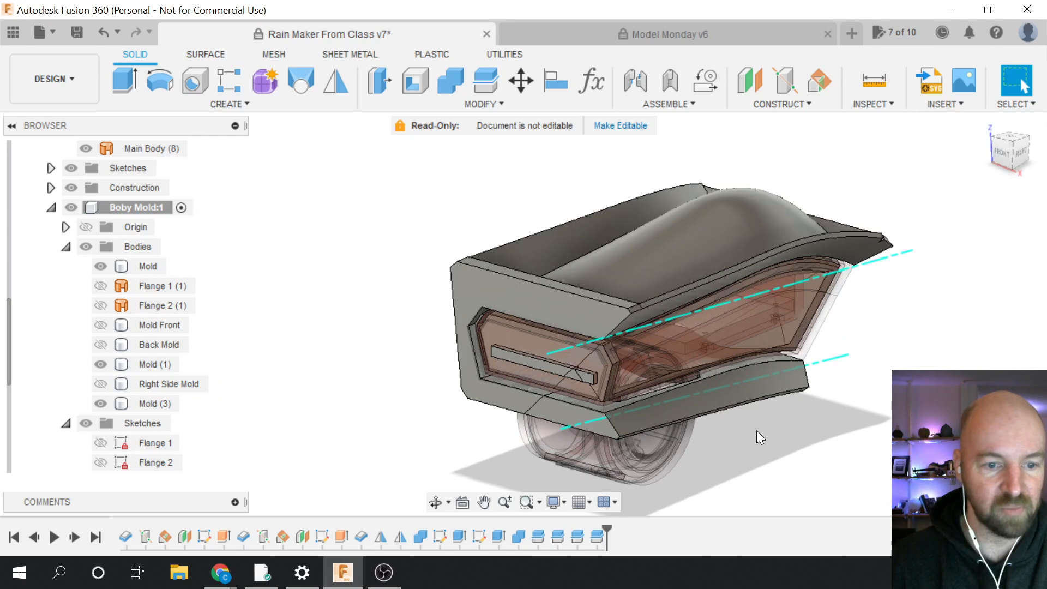
{"action": "scroll", "coordinate": [756, 430], "scroll_direction": "up", "scroll_amount": 2}
{"action": "scroll", "coordinate": [755, 430], "scroll_direction": "down", "scroll_amount": 2}
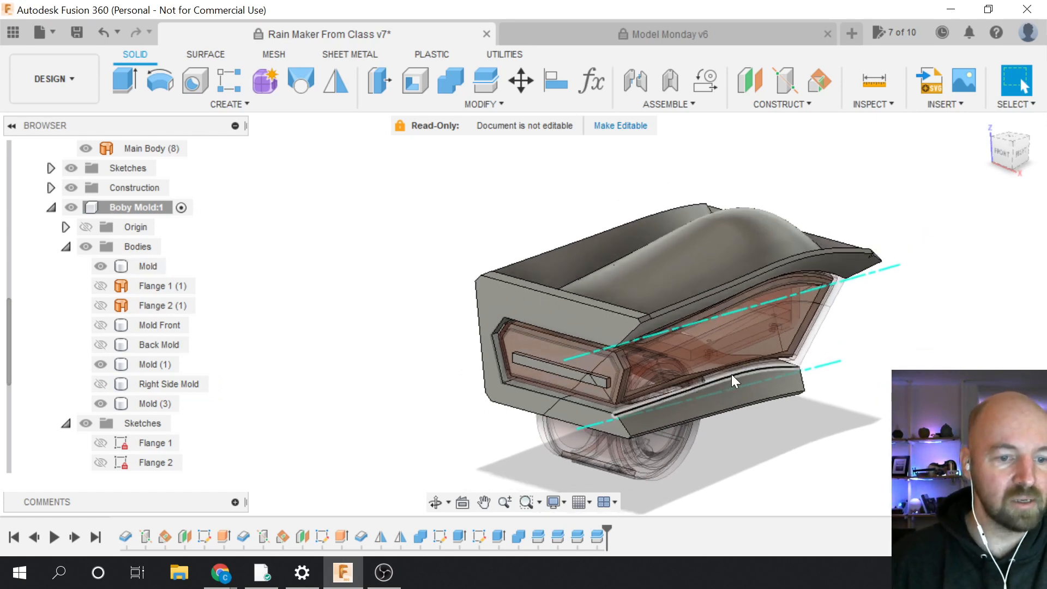
{"action": "left_click", "coordinate": [594, 535]}
{"action": "left_click", "coordinate": [577, 535]}
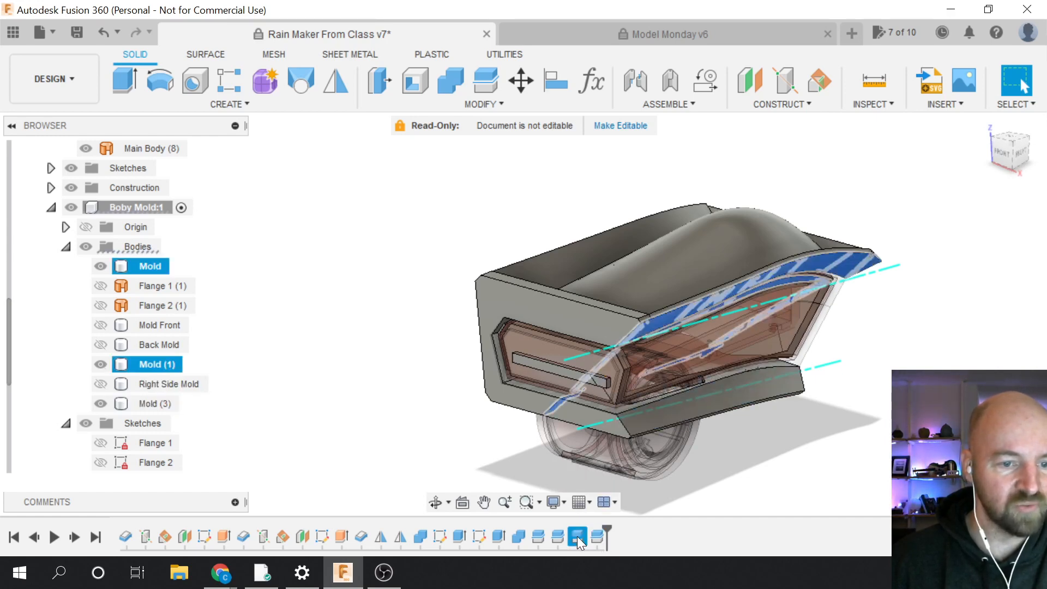
{"action": "left_click", "coordinate": [716, 499]}
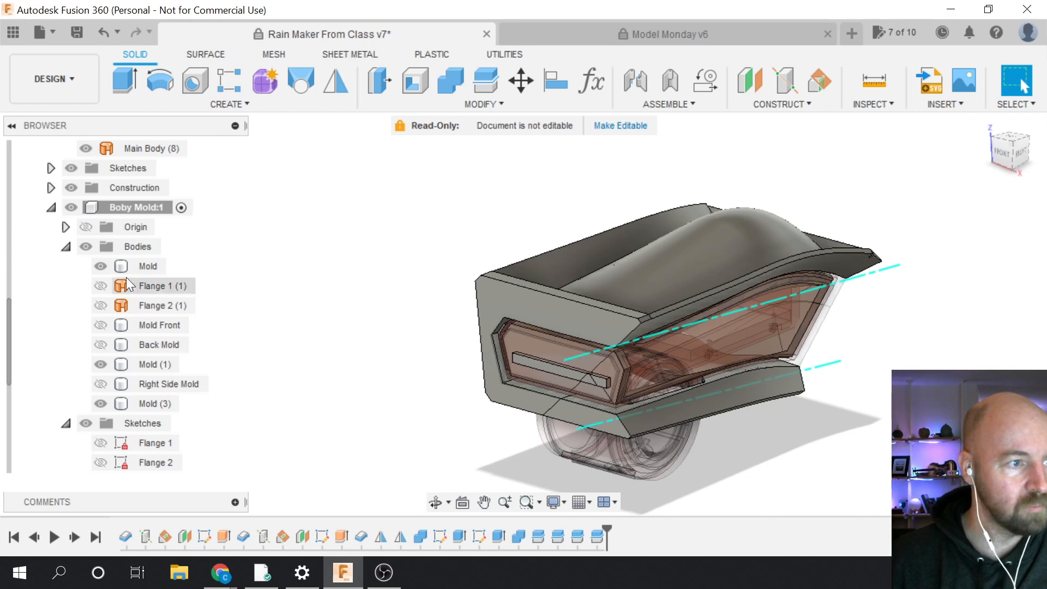
{"action": "scroll", "coordinate": [126, 277], "scroll_direction": "up", "scroll_amount": 3}
{"action": "scroll", "coordinate": [126, 277], "scroll_direction": "up", "scroll_amount": 3}
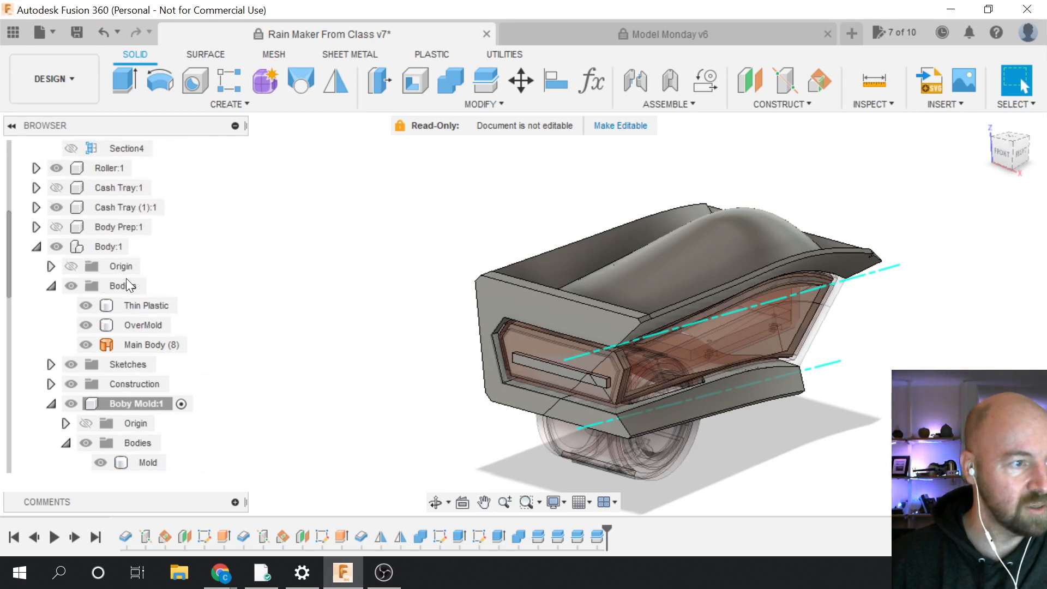
Expand the Body component's Construction folder, collapse its Bodies folder, and locate the Path Plane
{"action": "scroll", "coordinate": [127, 284], "scroll_direction": "down", "scroll_amount": 3}
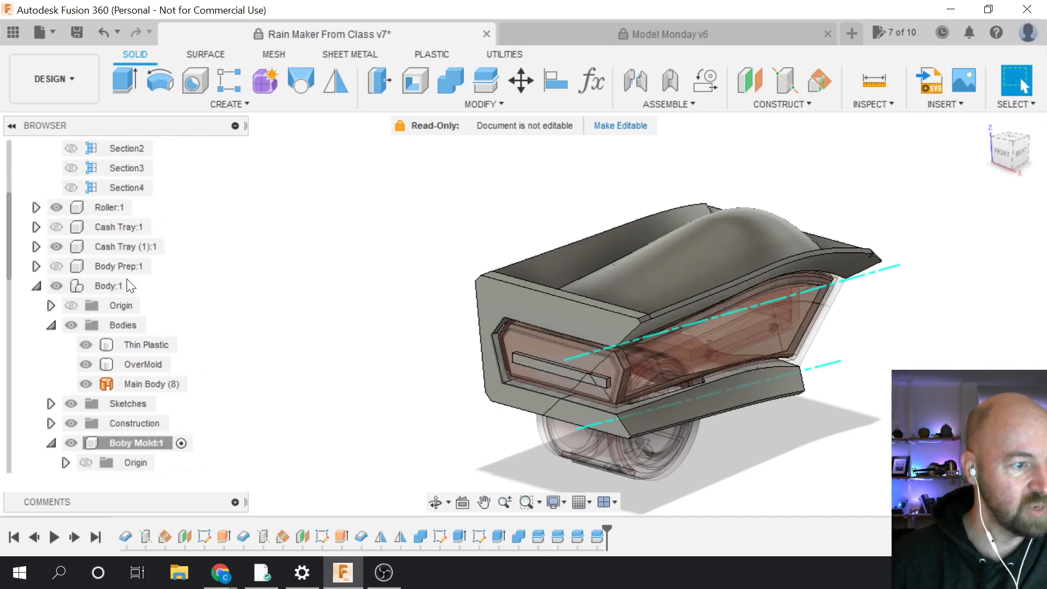
{"action": "left_click", "coordinate": [51, 364]}
{"action": "scroll", "coordinate": [64, 307], "scroll_direction": "down", "scroll_amount": 3}
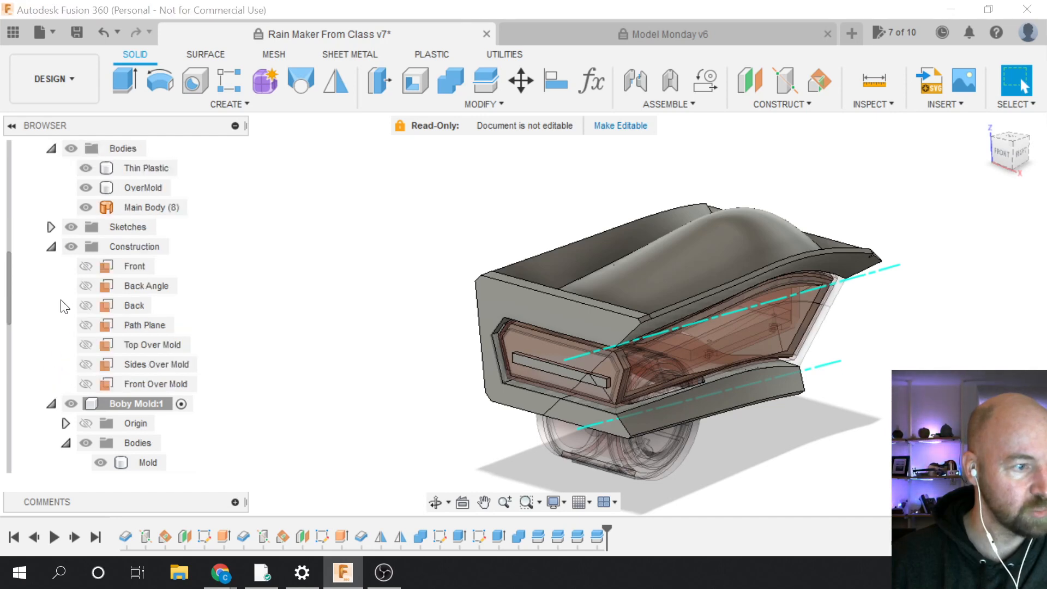
{"action": "left_click", "coordinate": [51, 149]}
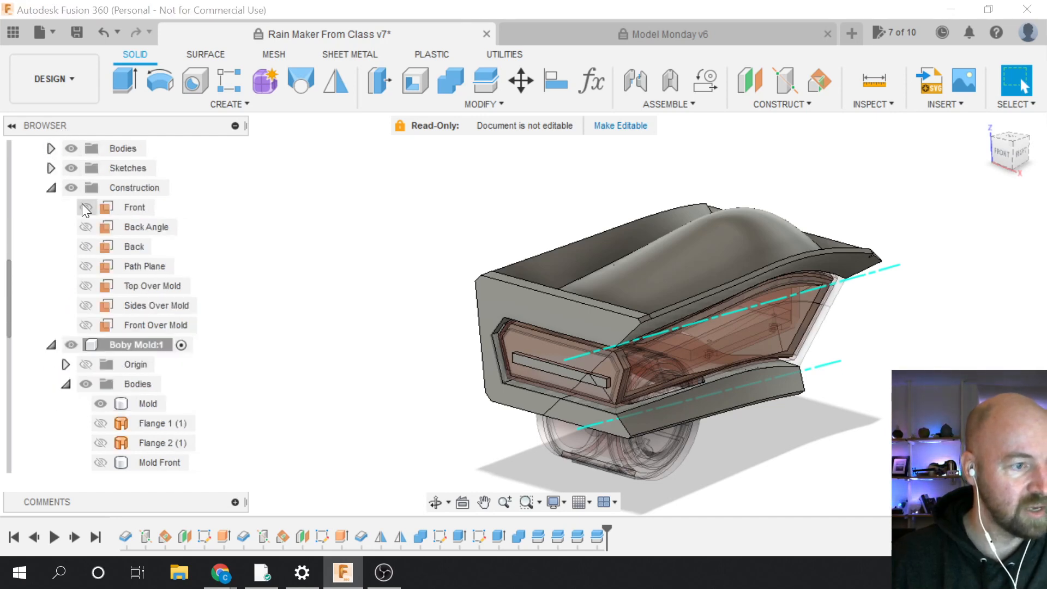
{"action": "left_click", "coordinate": [129, 268]}
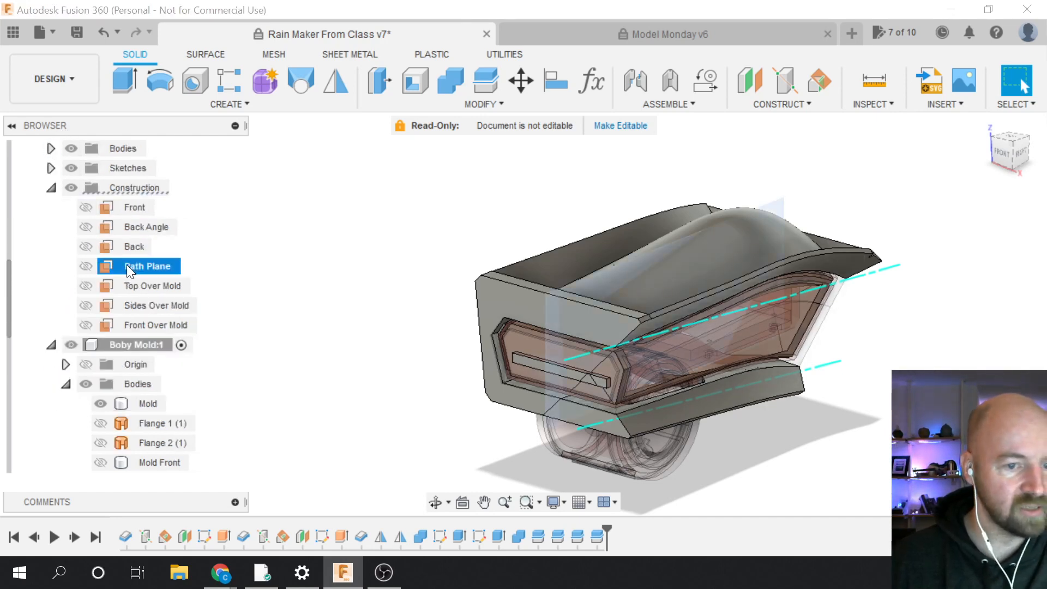
{"action": "left_click", "coordinate": [399, 264]}
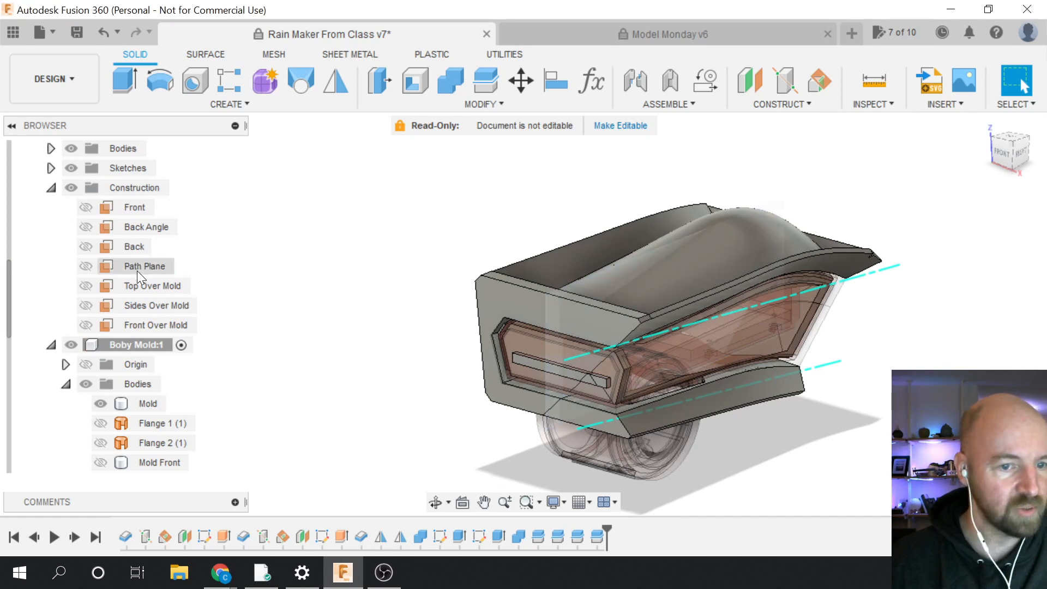
Try to mirror the last two split body features across the Path Plane with the Identical compute option
{"action": "left_click", "coordinate": [333, 87]}
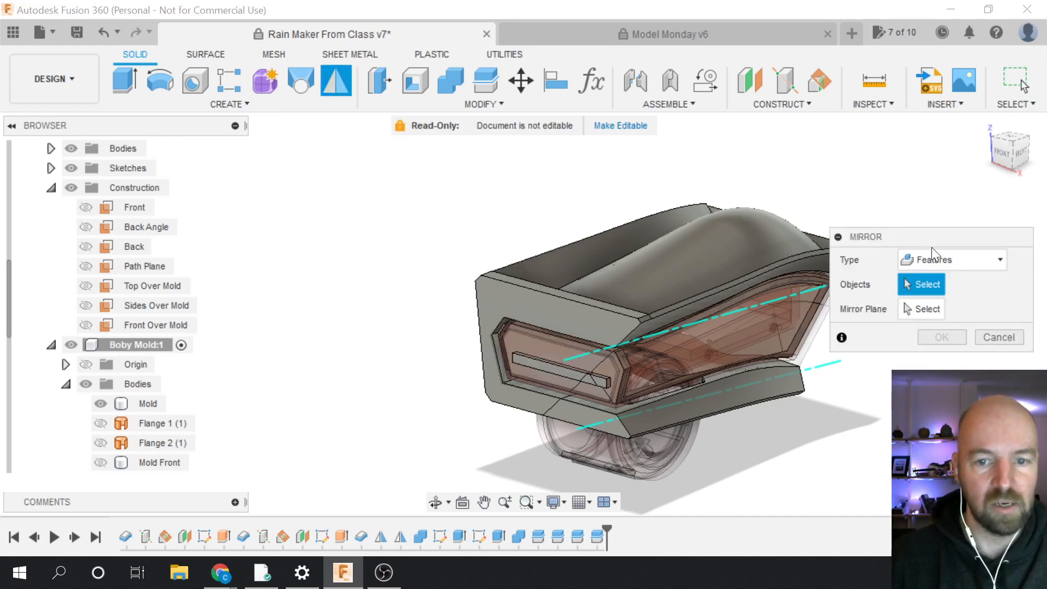
{"action": "left_click", "coordinate": [596, 538]}
{"action": "left_click", "coordinate": [575, 538]}
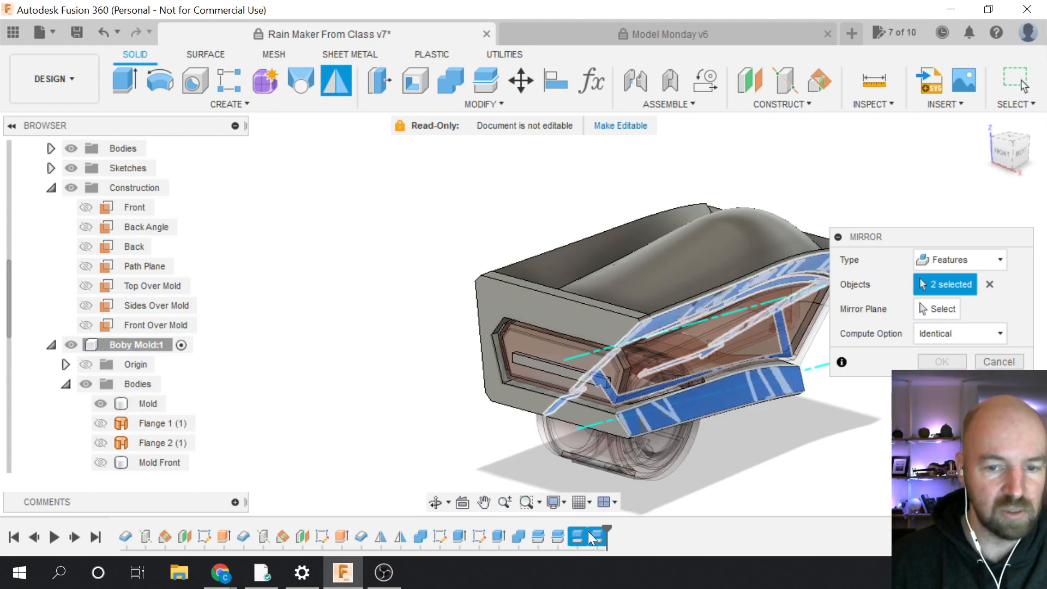
{"action": "left_click", "coordinate": [943, 309]}
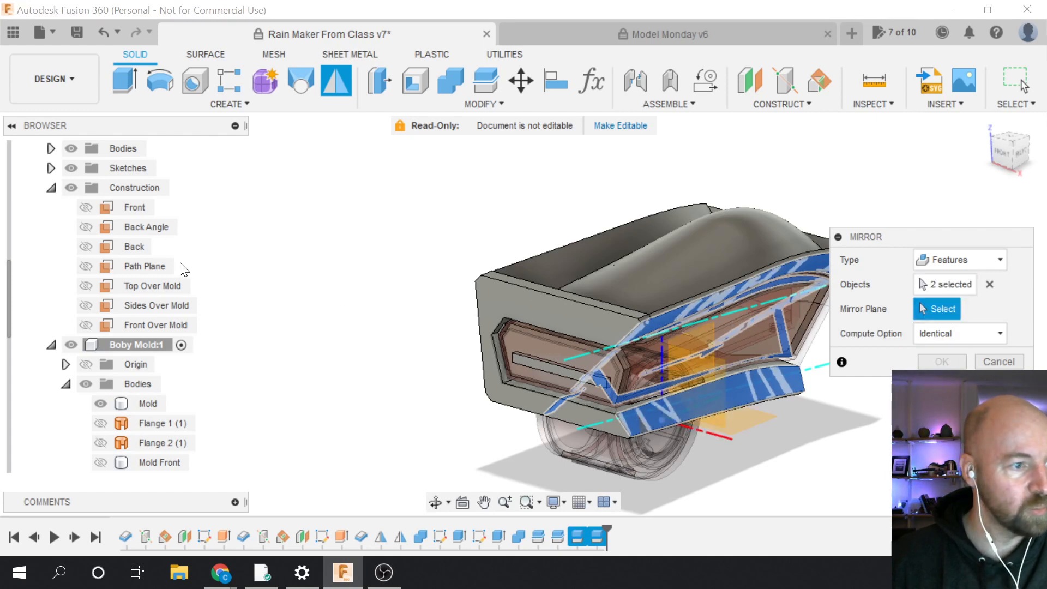
{"action": "left_click", "coordinate": [153, 264]}
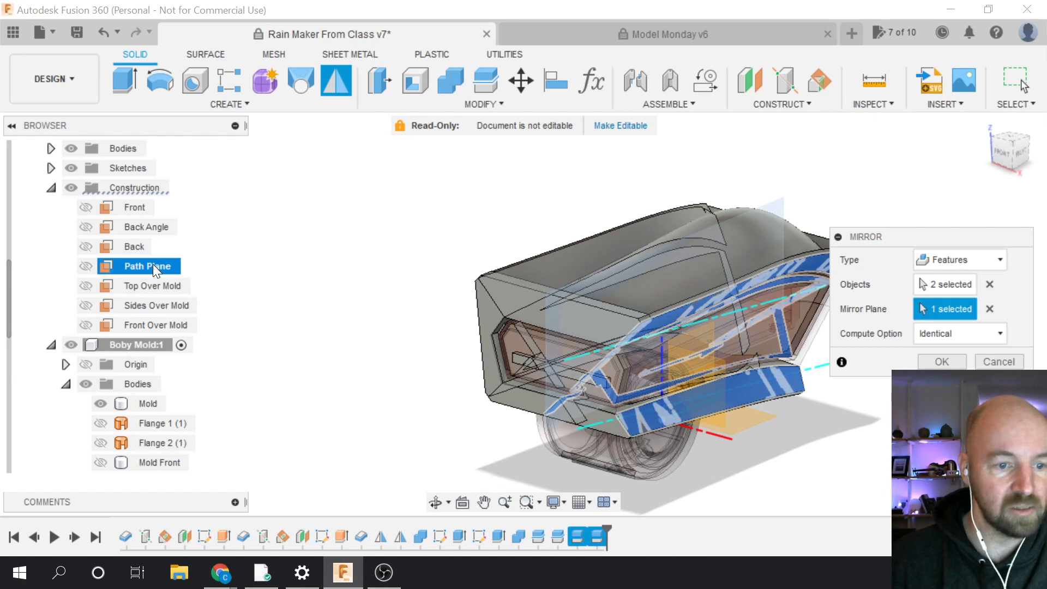
{"action": "left_click", "coordinate": [932, 362]}
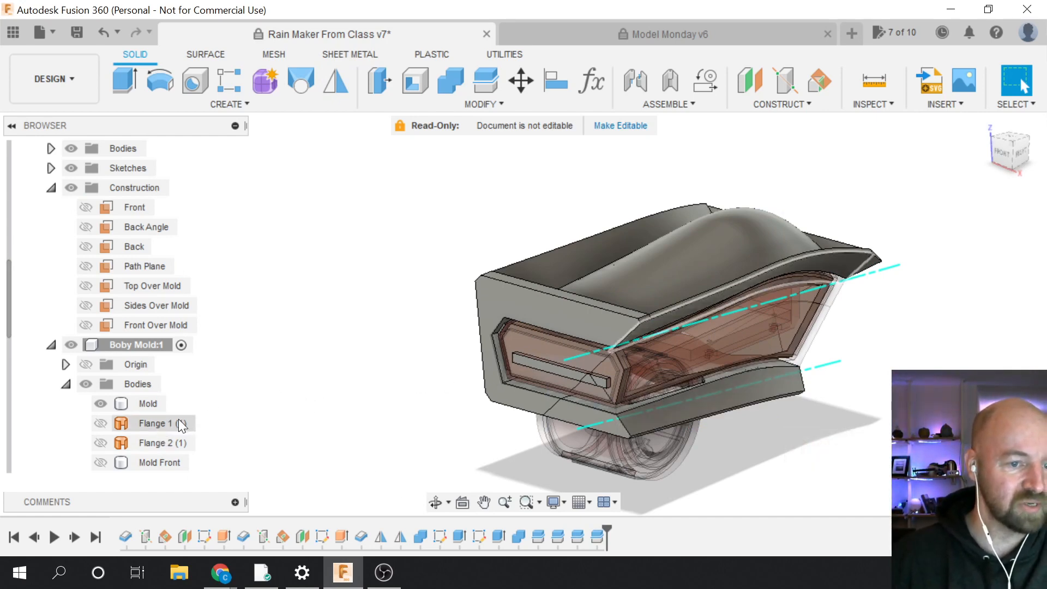
Mirror the surface bodies Flange 1 (1) and Flange 2 (1) across the Path Plane as new bodies
{"action": "left_click", "coordinate": [218, 54]}
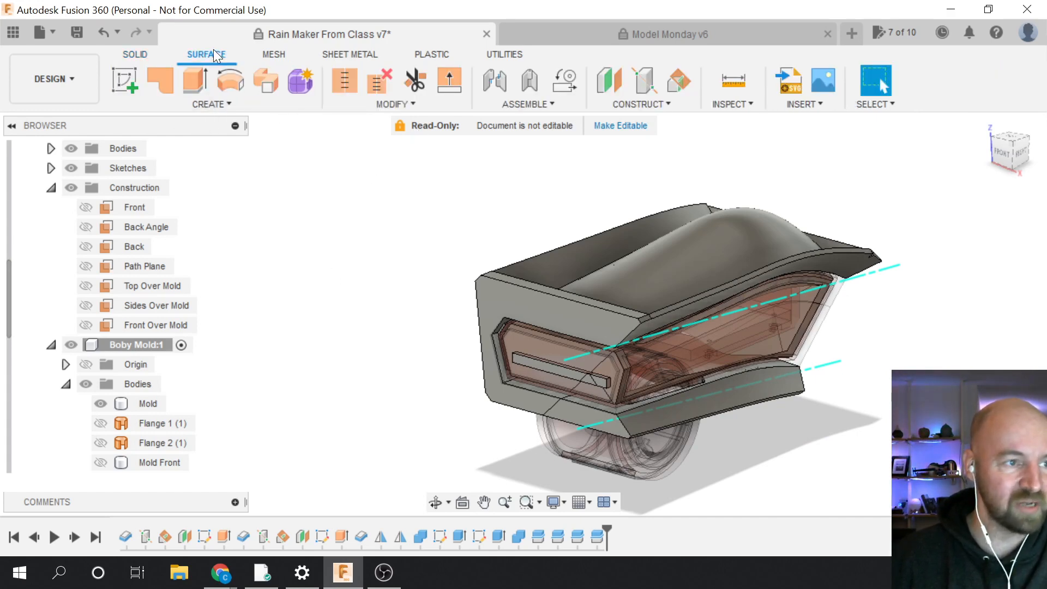
{"action": "left_click", "coordinate": [230, 107]}
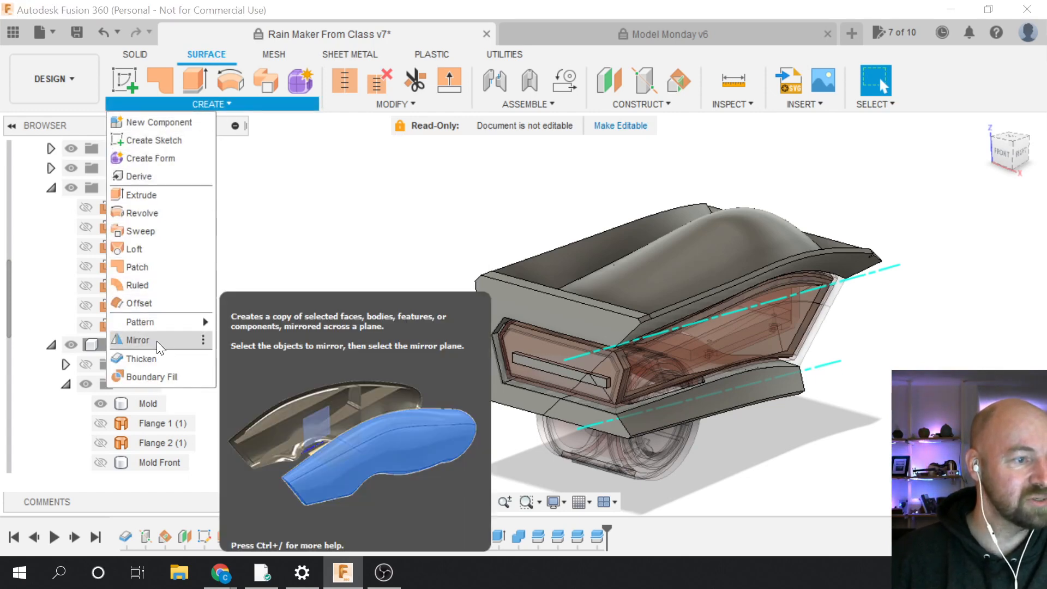
{"action": "left_click", "coordinate": [156, 341]}
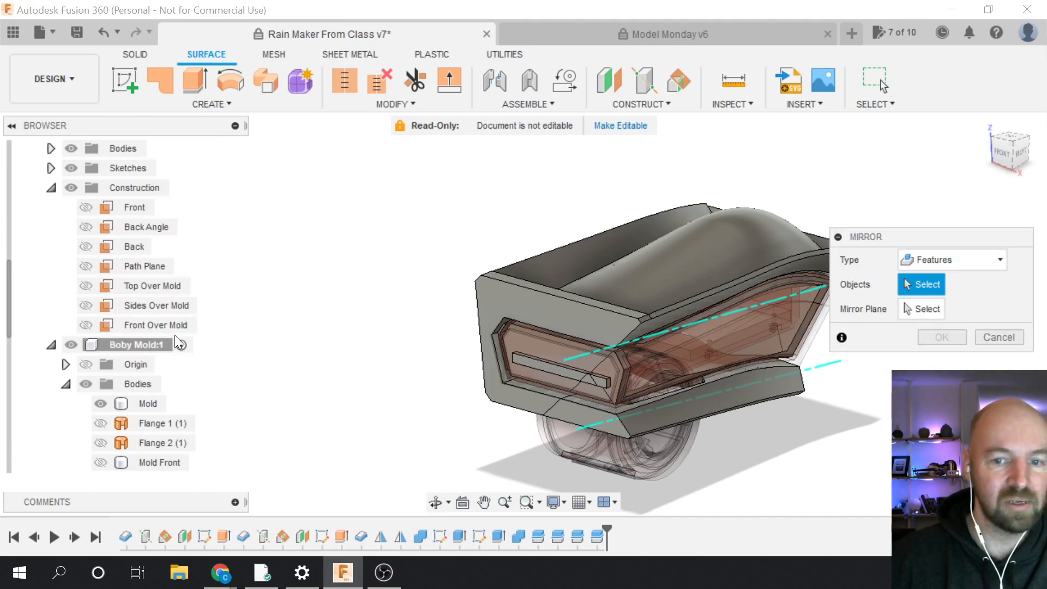
{"action": "left_click", "coordinate": [967, 260]}
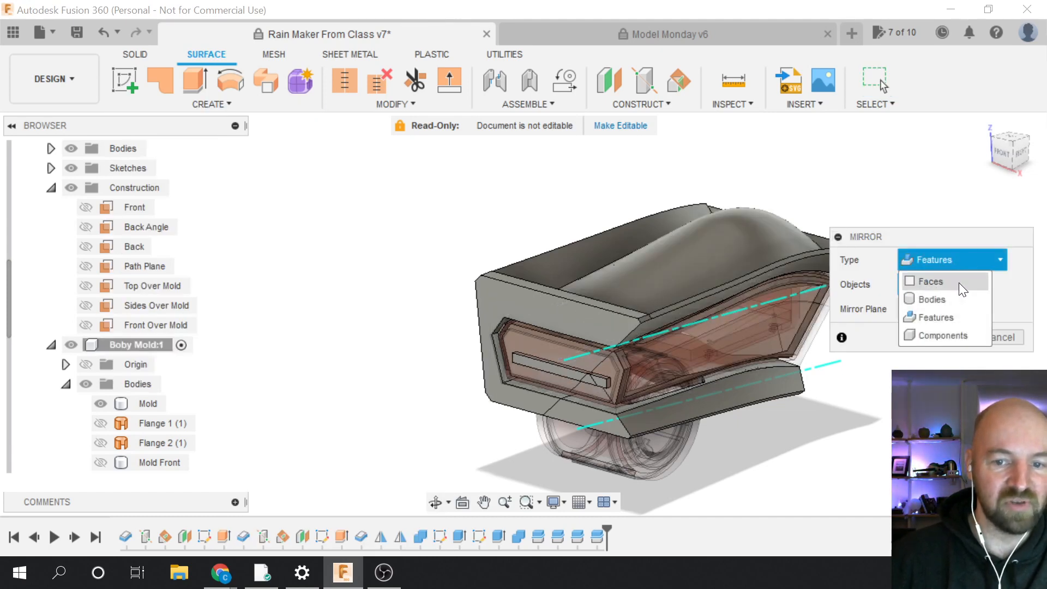
{"action": "left_click", "coordinate": [951, 299]}
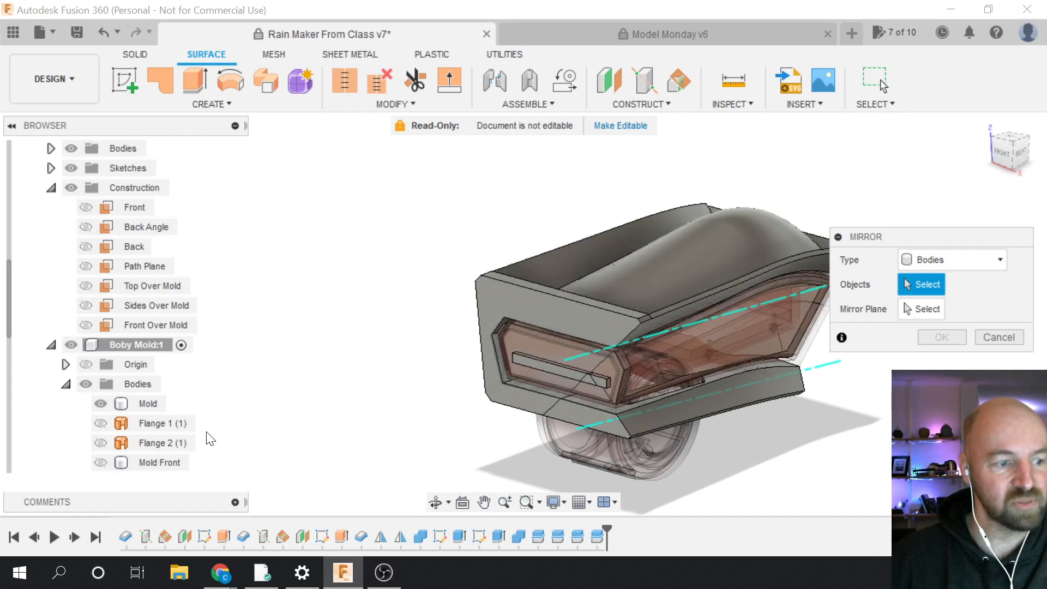
{"action": "left_click", "coordinate": [163, 421]}
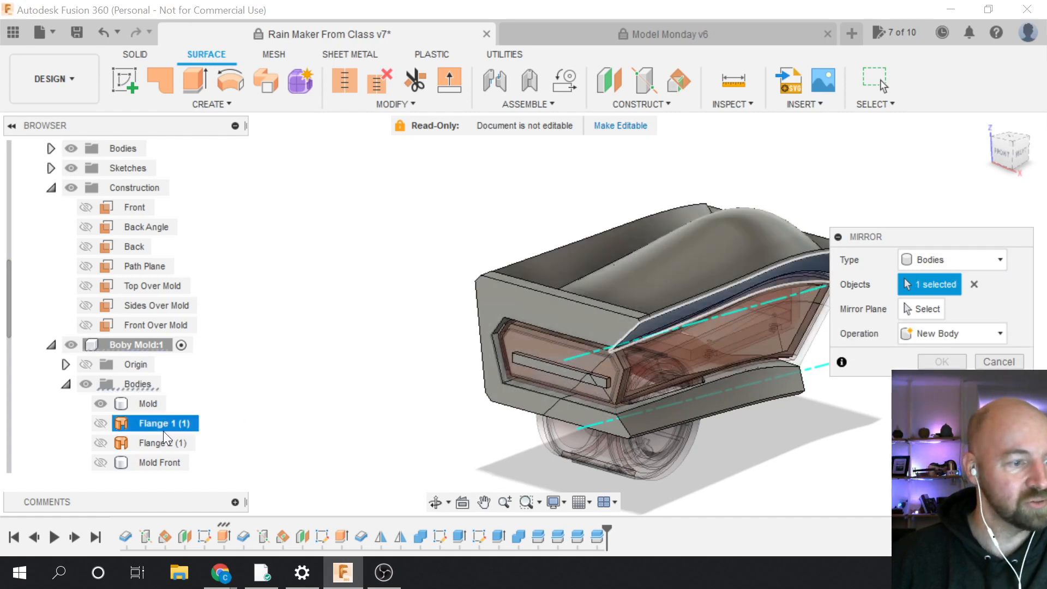
{"action": "left_click", "coordinate": [163, 440]}
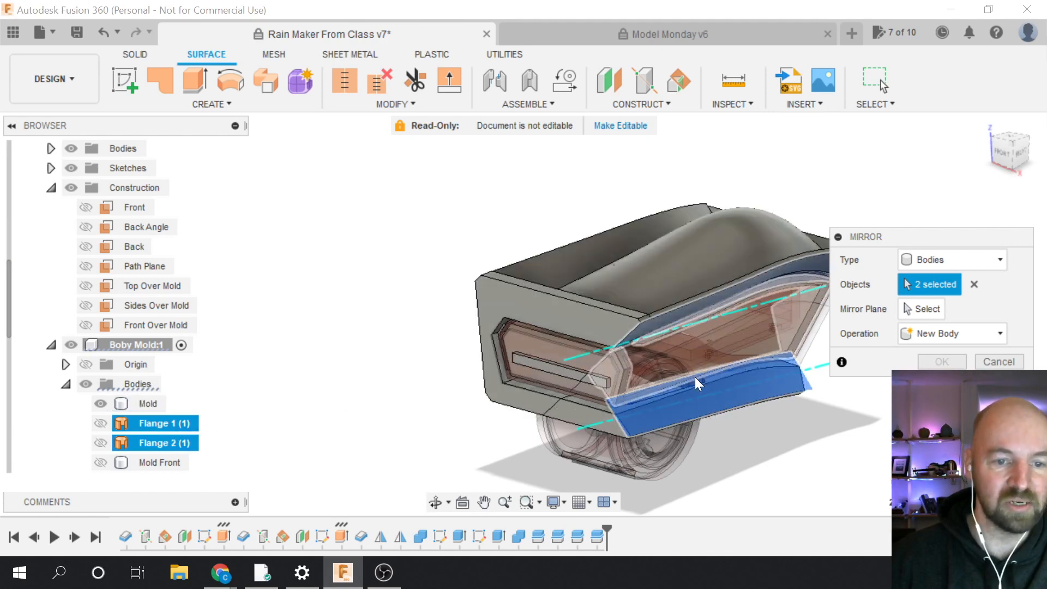
{"action": "scroll", "coordinate": [478, 387], "scroll_direction": "down", "scroll_amount": 2}
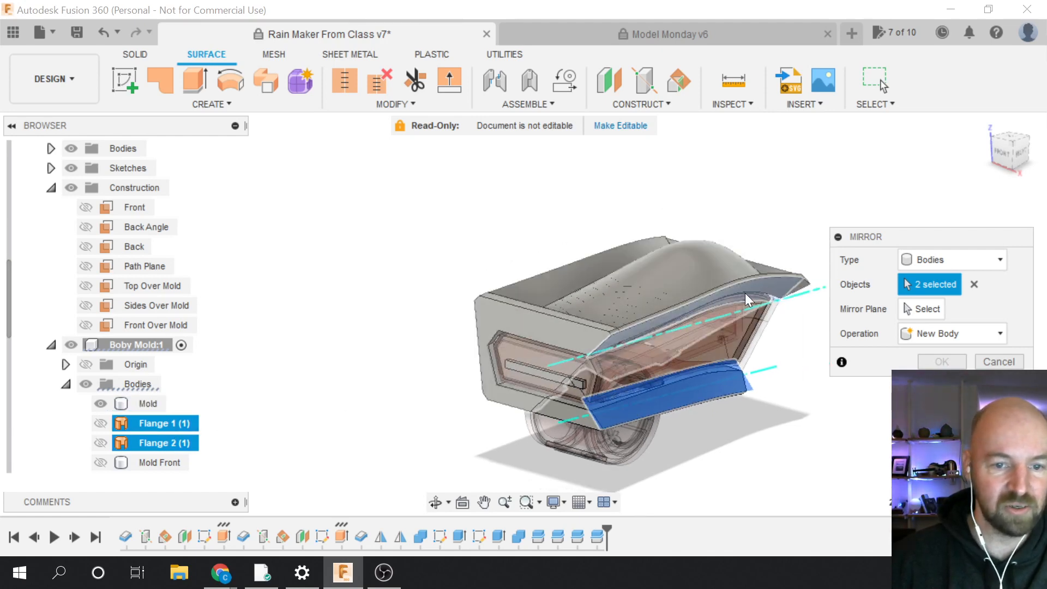
{"action": "left_click", "coordinate": [922, 307]}
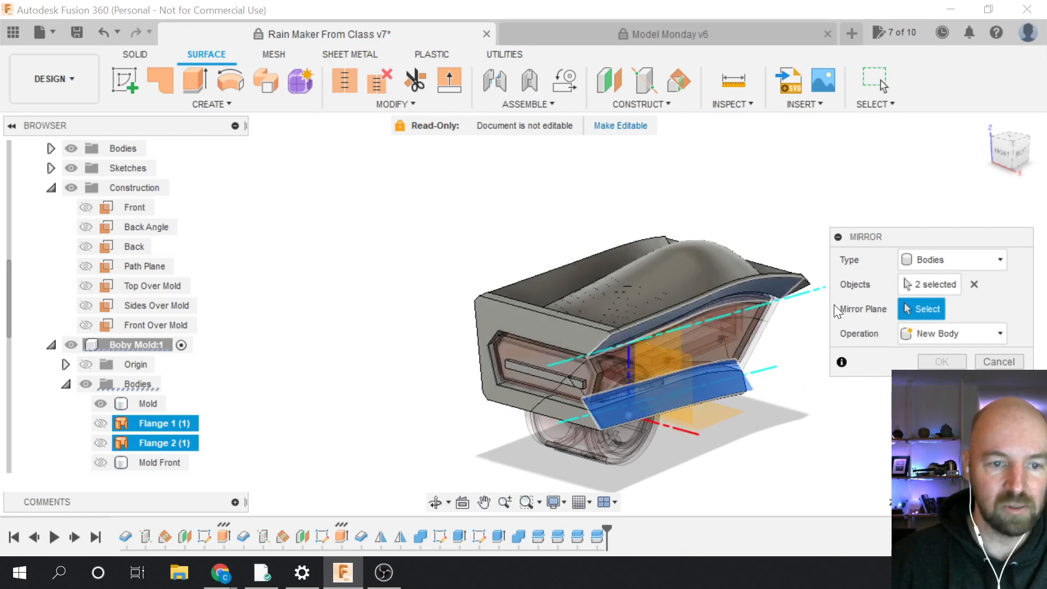
{"action": "left_click", "coordinate": [131, 270]}
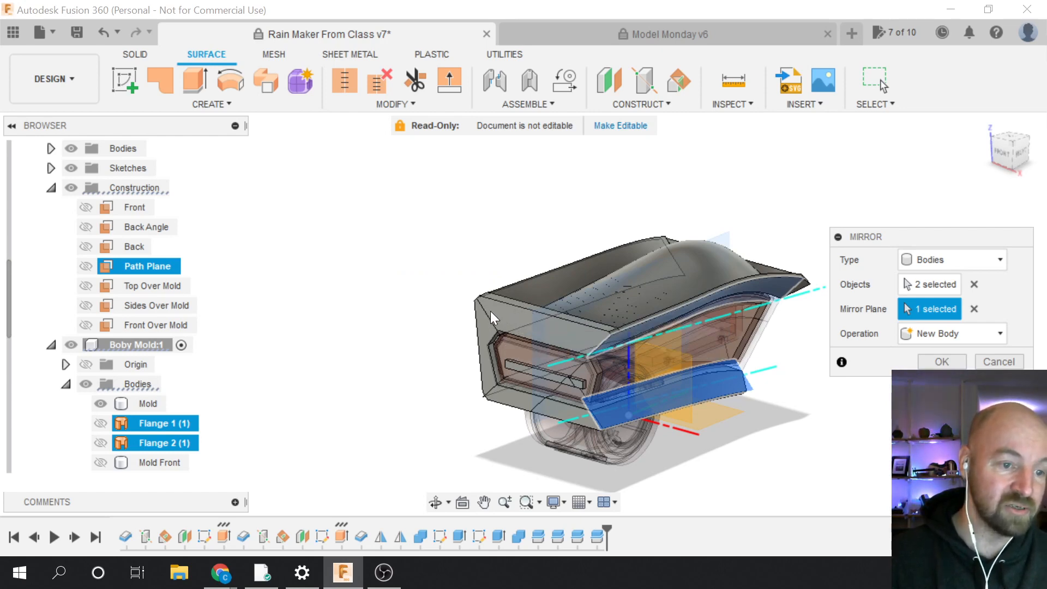
{"action": "left_click", "coordinate": [941, 361]}
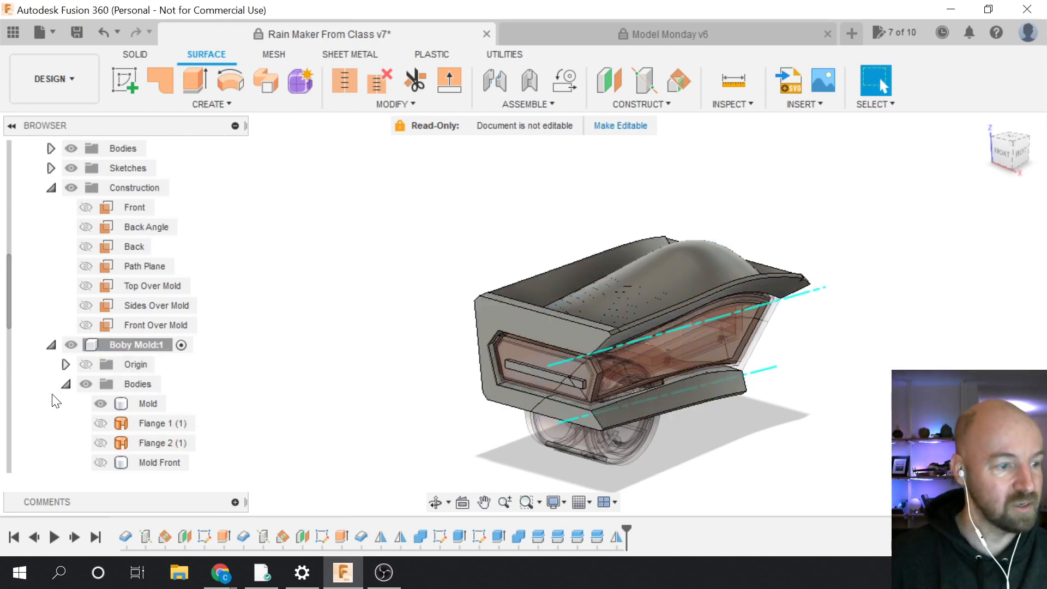
Show the two mirrored flange surfaces in the Boby Mold component
{"action": "scroll", "coordinate": [120, 411], "scroll_direction": "down", "scroll_amount": 2}
{"action": "scroll", "coordinate": [120, 411], "scroll_direction": "down", "scroll_amount": 1}
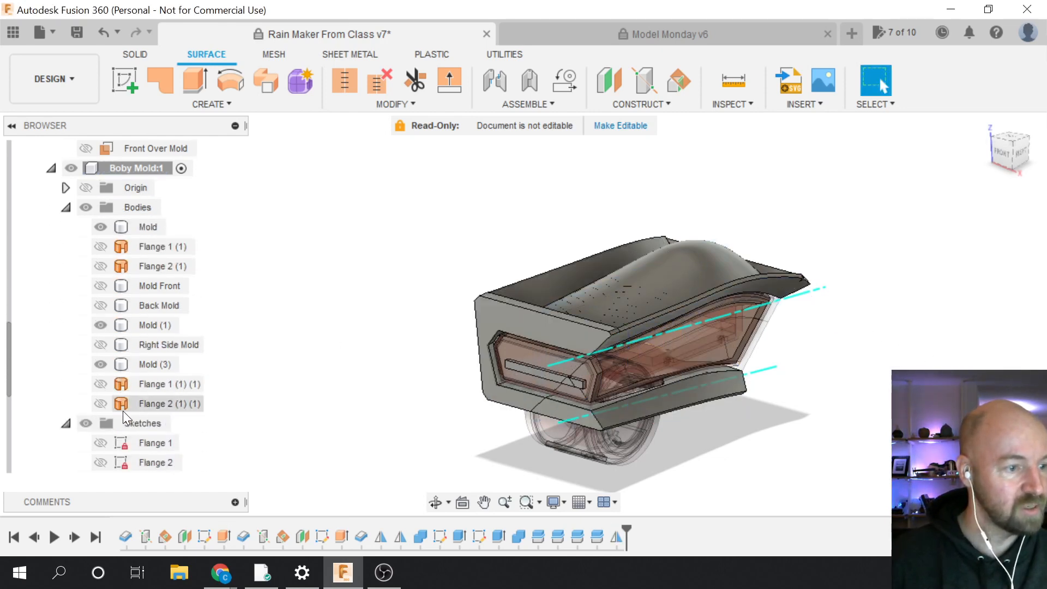
{"action": "left_click", "coordinate": [112, 385]}
{"action": "left_click", "coordinate": [99, 384]}
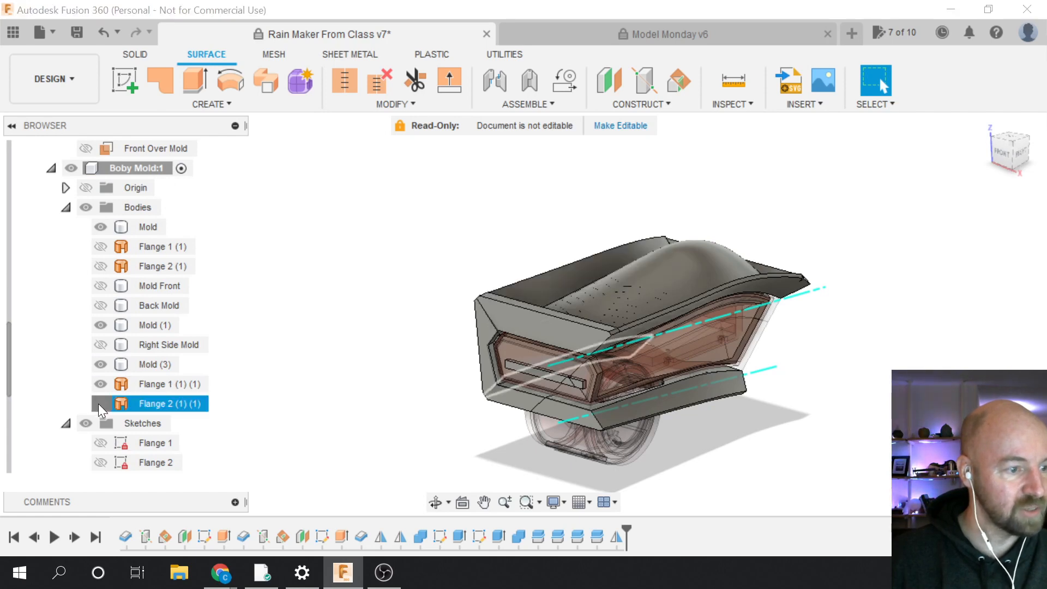
{"action": "left_click", "coordinate": [100, 403]}
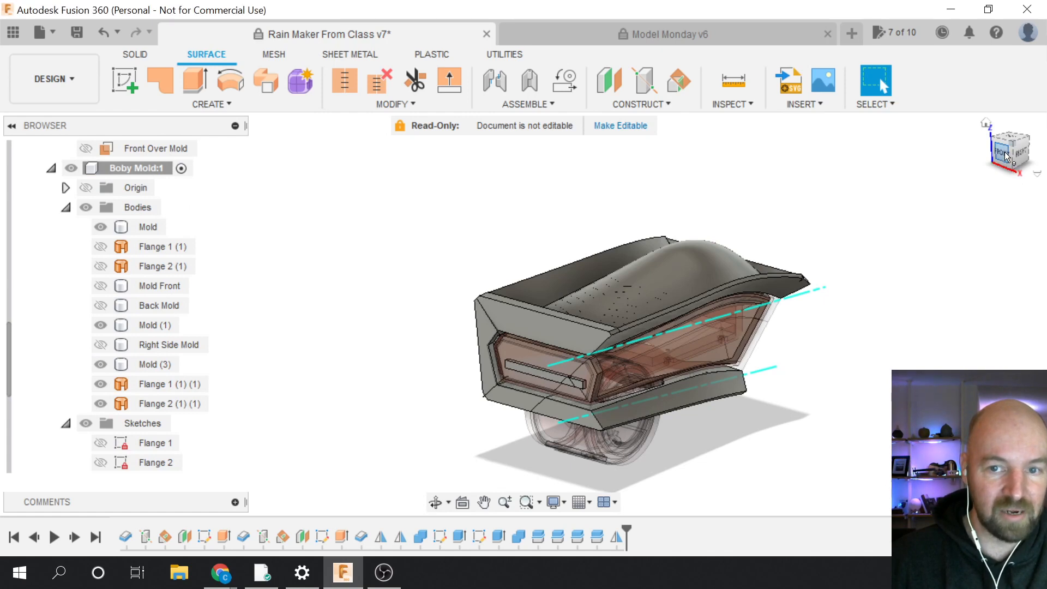
Split the Mold (1) body with the mirrored Flange 1 (1) (1) surface, with Extend Splitting Tool(s) enabled
{"action": "mouse_move", "coordinate": [1004, 154]}
{"action": "left_mouse_down"}
{"action": "mouse_move", "coordinate": [1038, 151]}
{"action": "mouse_move", "coordinate": [1040, 163]}
{"action": "left_mouse_up"}
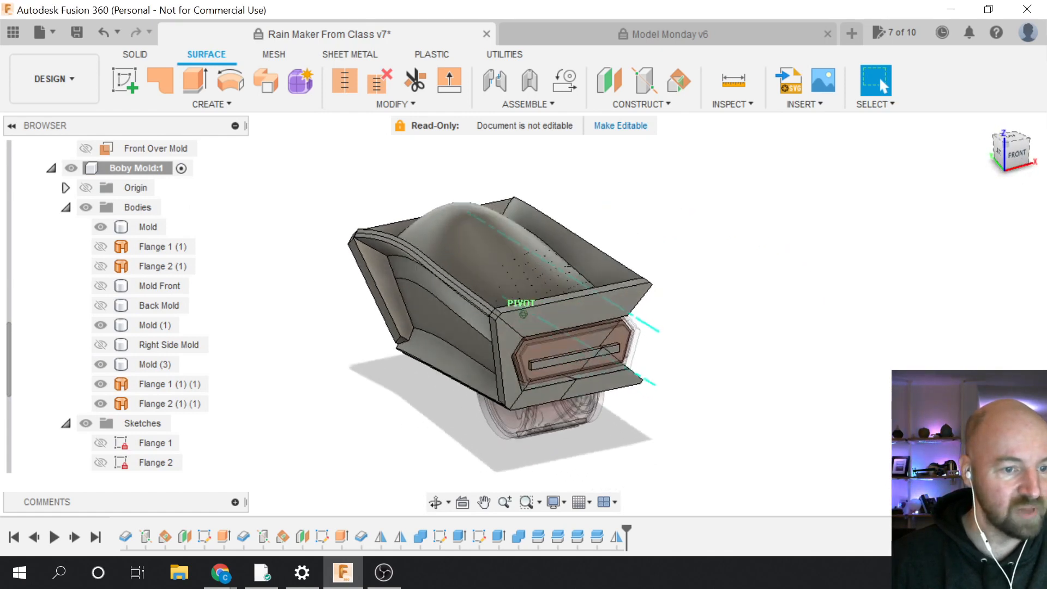
{"action": "scroll", "coordinate": [686, 275], "scroll_direction": "down", "scroll_amount": 2}
{"action": "scroll", "coordinate": [545, 276], "scroll_direction": "up", "scroll_amount": 3}
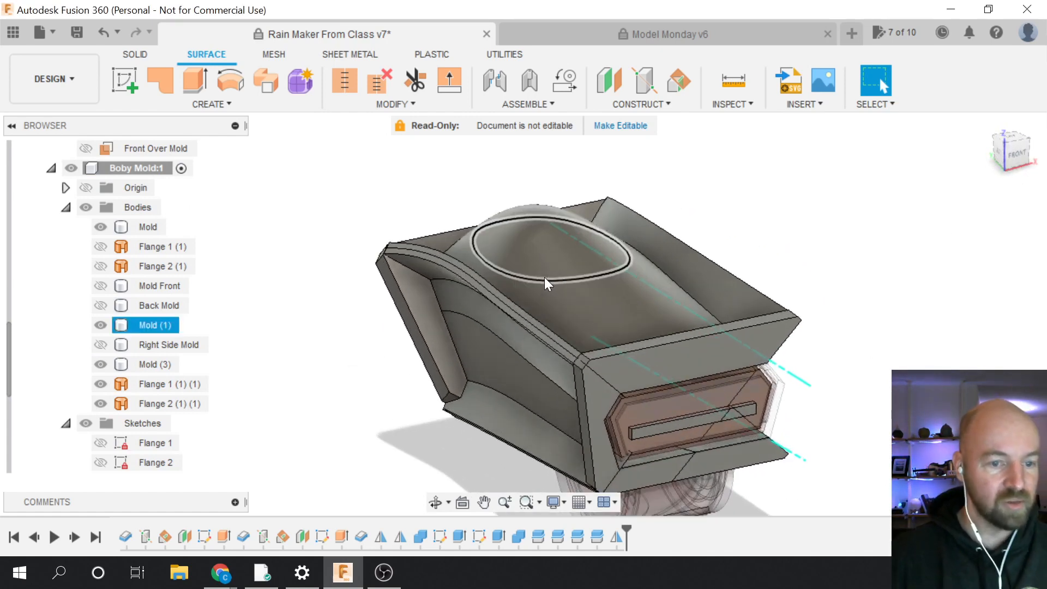
{"action": "scroll", "coordinate": [714, 225], "scroll_direction": "down", "scroll_amount": 1}
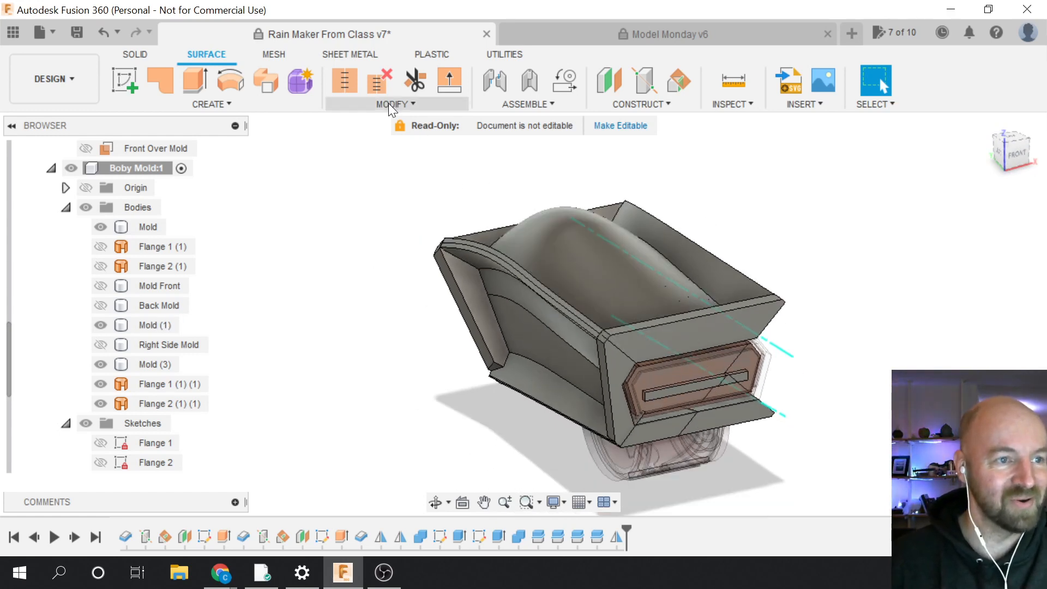
{"action": "left_click", "coordinate": [133, 55]}
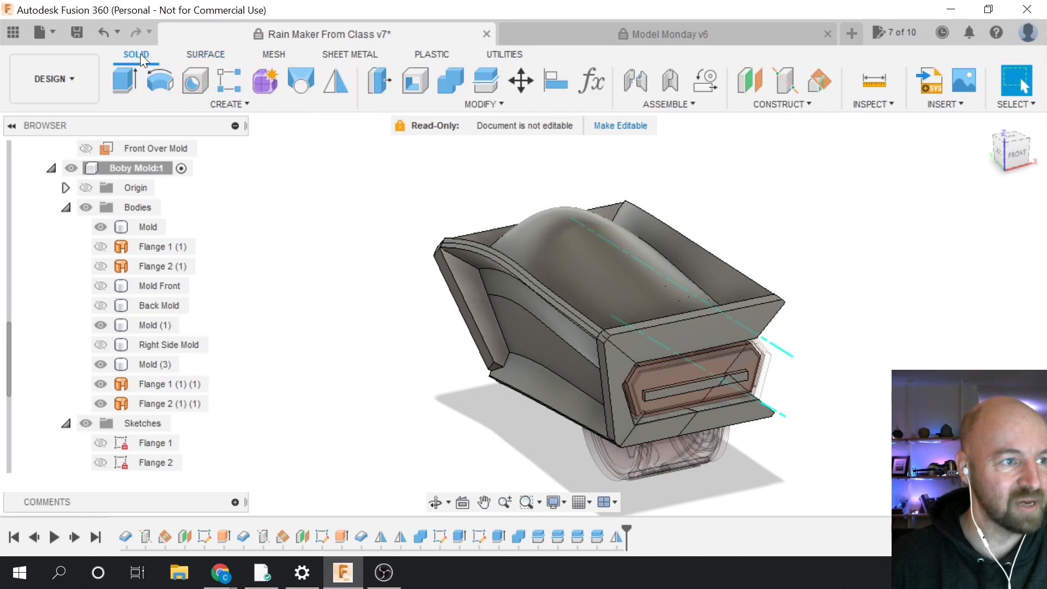
{"action": "left_click", "coordinate": [489, 104]}
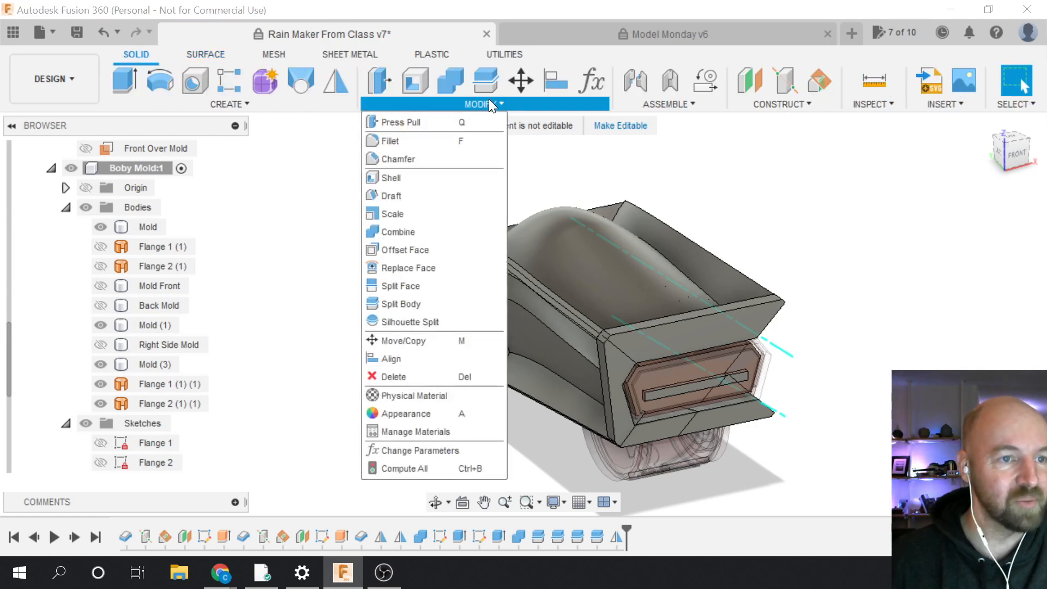
{"action": "left_click", "coordinate": [428, 300]}
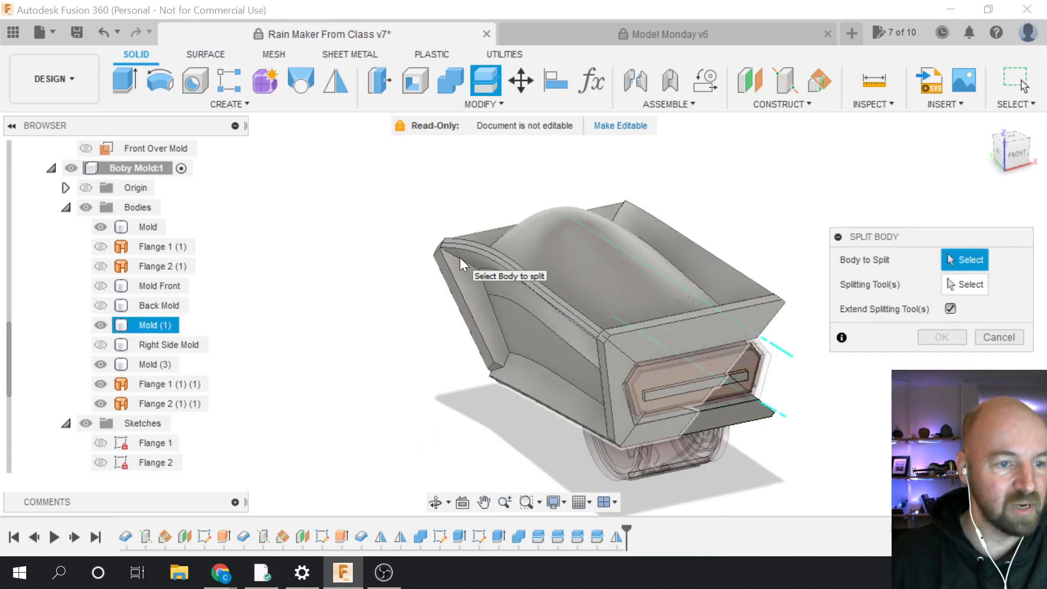
{"action": "left_click", "coordinate": [460, 260]}
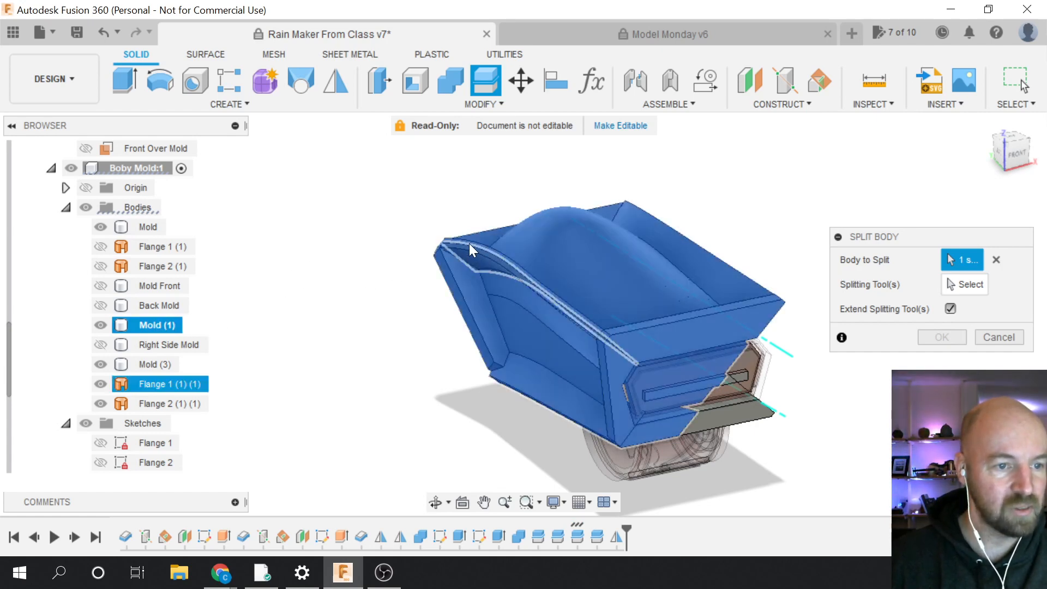
{"action": "left_click", "coordinate": [961, 283]}
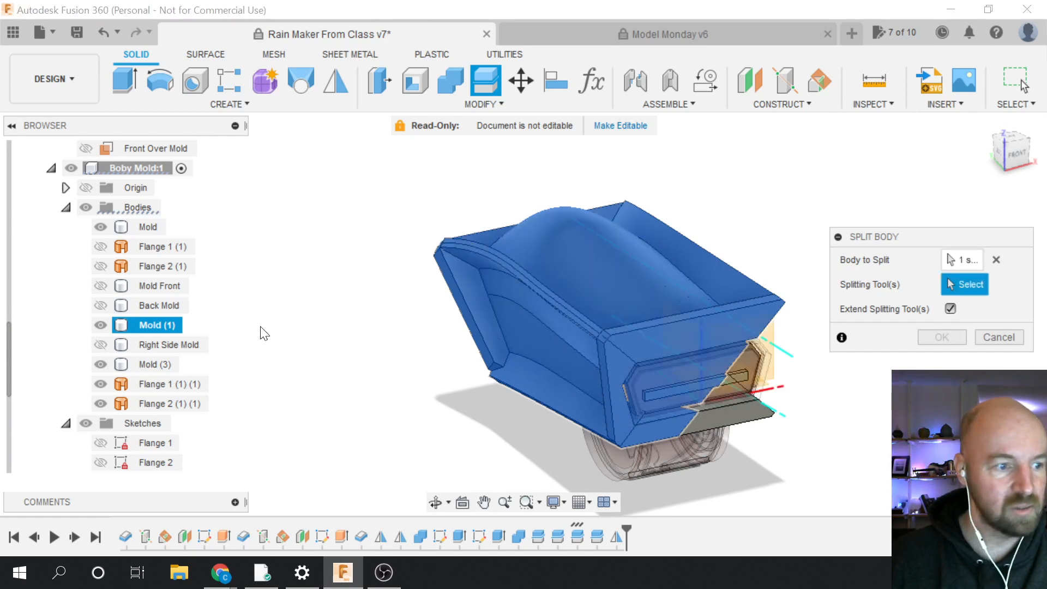
{"action": "left_click", "coordinate": [186, 384]}
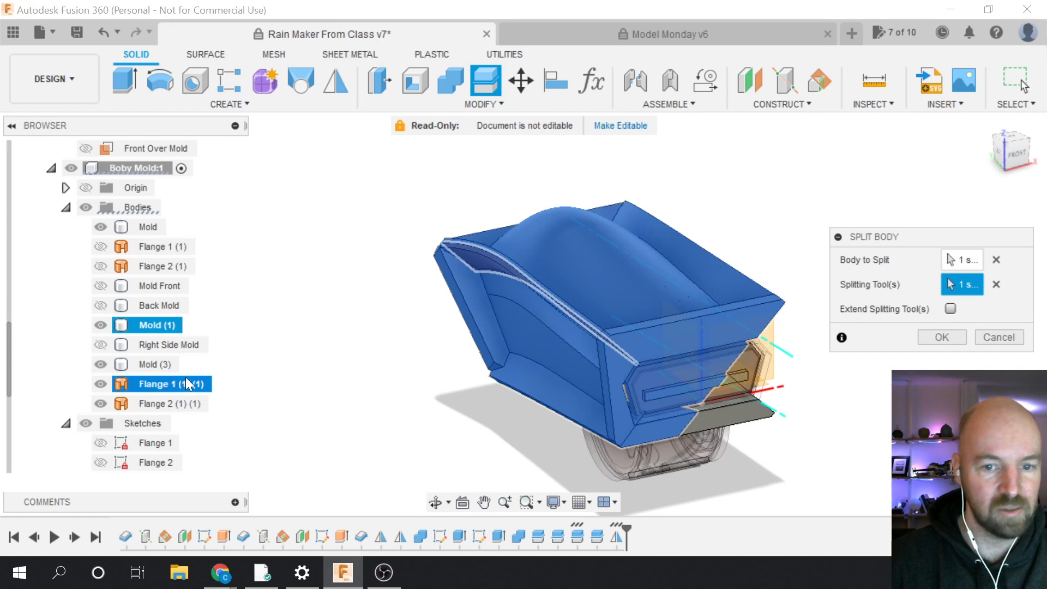
{"action": "left_click", "coordinate": [951, 309]}
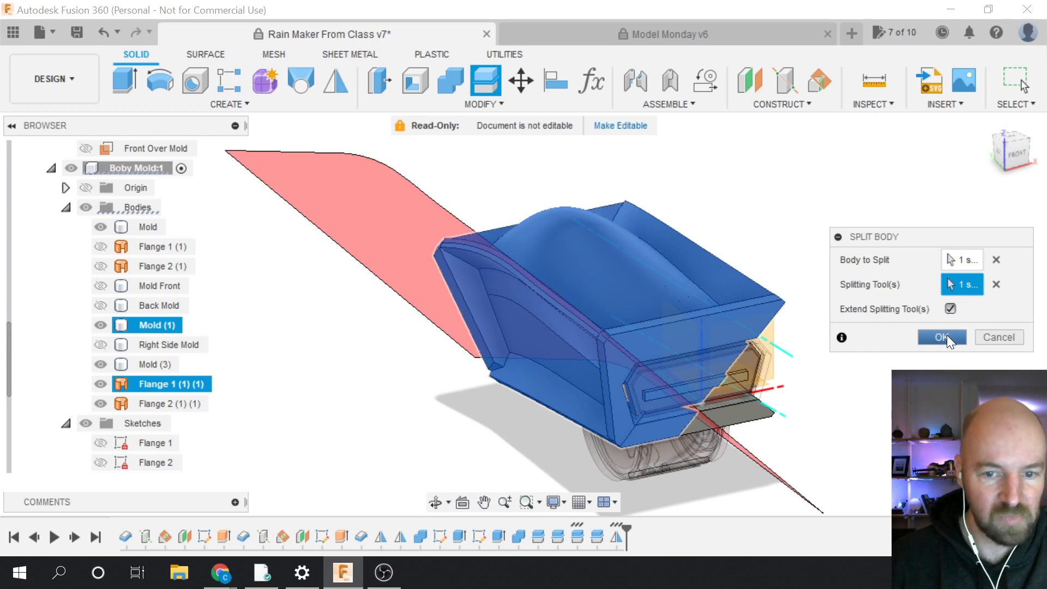
{"action": "left_click", "coordinate": [947, 337]}
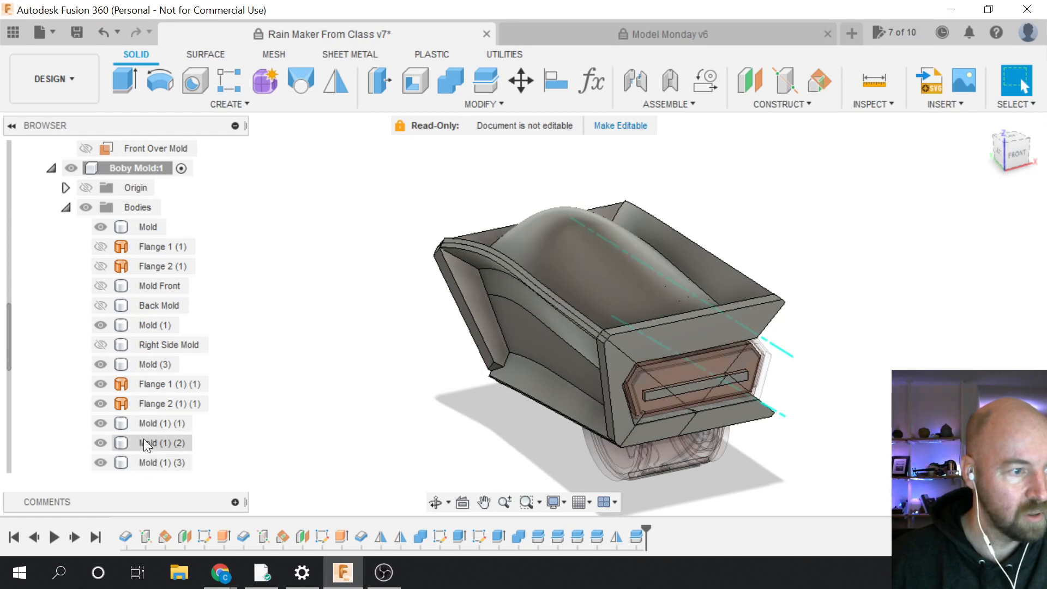
Rename the top mold piece Mold (1) (4) as Mold Top and hide it
{"action": "scroll", "coordinate": [143, 436], "scroll_direction": "down", "scroll_amount": 5}
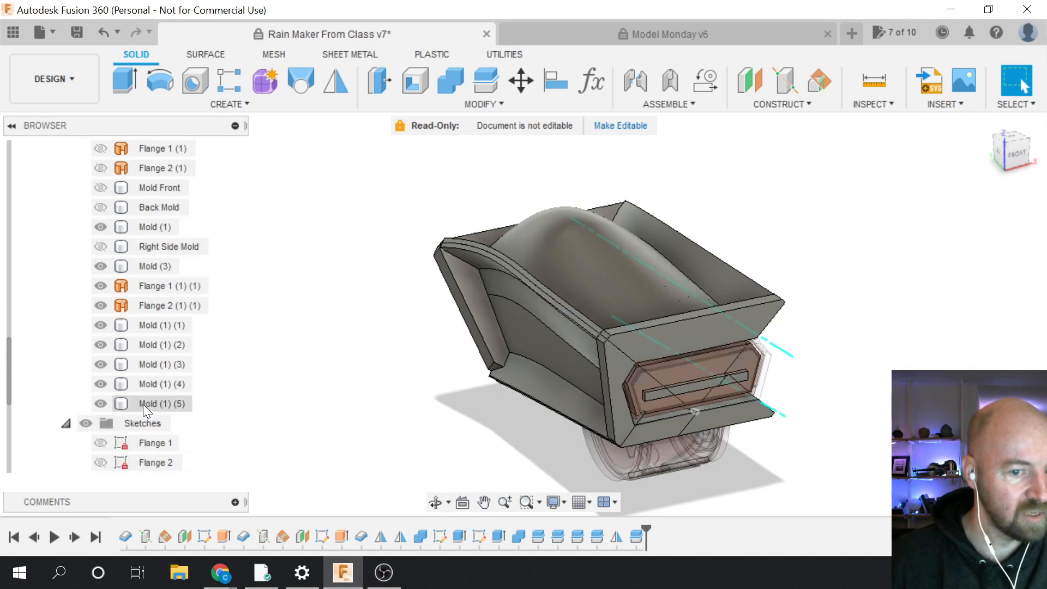
{"action": "left_click", "coordinate": [142, 387]}
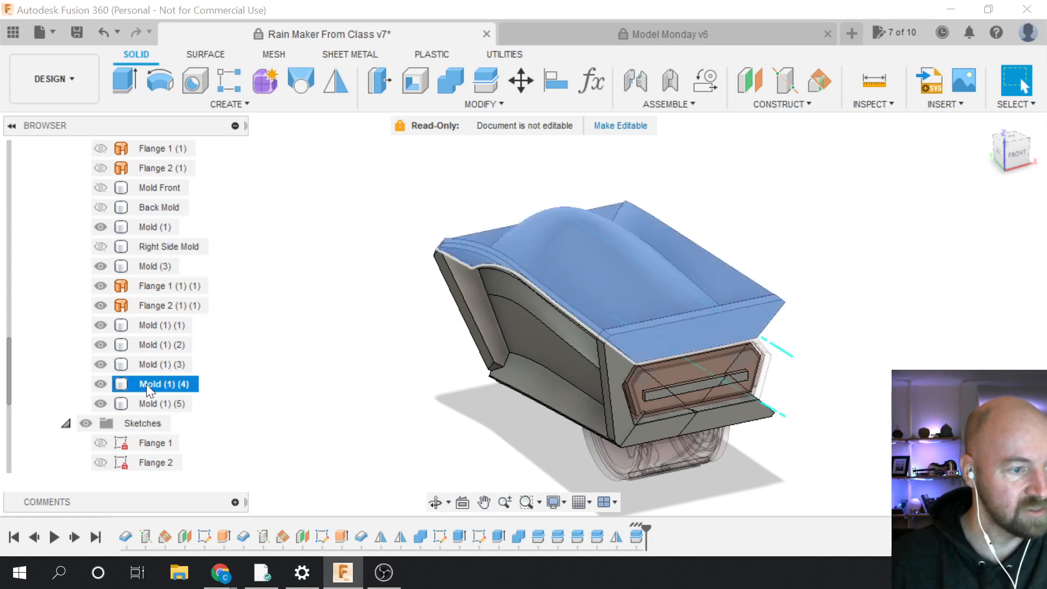
{"action": "double_click", "coordinate": [146, 383]}
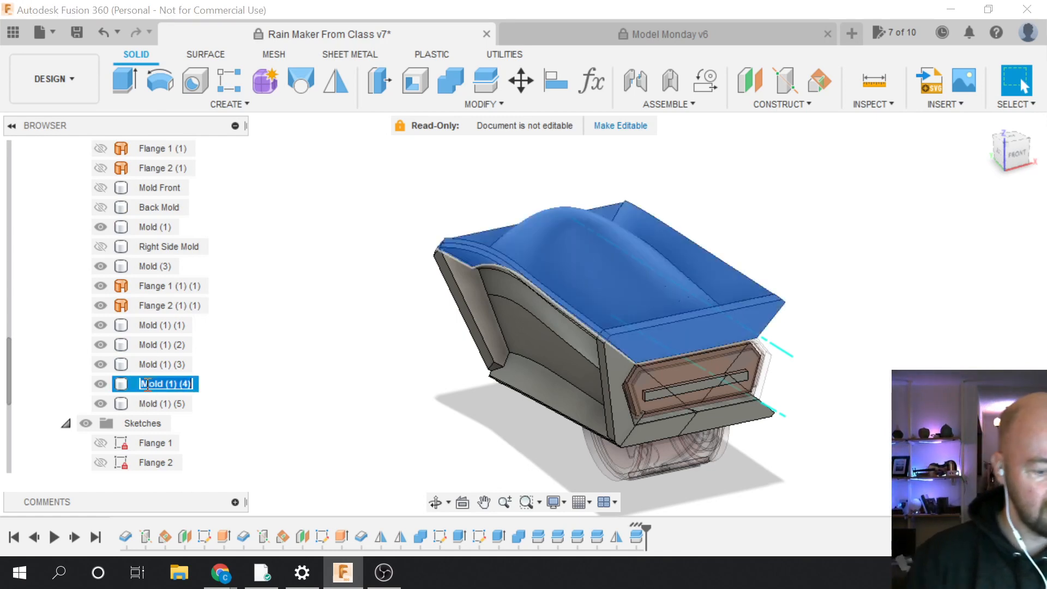
{"action": "type", "text": "Mo"}
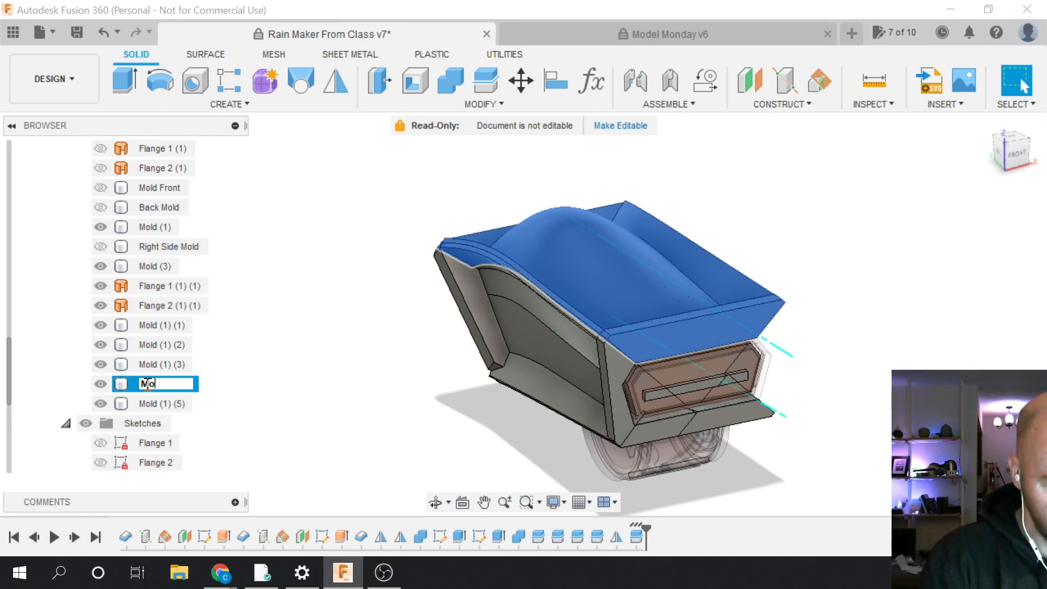
{"action": "type", "text": "ld Top"}
{"action": "key", "text": "Return"}
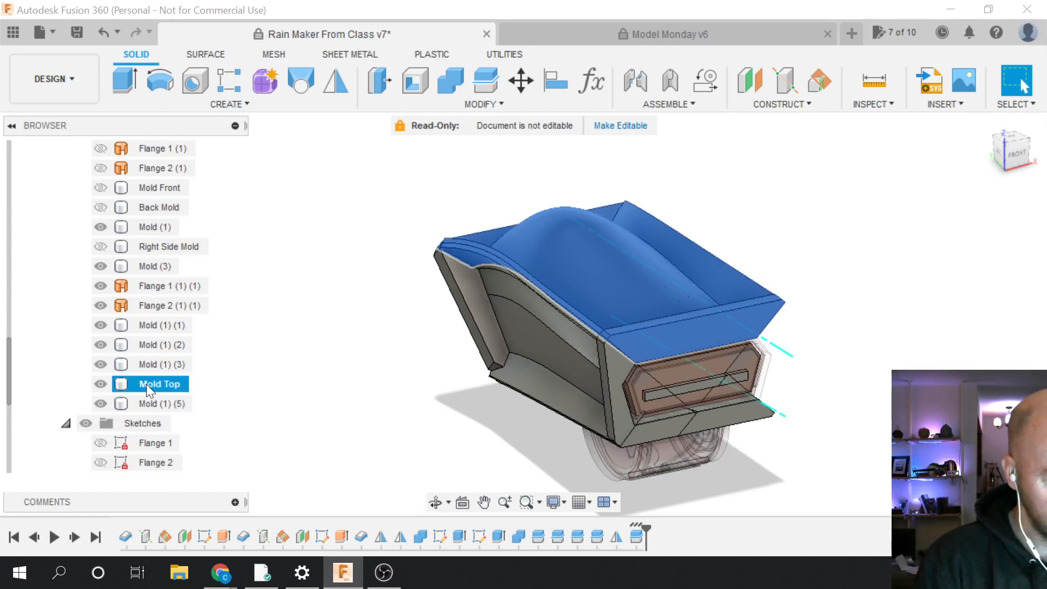
{"action": "left_click", "coordinate": [100, 383]}
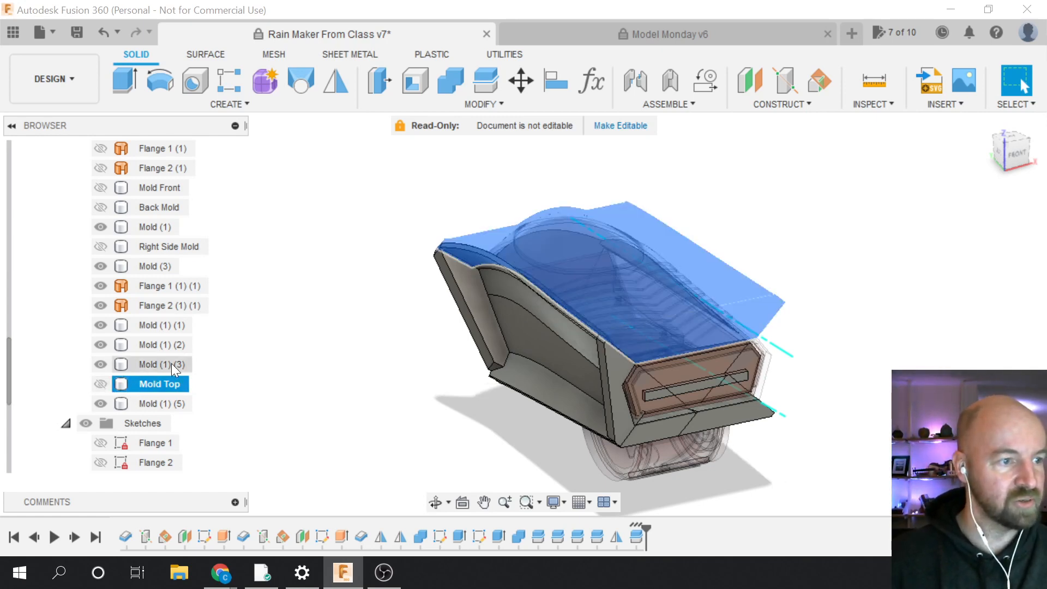
{"action": "left_click", "coordinate": [236, 385]}
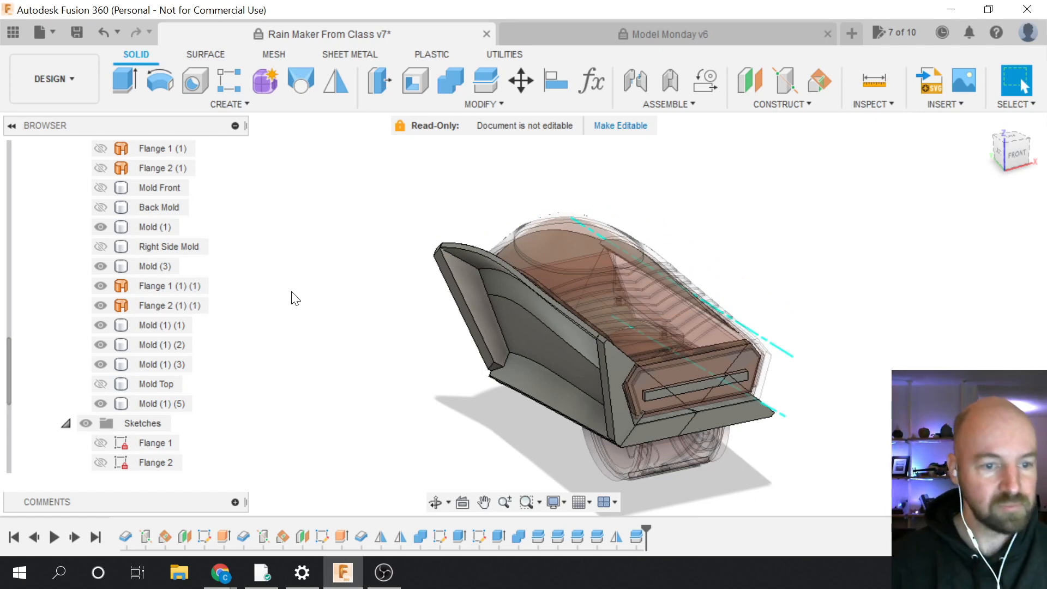
Split the Mold (1) body with the mirrored Flange 2 (1) (1) surface, with Extend Splitting Tool(s) enabled
{"action": "left_click", "coordinate": [567, 355]}
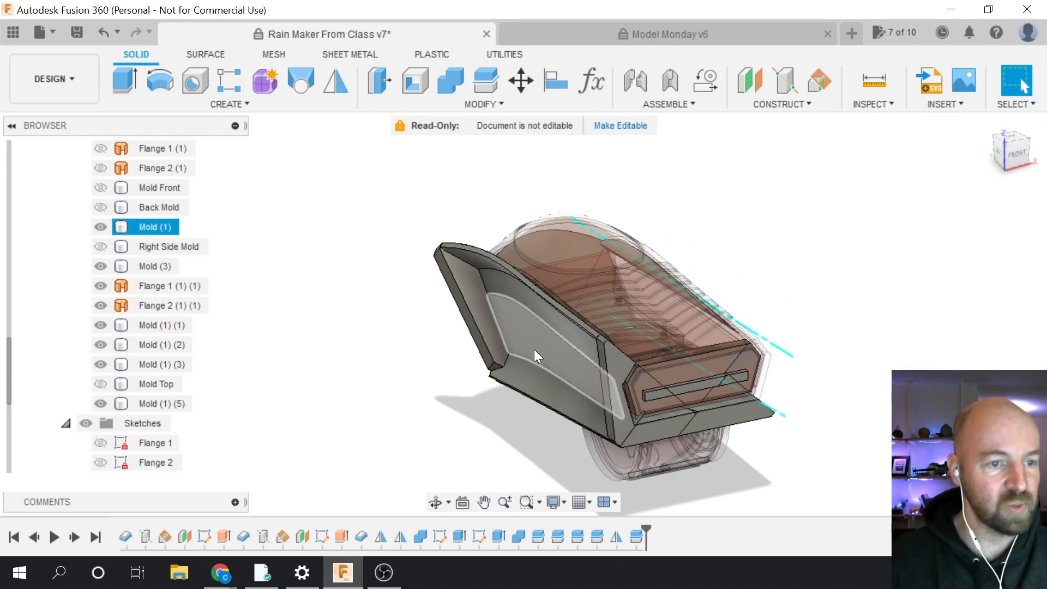
{"action": "left_click", "coordinate": [498, 212]}
{"action": "left_click", "coordinate": [489, 102]}
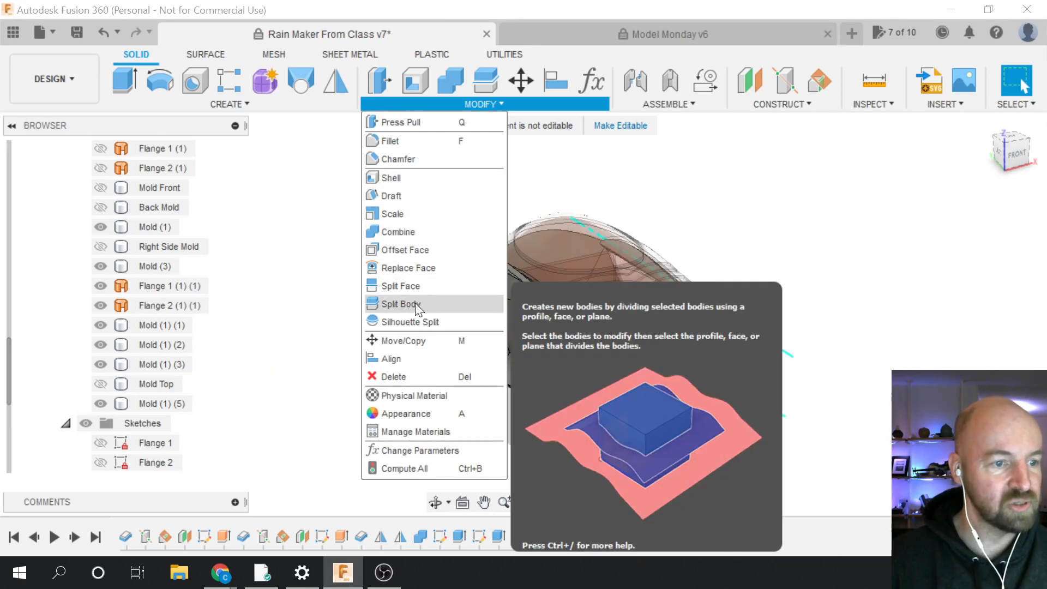
{"action": "left_click", "coordinate": [411, 304]}
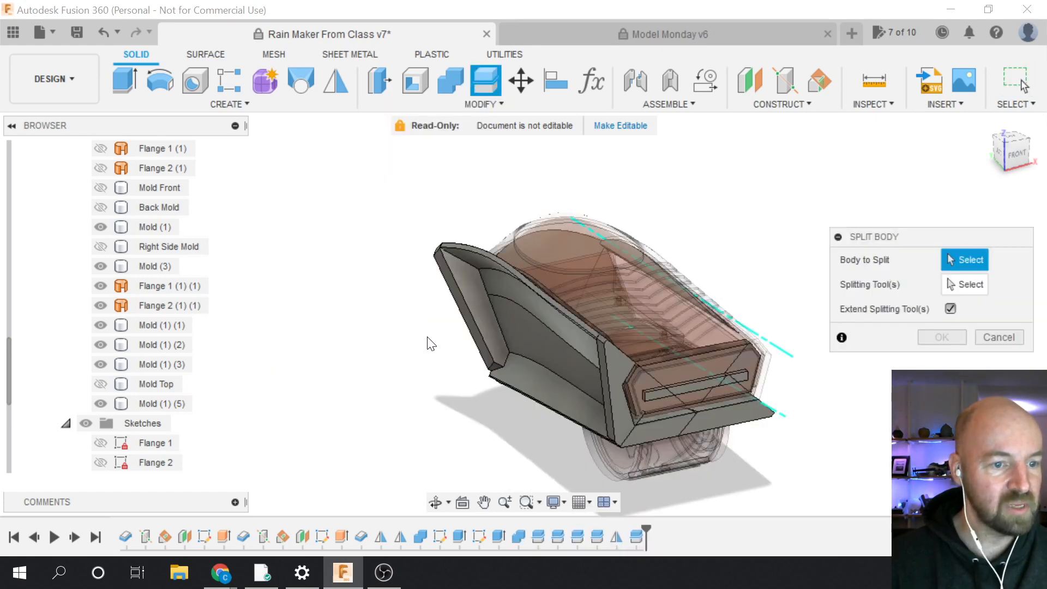
{"action": "left_click", "coordinate": [486, 341]}
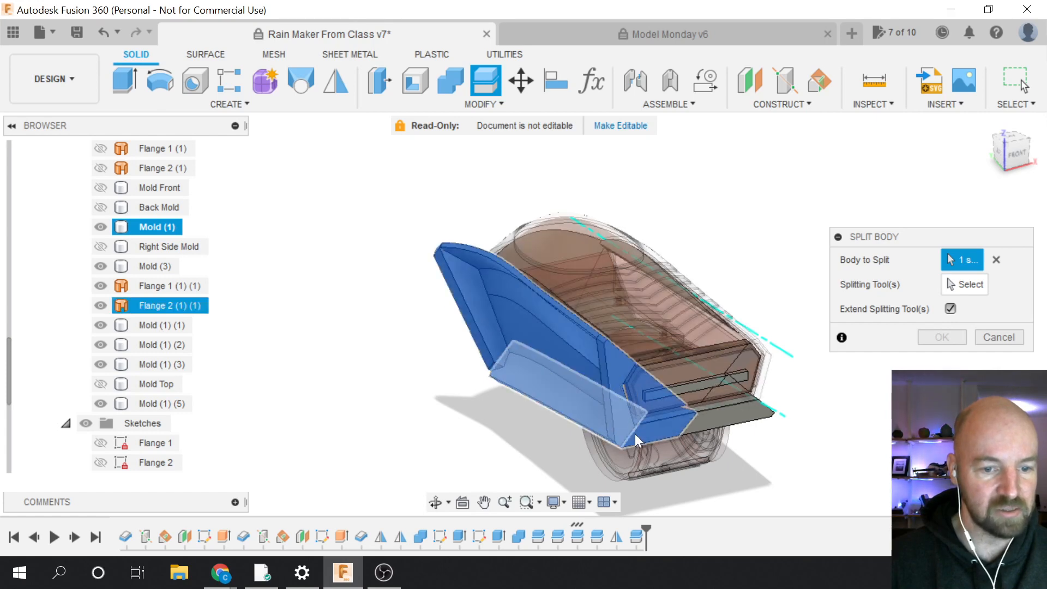
{"action": "left_click", "coordinate": [970, 284]}
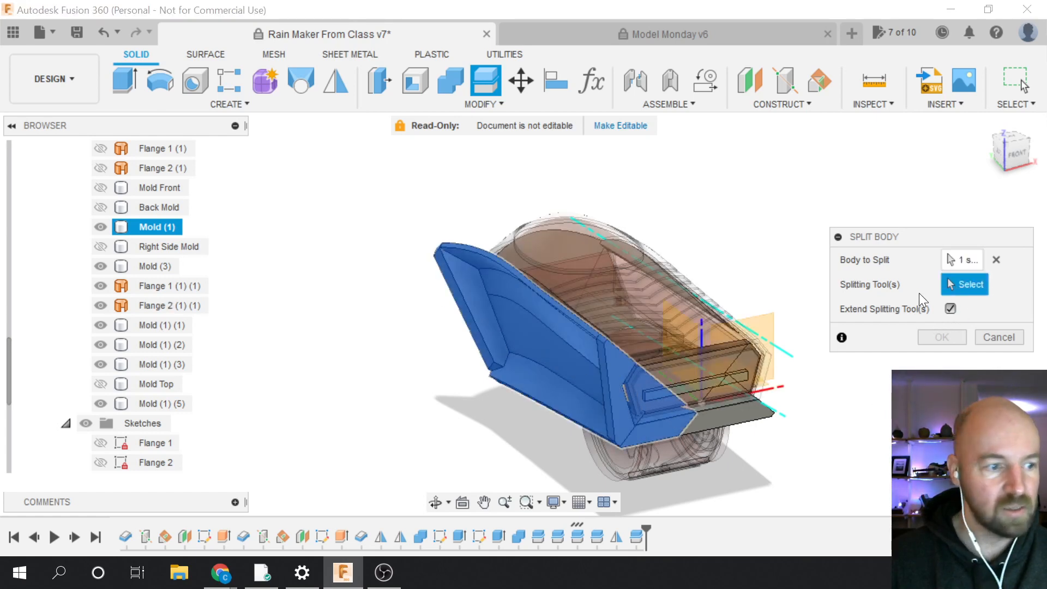
{"action": "left_click", "coordinate": [173, 306]}
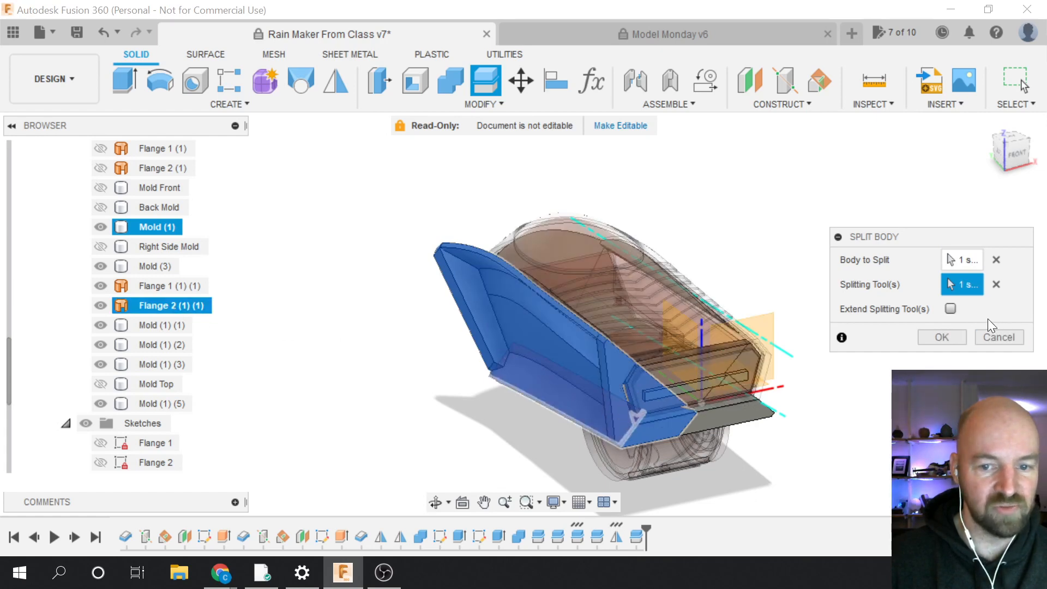
{"action": "left_click", "coordinate": [952, 308]}
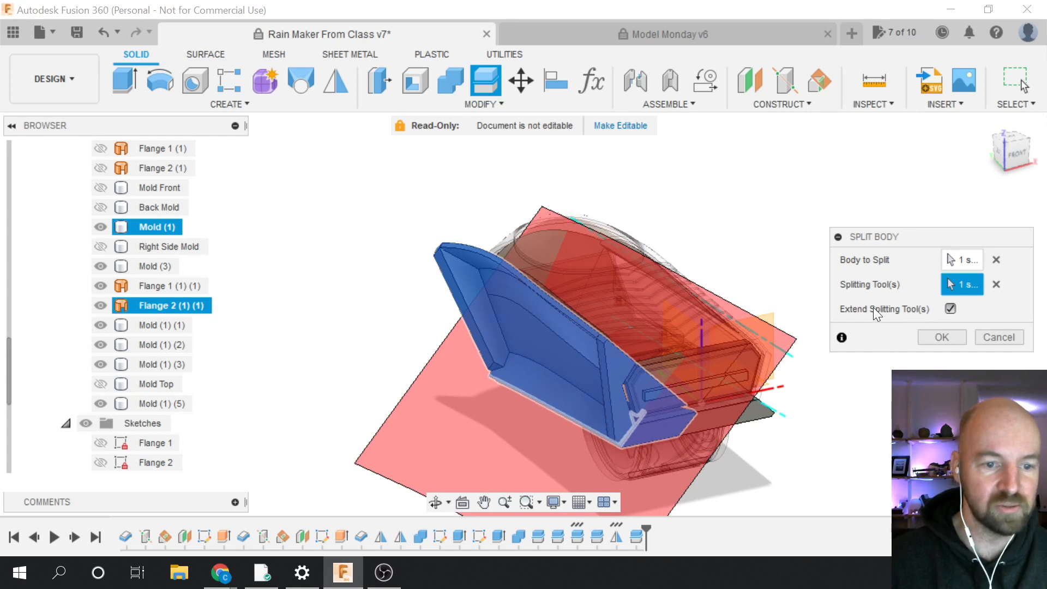
{"action": "left_click", "coordinate": [943, 337]}
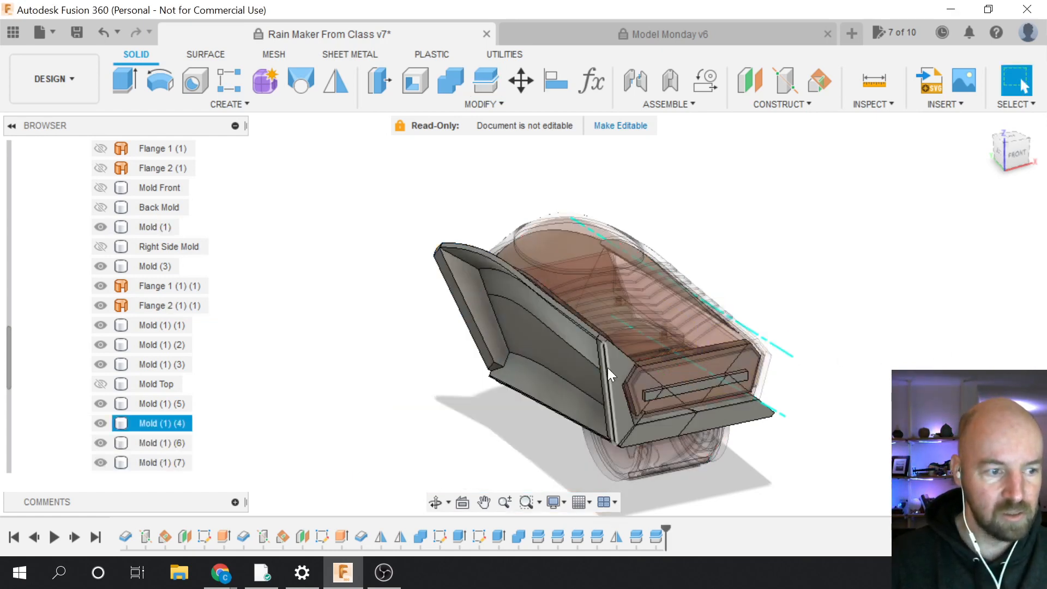
Rename the newly split side body Mold (1) (4) as Left Side Mold and hide it
{"action": "left_click", "coordinate": [152, 423]}
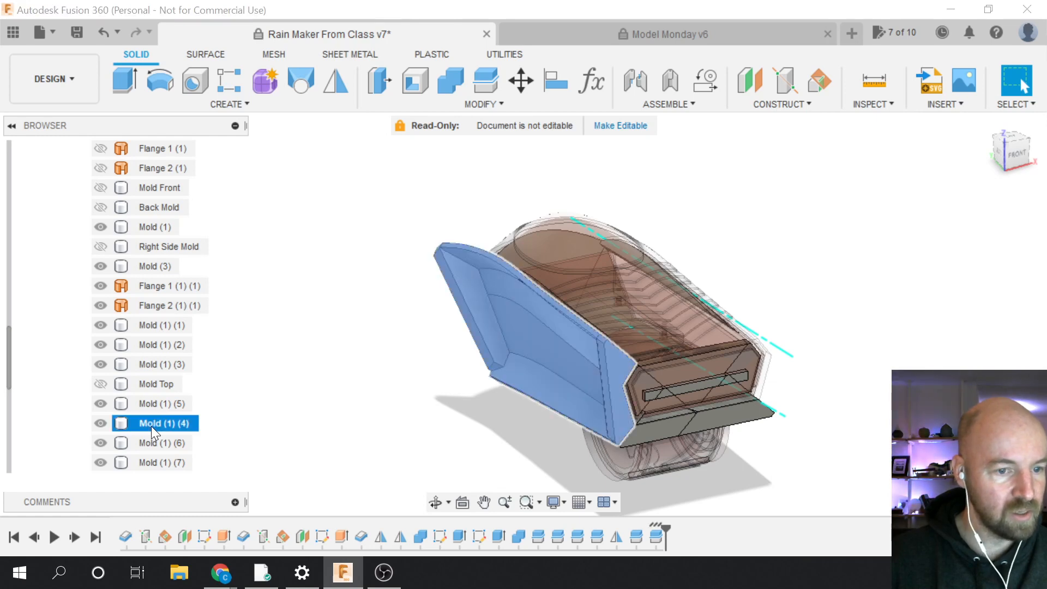
{"action": "left_click", "coordinate": [151, 423]}
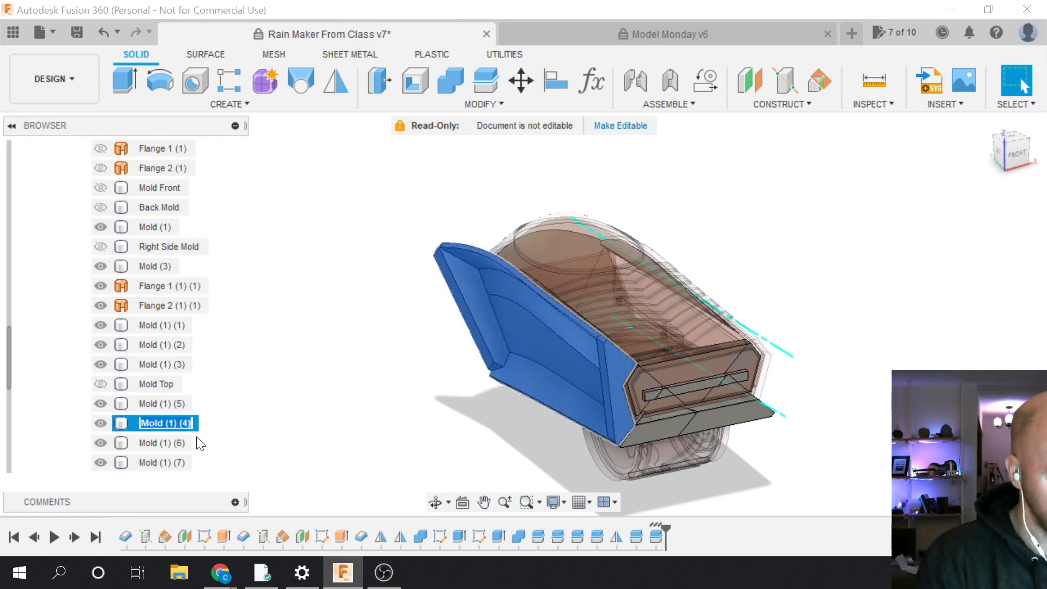
{"action": "type", "text": "Left S"}
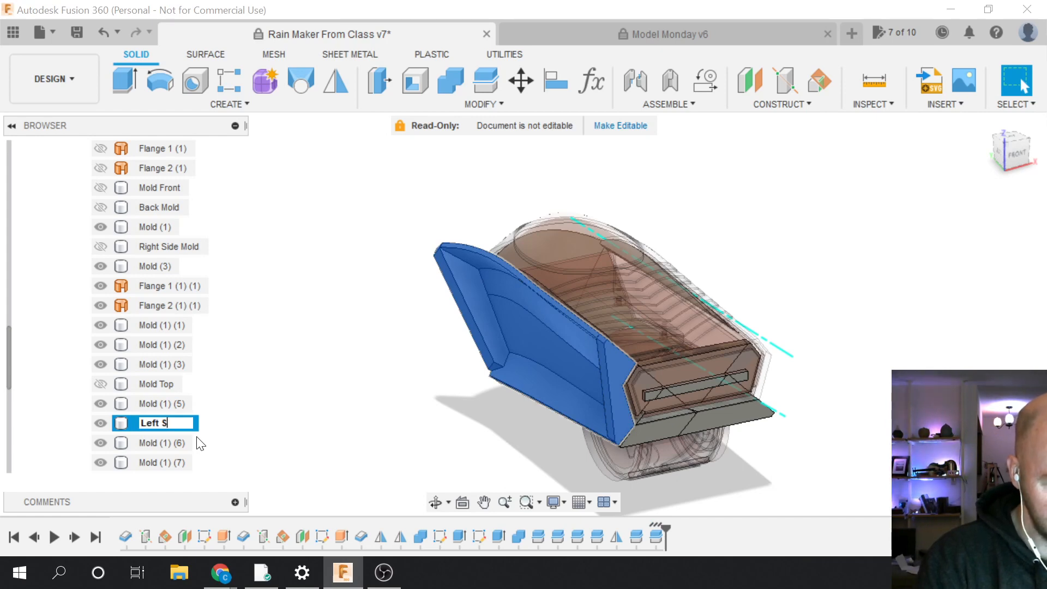
{"action": "type", "text": "ide Mold"}
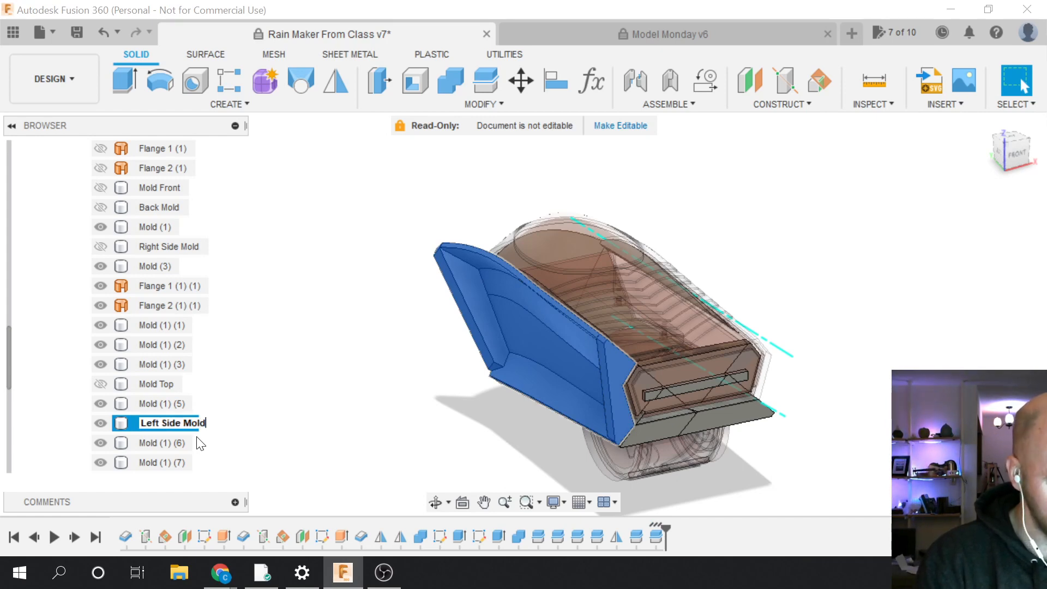
{"action": "key", "text": "Return"}
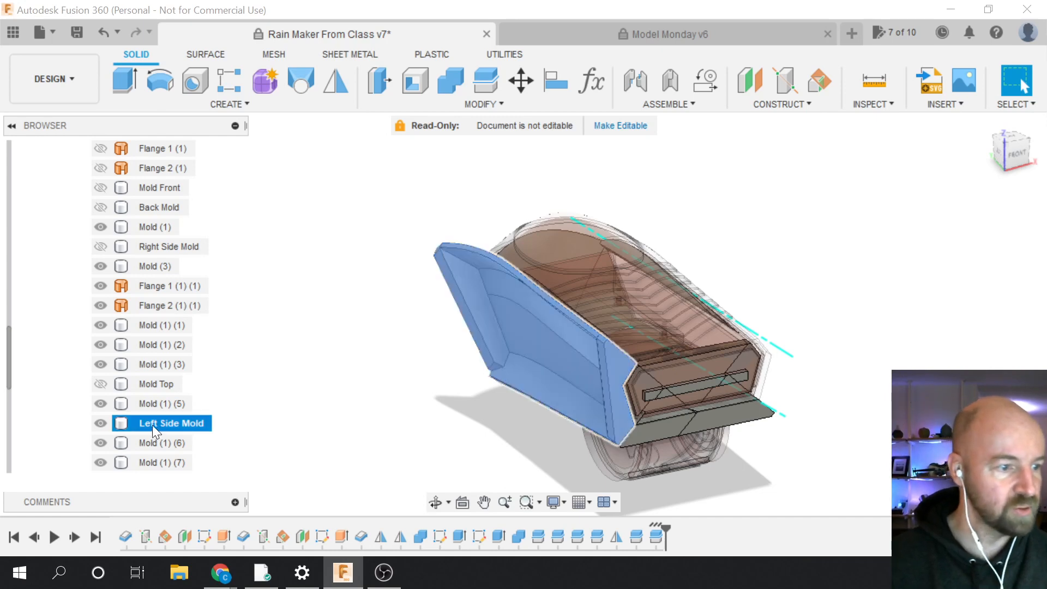
{"action": "left_click", "coordinate": [102, 423]}
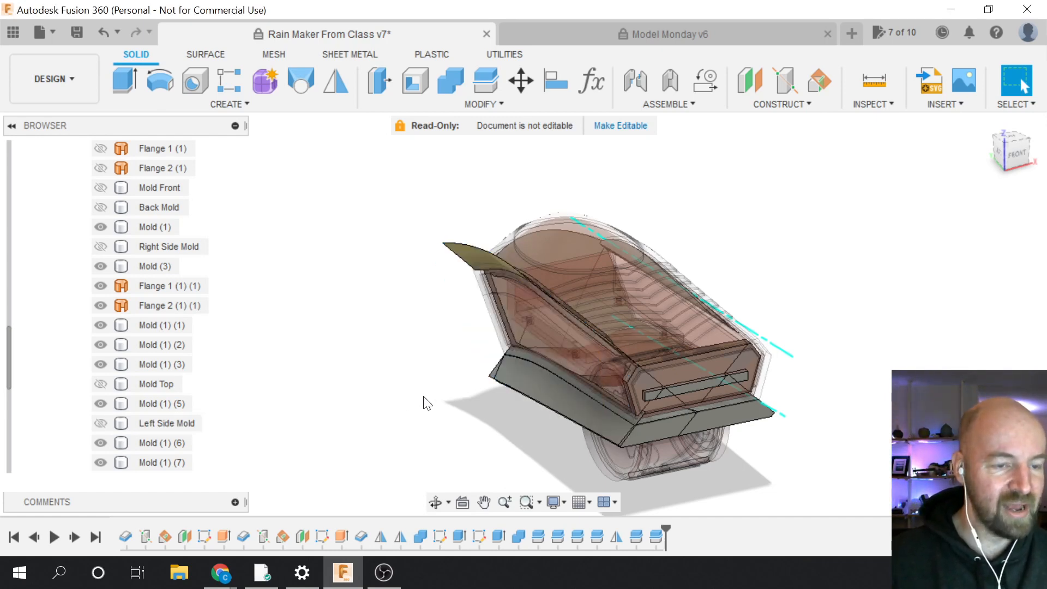
Hide the mirrored surfaces Flange 2 (1) (1) and Flange 1 (1) (1) to expose the remaining lower mold pieces
{"action": "left_click", "coordinate": [103, 305]}
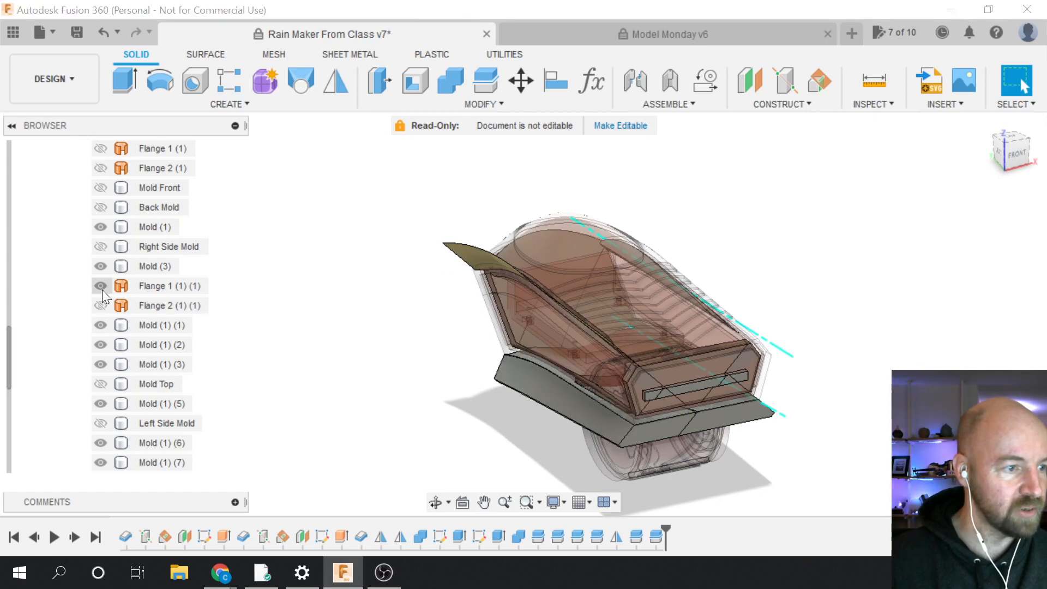
{"action": "left_click", "coordinate": [102, 286]}
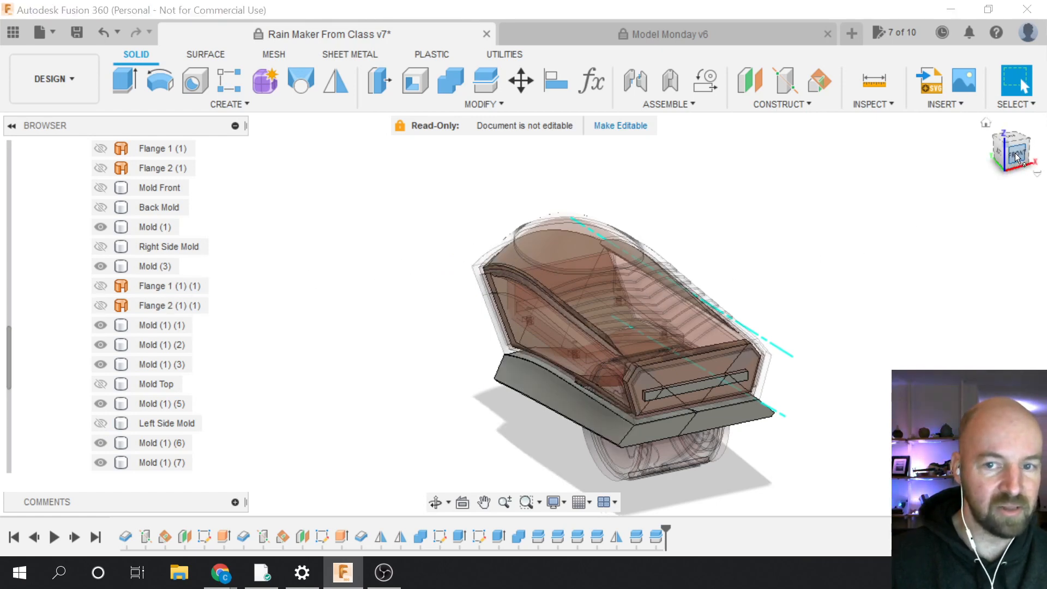
{"action": "left_click_drag", "start_coordinate": [1013, 155], "coordinate": [975, 134]}
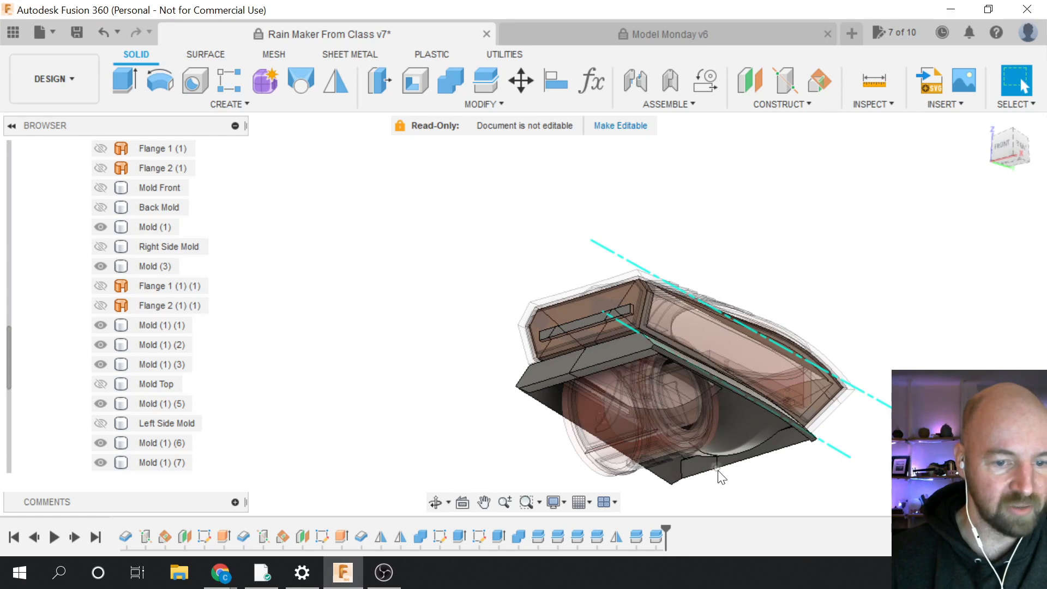
{"action": "scroll", "coordinate": [717, 500], "scroll_direction": "down", "scroll_amount": 2}
{"action": "scroll", "coordinate": [717, 499], "scroll_direction": "up", "scroll_amount": 4}
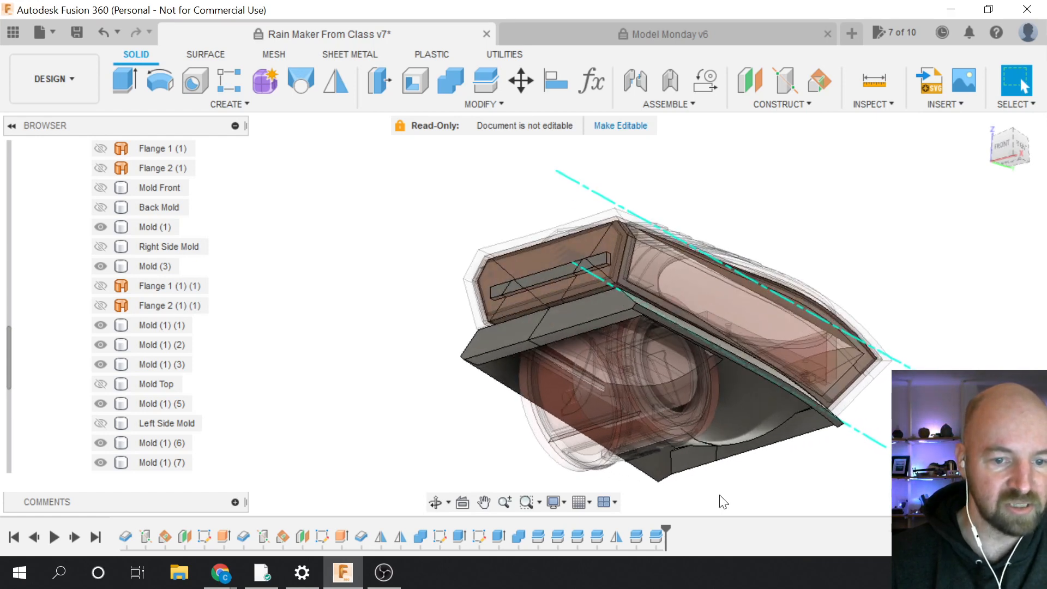
{"action": "scroll", "coordinate": [723, 501], "scroll_direction": "up", "scroll_amount": 1}
{"action": "left_click", "coordinate": [713, 464]}
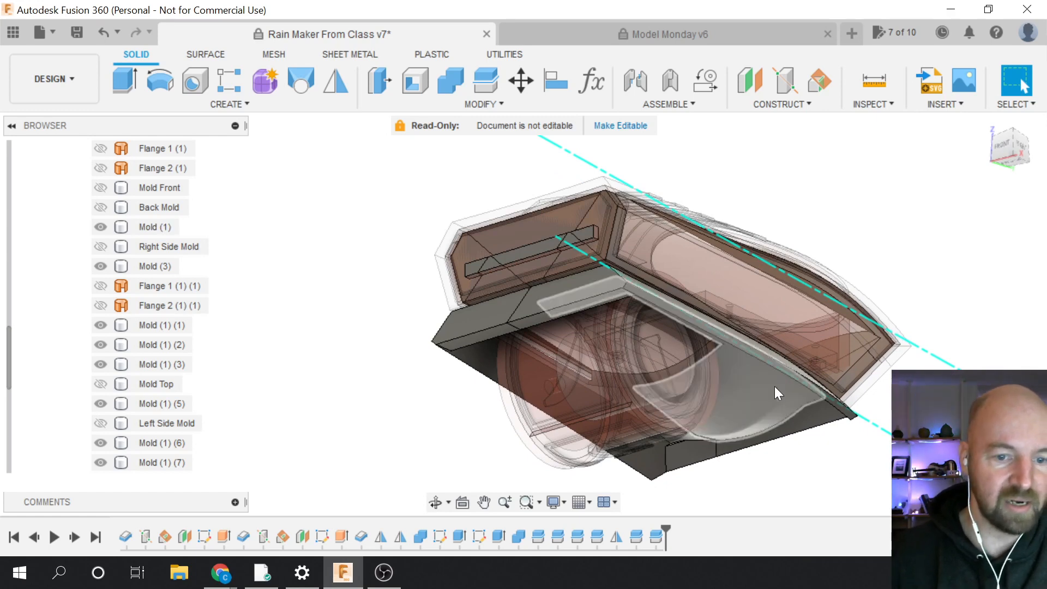
Isolate the Boby Mold component
{"action": "scroll", "coordinate": [143, 362], "scroll_direction": "up", "scroll_amount": 5}
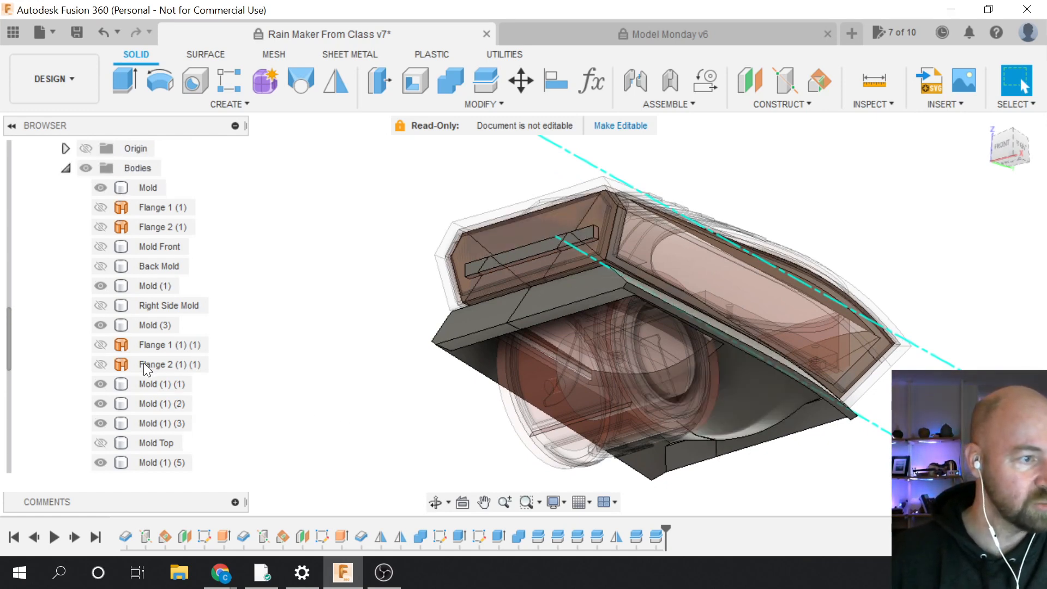
{"action": "scroll", "coordinate": [143, 362], "scroll_direction": "up", "scroll_amount": 3}
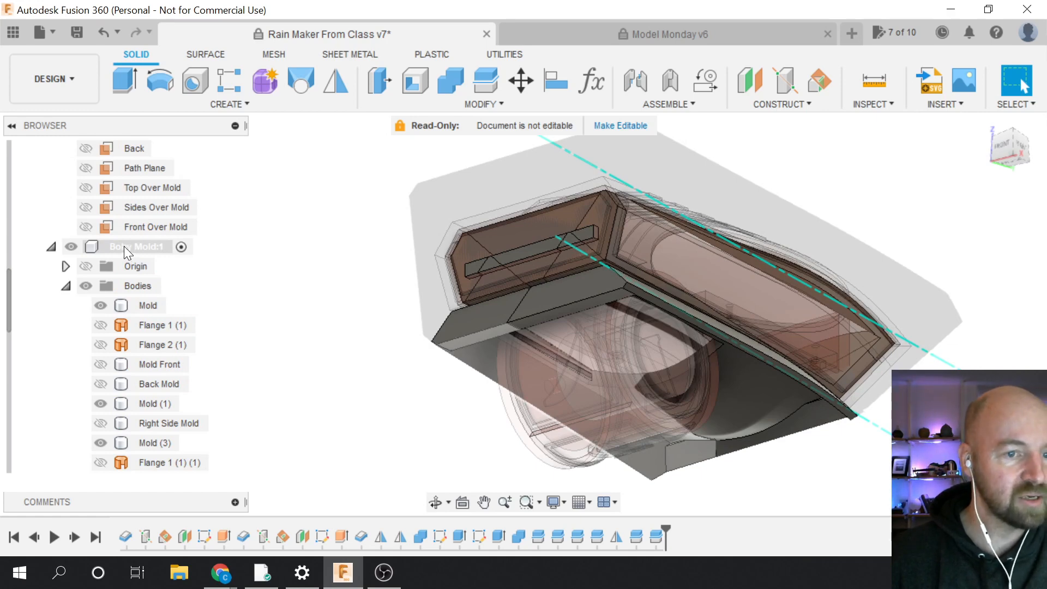
{"action": "right_click", "coordinate": [123, 247]}
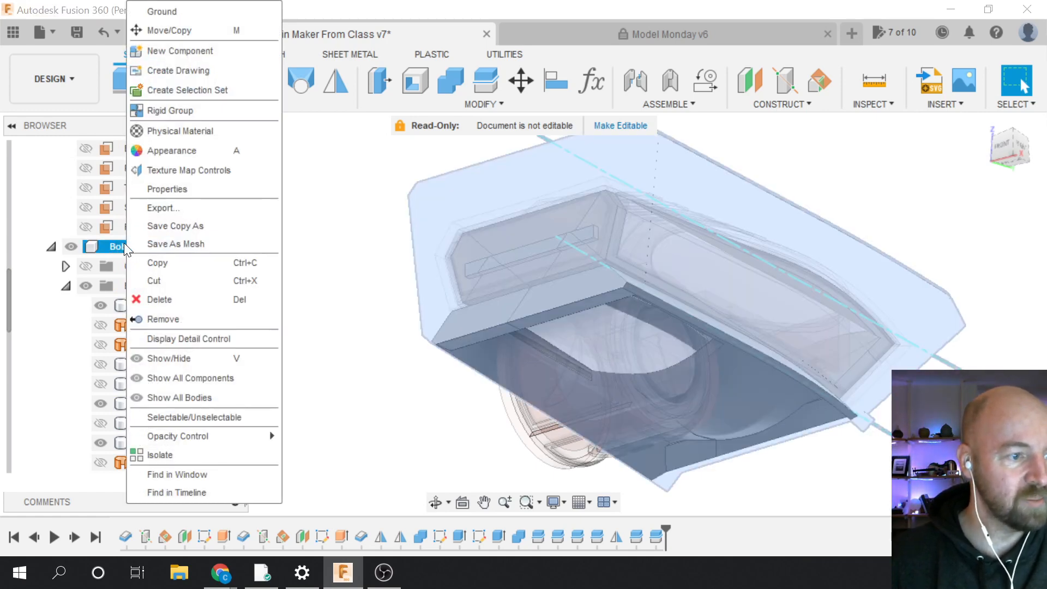
{"action": "left_click", "coordinate": [164, 454]}
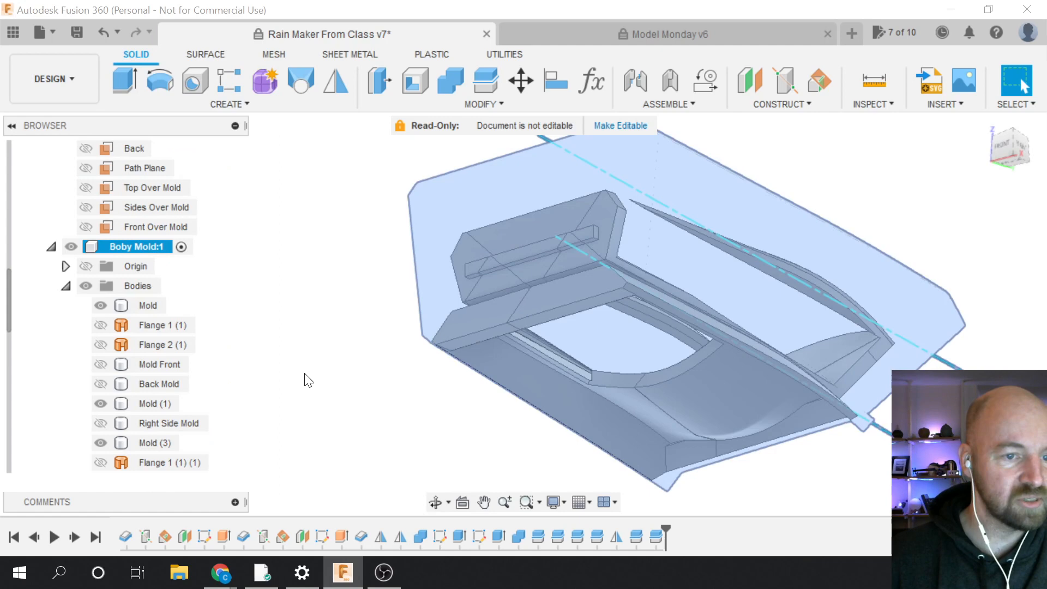
{"action": "left_click", "coordinate": [349, 359]}
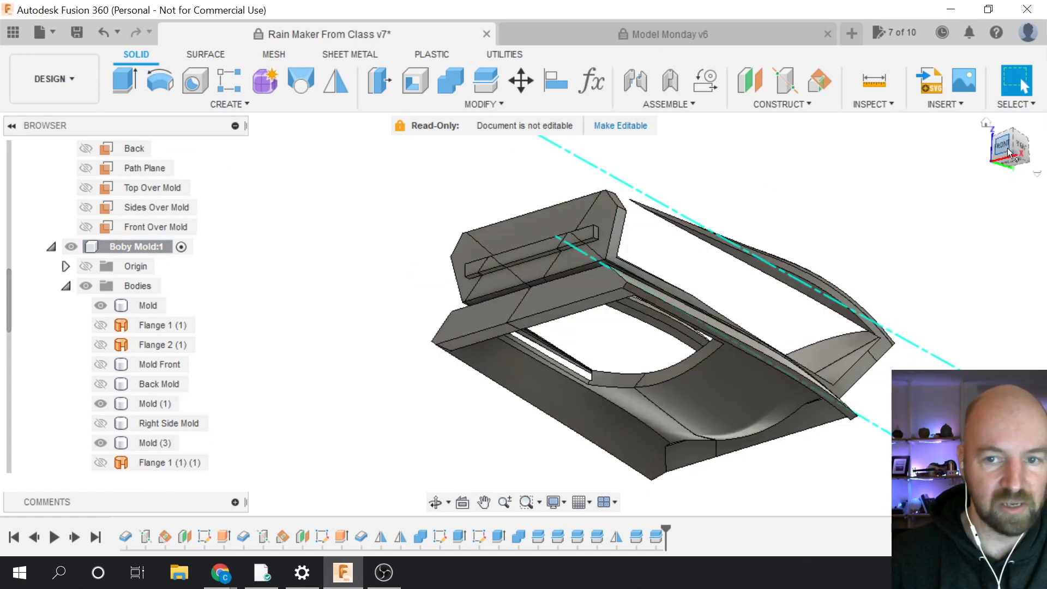
Combine the two lower mold halves with a Join, using Mold (1) as target and Mold as tool, with Keep Tools off
{"action": "mouse_move", "coordinate": [1008, 153]}
{"action": "left_mouse_down"}
{"action": "mouse_move", "coordinate": [1001, 170]}
{"action": "mouse_move", "coordinate": [979, 166]}
{"action": "mouse_move", "coordinate": [994, 165]}
{"action": "mouse_move", "coordinate": [1009, 141]}
{"action": "mouse_move", "coordinate": [1015, 155]}
{"action": "mouse_move", "coordinate": [774, 214]}
{"action": "left_mouse_up"}
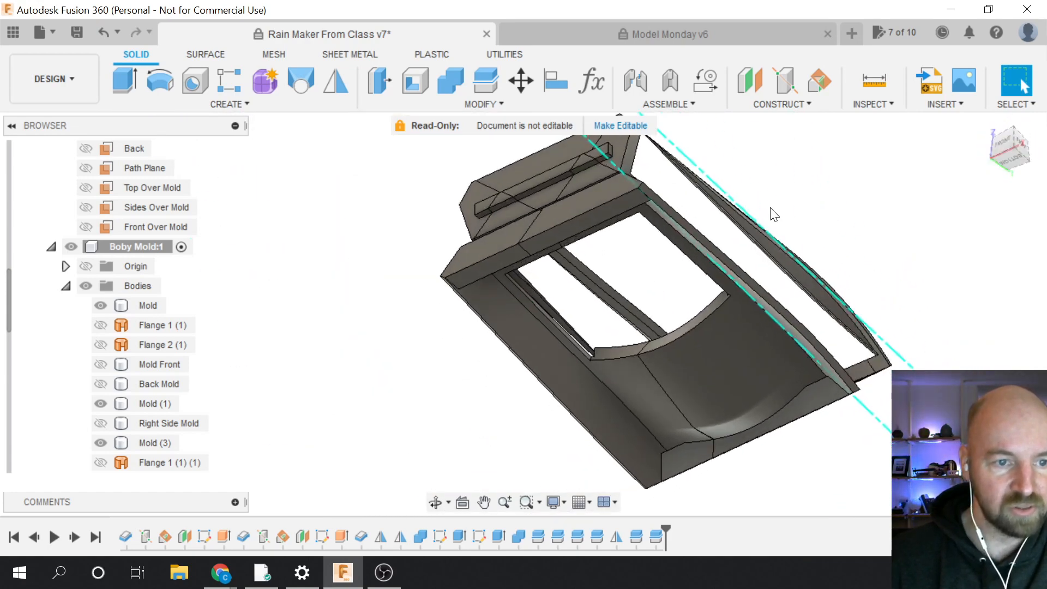
{"action": "left_click", "coordinate": [486, 106]}
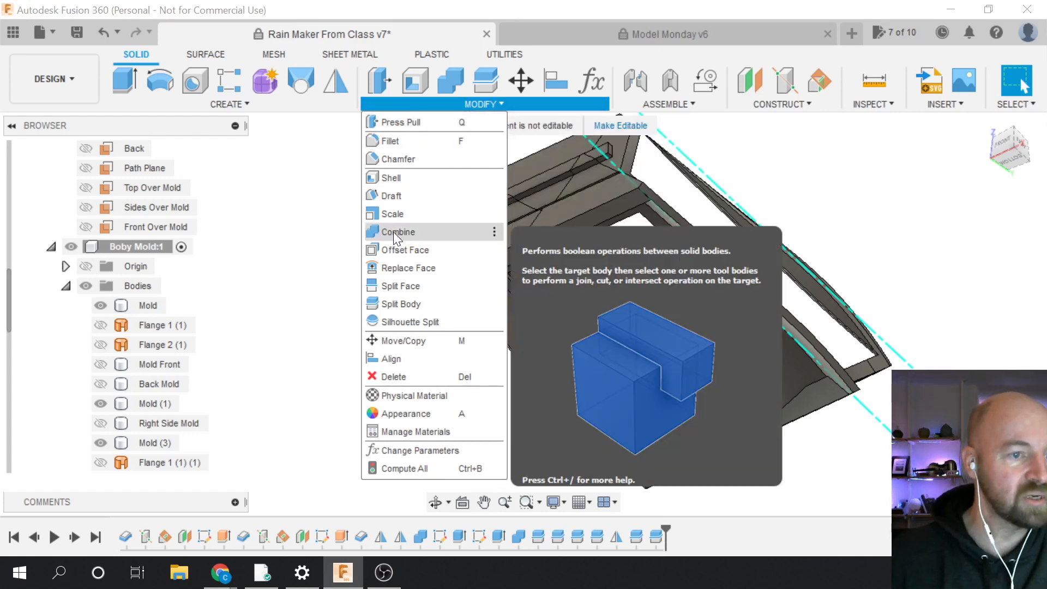
{"action": "left_click", "coordinate": [394, 232]}
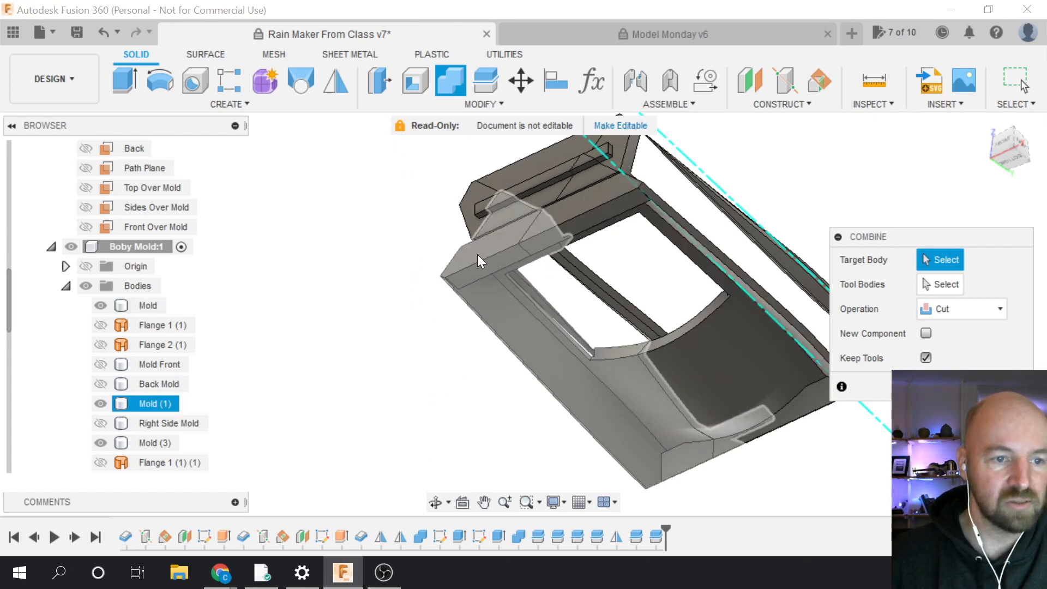
{"action": "left_click", "coordinate": [476, 253]}
{"action": "left_click", "coordinate": [596, 213]}
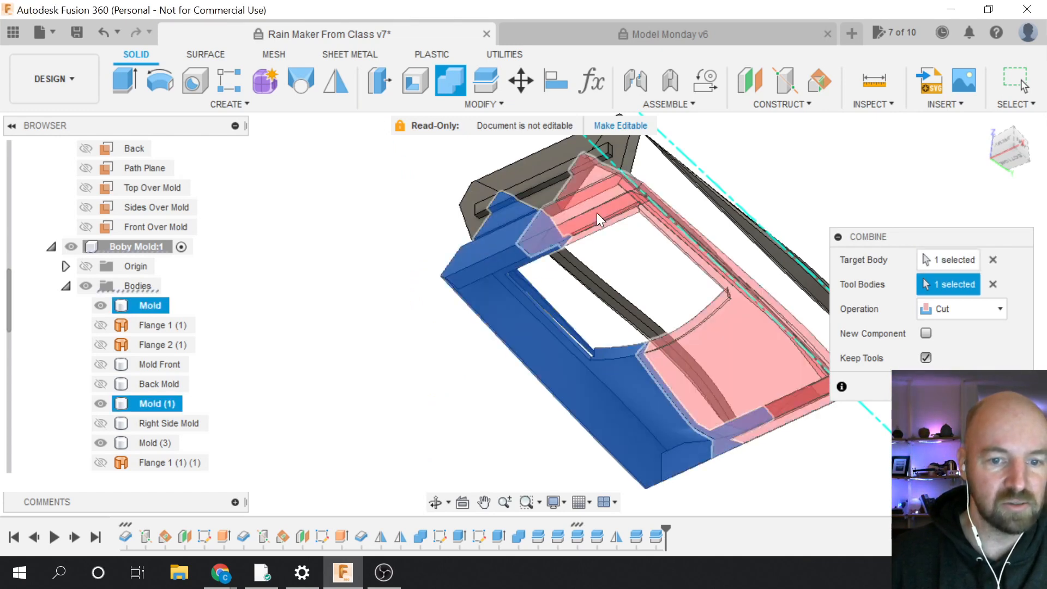
{"action": "left_click", "coordinate": [988, 307]}
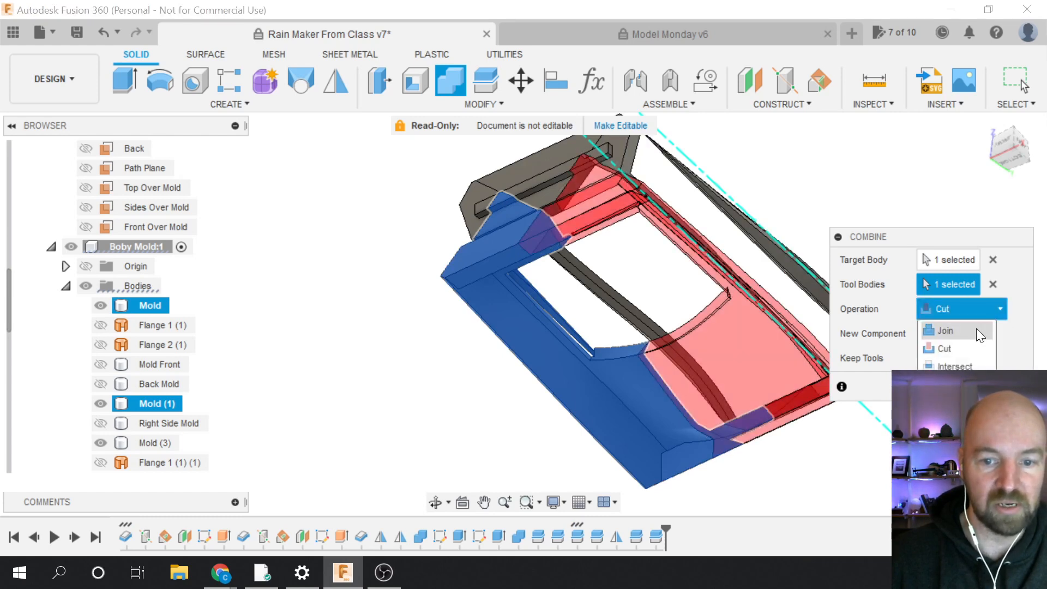
{"action": "left_click", "coordinate": [967, 328]}
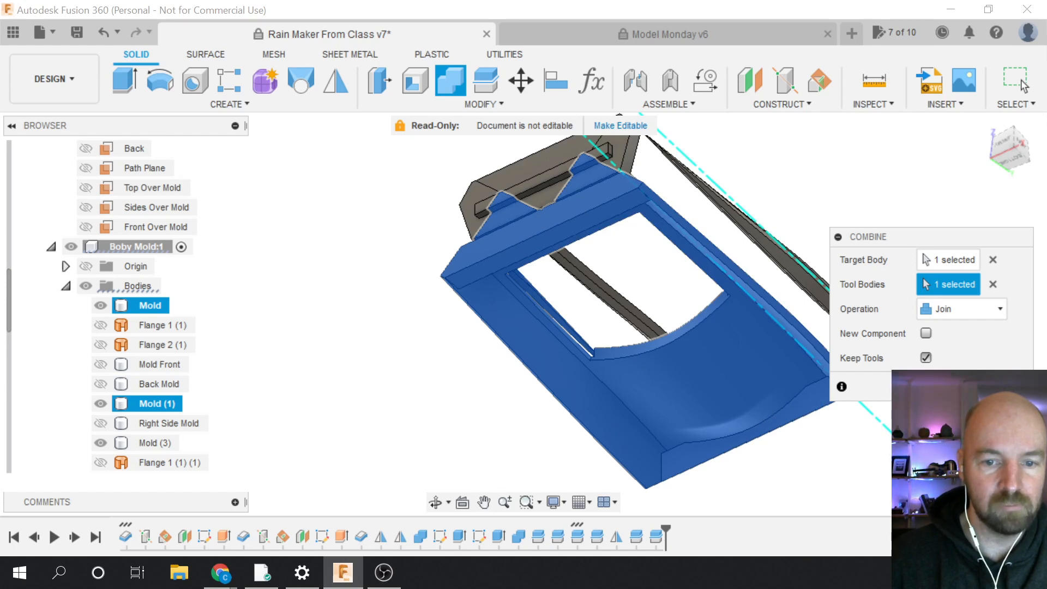
{"action": "left_click", "coordinate": [925, 358]}
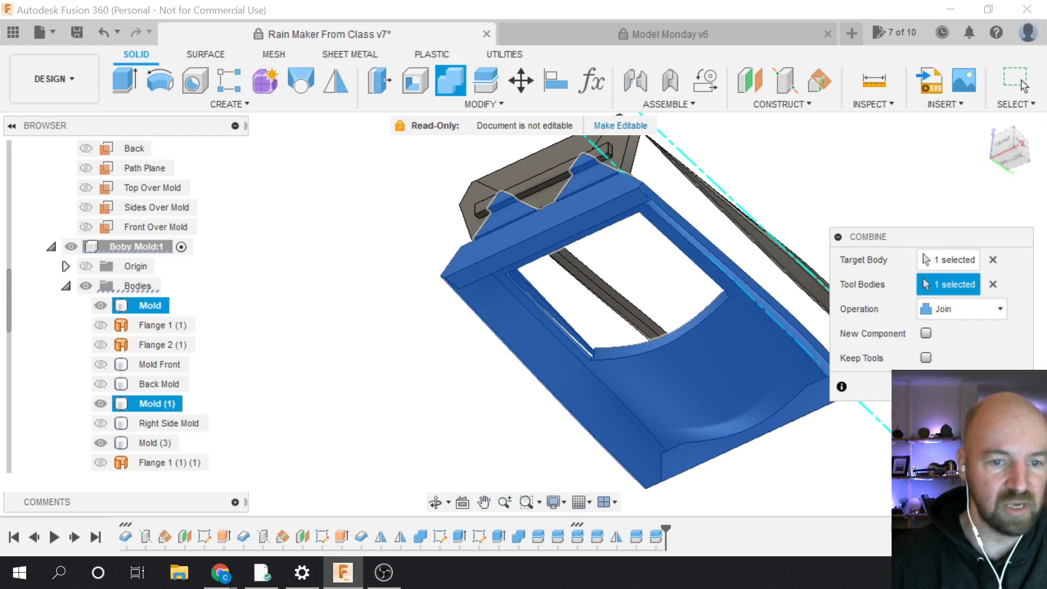
{"action": "left_click", "coordinate": [957, 386]}
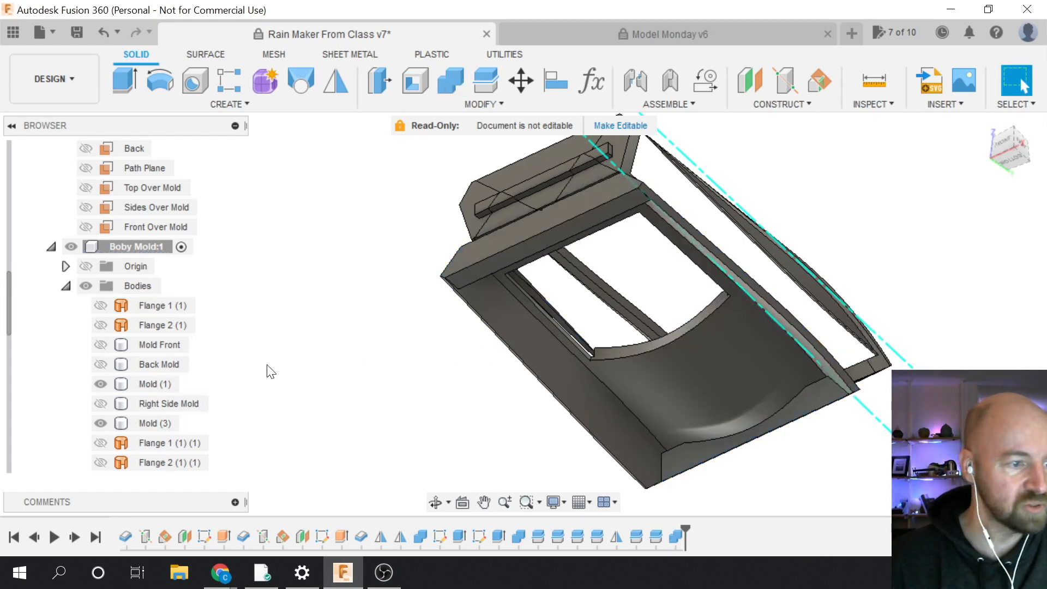
Rename the joined body Mold (1) as Mold Bottom and hide it to expose the leftover mold pieces
{"action": "double_click", "coordinate": [149, 385]}
{"action": "type", "text": "Mol"}
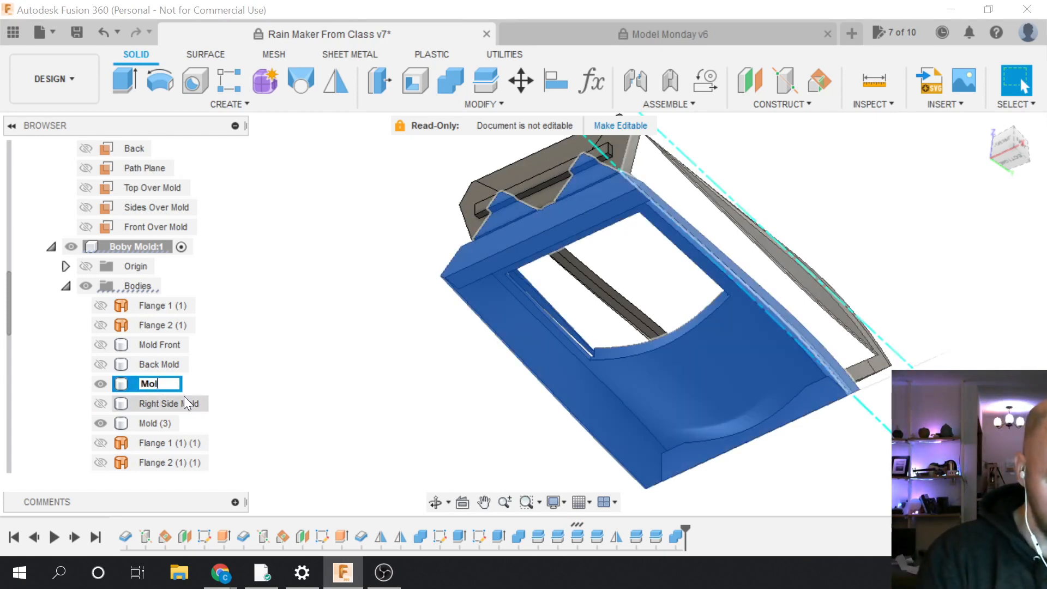
{"action": "type", "text": "d Bottom"}
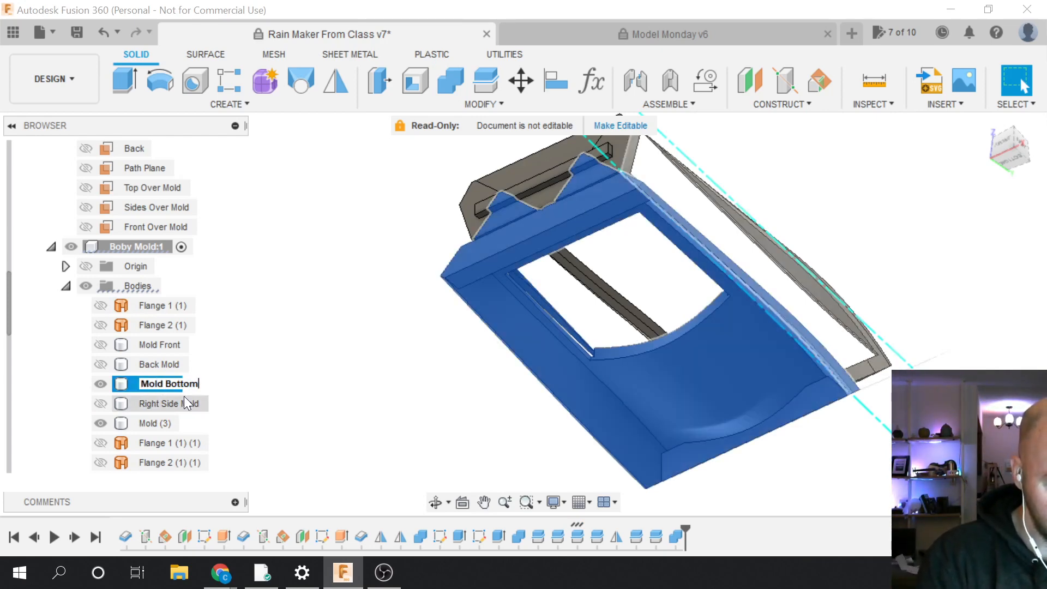
{"action": "key", "text": "Return"}
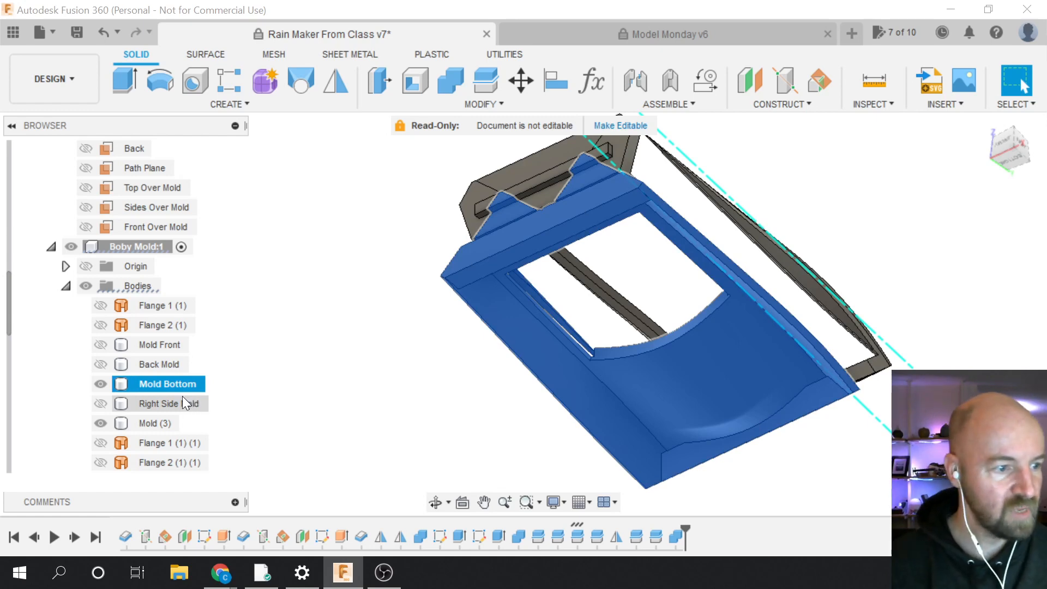
{"action": "left_click", "coordinate": [100, 385]}
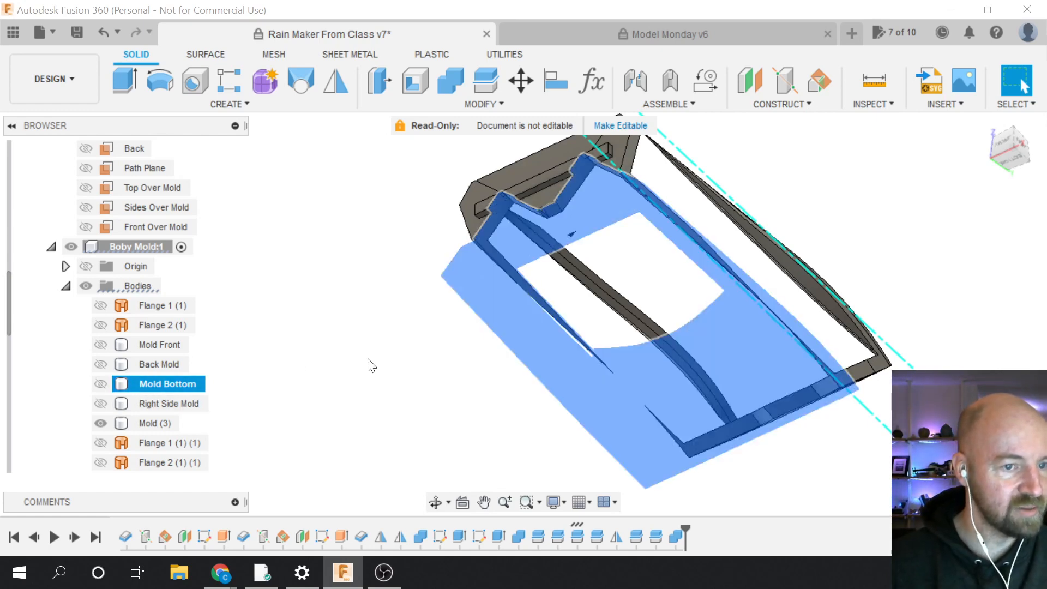
{"action": "left_click", "coordinate": [467, 381]}
{"action": "left_click_drag", "start_coordinate": [1012, 155], "coordinate": [970, 203]}
{"action": "scroll", "coordinate": [853, 229], "scroll_direction": "down", "scroll_amount": 2}
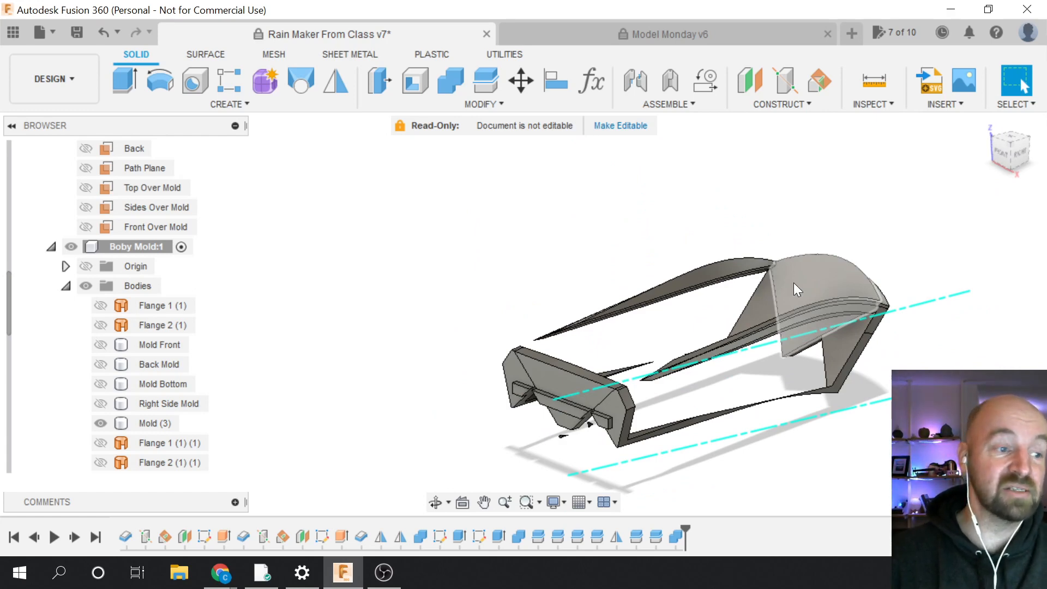
Unisolate the Boby Mold component and turn on the Section4 analysis to cut through the whole model
{"action": "scroll", "coordinate": [139, 386], "scroll_direction": "up", "scroll_amount": 3}
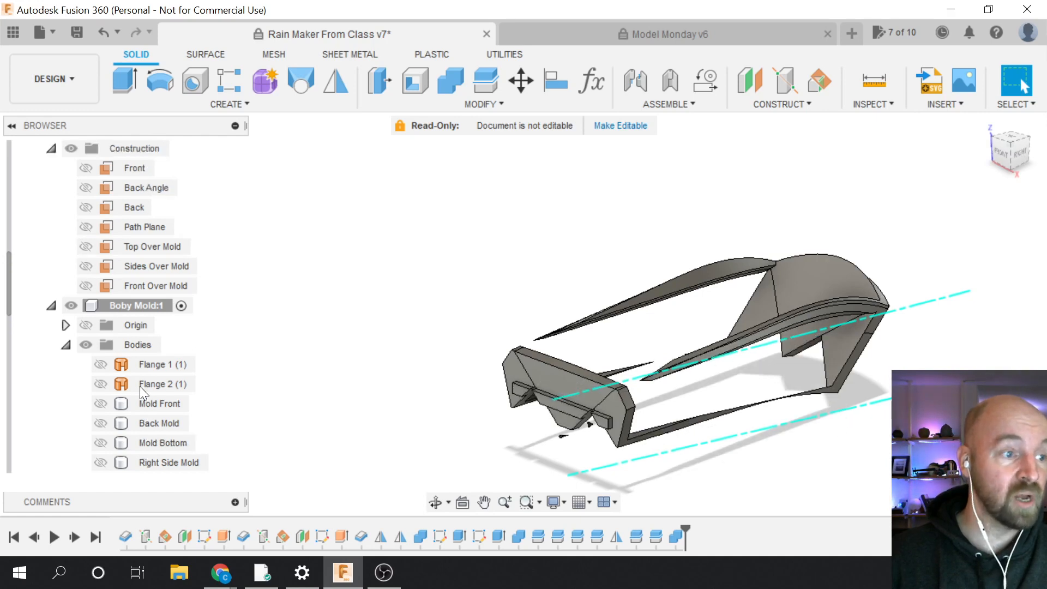
{"action": "scroll", "coordinate": [140, 386], "scroll_direction": "up", "scroll_amount": 6}
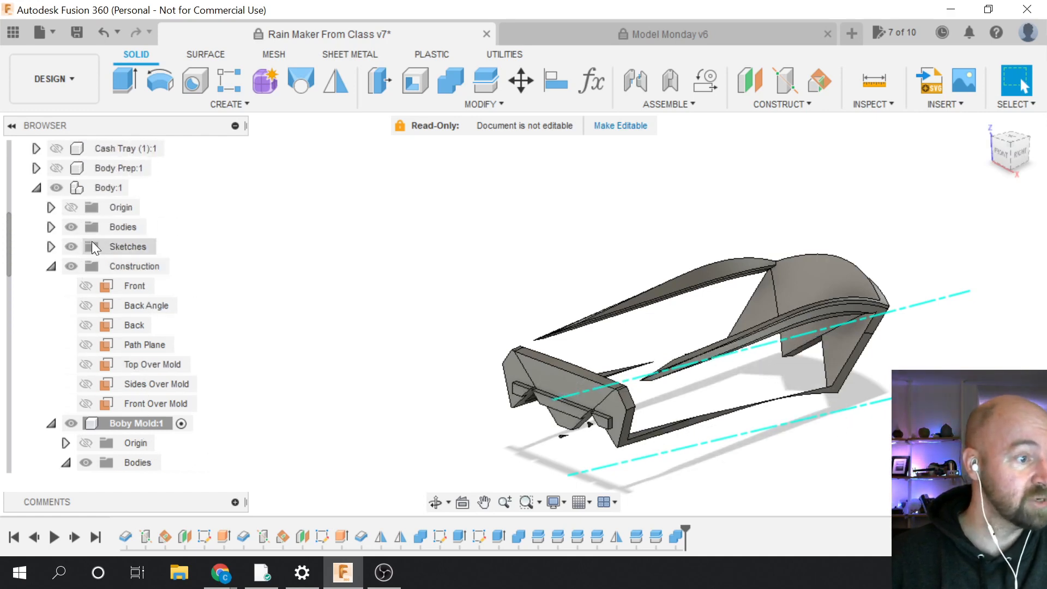
{"action": "right_click", "coordinate": [132, 423]}
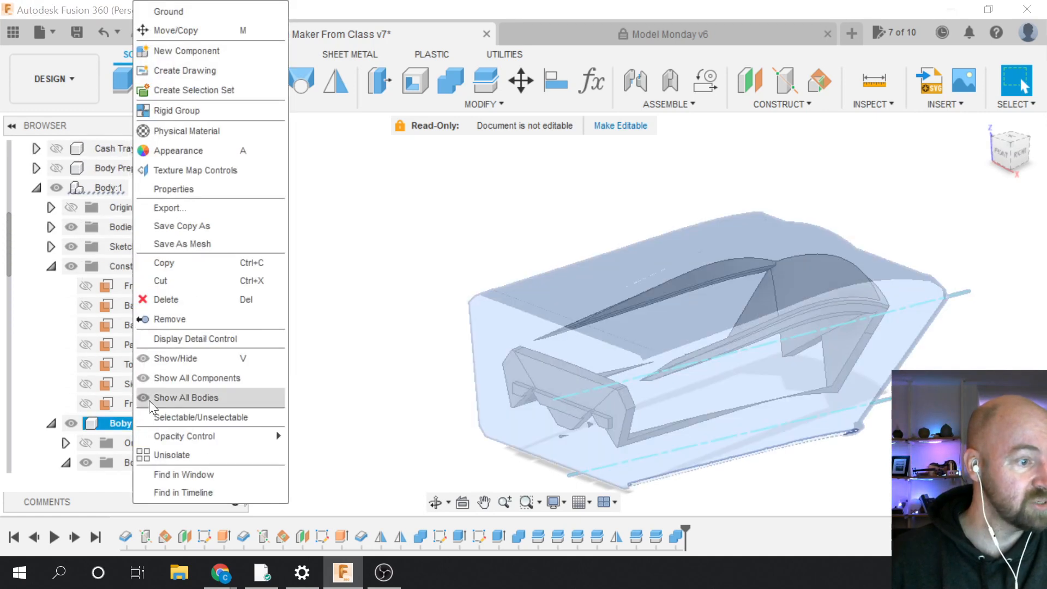
{"action": "left_click", "coordinate": [156, 456]}
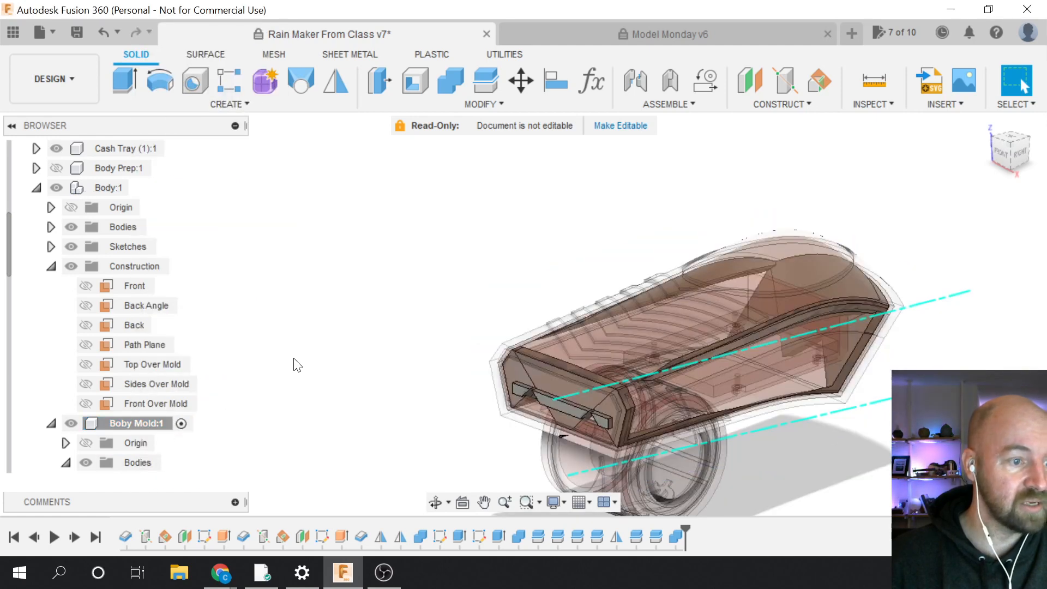
{"action": "scroll", "coordinate": [102, 279], "scroll_direction": "up", "scroll_amount": 8}
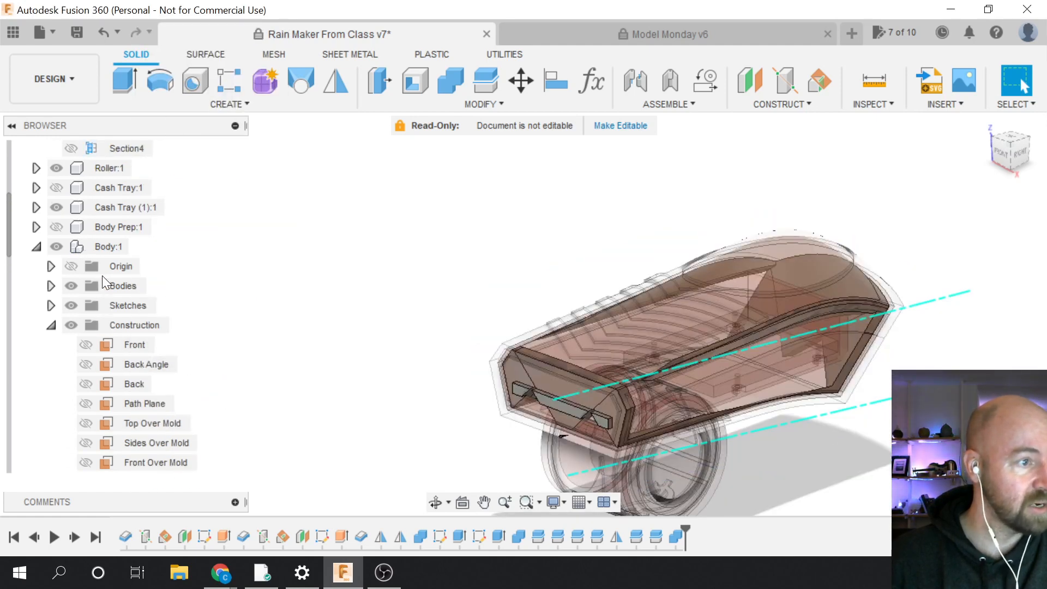
{"action": "scroll", "coordinate": [102, 276], "scroll_direction": "up", "scroll_amount": 1}
{"action": "left_click", "coordinate": [72, 266]}
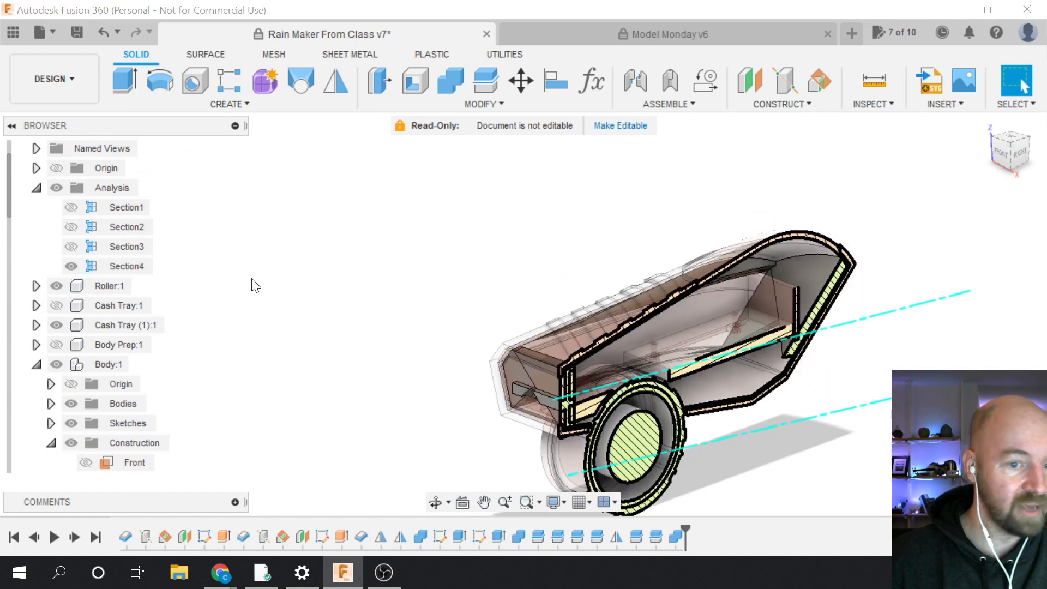
Examine the sectioned mold and body around the curved rear end, and turn off the Section4 analysis
{"action": "scroll", "coordinate": [573, 393], "scroll_direction": "up", "scroll_amount": 3}
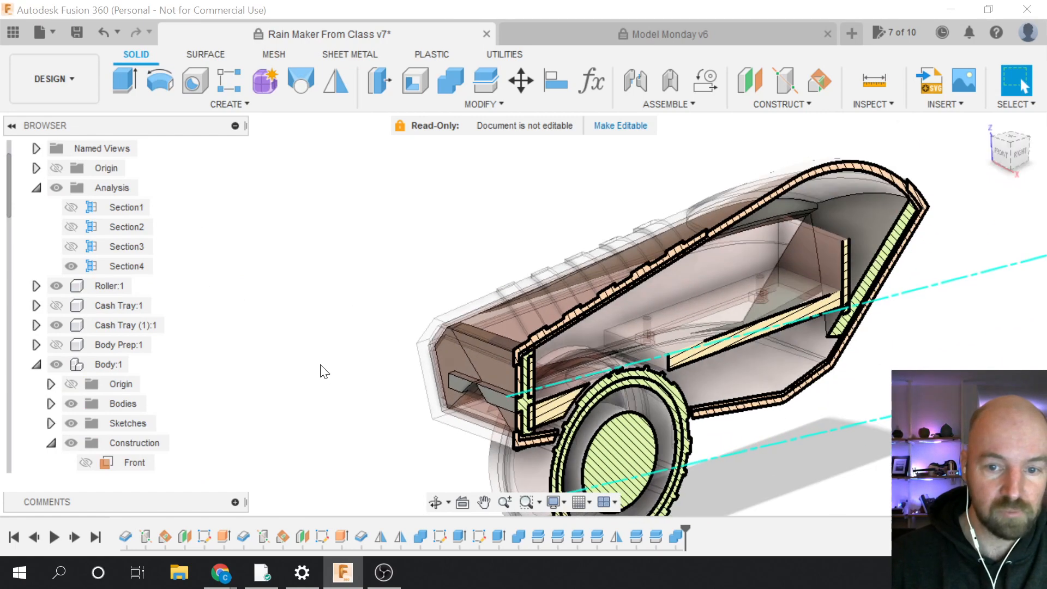
{"action": "scroll", "coordinate": [322, 369], "scroll_direction": "down", "scroll_amount": 3}
{"action": "scroll", "coordinate": [791, 229], "scroll_direction": "up", "scroll_amount": 6}
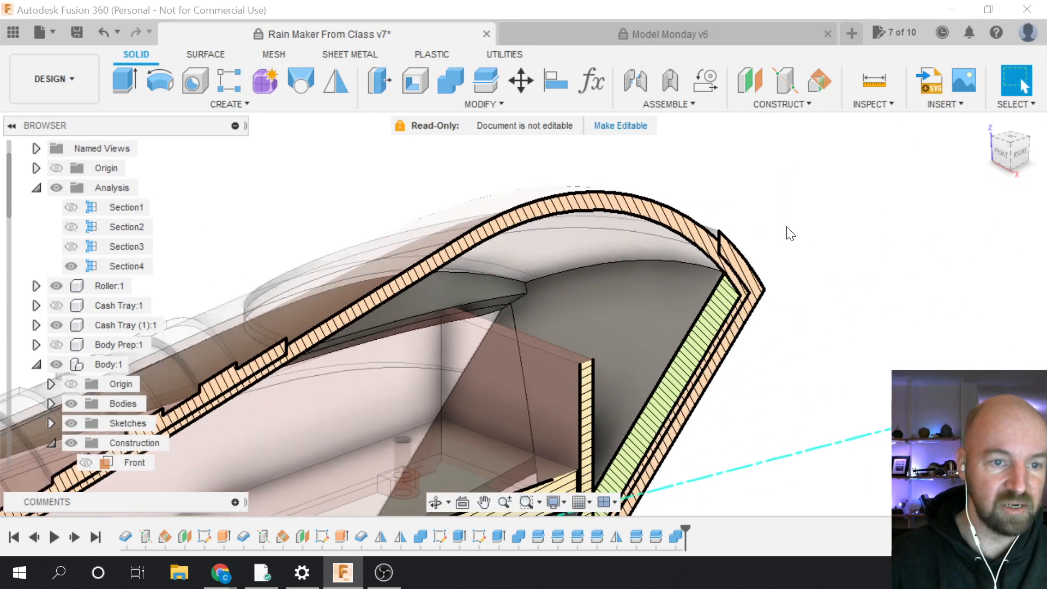
{"action": "scroll", "coordinate": [649, 332], "scroll_direction": "down", "scroll_amount": 4}
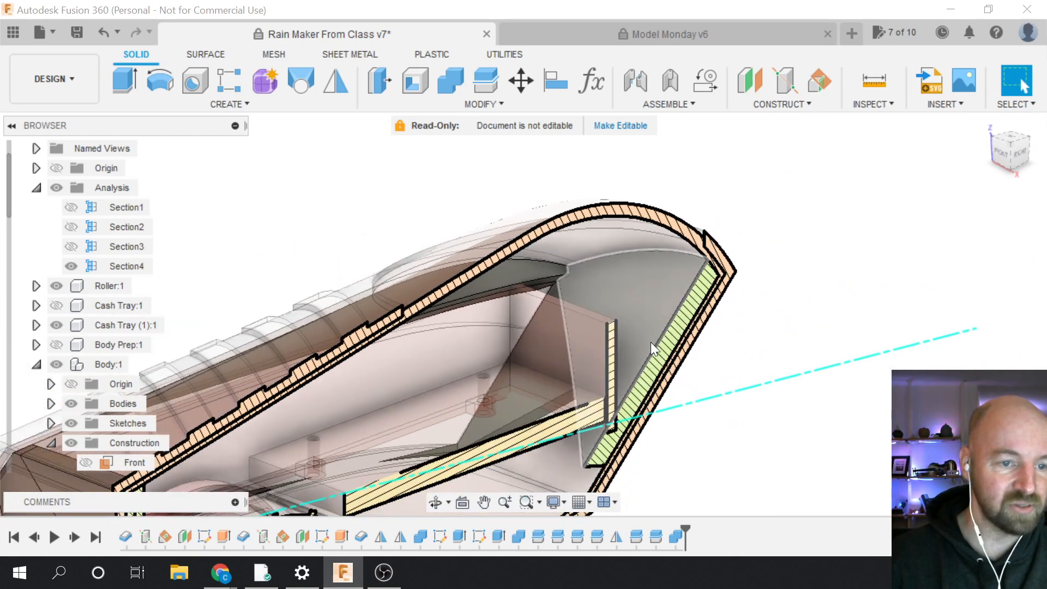
{"action": "scroll", "coordinate": [650, 342], "scroll_direction": "up", "scroll_amount": 2}
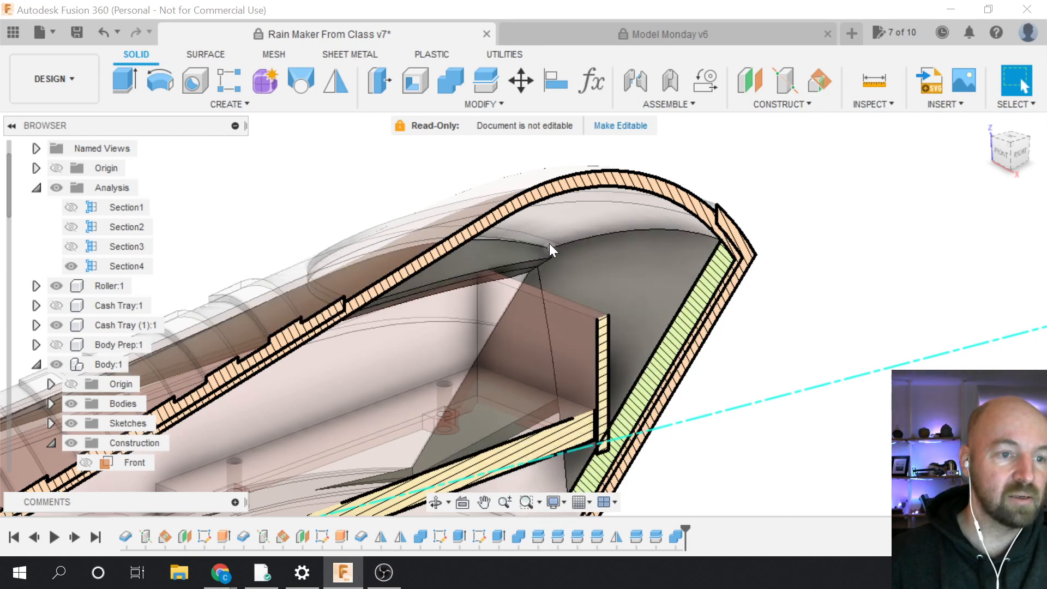
{"action": "scroll", "coordinate": [682, 234], "scroll_direction": "down", "scroll_amount": 5}
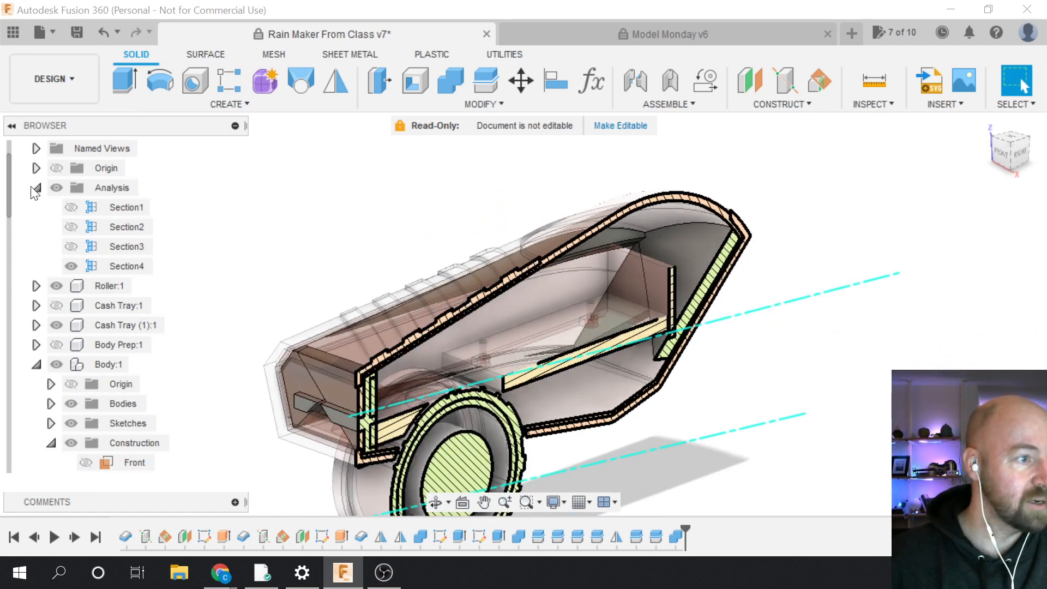
{"action": "left_click", "coordinate": [70, 266]}
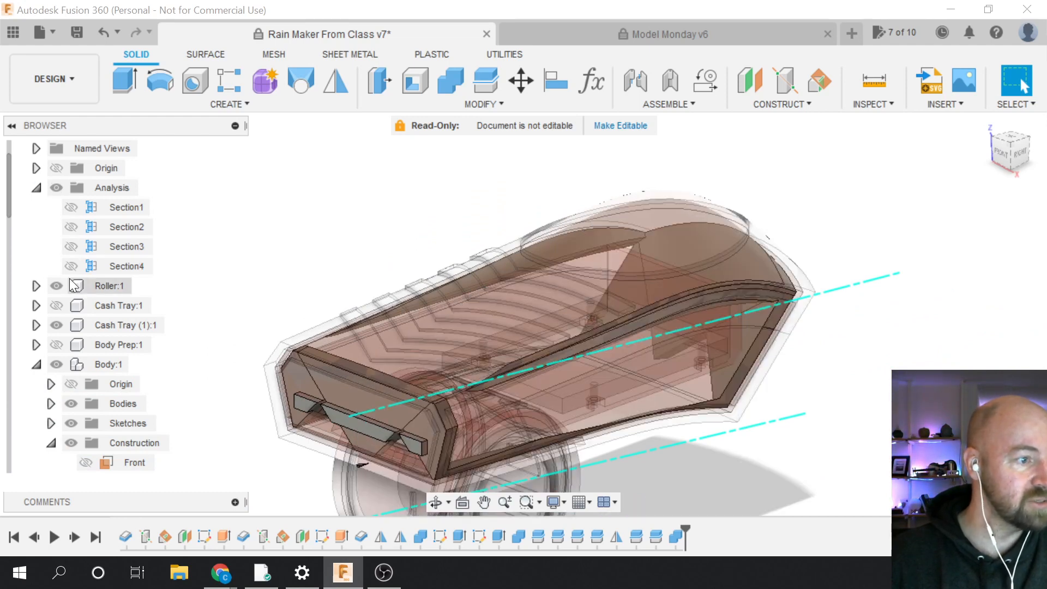
Collapse the Construction folder of the Body component and isolate the Boby Mold component again
{"action": "scroll", "coordinate": [93, 368], "scroll_direction": "down", "scroll_amount": 3}
{"action": "scroll", "coordinate": [93, 367], "scroll_direction": "down", "scroll_amount": 5}
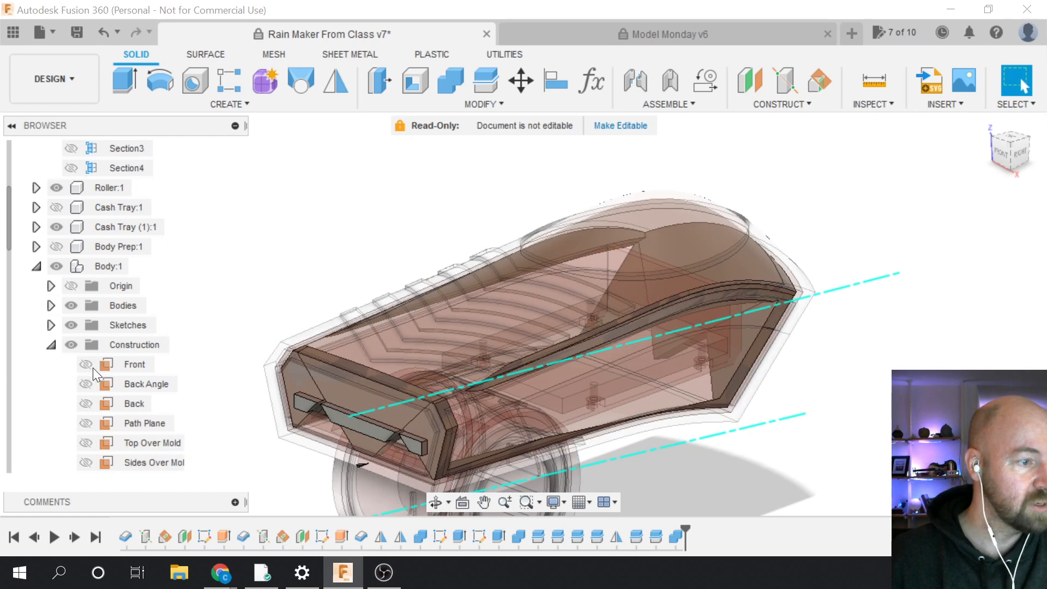
{"action": "left_click", "coordinate": [51, 285]}
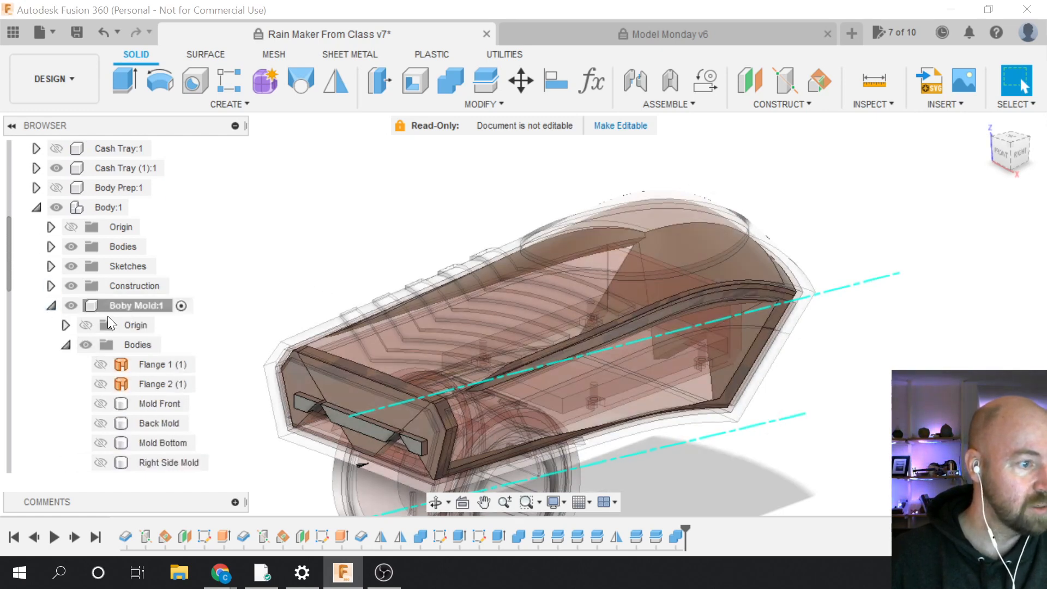
{"action": "scroll", "coordinate": [100, 316], "scroll_direction": "down", "scroll_amount": 5}
{"action": "right_click", "coordinate": [120, 208]}
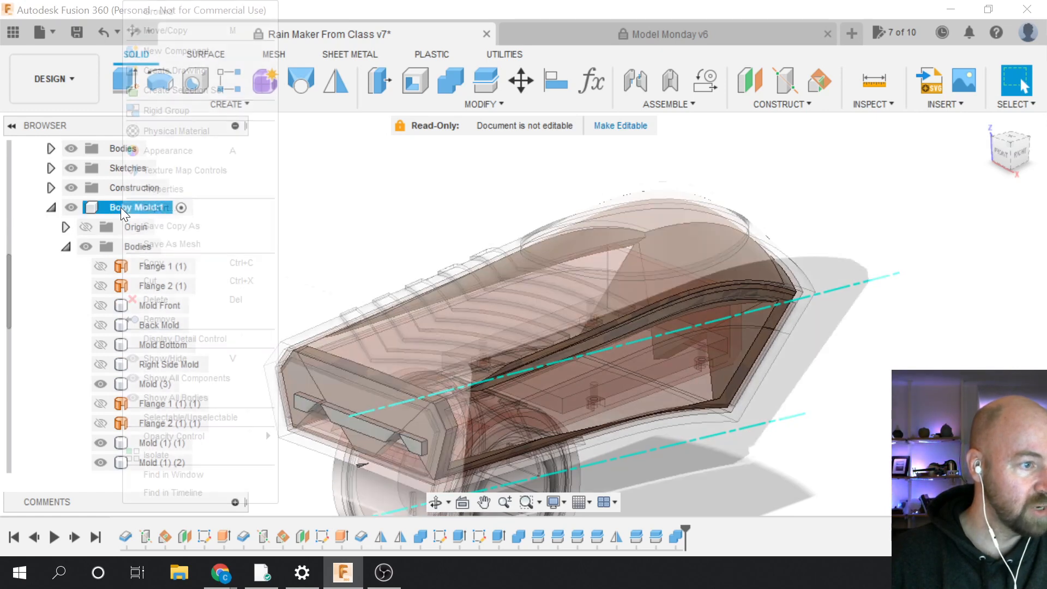
{"action": "left_click", "coordinate": [174, 450]}
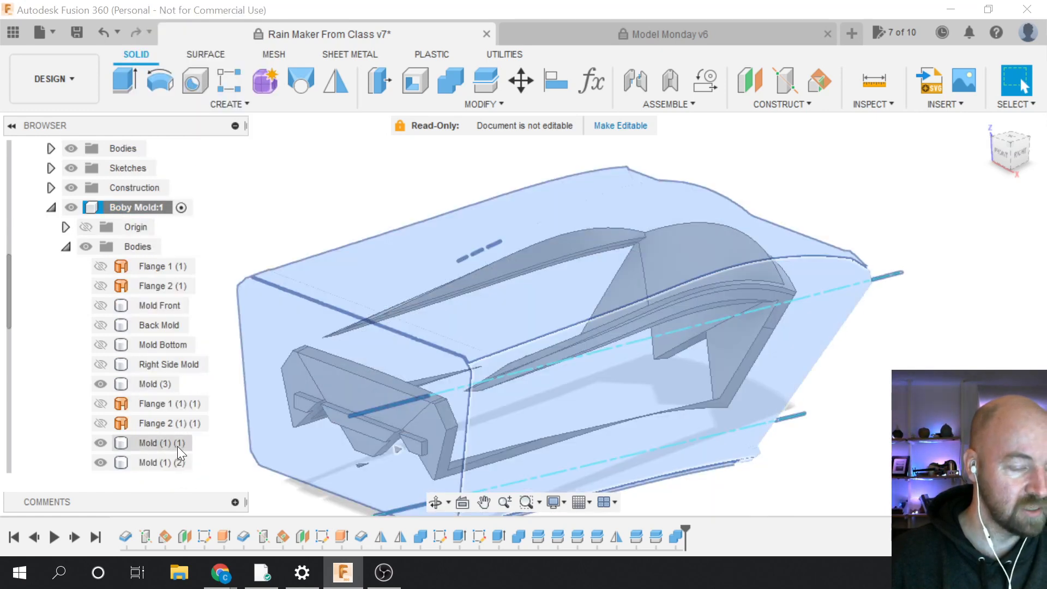
{"action": "left_click", "coordinate": [502, 216]}
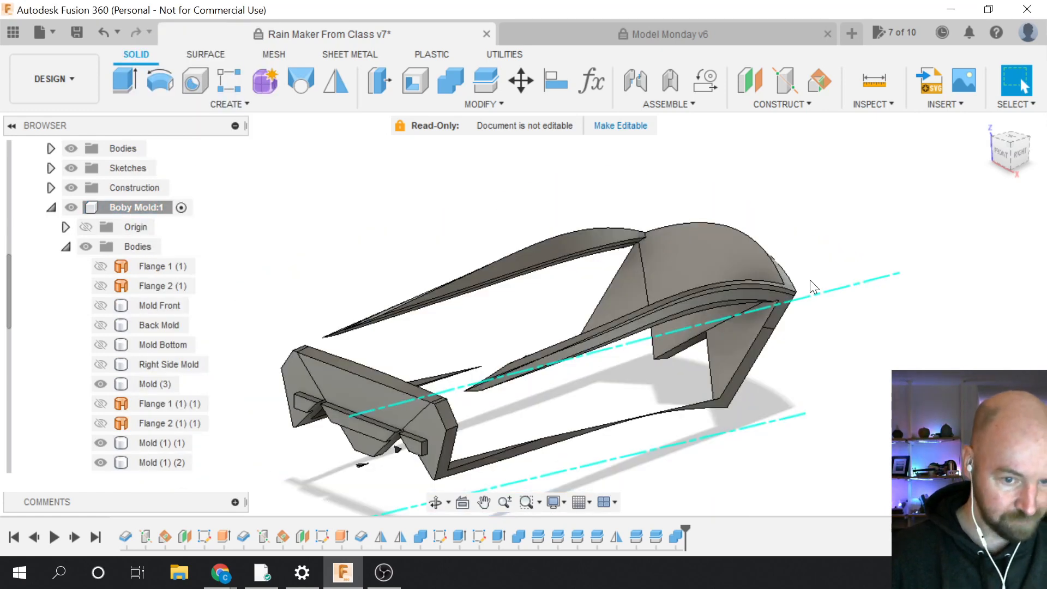
Select the leftover bodies Mold (1) (3), Mold (1) (5) and Mold (1) (1) in turn to identify each fragment in the model
{"action": "scroll", "coordinate": [127, 327], "scroll_direction": "down", "scroll_amount": 3}
{"action": "scroll", "coordinate": [126, 327], "scroll_direction": "down", "scroll_amount": 5}
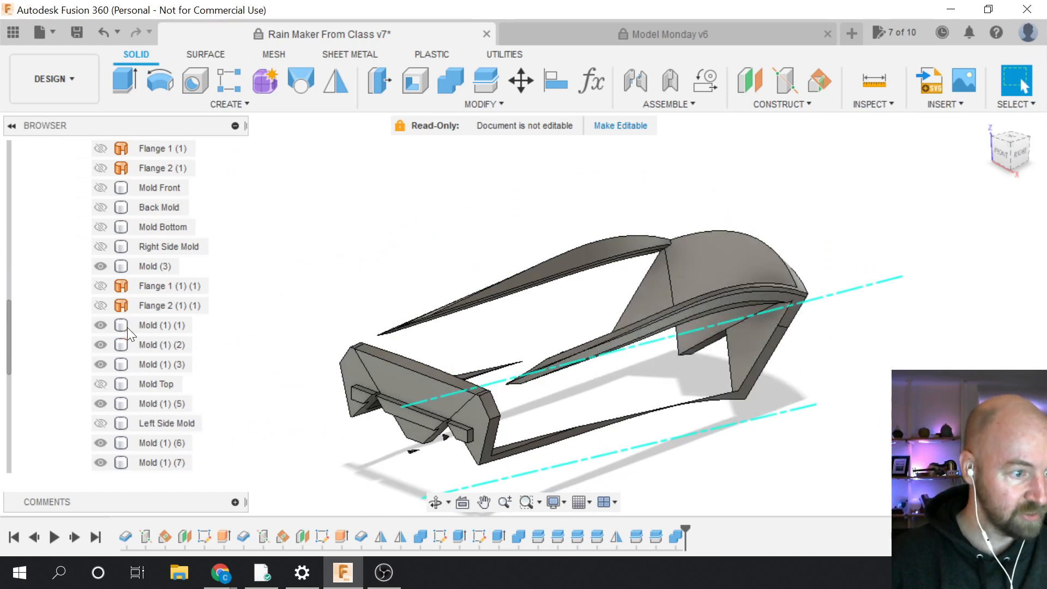
{"action": "left_click", "coordinate": [136, 324]}
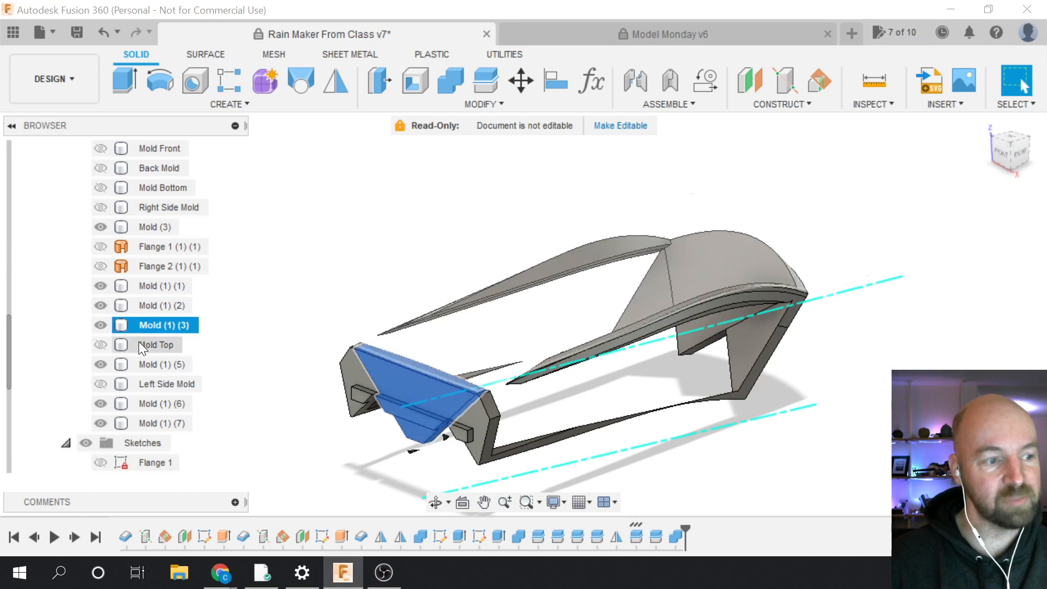
{"action": "left_click", "coordinate": [142, 364]}
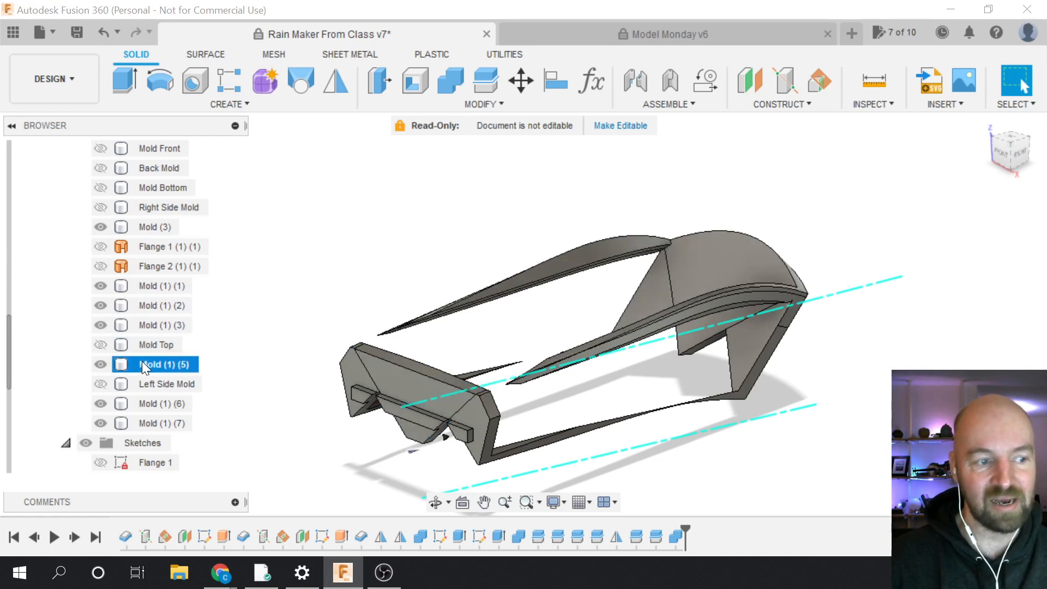
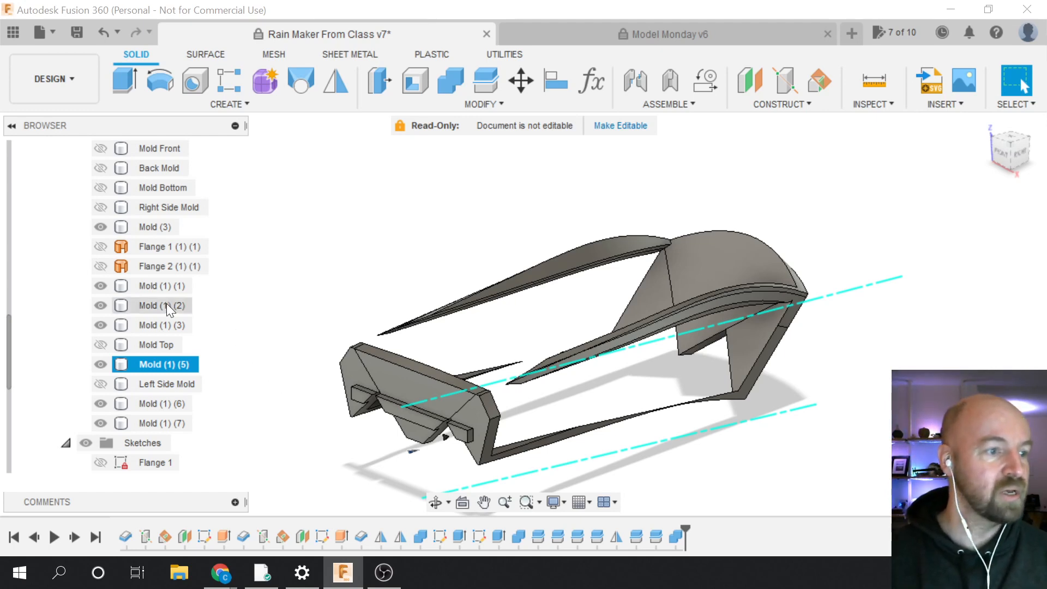
{"action": "left_click", "coordinate": [156, 289]}
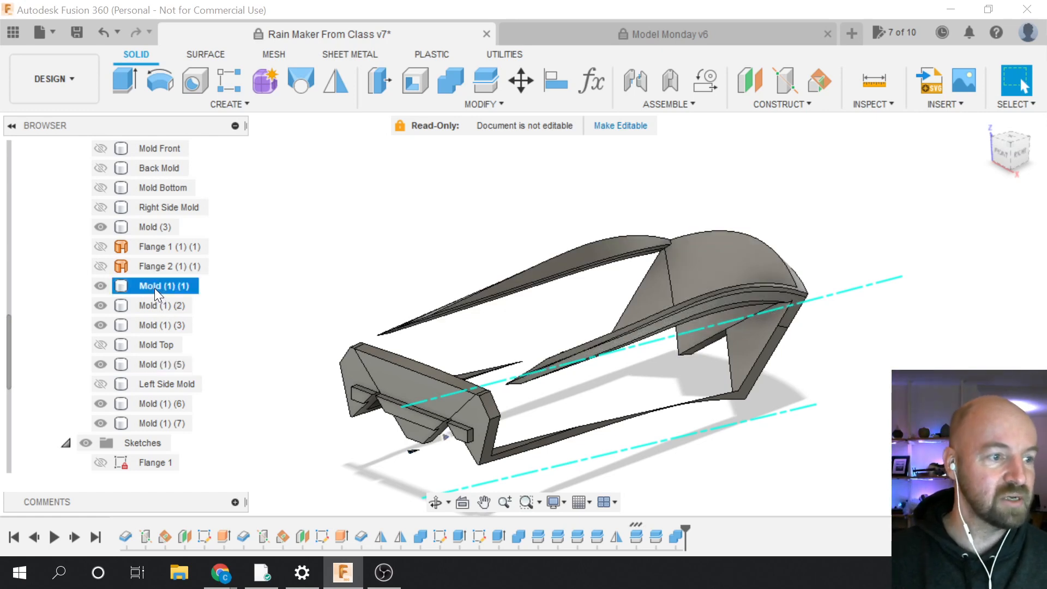
Remove the seven leftover fragments Mold (3), Mold (1) (1), Mold (1) (2), Mold (1) (3), Mold (1) (5), Mold (1) (6) and Mold (1) (7)
{"action": "left_click", "coordinate": [148, 320], "text": "shift"}
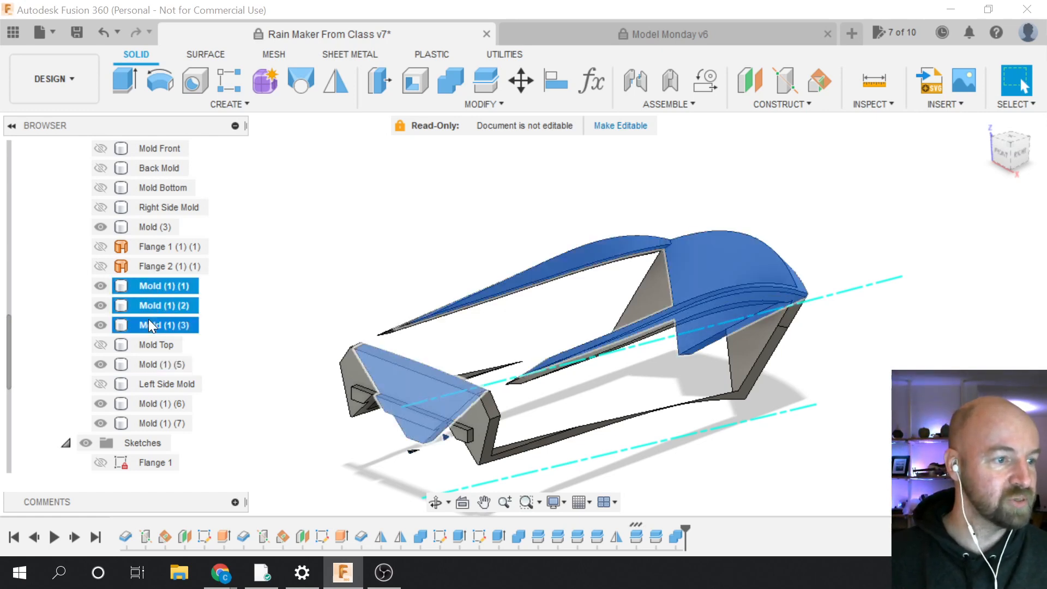
{"action": "left_click", "coordinate": [146, 363], "text": "ctrl"}
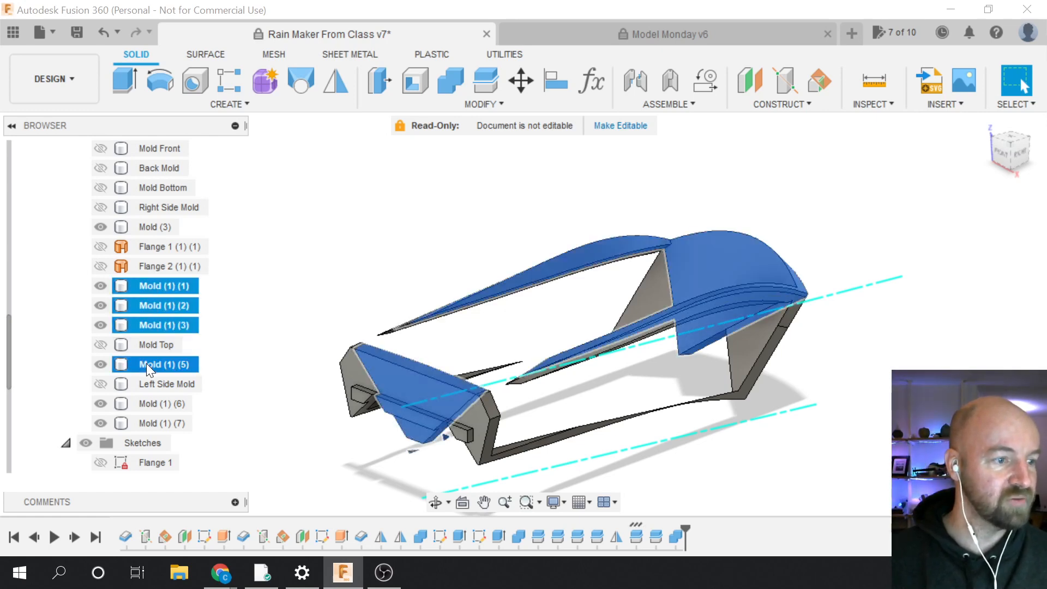
{"action": "left_click", "coordinate": [146, 401], "text": "ctrl"}
{"action": "left_click", "coordinate": [145, 423], "text": "ctrl"}
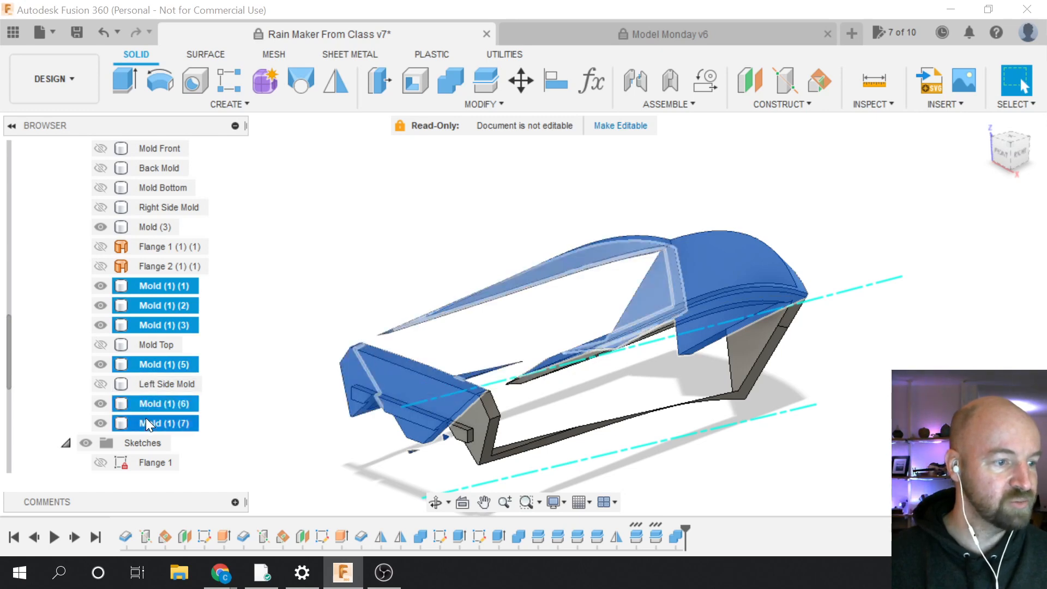
{"action": "scroll", "coordinate": [139, 415], "scroll_direction": "up", "scroll_amount": 2}
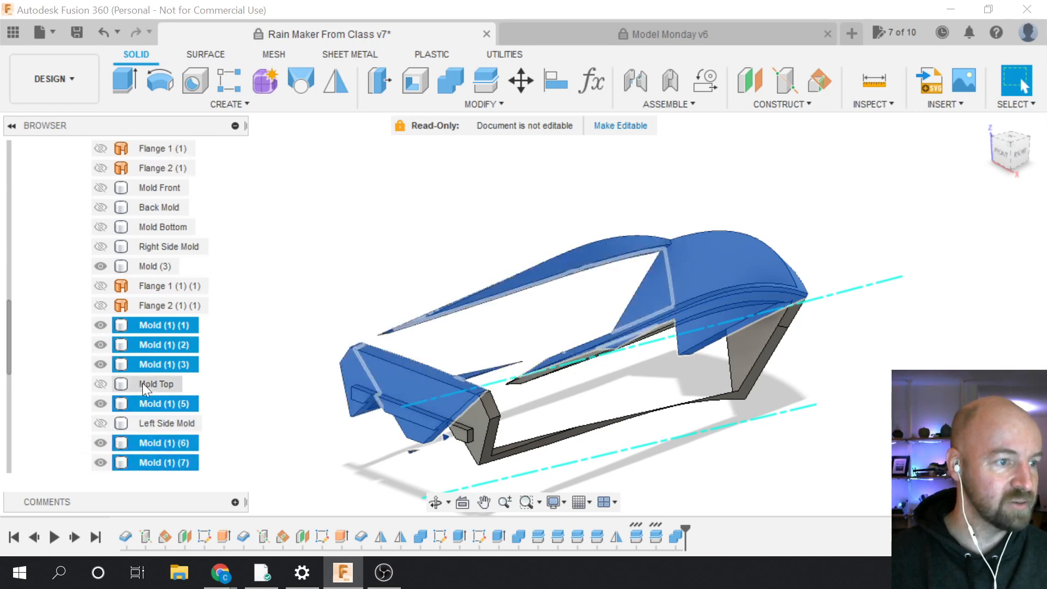
{"action": "left_click", "coordinate": [146, 266], "text": "ctrl"}
{"action": "scroll", "coordinate": [127, 337], "scroll_direction": "up", "scroll_amount": 4}
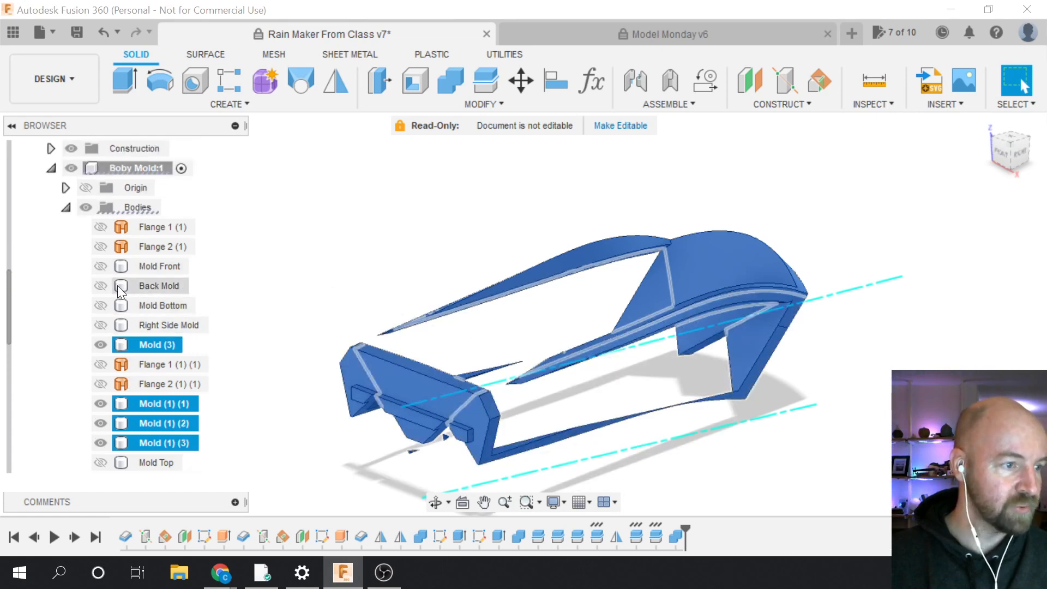
{"action": "scroll", "coordinate": [140, 321], "scroll_direction": "down", "scroll_amount": 3}
{"action": "scroll", "coordinate": [139, 319], "scroll_direction": "down", "scroll_amount": 2}
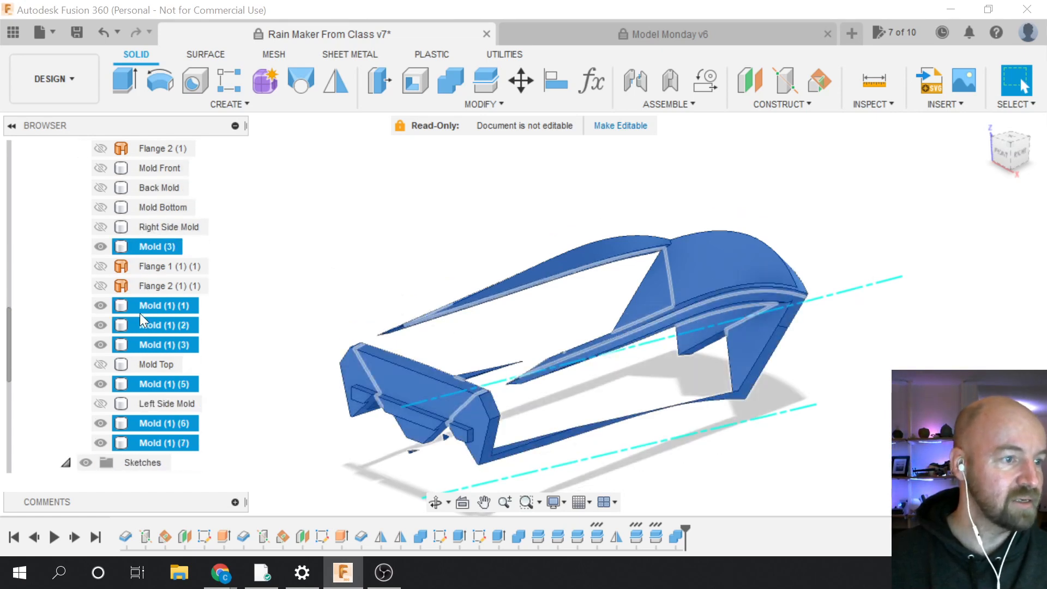
{"action": "left_click", "coordinate": [107, 363], "text": "ctrl"}
{"action": "left_click", "coordinate": [107, 363], "text": "ctrl"}
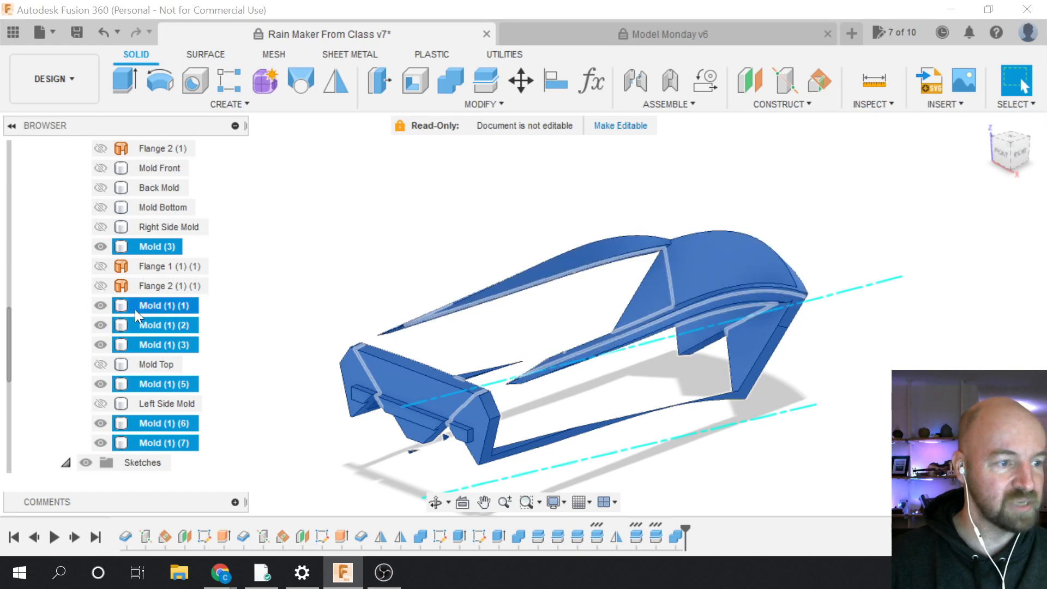
{"action": "right_click", "coordinate": [155, 303]}
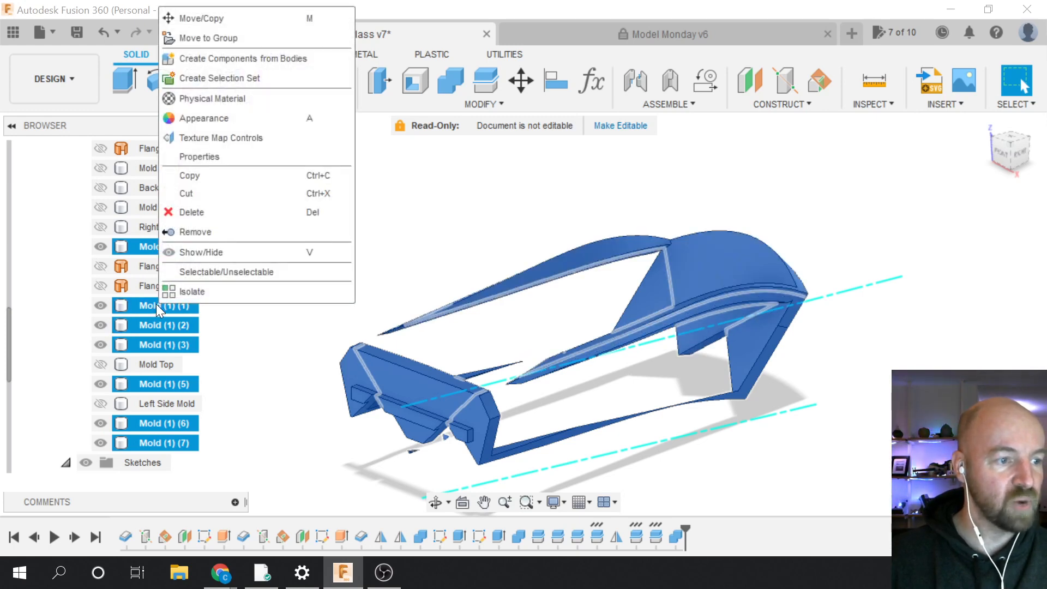
{"action": "left_click", "coordinate": [214, 231]}
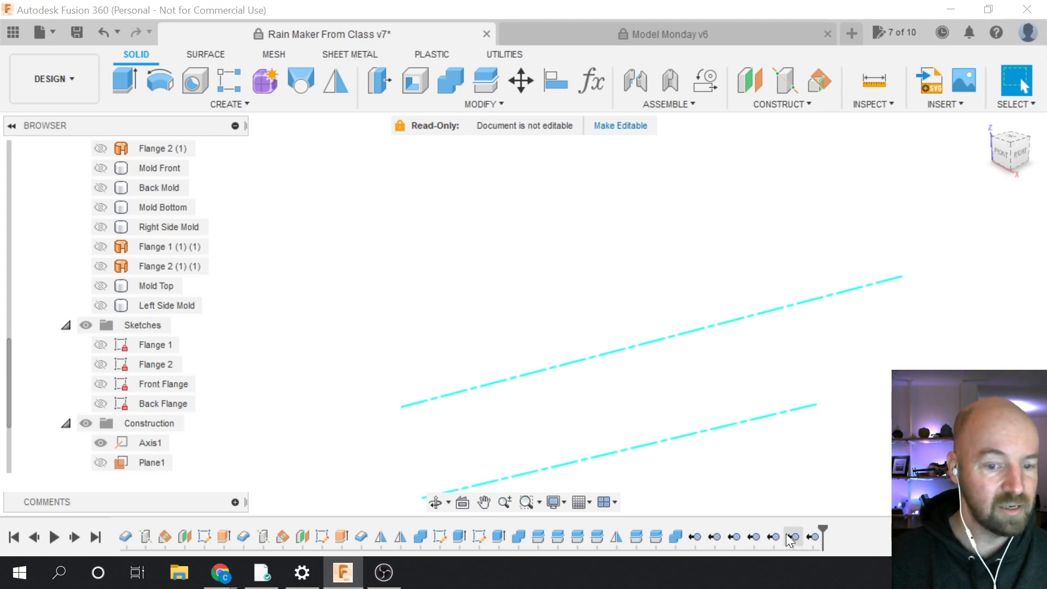
{"action": "mouse_move", "coordinate": [822, 527]}
{"action": "left_mouse_down"}
{"action": "mouse_move", "coordinate": [784, 528]}
{"action": "mouse_move", "coordinate": [822, 528]}
{"action": "left_mouse_up"}
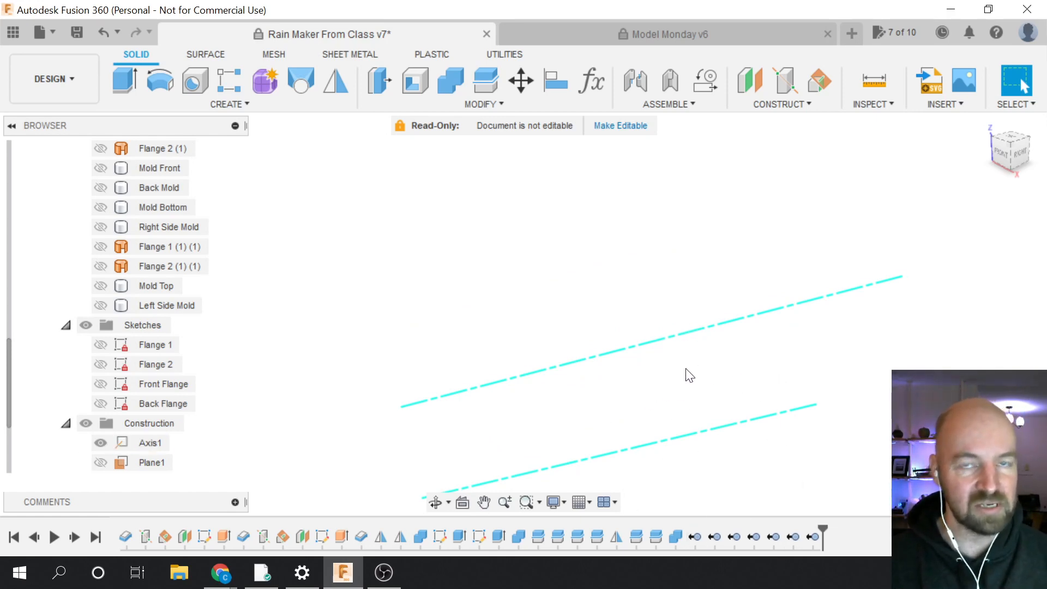
Show the Right Side Mold body on its own to check its shape, and hide it again
{"action": "scroll", "coordinate": [104, 391], "scroll_direction": "up", "scroll_amount": 4}
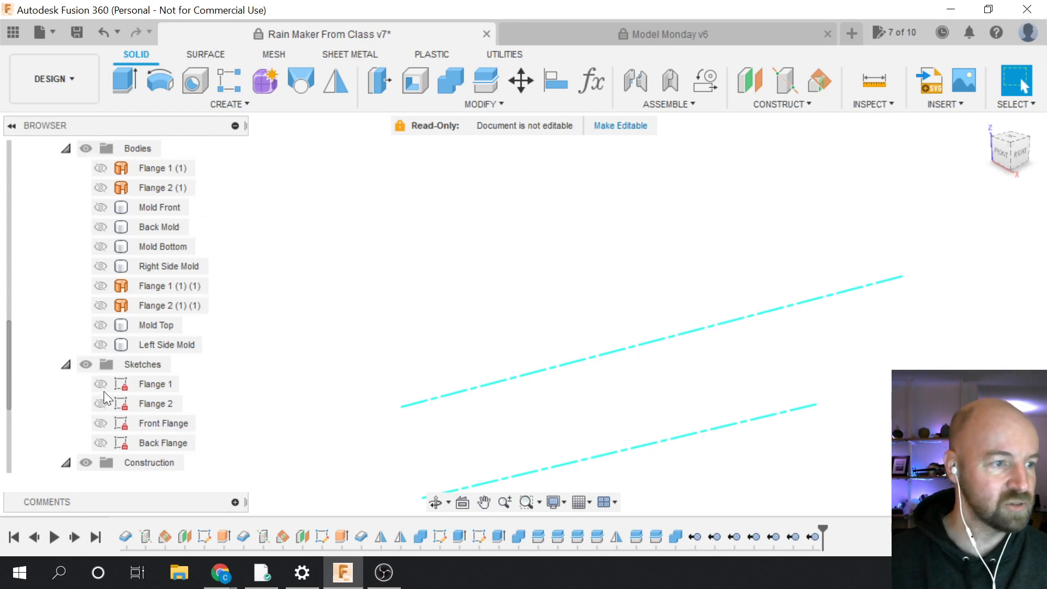
{"action": "left_click", "coordinate": [103, 247]}
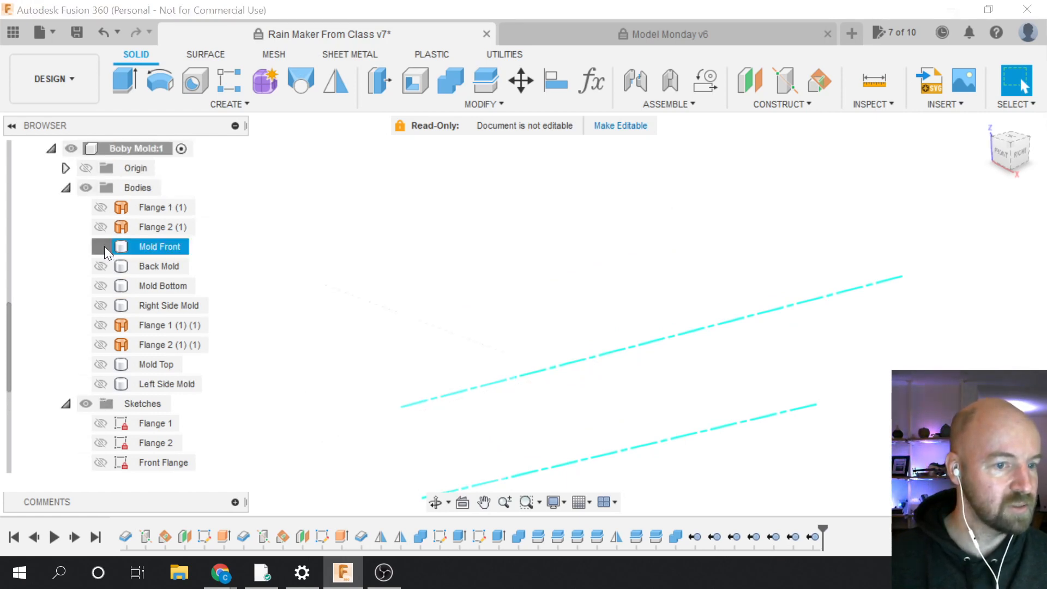
{"action": "left_click", "coordinate": [103, 248]}
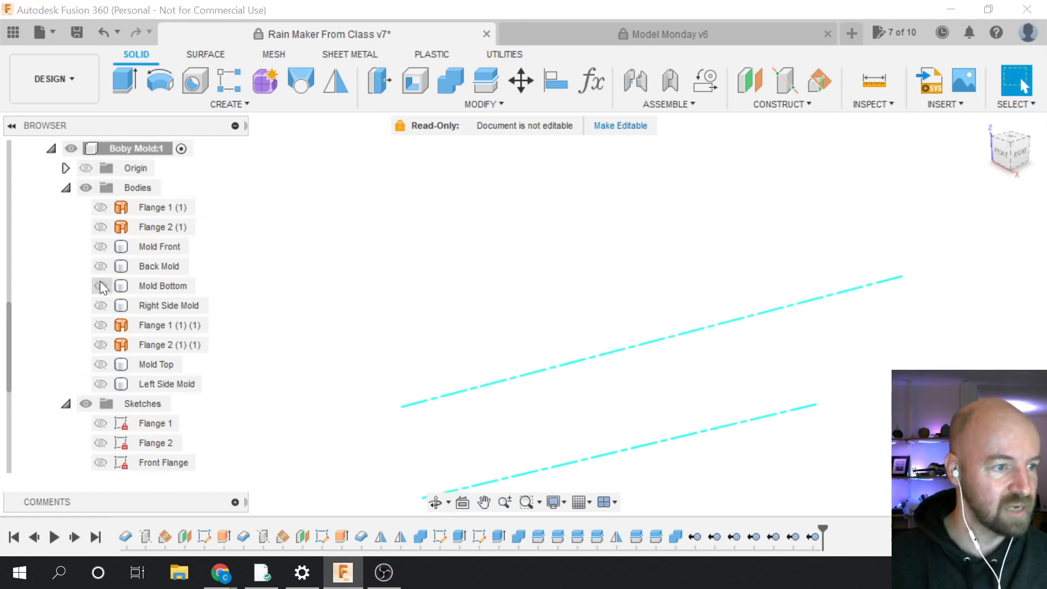
{"action": "left_click", "coordinate": [100, 305]}
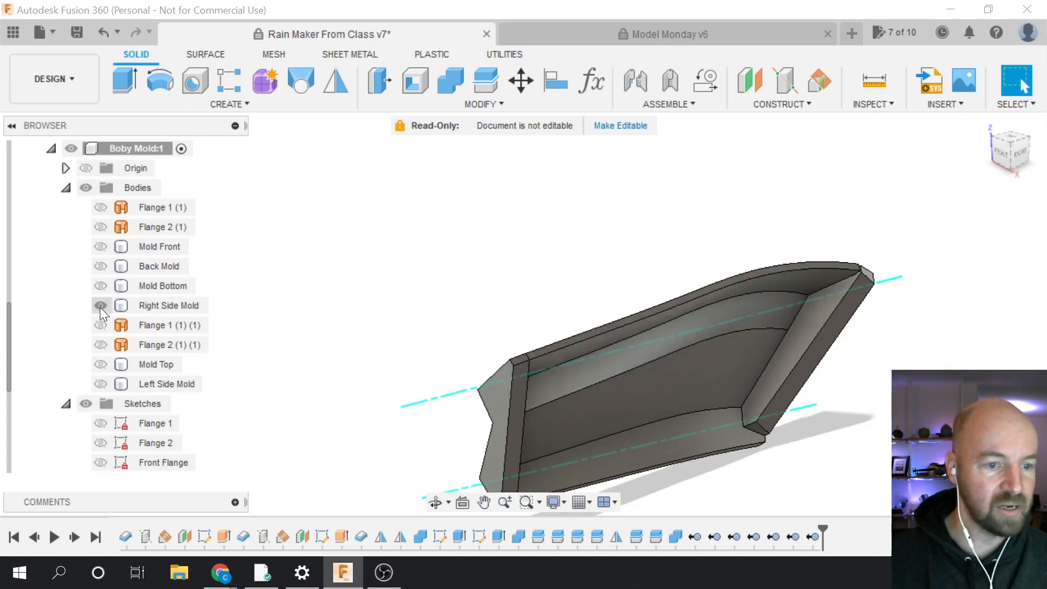
{"action": "left_click", "coordinate": [101, 306]}
Show the Left Side Mold and Mold Top bodies together and examine how they meet, from below and from the side
{"action": "left_click", "coordinate": [100, 384]}
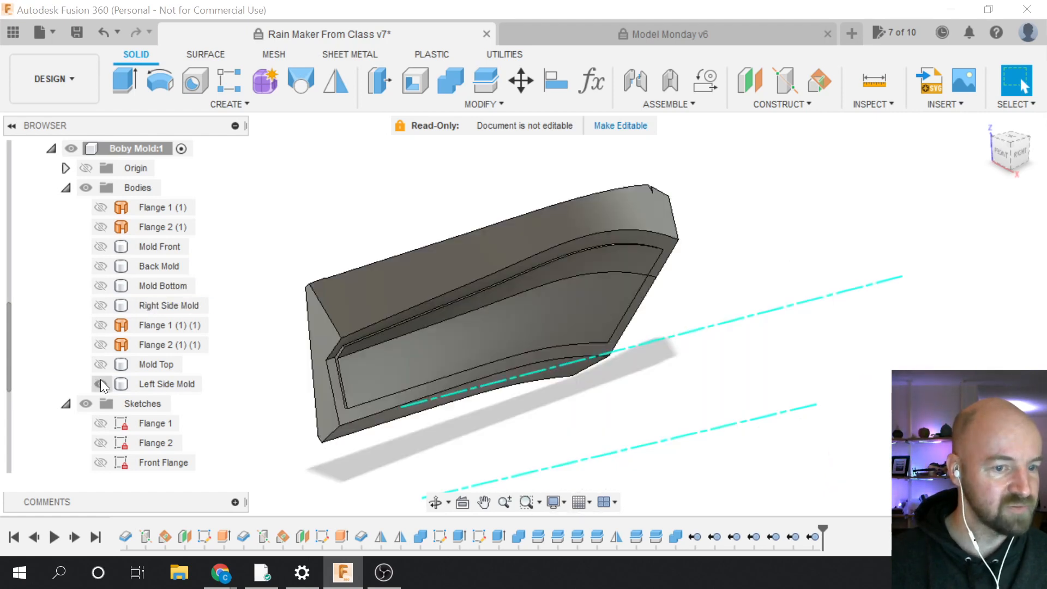
{"action": "left_click", "coordinate": [164, 384]}
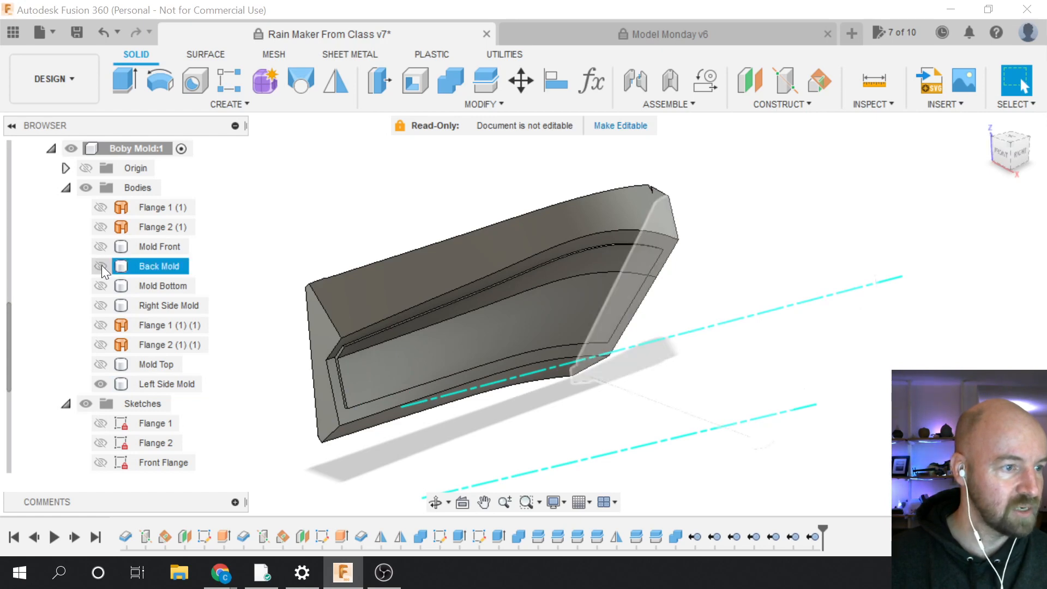
{"action": "left_click", "coordinate": [100, 364]}
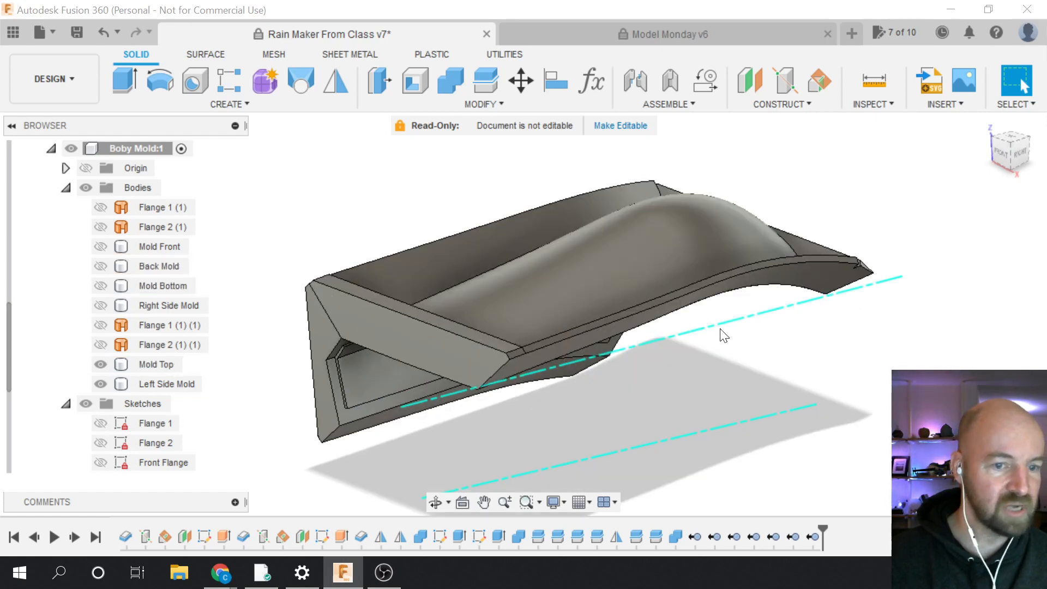
{"action": "left_click", "coordinate": [1008, 164]}
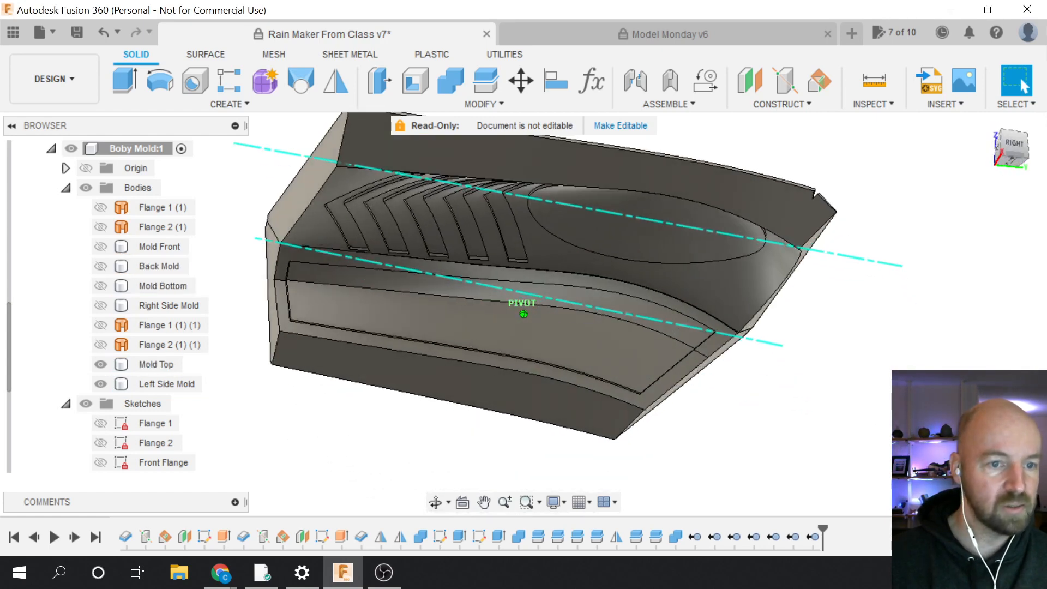
{"action": "left_click_drag", "start_coordinate": [1008, 165], "coordinate": [1013, 169]}
{"action": "scroll", "coordinate": [841, 449], "scroll_direction": "down", "scroll_amount": 5}
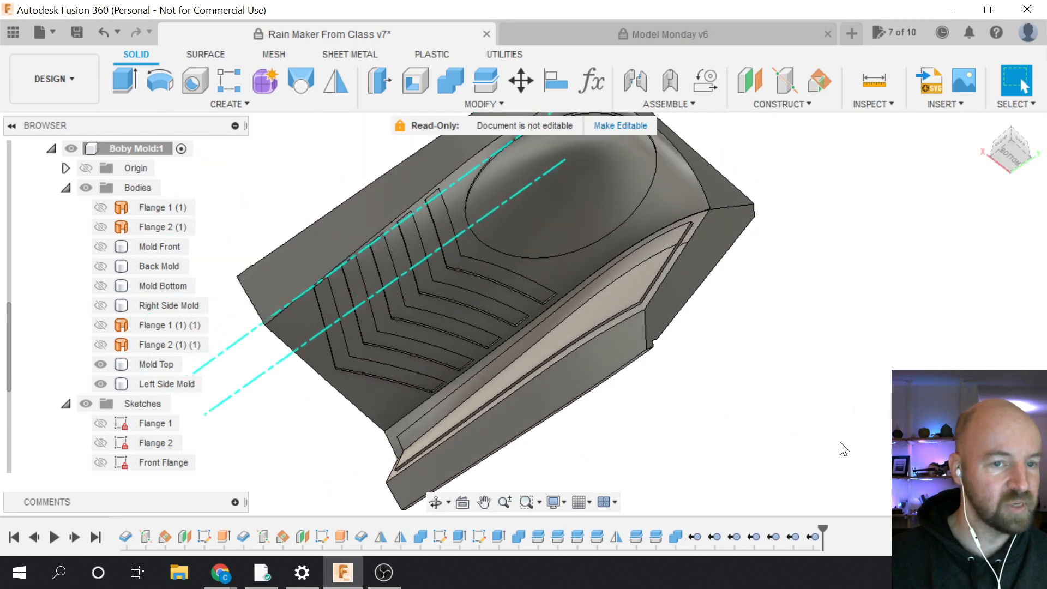
{"action": "scroll", "coordinate": [561, 351], "scroll_direction": "up", "scroll_amount": 3}
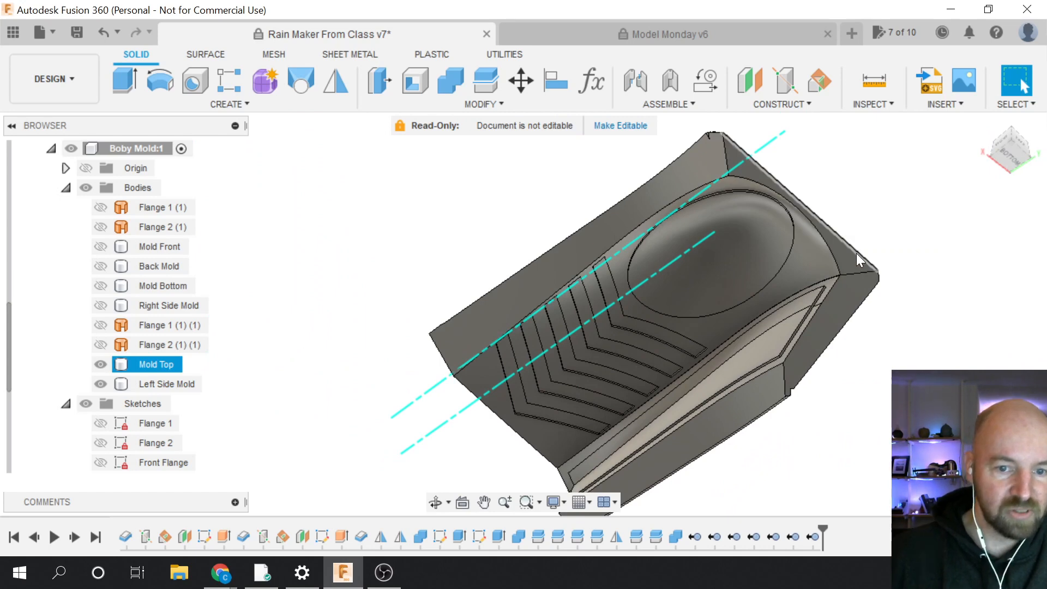
{"action": "mouse_move", "coordinate": [1006, 138]}
{"action": "left_mouse_down"}
{"action": "mouse_move", "coordinate": [1043, 198]}
{"action": "mouse_move", "coordinate": [1036, 190]}
{"action": "left_mouse_up"}
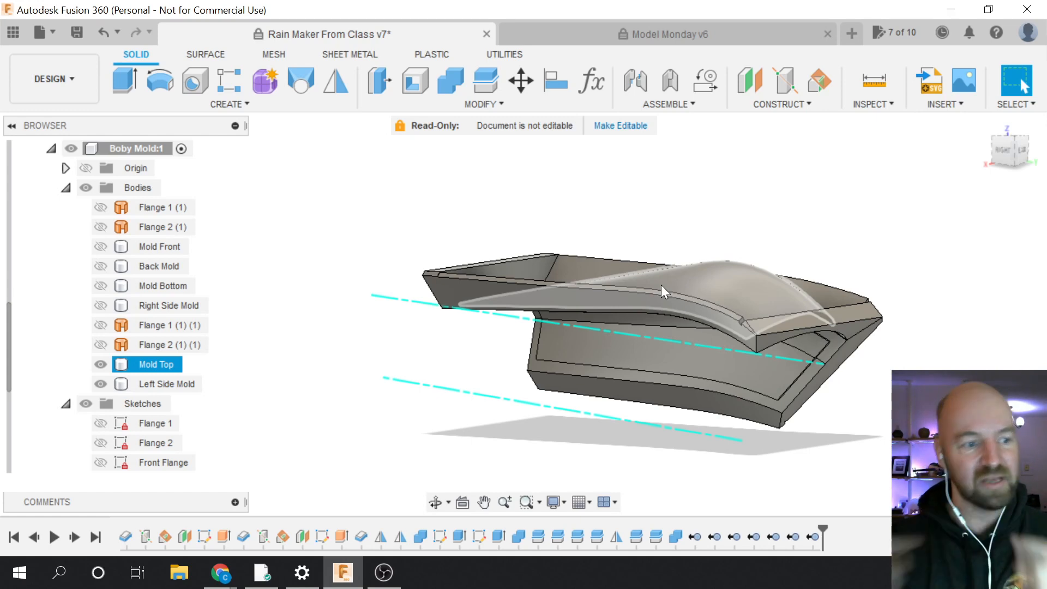
Show the Right Side Mold, Mold Bottom, Back Mold and Mold Front bodies to view the complete mold assembly
{"action": "left_click", "coordinate": [104, 312]}
{"action": "left_click", "coordinate": [102, 305]}
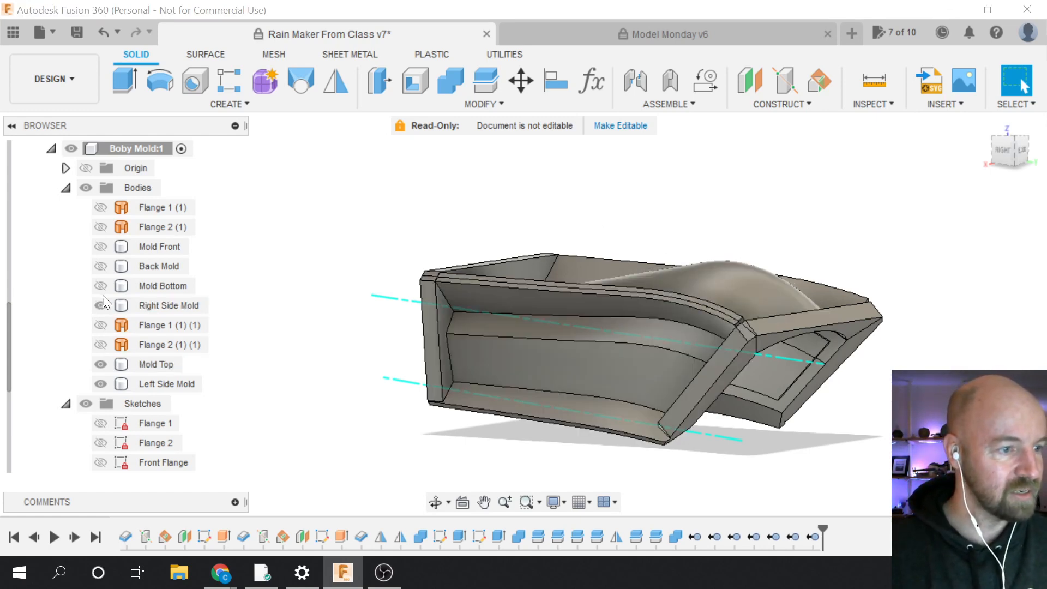
{"action": "left_click", "coordinate": [102, 286]}
{"action": "left_click", "coordinate": [101, 266]}
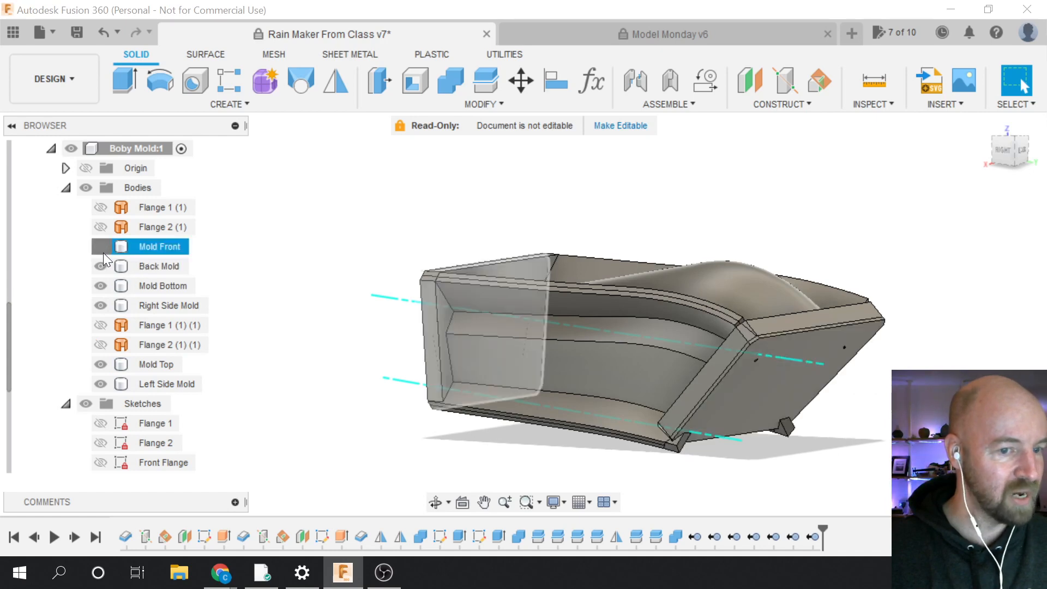
{"action": "left_click", "coordinate": [101, 247]}
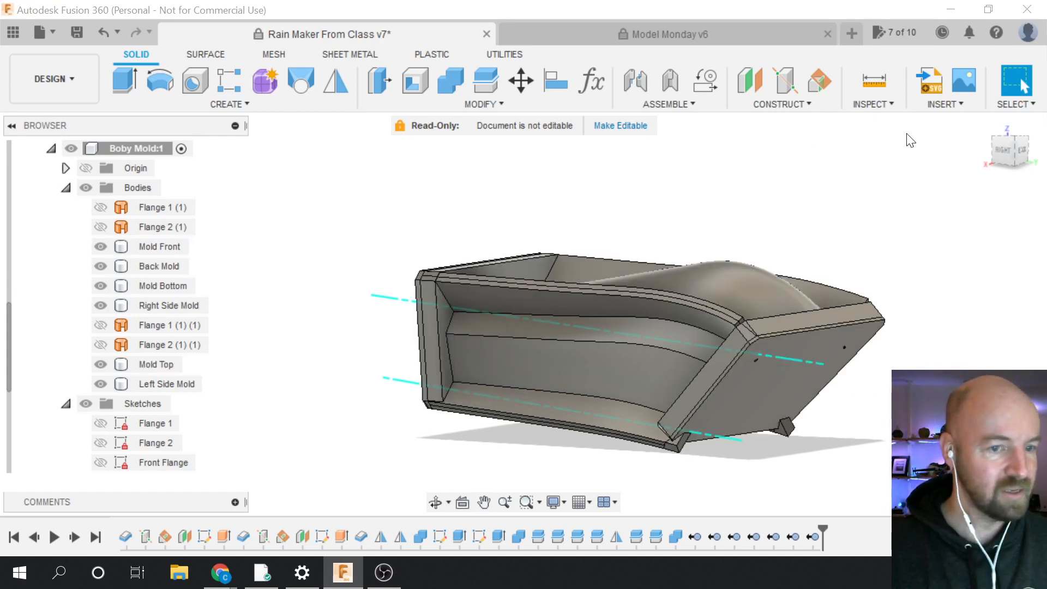
{"action": "left_click_drag", "start_coordinate": [1016, 145], "coordinate": [1038, 144]}
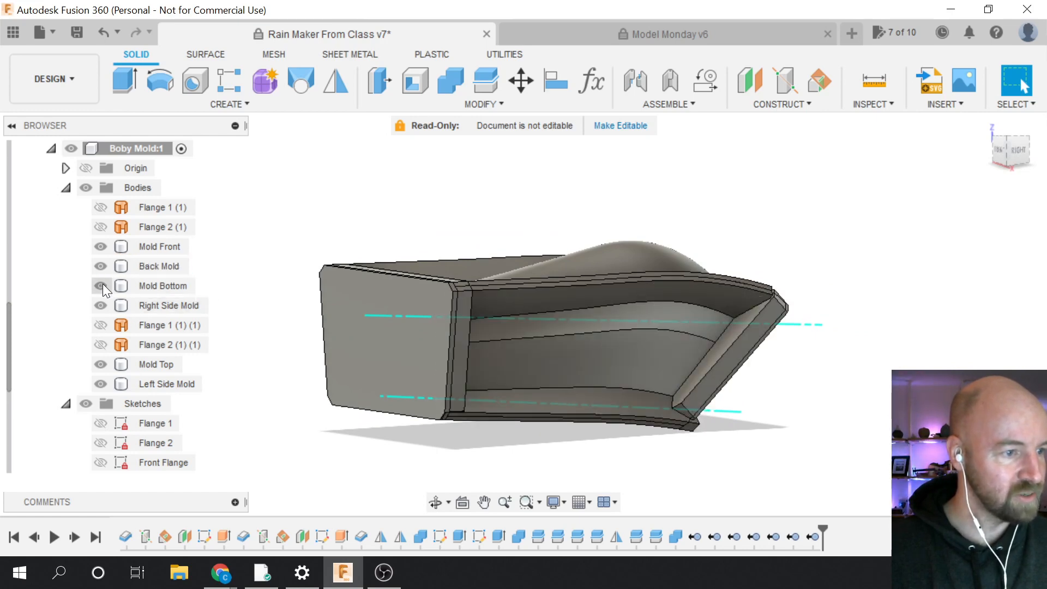
Hide Back Mold, Mold Front, Right Side Mold, Mold Top and Left Side Mold, leaving only Mold Bottom displayed
{"action": "left_click", "coordinate": [99, 366]}
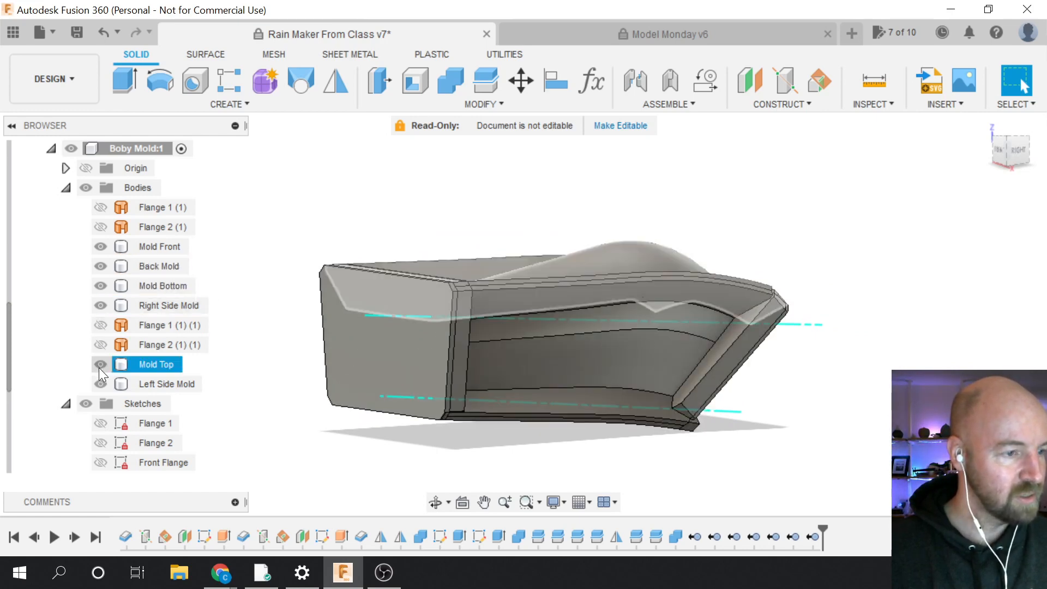
{"action": "left_click", "coordinate": [100, 266]}
{"action": "left_click", "coordinate": [97, 247]}
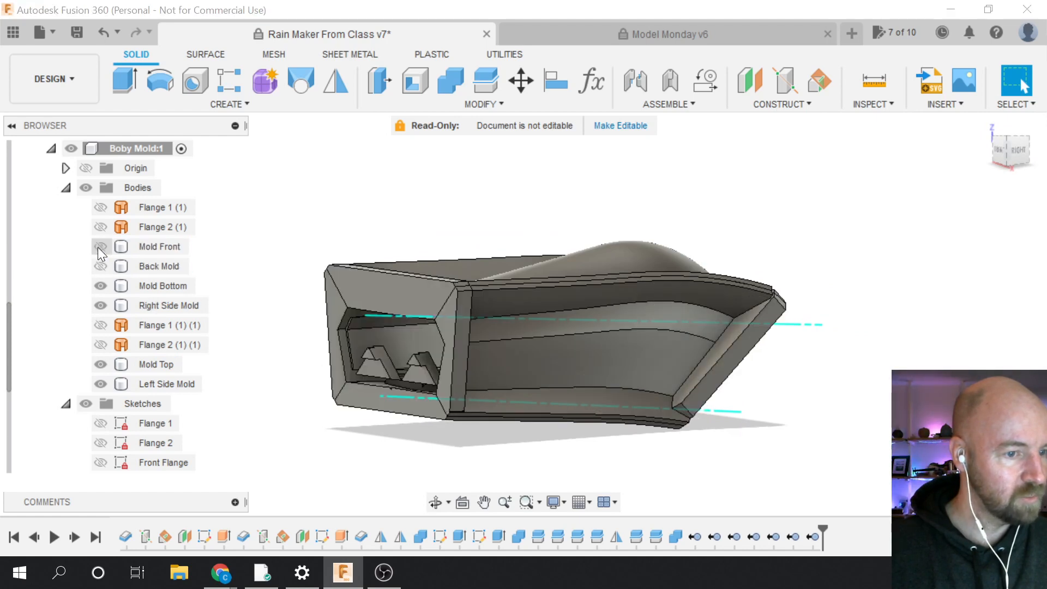
{"action": "left_click", "coordinate": [101, 304]}
{"action": "left_click", "coordinate": [101, 364]}
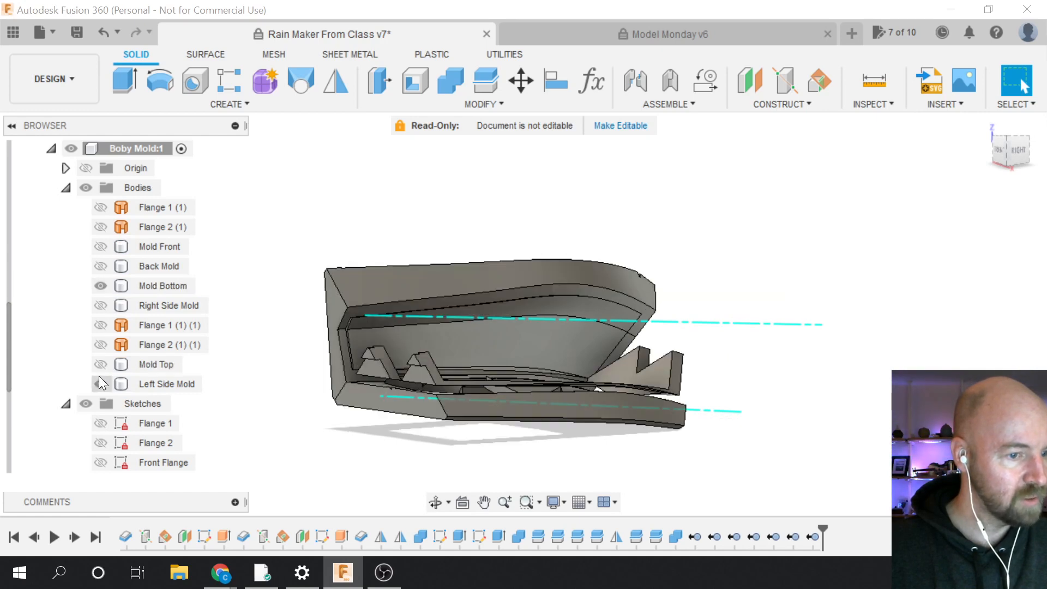
{"action": "left_click", "coordinate": [100, 384]}
{"action": "left_click", "coordinate": [100, 385]}
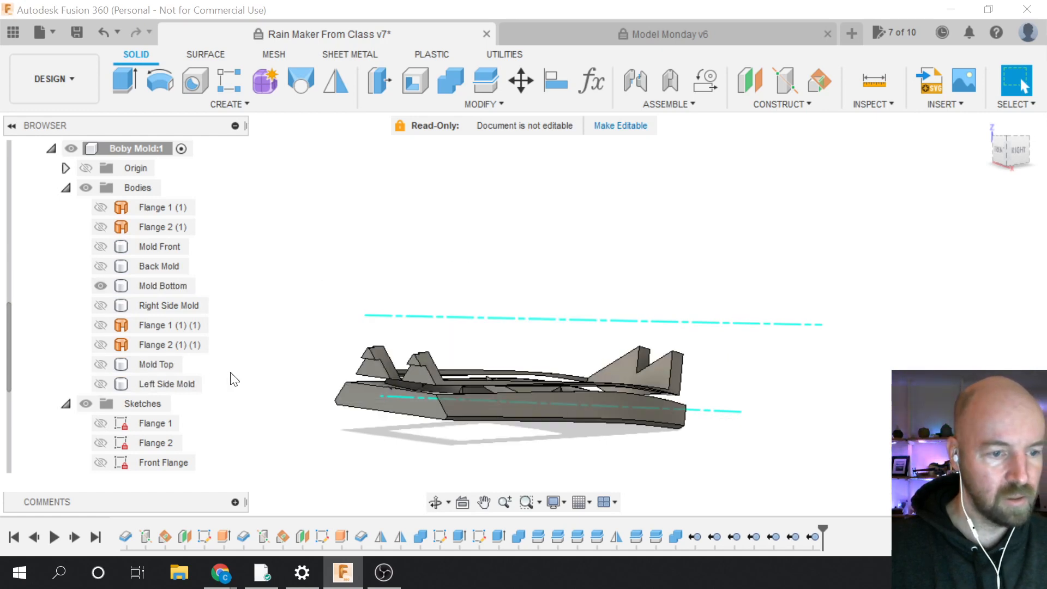
Examine the rear end of Mold Bottom around the two upright fins, from the side and slightly above
{"action": "mouse_move", "coordinate": [1010, 148]}
{"action": "left_mouse_down"}
{"action": "mouse_move", "coordinate": [1012, 166]}
{"action": "mouse_move", "coordinate": [1002, 156]}
{"action": "left_mouse_up"}
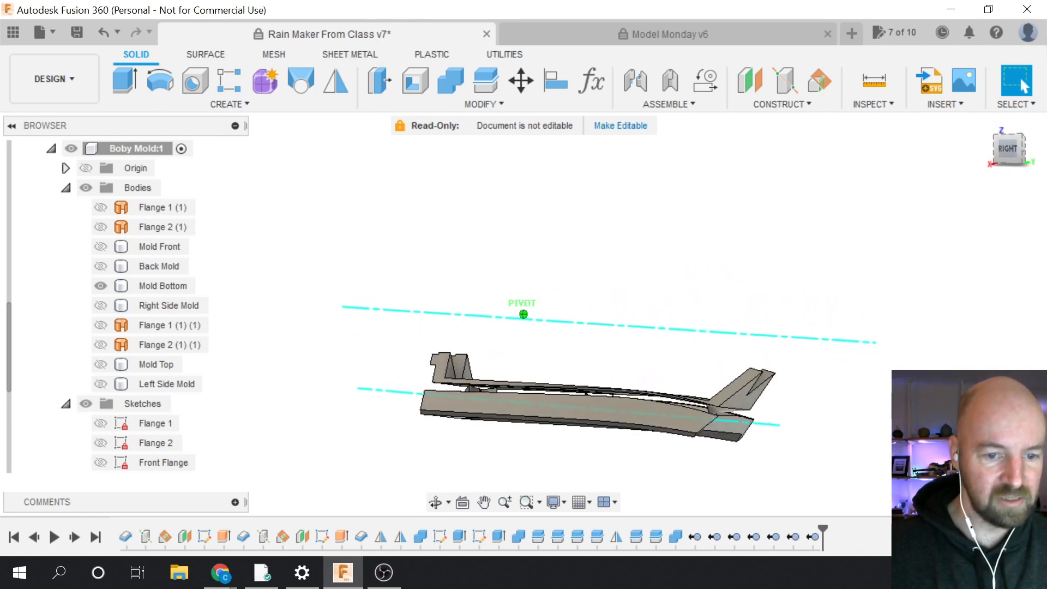
{"action": "scroll", "coordinate": [716, 408], "scroll_direction": "up", "scroll_amount": 2}
{"action": "scroll", "coordinate": [716, 409], "scroll_direction": "up", "scroll_amount": 5}
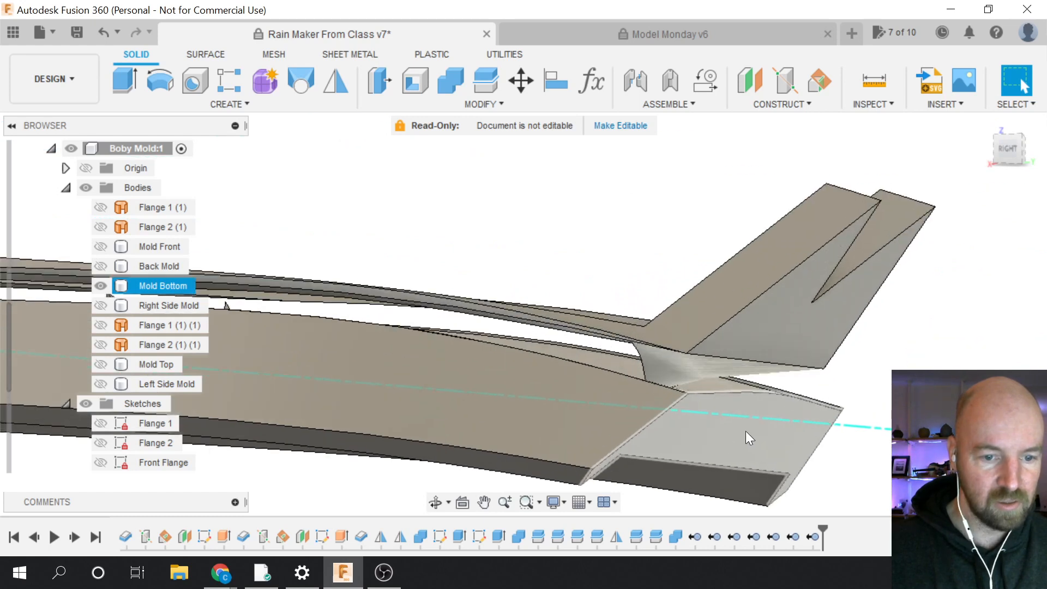
{"action": "scroll", "coordinate": [735, 434], "scroll_direction": "down", "scroll_amount": 2}
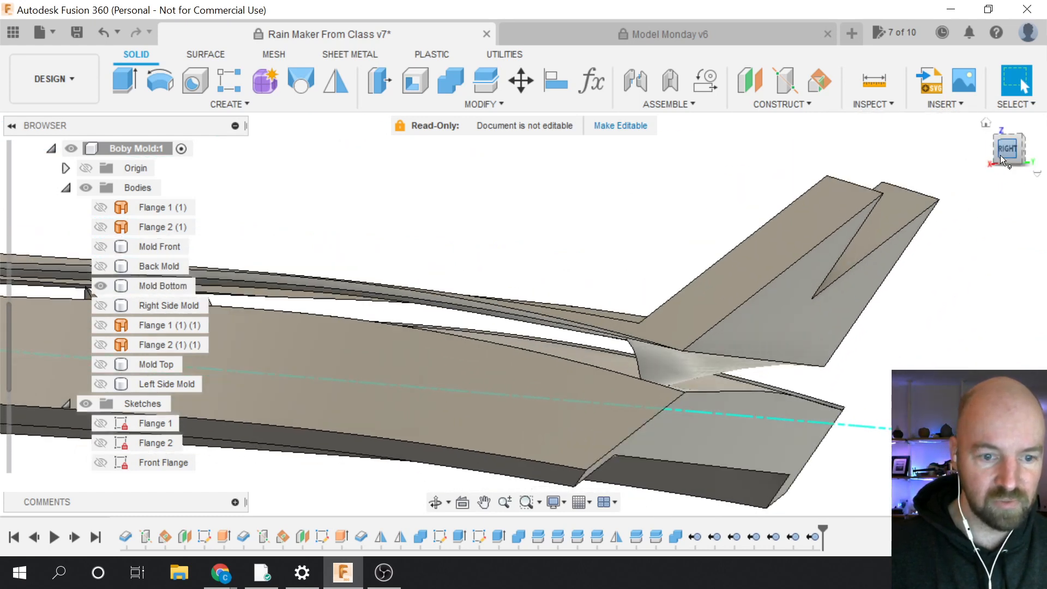
{"action": "left_click_drag", "start_coordinate": [1002, 155], "coordinate": [1006, 158]}
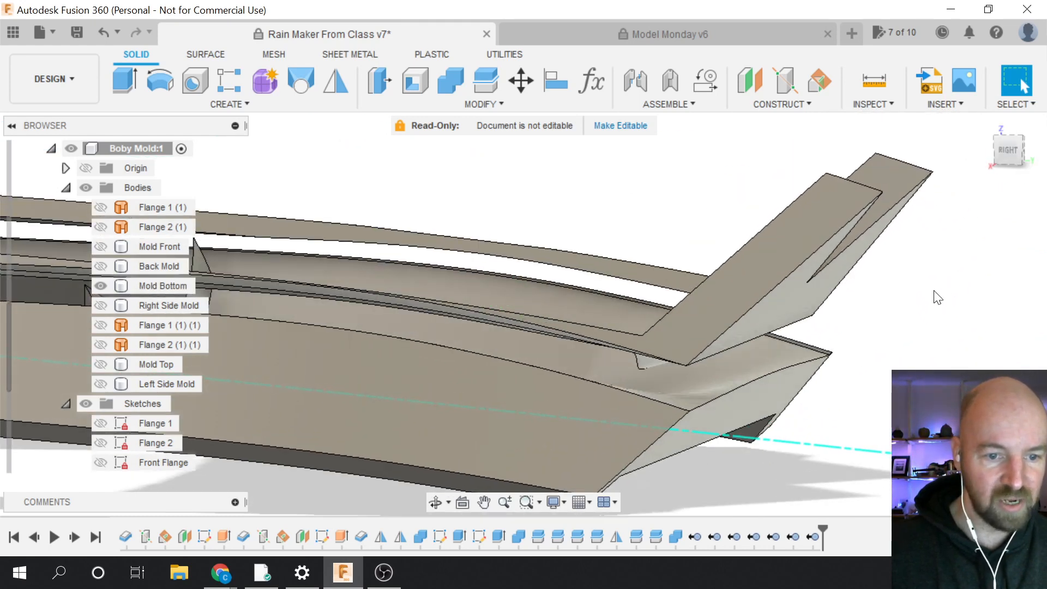
Examine the front end of Mold Bottom, where the raised supports and thin side strips sit above the base, from several angles
{"action": "scroll", "coordinate": [936, 297], "scroll_direction": "down", "scroll_amount": 5}
{"action": "scroll", "coordinate": [306, 250], "scroll_direction": "up", "scroll_amount": 4}
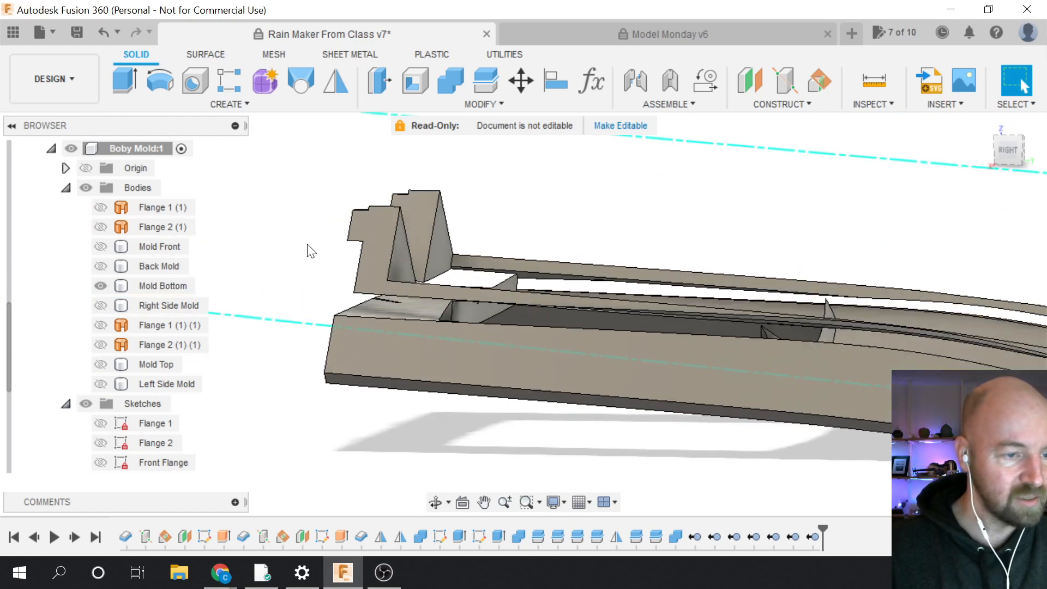
{"action": "scroll", "coordinate": [329, 253], "scroll_direction": "up", "scroll_amount": 2}
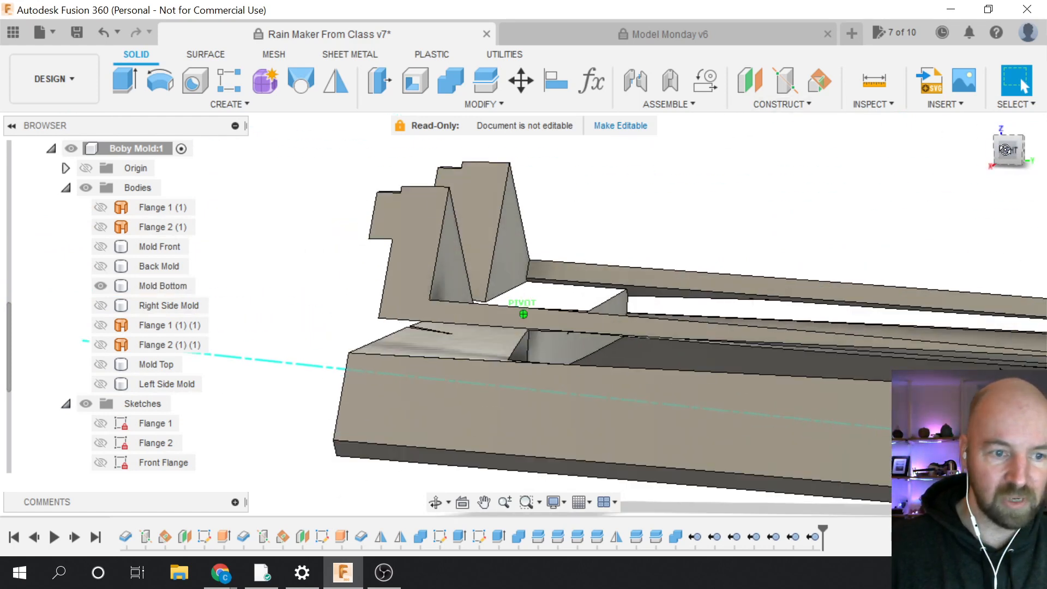
{"action": "left_click_drag", "start_coordinate": [1005, 149], "coordinate": [991, 148]}
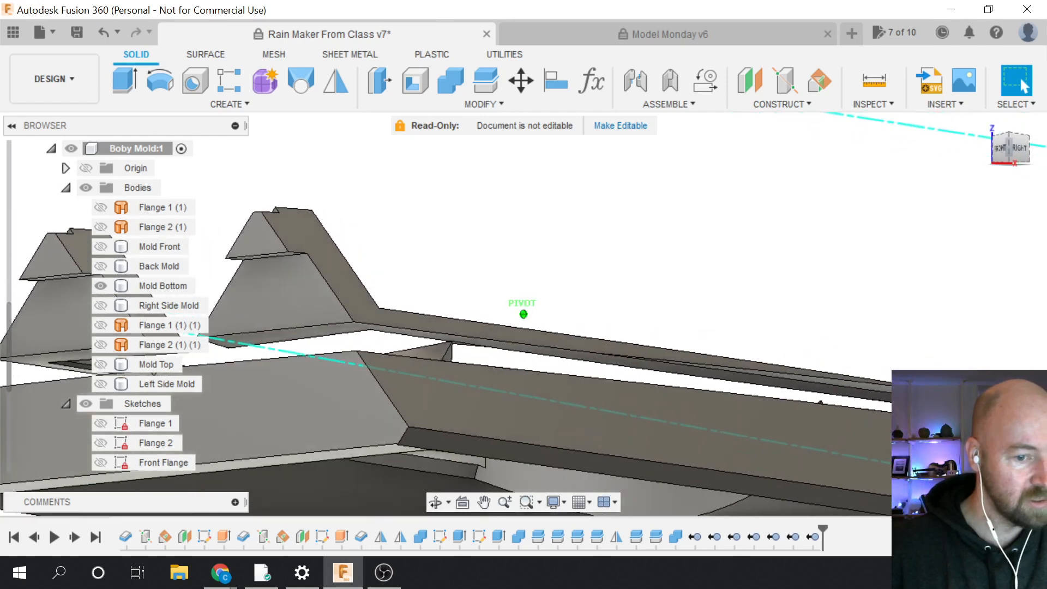
{"action": "left_click_drag", "start_coordinate": [648, 183], "coordinate": [641, 216]}
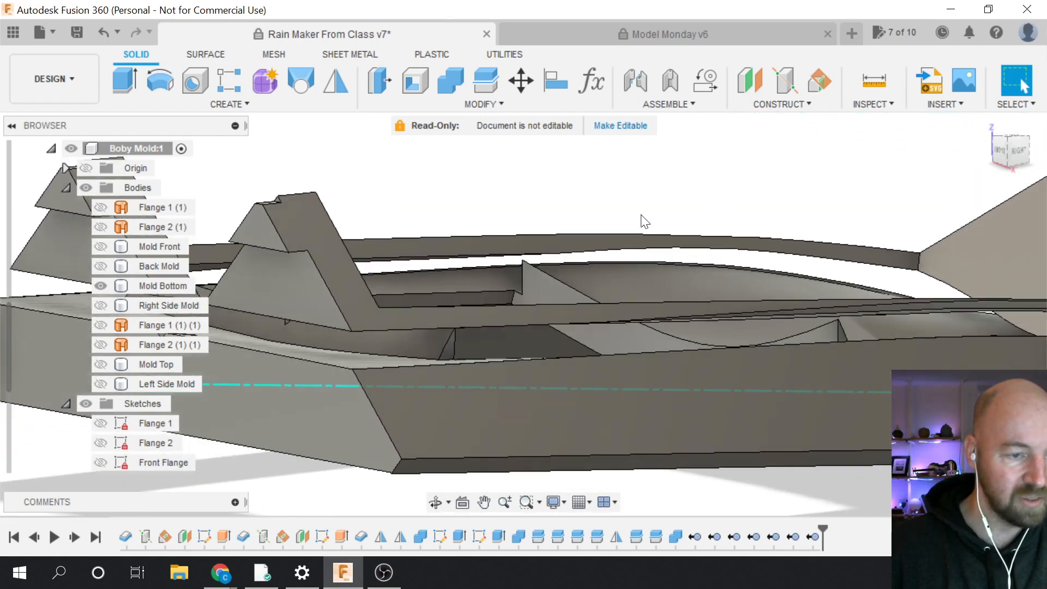
{"action": "scroll", "coordinate": [397, 343], "scroll_direction": "up", "scroll_amount": 6}
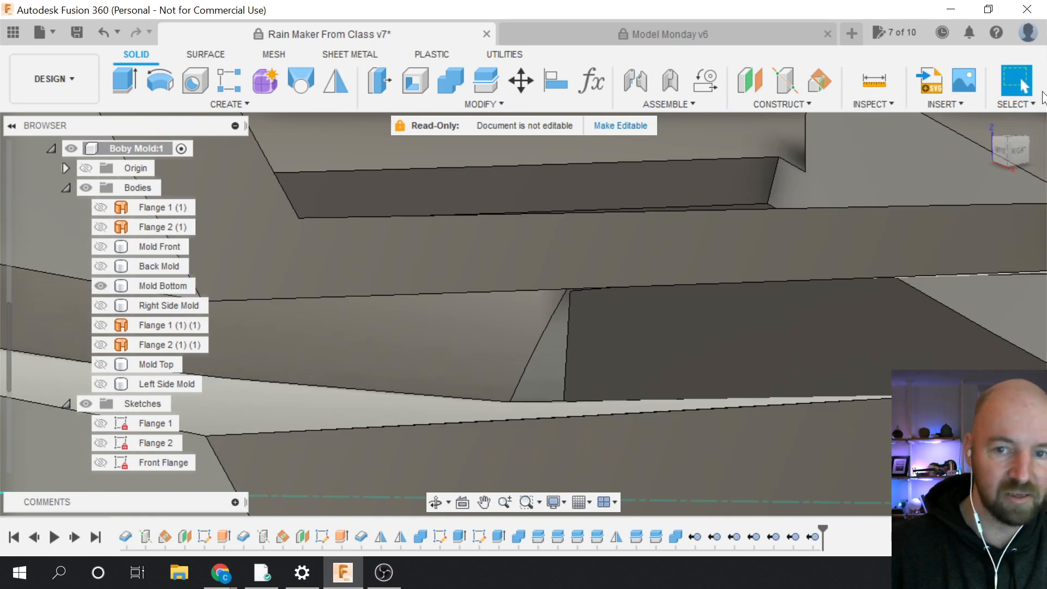
{"action": "left_click_drag", "start_coordinate": [1009, 139], "coordinate": [830, 186]}
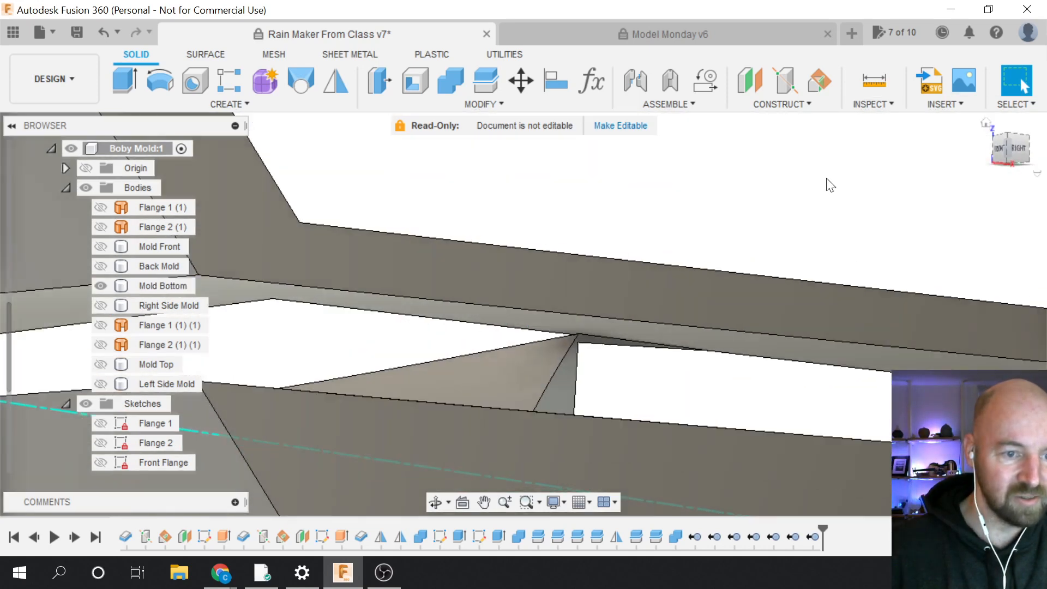
{"action": "left_click", "coordinate": [544, 349]}
{"action": "scroll", "coordinate": [567, 375], "scroll_direction": "down", "scroll_amount": 5}
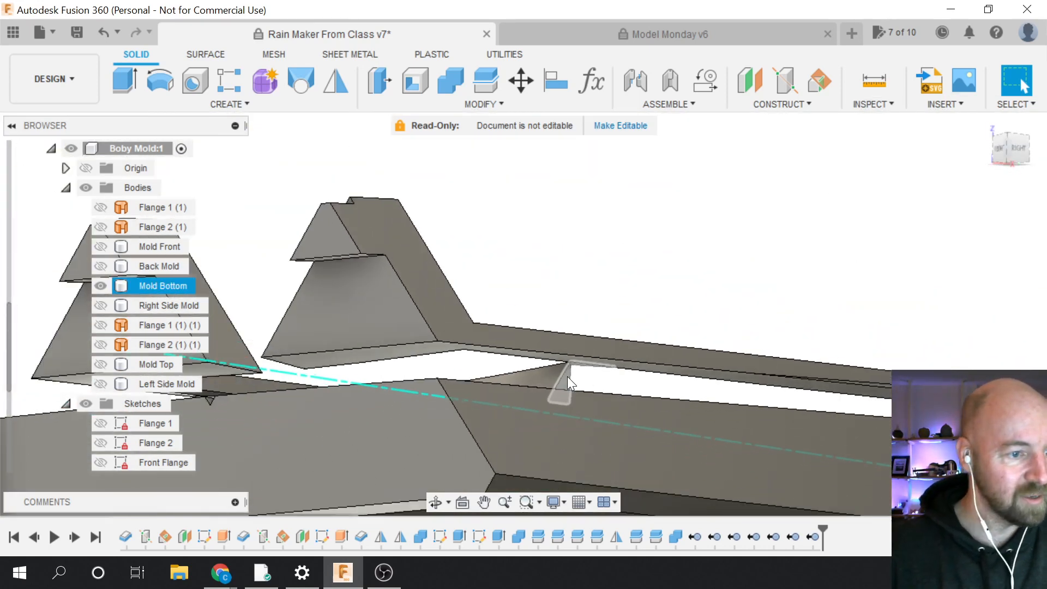
{"action": "scroll", "coordinate": [567, 376], "scroll_direction": "down", "scroll_amount": 2}
{"action": "key", "text": "Escape"}
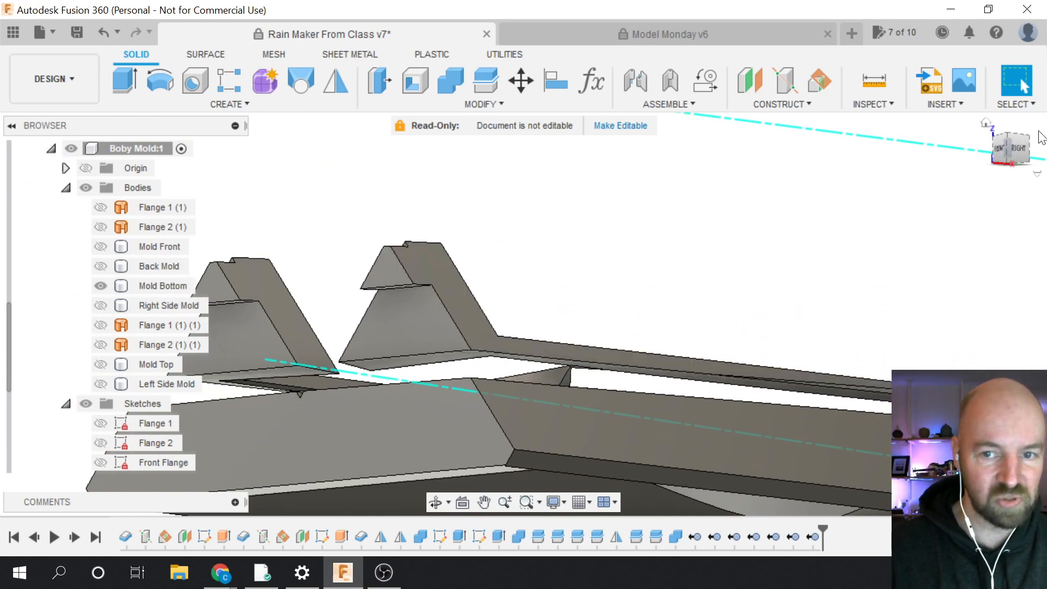
{"action": "mouse_move", "coordinate": [523, 305]}
{"action": "middle_mouse_down", "text": "shift"}
{"action": "mouse_move", "coordinate": [406, 318]}
{"action": "mouse_move", "coordinate": [344, 365]}
{"action": "mouse_move", "coordinate": [322, 283]}
{"action": "mouse_move", "coordinate": [348, 344]}
{"action": "mouse_move", "coordinate": [360, 321]}
{"action": "mouse_move", "coordinate": [403, 381]}
{"action": "mouse_move", "coordinate": [458, 360]}
{"action": "mouse_move", "coordinate": [376, 316]}
{"action": "mouse_move", "coordinate": [403, 305]}
{"action": "middle_mouse_up", "text": "shift"}
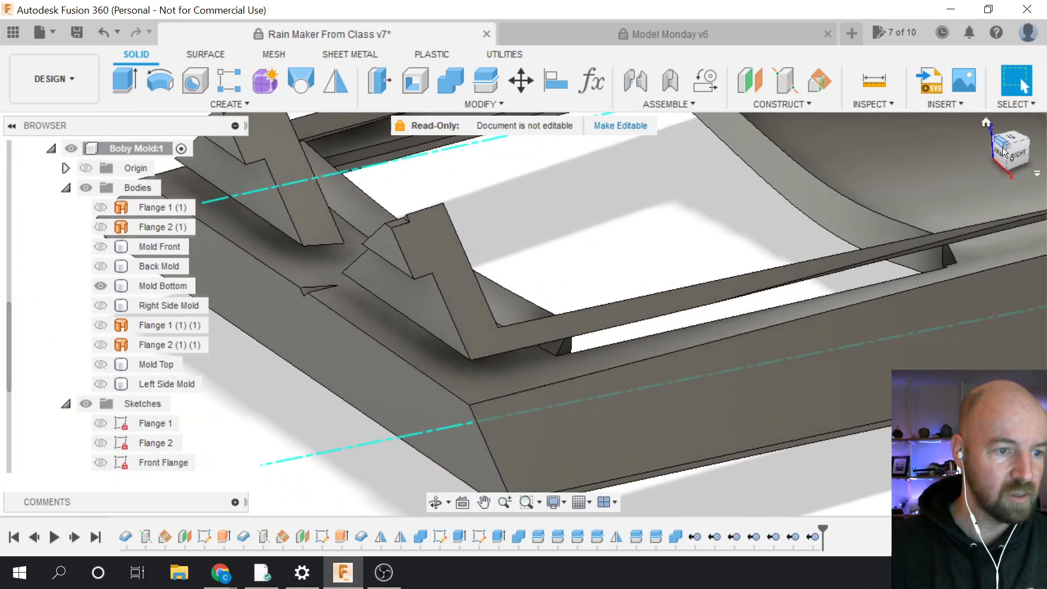
Try to split the Mold Bottom body using its curved upper face as the splitting tool, with the tool extended
{"action": "left_click", "coordinate": [466, 102]}
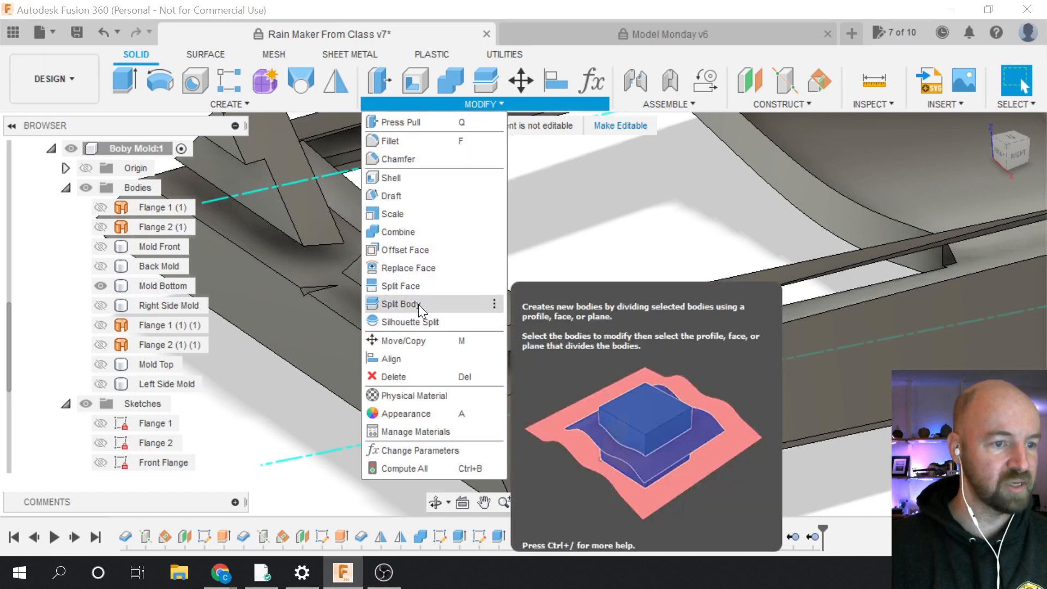
{"action": "left_click", "coordinate": [418, 304]}
{"action": "left_click", "coordinate": [506, 369]}
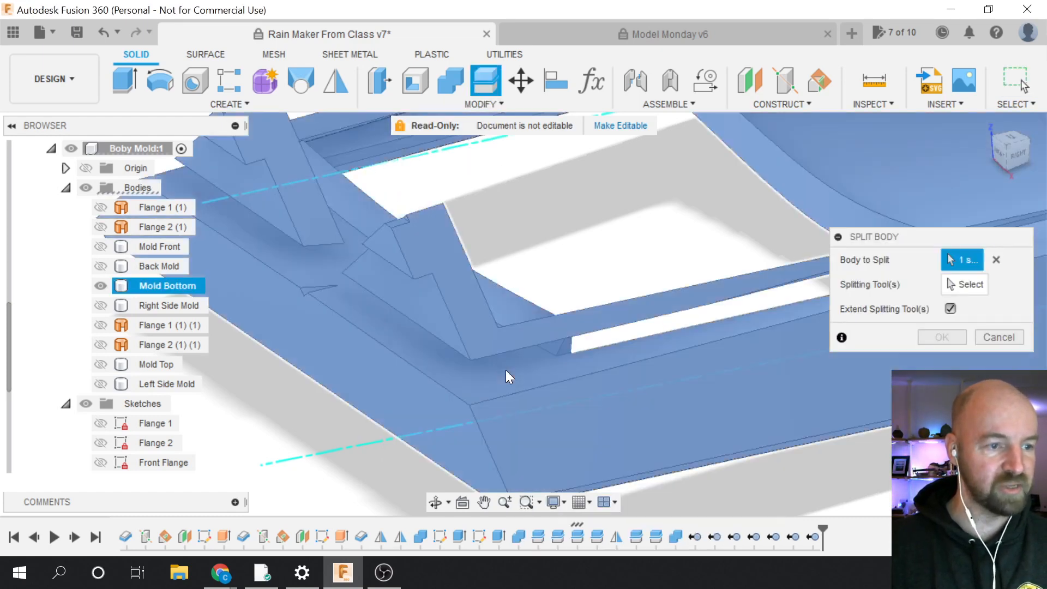
{"action": "scroll", "coordinate": [565, 381], "scroll_direction": "down", "scroll_amount": 3}
{"action": "scroll", "coordinate": [565, 381], "scroll_direction": "down", "scroll_amount": 1}
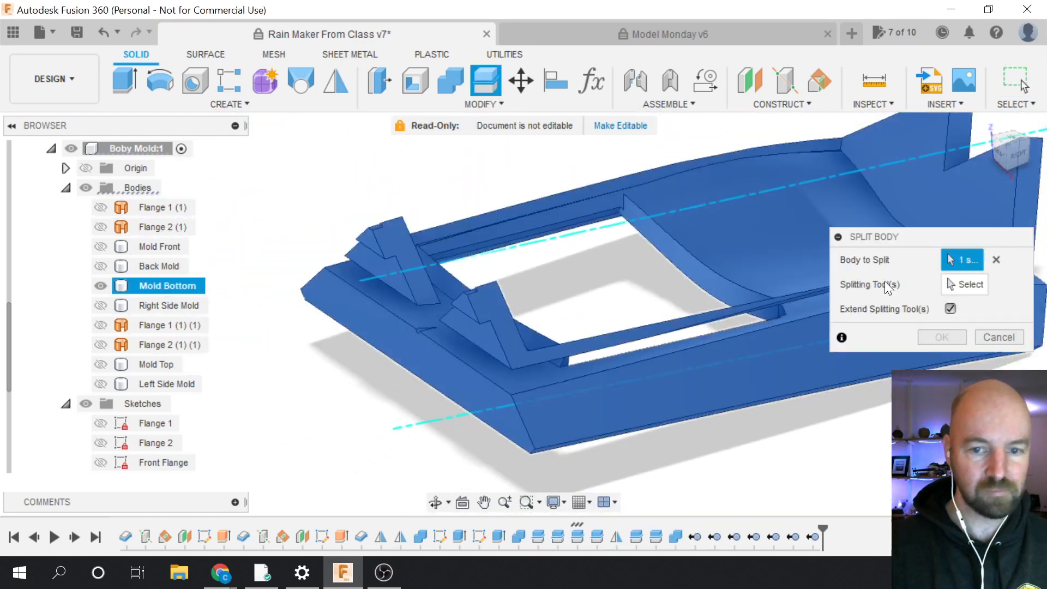
{"action": "left_click", "coordinate": [966, 279]}
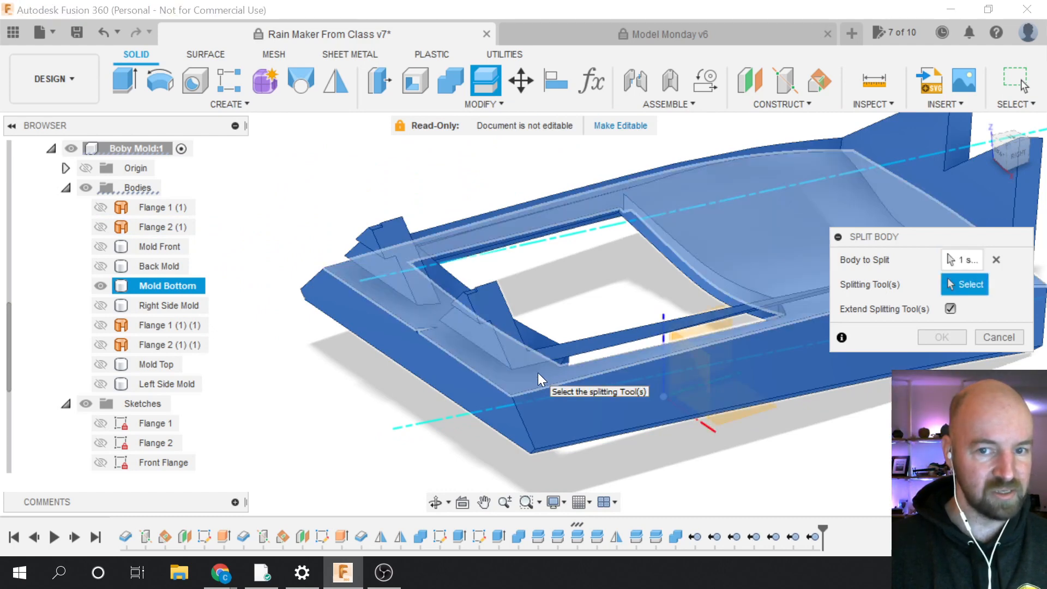
{"action": "left_click", "coordinate": [538, 374]}
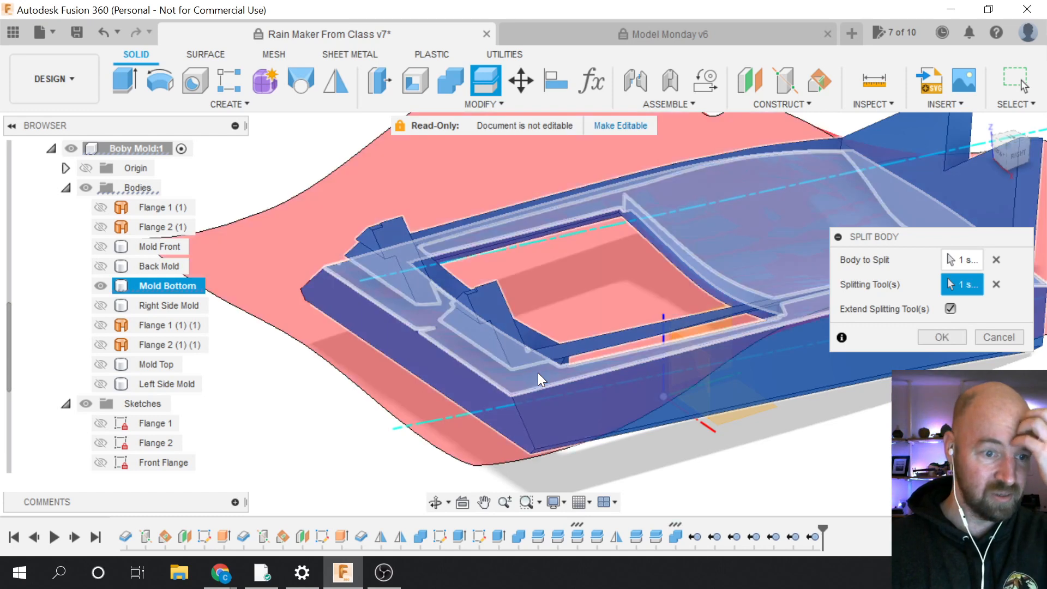
{"action": "scroll", "coordinate": [531, 375], "scroll_direction": "down", "scroll_amount": 3}
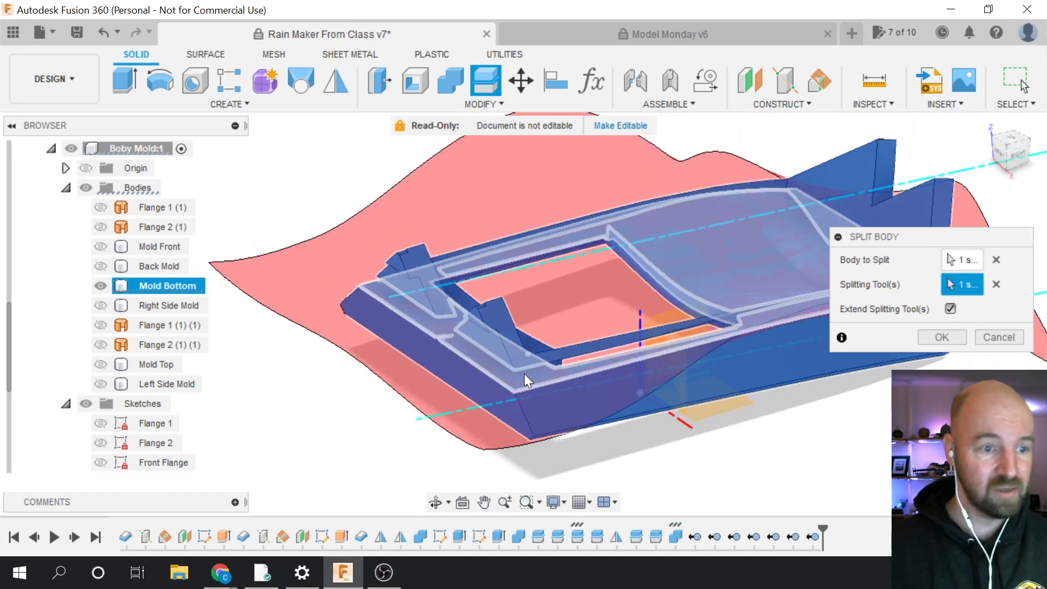
{"action": "scroll", "coordinate": [443, 417], "scroll_direction": "down", "scroll_amount": 2}
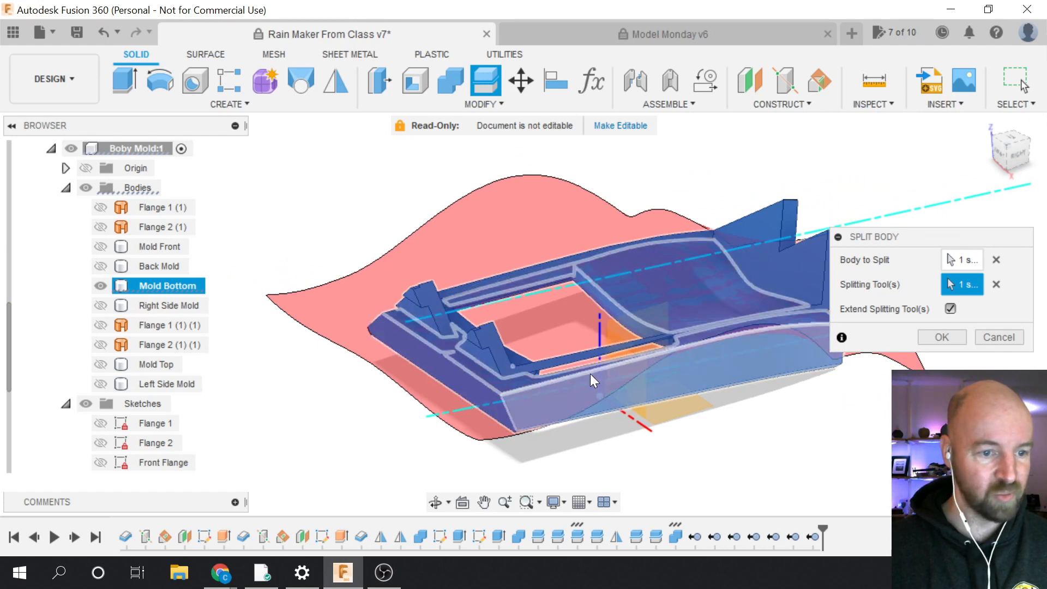
{"action": "left_click", "coordinate": [943, 338]}
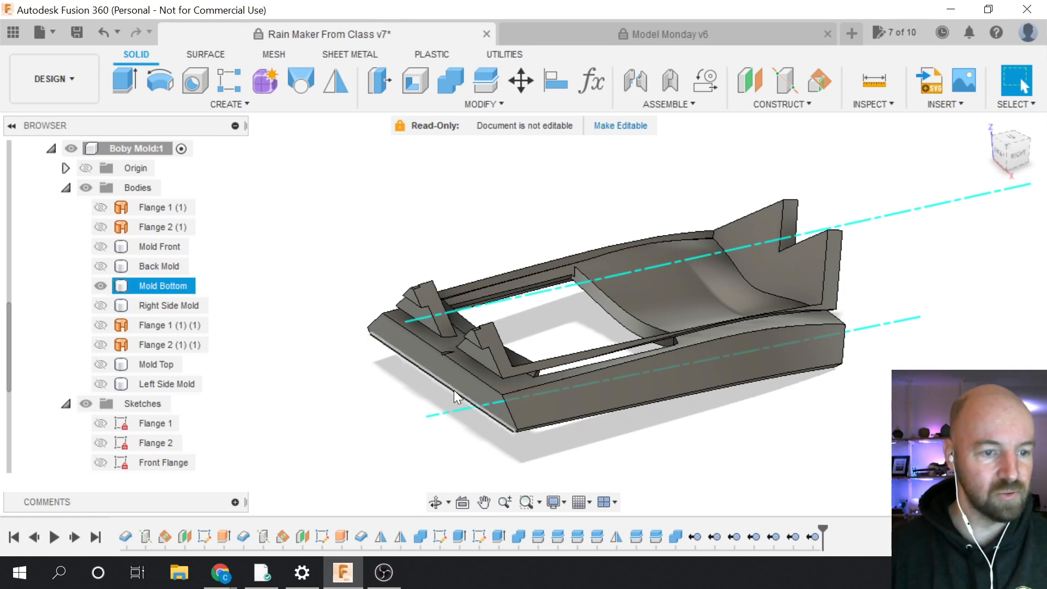
Check the extent of Mold Bottom's upper face, and try splitting the body with that face without extending the splitting tool
{"action": "scroll", "coordinate": [463, 384], "scroll_direction": "up", "scroll_amount": 4}
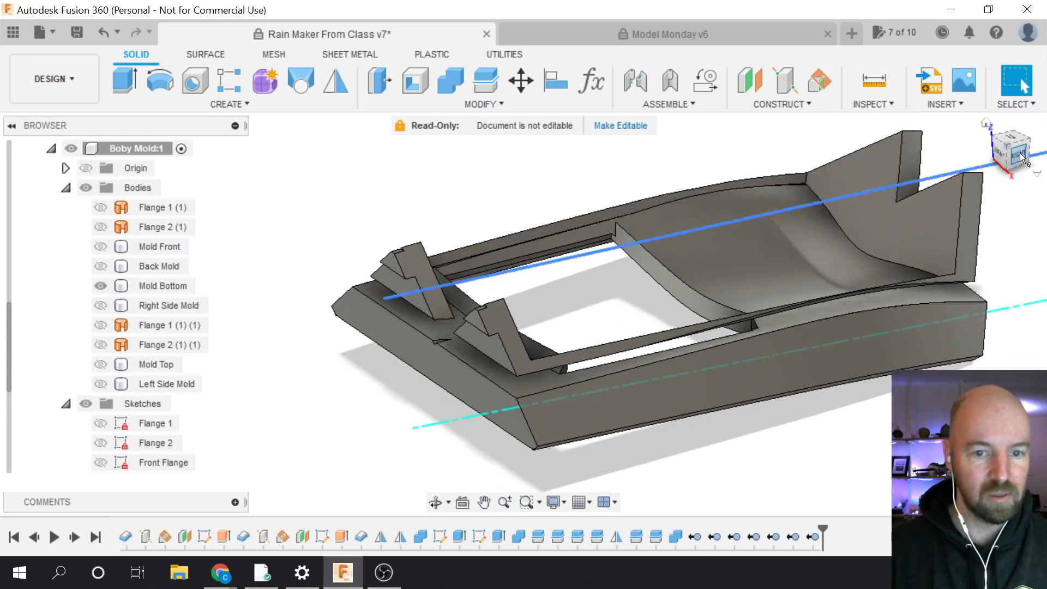
{"action": "mouse_move", "coordinate": [1021, 158]}
{"action": "left_mouse_down"}
{"action": "mouse_move", "coordinate": [1015, 129]}
{"action": "mouse_move", "coordinate": [991, 144]}
{"action": "mouse_move", "coordinate": [1011, 140]}
{"action": "left_mouse_up"}
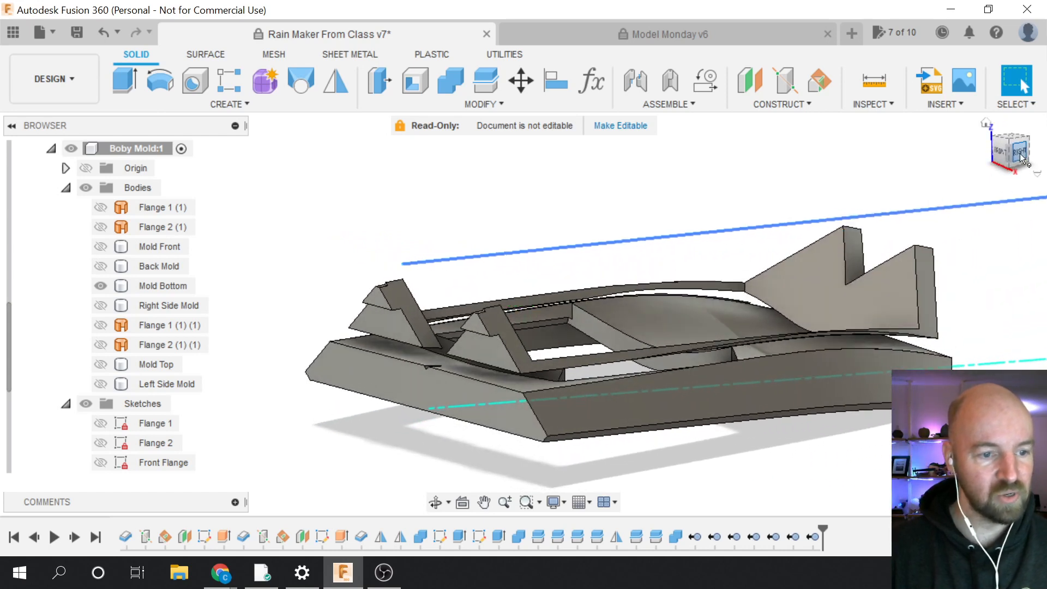
{"action": "scroll", "coordinate": [463, 392], "scroll_direction": "up", "scroll_amount": 3}
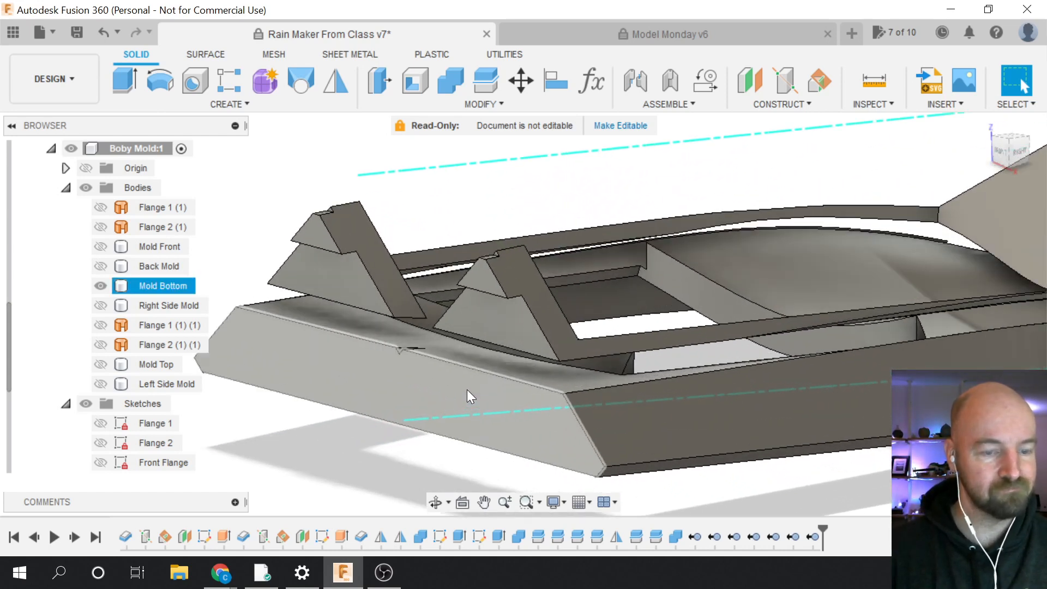
{"action": "left_click", "coordinate": [577, 375]}
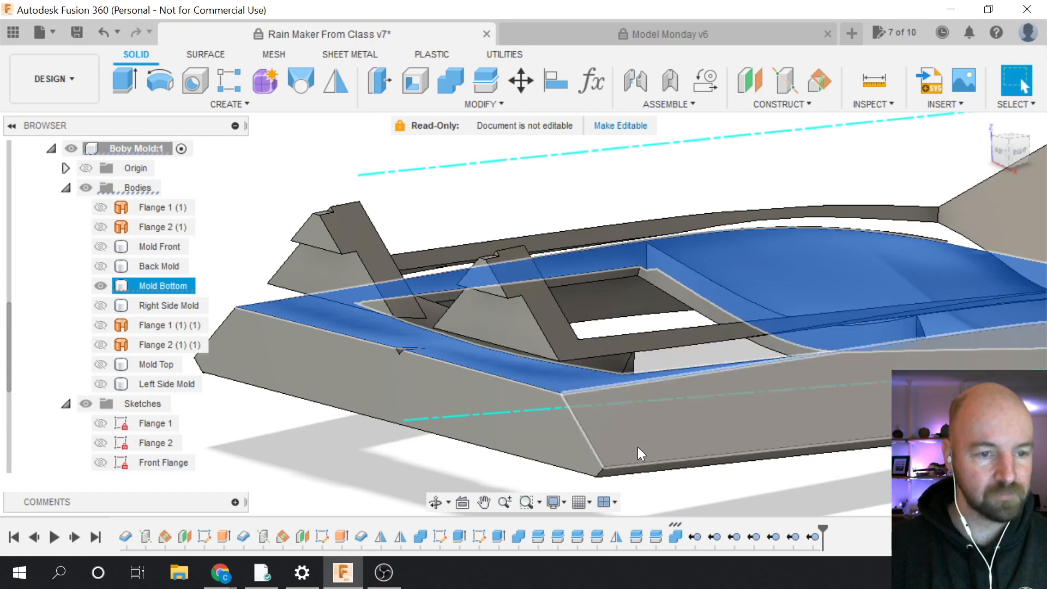
{"action": "mouse_move", "coordinate": [1007, 154]}
{"action": "left_mouse_down"}
{"action": "mouse_move", "coordinate": [988, 162]}
{"action": "mouse_move", "coordinate": [951, 220]}
{"action": "mouse_move", "coordinate": [921, 188]}
{"action": "mouse_move", "coordinate": [940, 169]}
{"action": "mouse_move", "coordinate": [913, 143]}
{"action": "mouse_move", "coordinate": [938, 218]}
{"action": "mouse_move", "coordinate": [959, 191]}
{"action": "mouse_move", "coordinate": [927, 169]}
{"action": "mouse_move", "coordinate": [970, 213]}
{"action": "mouse_move", "coordinate": [1016, 153]}
{"action": "left_mouse_up"}
{"action": "left_click", "coordinate": [556, 200]}
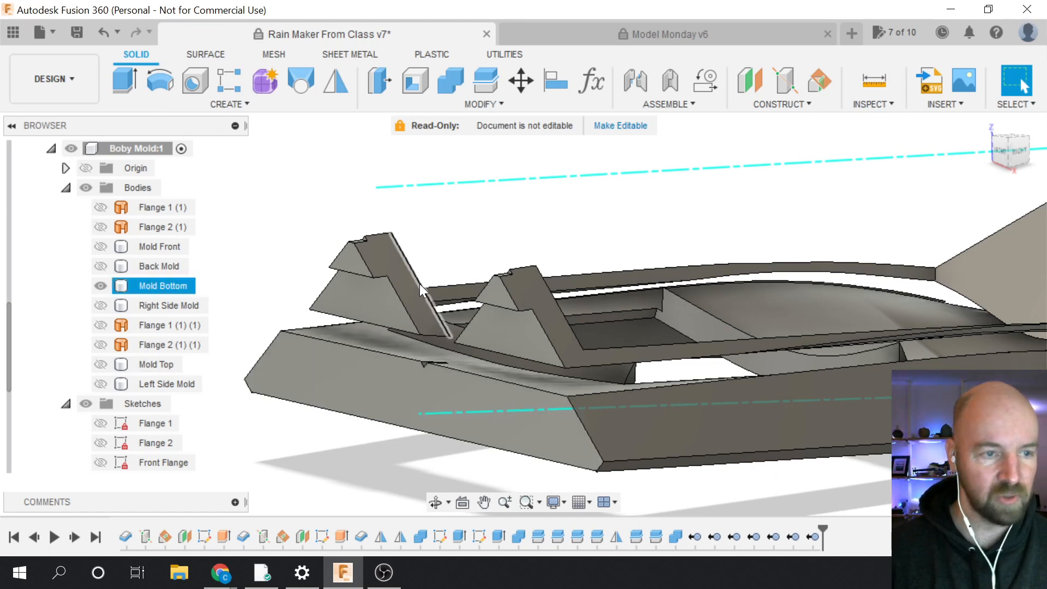
{"action": "left_click", "coordinate": [502, 105]}
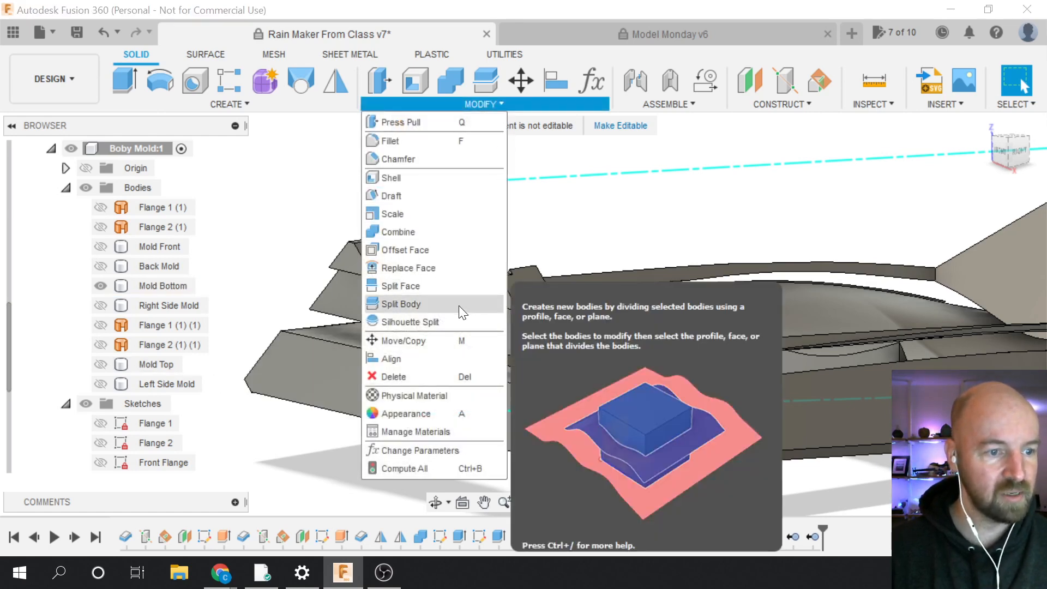
{"action": "left_click", "coordinate": [430, 303]}
{"action": "left_click", "coordinate": [413, 352]}
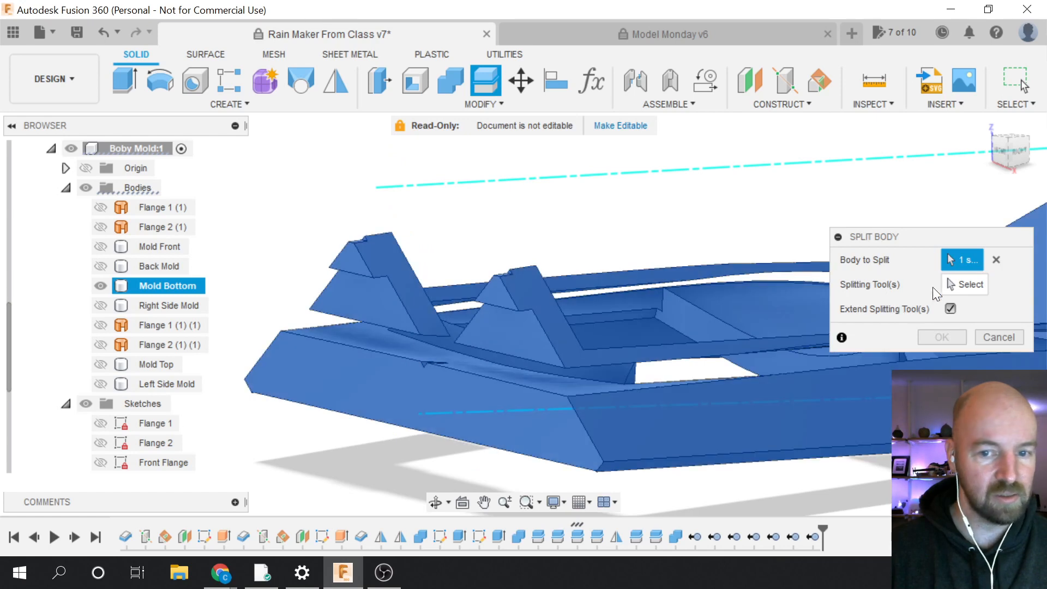
{"action": "left_click", "coordinate": [957, 283]}
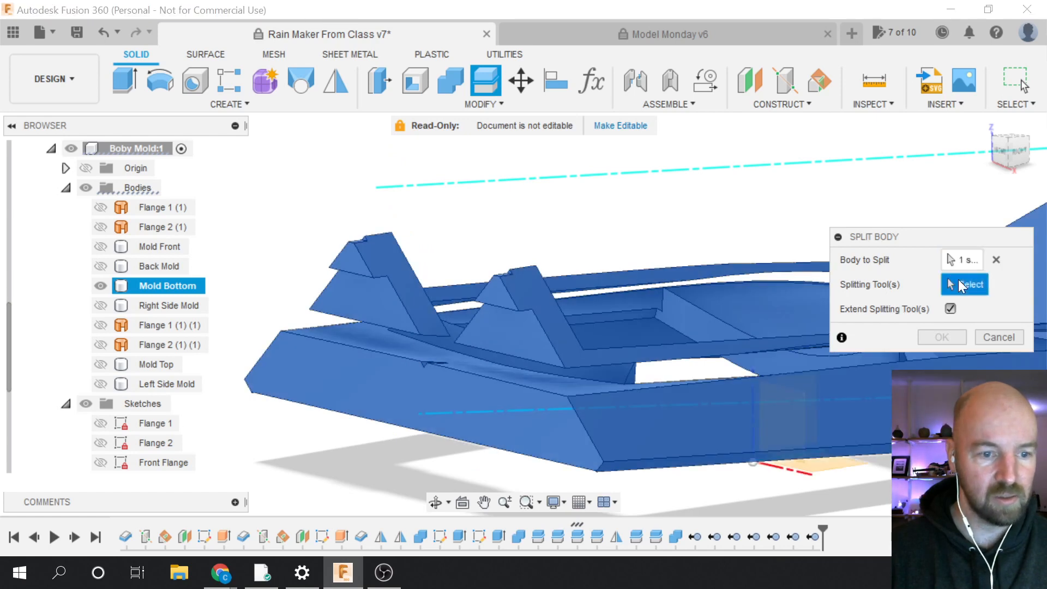
{"action": "left_click", "coordinate": [583, 384]}
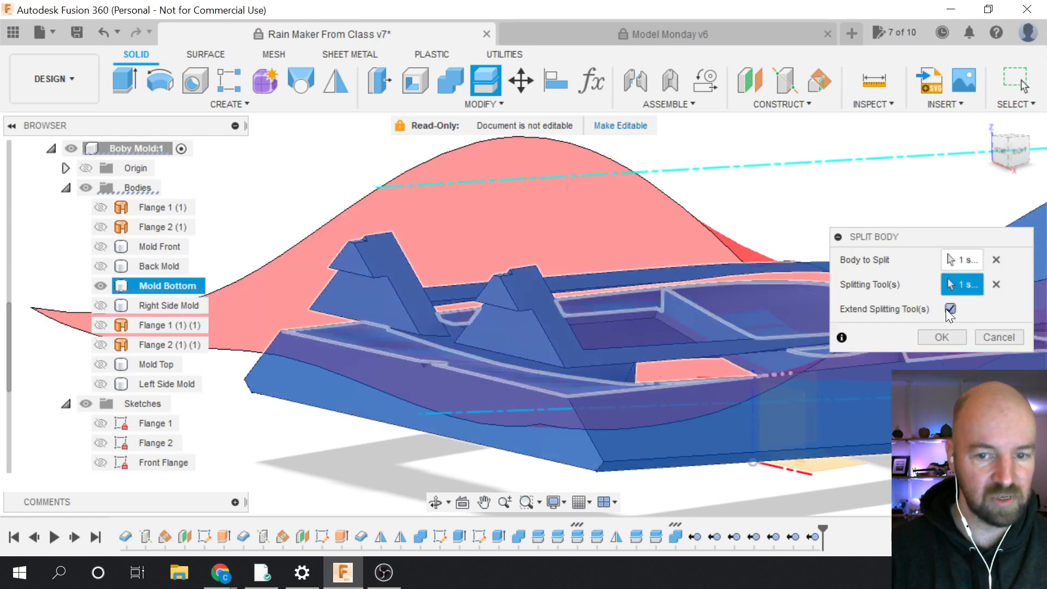
{"action": "left_click", "coordinate": [949, 308]}
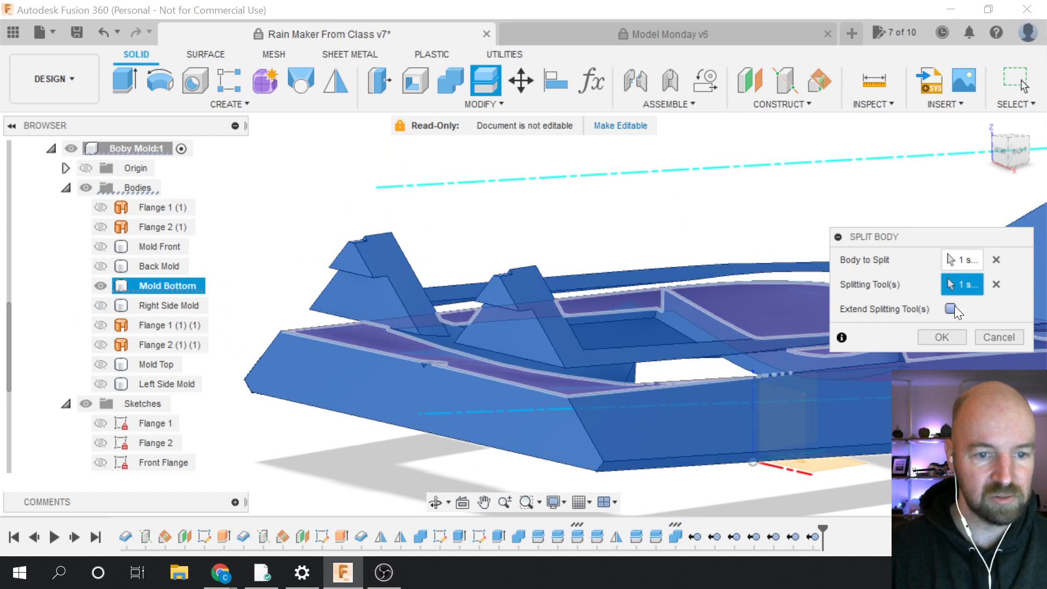
{"action": "left_click", "coordinate": [949, 336]}
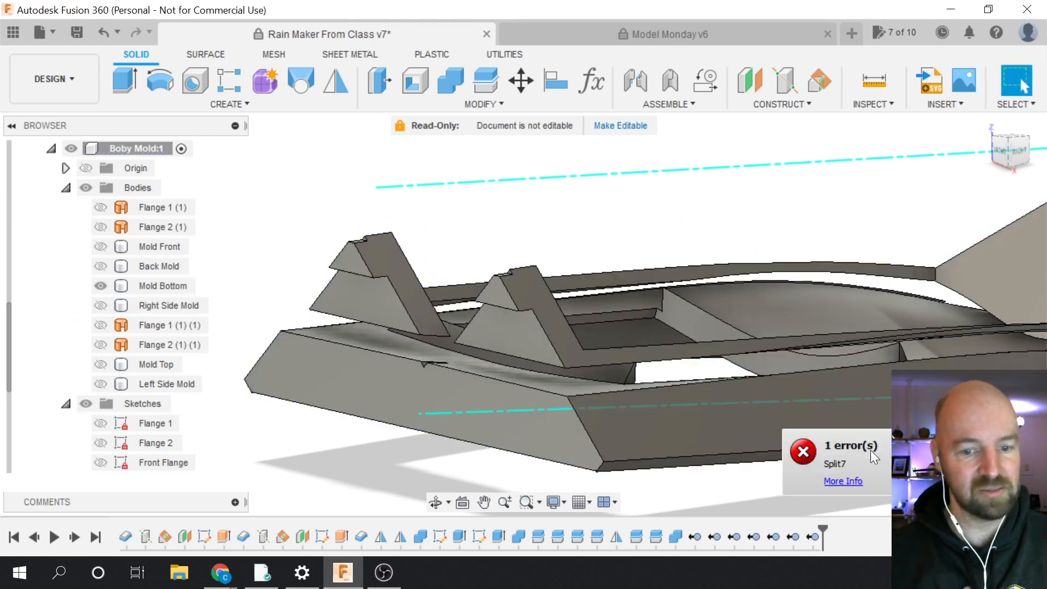
Inspect Mold Bottom's front supports and the thin strips above the base from the front and right side
{"action": "scroll", "coordinate": [436, 466], "scroll_direction": "down", "scroll_amount": 3}
{"action": "left_click", "coordinate": [560, 371]}
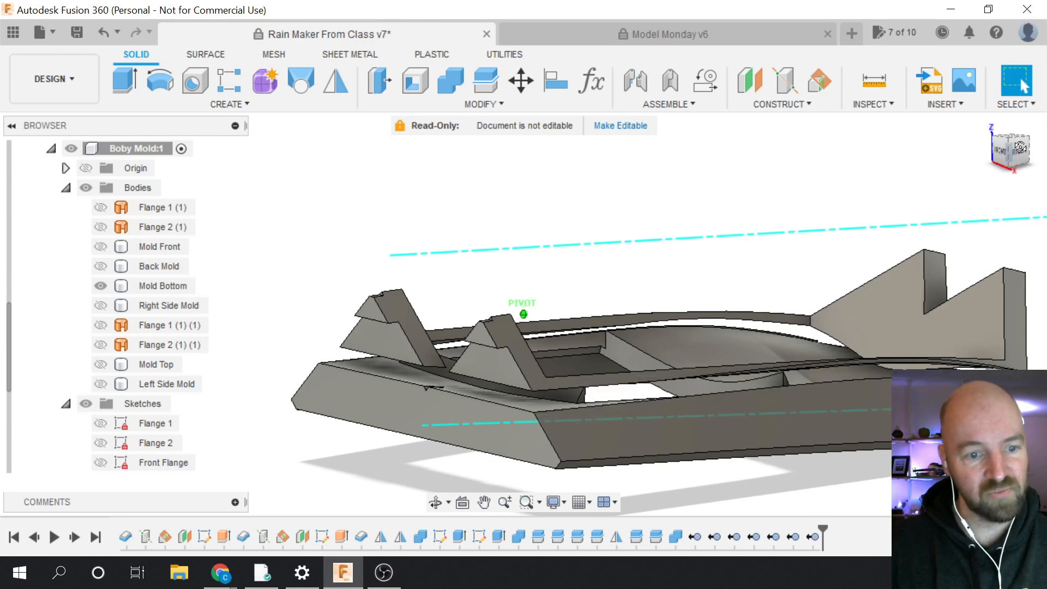
{"action": "left_click", "coordinate": [1012, 146]}
{"action": "left_click_drag", "start_coordinate": [1012, 146], "coordinate": [970, 153]}
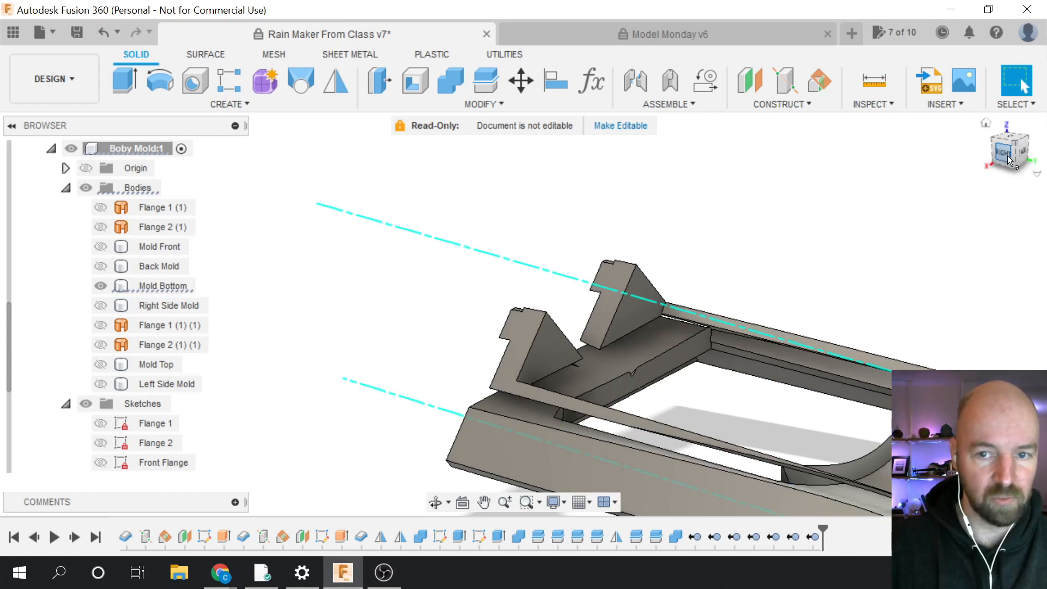
{"action": "mouse_move", "coordinate": [1006, 156]}
{"action": "left_mouse_down"}
{"action": "mouse_move", "coordinate": [963, 458]}
{"action": "mouse_move", "coordinate": [943, 474]}
{"action": "mouse_move", "coordinate": [916, 469]}
{"action": "mouse_move", "coordinate": [897, 401]}
{"action": "mouse_move", "coordinate": [899, 469]}
{"action": "left_mouse_up"}
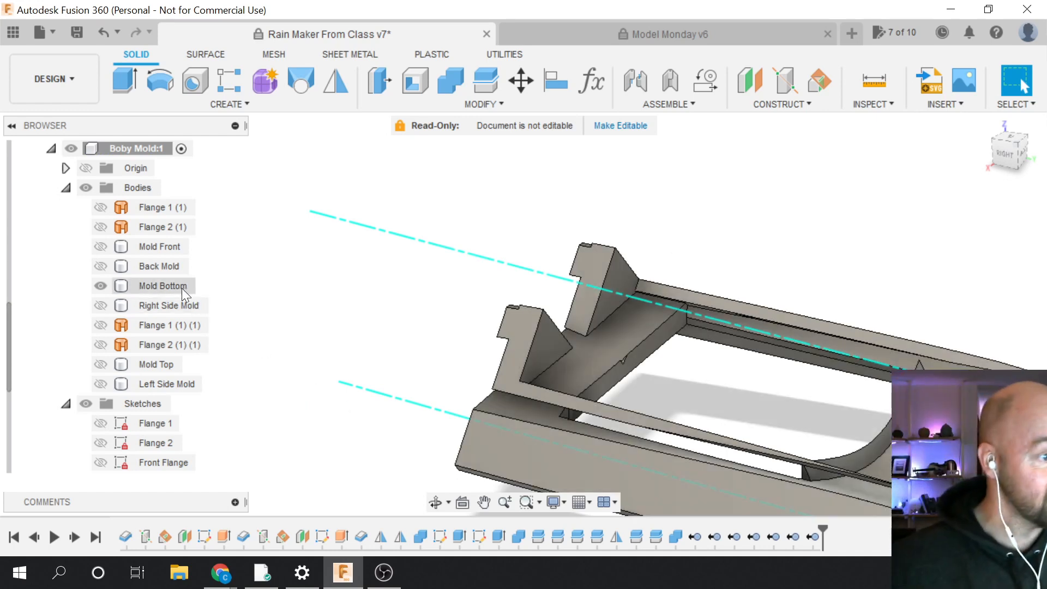
Display the Body component's Main Body (8) surface around Mold Bottom, with Thin Plastic and OverMold hidden and Boby Mold active
{"action": "scroll", "coordinate": [106, 306], "scroll_direction": "up", "scroll_amount": 1}
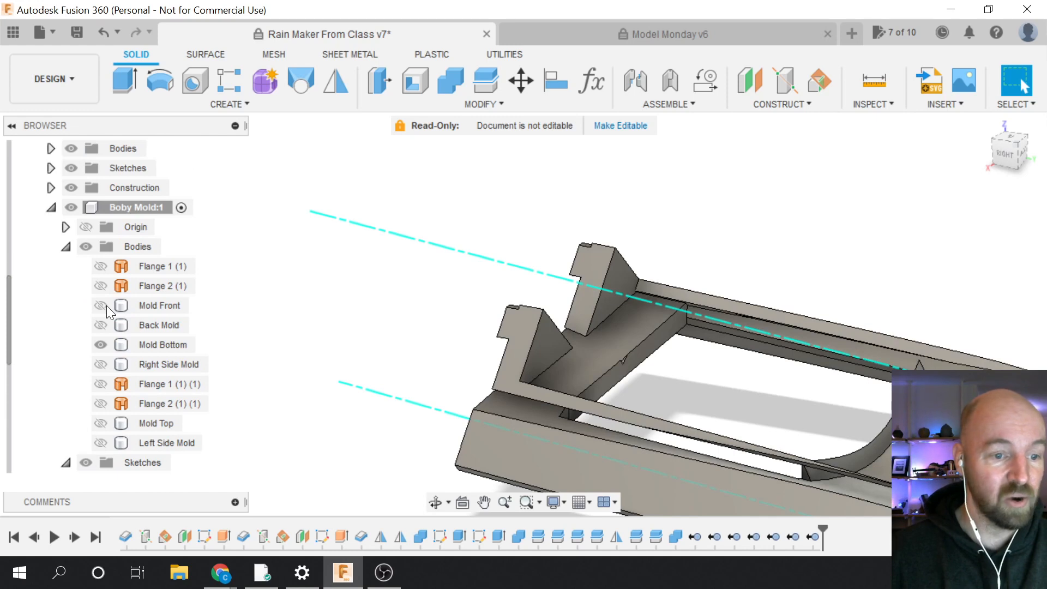
{"action": "scroll", "coordinate": [107, 305], "scroll_direction": "up", "scroll_amount": 5}
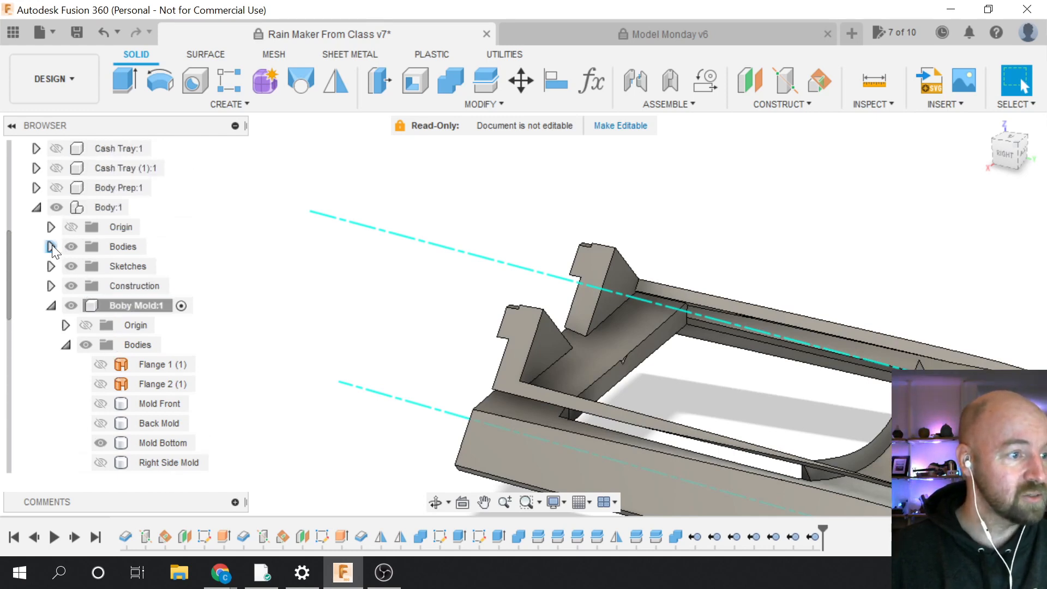
{"action": "left_click", "coordinate": [52, 247]}
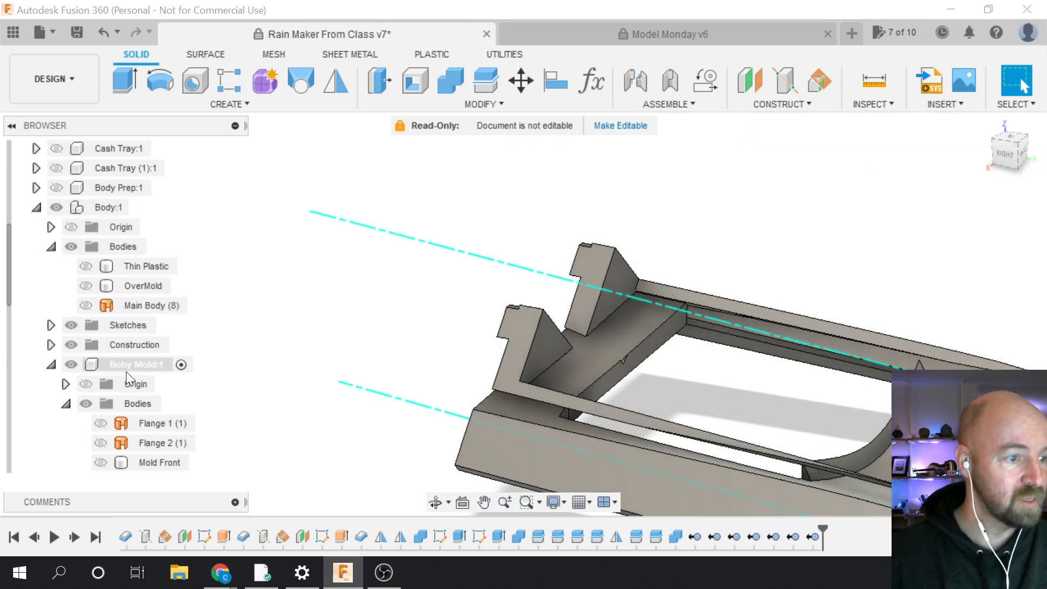
{"action": "right_click", "coordinate": [126, 368]}
{"action": "left_click", "coordinate": [227, 455]}
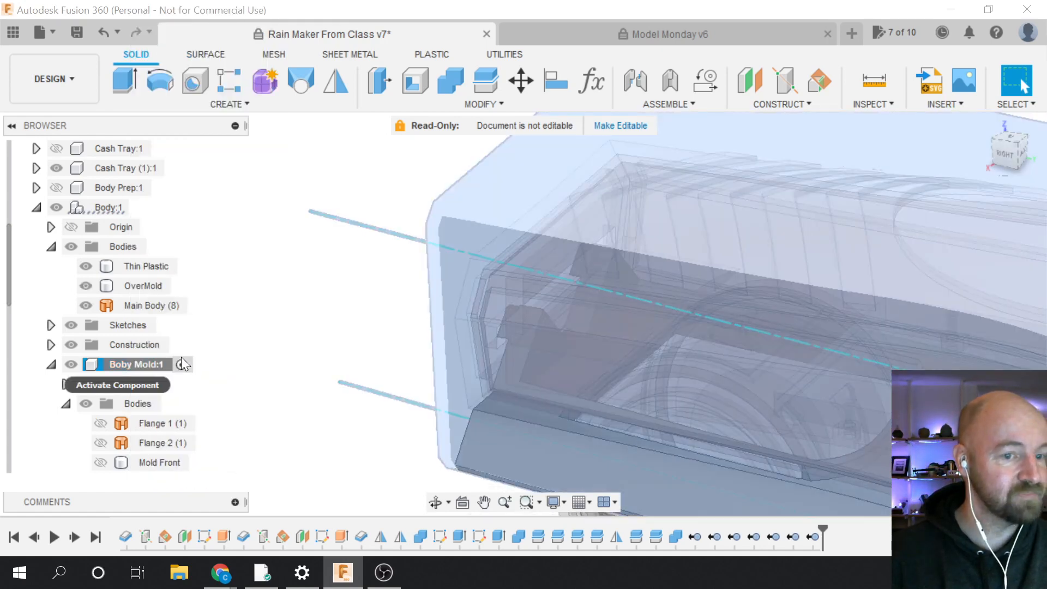
{"action": "left_click", "coordinate": [182, 364]}
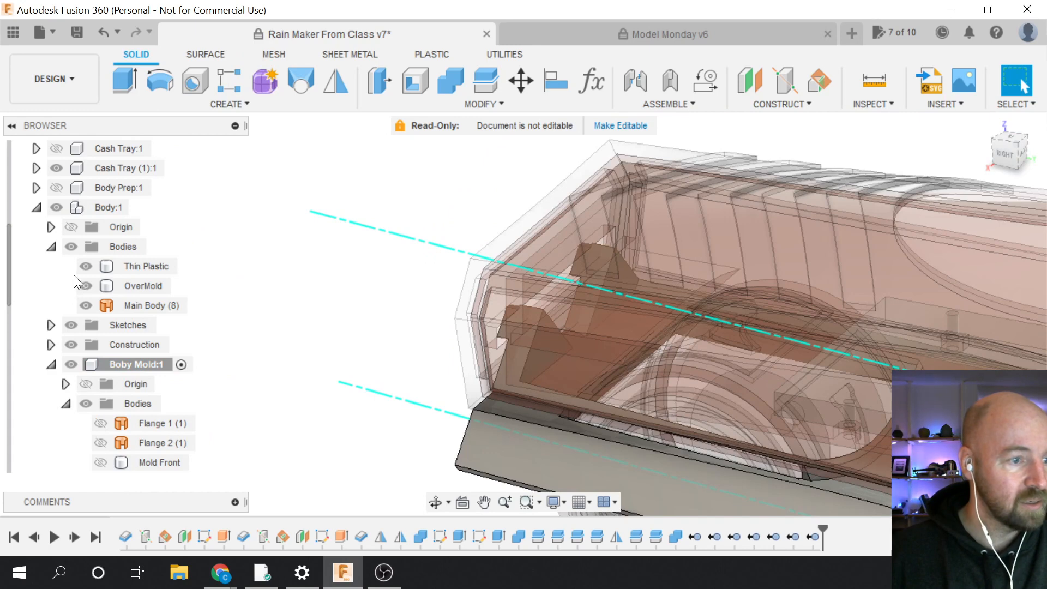
{"action": "left_click", "coordinate": [85, 266]}
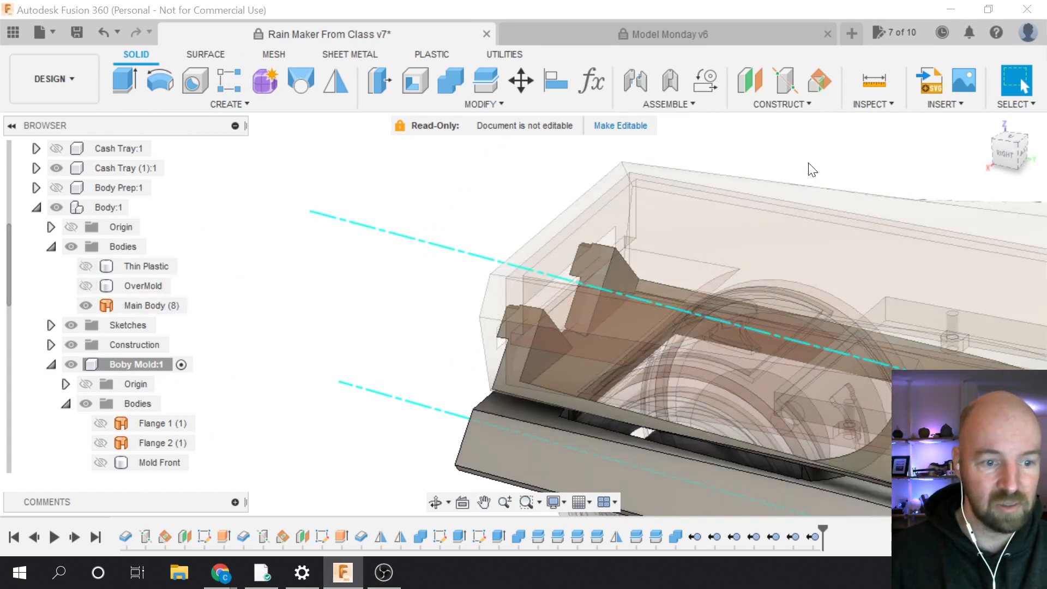
Try to split the Mold Bottom body using the Main Body (8) surface as the splitting tool, without extending the tool
{"action": "left_click", "coordinate": [1005, 155]}
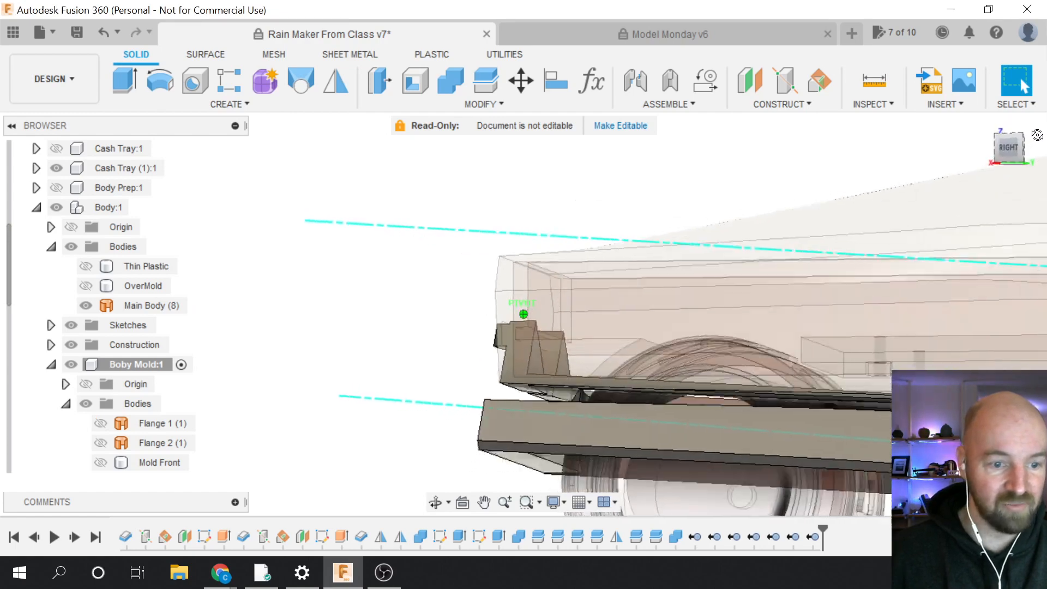
{"action": "mouse_move", "coordinate": [1007, 154]}
{"action": "left_mouse_down"}
{"action": "mouse_move", "coordinate": [1022, 146]}
{"action": "mouse_move", "coordinate": [1008, 154]}
{"action": "left_mouse_up"}
{"action": "left_click", "coordinate": [1023, 154]}
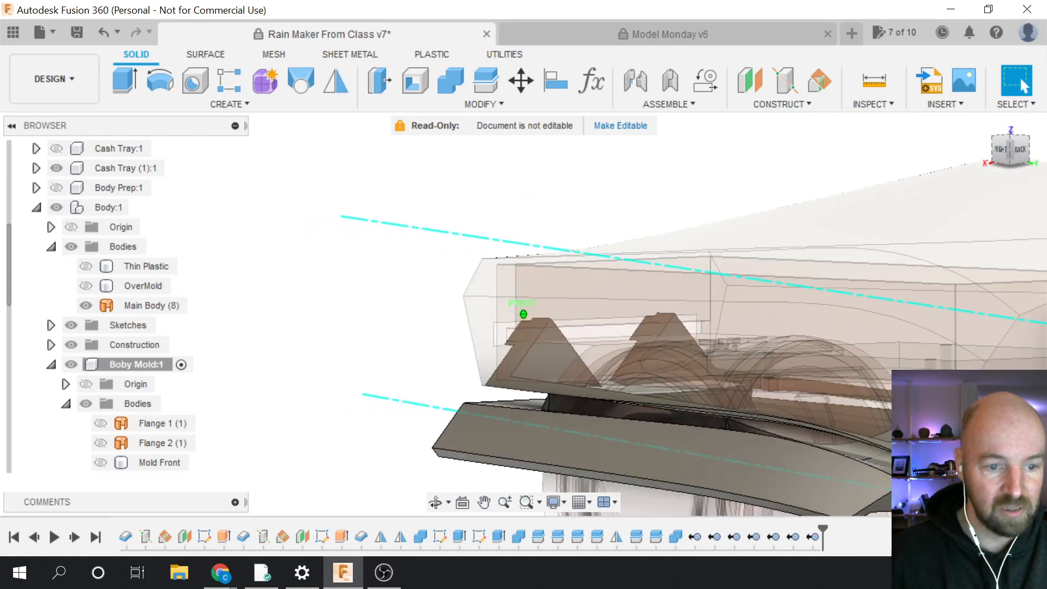
{"action": "left_click", "coordinate": [1006, 158]}
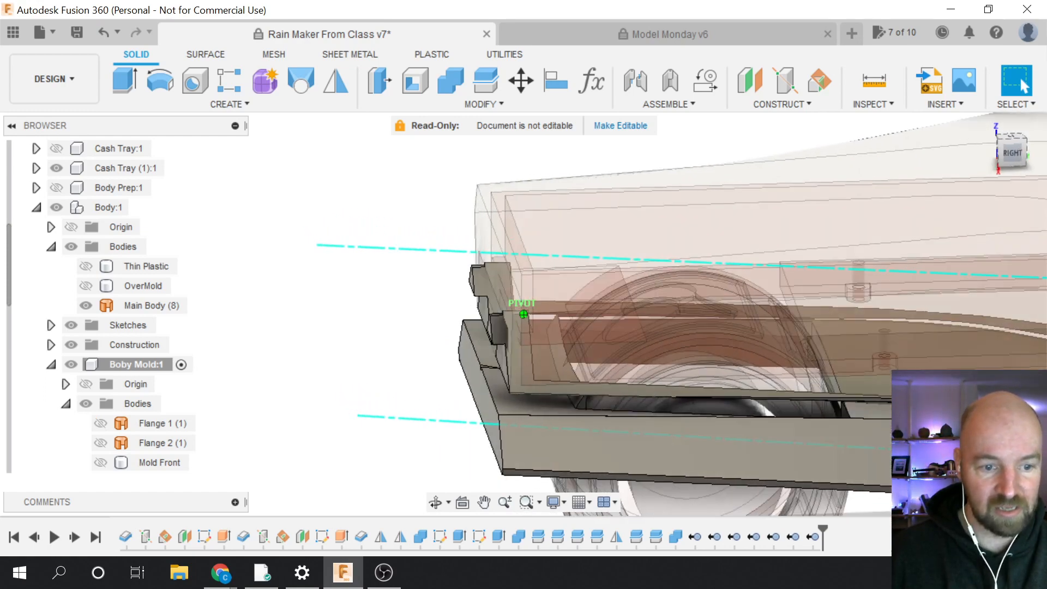
{"action": "scroll", "coordinate": [396, 376], "scroll_direction": "down", "scroll_amount": 3}
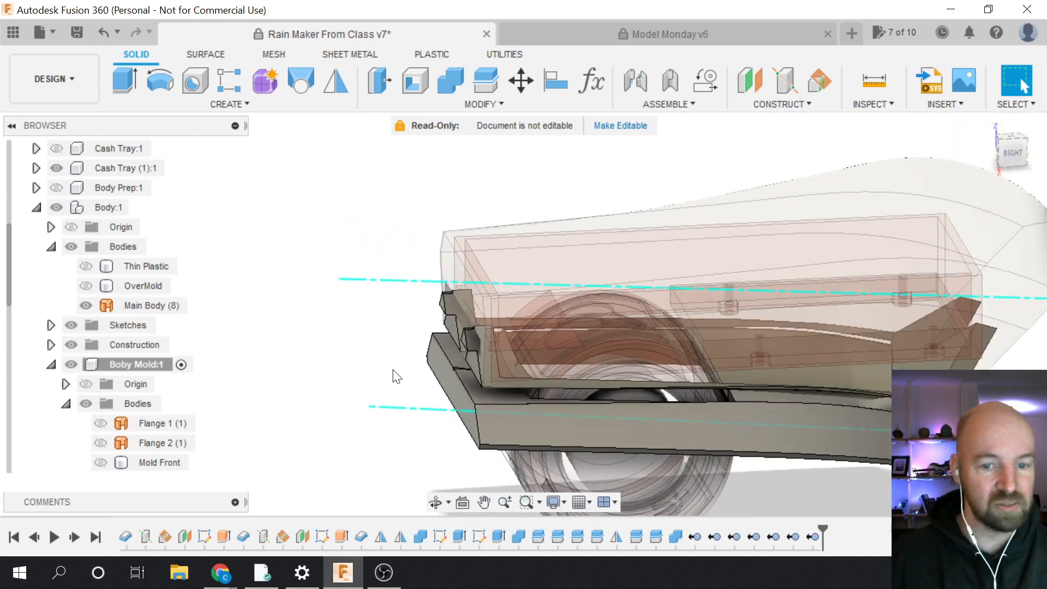
{"action": "left_click", "coordinate": [482, 104]}
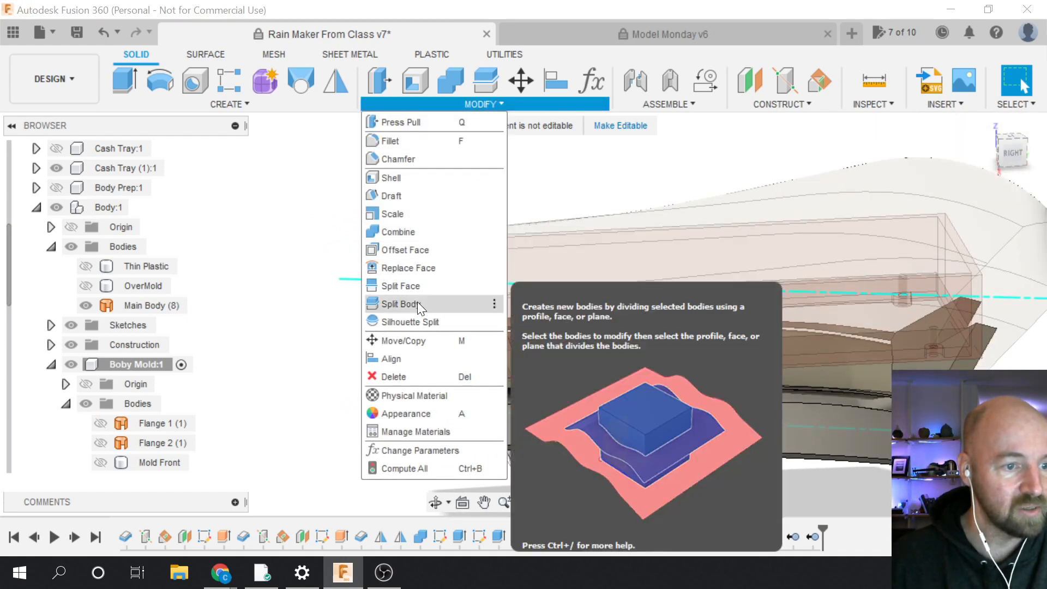
{"action": "left_click", "coordinate": [417, 303]}
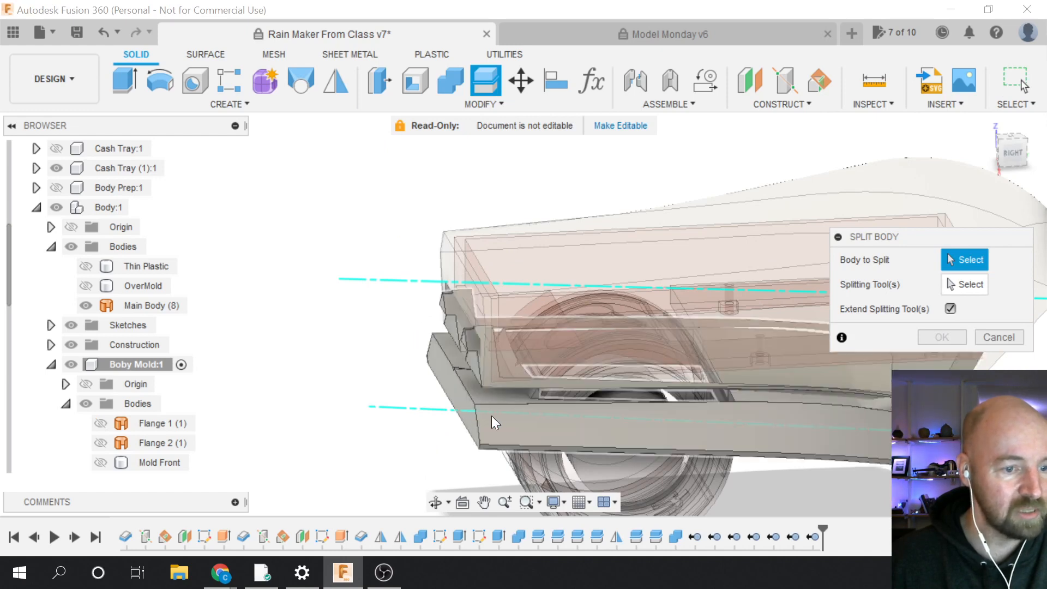
{"action": "left_click", "coordinate": [496, 416]}
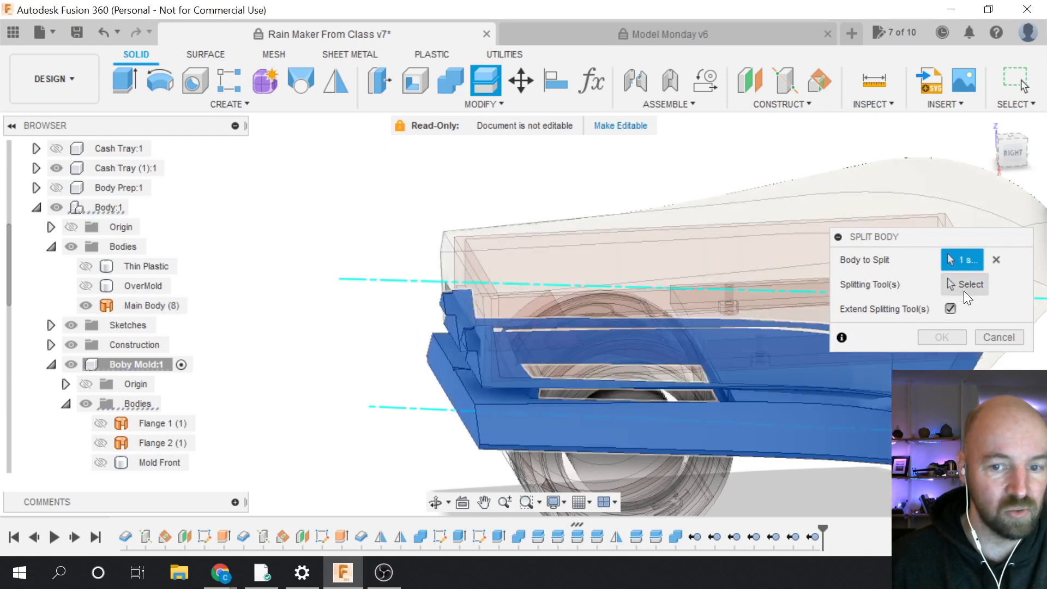
{"action": "left_click", "coordinate": [967, 284]}
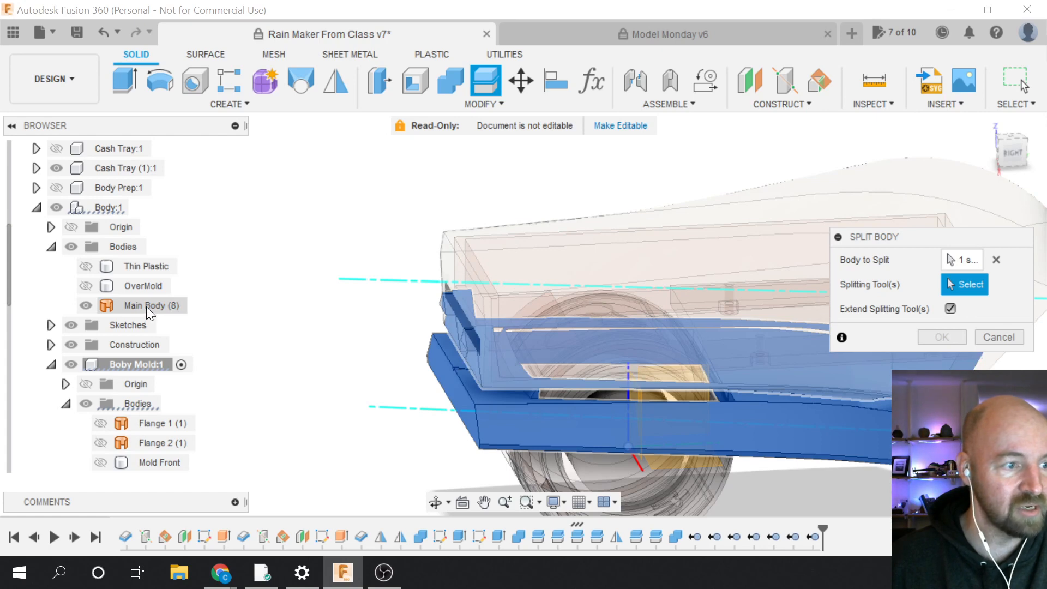
{"action": "left_click", "coordinate": [147, 306]}
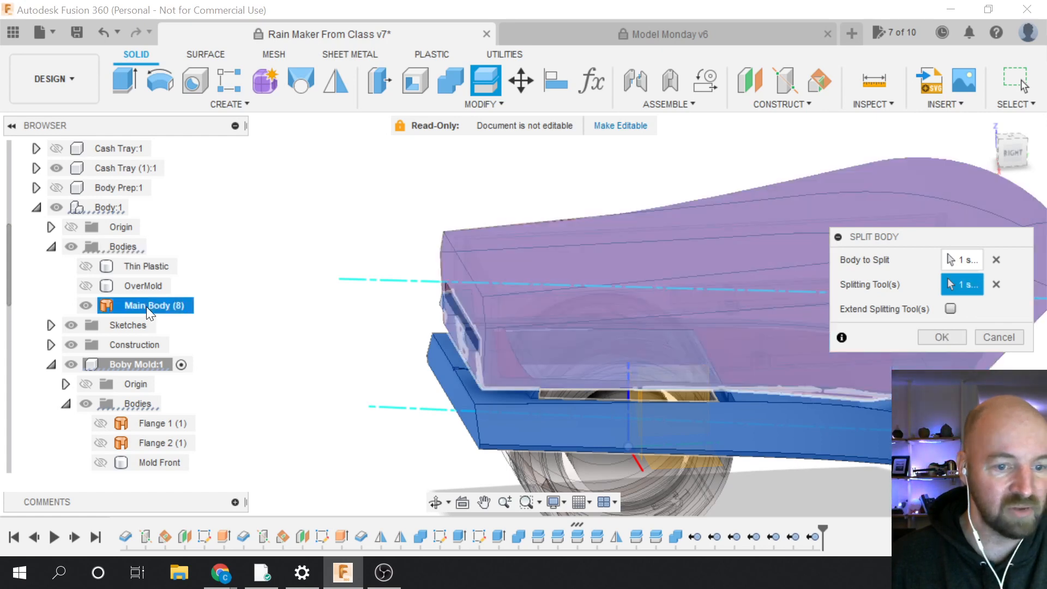
{"action": "left_click", "coordinate": [933, 336]}
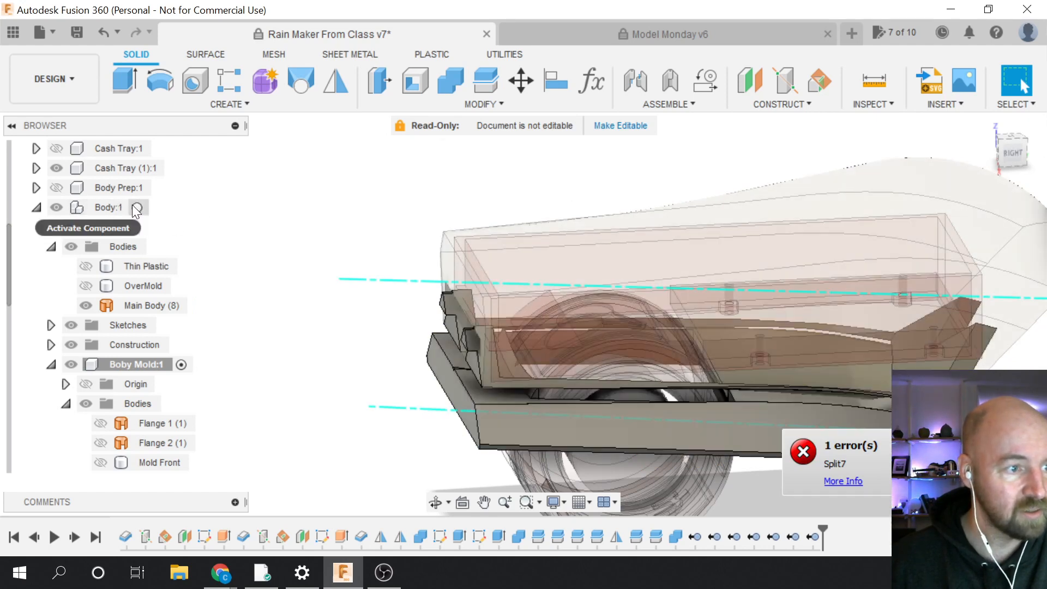
Activate the Body component and hide Mold Bottom, leaving the Main Body surface exposed at its front end
{"action": "left_click", "coordinate": [140, 207]}
{"action": "left_click", "coordinate": [975, 218]}
{"action": "key", "text": "Escape"}
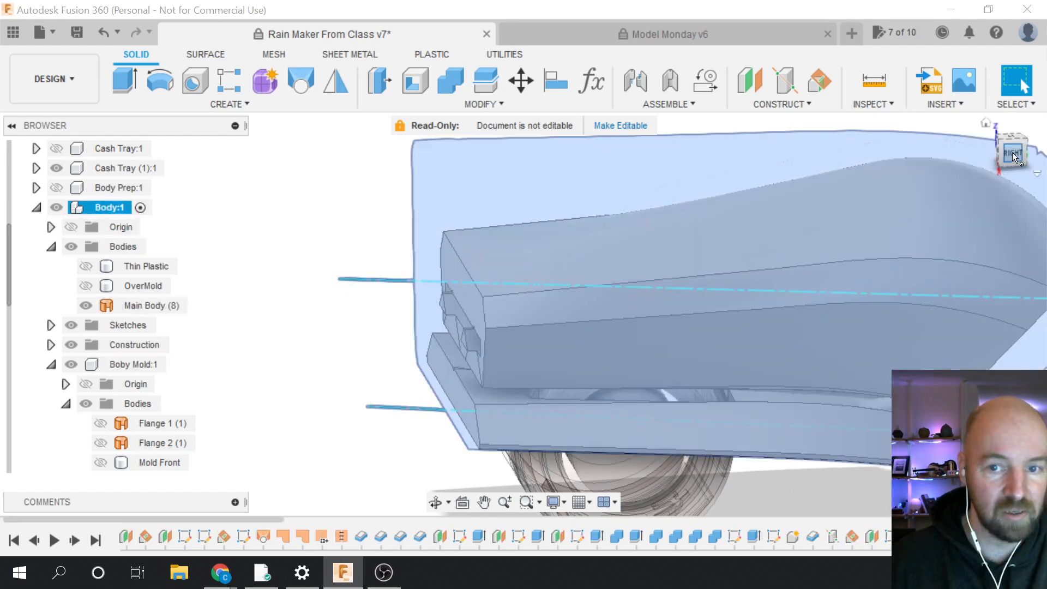
{"action": "middle_click_drag", "start_coordinate": [975, 218], "coordinate": [987, 174], "text": "shift"}
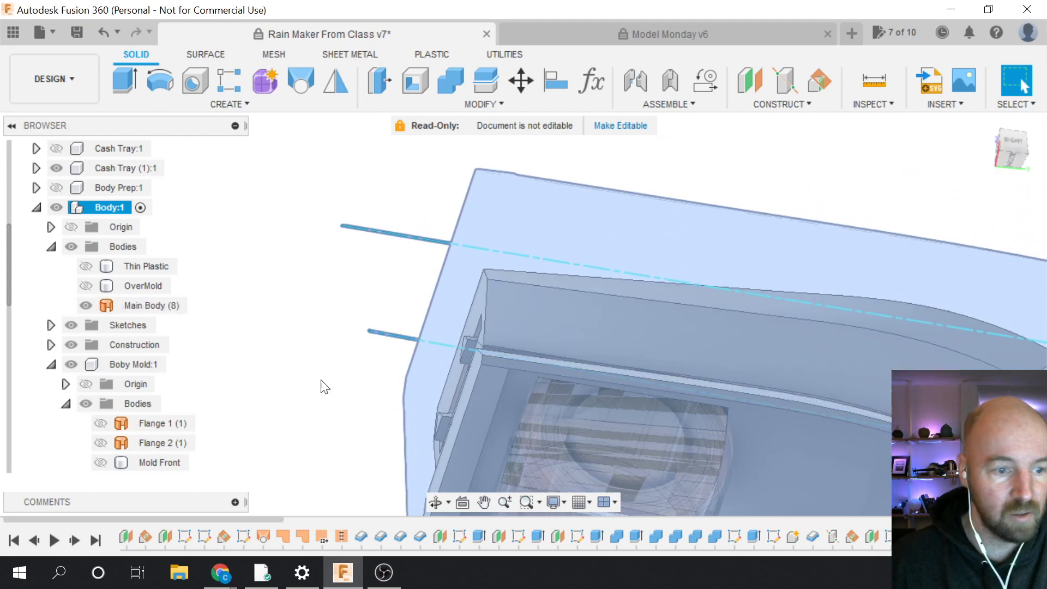
{"action": "scroll", "coordinate": [106, 423], "scroll_direction": "down", "scroll_amount": 5}
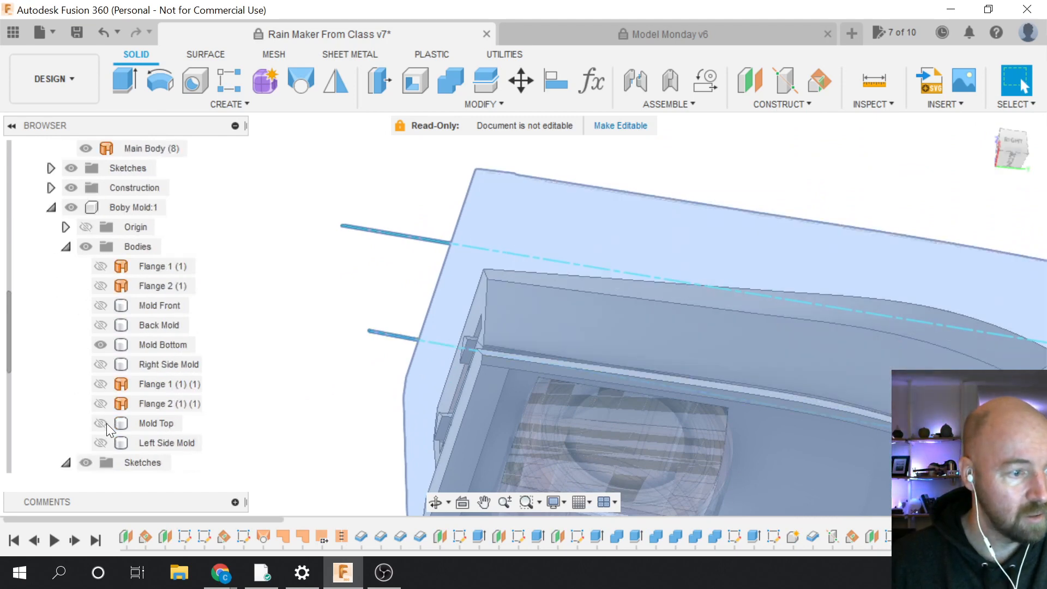
{"action": "left_click", "coordinate": [100, 286]}
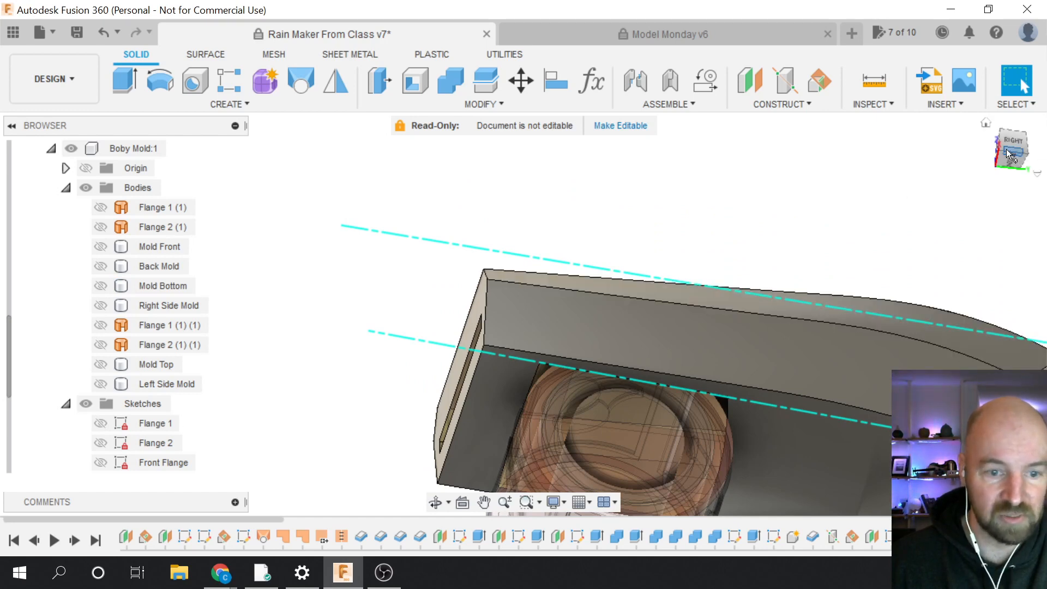
{"action": "left_click_drag", "start_coordinate": [1006, 150], "coordinate": [1017, 183]}
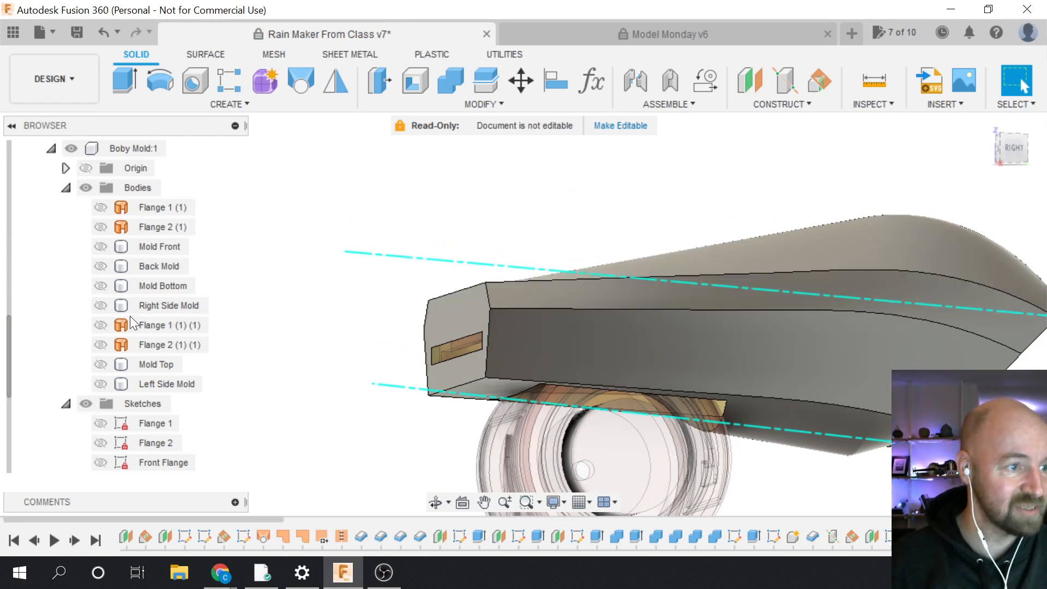
Show the Front and Back profile sketches of the Body component
{"action": "scroll", "coordinate": [130, 316], "scroll_direction": "up", "scroll_amount": 2}
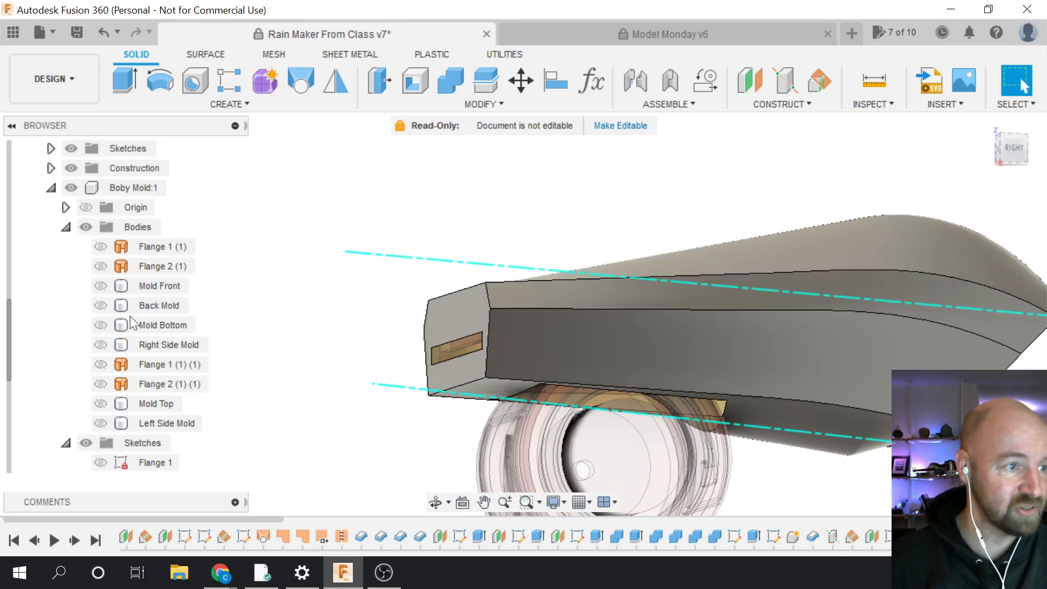
{"action": "left_click", "coordinate": [50, 148]}
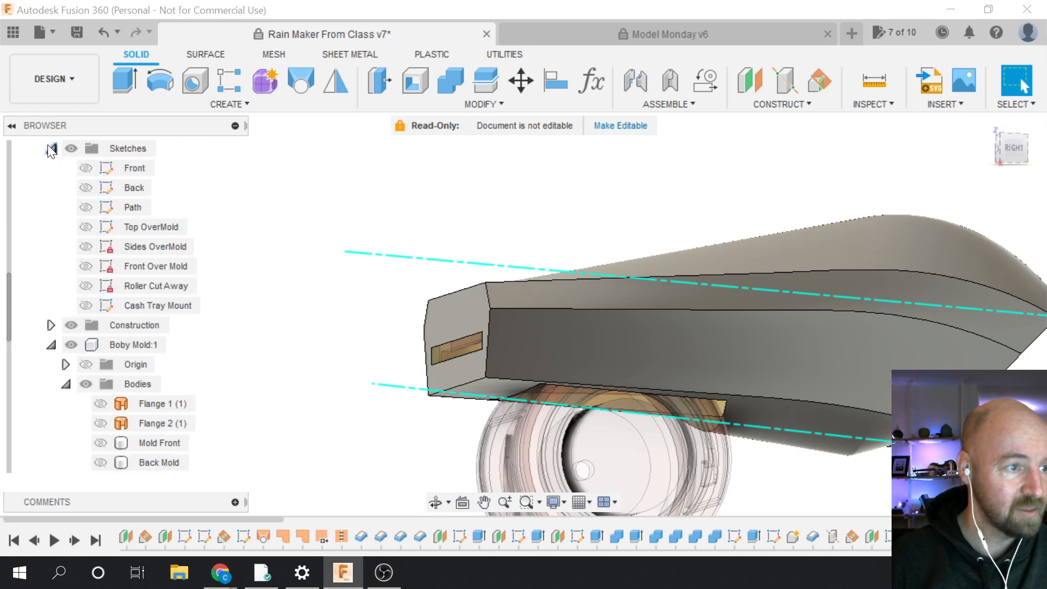
{"action": "left_click", "coordinate": [86, 167]}
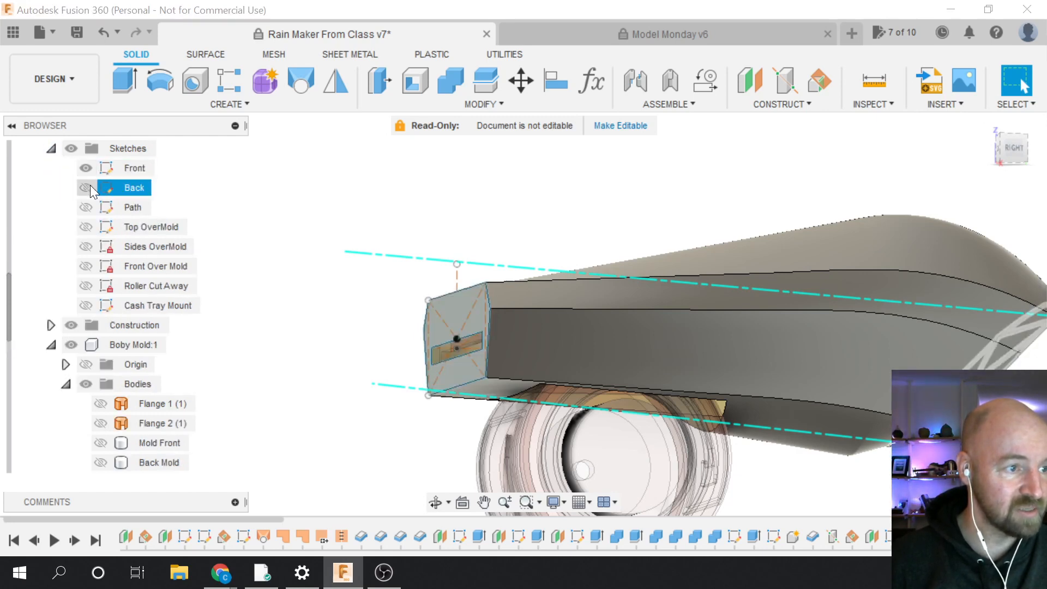
{"action": "left_click", "coordinate": [90, 187]}
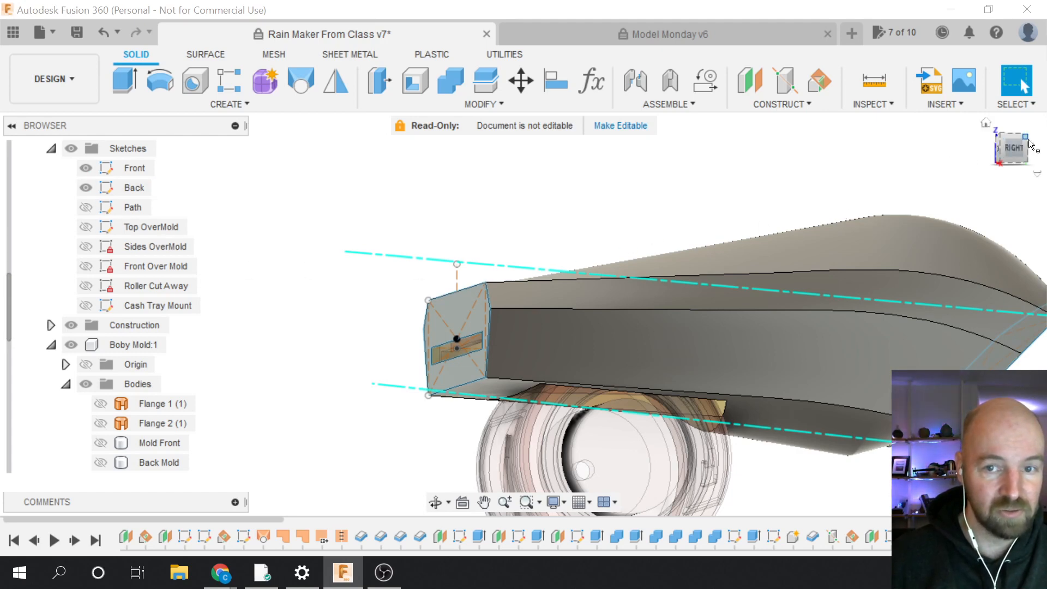
{"action": "left_click_drag", "start_coordinate": [1014, 152], "coordinate": [1039, 157]}
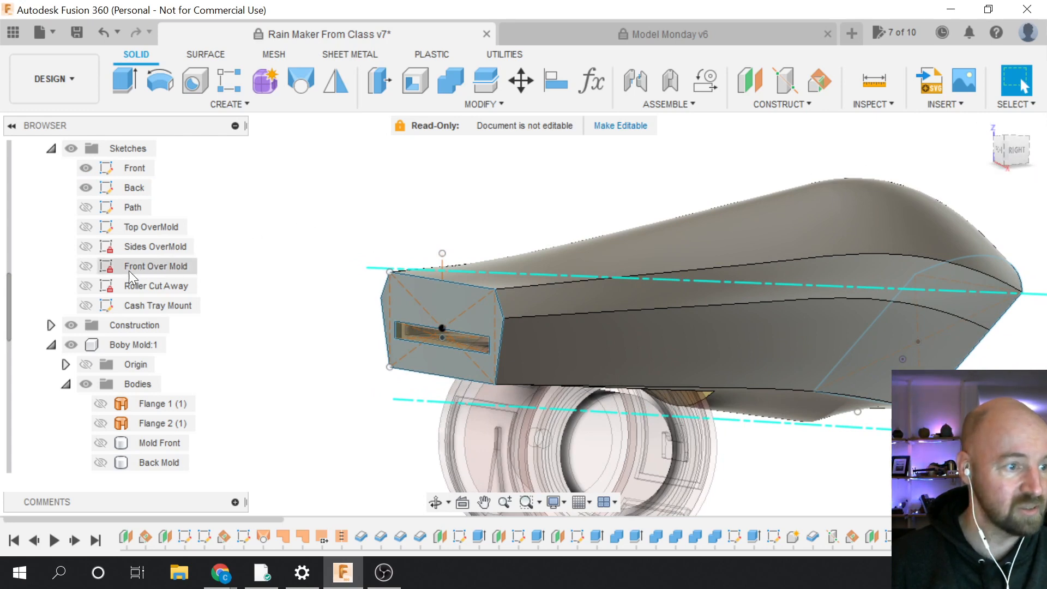
Activate the Boby Mold component, leaving its mold bodies hidden
{"action": "scroll", "coordinate": [104, 281], "scroll_direction": "down", "scroll_amount": 5}
{"action": "scroll", "coordinate": [103, 281], "scroll_direction": "down", "scroll_amount": 7}
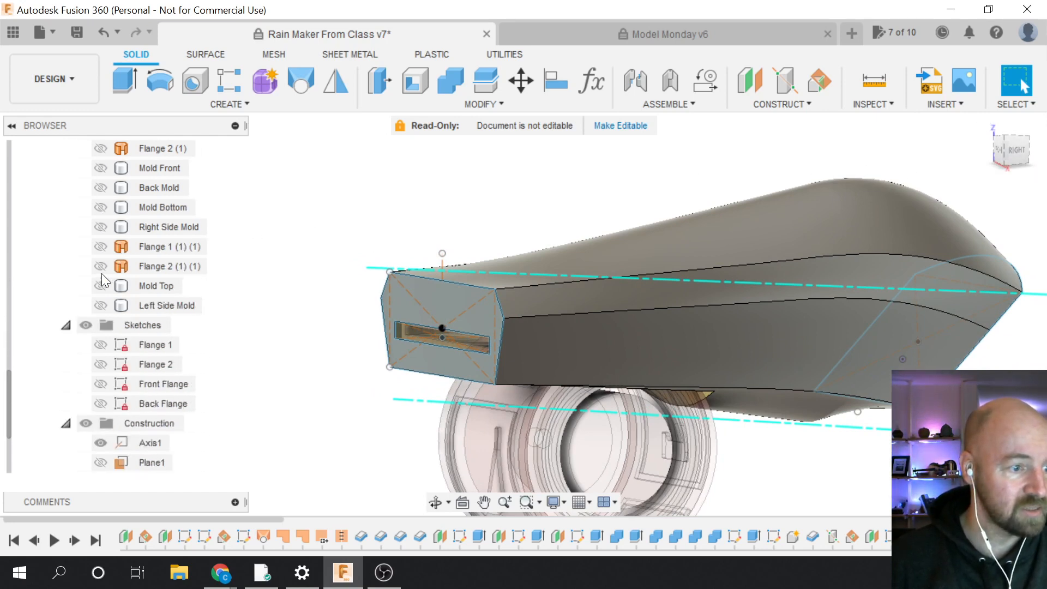
{"action": "scroll", "coordinate": [104, 281], "scroll_direction": "down", "scroll_amount": 2}
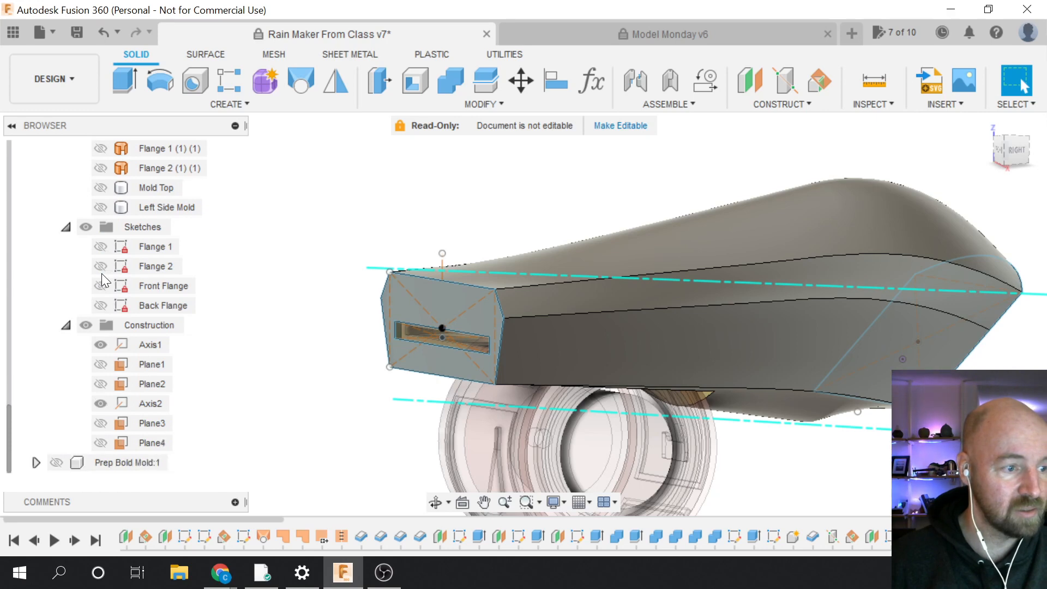
{"action": "scroll", "coordinate": [104, 263], "scroll_direction": "up", "scroll_amount": 6}
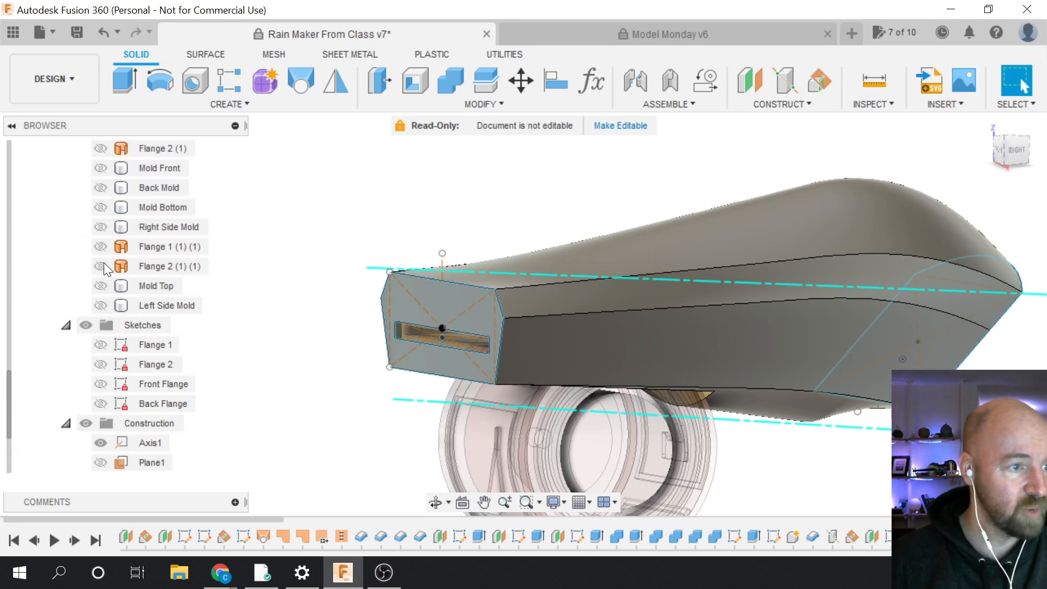
{"action": "scroll", "coordinate": [103, 263], "scroll_direction": "up", "scroll_amount": 3}
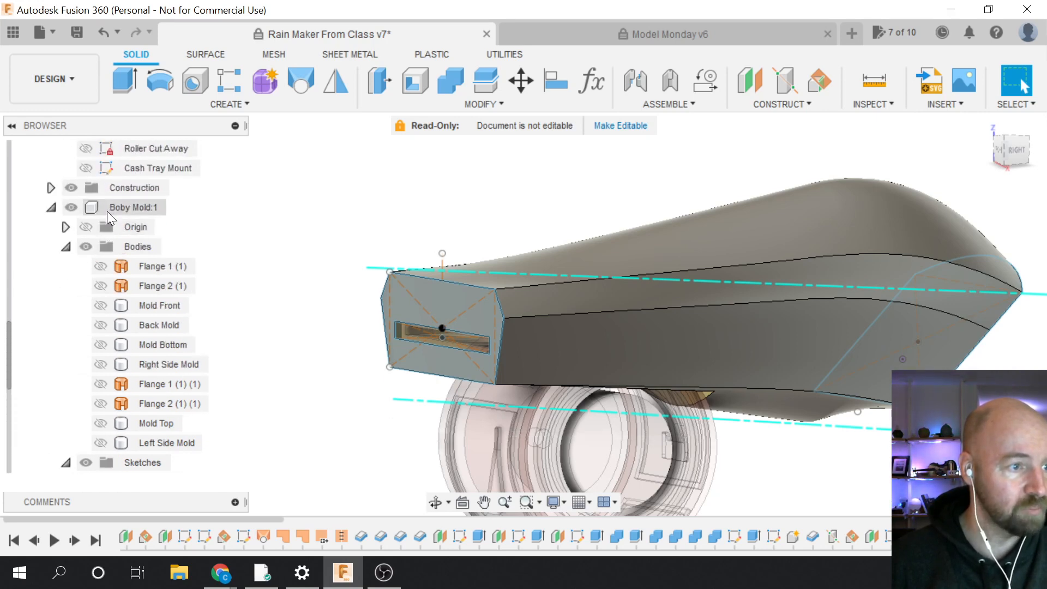
{"action": "left_click", "coordinate": [175, 207]}
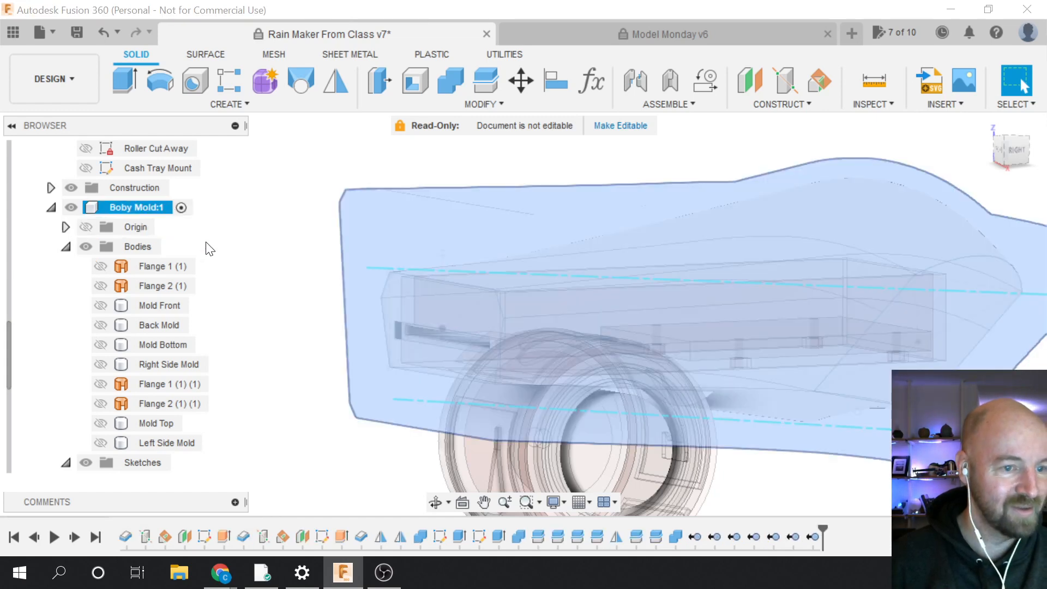
{"action": "left_click", "coordinate": [244, 269]}
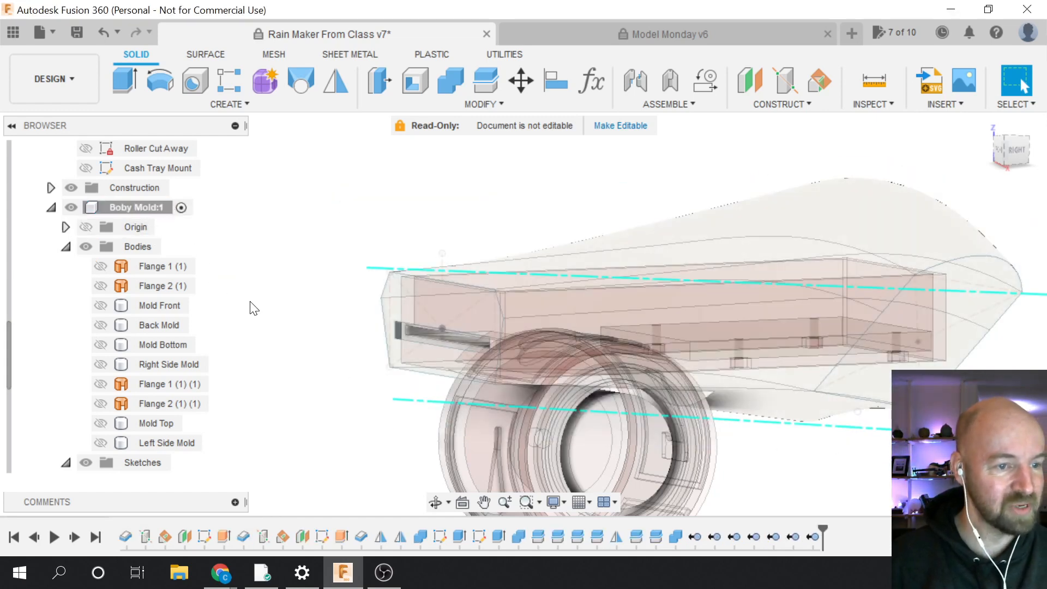
Start a surface loft between the bottom edge of the Front sketch profile and the bottom edge of the Back sketch profile
{"action": "left_click", "coordinate": [209, 54]}
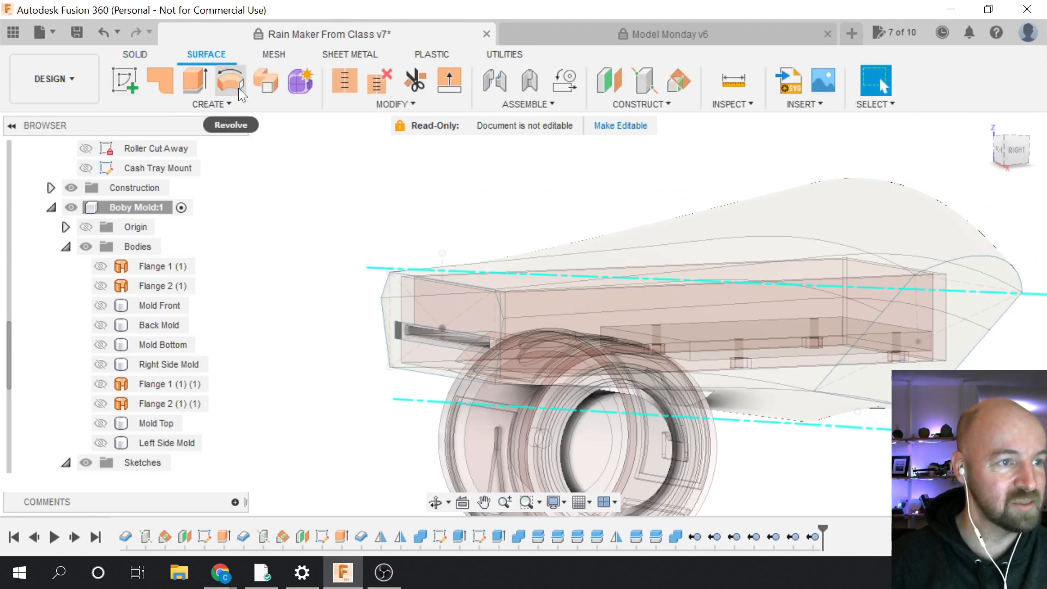
{"action": "left_click", "coordinate": [224, 103]}
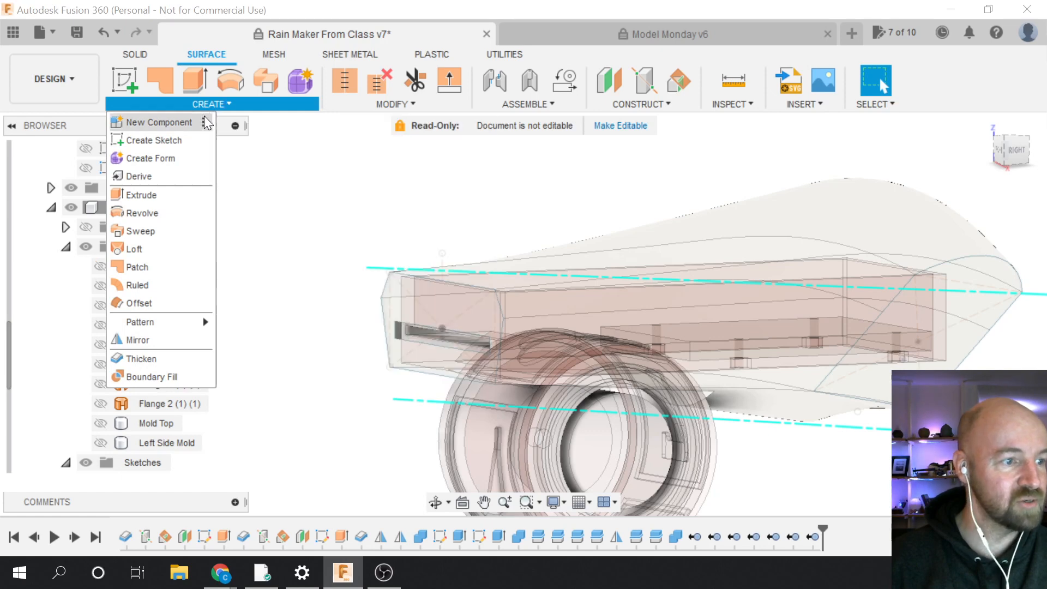
{"action": "left_click", "coordinate": [152, 249]}
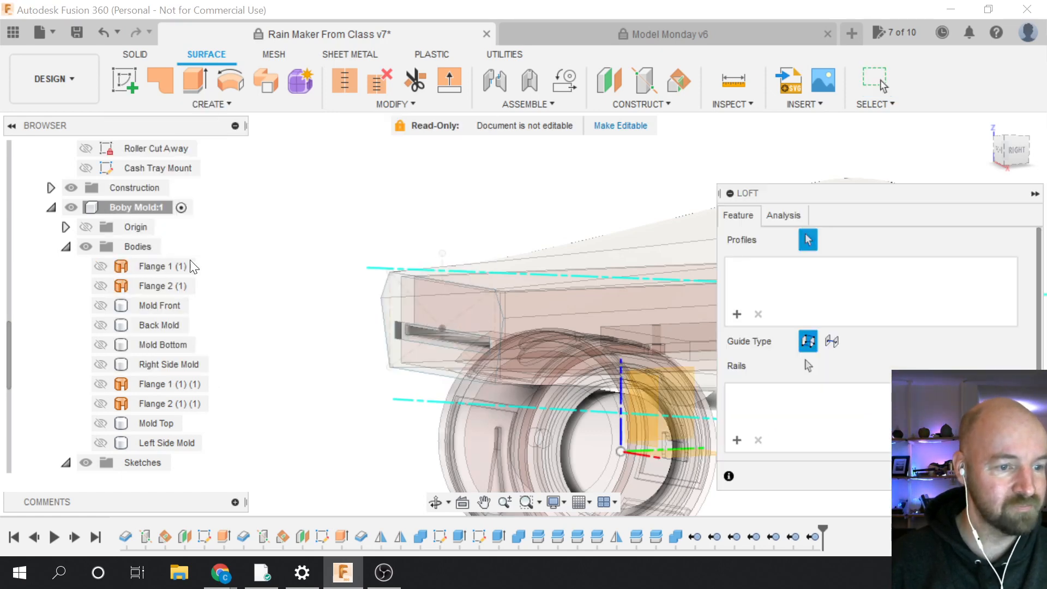
{"action": "left_click", "coordinate": [446, 377]}
{"action": "scroll", "coordinate": [328, 387], "scroll_direction": "down", "scroll_amount": 2}
{"action": "scroll", "coordinate": [327, 387], "scroll_direction": "down", "scroll_amount": 1}
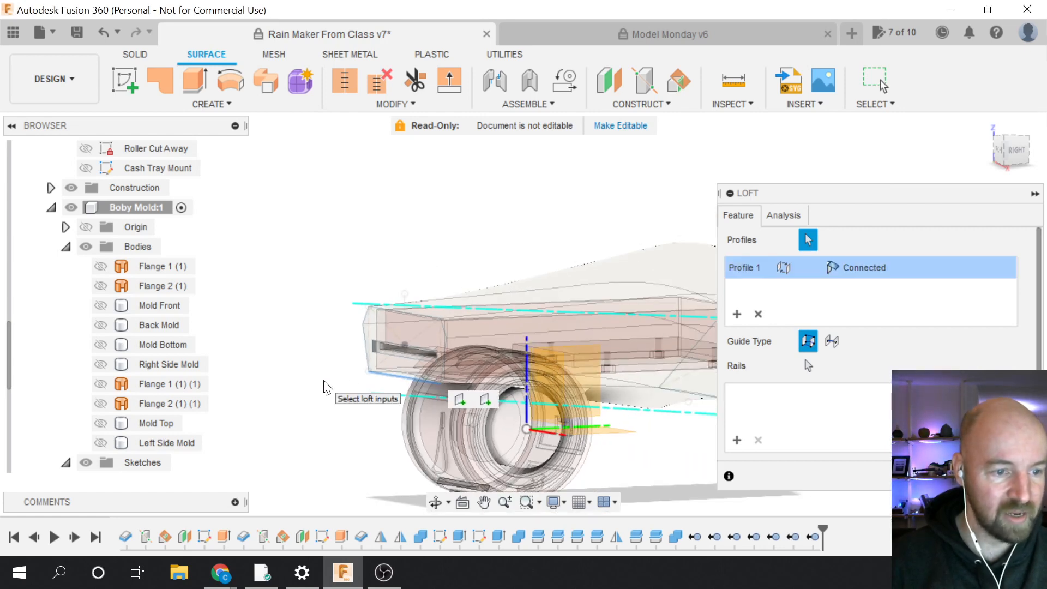
{"action": "left_click", "coordinate": [1023, 155]}
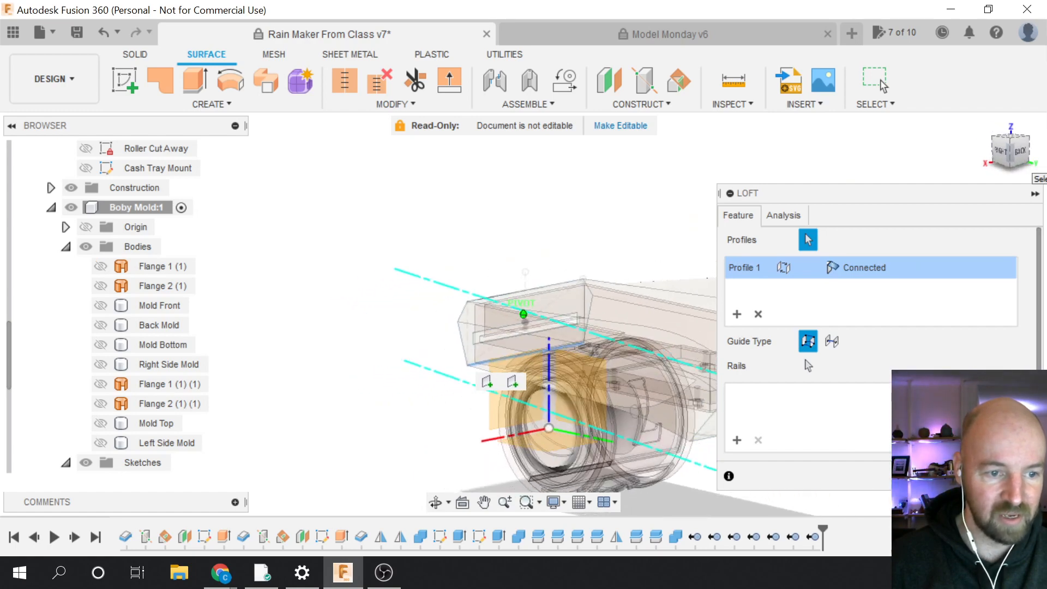
{"action": "scroll", "coordinate": [613, 392], "scroll_direction": "up", "scroll_amount": 5}
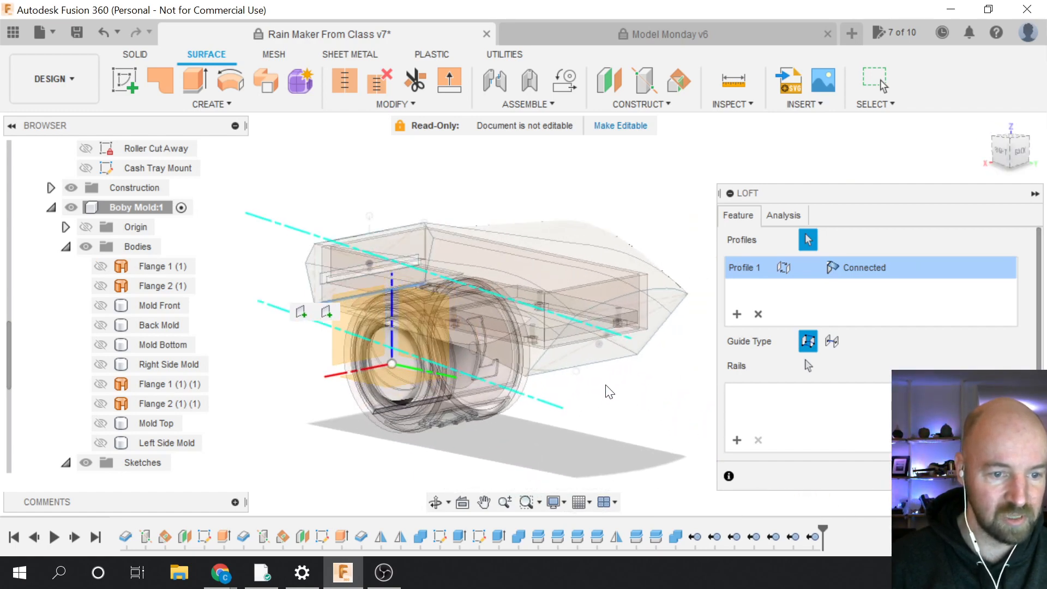
{"action": "left_click", "coordinate": [581, 355]}
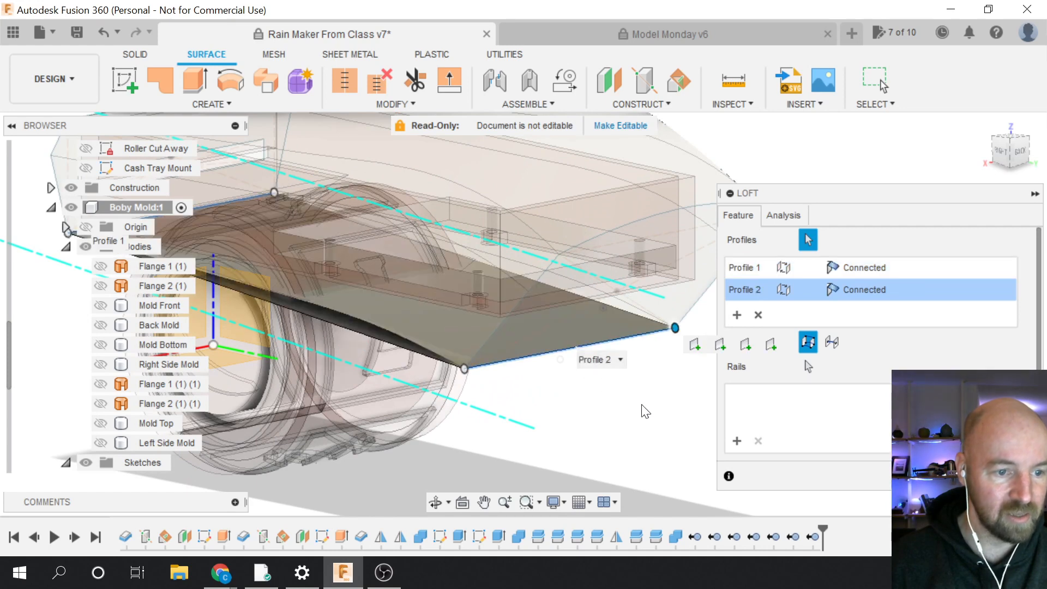
{"action": "scroll", "coordinate": [626, 425], "scroll_direction": "down", "scroll_amount": 4}
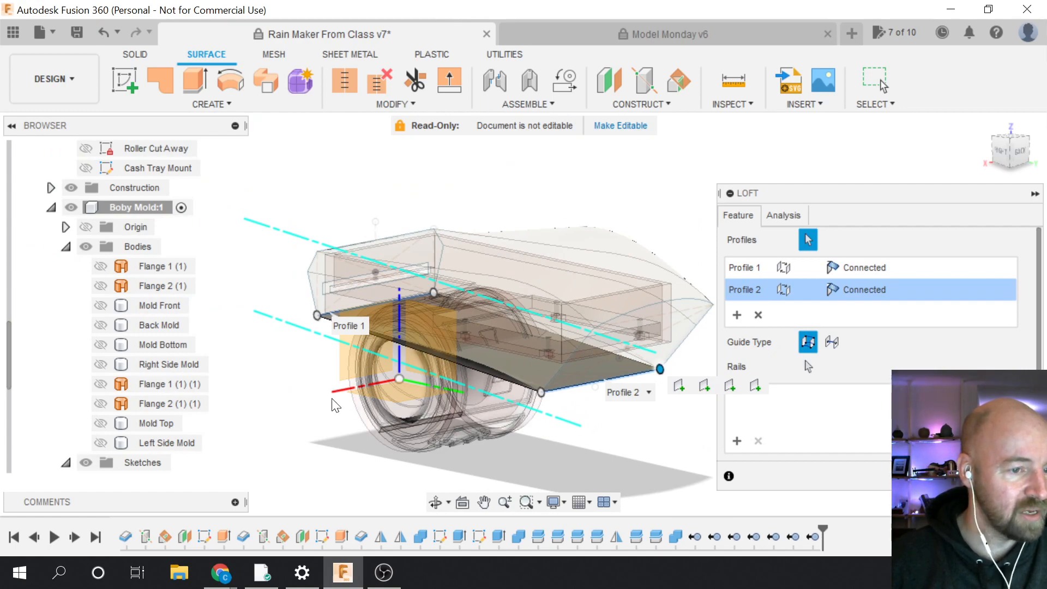
Show the Body component's Path sketch and change the loft's guide type from rails to centerline
{"action": "mouse_move", "coordinate": [1003, 150]}
{"action": "left_mouse_down"}
{"action": "mouse_move", "coordinate": [1015, 104]}
{"action": "mouse_move", "coordinate": [1003, 65]}
{"action": "mouse_move", "coordinate": [973, 70]}
{"action": "mouse_move", "coordinate": [962, 117]}
{"action": "mouse_move", "coordinate": [986, 143]}
{"action": "mouse_move", "coordinate": [929, 177]}
{"action": "mouse_move", "coordinate": [870, 165]}
{"action": "left_mouse_up"}
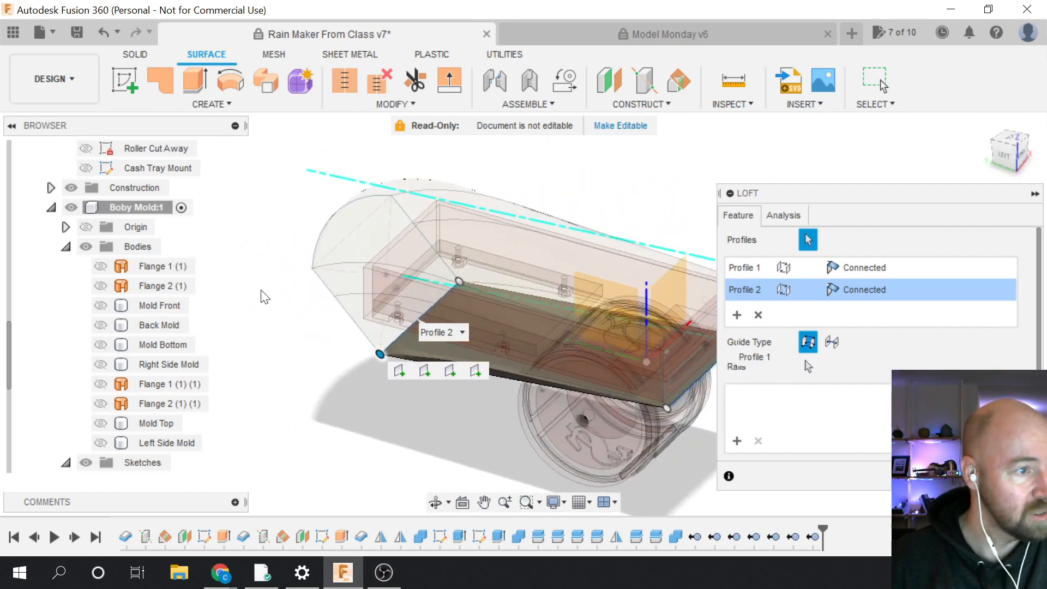
{"action": "scroll", "coordinate": [106, 311], "scroll_direction": "up", "scroll_amount": 3}
{"action": "scroll", "coordinate": [106, 311], "scroll_direction": "up", "scroll_amount": 3}
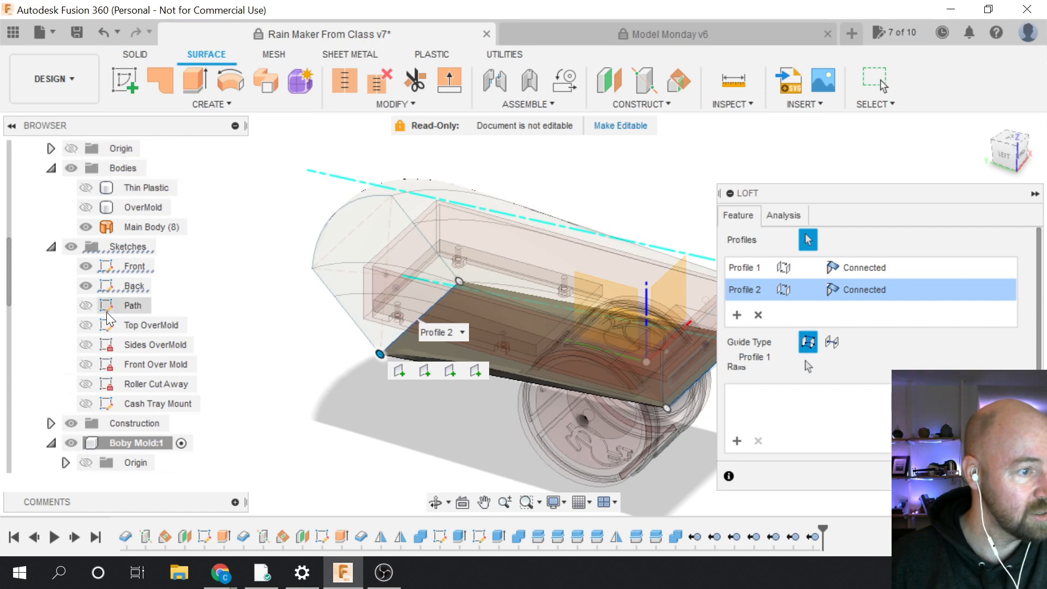
{"action": "left_click", "coordinate": [86, 305]}
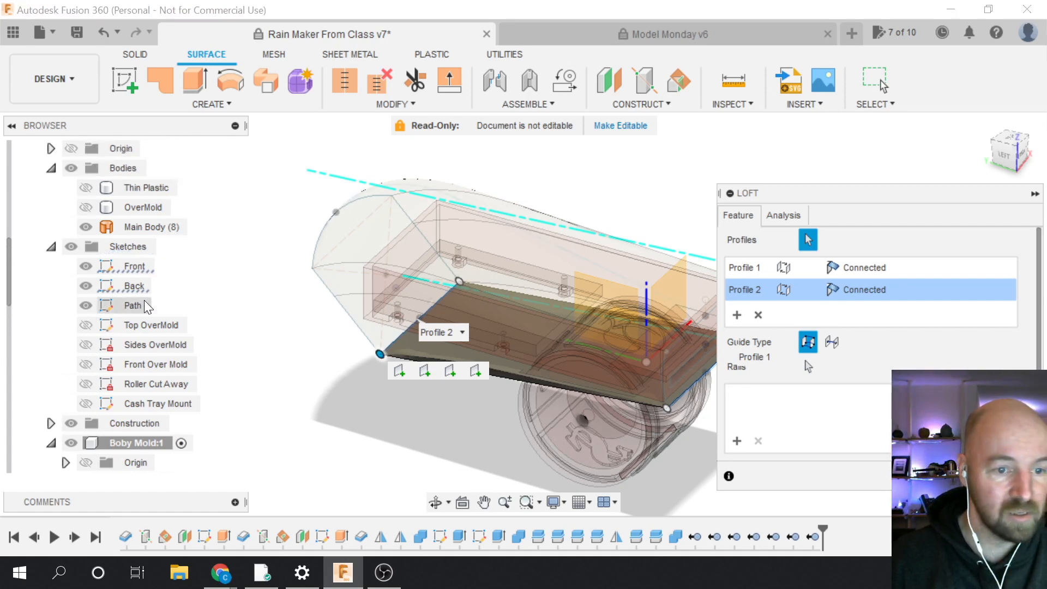
{"action": "scroll", "coordinate": [240, 328], "scroll_direction": "down", "scroll_amount": 2}
{"action": "scroll", "coordinate": [619, 414], "scroll_direction": "up", "scroll_amount": 3}
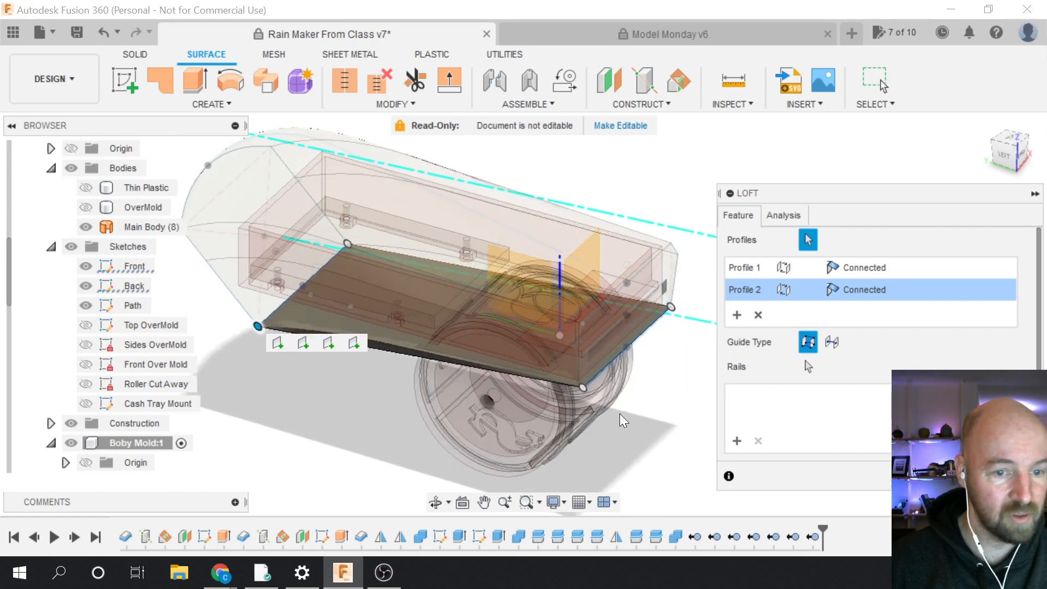
{"action": "left_click", "coordinate": [831, 339]}
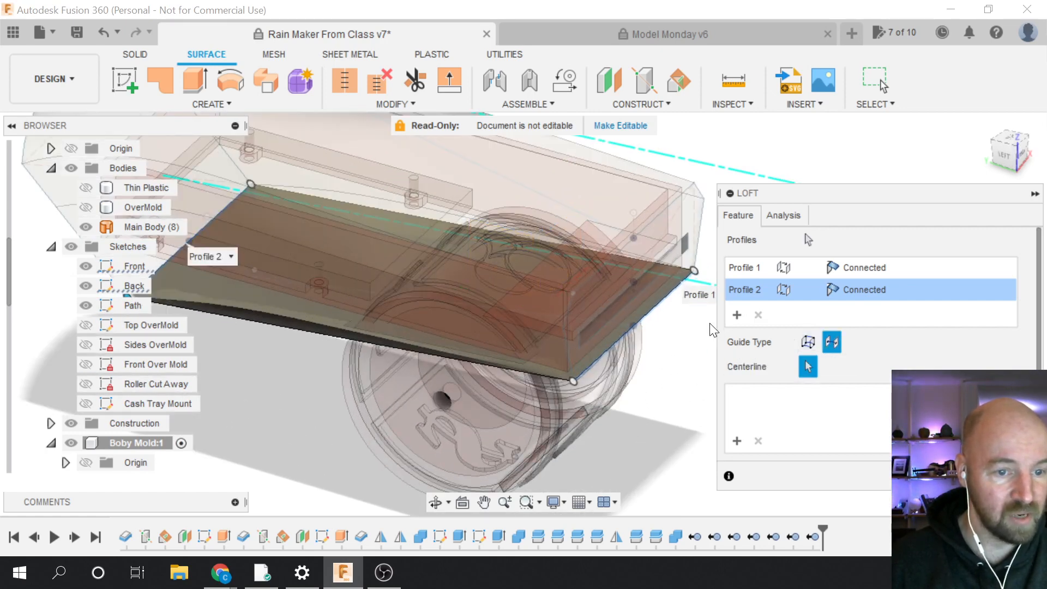
Try the Path sketch's curve as the loft's centerline, check it from the left side, and remove it
{"action": "left_click", "coordinate": [619, 324]}
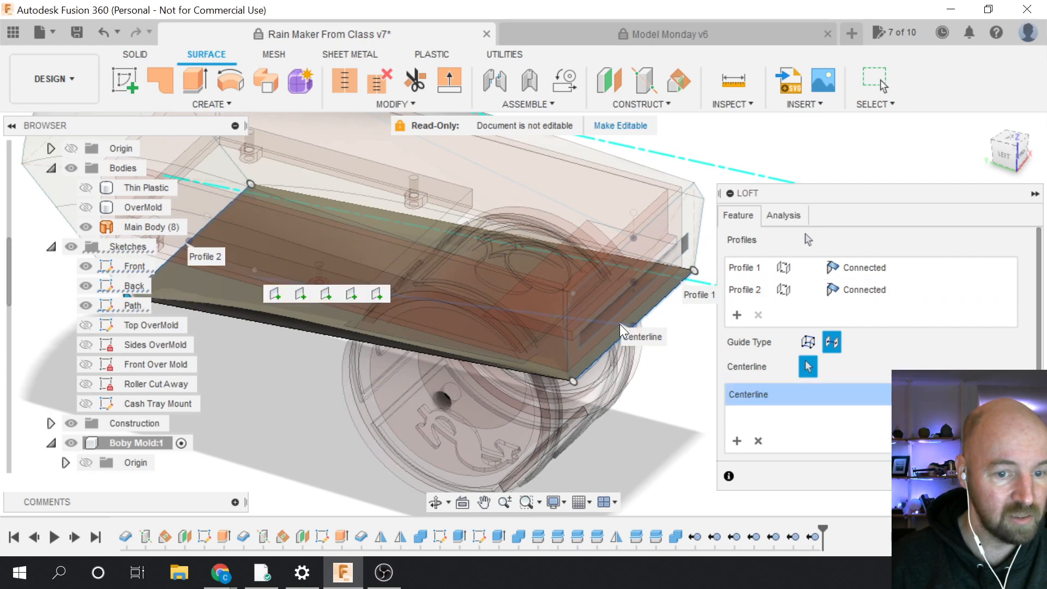
{"action": "scroll", "coordinate": [637, 375], "scroll_direction": "down", "scroll_amount": 1}
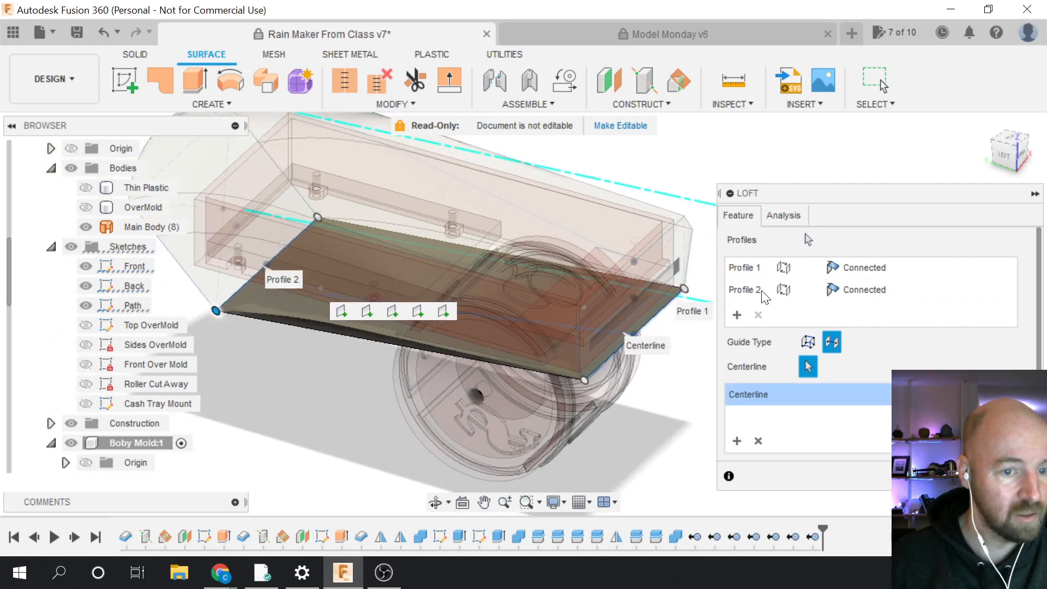
{"action": "left_click", "coordinate": [1005, 154]}
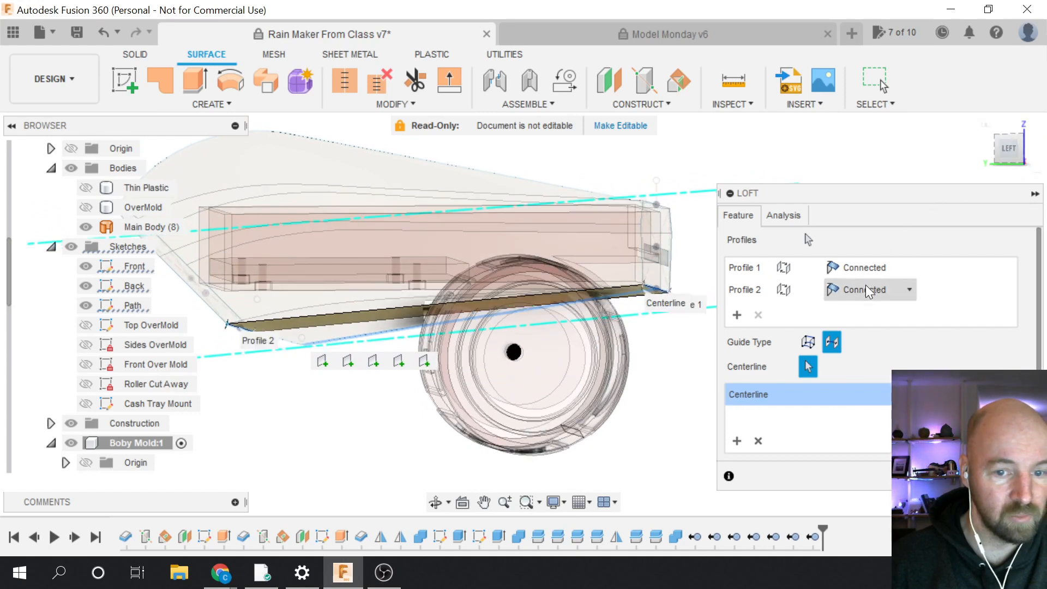
{"action": "left_click", "coordinate": [756, 440]}
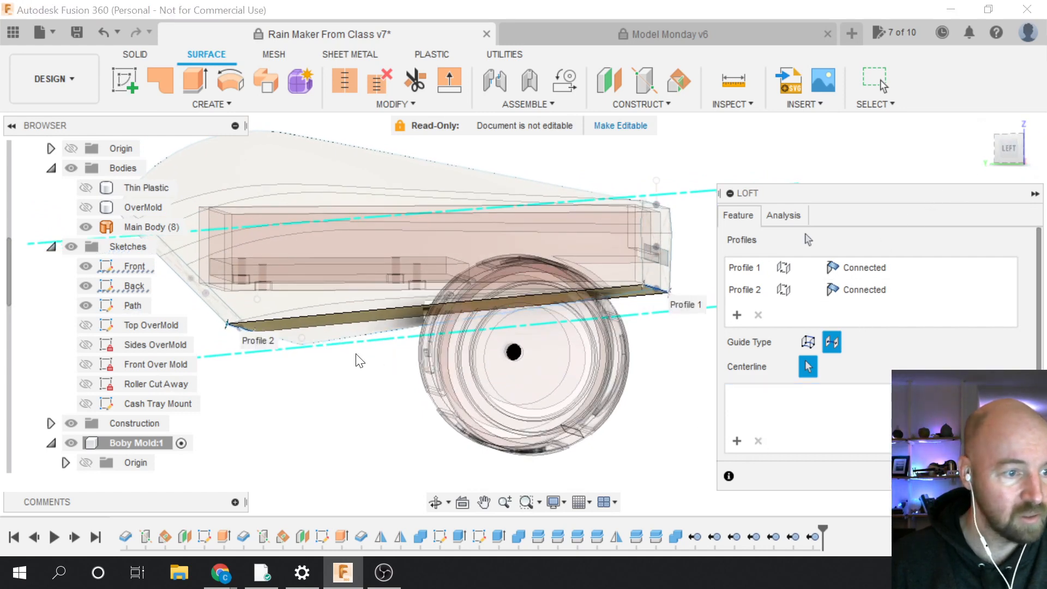
Use the curved lower side edge of Main Body (8) as the loft's centerline and create the surface
{"action": "left_click", "coordinate": [334, 304]}
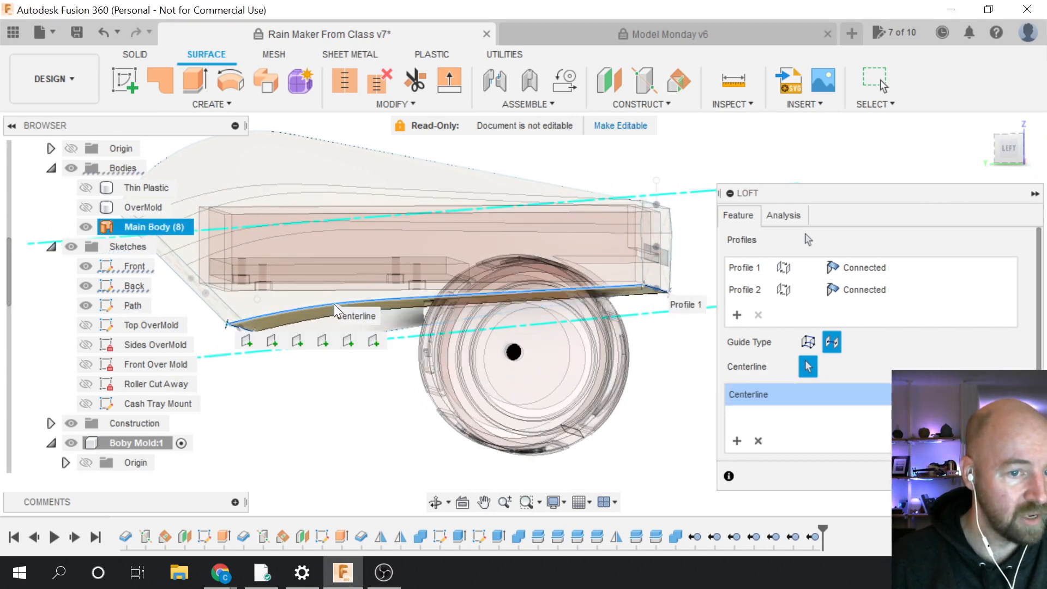
{"action": "scroll", "coordinate": [643, 407], "scroll_direction": "down", "scroll_amount": 2}
{"action": "scroll", "coordinate": [461, 325], "scroll_direction": "up", "scroll_amount": 3}
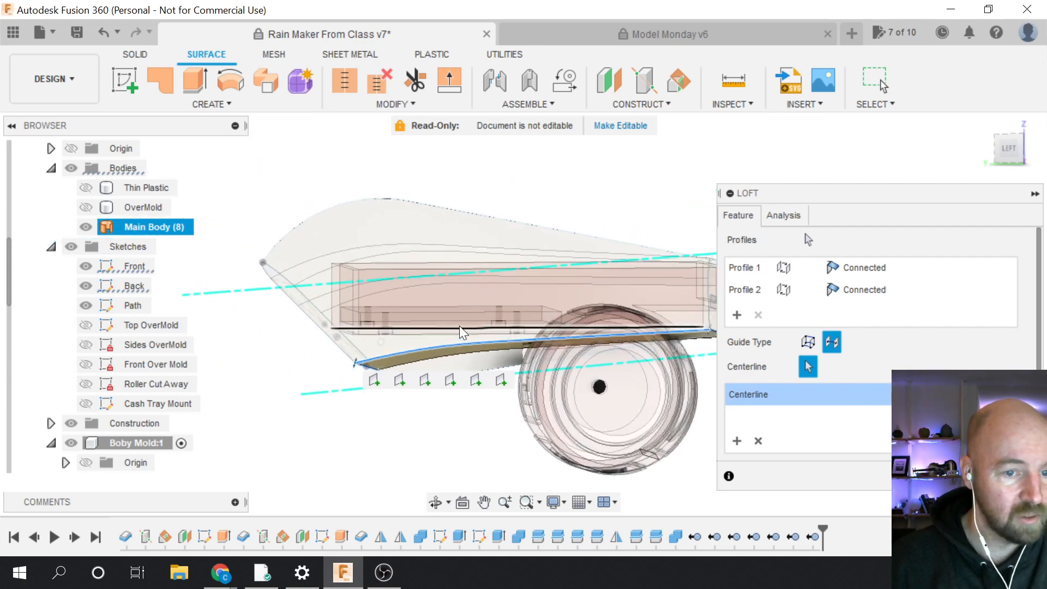
{"action": "left_click_drag", "start_coordinate": [849, 188], "coordinate": [895, 190]}
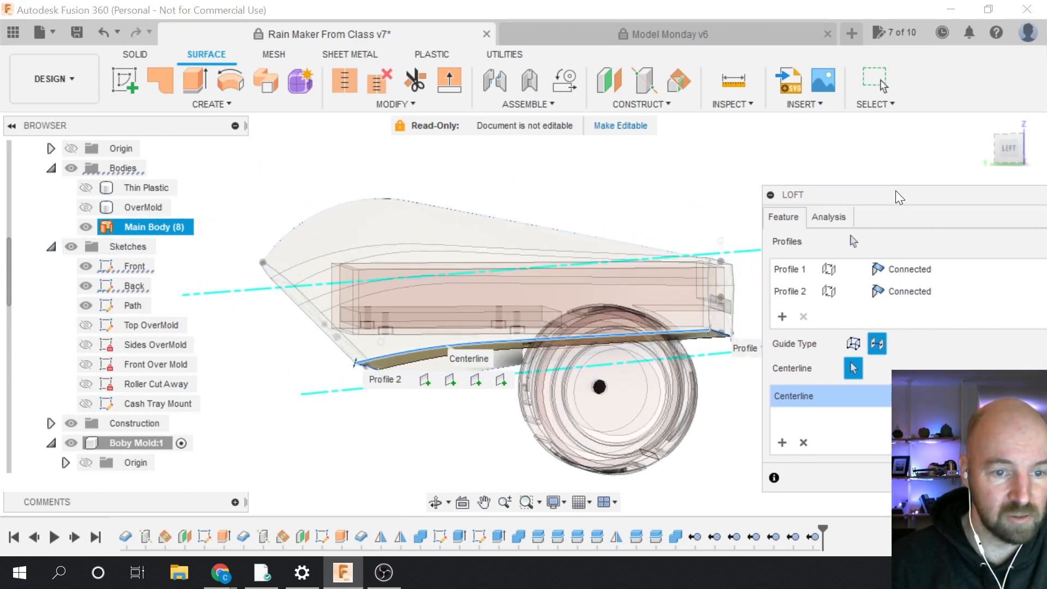
{"action": "left_click_drag", "start_coordinate": [998, 153], "coordinate": [883, 178]}
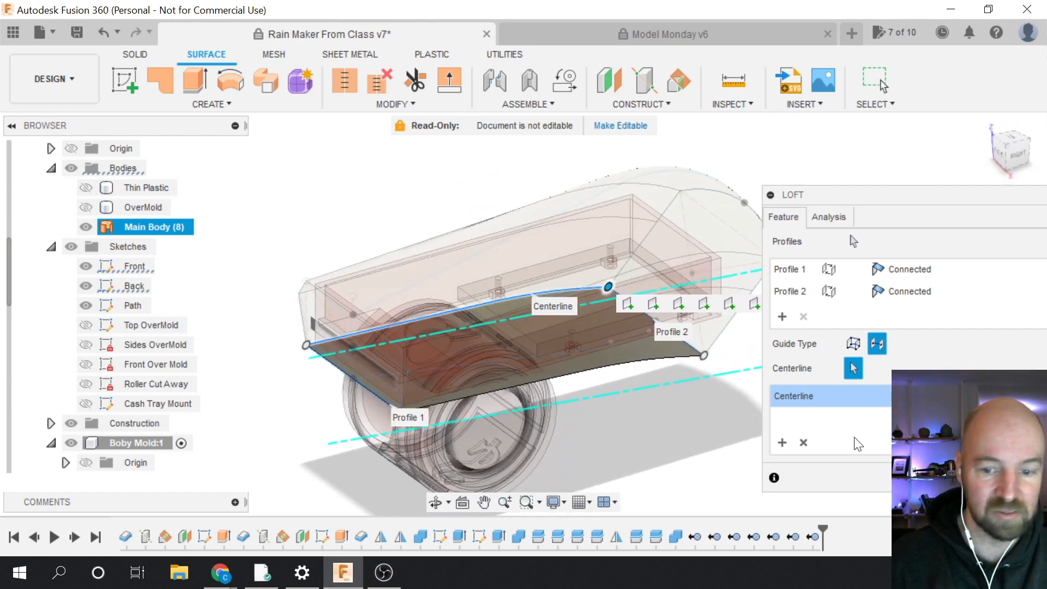
{"action": "key", "text": "Return"}
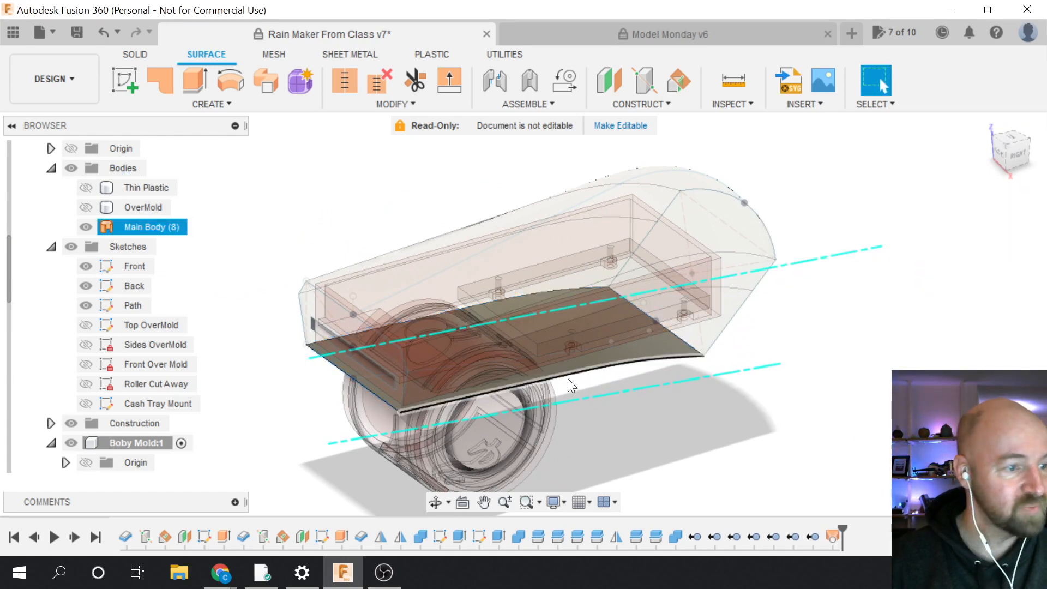
Collapse the Body component's Sketches and Bodies folders and identify the new lofted surface among Boby Mold's bodies
{"action": "scroll", "coordinate": [80, 322], "scroll_direction": "down", "scroll_amount": 2}
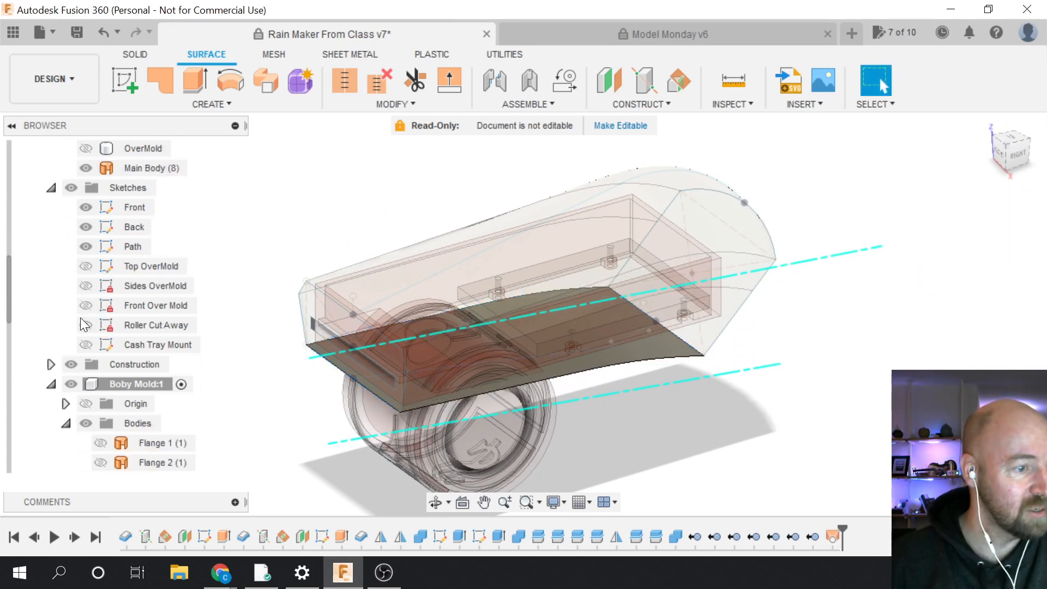
{"action": "scroll", "coordinate": [80, 322], "scroll_direction": "down", "scroll_amount": 1}
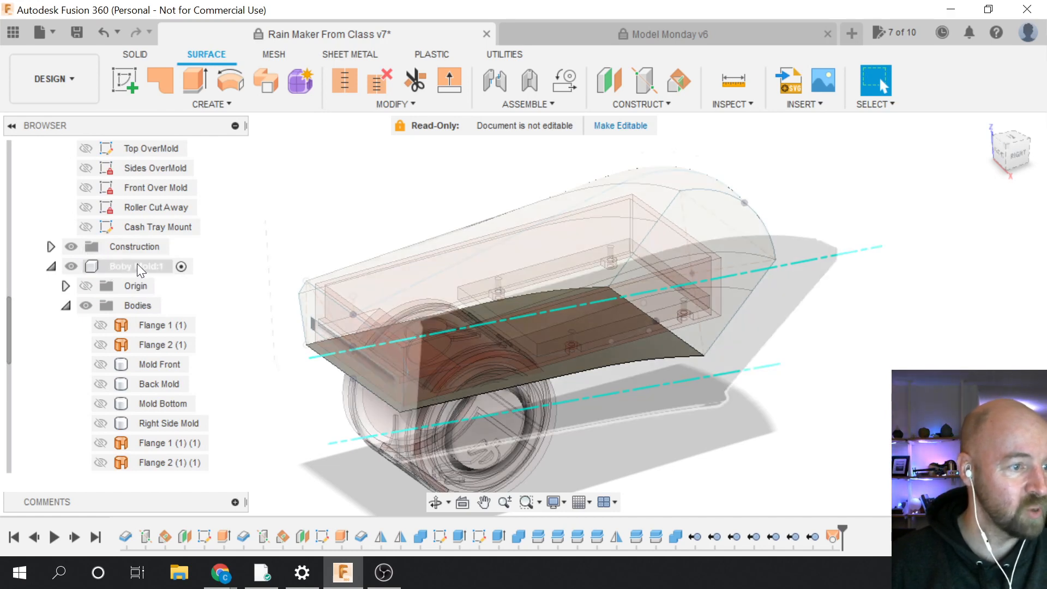
{"action": "scroll", "coordinate": [90, 273], "scroll_direction": "up", "scroll_amount": 4}
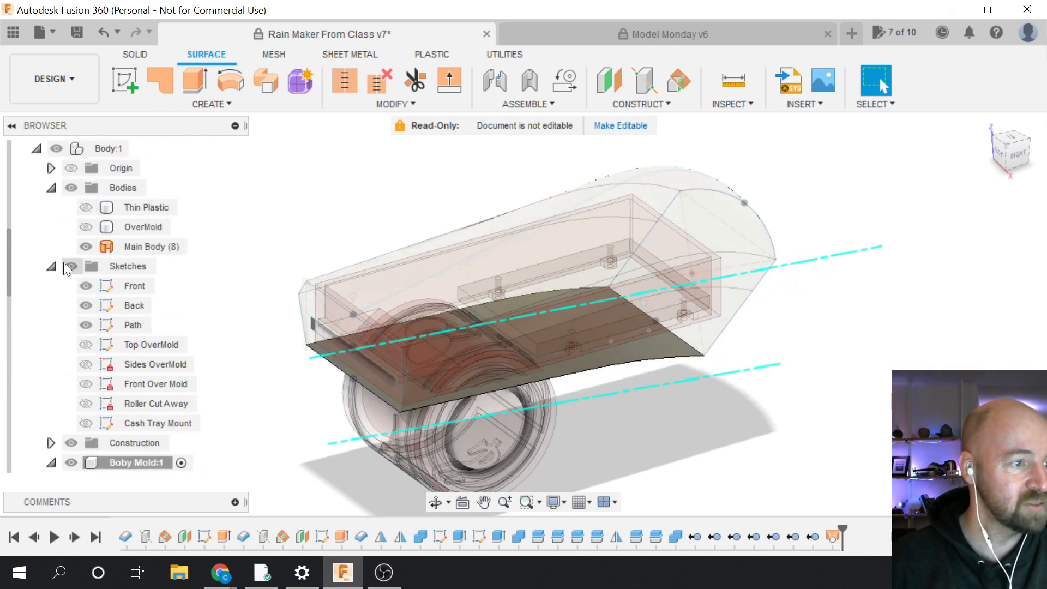
{"action": "left_click", "coordinate": [50, 266]}
{"action": "left_click", "coordinate": [51, 187]}
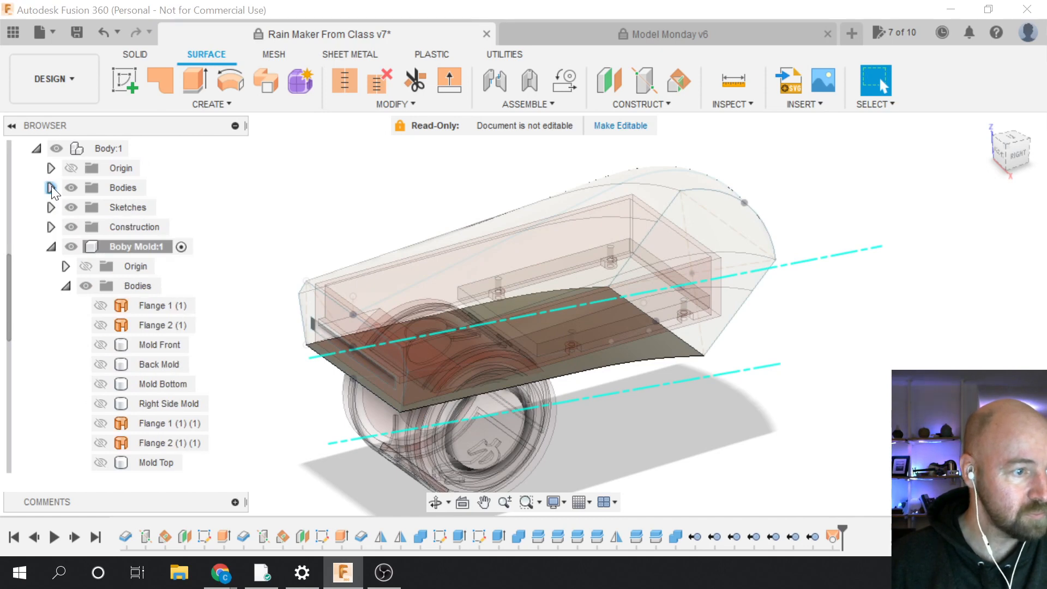
{"action": "scroll", "coordinate": [109, 289], "scroll_direction": "down", "scroll_amount": 4}
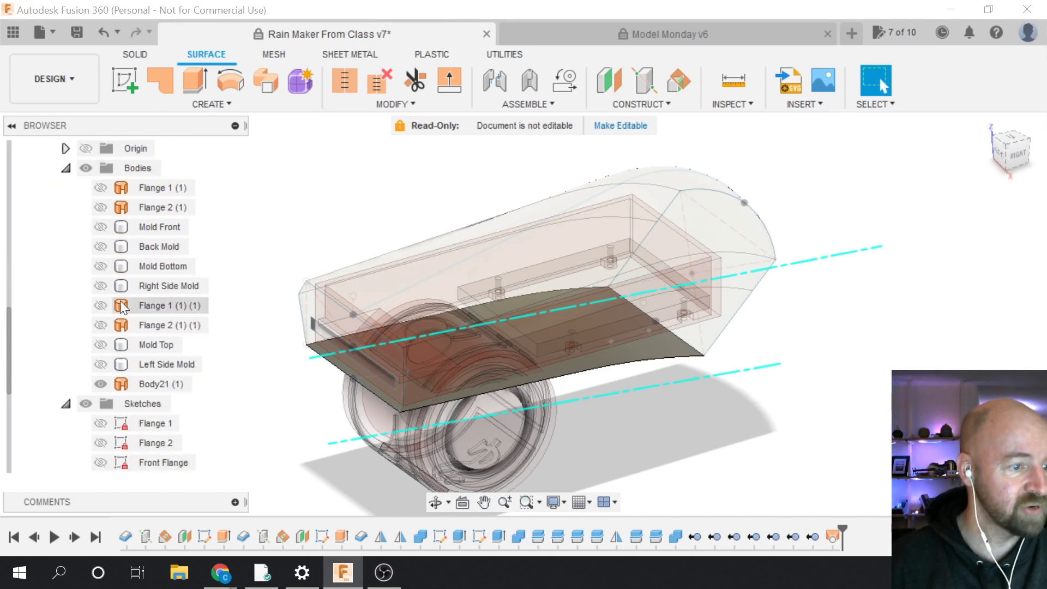
{"action": "left_click", "coordinate": [157, 385]}
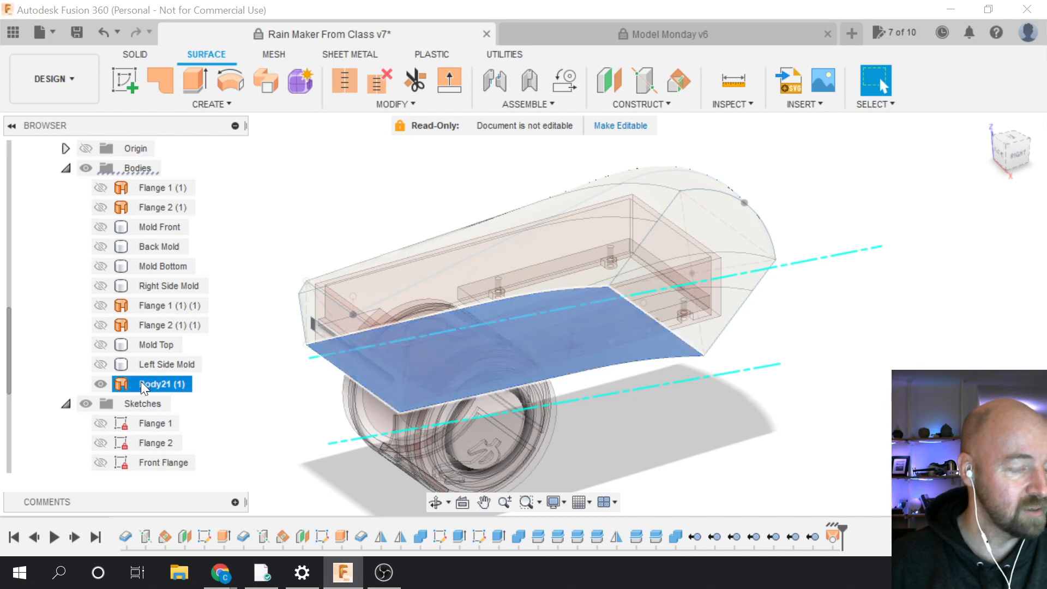
{"action": "left_click", "coordinate": [236, 331]}
{"action": "scroll", "coordinate": [109, 330], "scroll_direction": "up", "scroll_amount": 5}
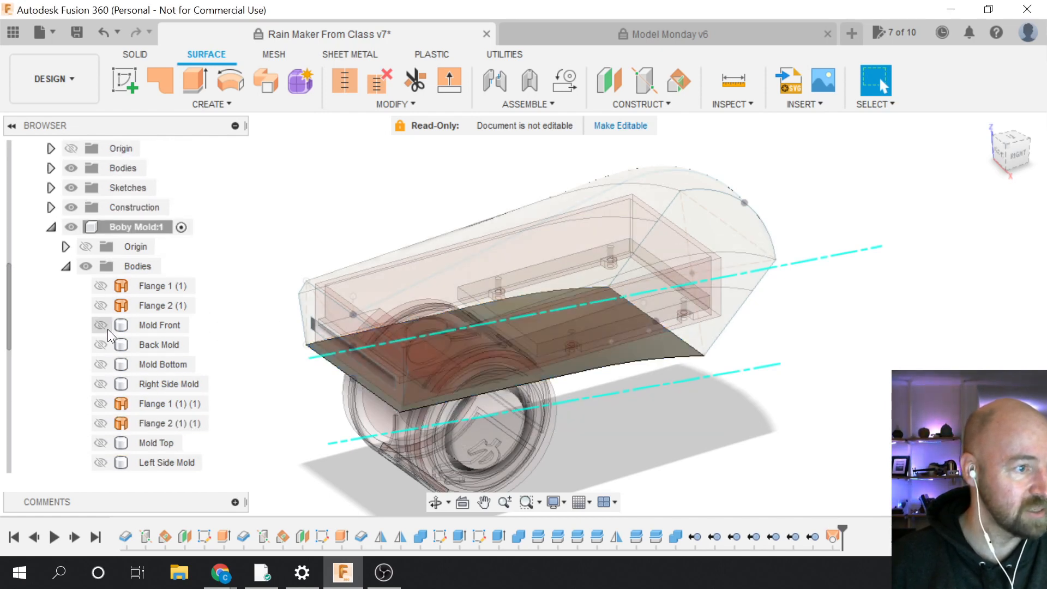
Isolate the Boby Mold component and show its Mold Bottom body together with the lofted surface
{"action": "right_click", "coordinate": [140, 228]}
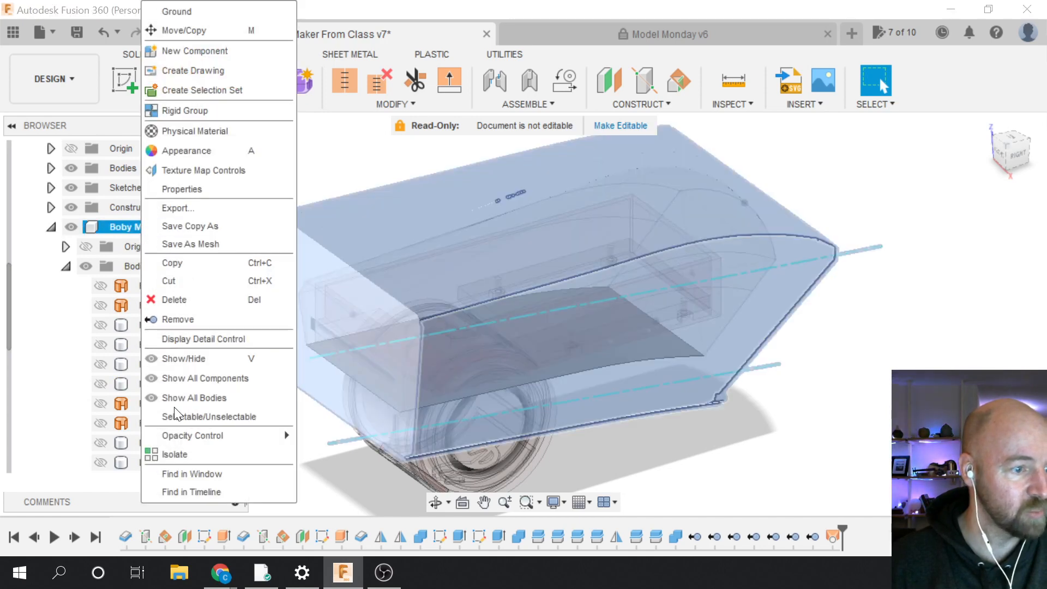
{"action": "left_click", "coordinate": [174, 453]}
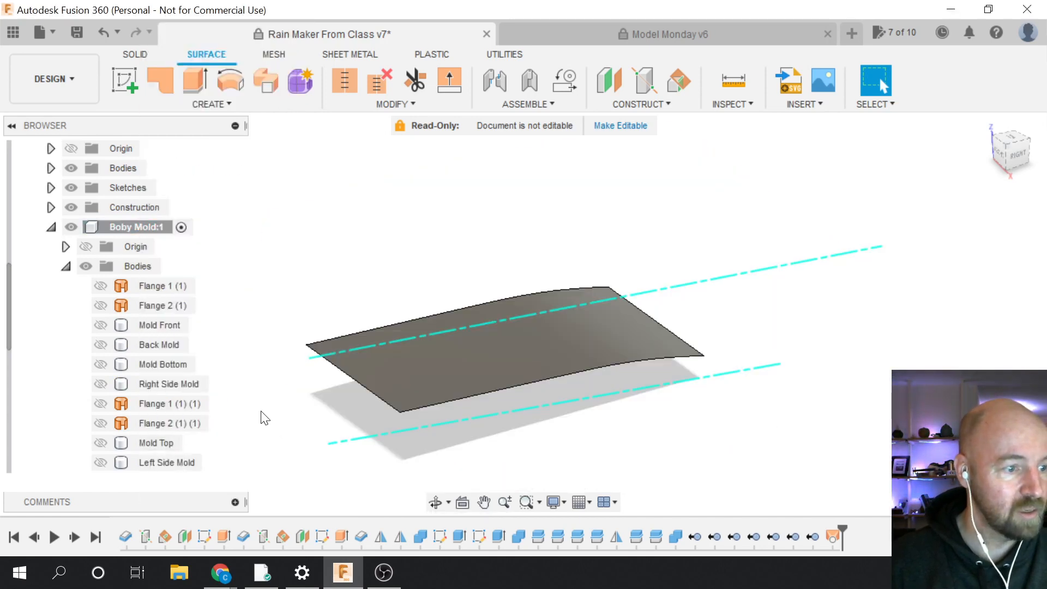
{"action": "scroll", "coordinate": [113, 393], "scroll_direction": "down", "scroll_amount": 3}
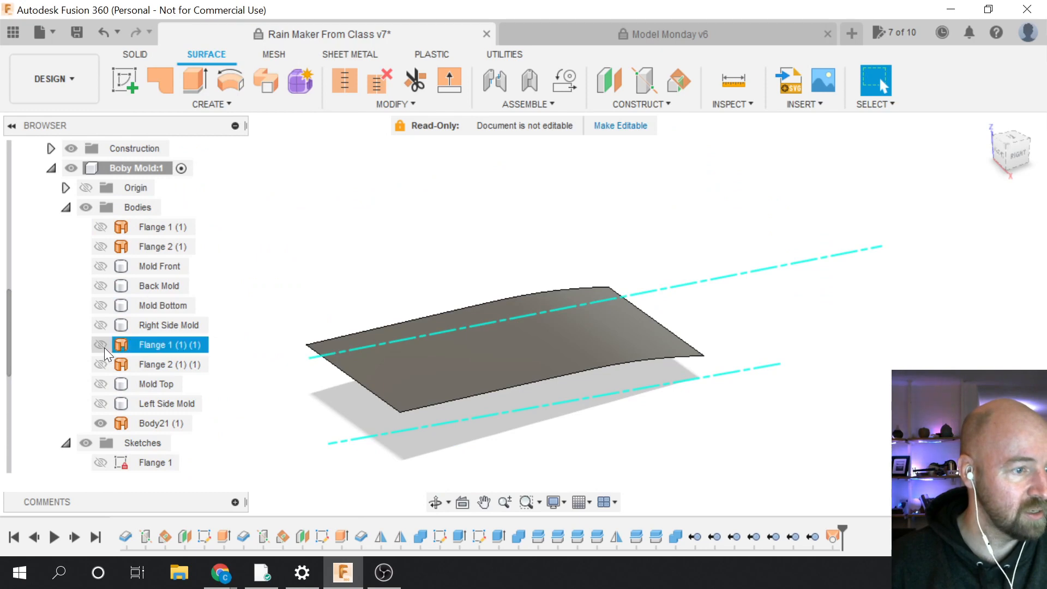
{"action": "left_click", "coordinate": [99, 307]}
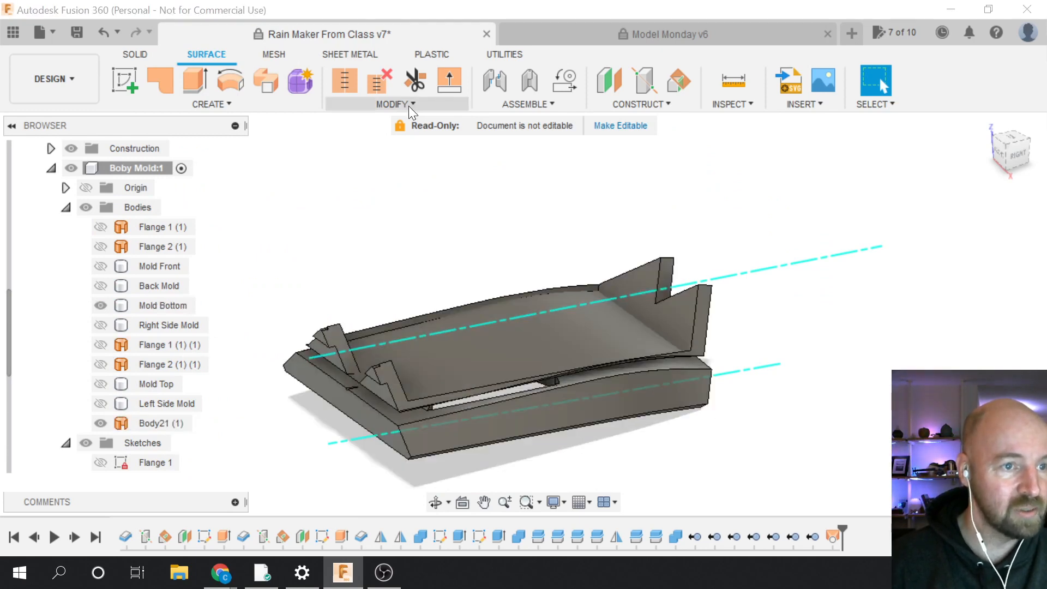
Split Mold Bottom with the lofted surface Body21 (1) as the splitting tool, with Extend Splitting Tool(s) turned off
{"action": "left_click", "coordinate": [426, 105]}
{"action": "mouse_move", "coordinate": [283, 103]}
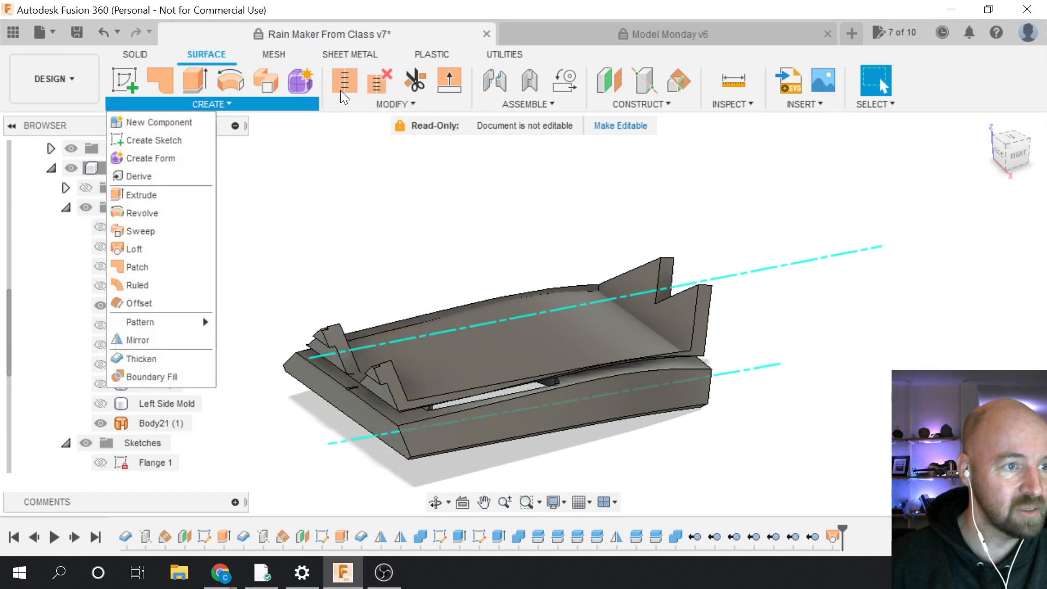
{"action": "mouse_move", "coordinate": [382, 101]}
{"action": "left_click", "coordinate": [389, 317]}
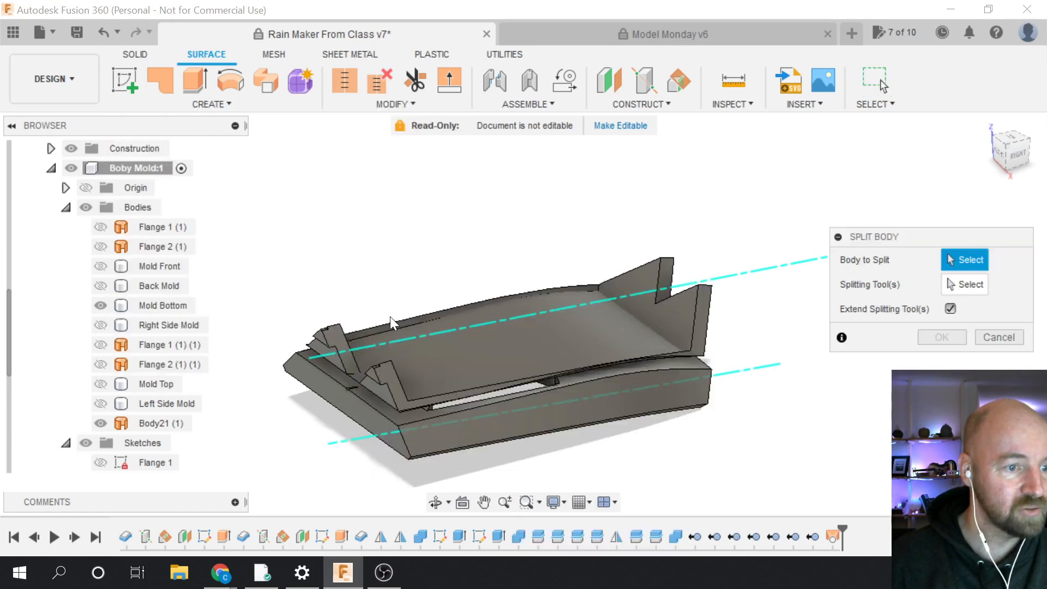
{"action": "left_click", "coordinate": [392, 418]}
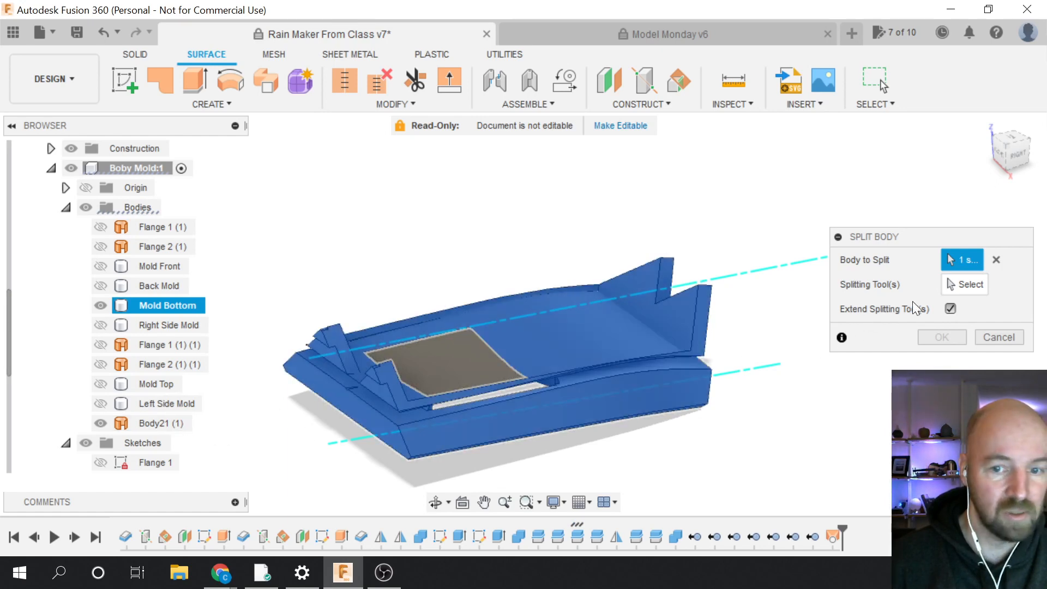
{"action": "left_click", "coordinate": [960, 286]}
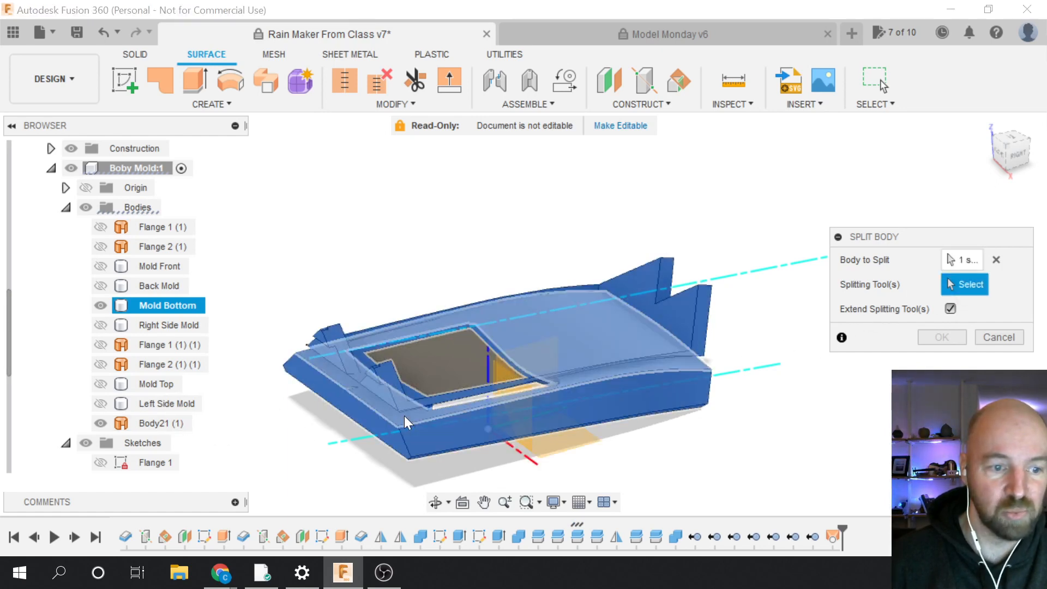
{"action": "left_click", "coordinate": [147, 419]}
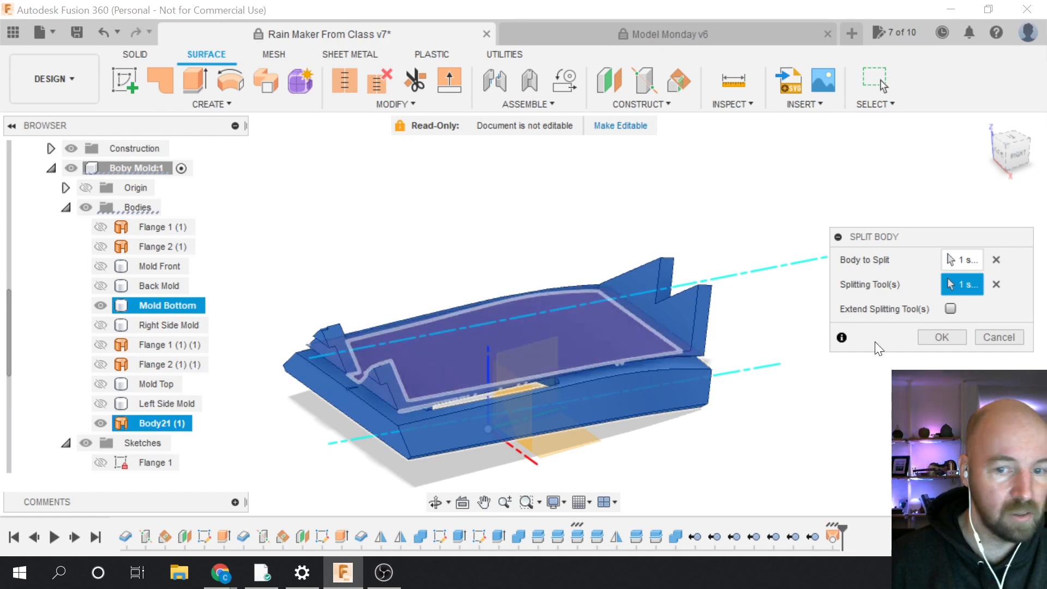
{"action": "left_click", "coordinate": [945, 335]}
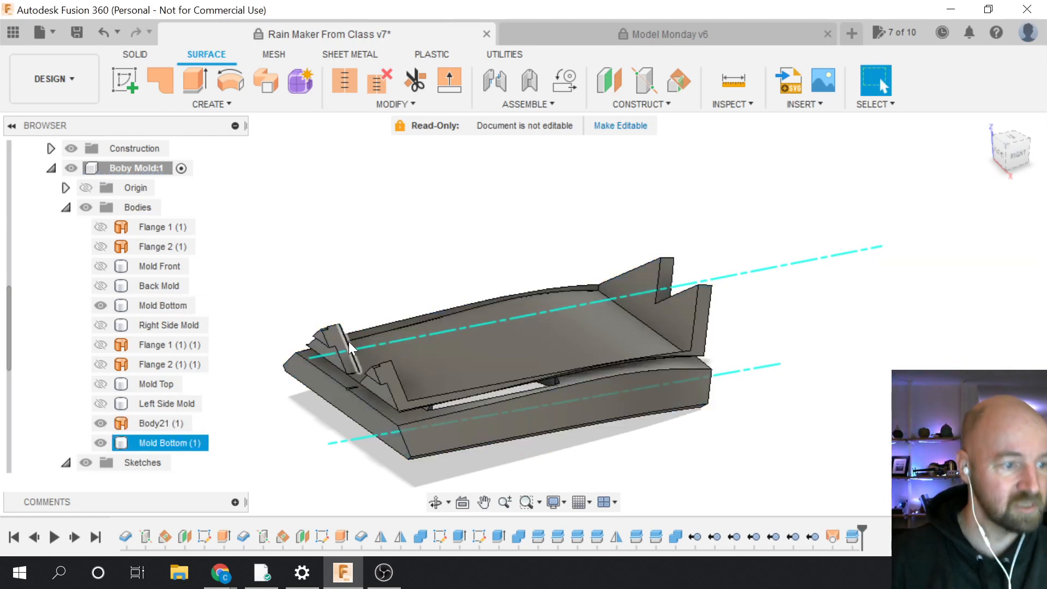
{"action": "key", "text": "Escape"}
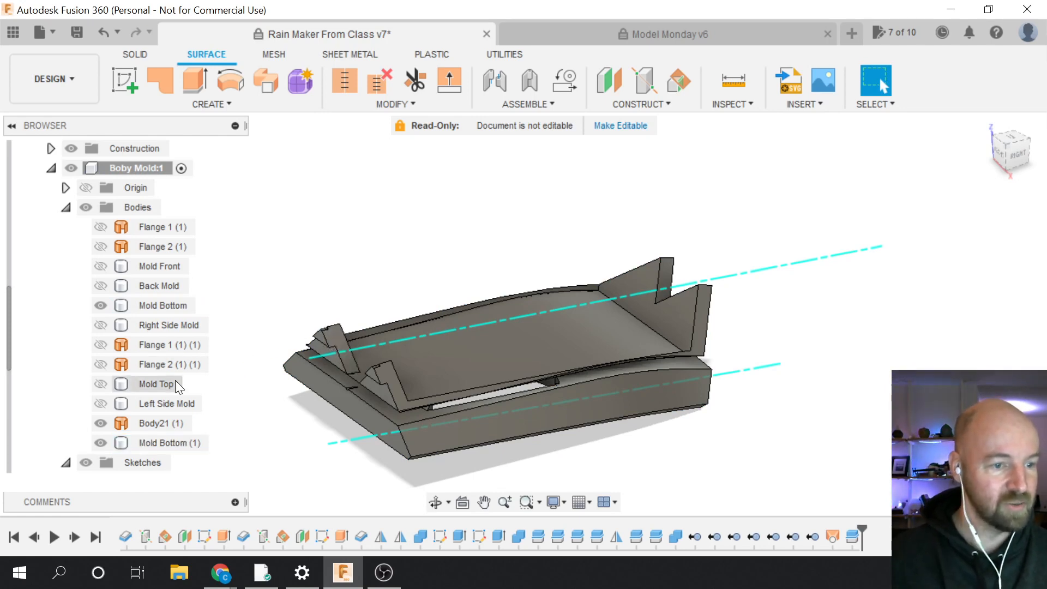
Hide the lofted surface and remove the split-off upper piece Mold Bottom (1)
{"action": "left_click", "coordinate": [101, 423]}
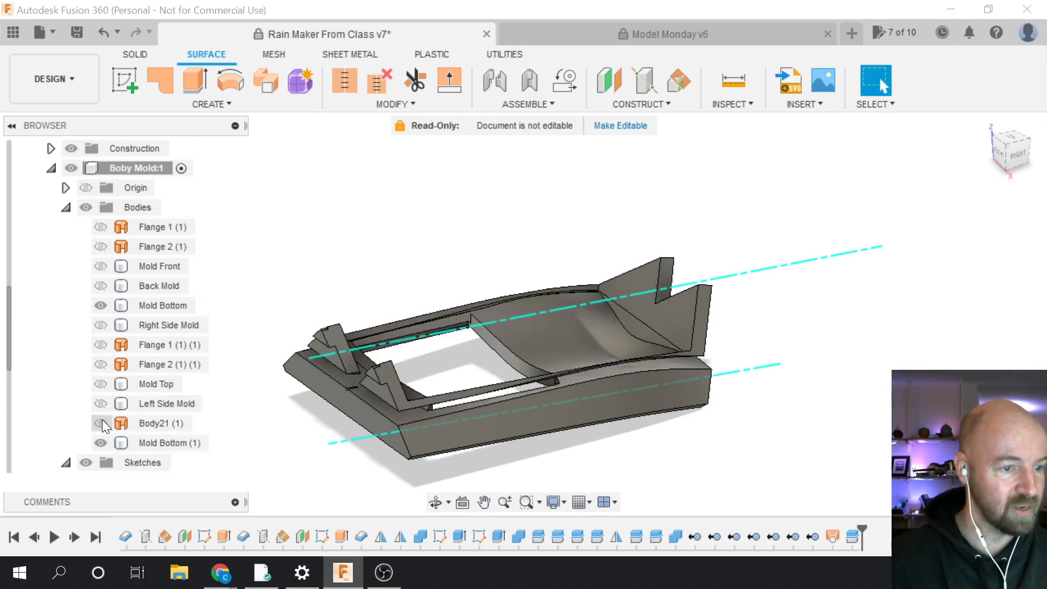
{"action": "left_click", "coordinate": [139, 440]}
{"action": "right_click", "coordinate": [156, 442]}
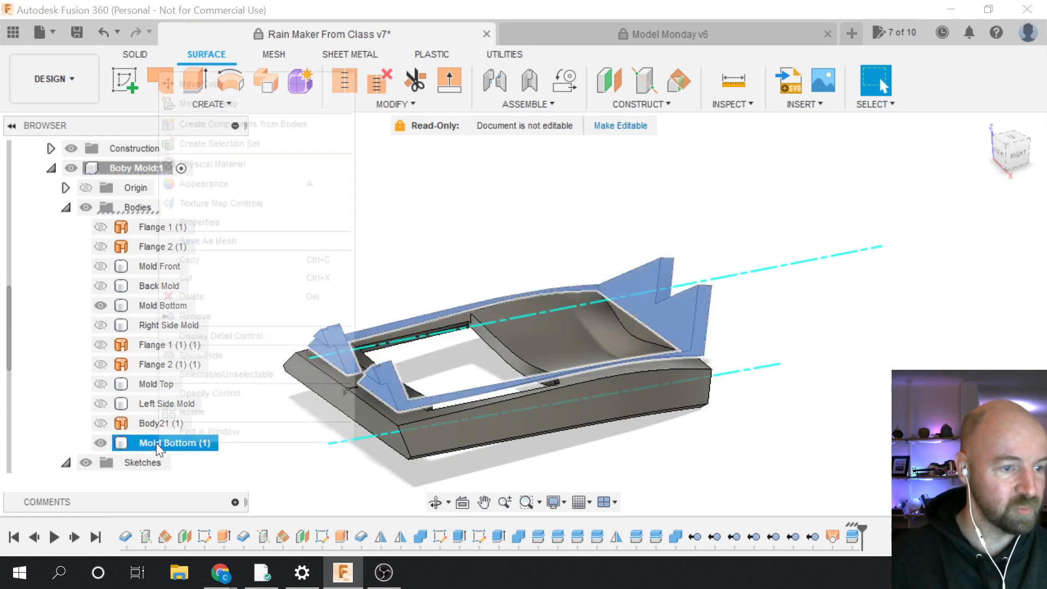
{"action": "left_click", "coordinate": [193, 316]}
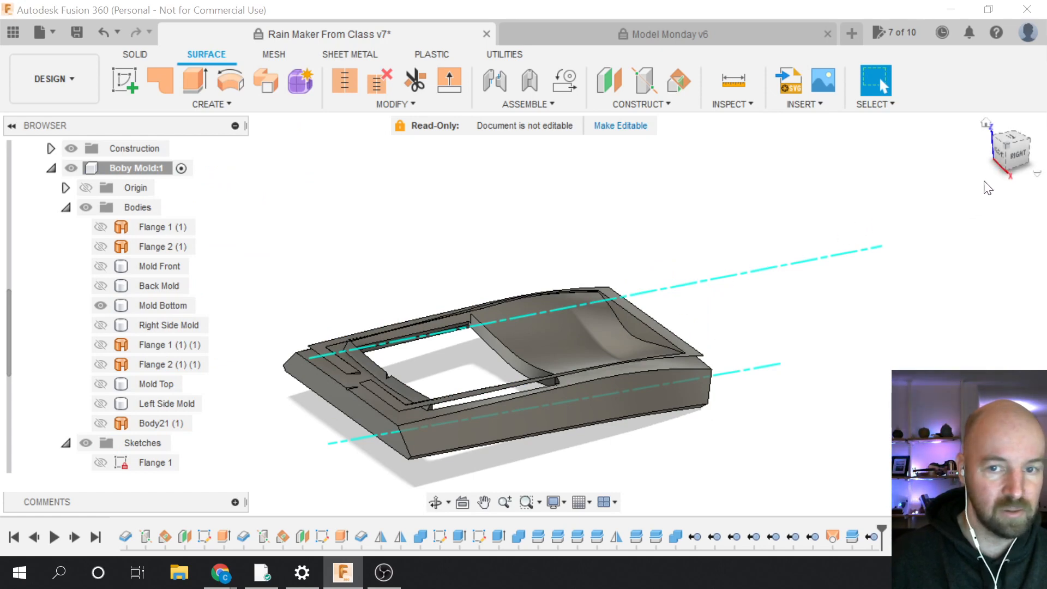
Examine Mold Bottom from the left side, checking the upright walls around the opening and which thin strips belong to the body
{"action": "left_click", "coordinate": [1012, 156]}
{"action": "mouse_move", "coordinate": [545, 327]}
{"action": "middle_mouse_down", "text": "shift"}
{"action": "mouse_move", "coordinate": [523, 419]}
{"action": "mouse_move", "coordinate": [469, 411]}
{"action": "mouse_move", "coordinate": [415, 371]}
{"action": "mouse_move", "coordinate": [360, 374]}
{"action": "middle_mouse_up", "text": "shift"}
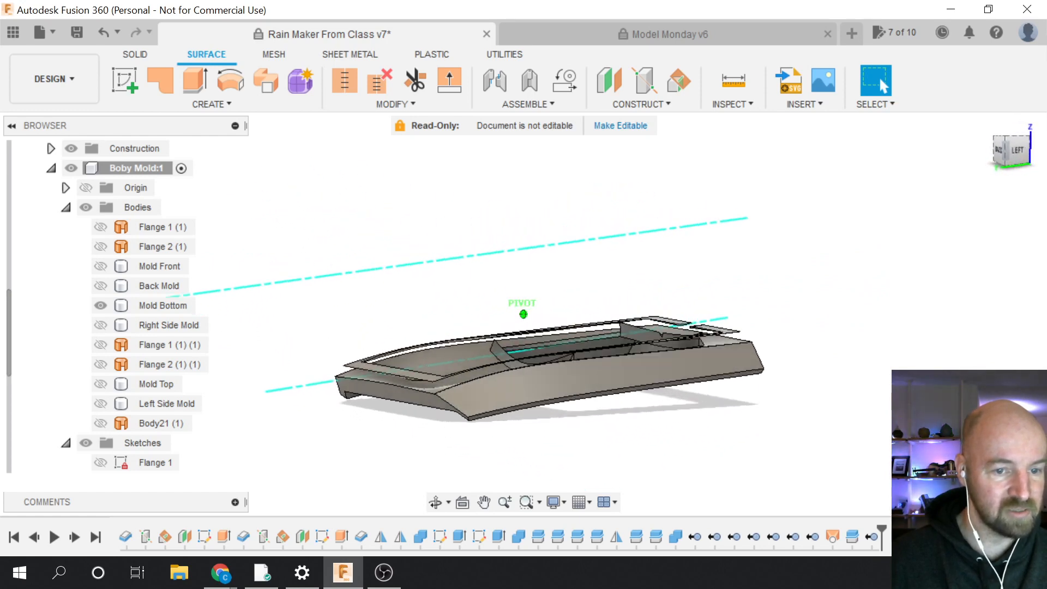
{"action": "left_click", "coordinate": [564, 385]}
{"action": "scroll", "coordinate": [564, 326], "scroll_direction": "up", "scroll_amount": 3}
{"action": "scroll", "coordinate": [654, 327], "scroll_direction": "up", "scroll_amount": 10}
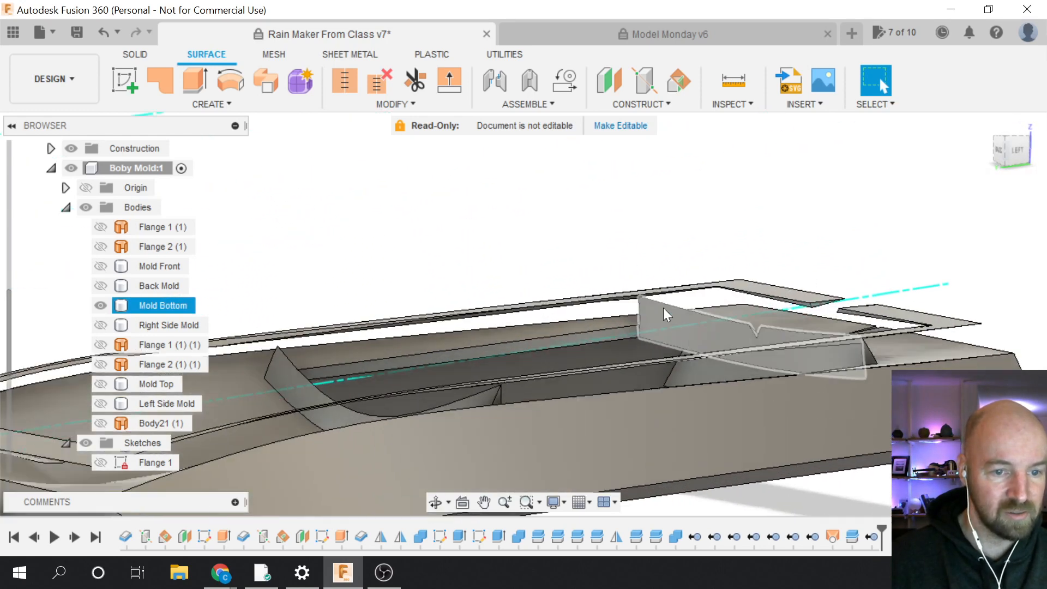
{"action": "left_click", "coordinate": [611, 304]}
{"action": "left_click", "coordinate": [612, 304]}
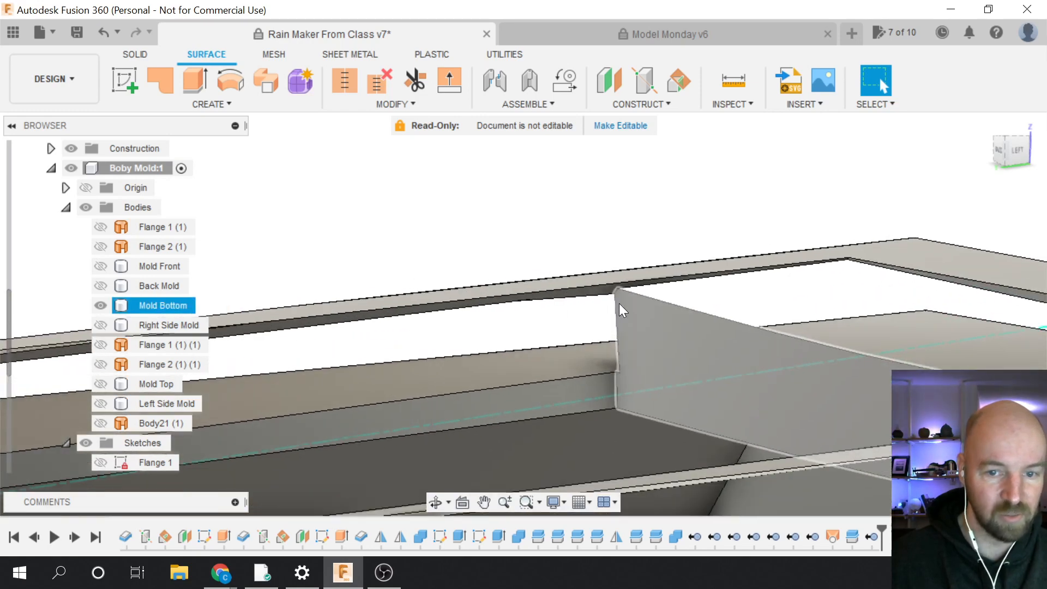
{"action": "scroll", "coordinate": [619, 303], "scroll_direction": "down", "scroll_amount": 8}
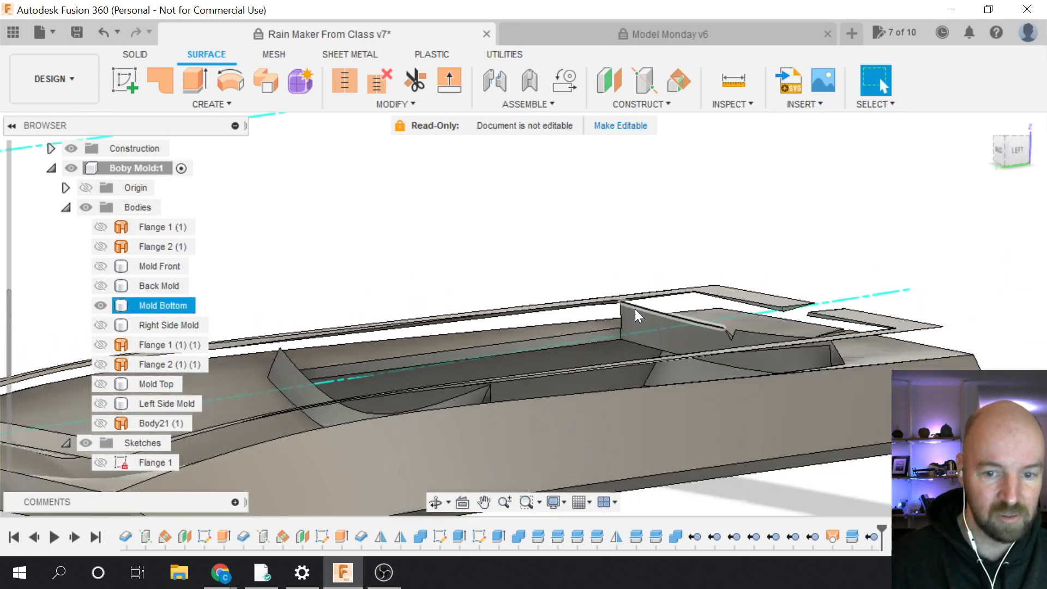
{"action": "left_click", "coordinate": [909, 330]}
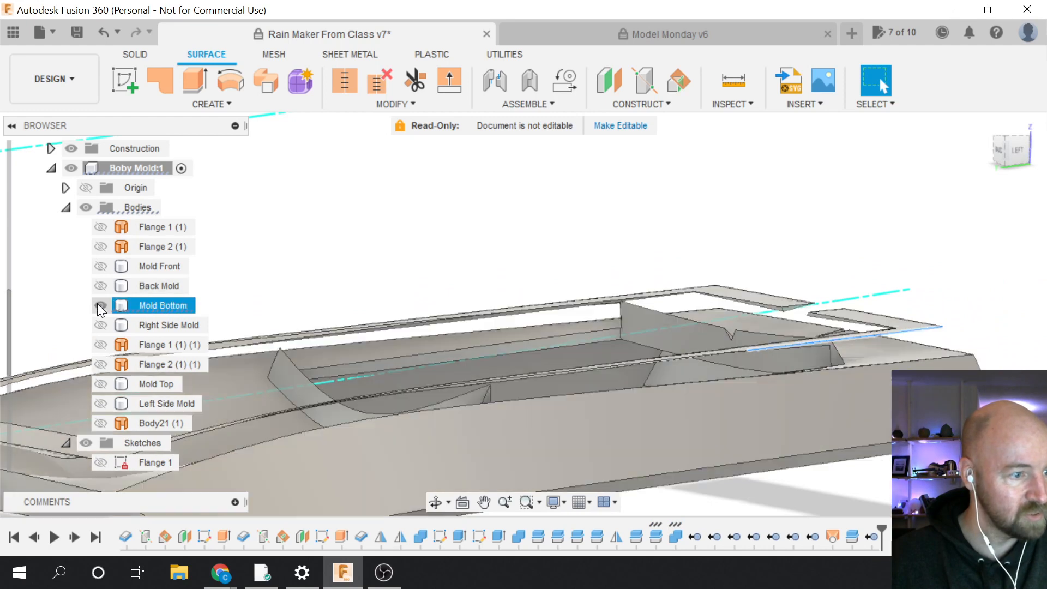
{"action": "left_click", "coordinate": [99, 305]}
{"action": "left_click", "coordinate": [99, 305]}
{"action": "scroll", "coordinate": [505, 336], "scroll_direction": "down", "scroll_amount": 5}
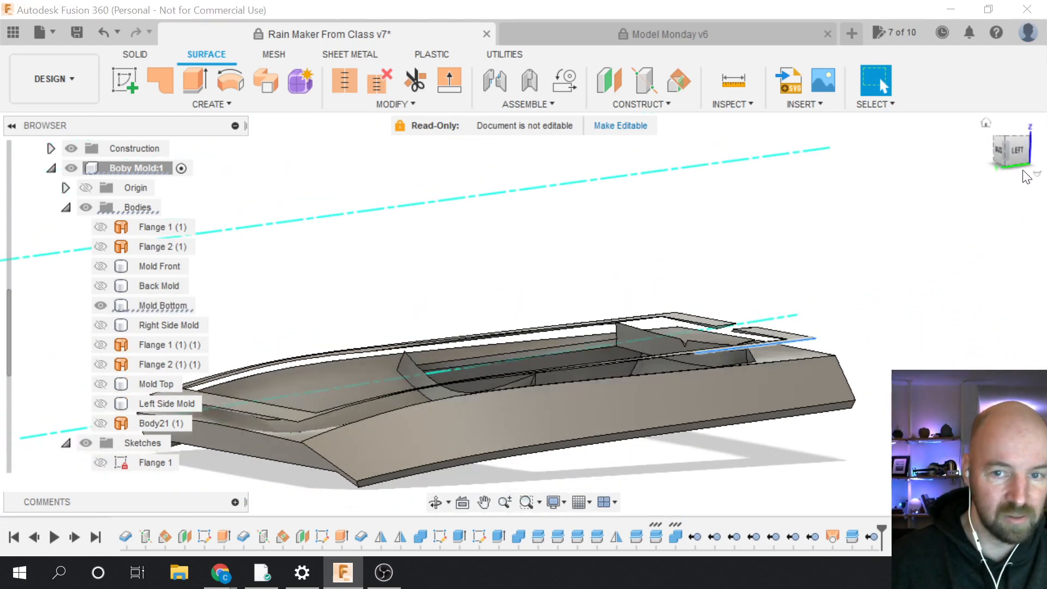
Examine the corners of Mold Bottom's opening and its thin rim strips up close from the front and right sides
{"action": "mouse_move", "coordinate": [1014, 154]}
{"action": "left_mouse_down"}
{"action": "mouse_move", "coordinate": [1004, 177]}
{"action": "mouse_move", "coordinate": [968, 165]}
{"action": "left_mouse_up"}
{"action": "middle_click_drag", "start_coordinate": [644, 349], "coordinate": [599, 344], "text": "shift"}
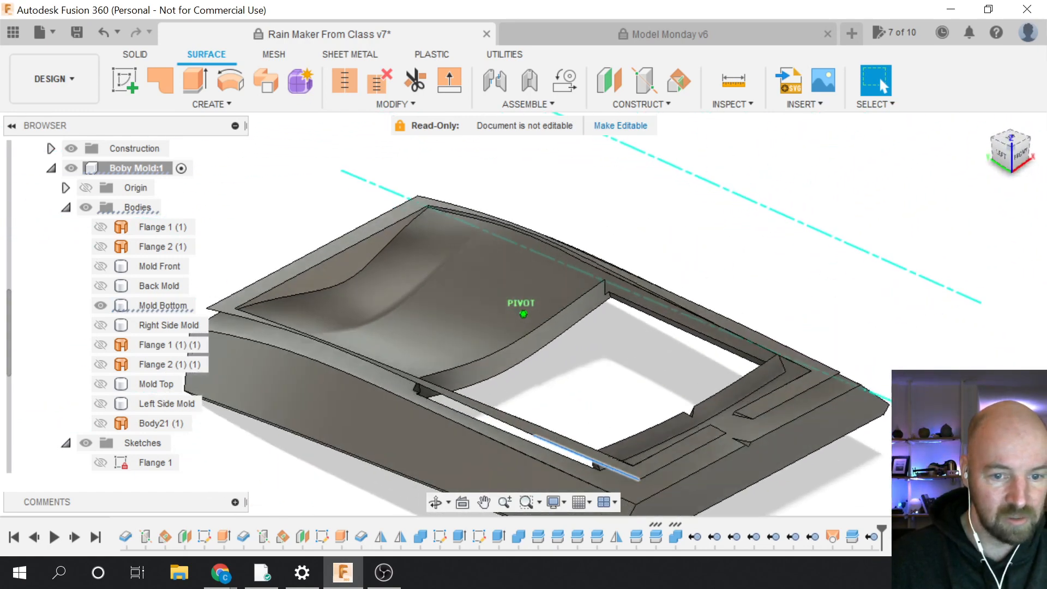
{"action": "left_click", "coordinate": [779, 355]}
{"action": "scroll", "coordinate": [780, 355], "scroll_direction": "up", "scroll_amount": 5}
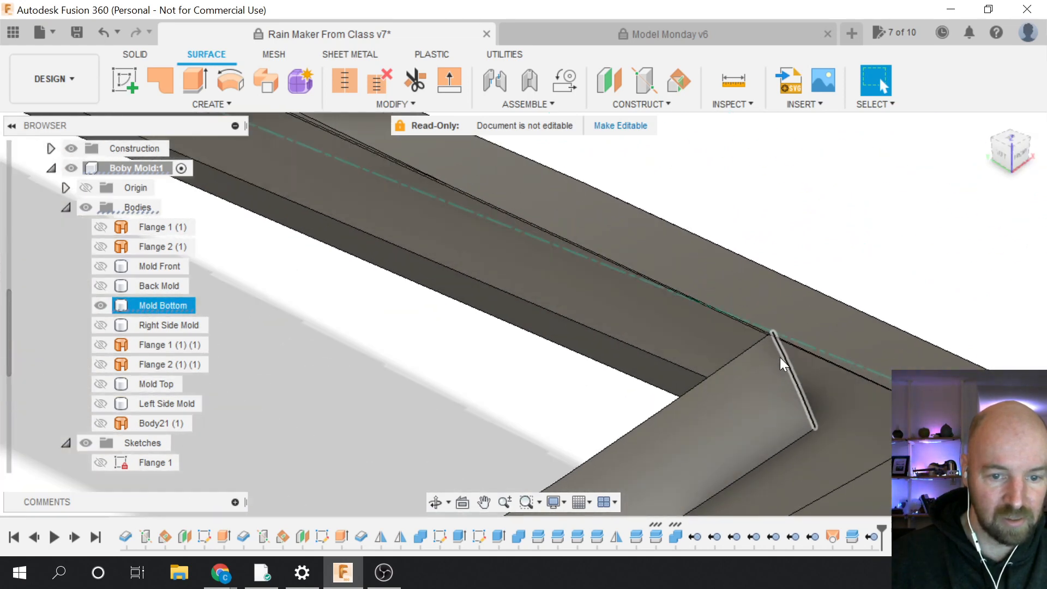
{"action": "scroll", "coordinate": [780, 357], "scroll_direction": "up", "scroll_amount": 3}
{"action": "scroll", "coordinate": [811, 277], "scroll_direction": "down", "scroll_amount": 6}
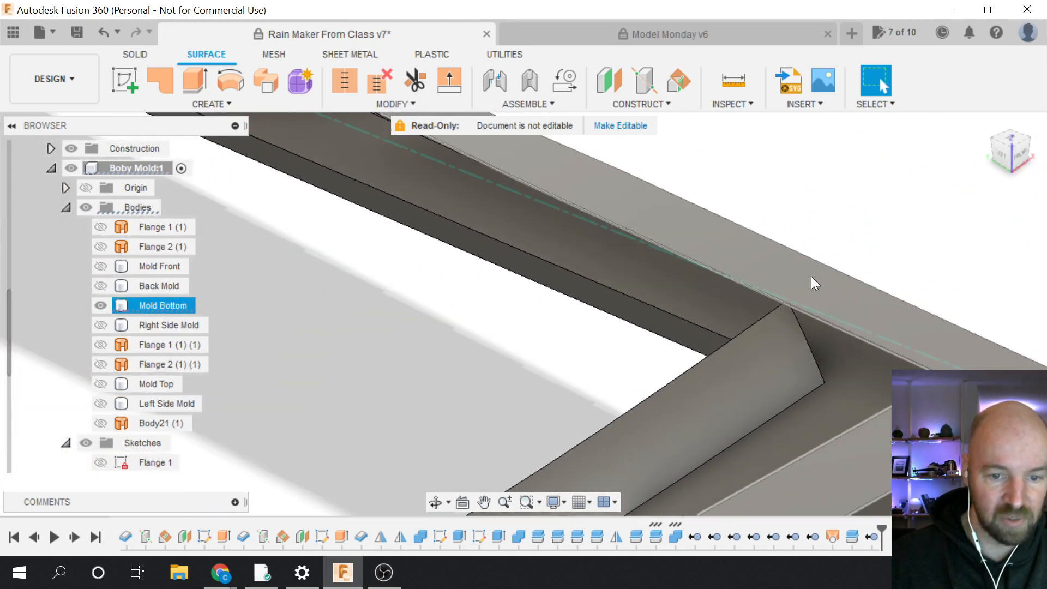
{"action": "scroll", "coordinate": [828, 245], "scroll_direction": "up", "scroll_amount": 2}
{"action": "left_click", "coordinate": [837, 219]}
{"action": "scroll", "coordinate": [839, 221], "scroll_direction": "down", "scroll_amount": 2}
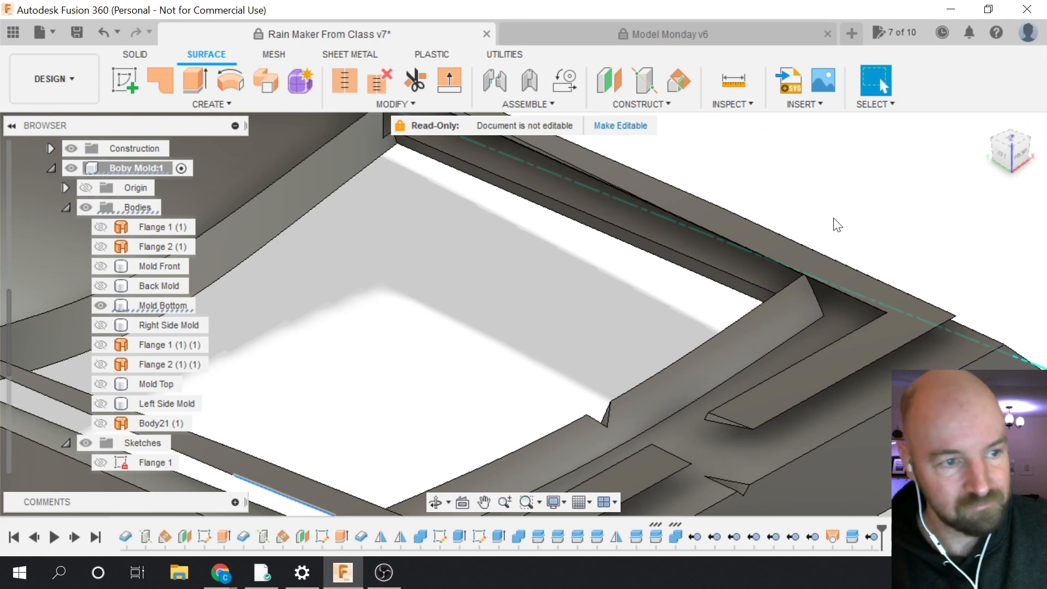
{"action": "scroll", "coordinate": [838, 225], "scroll_direction": "down", "scroll_amount": 1}
{"action": "scroll", "coordinate": [855, 214], "scroll_direction": "down", "scroll_amount": 2}
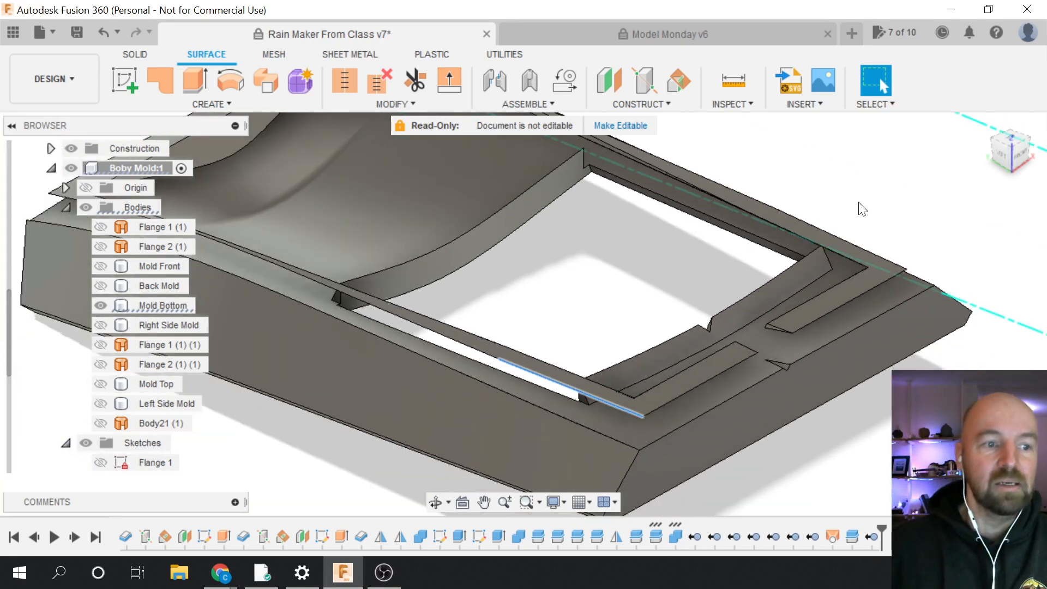
{"action": "mouse_move", "coordinate": [1017, 159]}
{"action": "left_mouse_down"}
{"action": "mouse_move", "coordinate": [973, 145]}
{"action": "mouse_move", "coordinate": [927, 170]}
{"action": "left_mouse_up"}
{"action": "left_click_drag", "start_coordinate": [947, 222], "coordinate": [922, 208]}
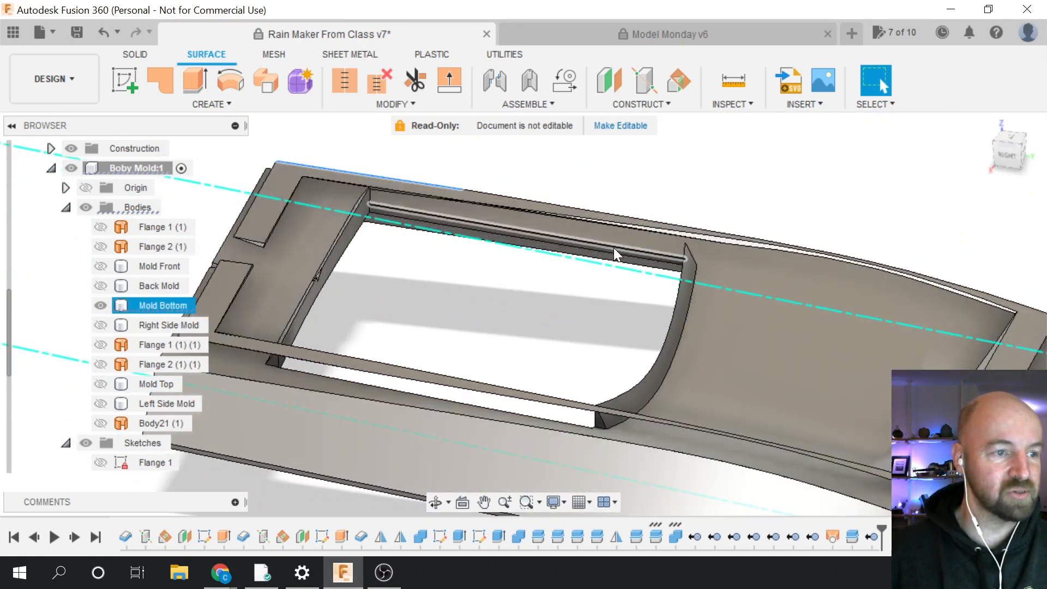
{"action": "scroll", "coordinate": [472, 282], "scroll_direction": "down", "scroll_amount": 2}
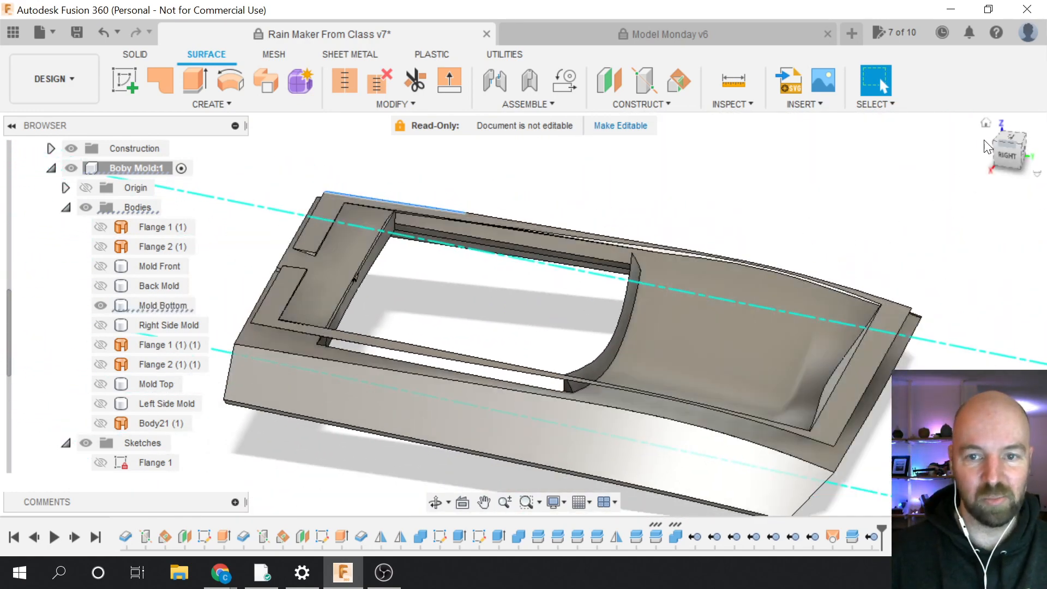
{"action": "mouse_move", "coordinate": [993, 148]}
{"action": "left_mouse_down"}
{"action": "mouse_move", "coordinate": [993, 125]}
{"action": "mouse_move", "coordinate": [1018, 150]}
{"action": "mouse_move", "coordinate": [995, 156]}
{"action": "left_mouse_up"}
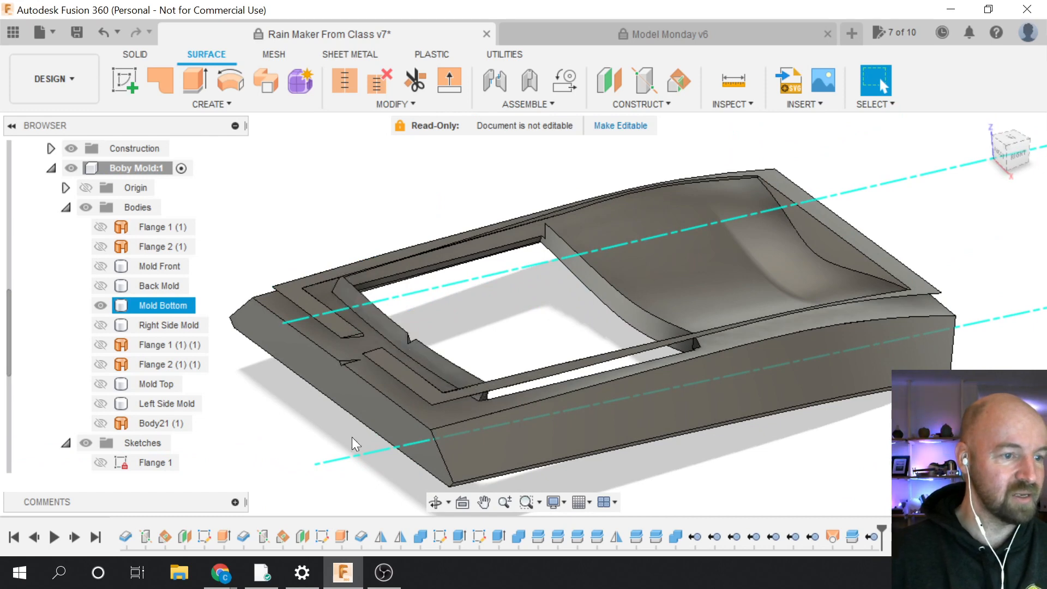
Show Left Side Mold beside Mold Bottom, keep Right Side Mold hidden, and inspect how the two pieces meet along the rim
{"action": "left_click", "coordinate": [102, 324]}
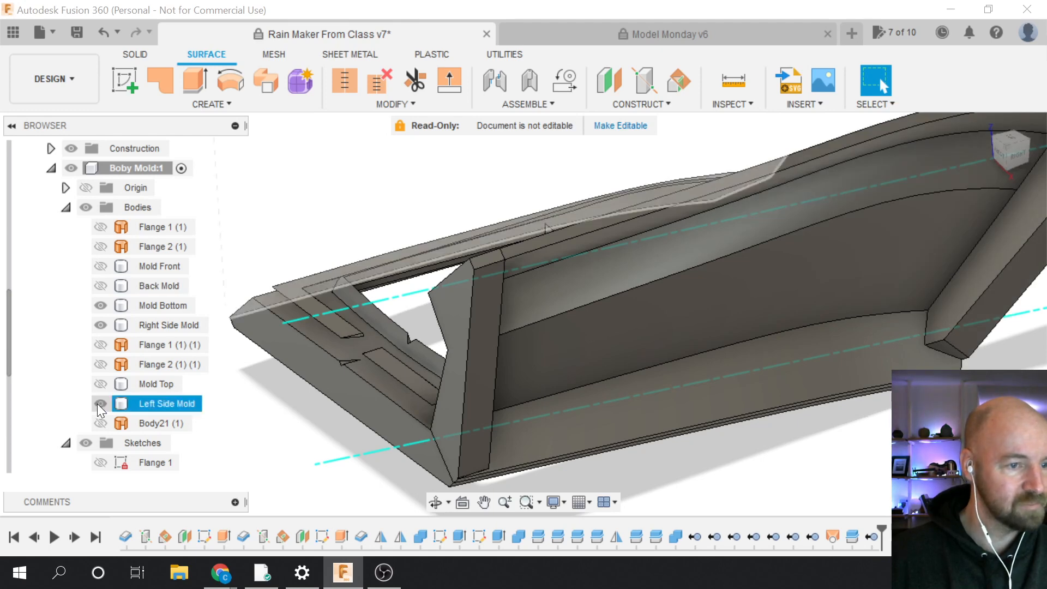
{"action": "left_click", "coordinate": [102, 403]}
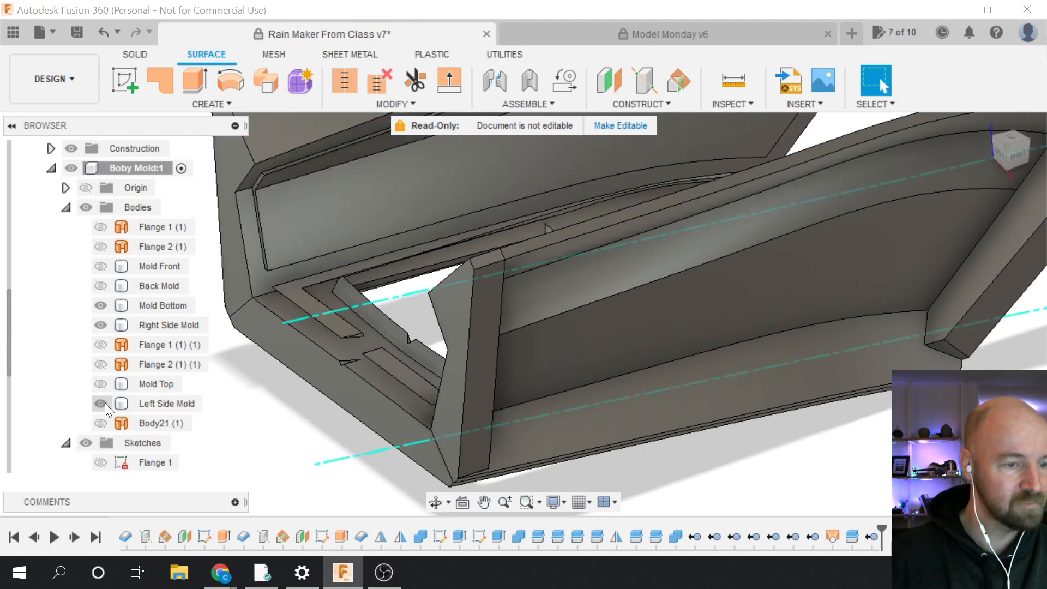
{"action": "left_click", "coordinate": [100, 325]}
{"action": "scroll", "coordinate": [594, 446], "scroll_direction": "down", "scroll_amount": 3}
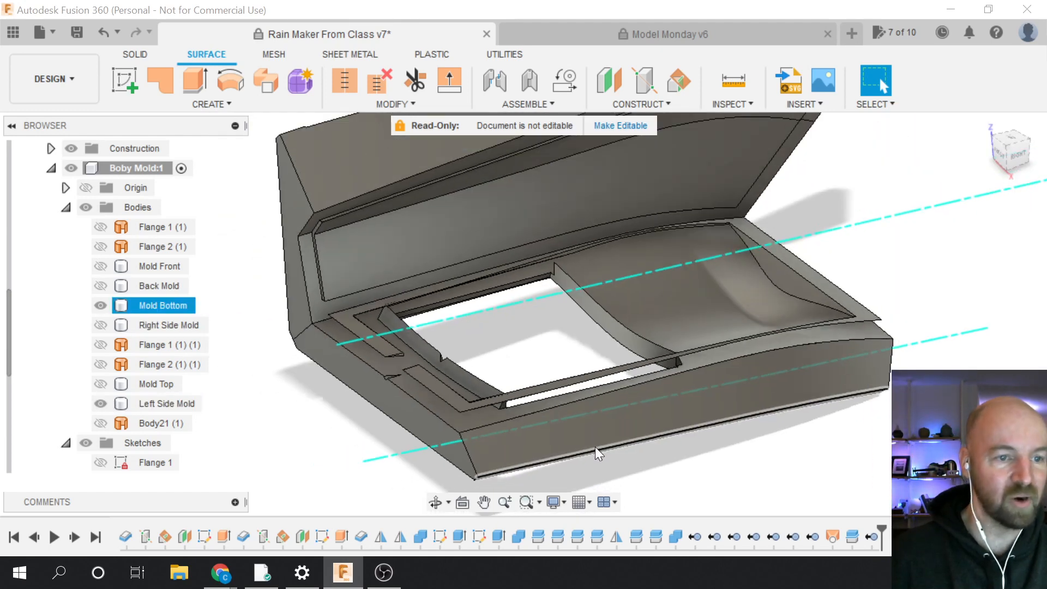
{"action": "scroll", "coordinate": [509, 335], "scroll_direction": "up", "scroll_amount": 3}
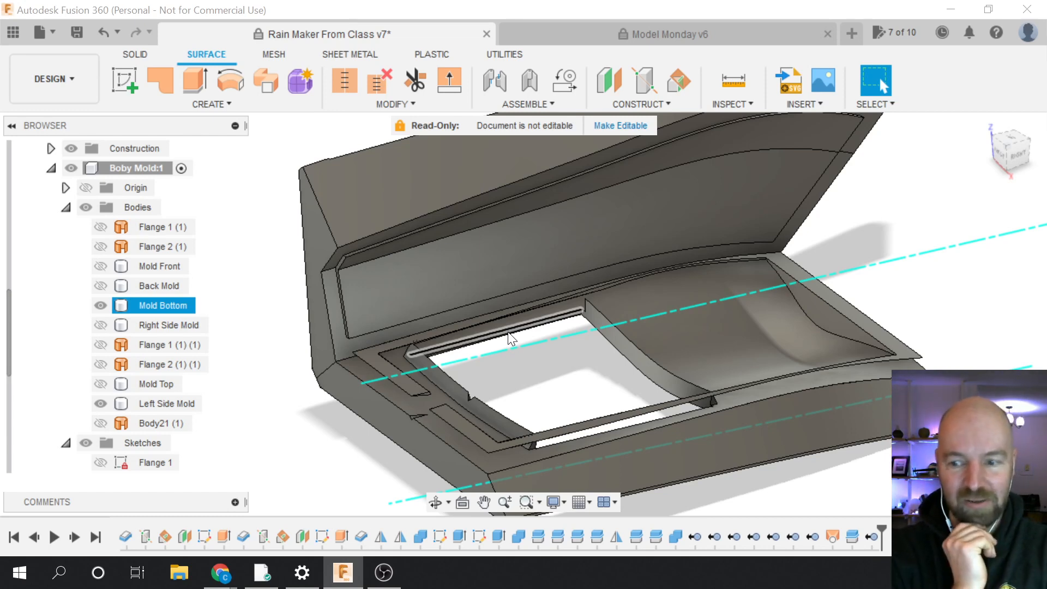
{"action": "key", "text": "Escape"}
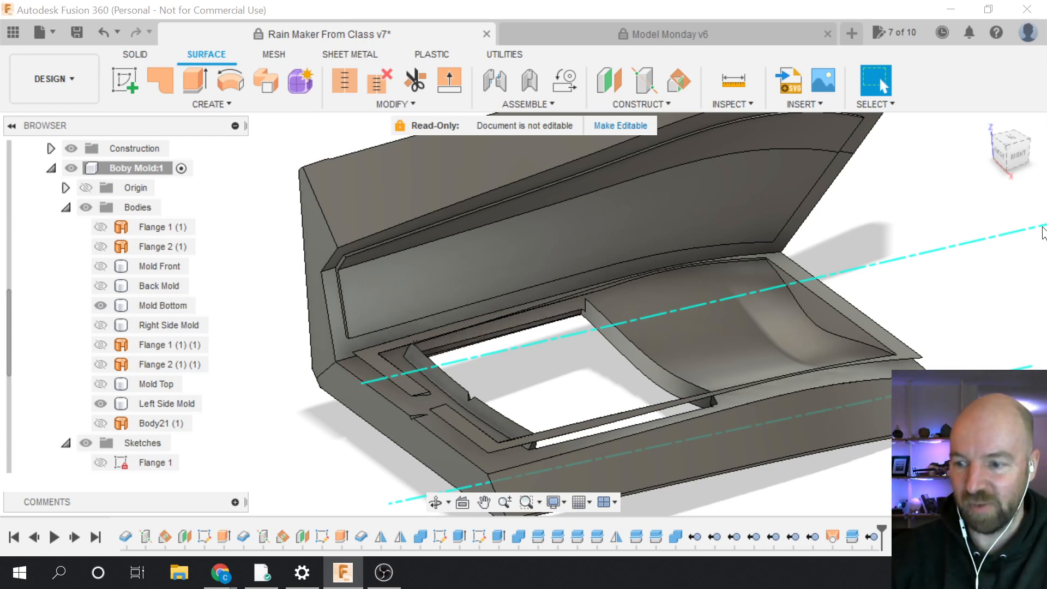